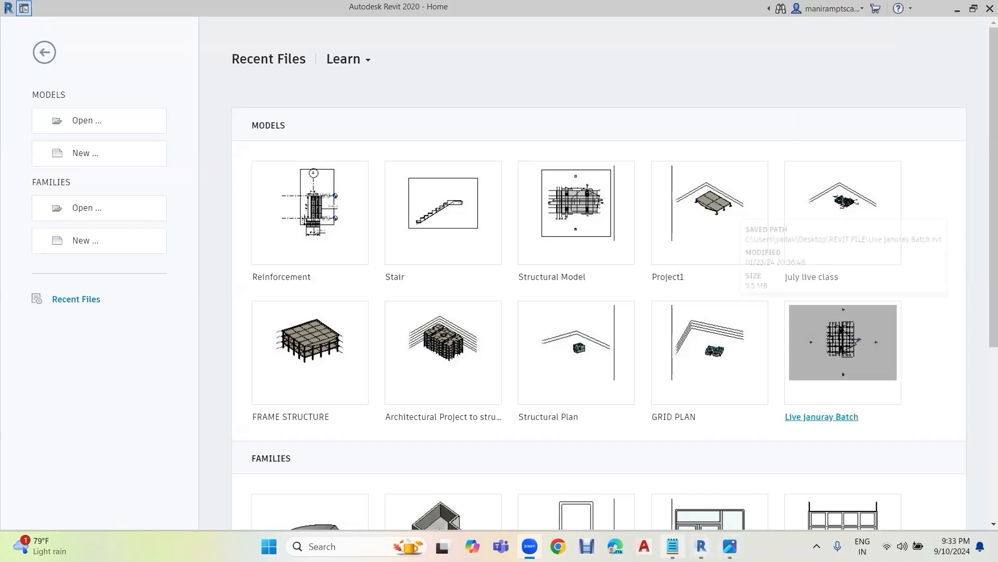
# Step: Switch to Notepad to review the reinforcement notes, highlight "Naviate Rex" in the heading, and return to Revit
pyautogui.click(672, 546)
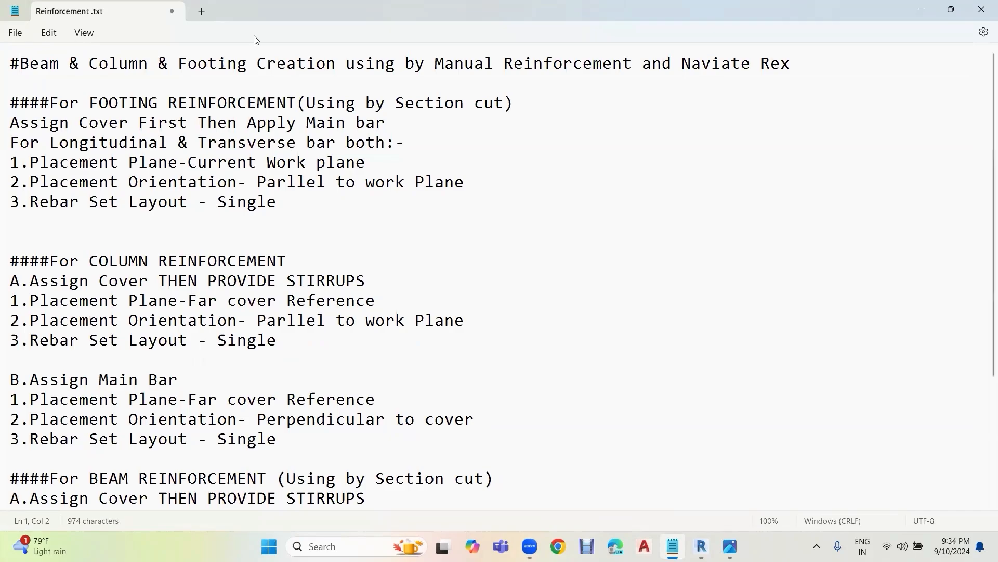
pyautogui.moveTo(683, 64); pyautogui.dragTo(793, 68)
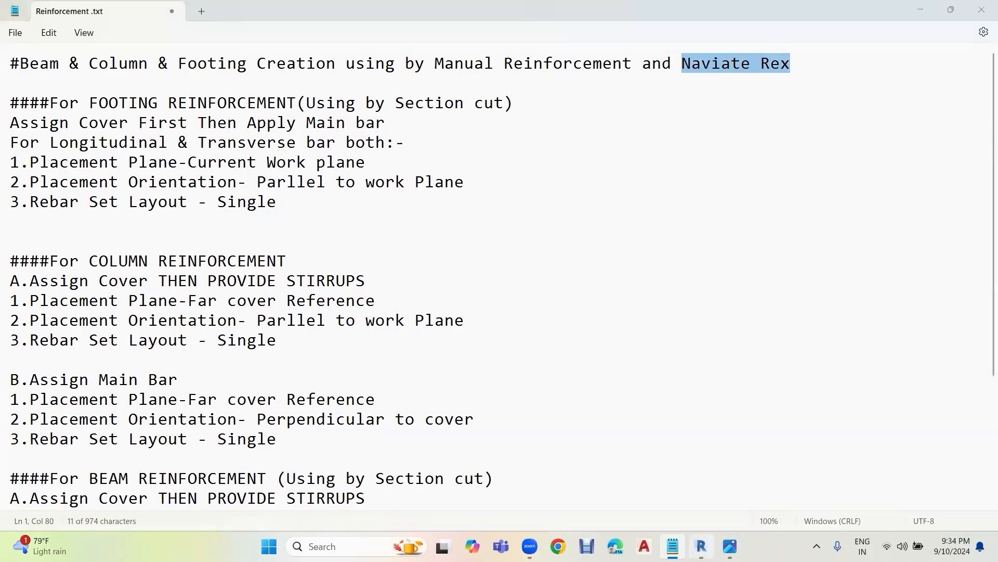
pyautogui.click(702, 546)
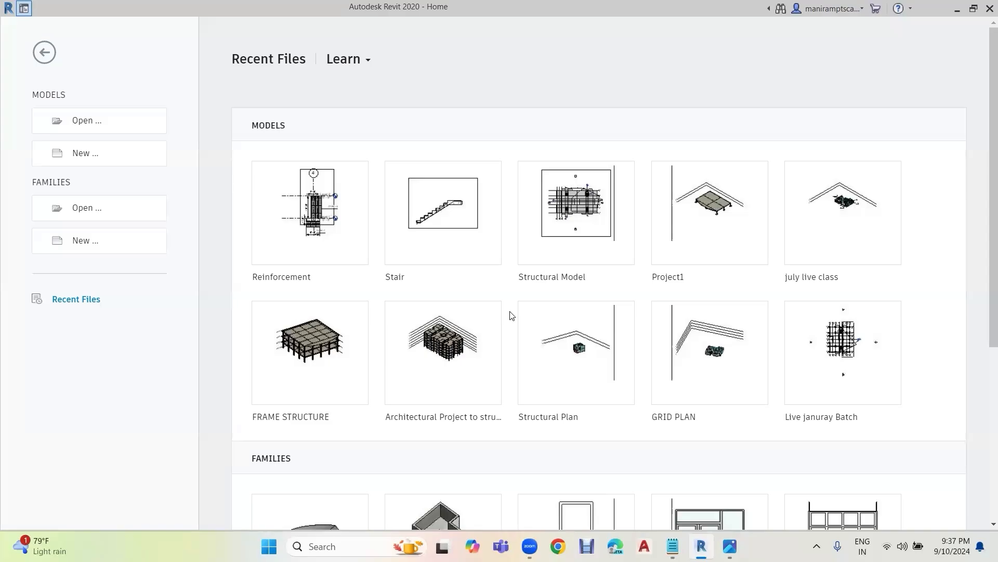
# Step: Remove the RVT Metric Live entry from the project templates under the File Locations options
pyautogui.click(23, 8)
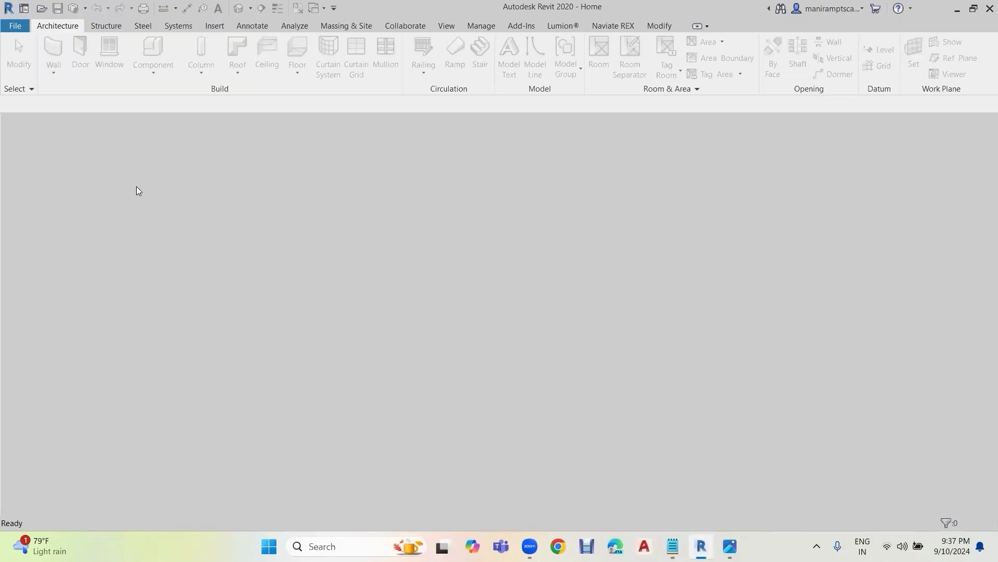
pyautogui.click(16, 26)
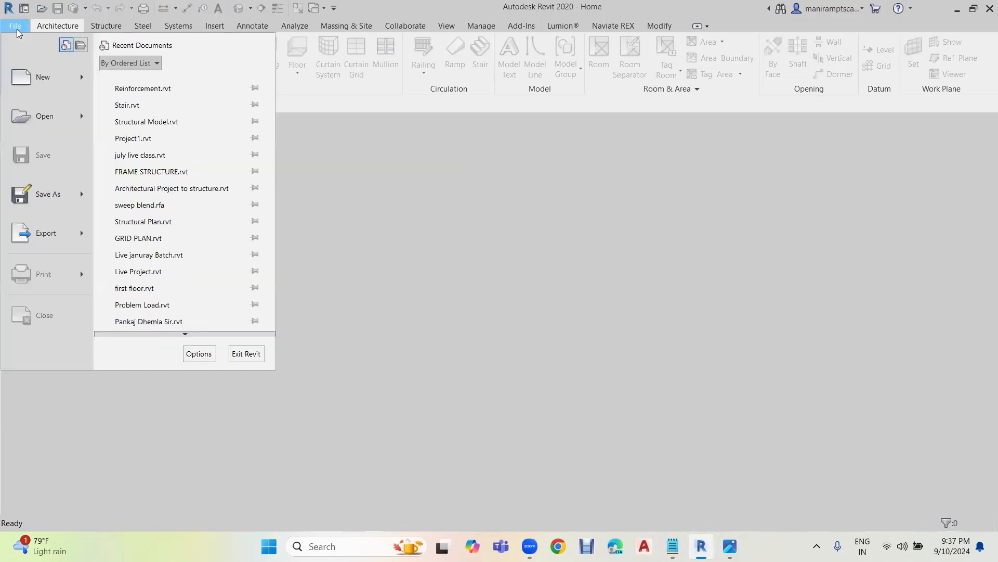
pyautogui.click(211, 355)
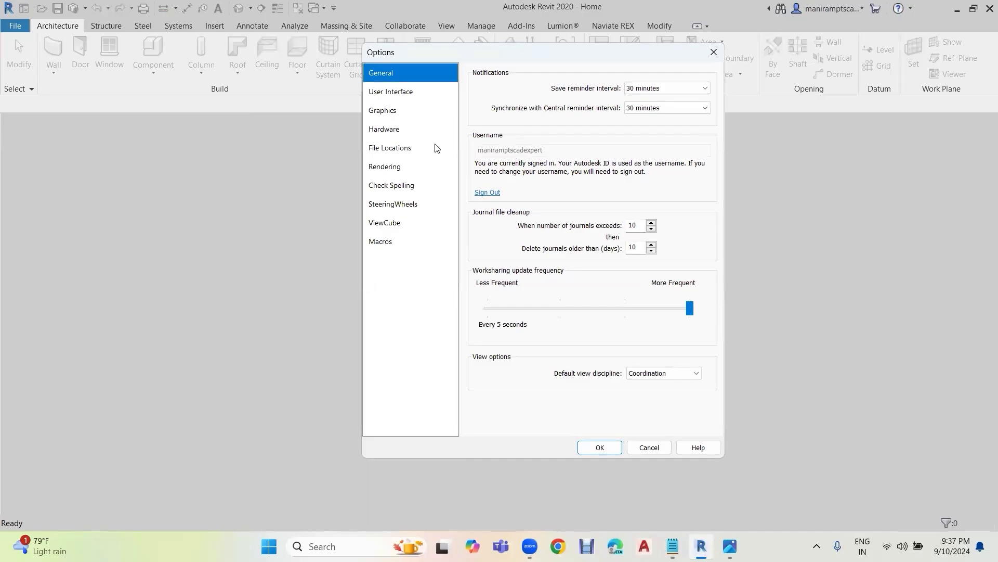
pyautogui.click(416, 148)
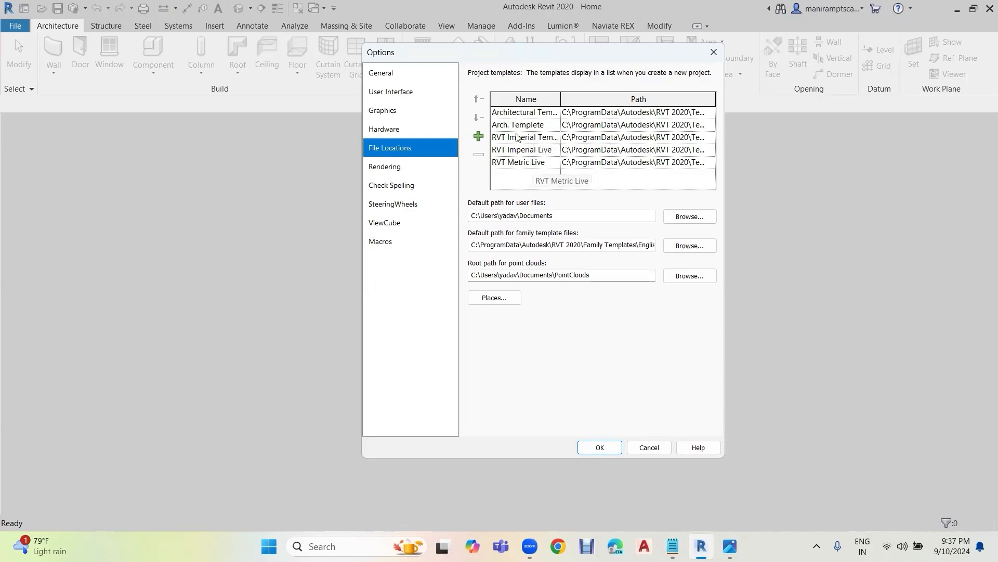
pyautogui.click(518, 161)
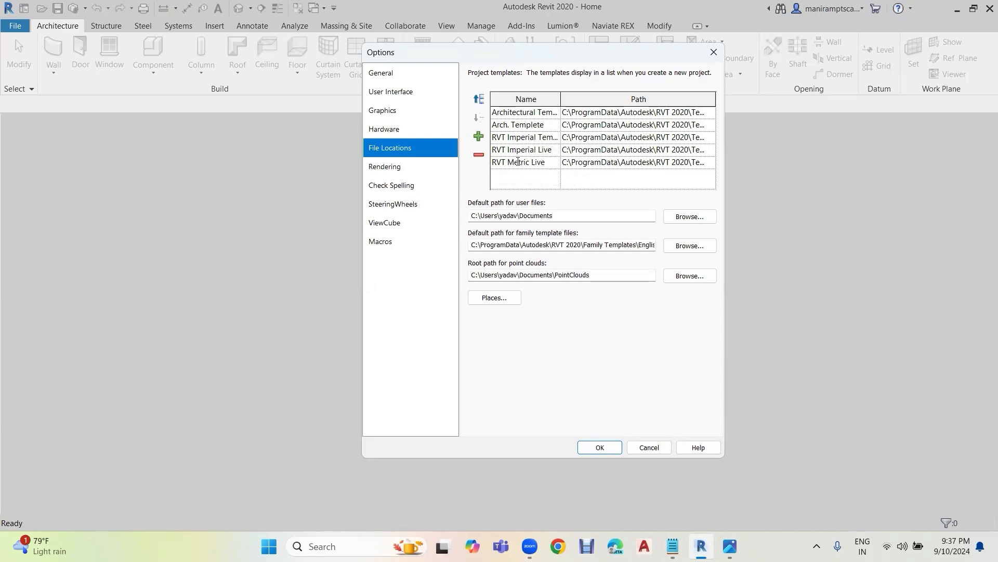
pyautogui.click(479, 156)
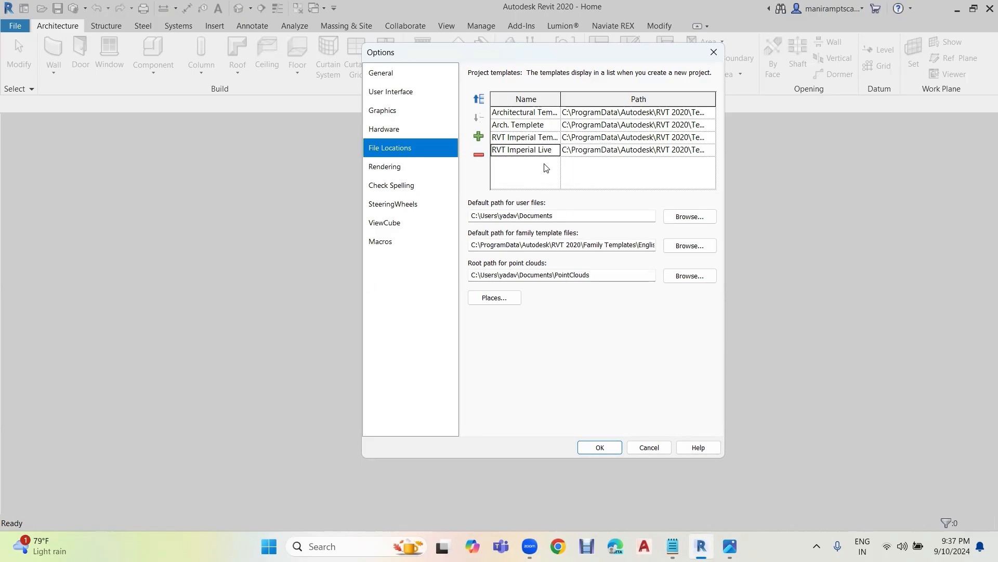
# Step: Start adding a new project template and browse to the OS (C:) drive for its file
pyautogui.click(479, 138)
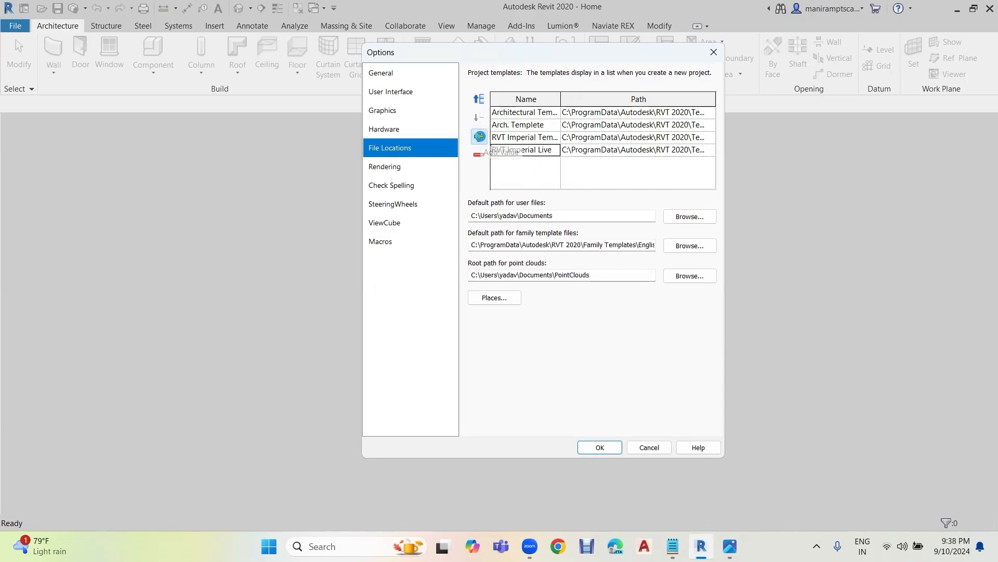
pyautogui.click(479, 137)
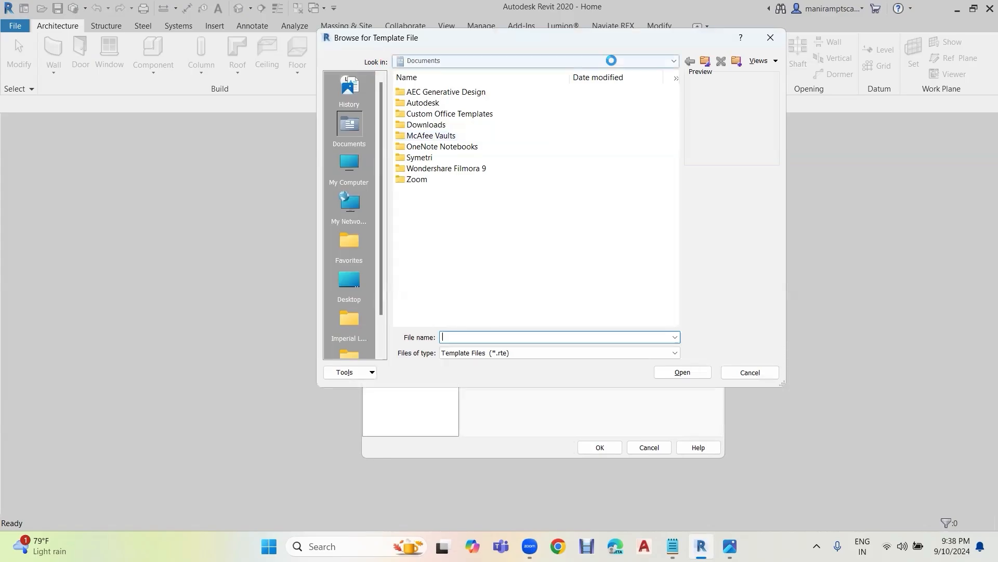
pyautogui.click(671, 61)
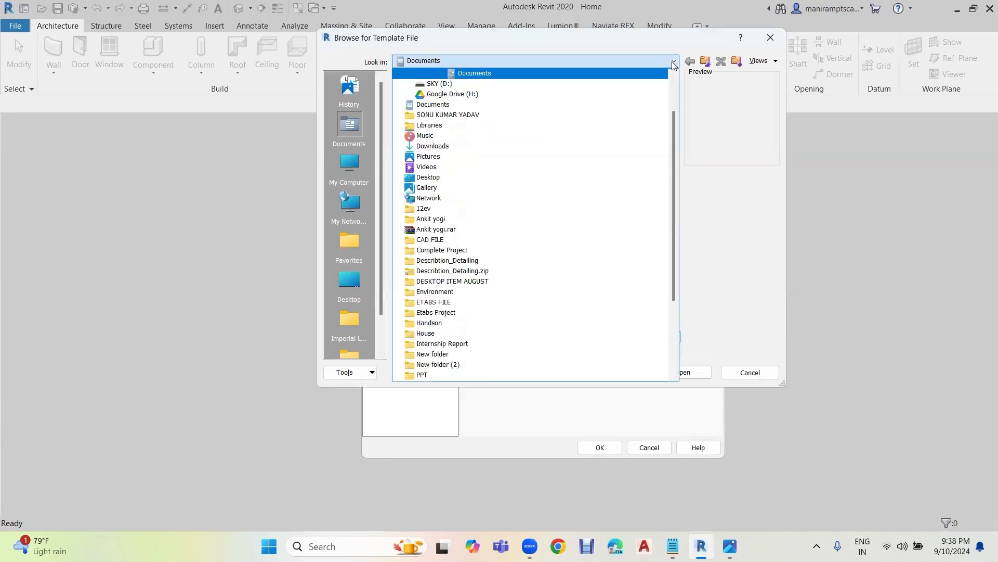
pyautogui.click(463, 107)
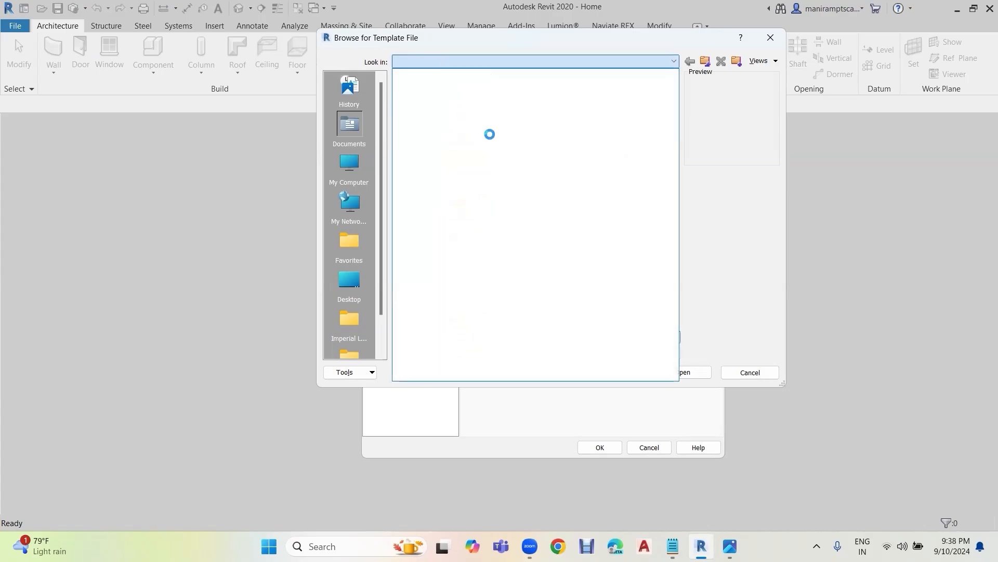
pyautogui.scroll(2, 598, 135)
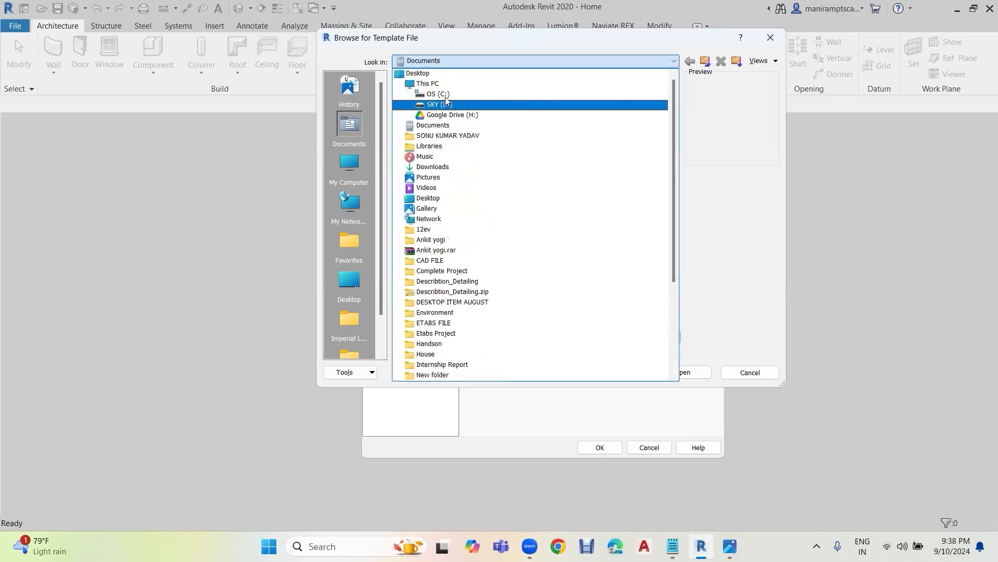
pyautogui.click(445, 101)
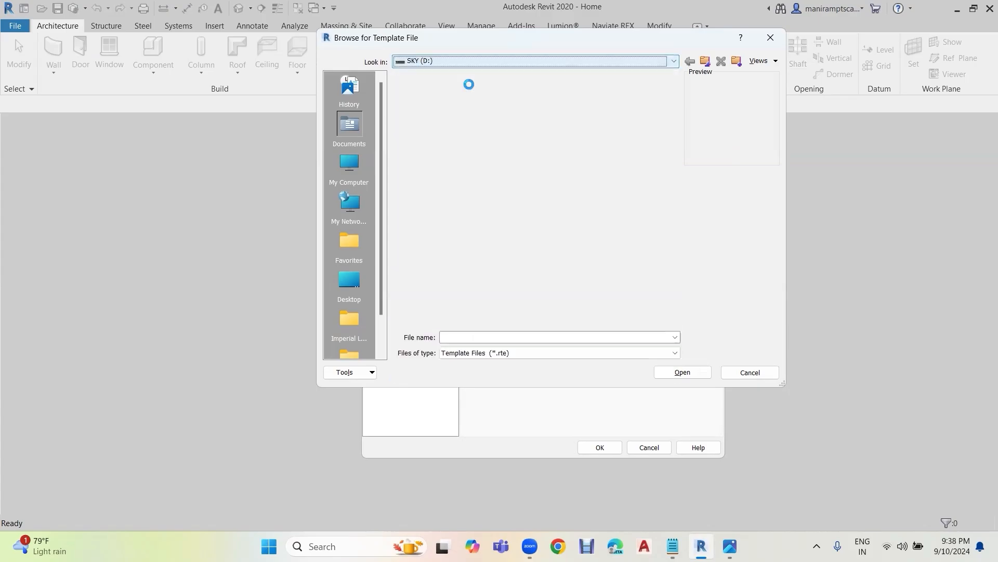
pyautogui.click(635, 62)
pyautogui.scroll(3, 454, 86)
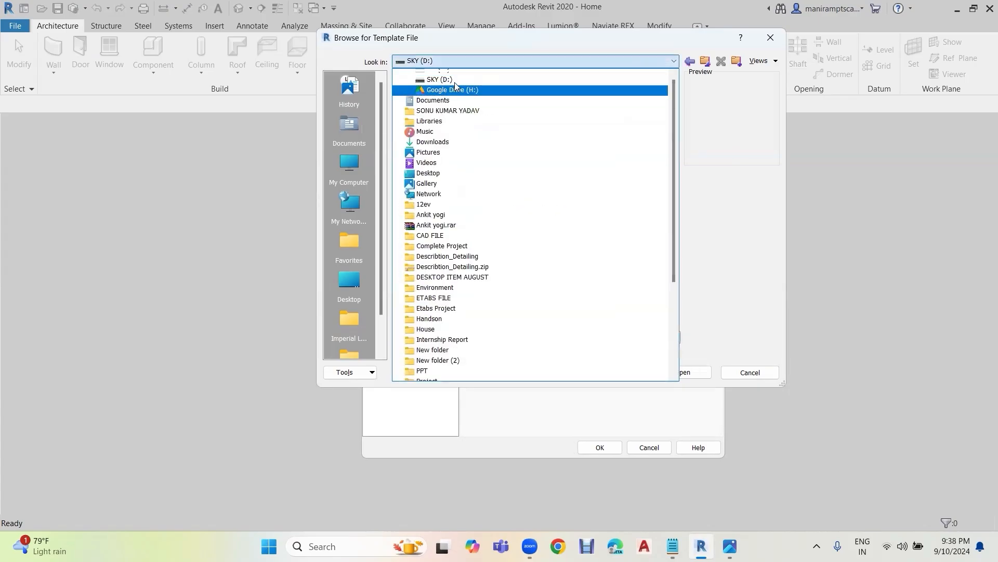
pyautogui.click(451, 100)
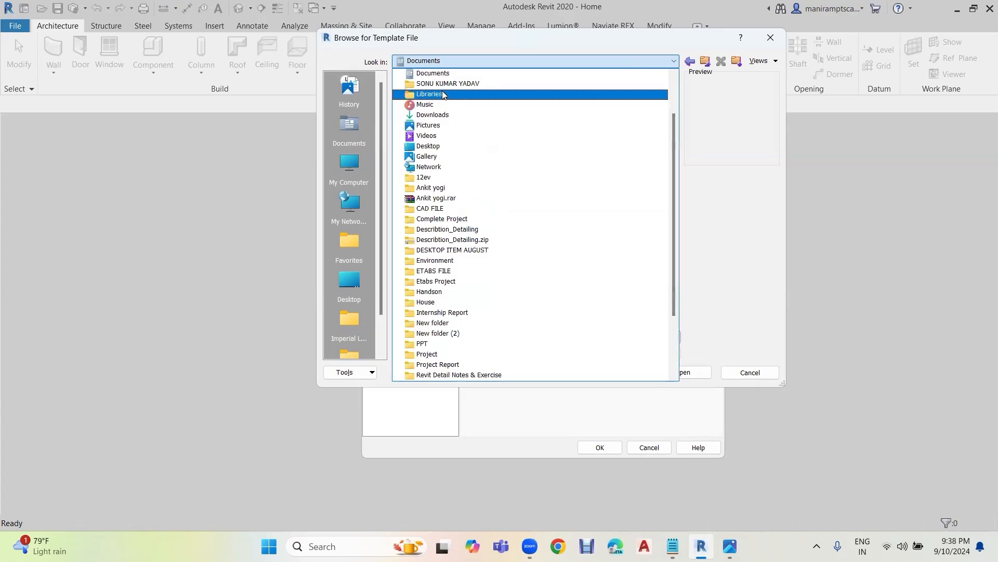
pyautogui.scroll(3, 443, 94)
pyautogui.click(441, 90)
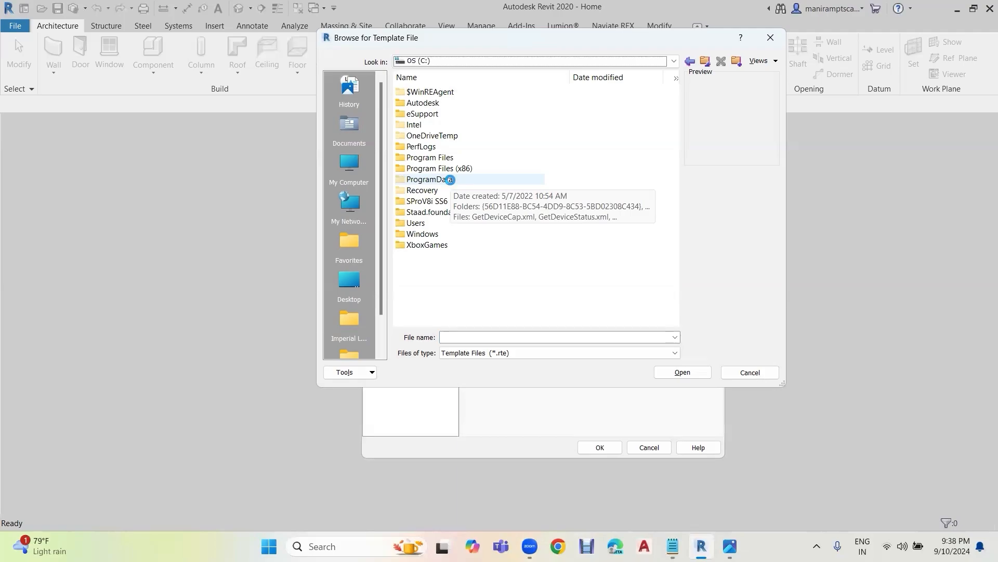
# Step: Open the folder ProgramData > Autodesk > RVT 2020 > Templates in the template file browser
pyautogui.click(450, 180)
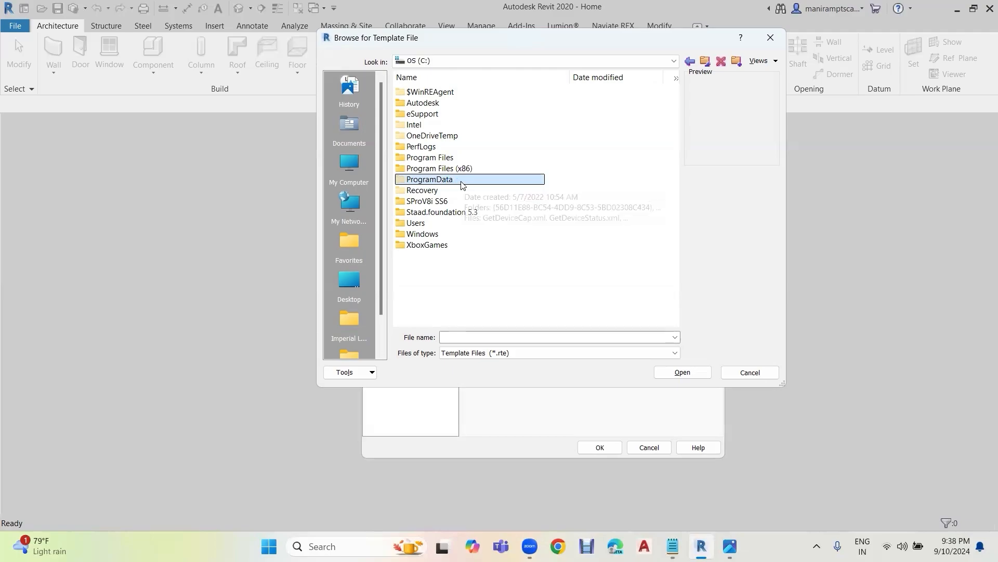
pyautogui.doubleClick(432, 180)
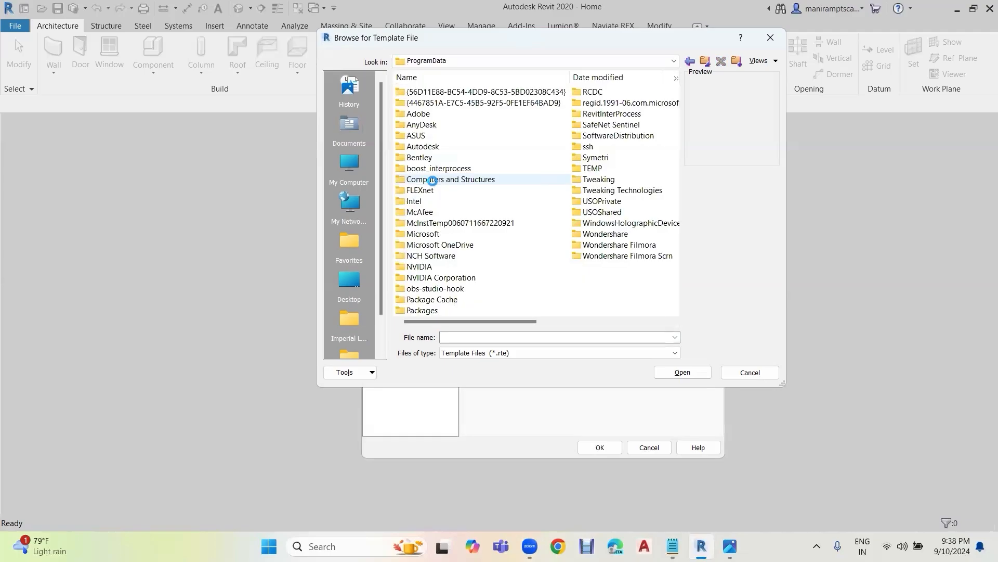
pyautogui.doubleClick(427, 147)
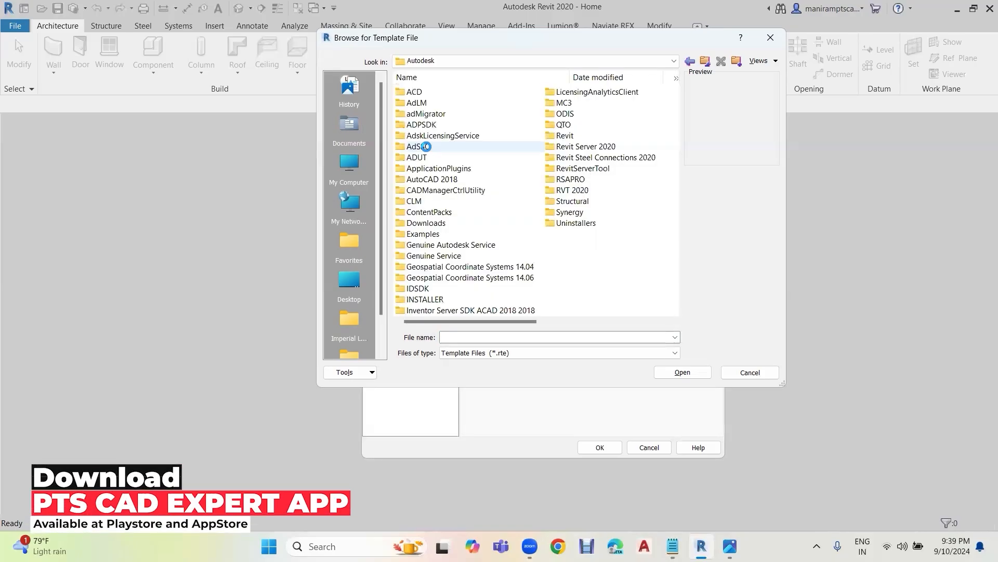
pyautogui.click(581, 191)
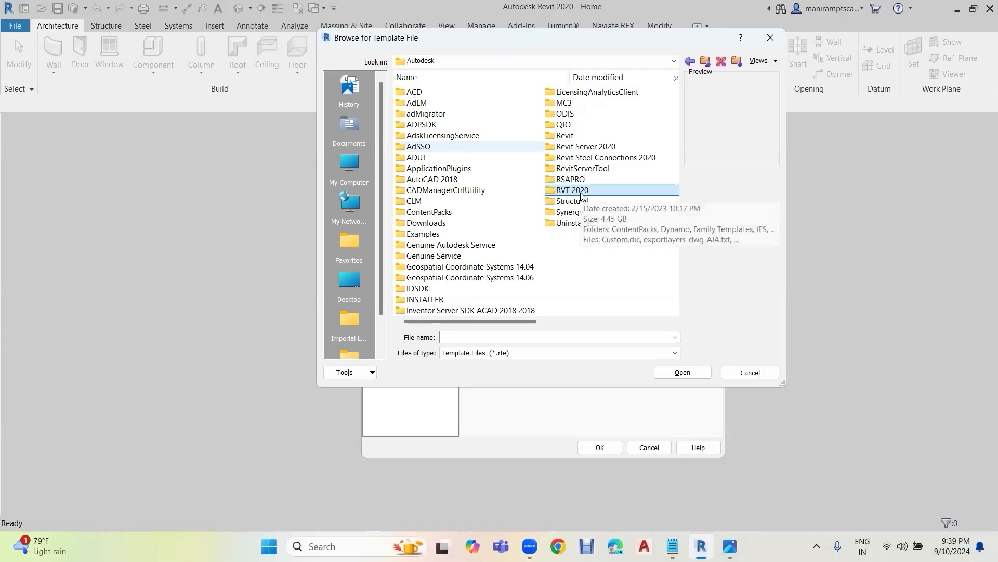
pyautogui.doubleClick(581, 191)
pyautogui.doubleClick(594, 192)
pyautogui.doubleClick(586, 190)
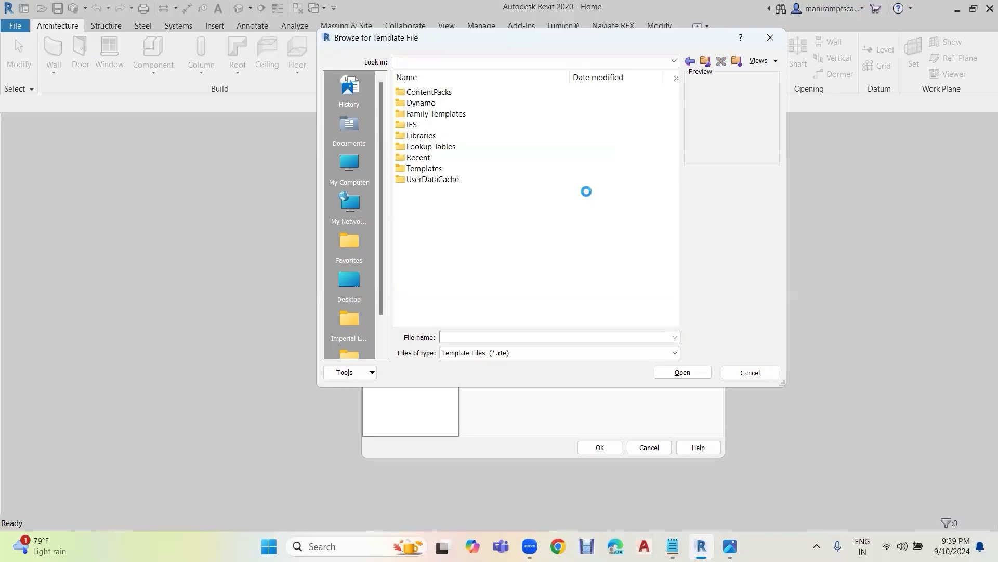
pyautogui.click(431, 169)
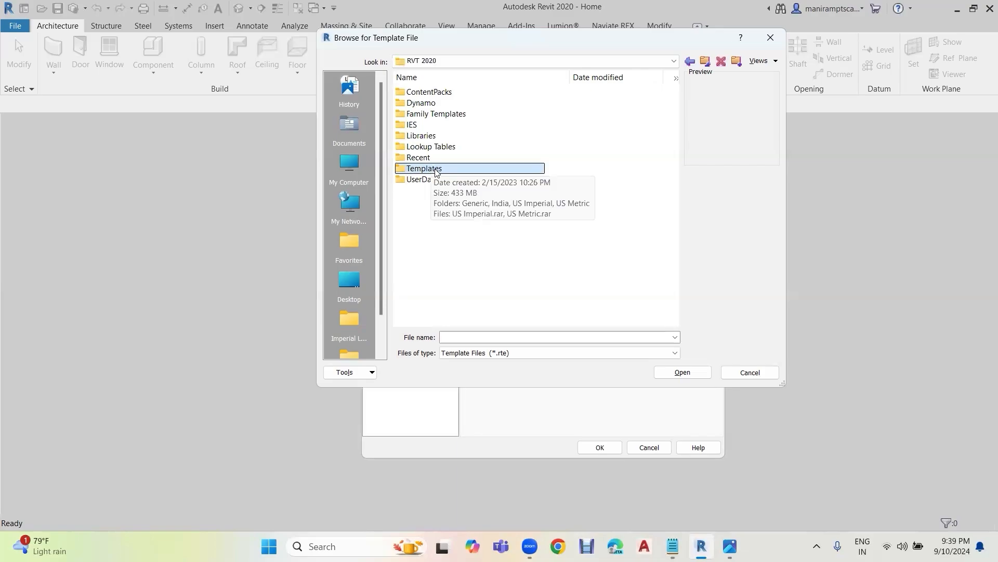
pyautogui.doubleClick(431, 168)
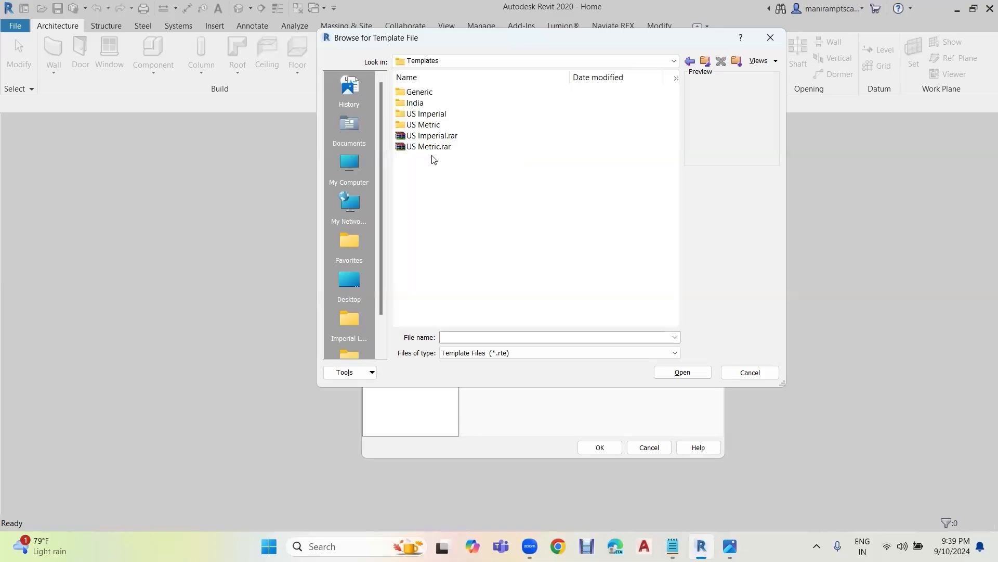
# Step: Add Structural Analysis-DefaultMetric.rte from the US Metric folder to the project templates list
pyautogui.click(430, 116)
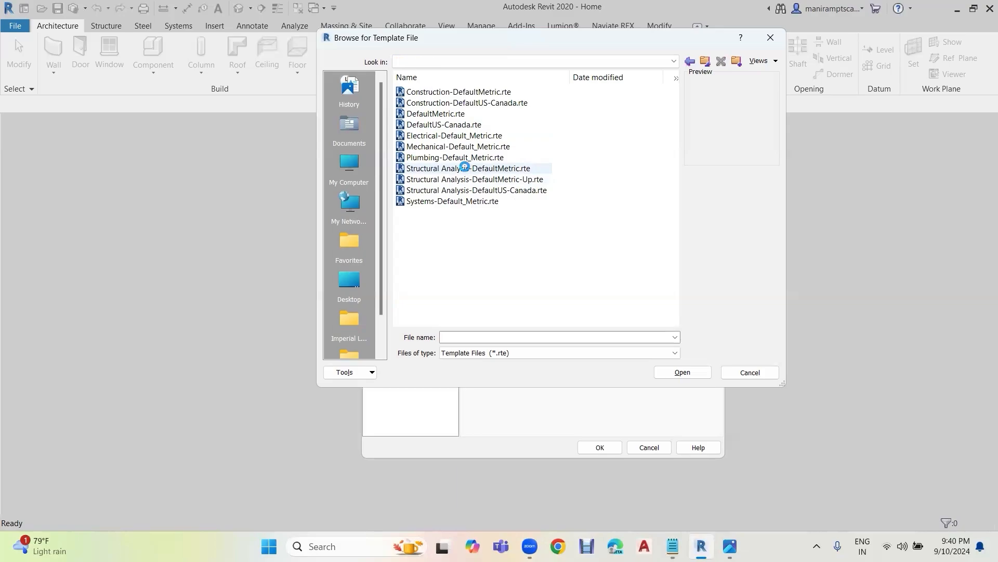
pyautogui.click(464, 168)
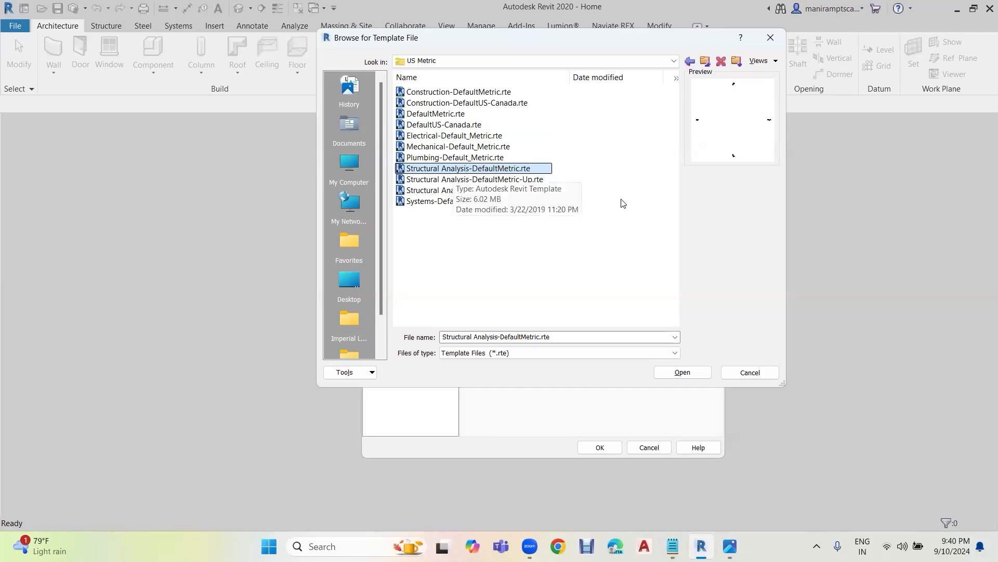
pyautogui.click(696, 373)
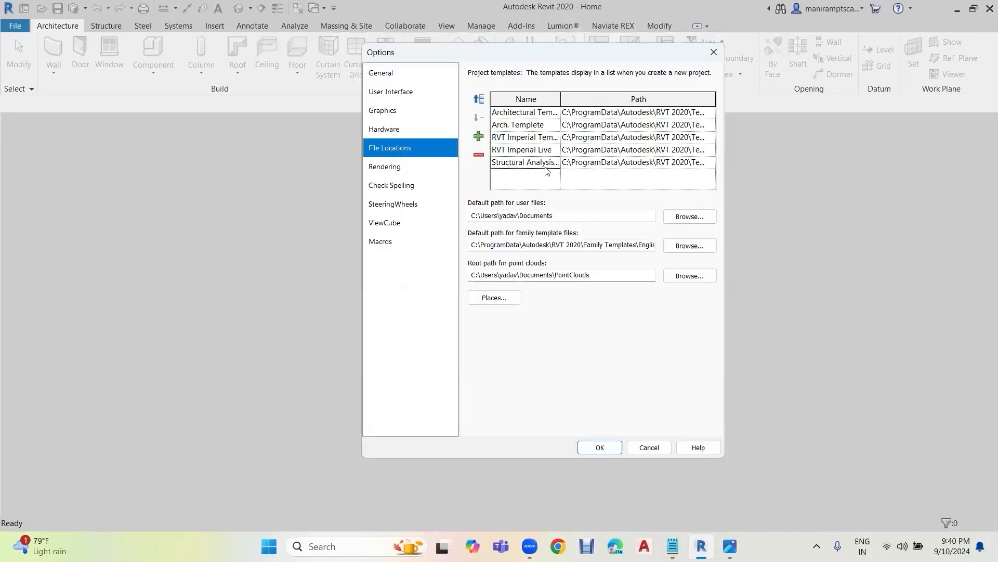
# Step: Rename the added template entry to Structural Analysis_MM and accept the options
pyautogui.click(556, 166)
pyautogui.moveTo(559, 161); pyautogui.dragTo(571, 163)
pyautogui.press('BackSpace')
pyautogui.write('_MM')
pyautogui.click(602, 447)
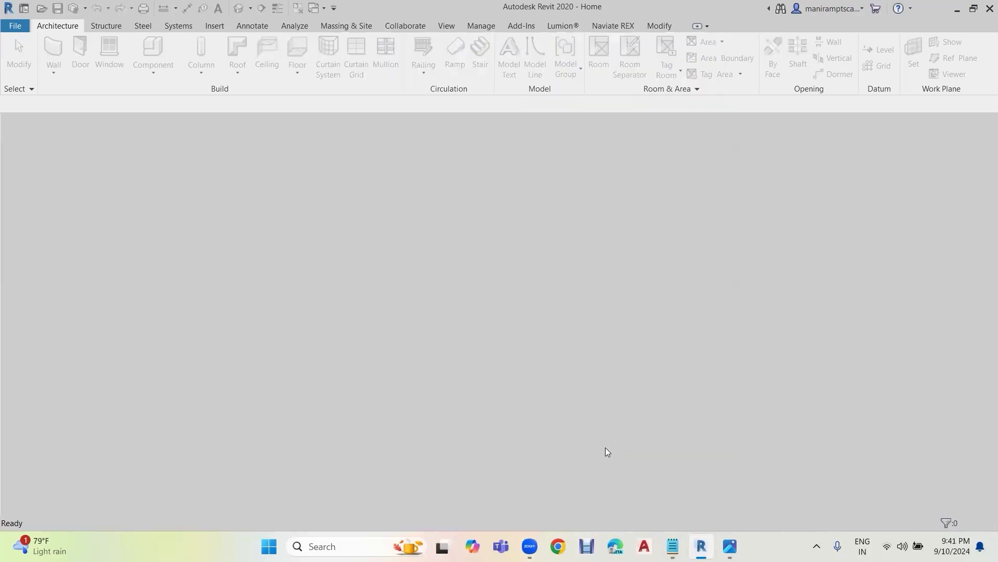
# Step: Create a new project from the Structural Analysis_MM template
pyautogui.click(24, 30)
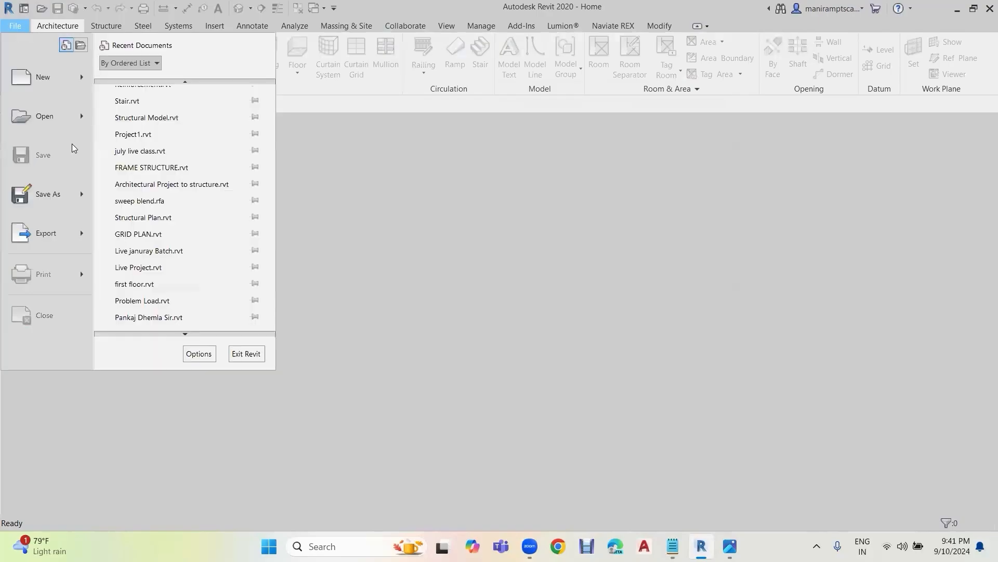
pyautogui.press('Escape')
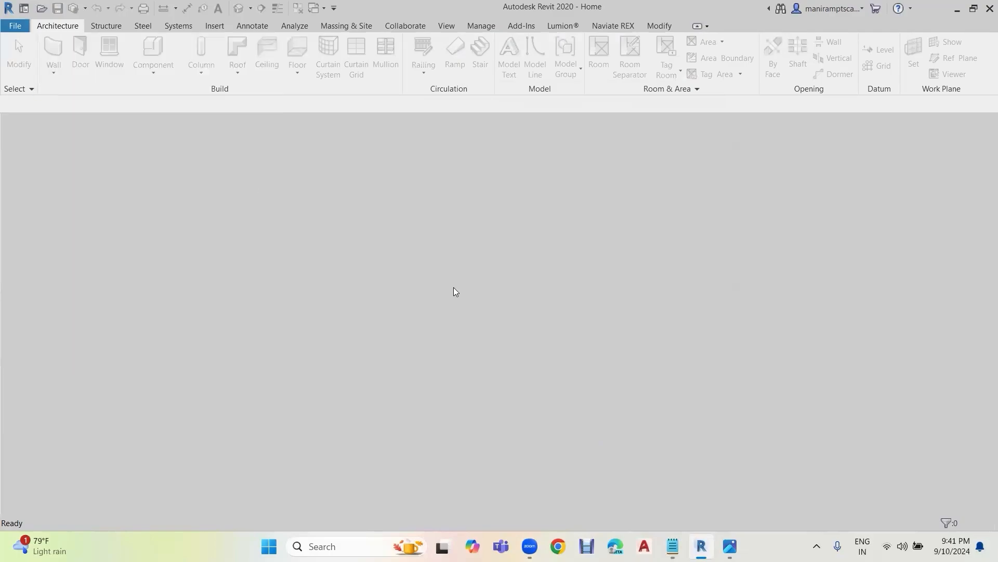
pyautogui.hotkey('ctrl', 'n')
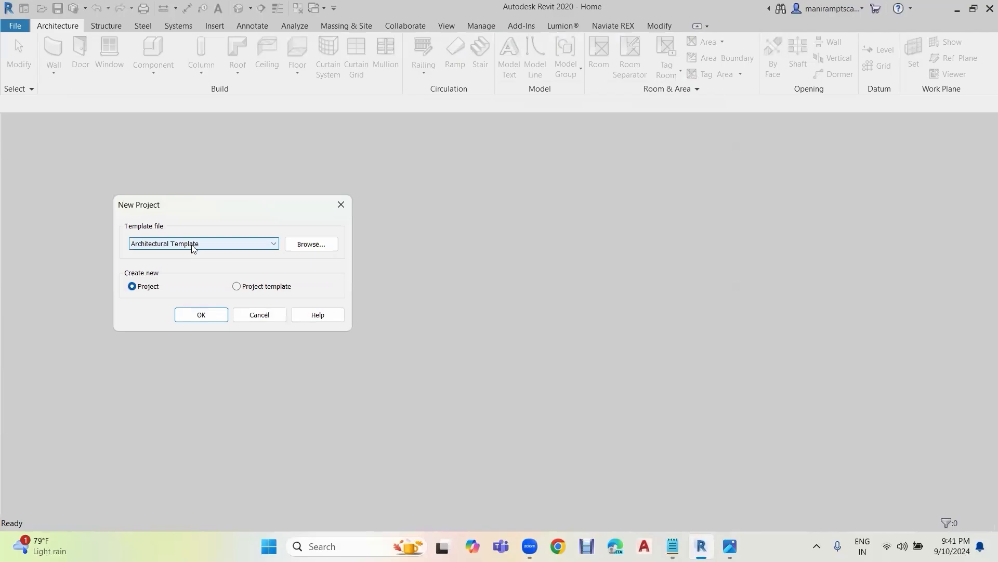
pyautogui.click(194, 248)
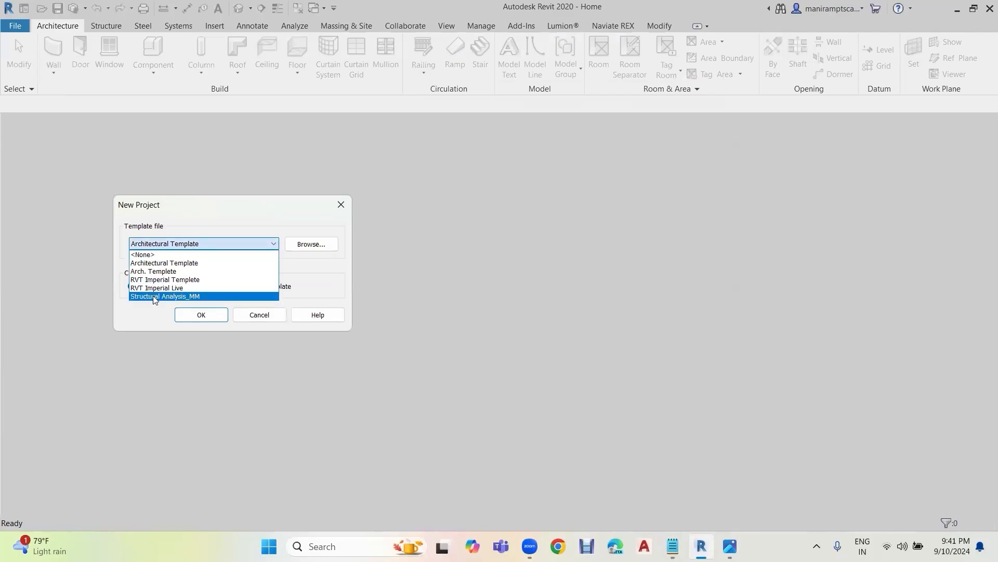
pyautogui.click(188, 295)
pyautogui.click(199, 313)
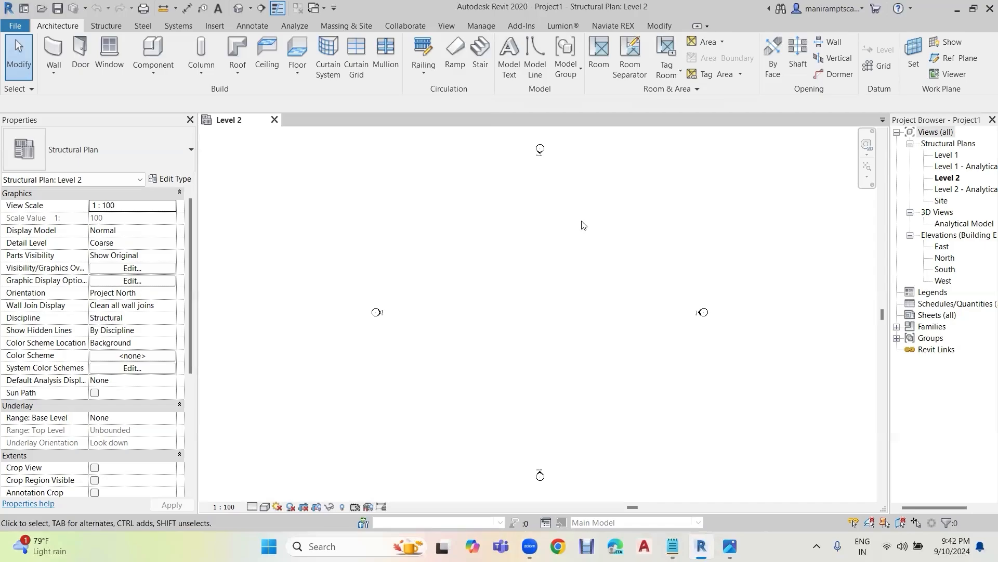
pyautogui.scroll(2, 546, 148)
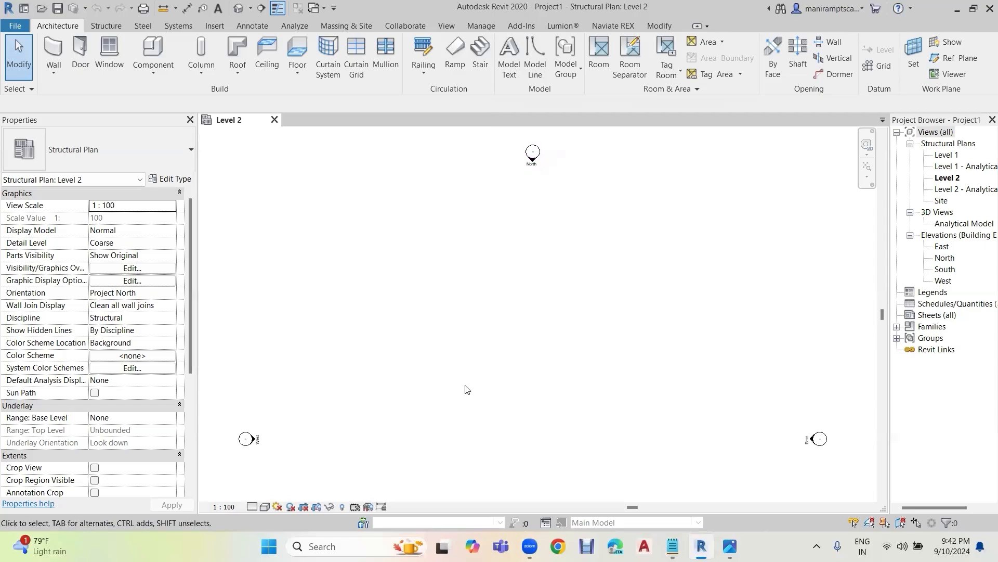
pyautogui.scroll(-2, 603, 299)
pyautogui.moveTo(583, 290); pyautogui.dragTo(557, 239, button='middle')
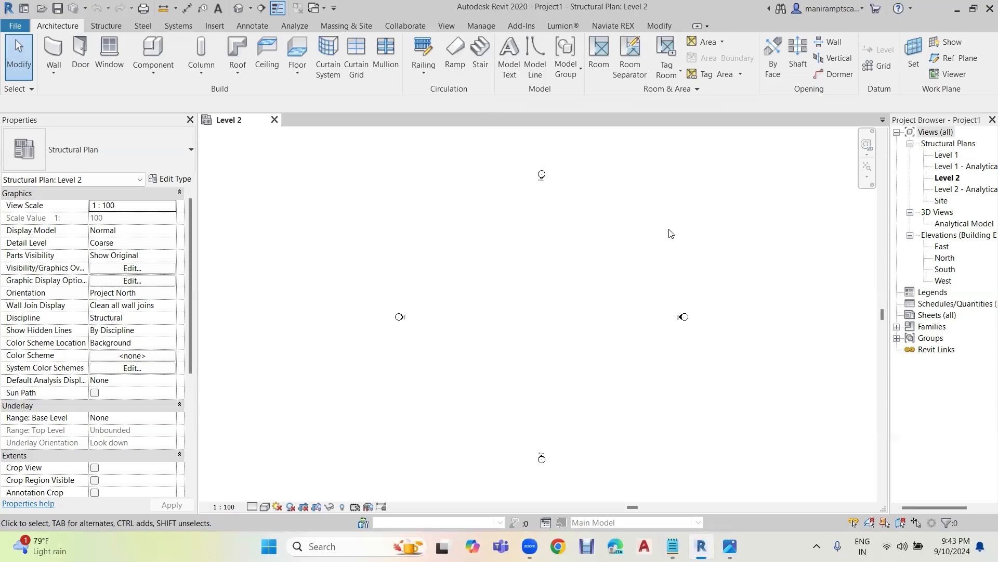
pyautogui.click(447, 26)
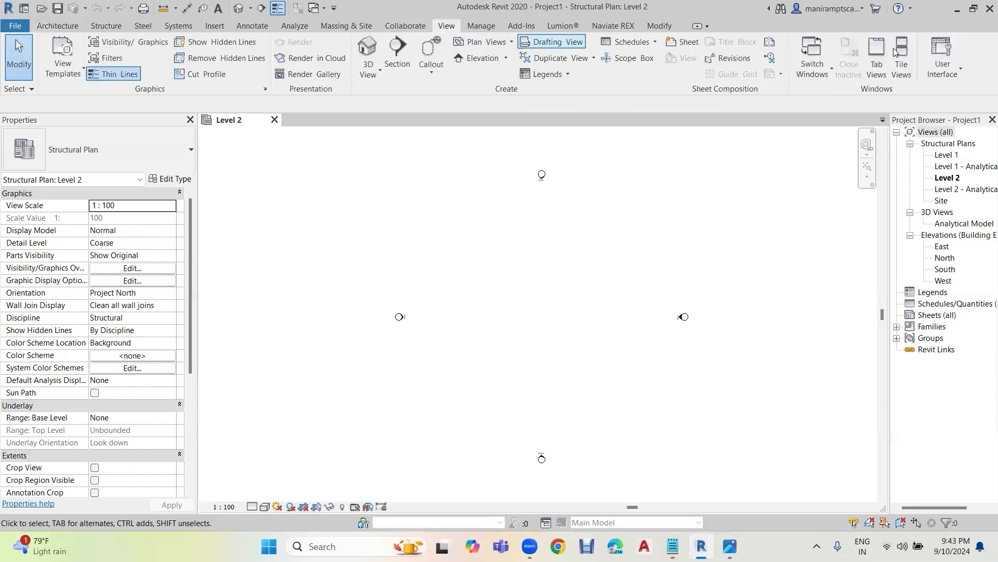
pyautogui.click(954, 72)
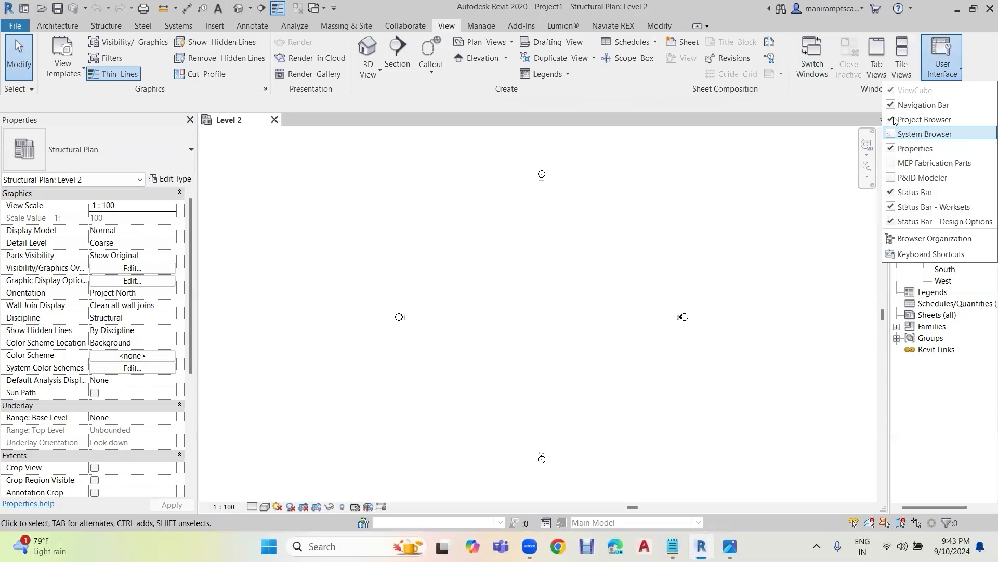
pyautogui.click(712, 230)
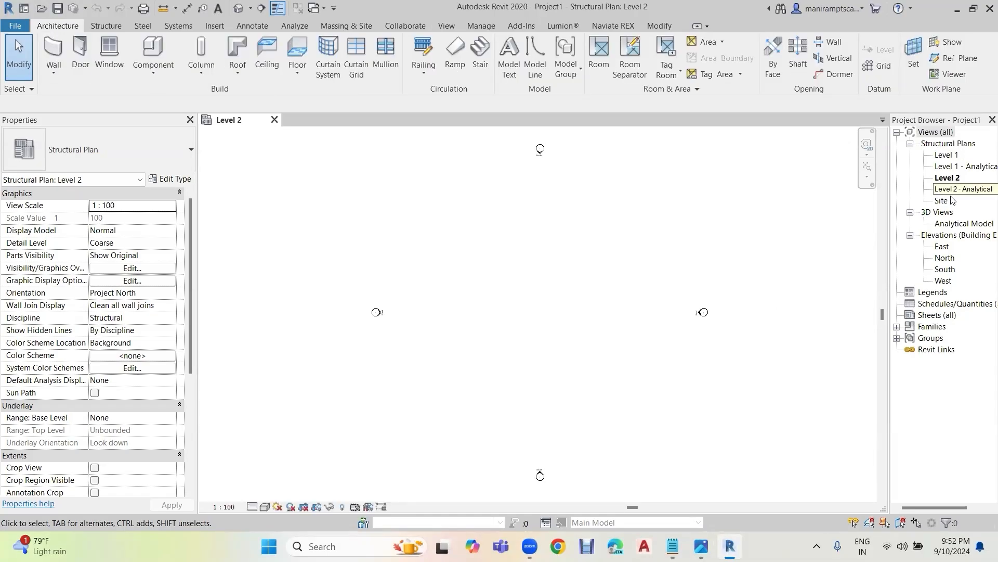
# Step: In the East elevation, rename Level 1 to RL and rename its corresponding views too
pyautogui.doubleClick(947, 248)
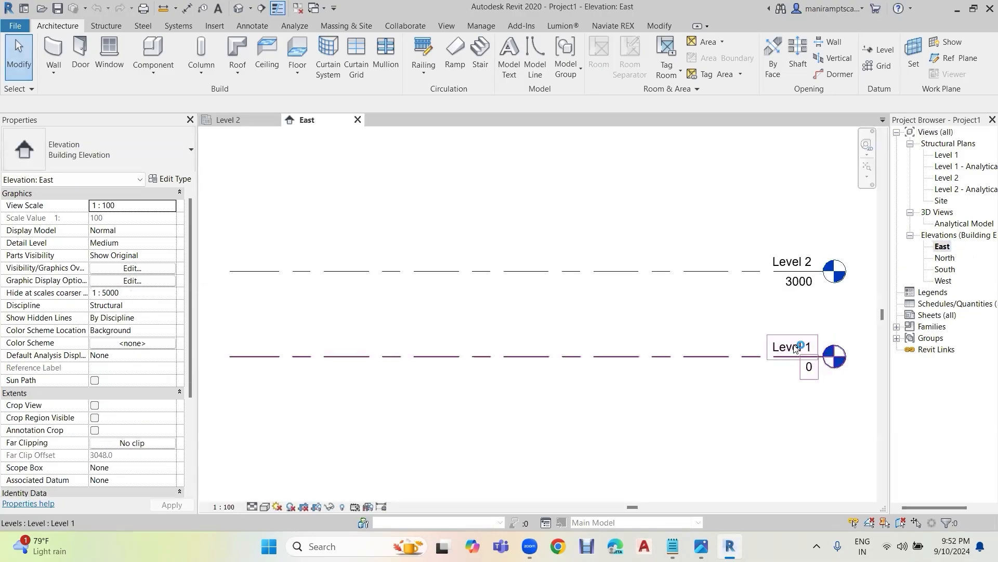
pyautogui.doubleClick(796, 347)
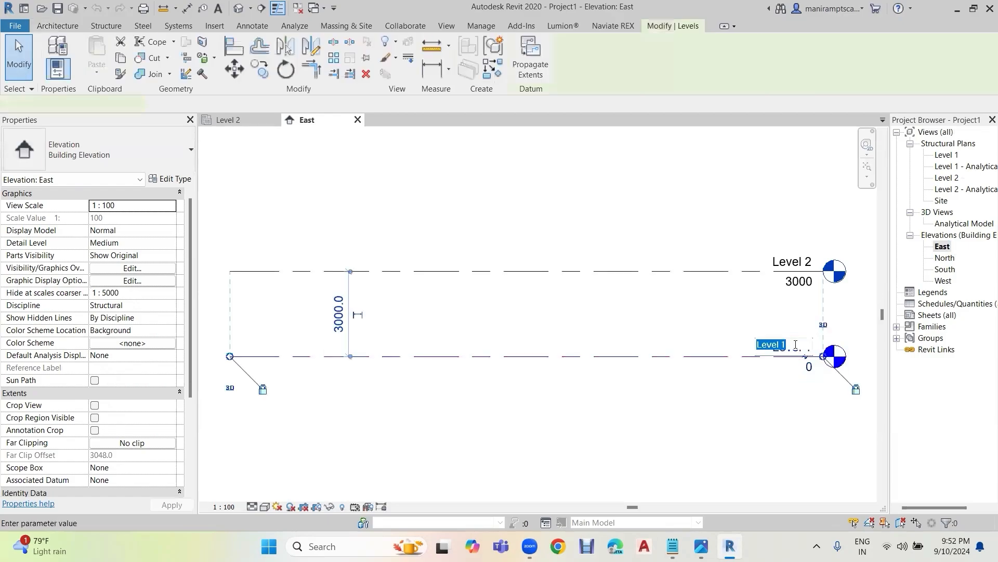
pyautogui.write('R')
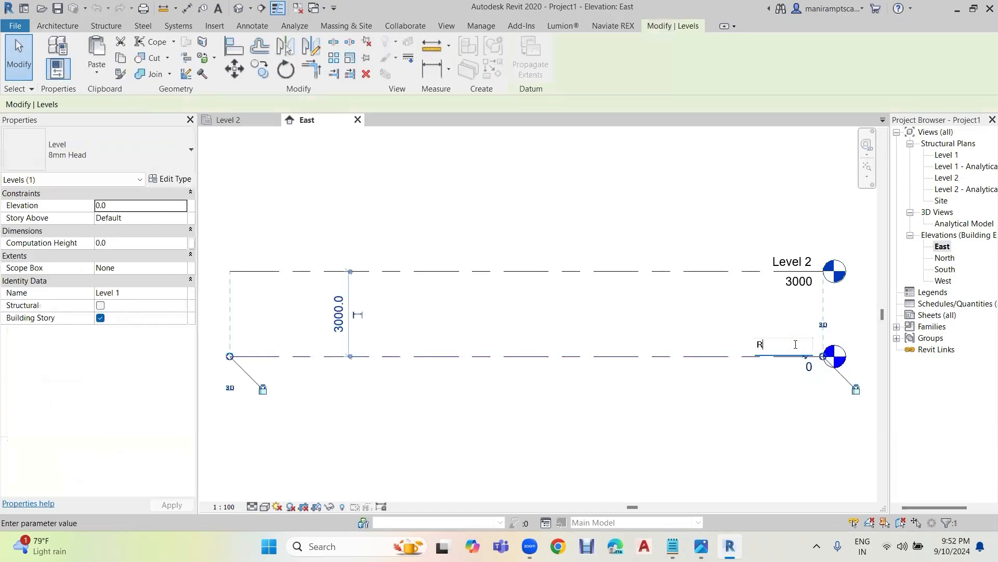
pyautogui.write('L')
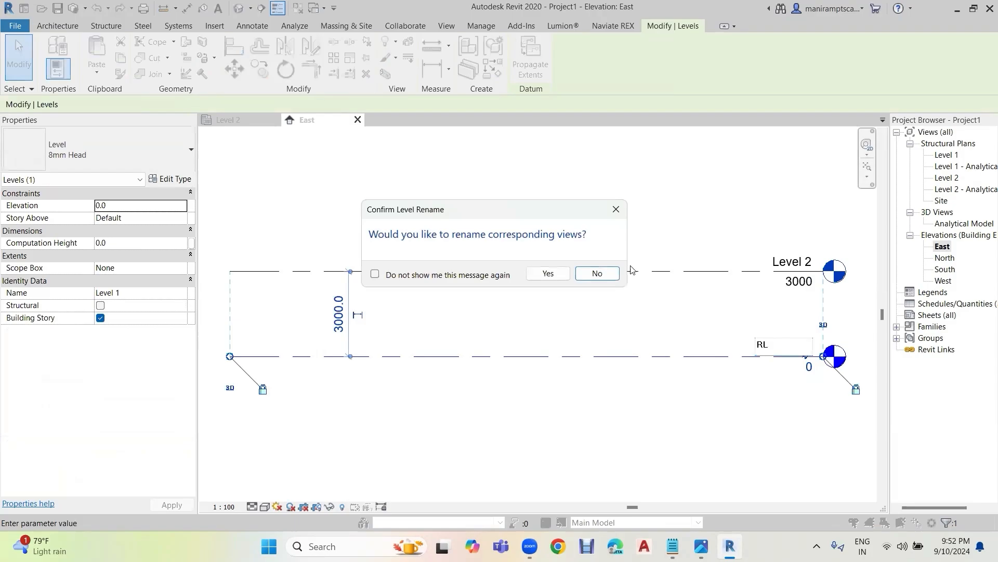
pyautogui.click(546, 272)
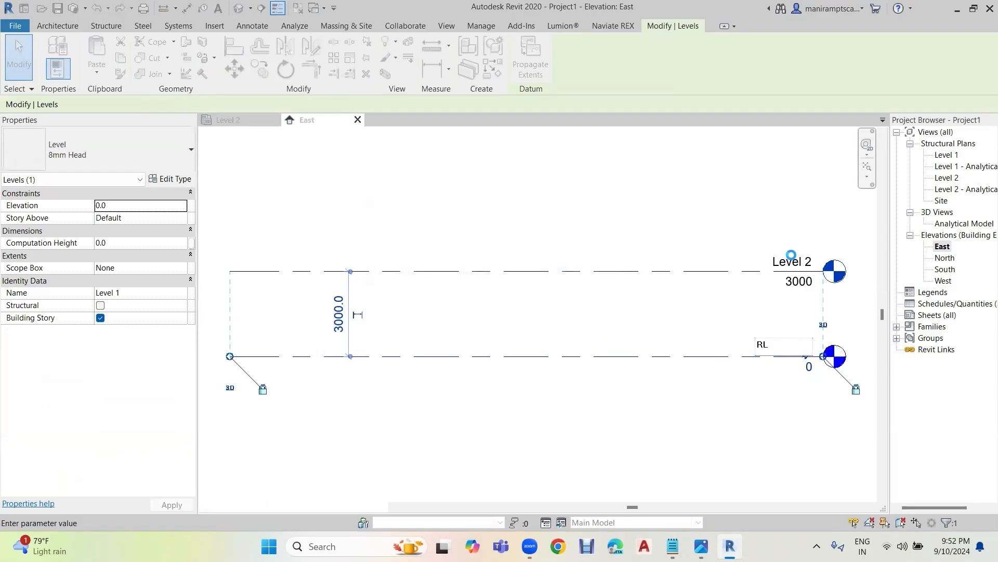
# Step: Rename Level 2 to GF and rename its corresponding views too
pyautogui.click(793, 263)
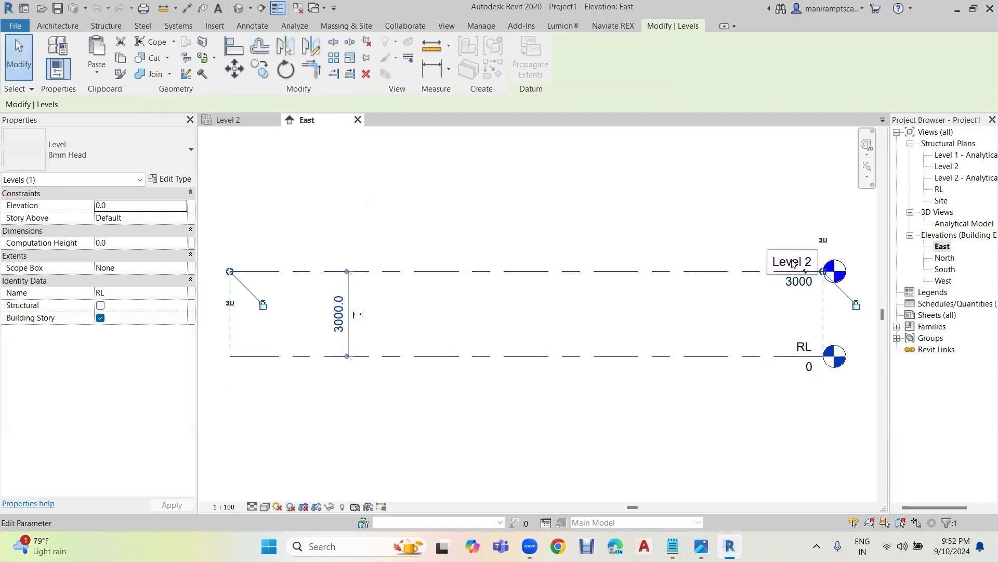
pyautogui.click(793, 261)
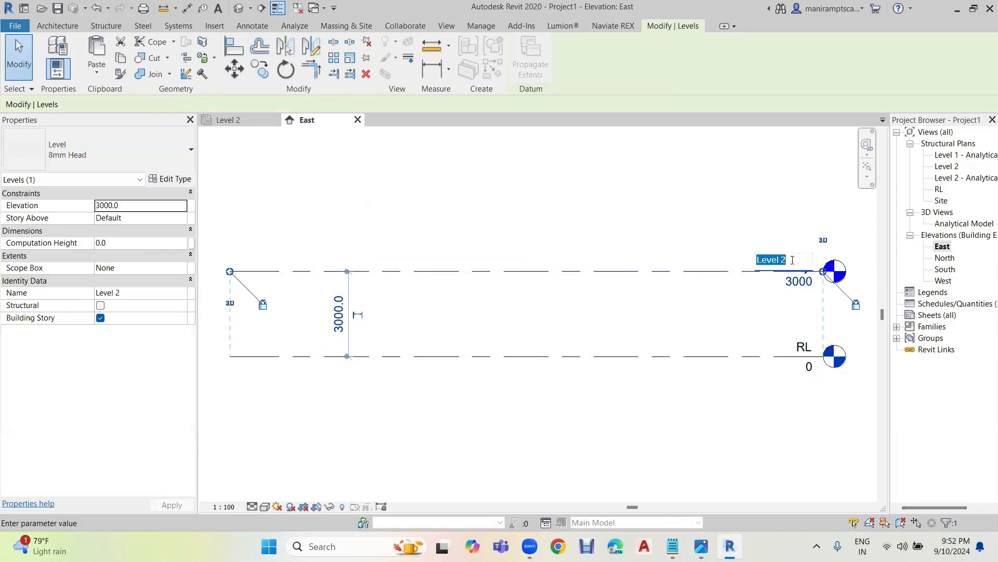
pyautogui.write('GF')
pyautogui.click(672, 308)
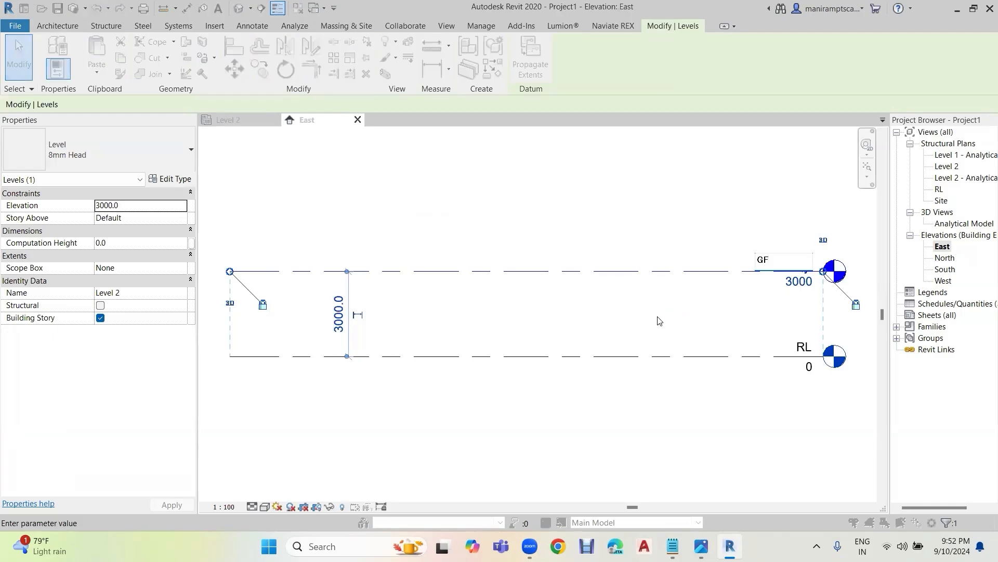
pyautogui.click(548, 275)
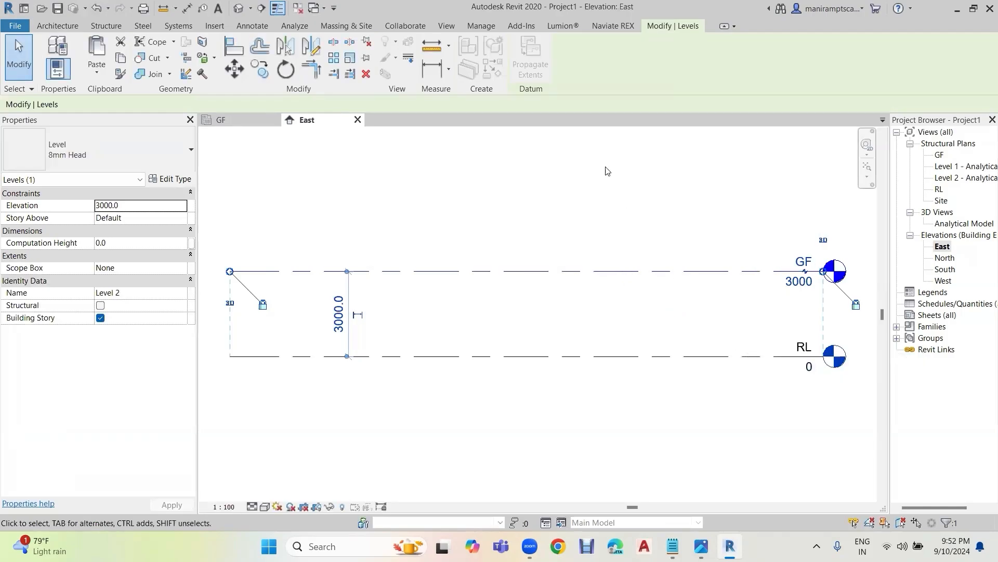
# Step: Create a new level 3000 mm below RL by picking the RL line with an offset
pyautogui.click(108, 26)
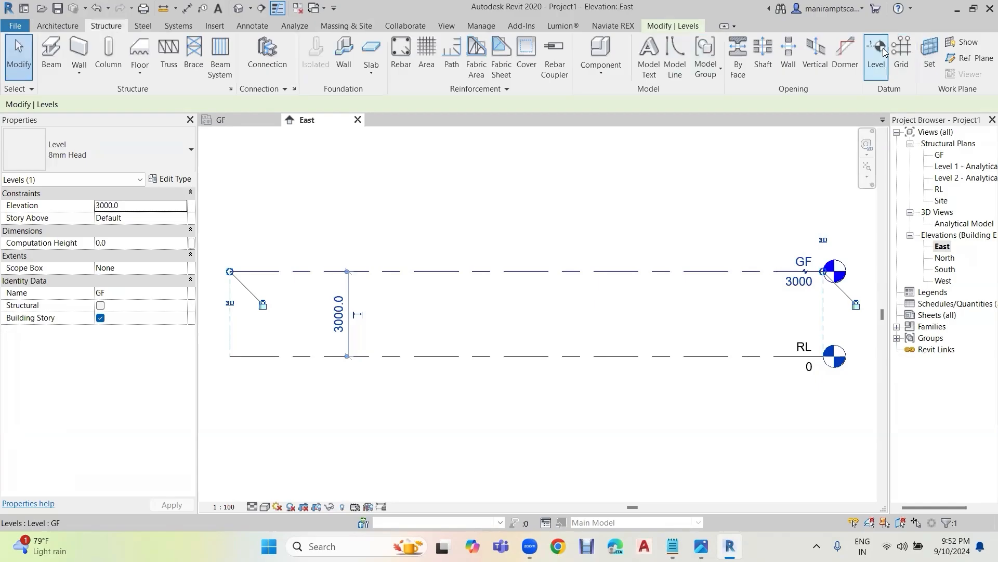
pyautogui.click(882, 52)
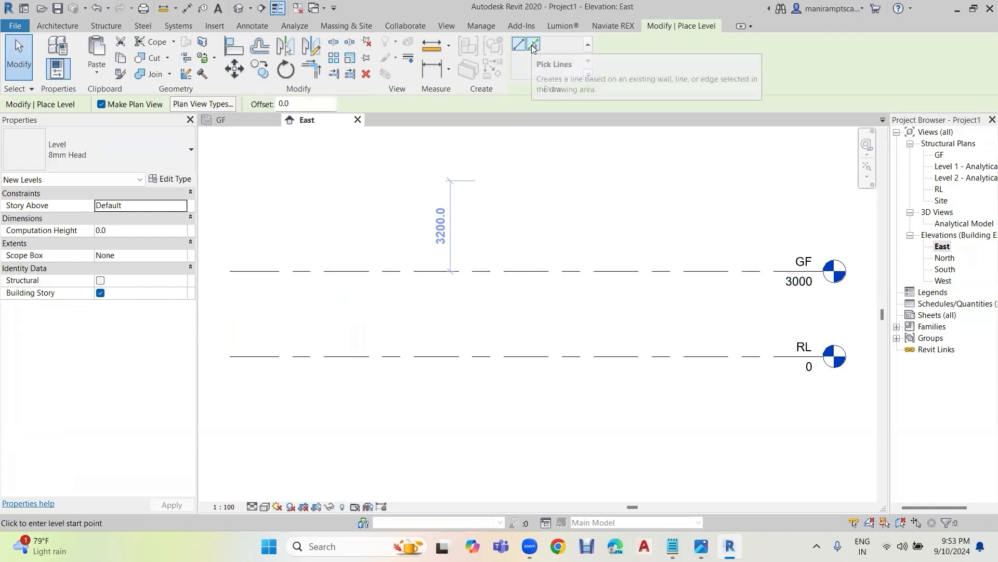
pyautogui.click(534, 46)
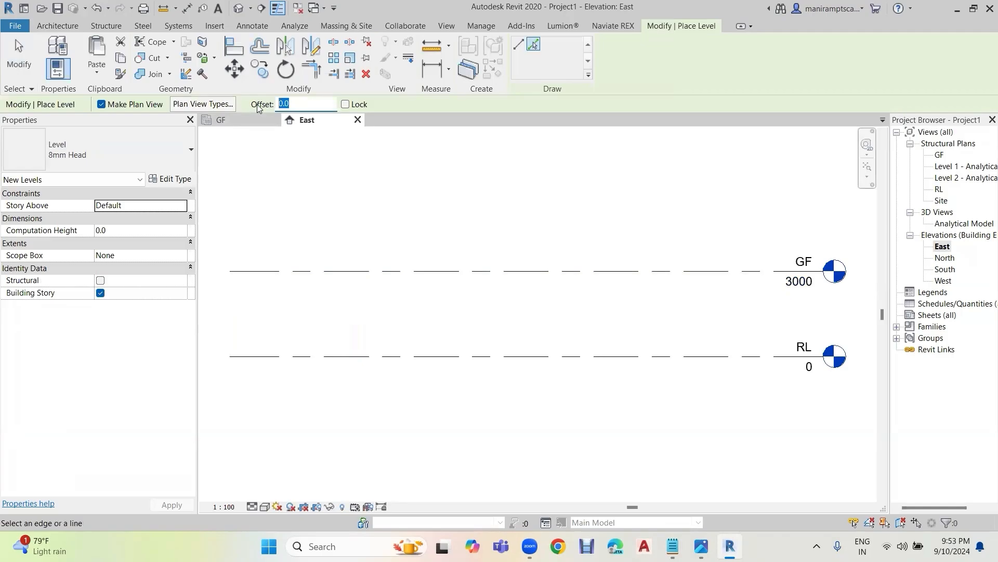
pyautogui.write('300')
pyautogui.press('Return')
pyautogui.click(562, 361)
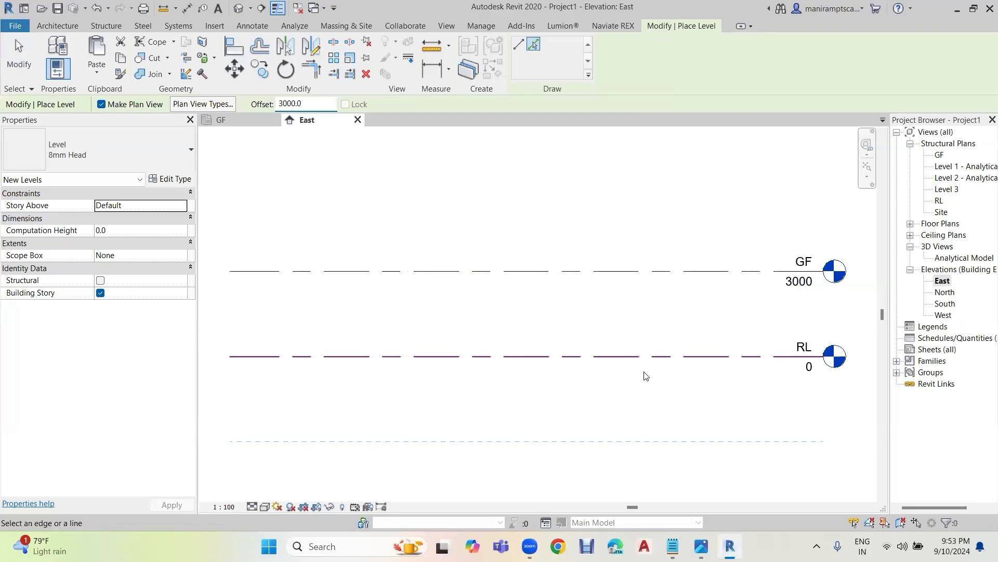
pyautogui.press('Escape')
pyautogui.press('Escape')
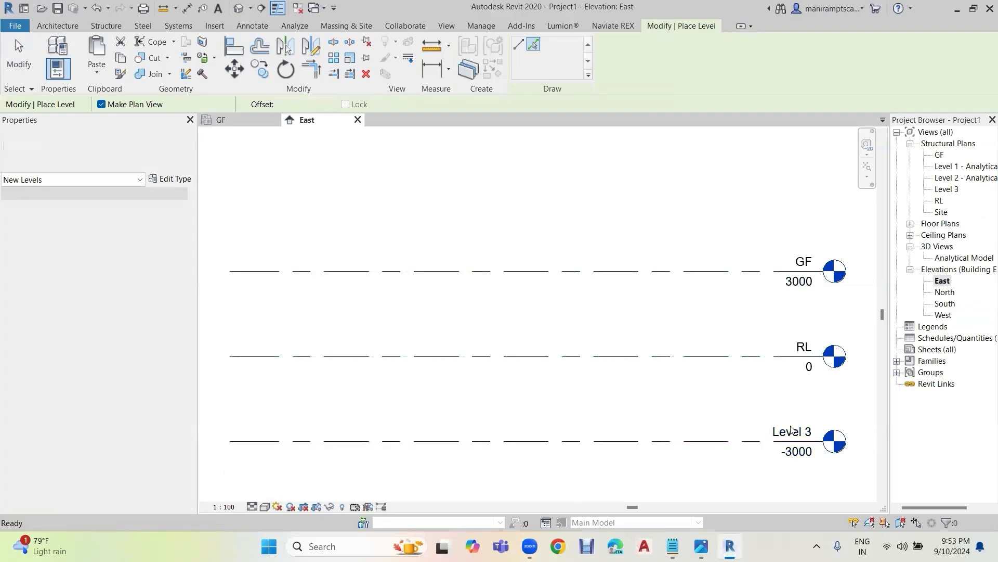
# Step: Rename the new lowest level to Footing and rename its corresponding views too
pyautogui.click(794, 436)
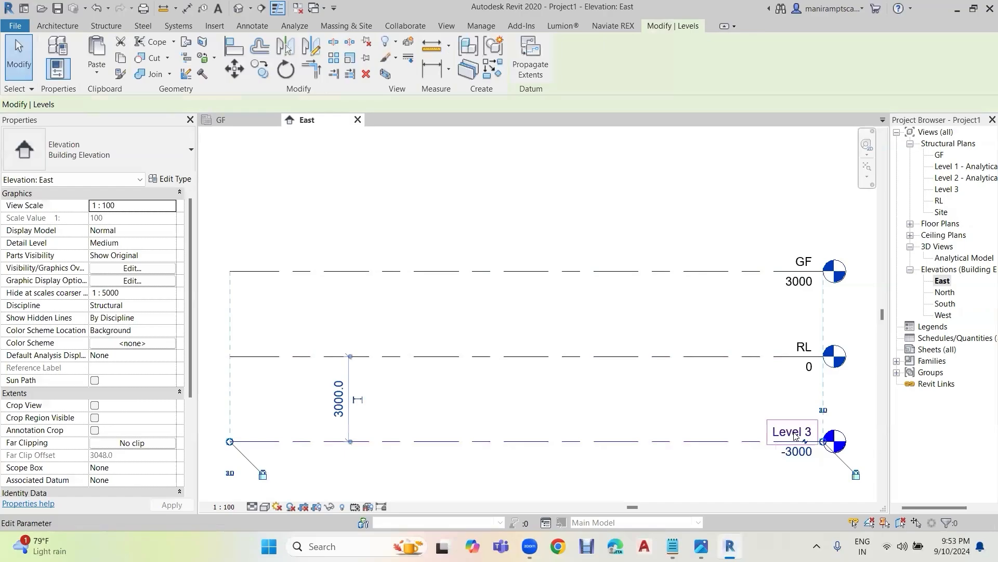
pyautogui.click(794, 433)
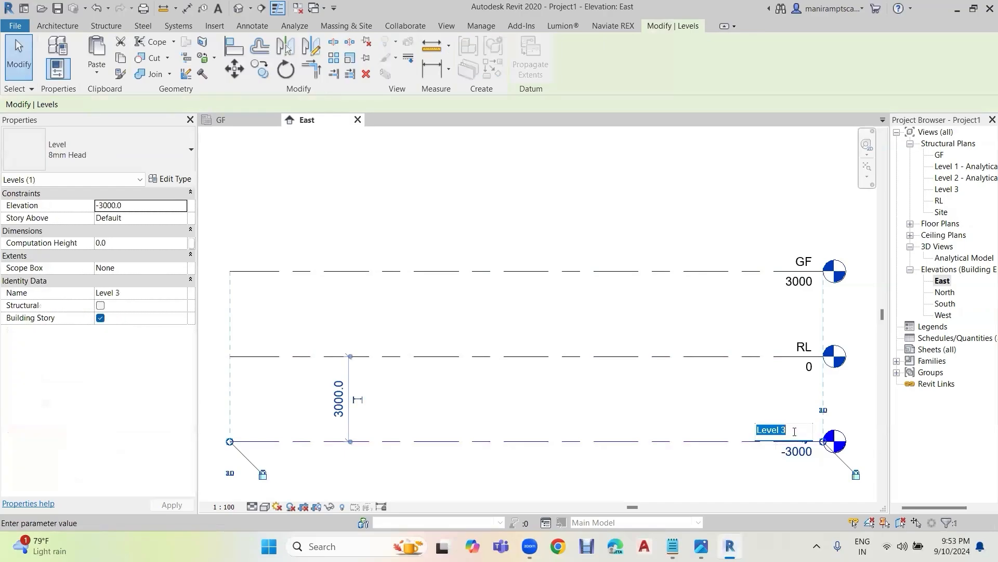
pyautogui.write('Footing')
pyautogui.click(656, 209)
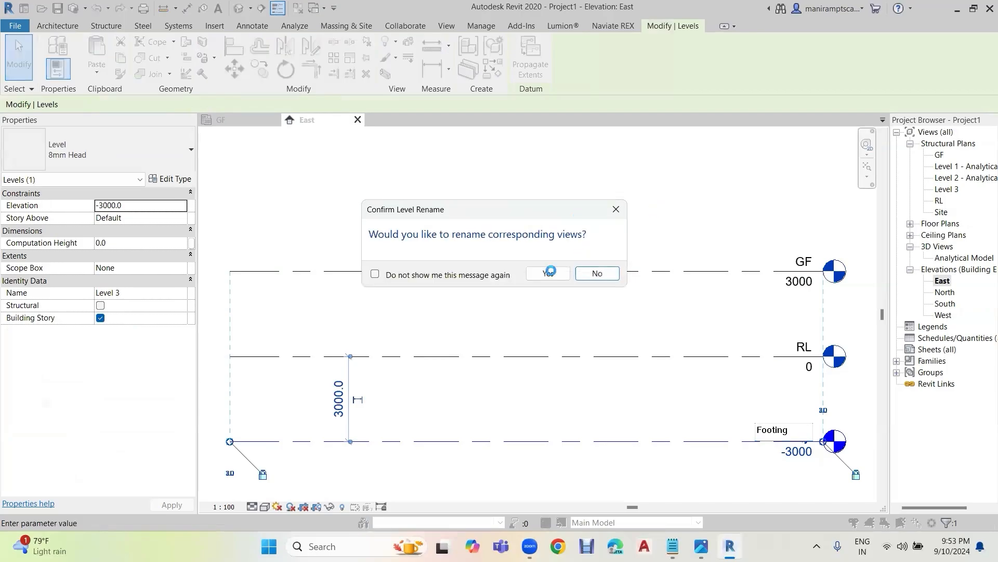
pyautogui.click(550, 271)
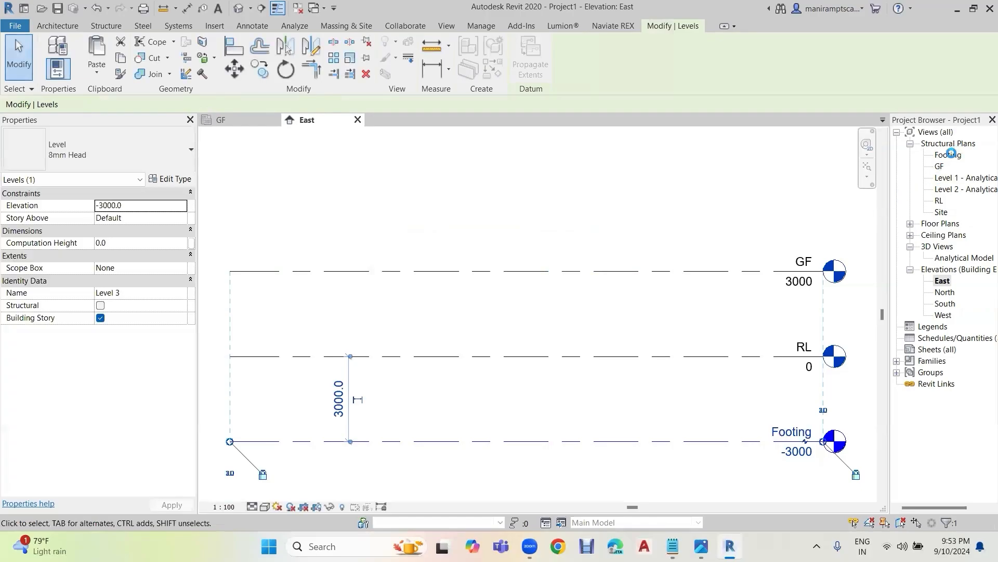
# Step: In the Footing structural plan, draw three aligned horizontal grid lines, the lower two about 15000 mm apart
pyautogui.click(954, 152)
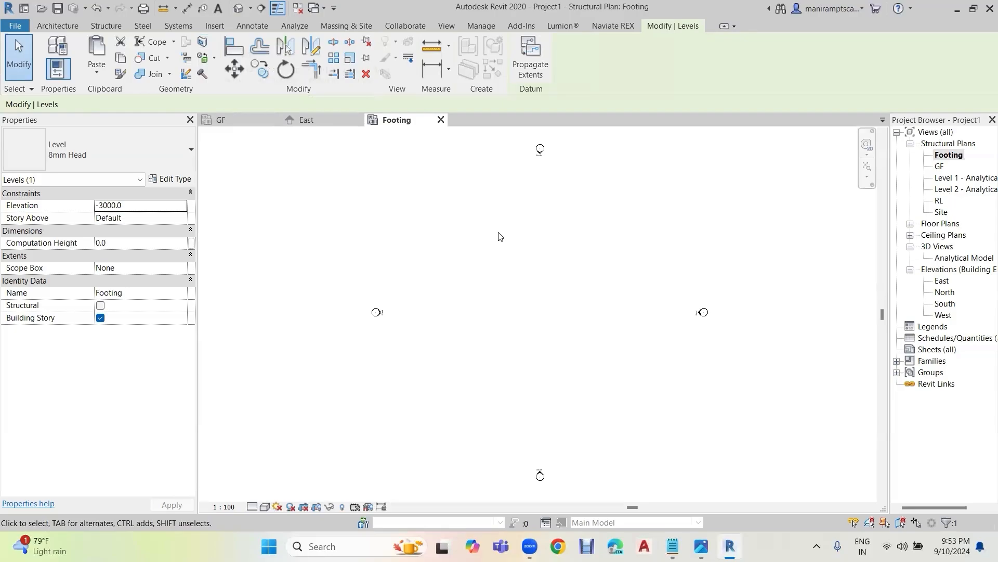
pyautogui.click(120, 30)
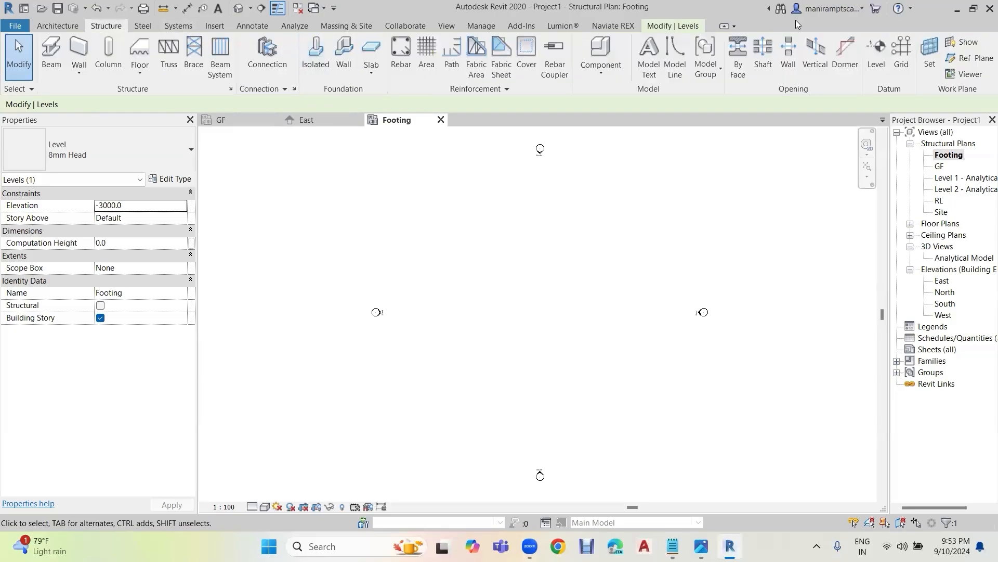
pyautogui.click(903, 54)
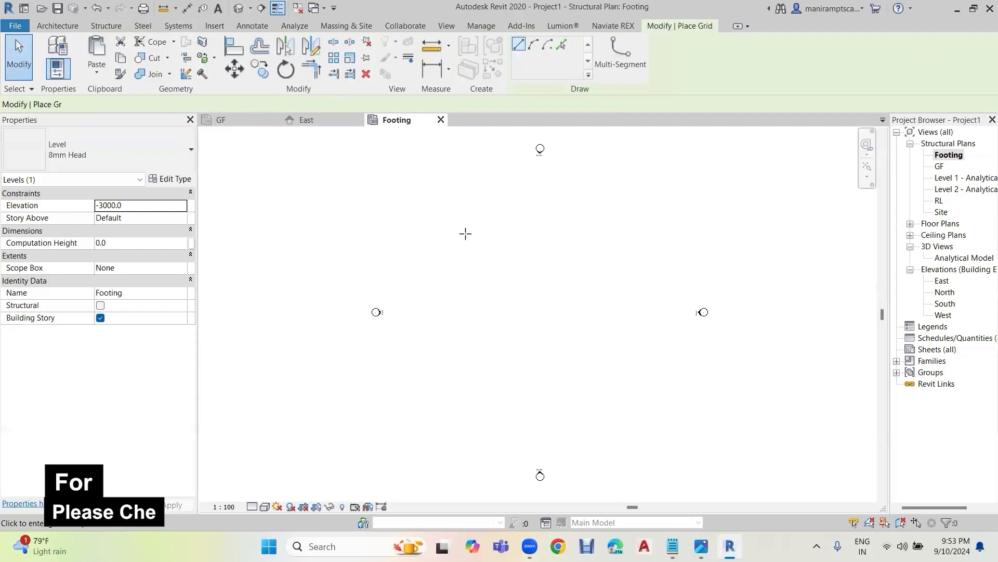
pyautogui.click(410, 218)
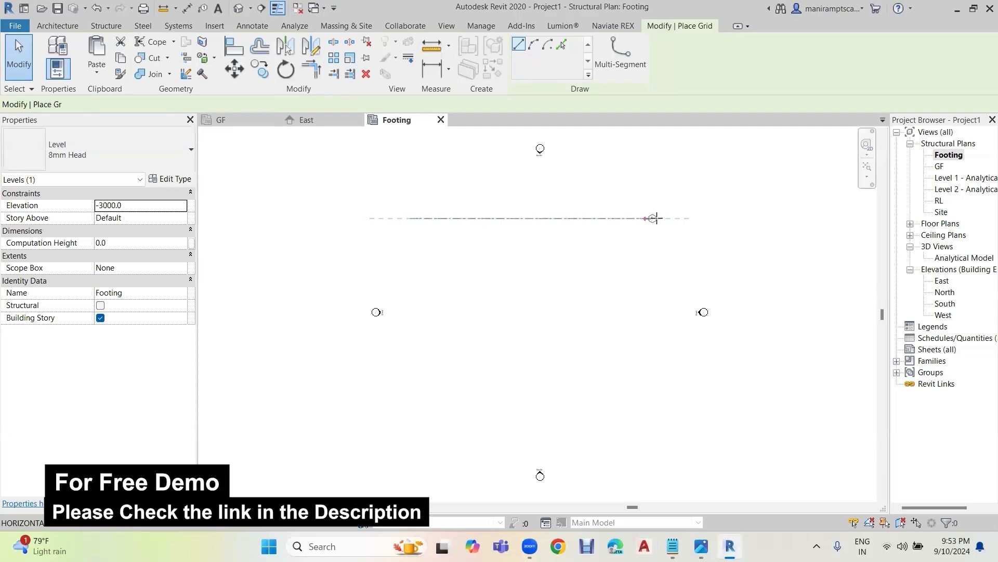
pyautogui.click(658, 217)
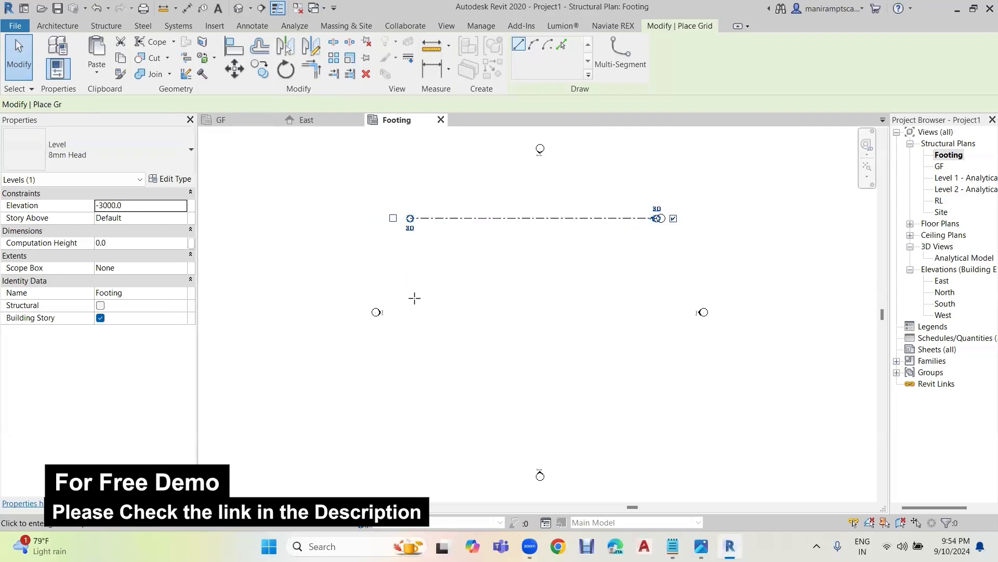
pyautogui.click(410, 296)
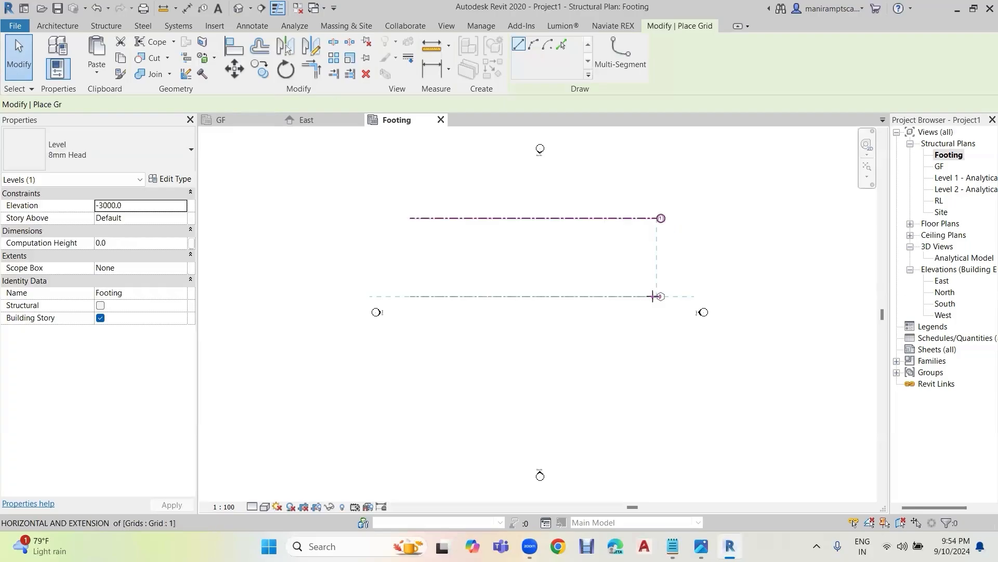
pyautogui.click(653, 296)
pyautogui.click(413, 393)
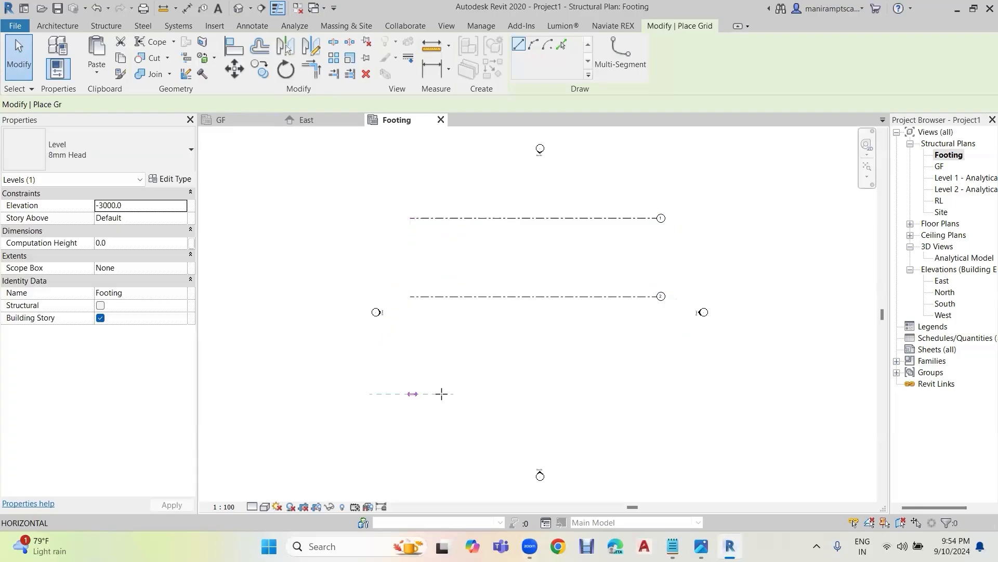
pyautogui.click(656, 394)
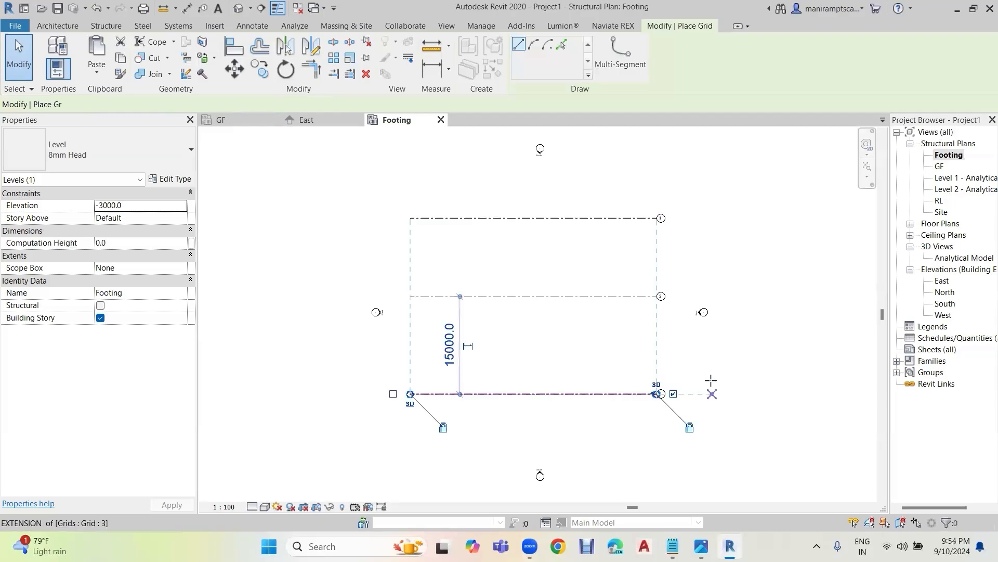
pyautogui.press('Escape')
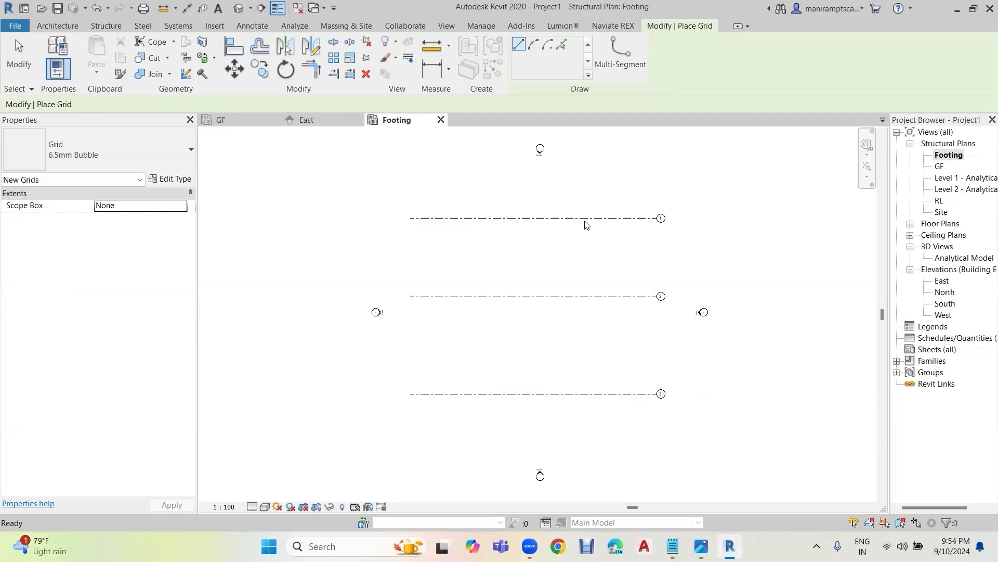
pyautogui.press('Escape')
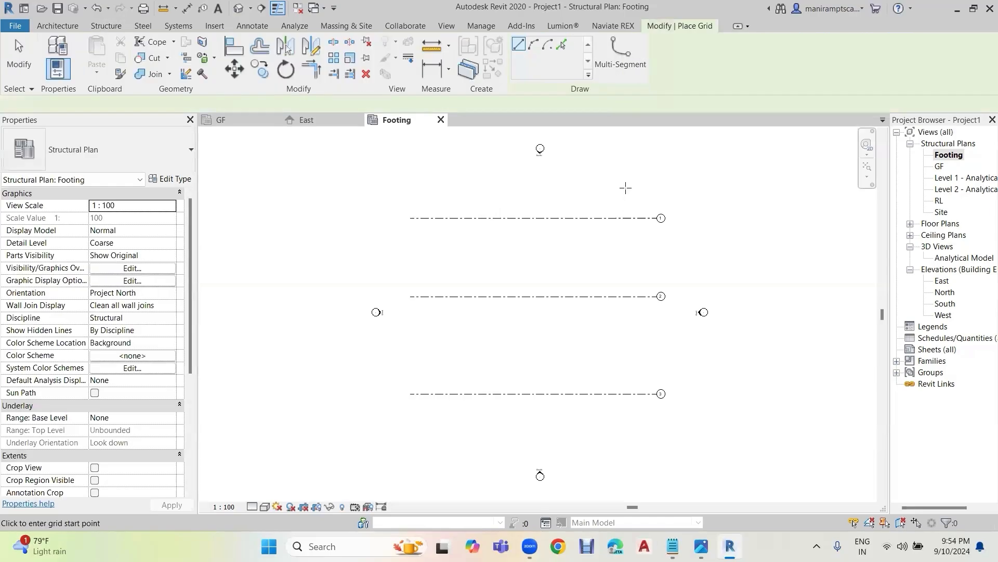
# Step: Draw three aligned vertical grid lines across the horizontal grids, spaced about 16000 mm and 12000 mm from east to west
pyautogui.click(631, 169)
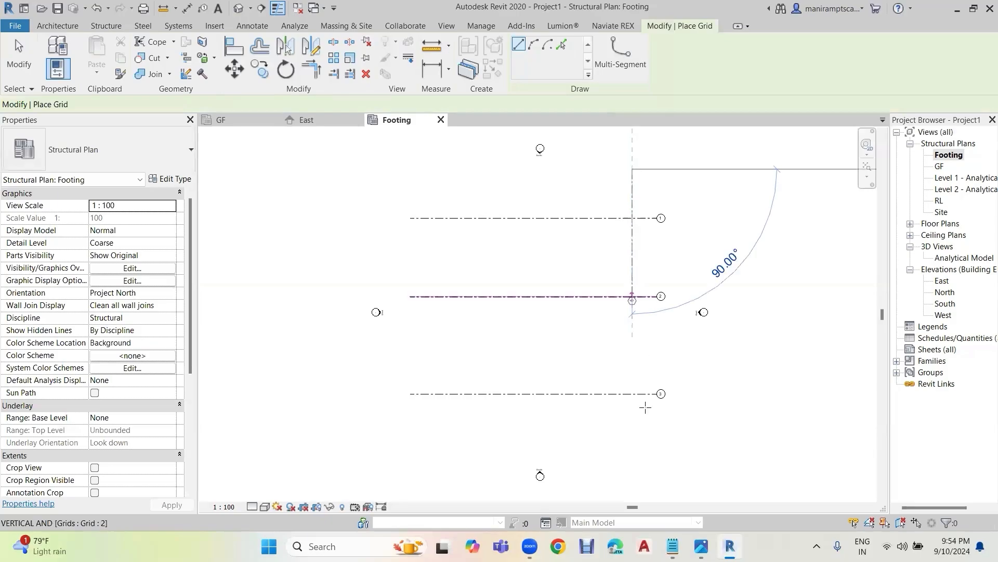
pyautogui.click(632, 433)
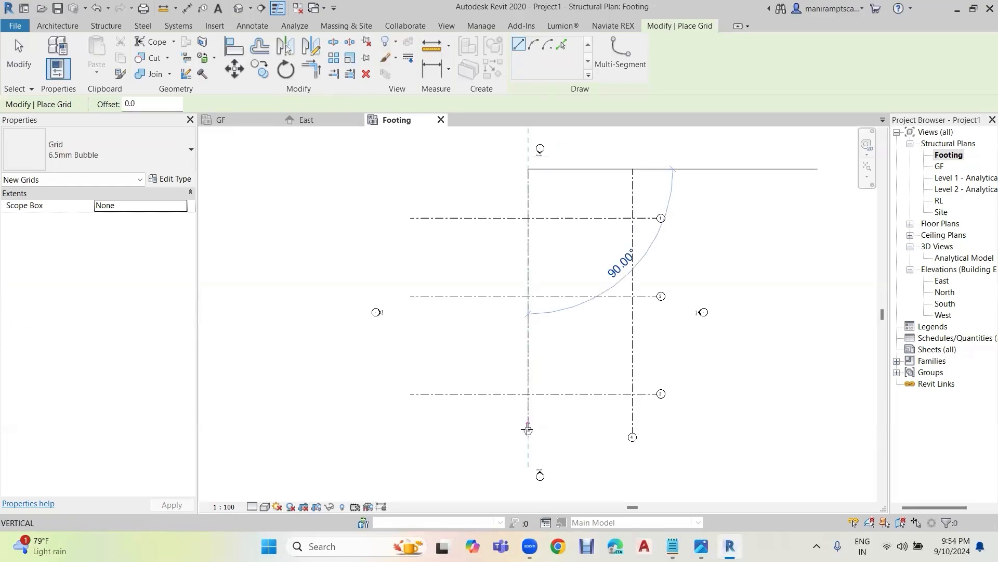
pyautogui.click(525, 432)
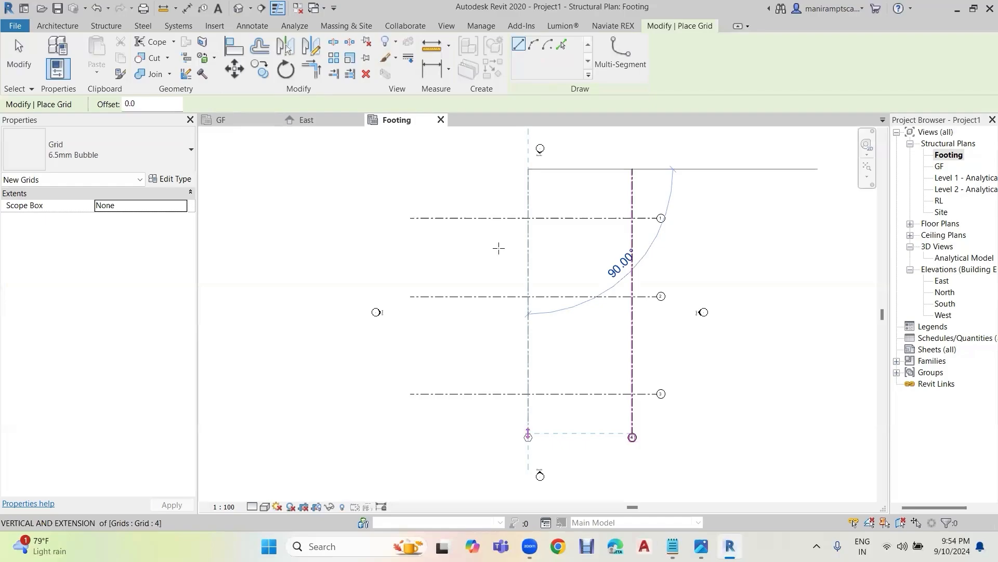
pyautogui.click(448, 170)
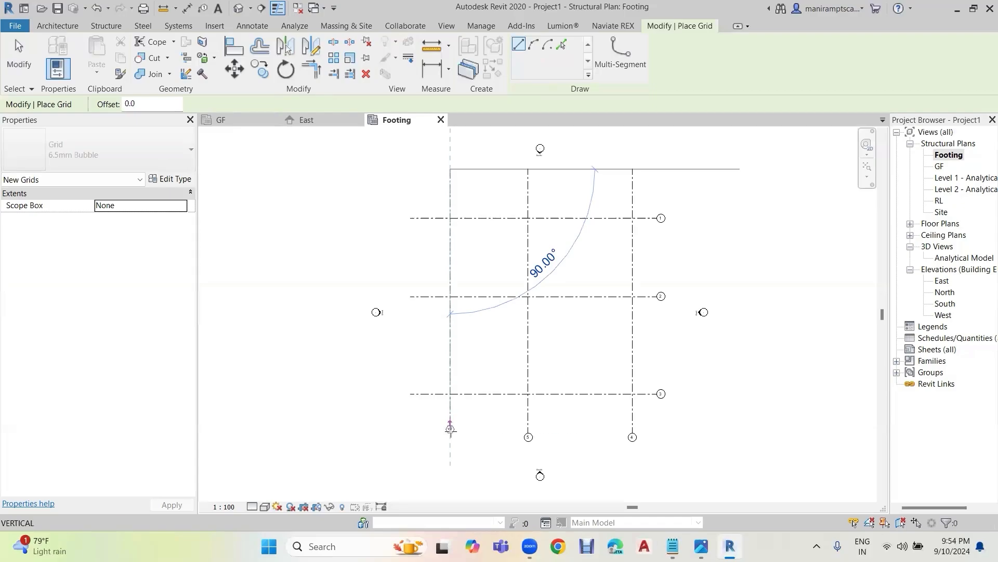
pyautogui.click(451, 433)
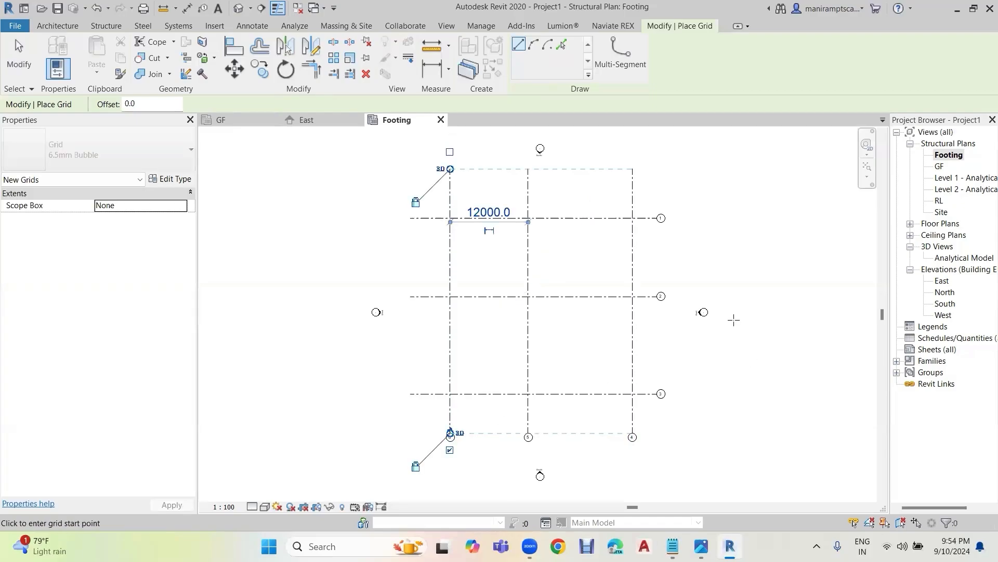
pyautogui.press('Escape')
pyautogui.press('Escape')
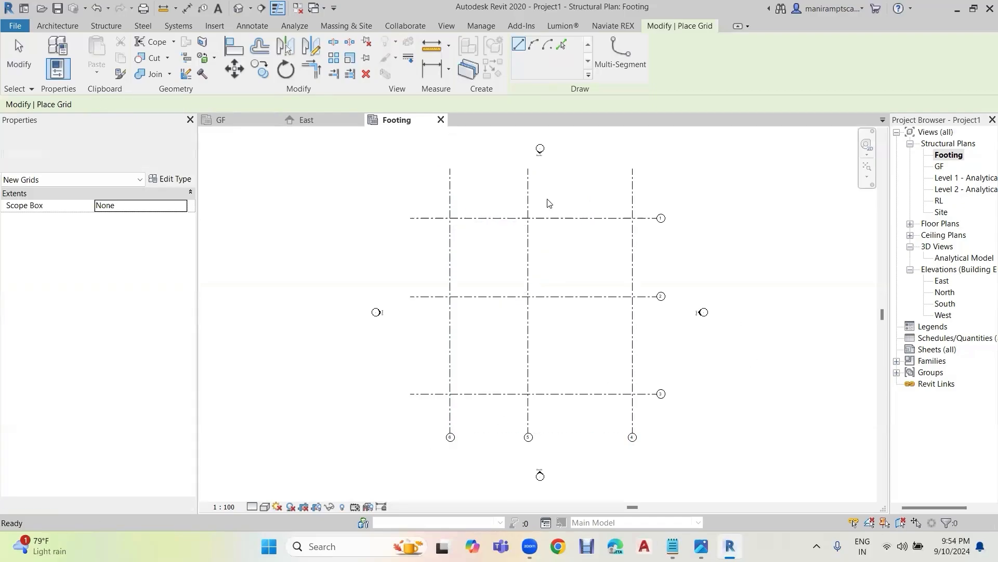
# Step: Set the spacing between horizontal grids 2 and 3 to 12 m by moving grid 3
pyautogui.click(605, 297)
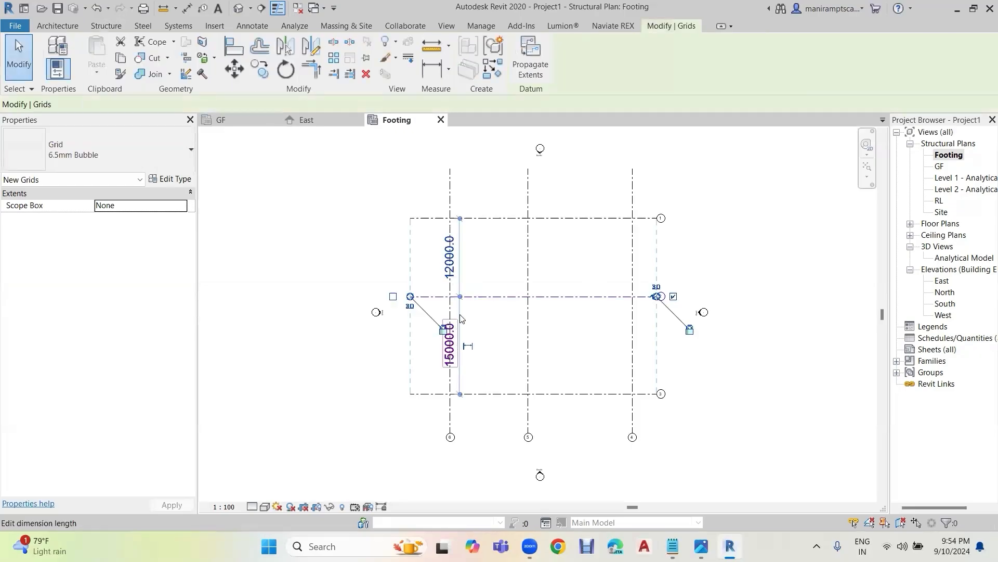
pyautogui.click(494, 397)
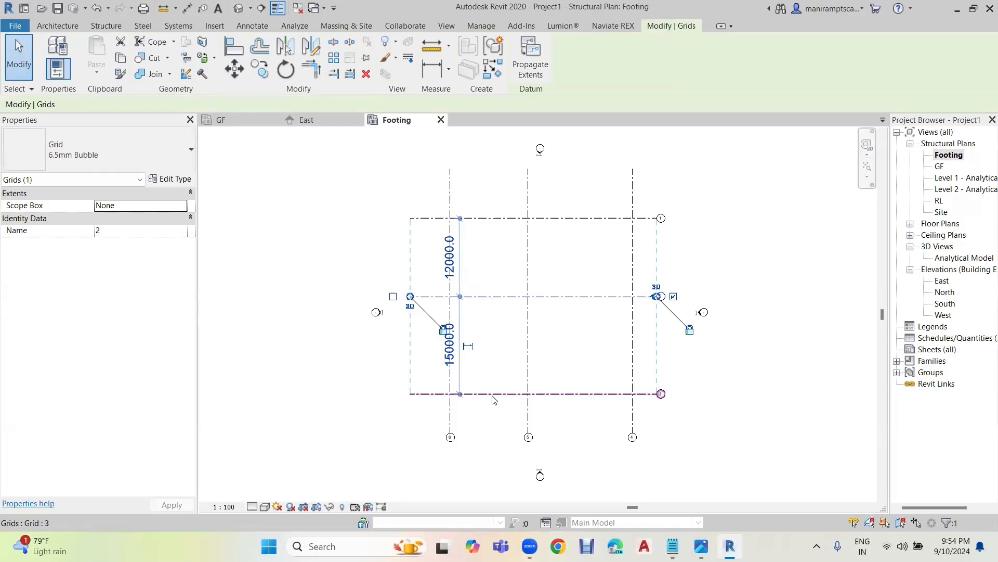
pyautogui.click(450, 344)
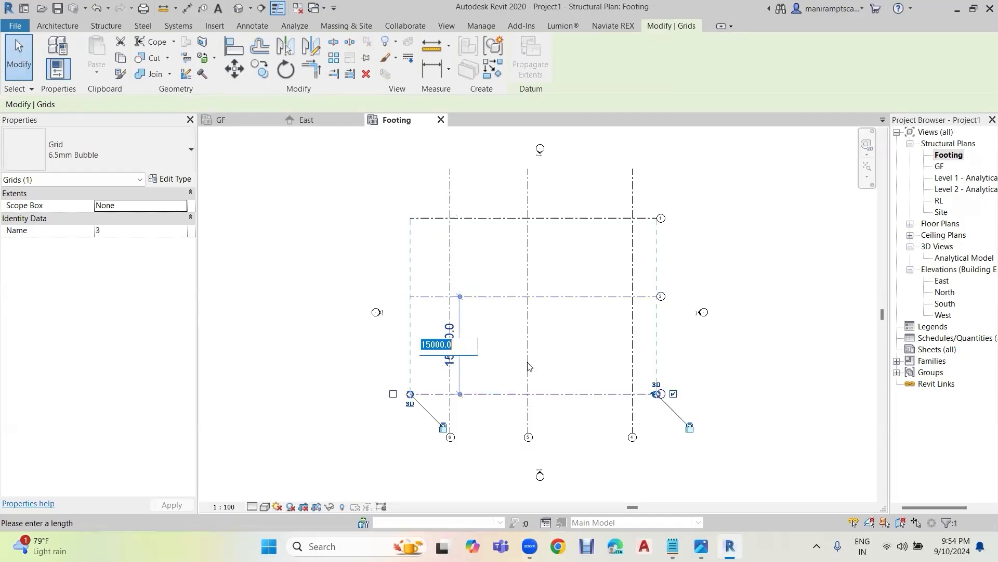
pyautogui.write('12m')
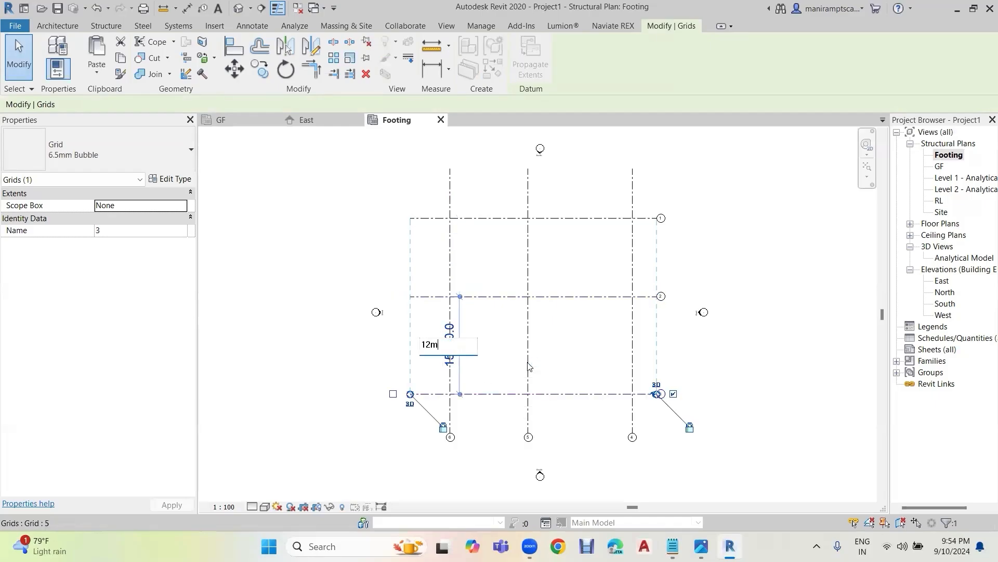
pyautogui.press('Return')
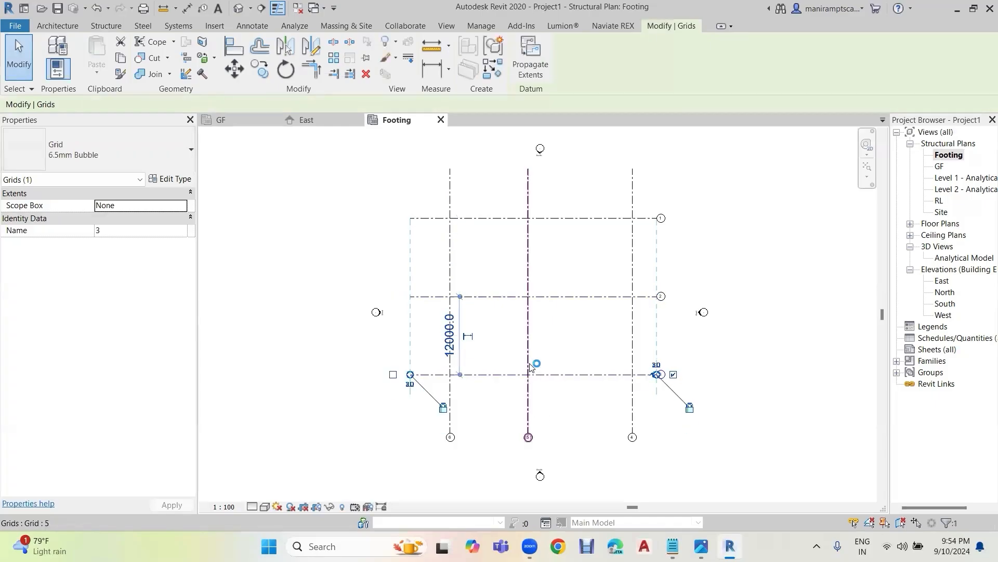
# Step: Set the spacing between vertical grids 5 and 4 to 14 m by moving grid 5
pyautogui.click(528, 323)
pyautogui.click(572, 211)
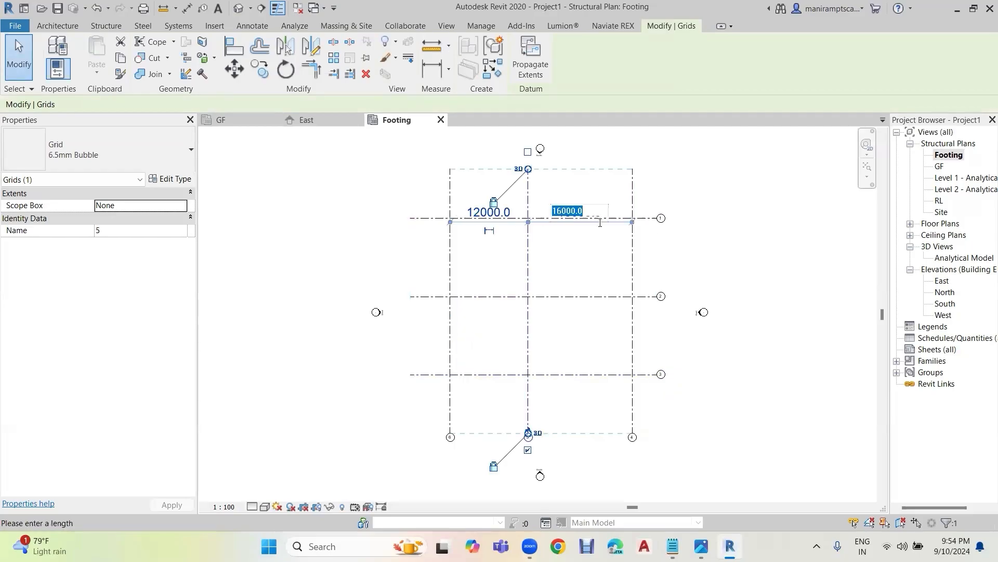
pyautogui.write('14m')
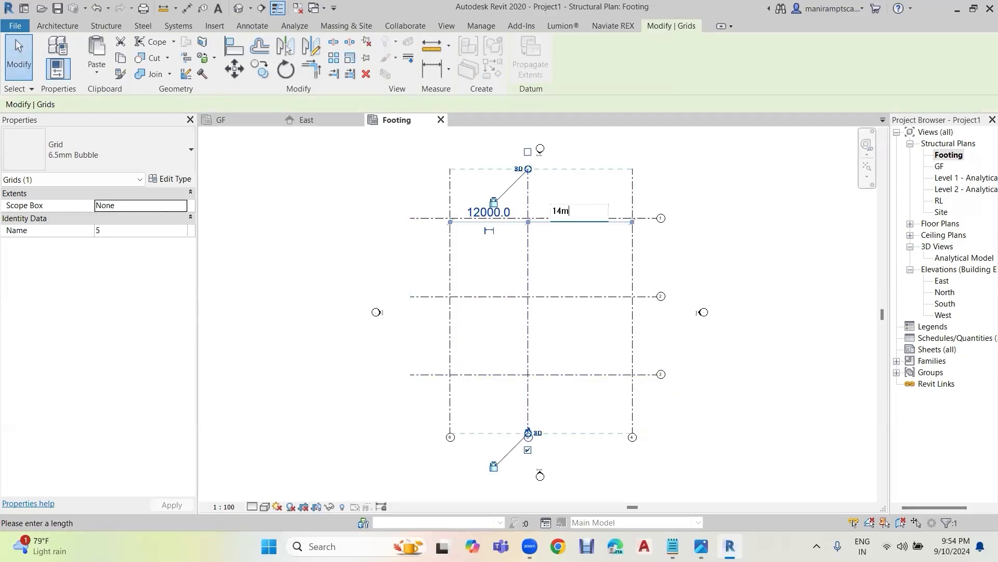
pyautogui.press('Return')
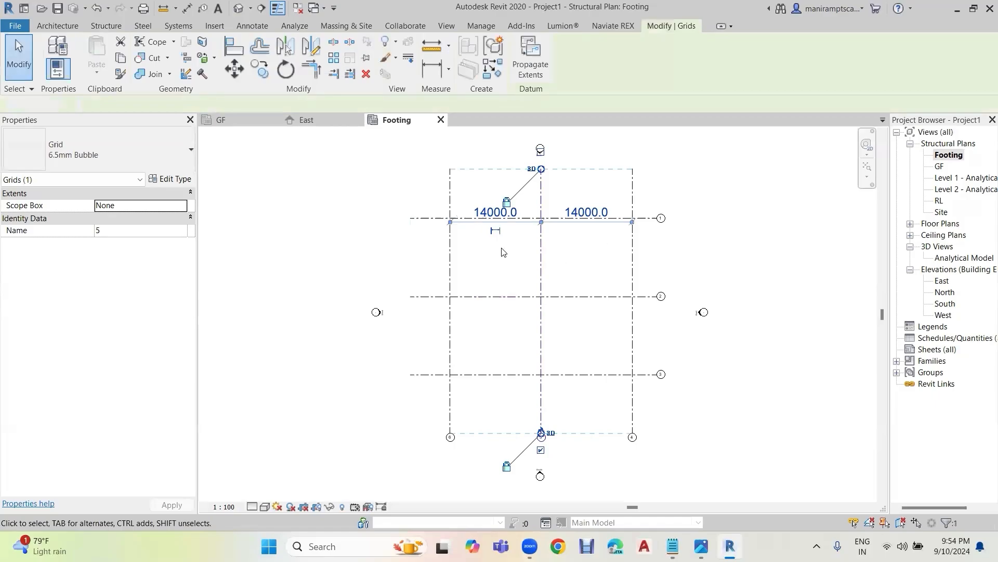
pyautogui.press('Escape')
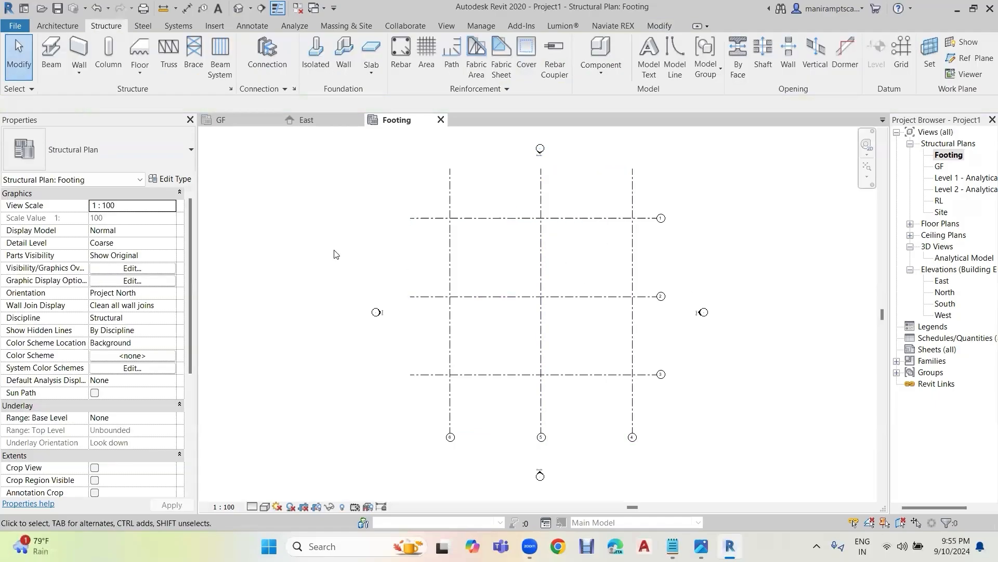
# Step: Start an isolated foundation with the M_Footing-Rectangular 1800 x 1200 x 450mm type, reviewing the available footing sizes and the type properties
pyautogui.click(315, 51)
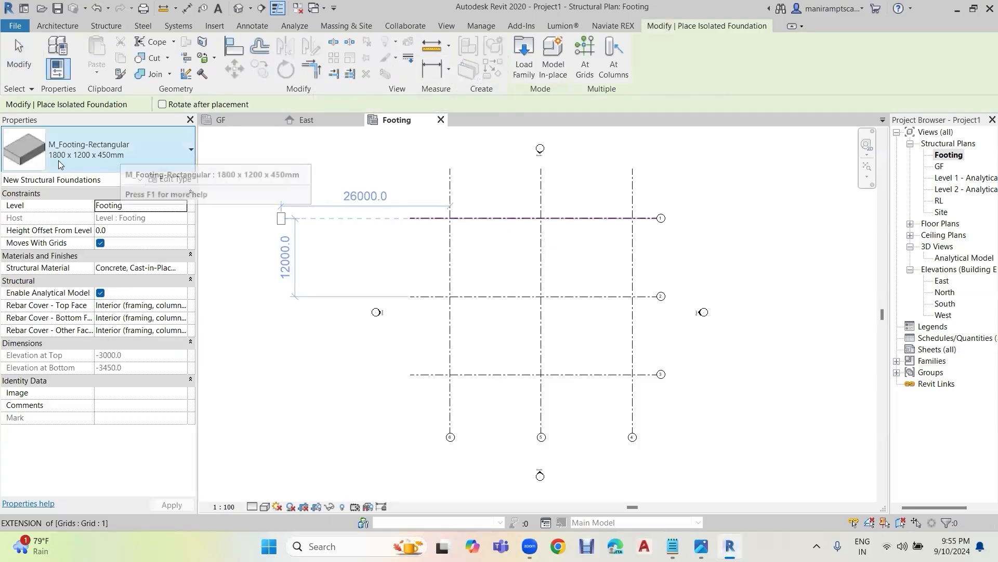
pyautogui.click(117, 159)
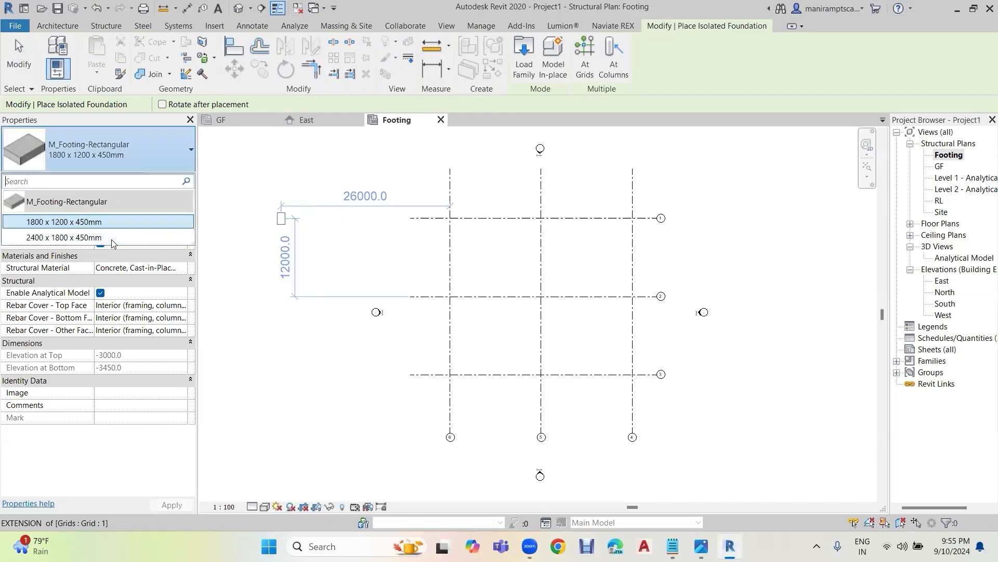
pyautogui.click(162, 152)
pyautogui.click(161, 152)
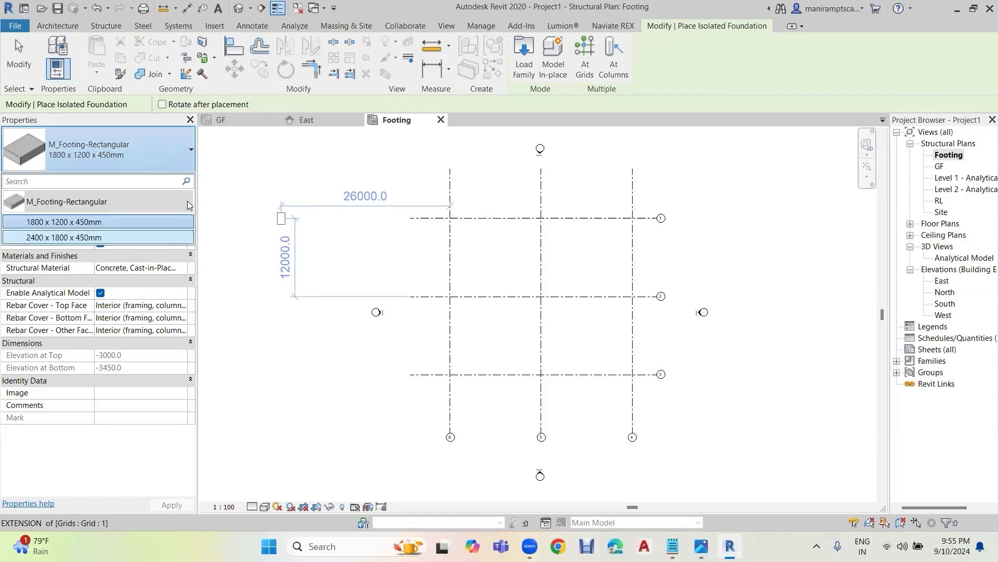
pyautogui.click(188, 164)
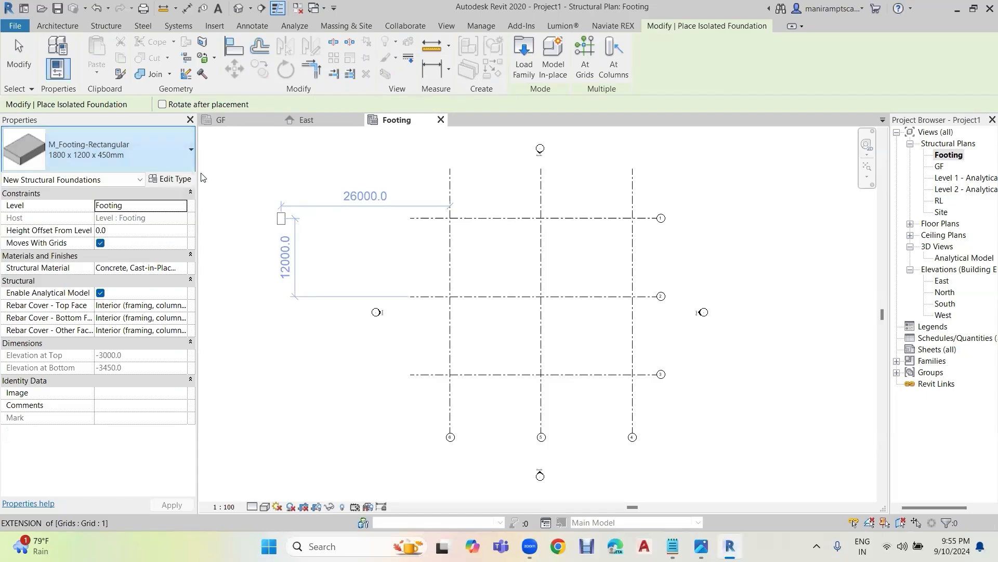
pyautogui.click(191, 165)
pyautogui.click(191, 166)
pyautogui.click(187, 165)
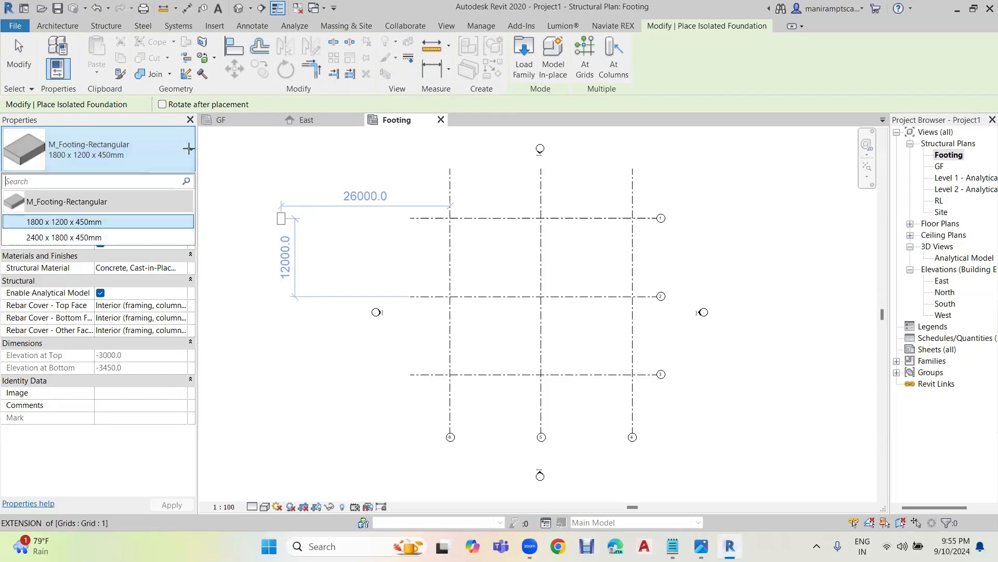
pyautogui.click(188, 149)
pyautogui.click(188, 149)
pyautogui.click(188, 148)
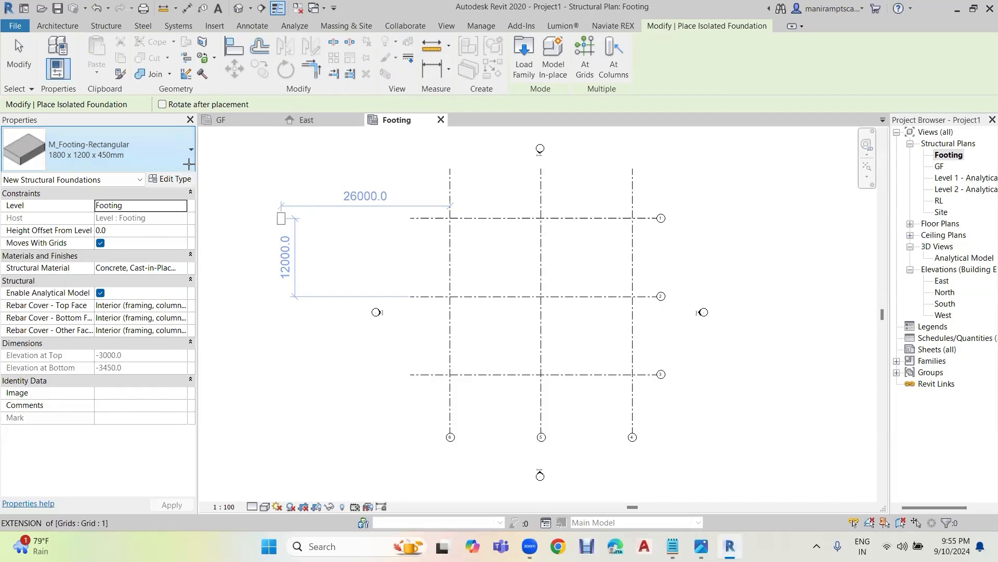
pyautogui.click(174, 179)
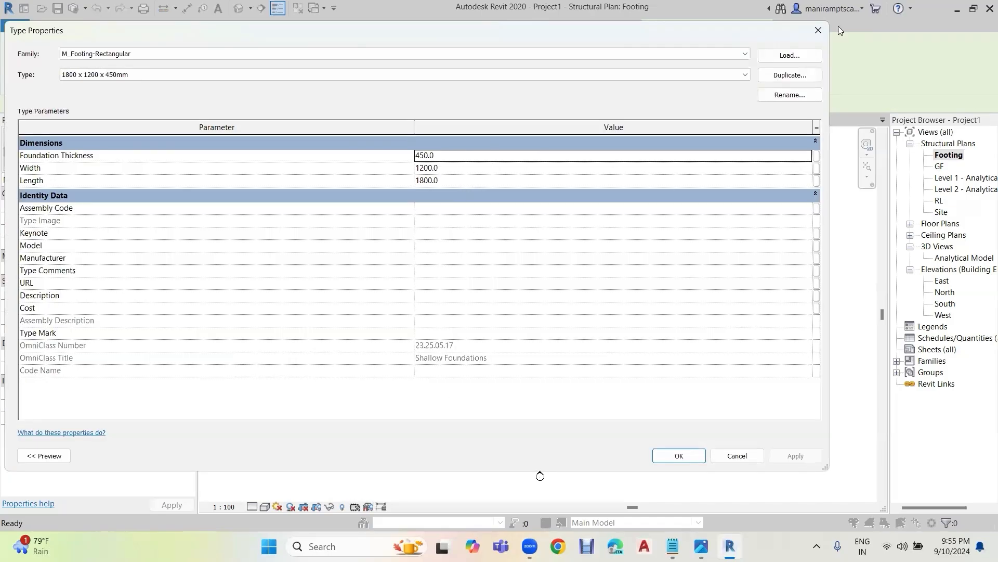
pyautogui.click(817, 31)
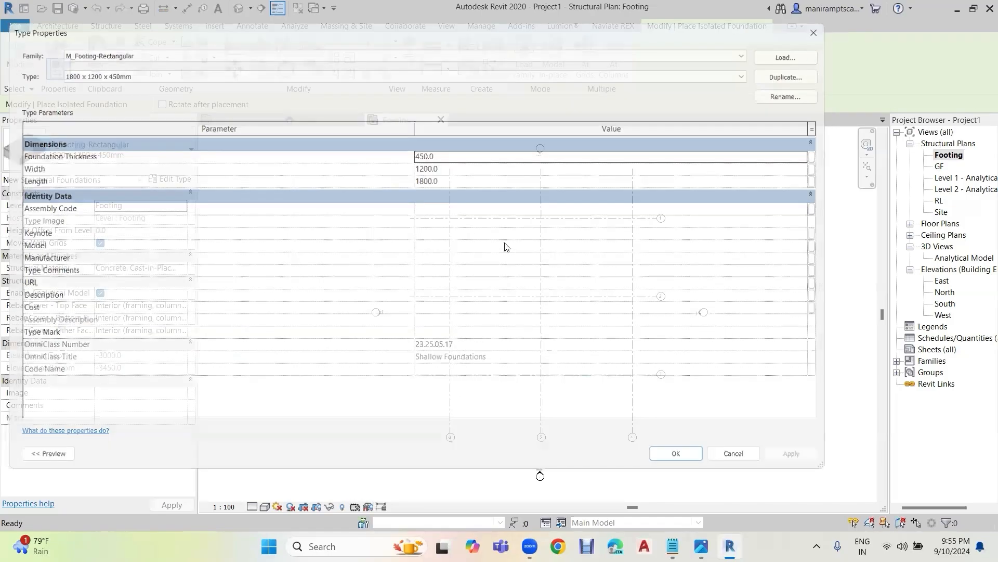
# Step: Place one rectangular footing at the intersection of grids 1 and 6 and end the foundation command
pyautogui.click(449, 218)
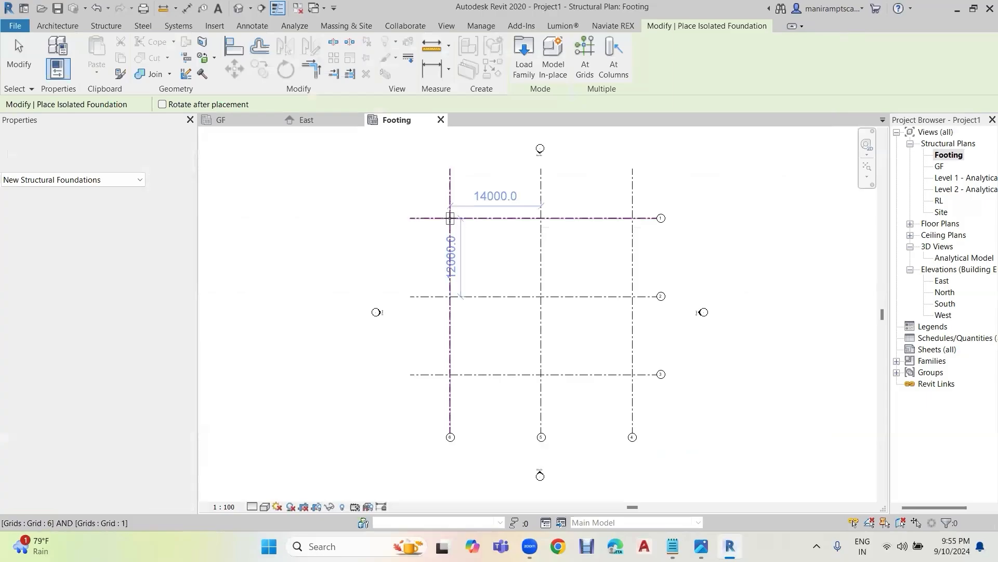
pyautogui.click(446, 222)
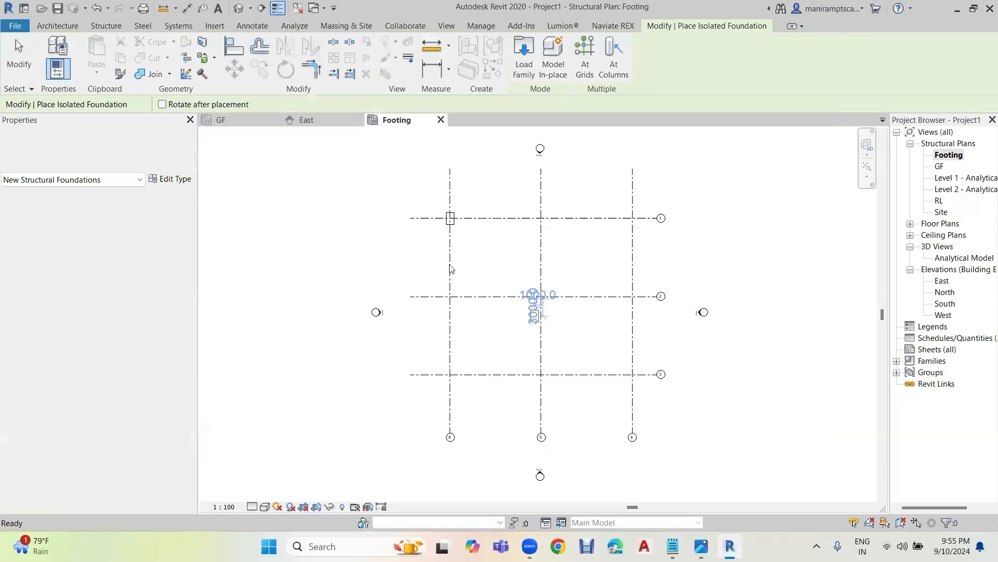
pyautogui.press('Escape')
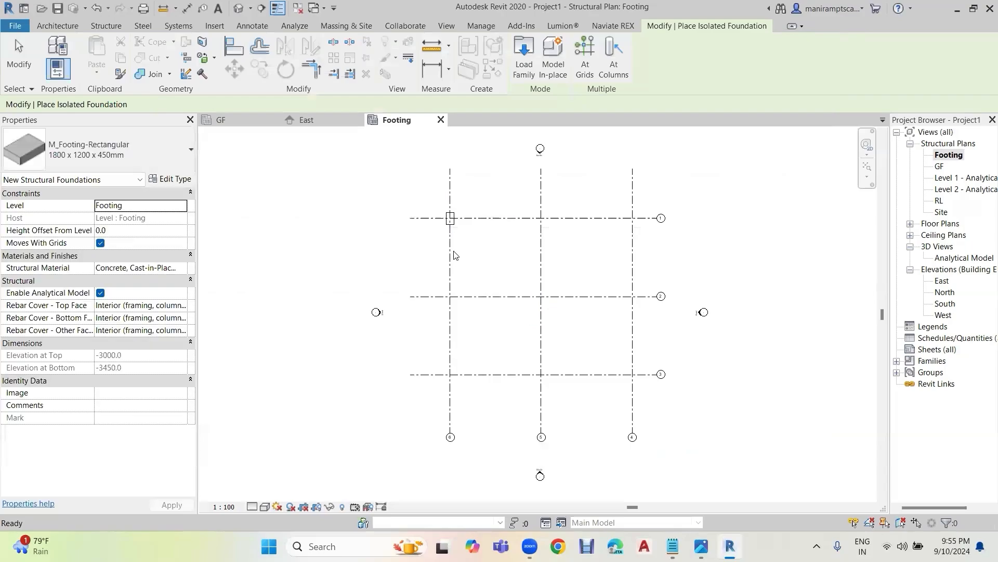
pyautogui.scroll(4, 449, 222)
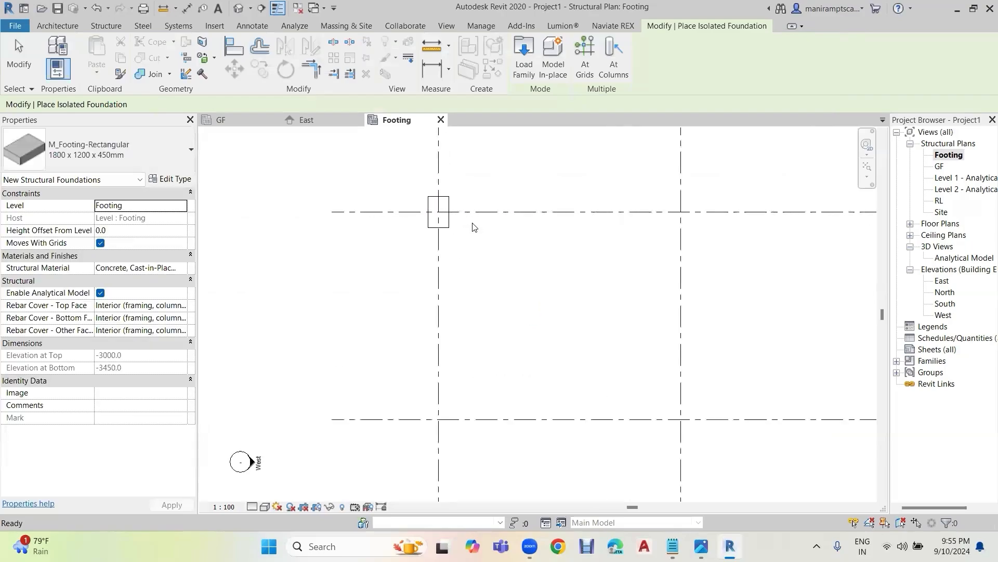
pyautogui.scroll(2, 473, 227)
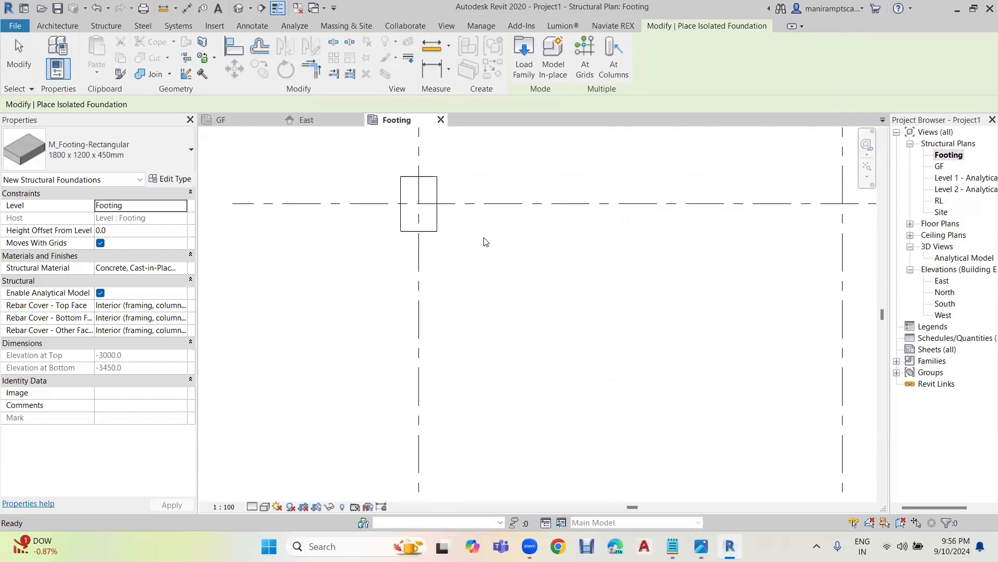
pyautogui.press('Escape')
pyautogui.press('Escape')
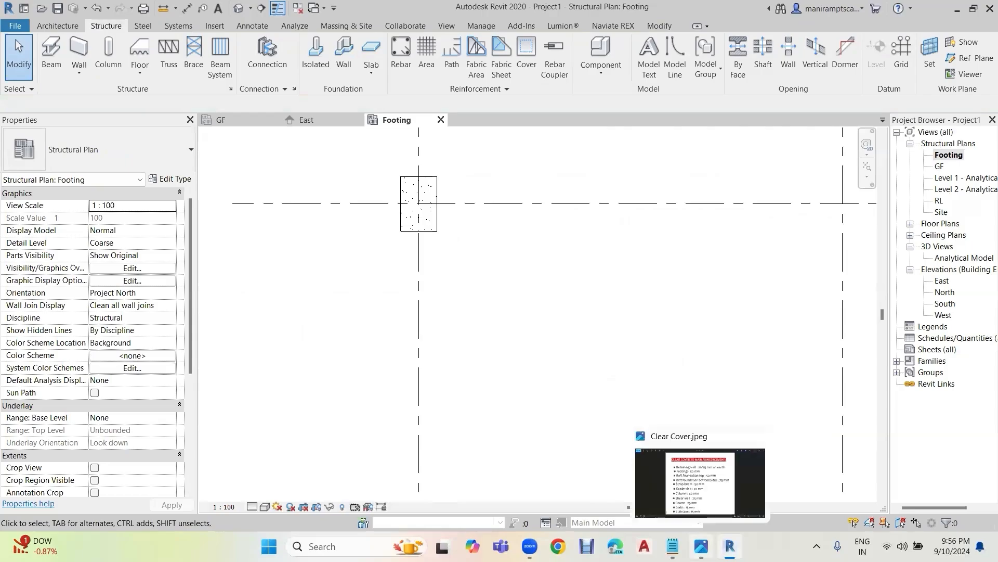
# Step: Consult the Clear Cover.jpeg image and Reinforcement .txt in Notepad, highlighting the footing notes on section cuts and assigning cover before main bars
pyautogui.click(701, 546)
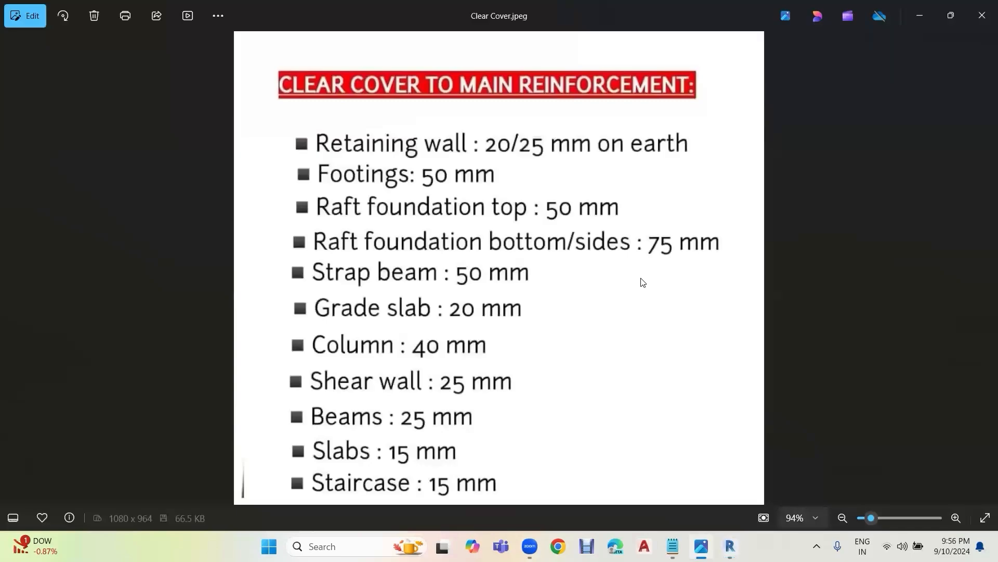
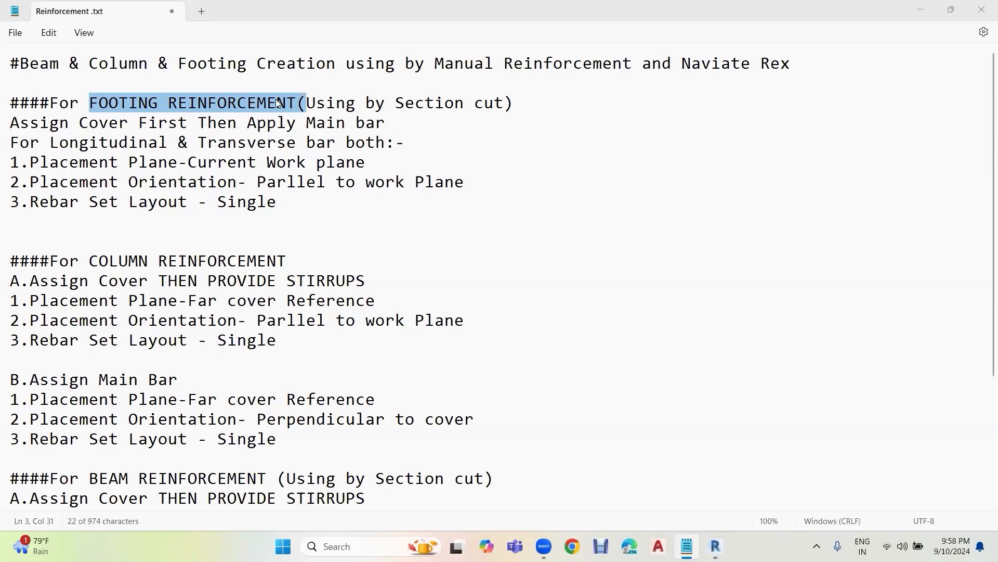
pyautogui.moveTo(312, 102); pyautogui.dragTo(500, 106)
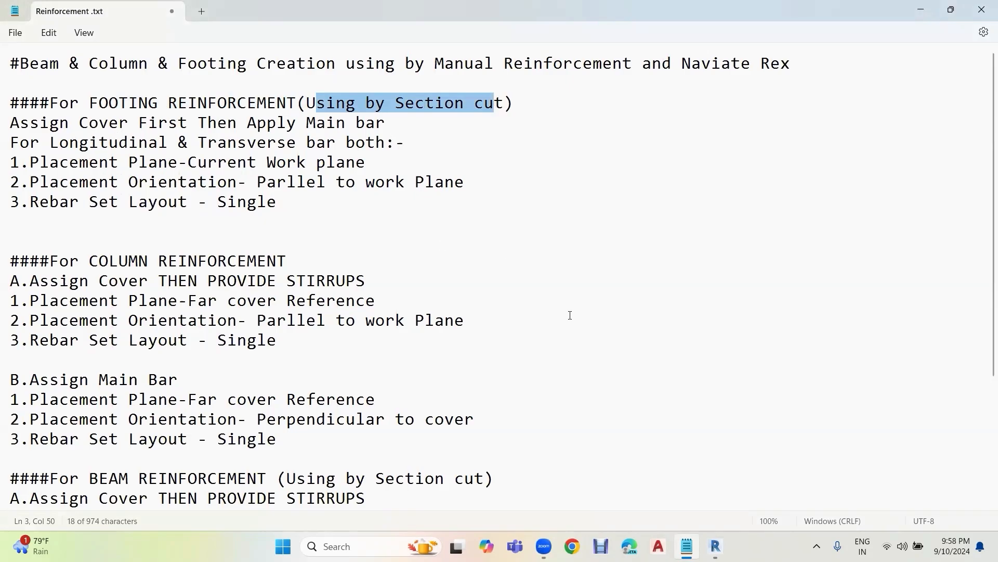
pyautogui.click(716, 546)
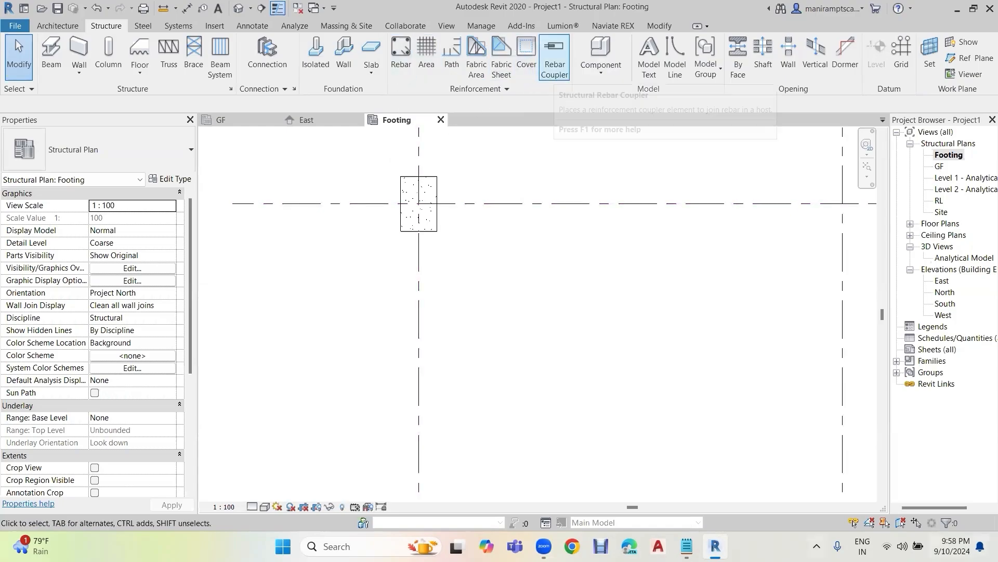
pyautogui.moveTo(686, 546)
pyautogui.click(687, 481)
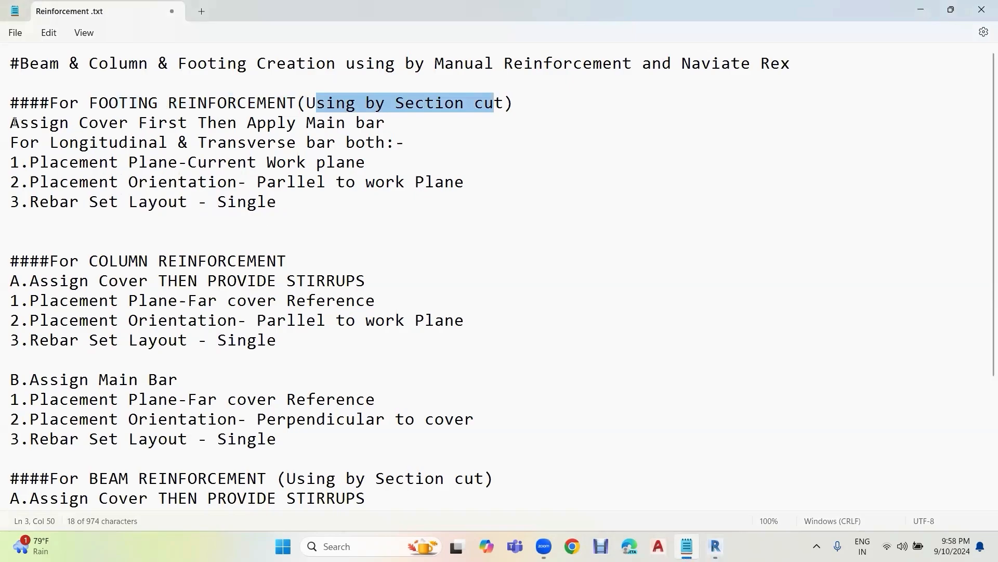
pyautogui.moveTo(11, 123); pyautogui.dragTo(393, 125)
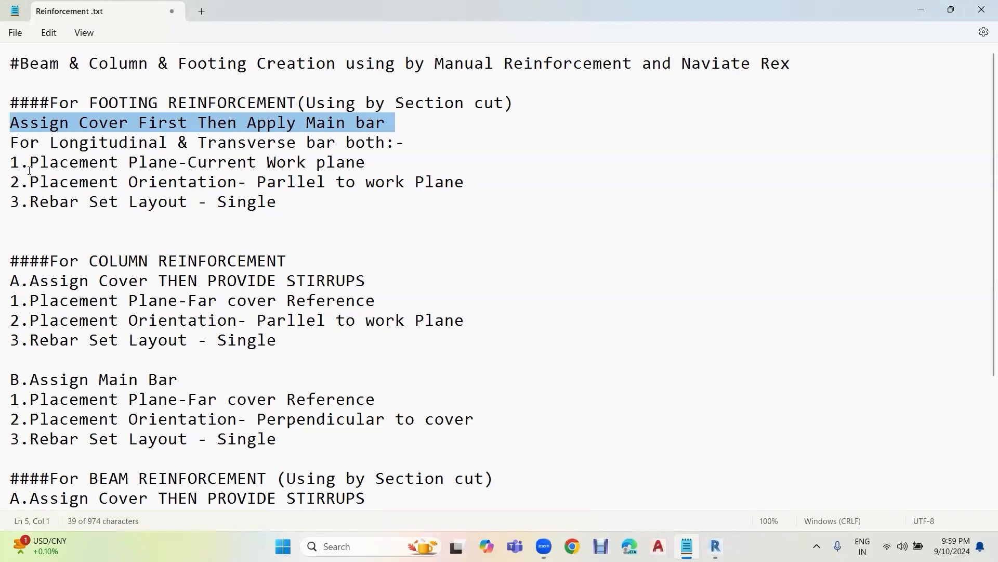
# Step: Review the footing reinforcement notes for longitudinal and transverse bars, highlighting the placement plane, placement orientation and rebar set layout with their options
pyautogui.moveTo(29, 169); pyautogui.dragTo(178, 167)
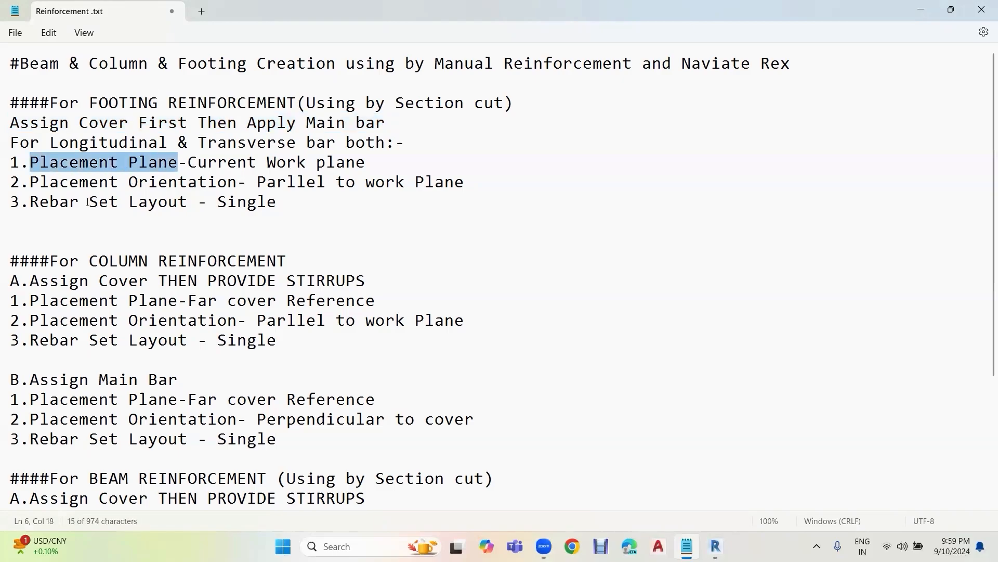
pyautogui.moveTo(30, 182); pyautogui.dragTo(237, 186)
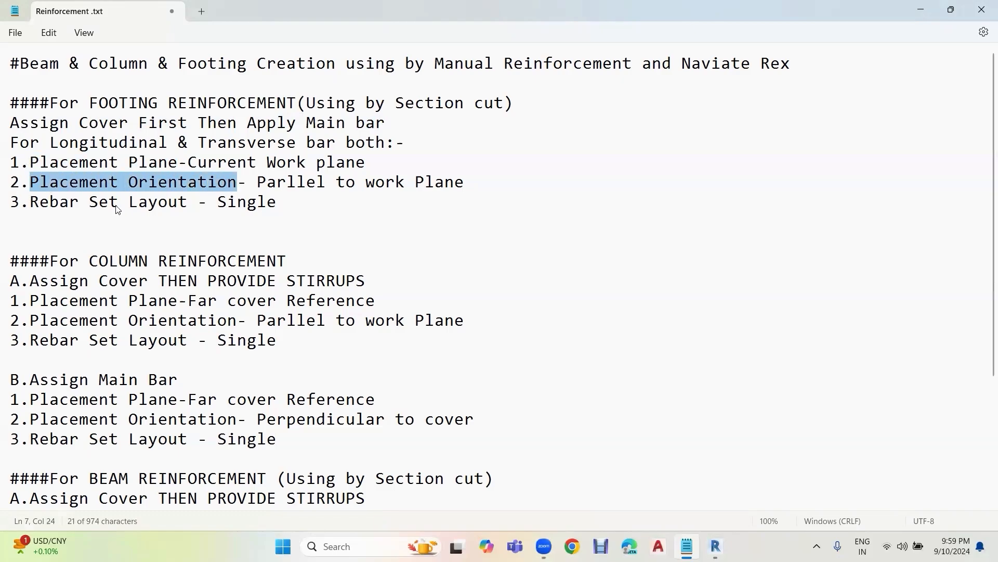
pyautogui.moveTo(29, 201); pyautogui.dragTo(168, 203)
pyautogui.scroll(-3, 190, 170)
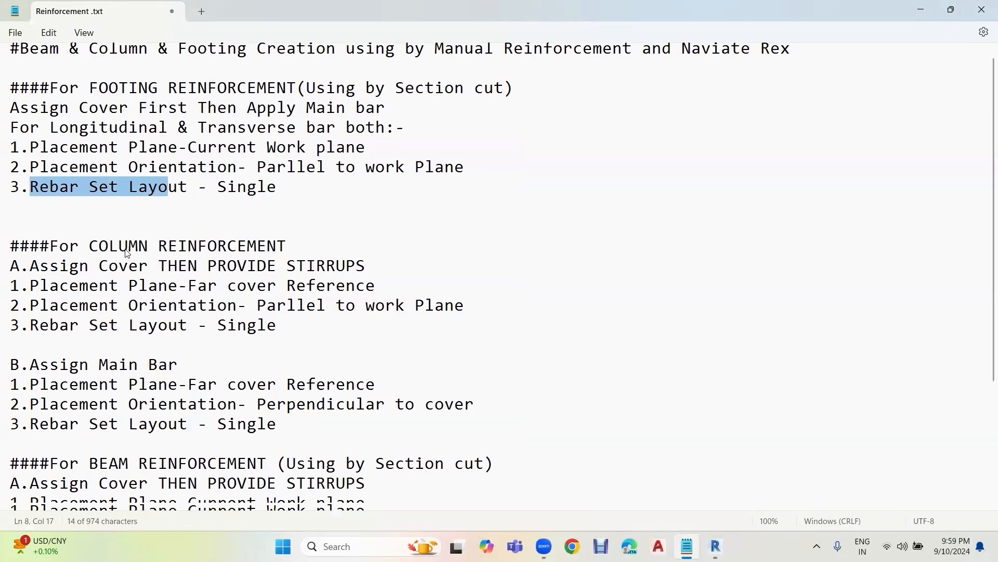
pyautogui.scroll(-1, 190, 174)
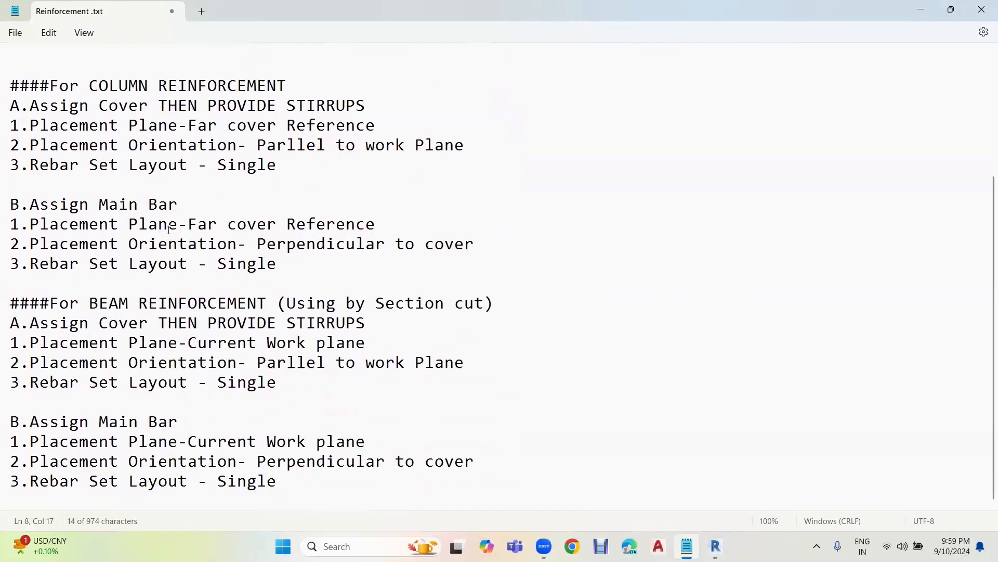
pyautogui.scroll(4, 215, 337)
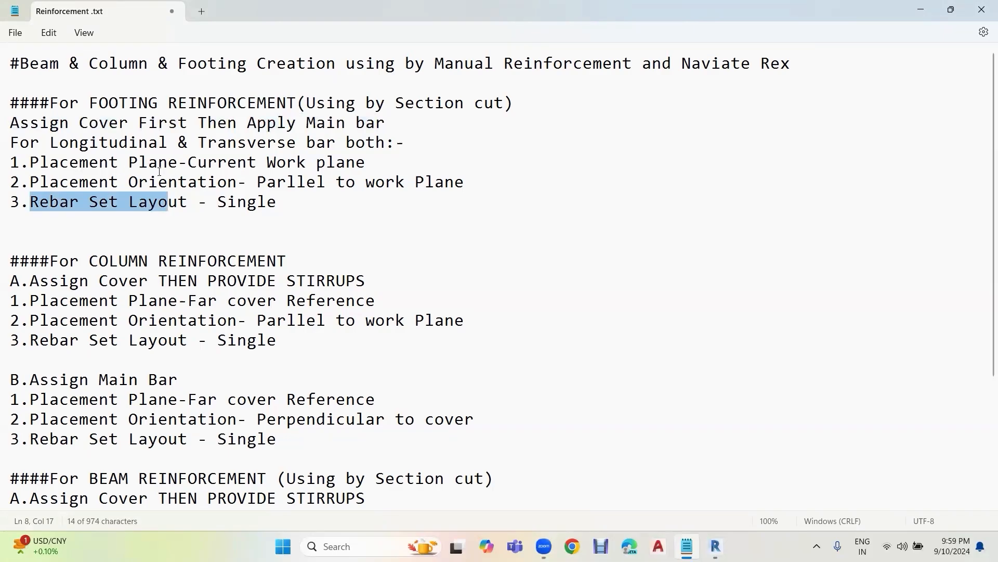
pyautogui.moveTo(188, 161); pyautogui.dragTo(367, 165)
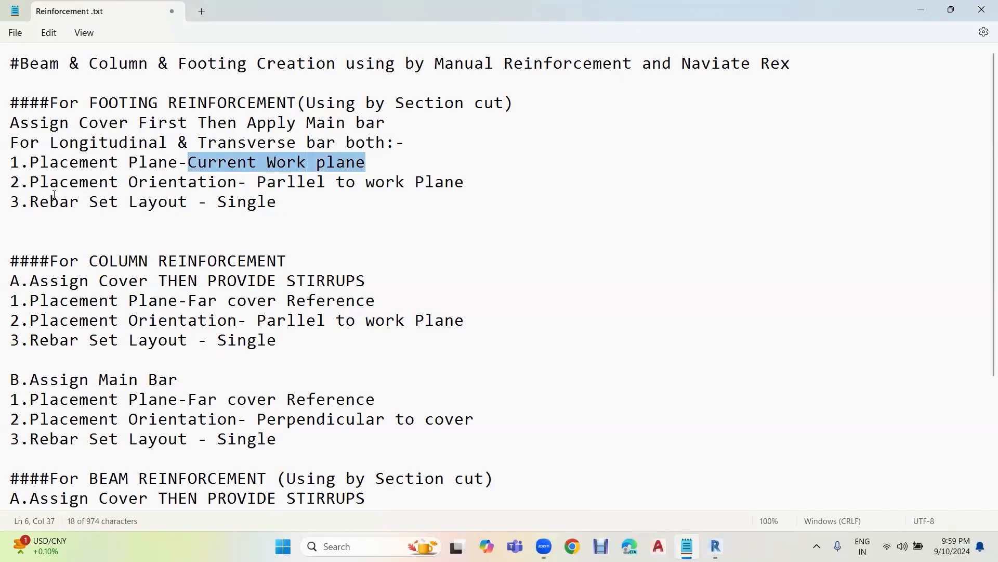
pyautogui.moveTo(257, 182); pyautogui.dragTo(486, 187)
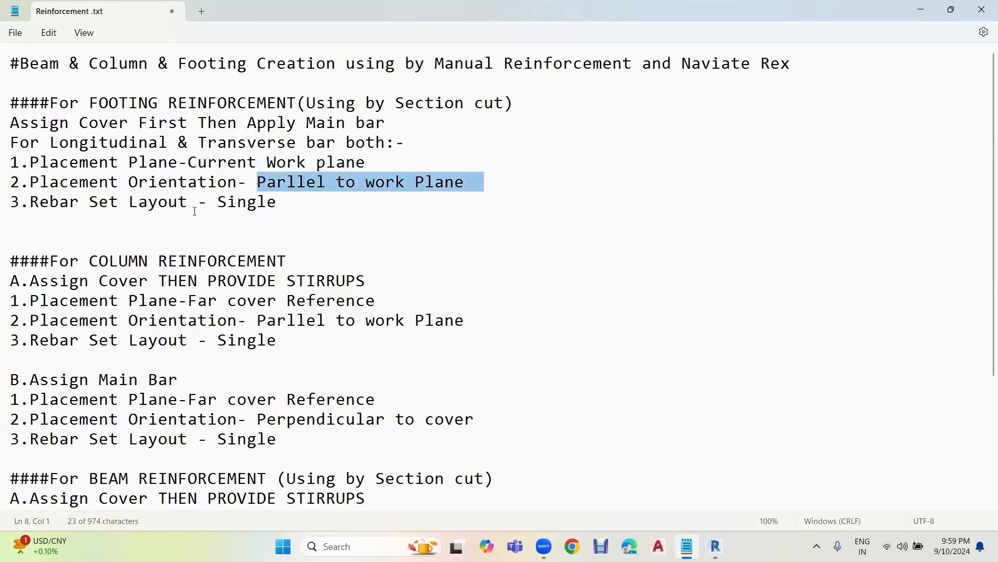
pyautogui.moveTo(218, 203); pyautogui.dragTo(265, 205)
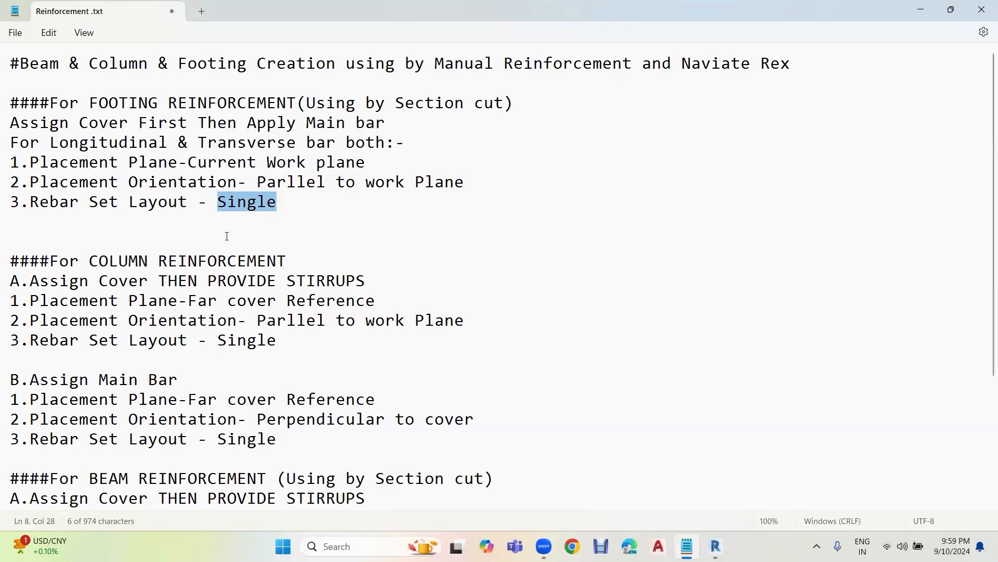
# Step: Review the column reinforcement notes, highlighting cover before stirrups, the Far cover Reference placement plane and the parallel-to-work-plane orientation
pyautogui.scroll(-3, 228, 236)
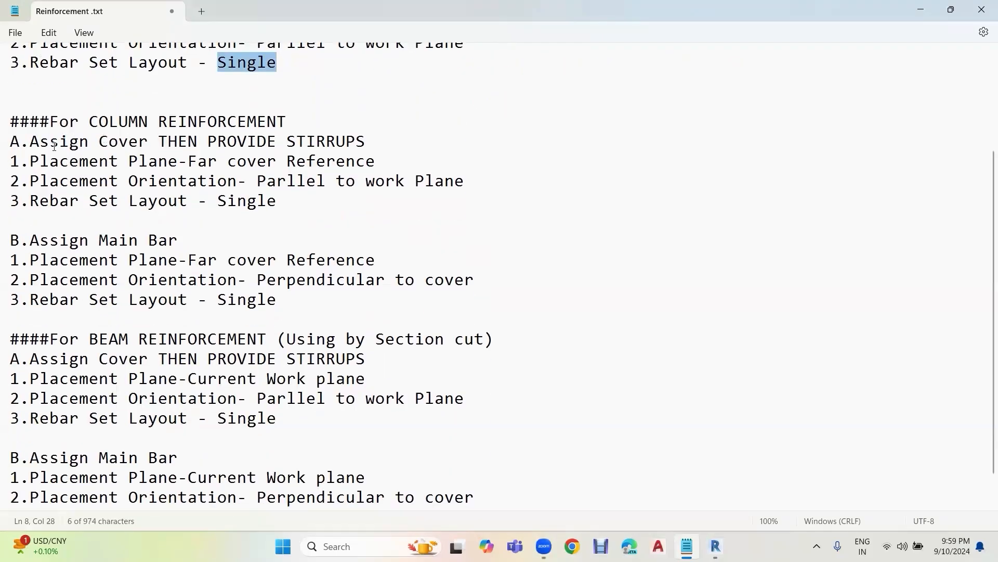
pyautogui.moveTo(40, 142); pyautogui.dragTo(199, 151)
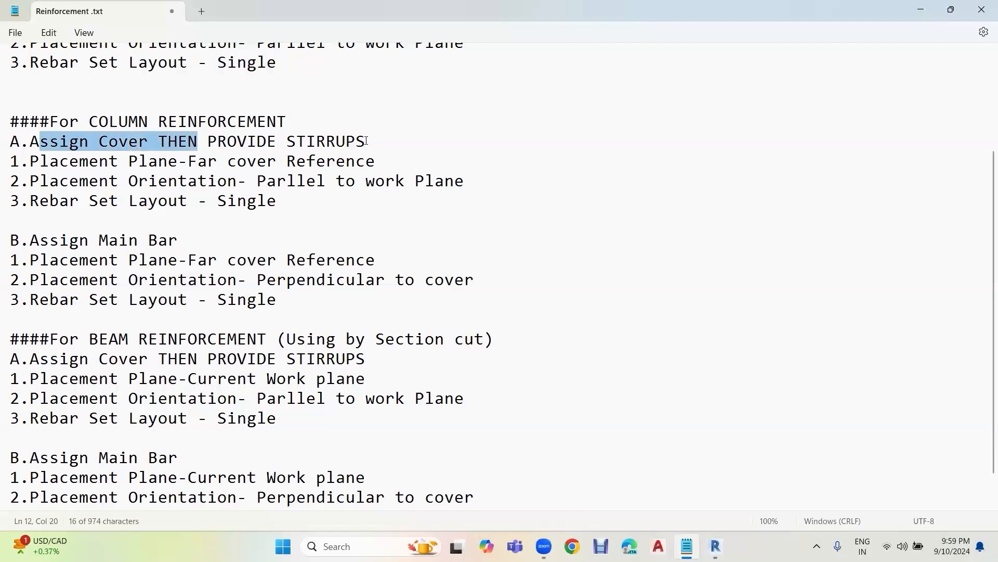
pyautogui.moveTo(30, 166); pyautogui.dragTo(363, 164)
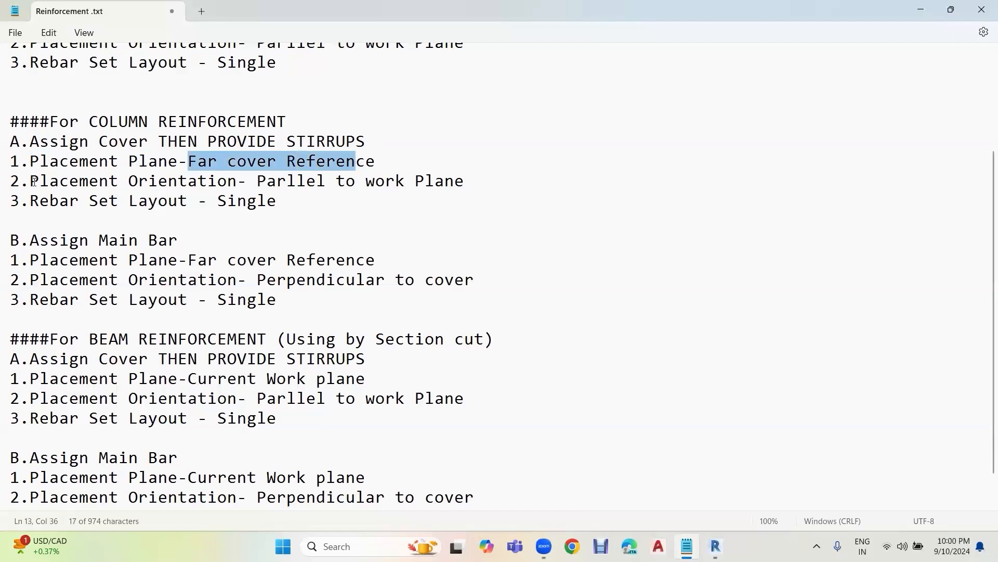
pyautogui.moveTo(257, 181); pyautogui.dragTo(85, 197)
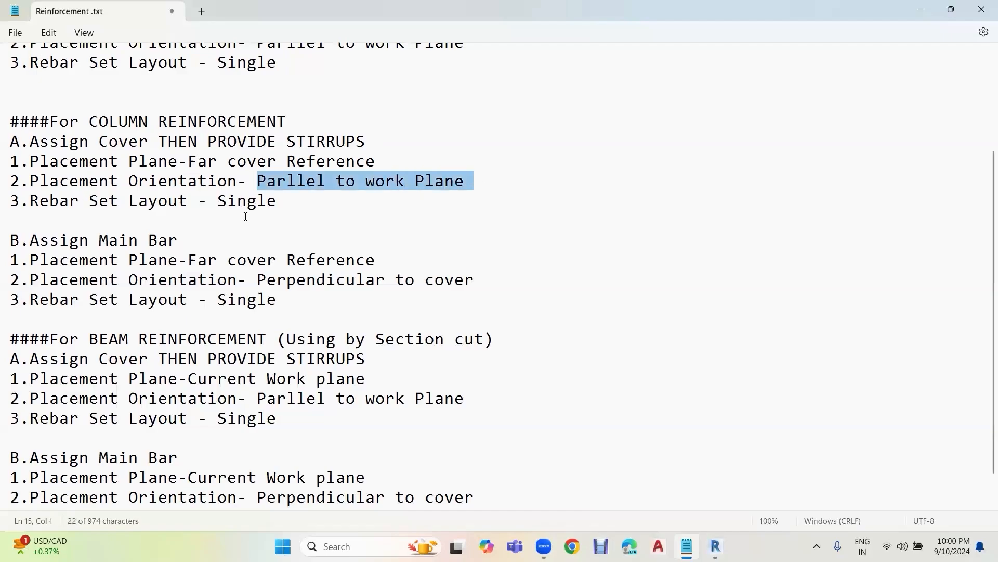
pyautogui.scroll(3, 244, 216)
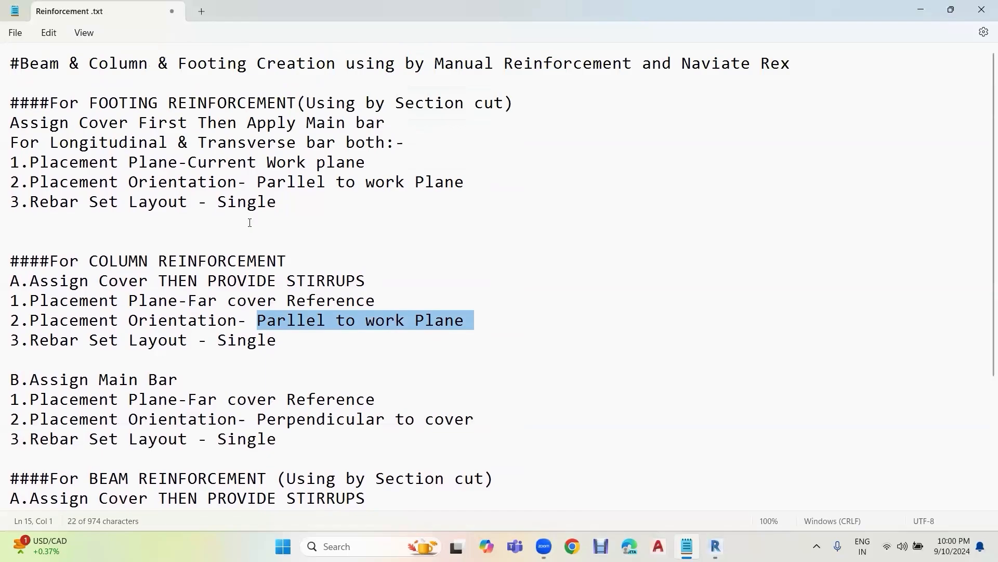
# Step: Switch to Revit and draw a vertical section line through the footing in the Footing plan, slightly east of the vertical grid
pyautogui.click(715, 546)
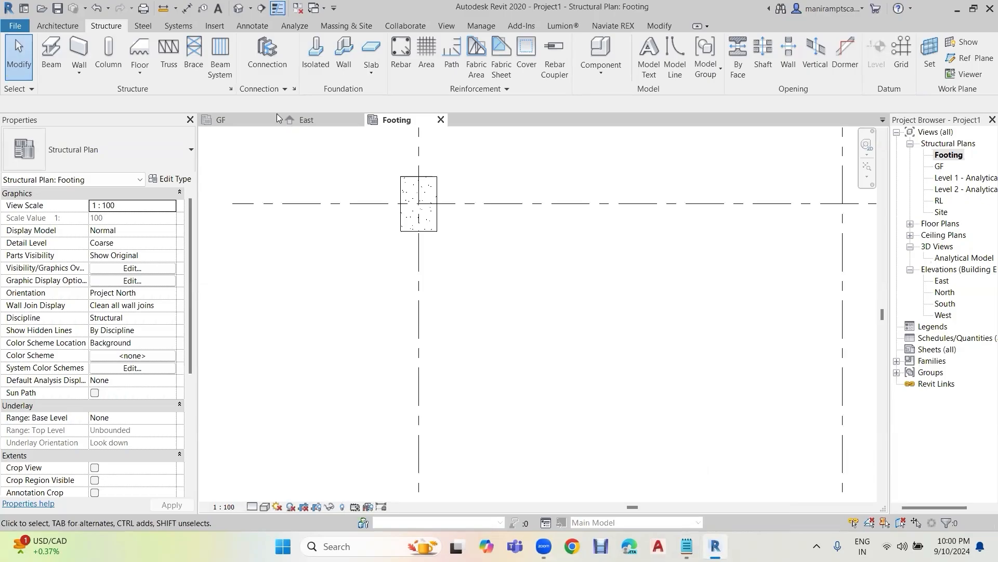
pyautogui.click(261, 14)
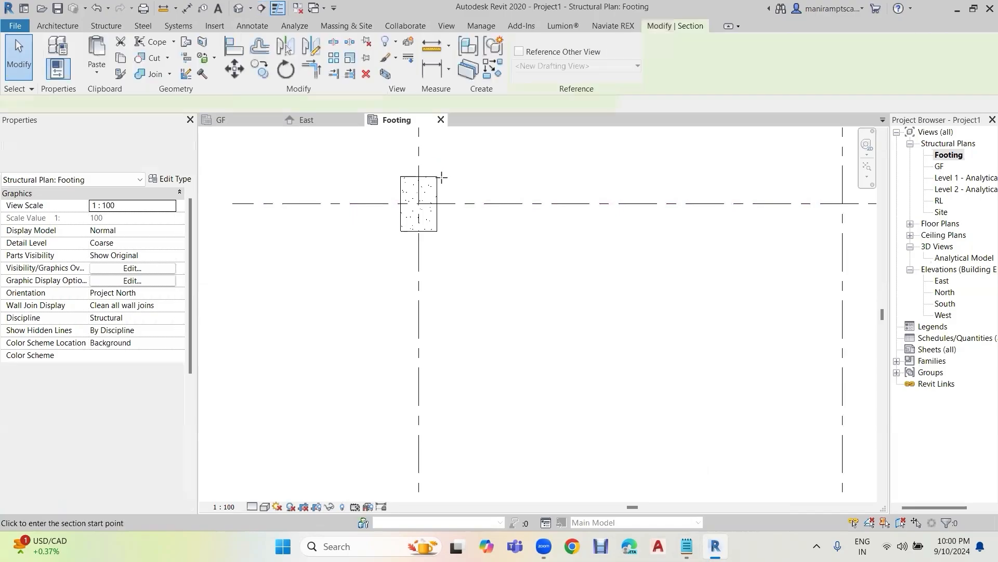
pyautogui.click(430, 154)
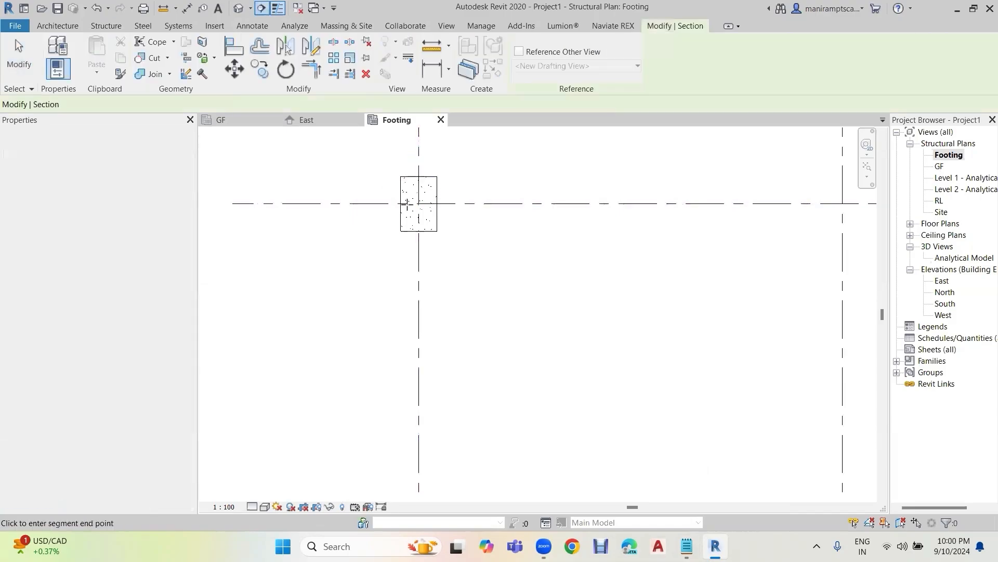
pyautogui.click(431, 262)
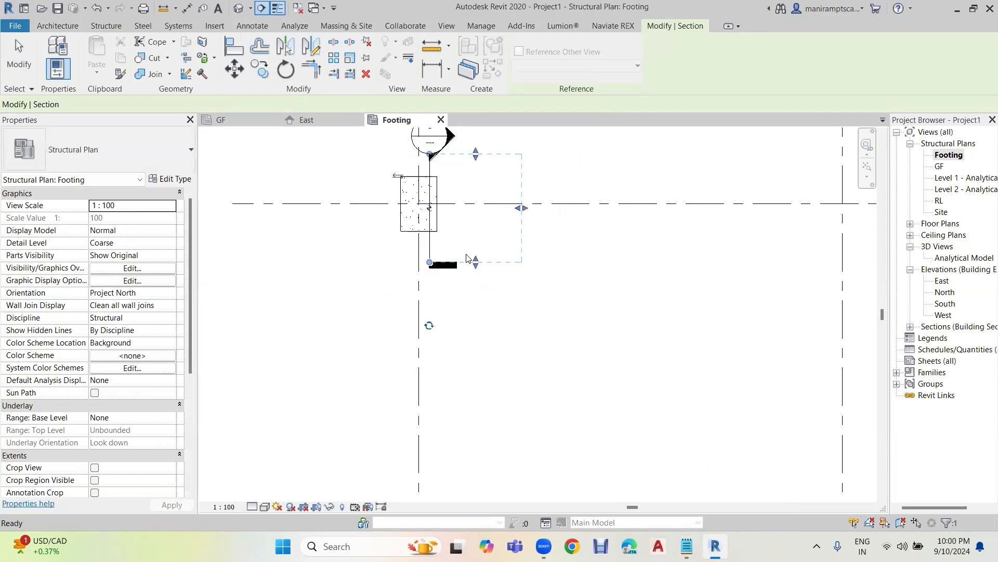
pyautogui.press('Escape')
pyautogui.press('Escape')
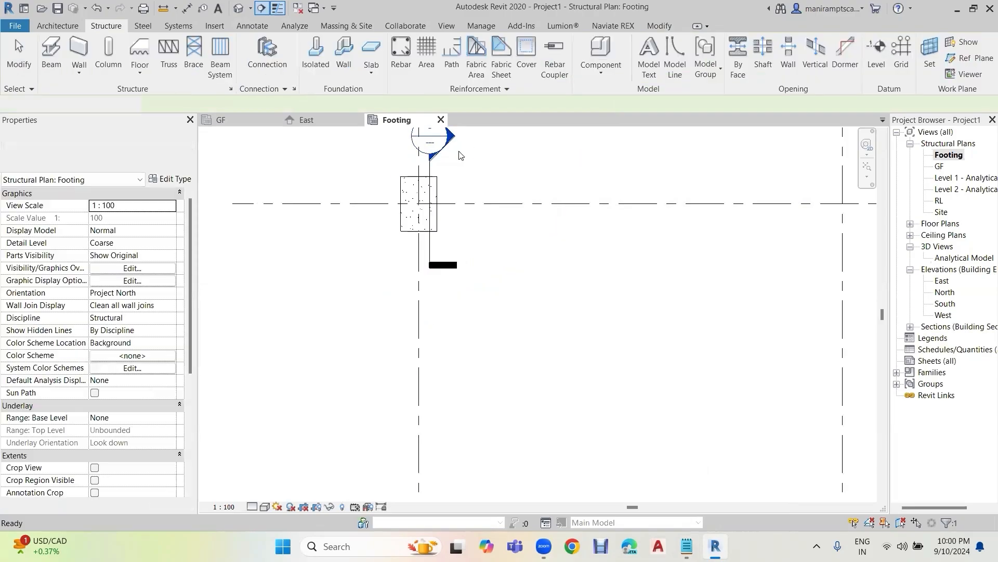
# Step: Open the new section view of the footing and hide grid 1 in that view
pyautogui.doubleClick(451, 137)
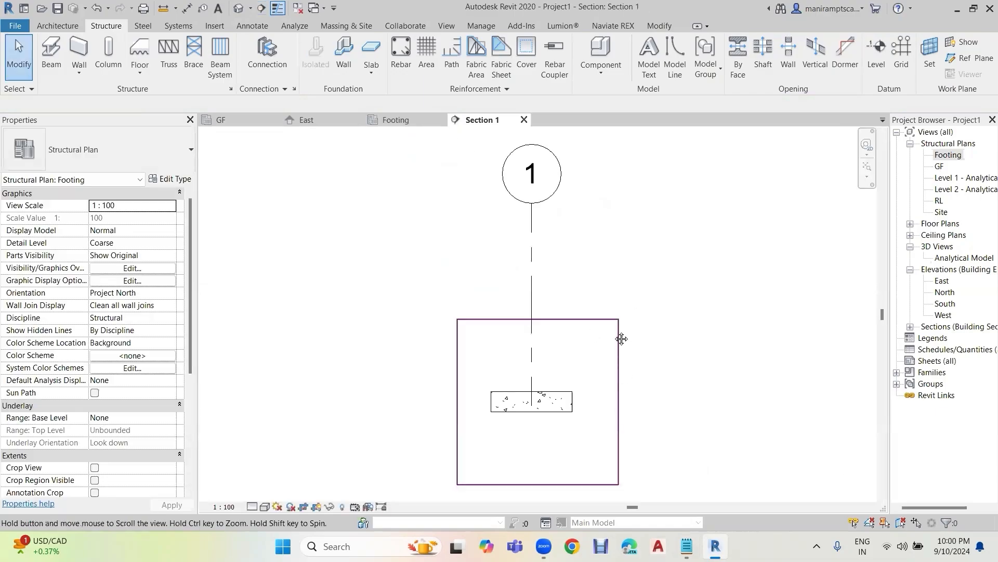
pyautogui.scroll(-1, 614, 317)
pyautogui.moveTo(629, 315); pyautogui.dragTo(593, 318, button='middle')
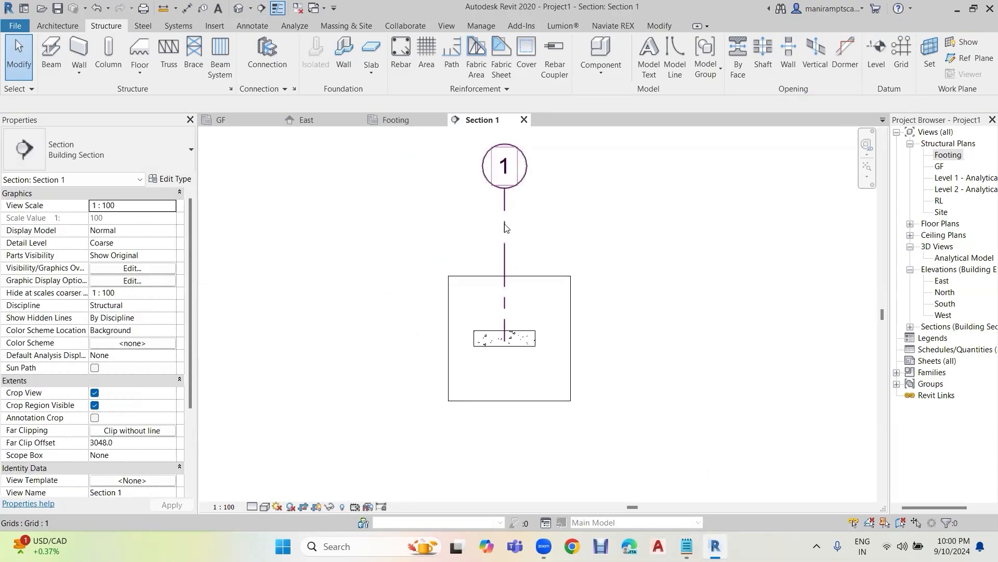
pyautogui.click(504, 222)
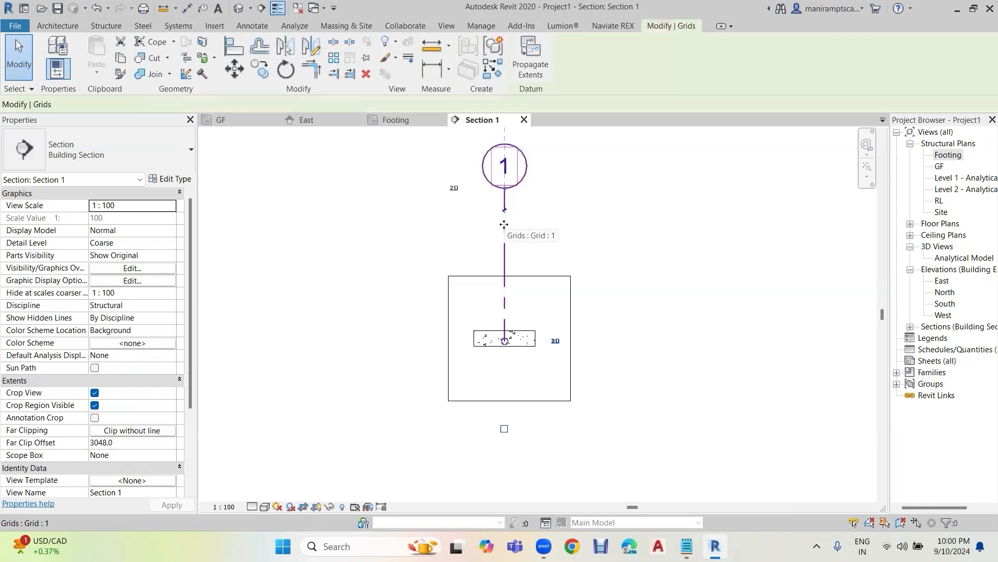
pyautogui.rightClick(504, 228)
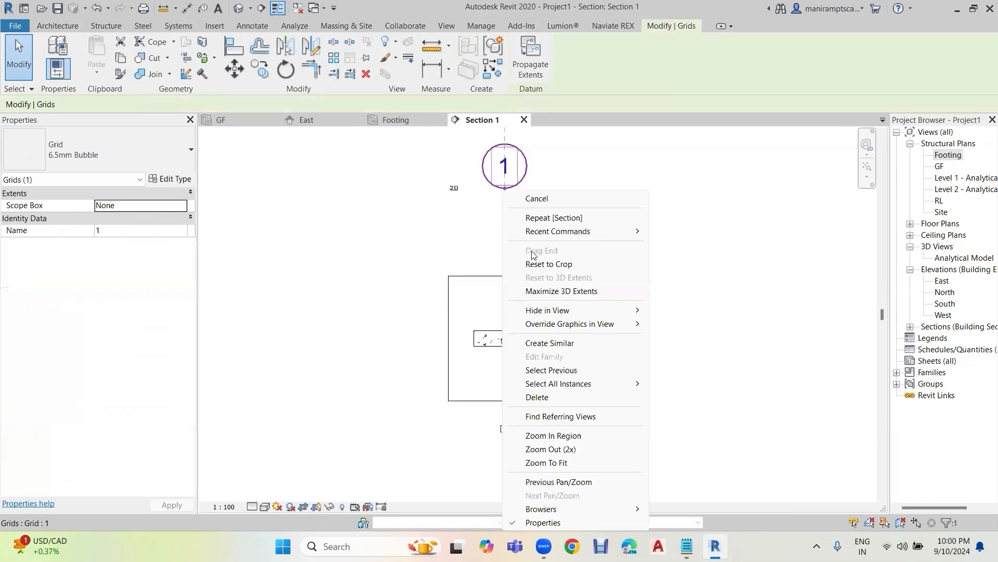
pyautogui.moveTo(580, 323)
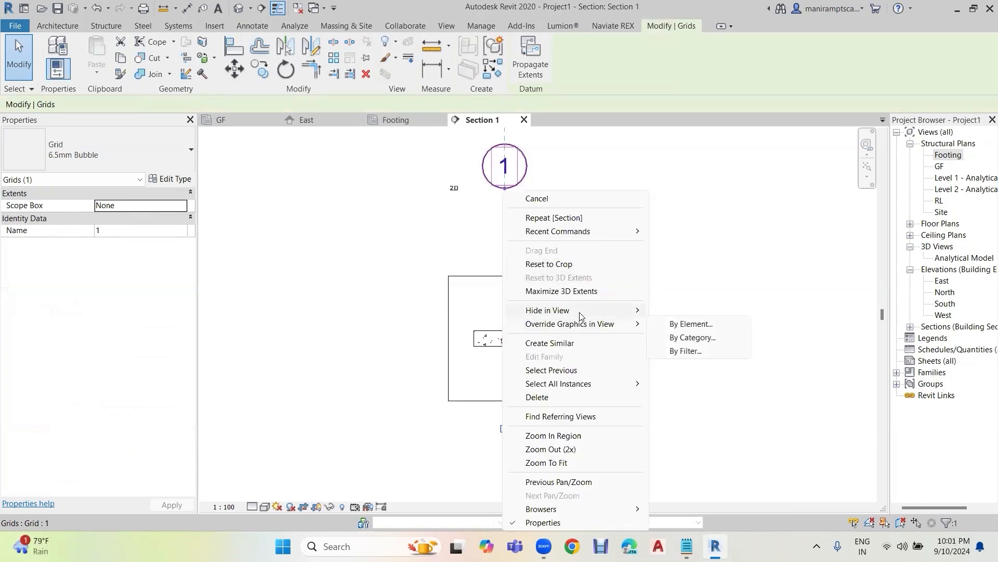
pyautogui.click(679, 323)
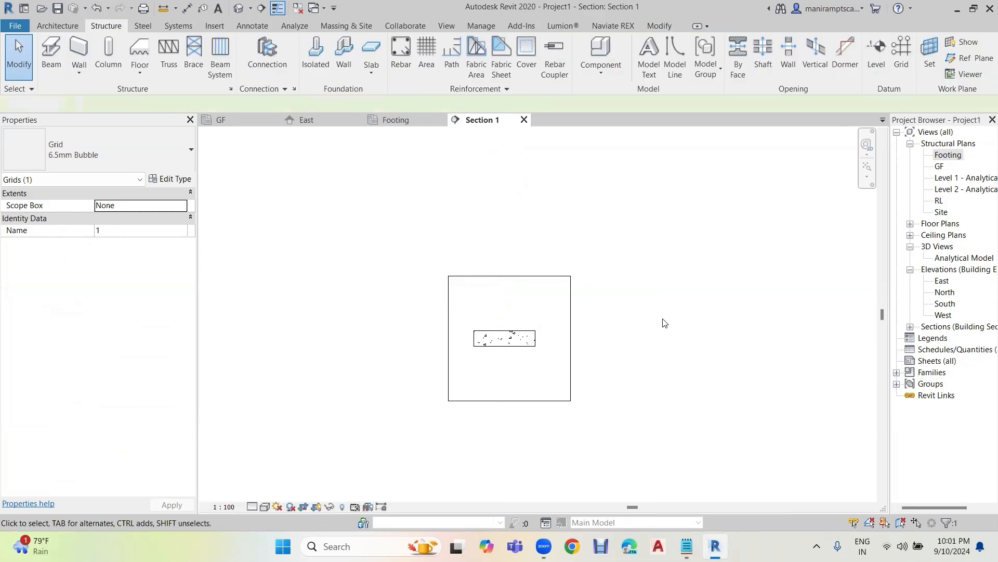
pyautogui.scroll(6, 519, 358)
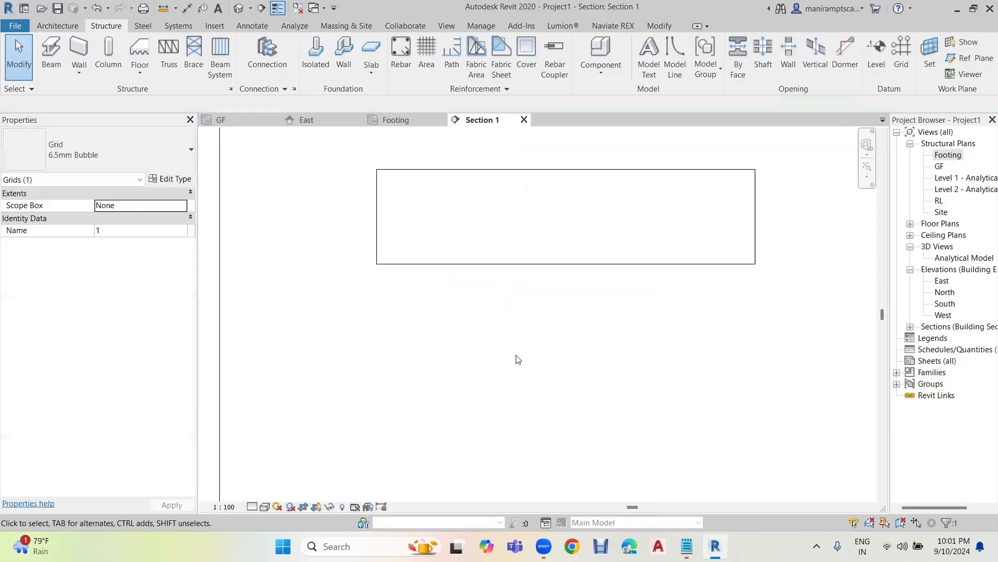
pyautogui.moveTo(544, 313); pyautogui.dragTo(533, 412, button='middle')
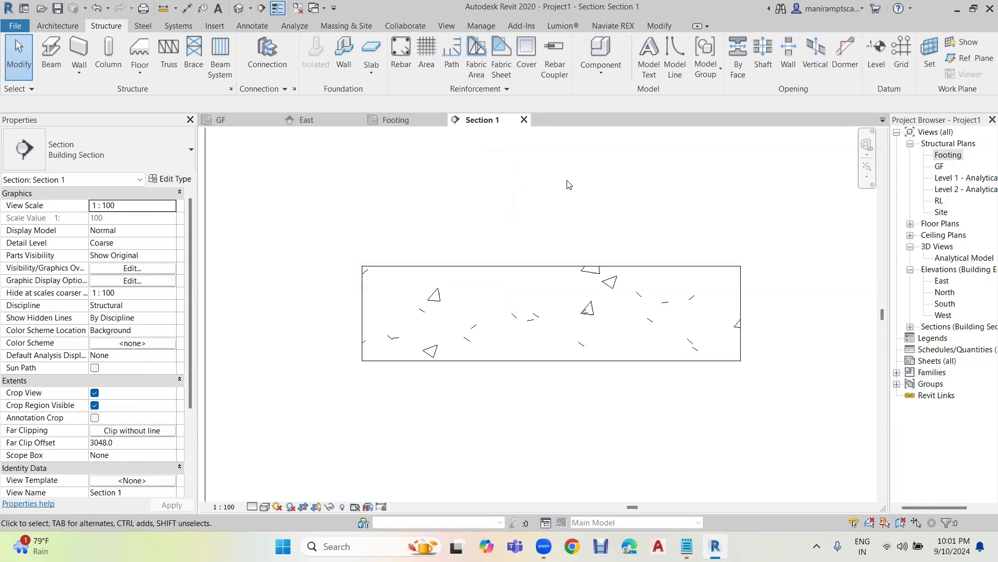
# Step: Duplicate the Interior (framing, columns) rebar cover setting, rename the copy Interior (framing, footing), set it to 50 mm and accept
pyautogui.click(523, 56)
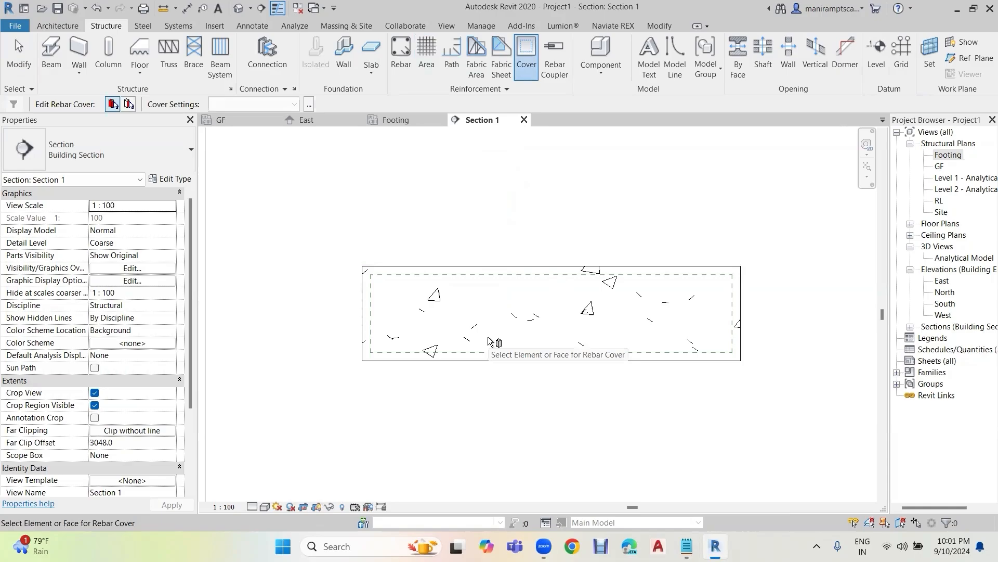
pyautogui.click(309, 106)
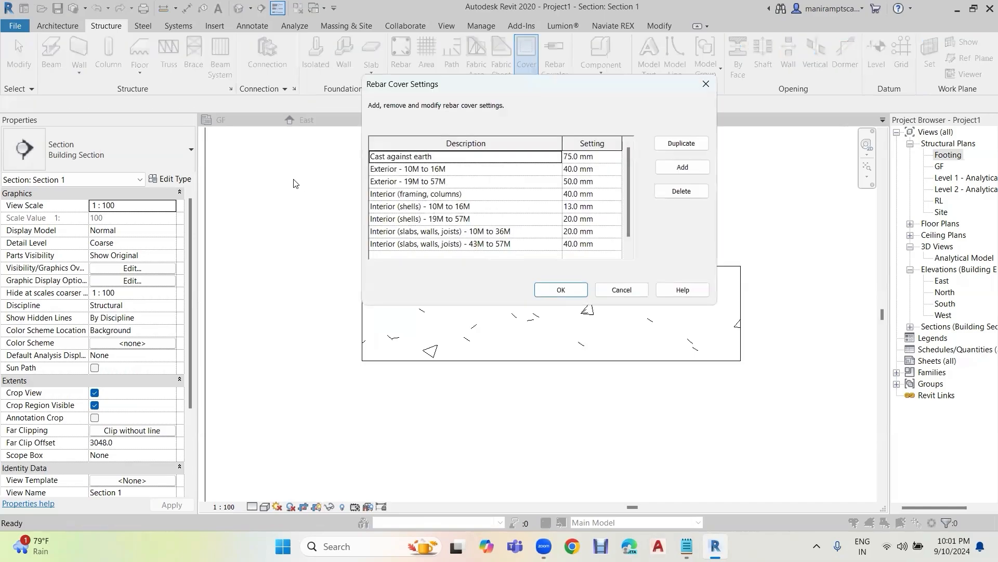
pyautogui.click(392, 196)
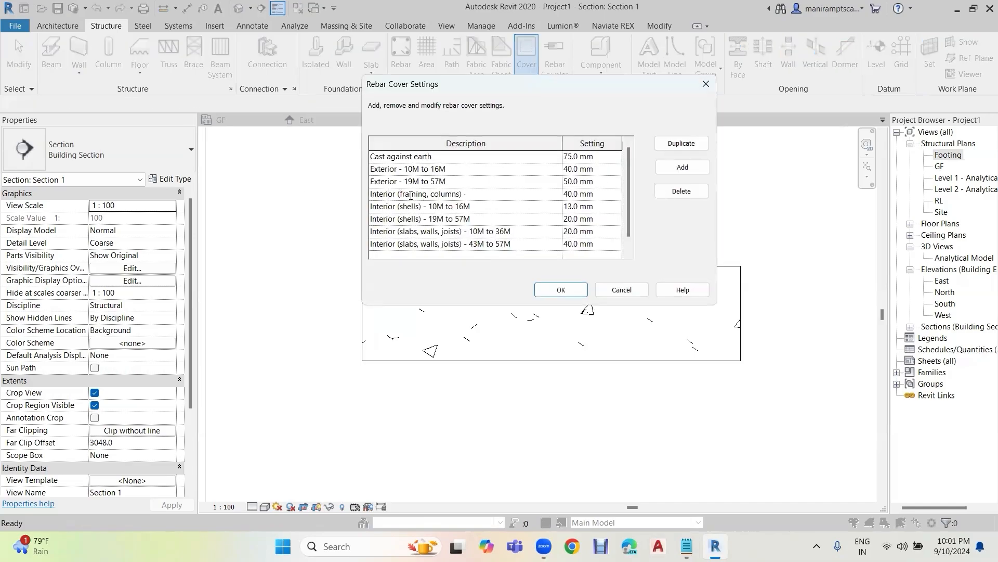
pyautogui.click(682, 144)
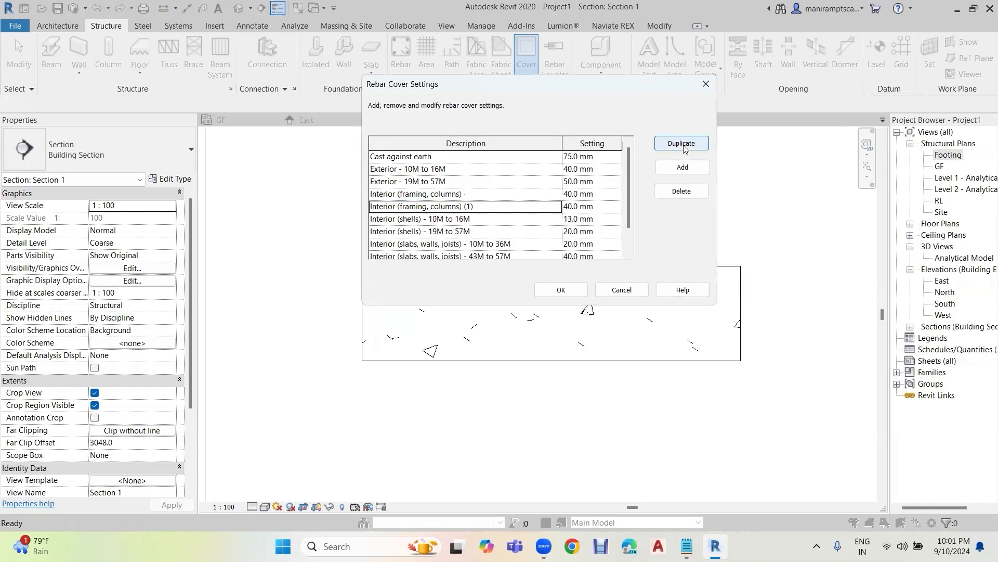
pyautogui.click(474, 205)
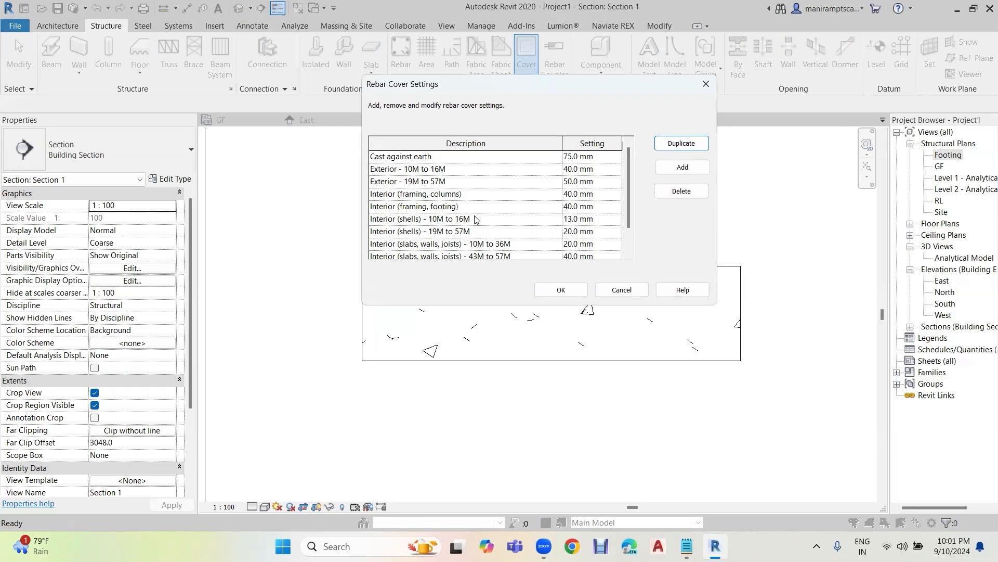
pyautogui.click(596, 208)
pyautogui.write('50')
pyautogui.press('Return')
pyautogui.click(571, 286)
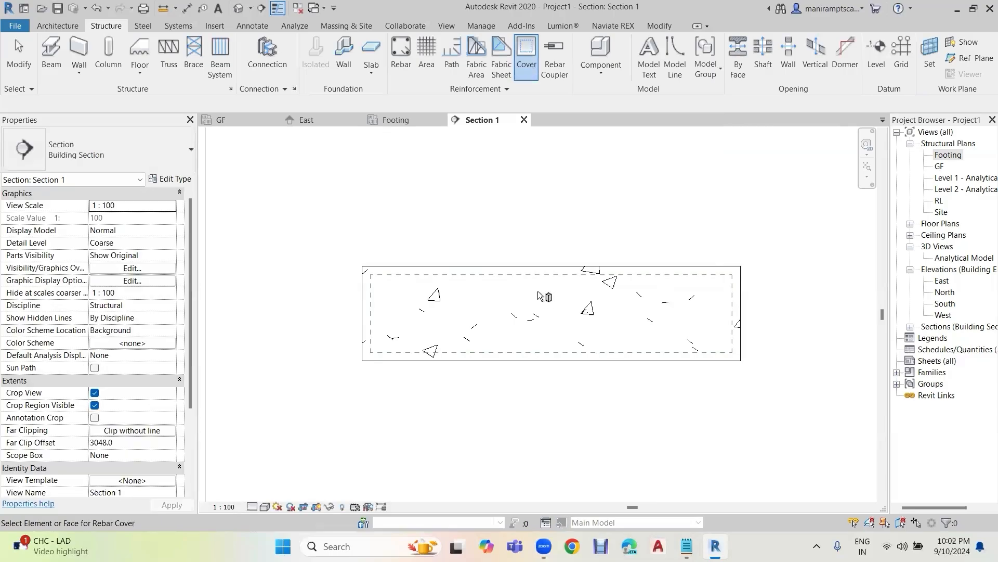
pyautogui.click(524, 268)
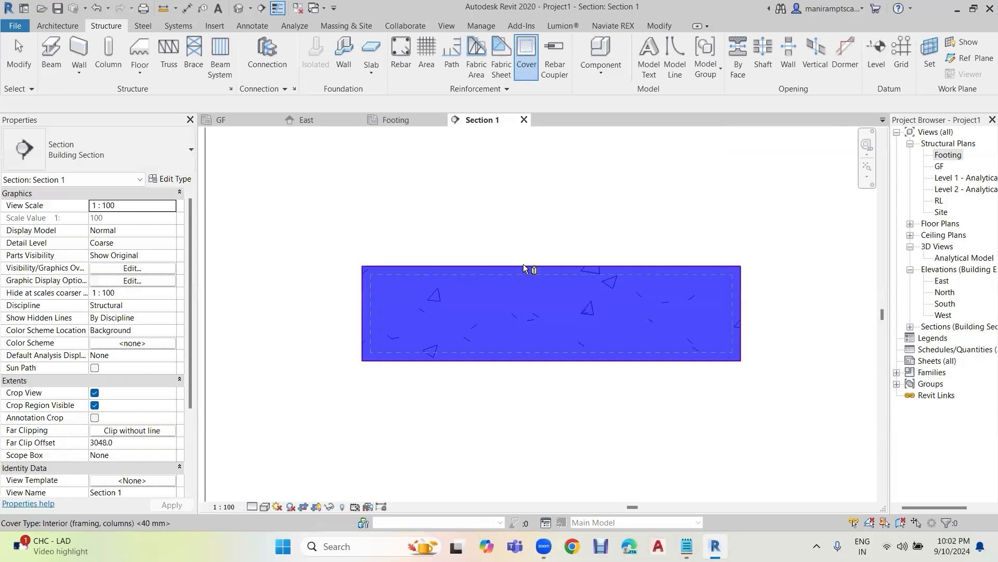
pyautogui.click(519, 218)
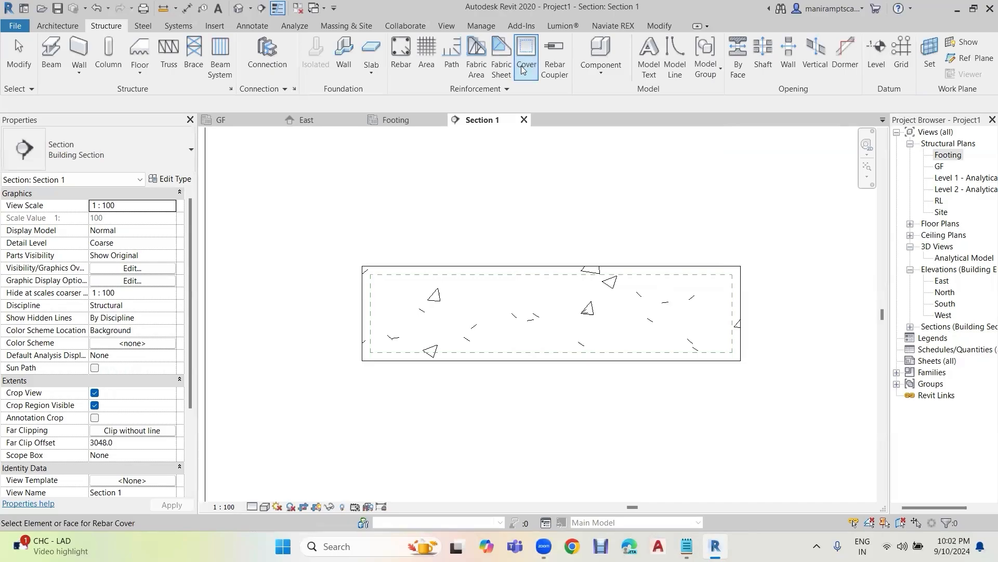
pyautogui.press('Escape')
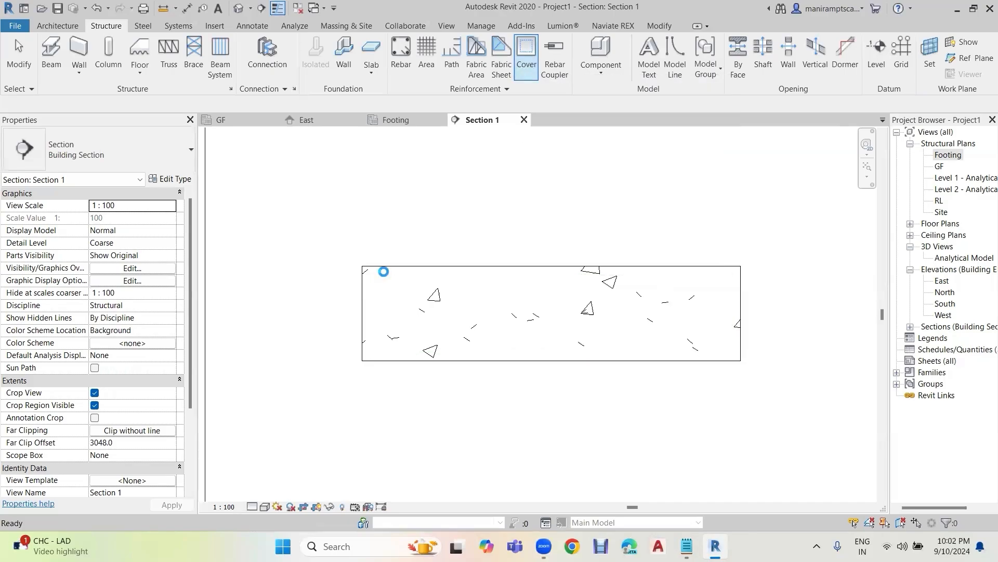
pyautogui.click(385, 273)
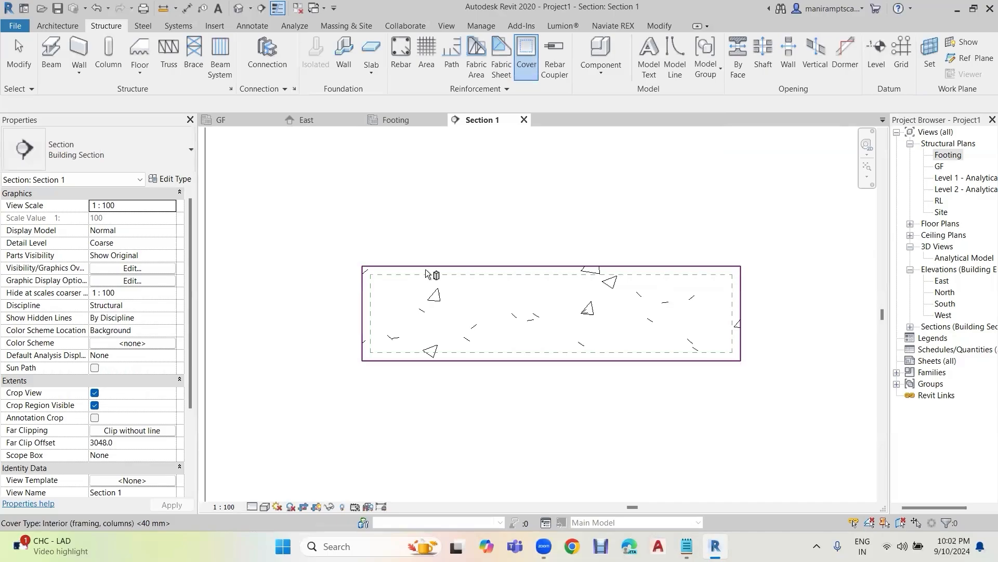
pyautogui.click(524, 69)
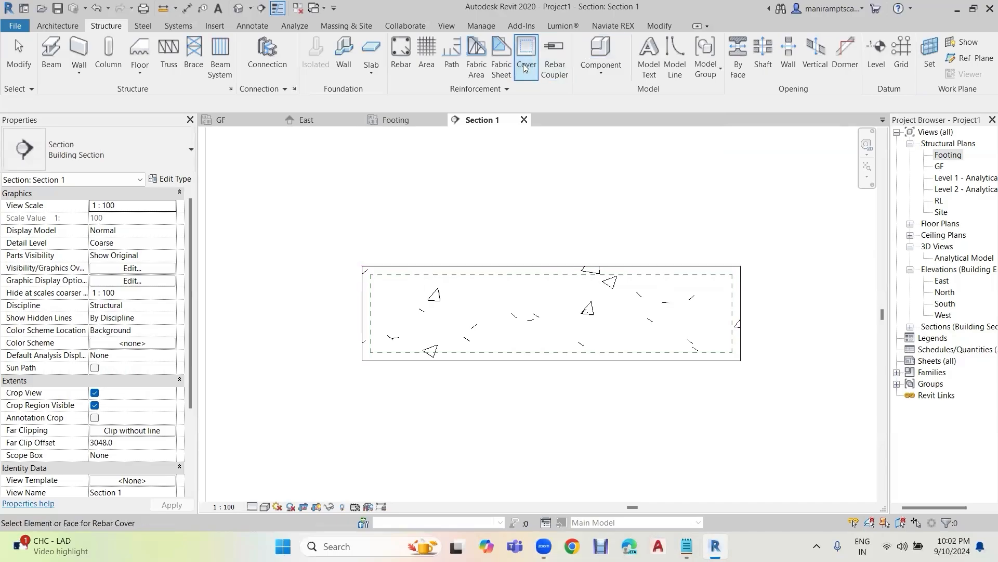
pyautogui.press('Escape')
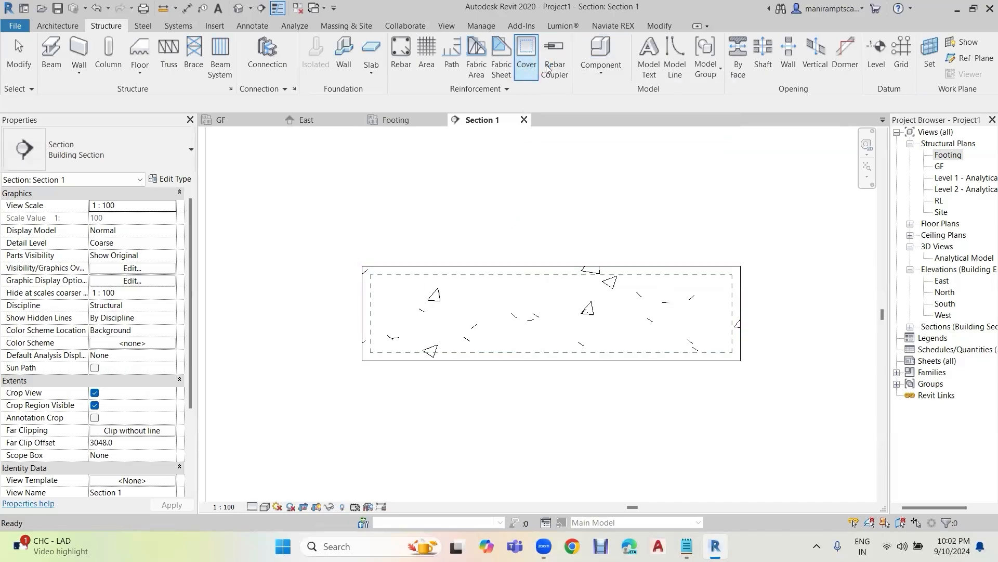
pyautogui.click(529, 68)
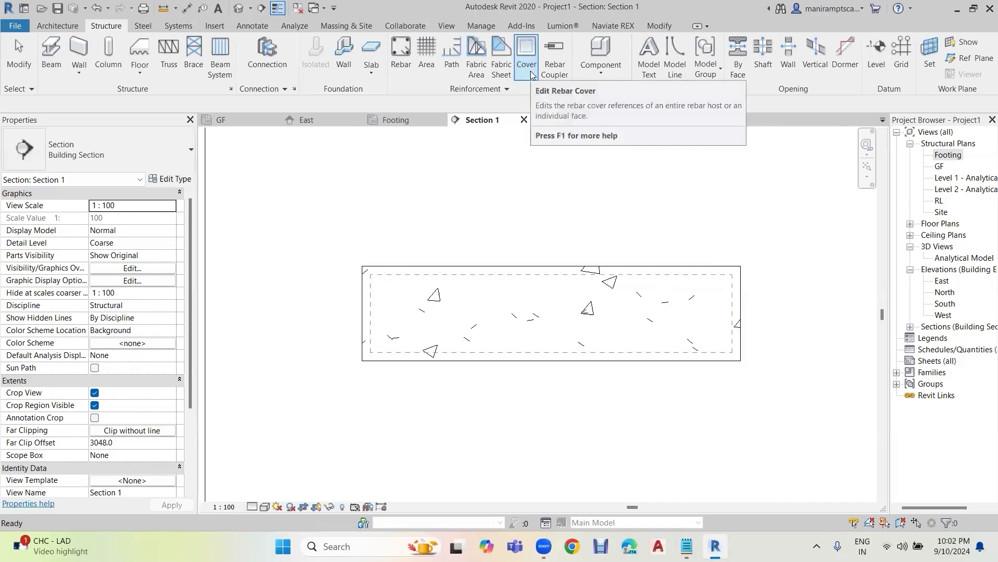
pyautogui.click(530, 73)
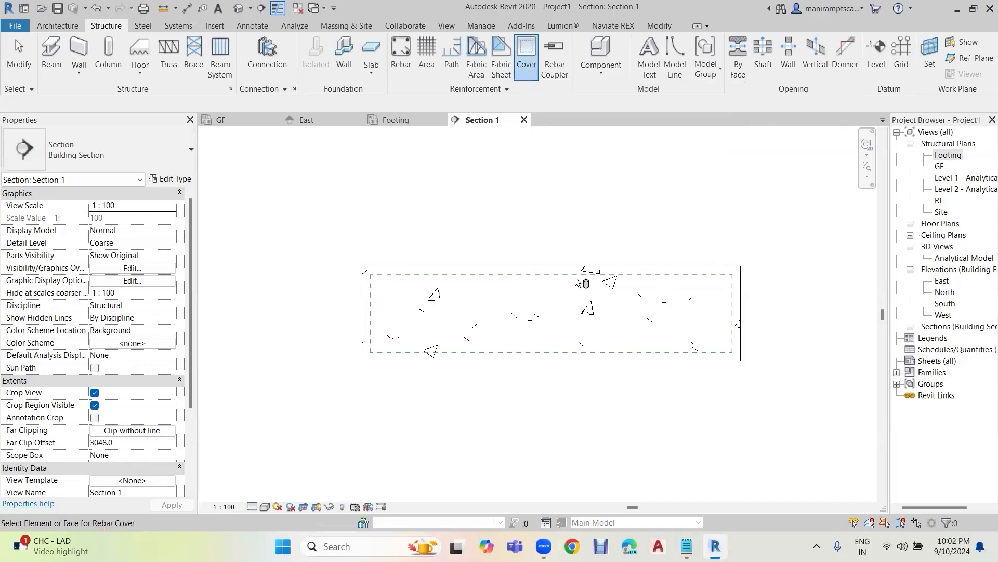
pyautogui.press('Escape')
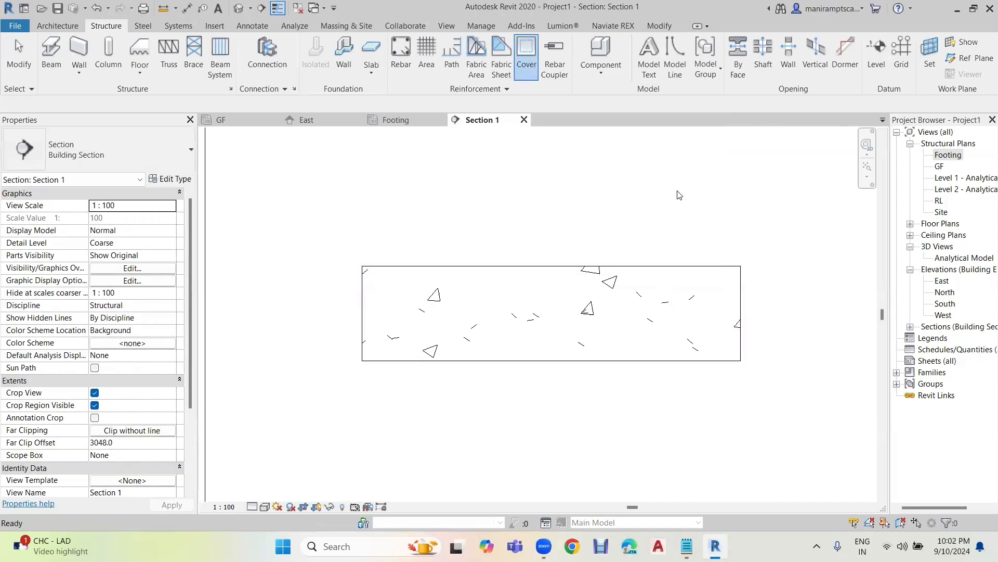
# Step: Assign the Interior (framing, footing) <50 mm> rebar cover to the whole footing in the section view
pyautogui.click(526, 57)
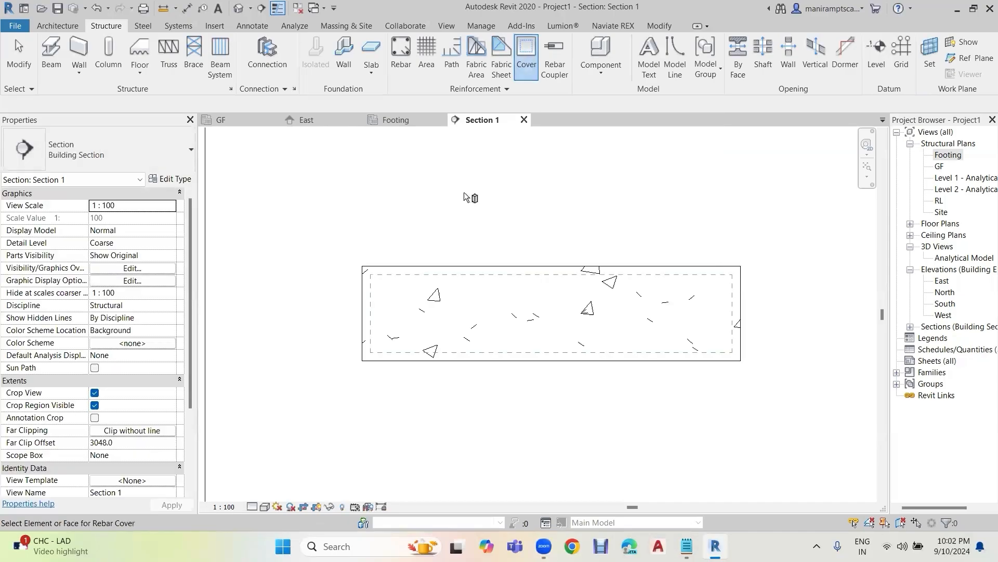
pyautogui.click(419, 274)
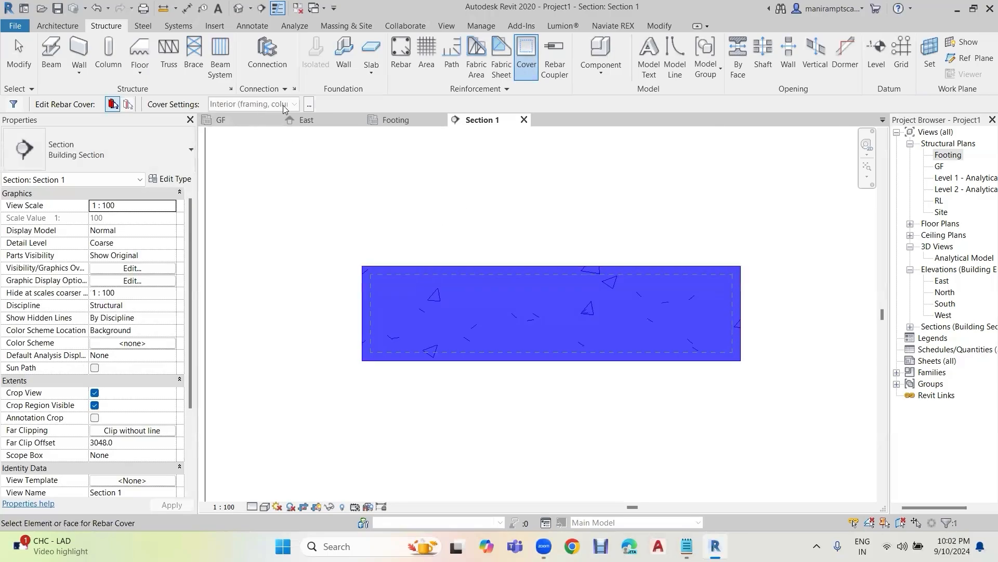
pyautogui.click(283, 104)
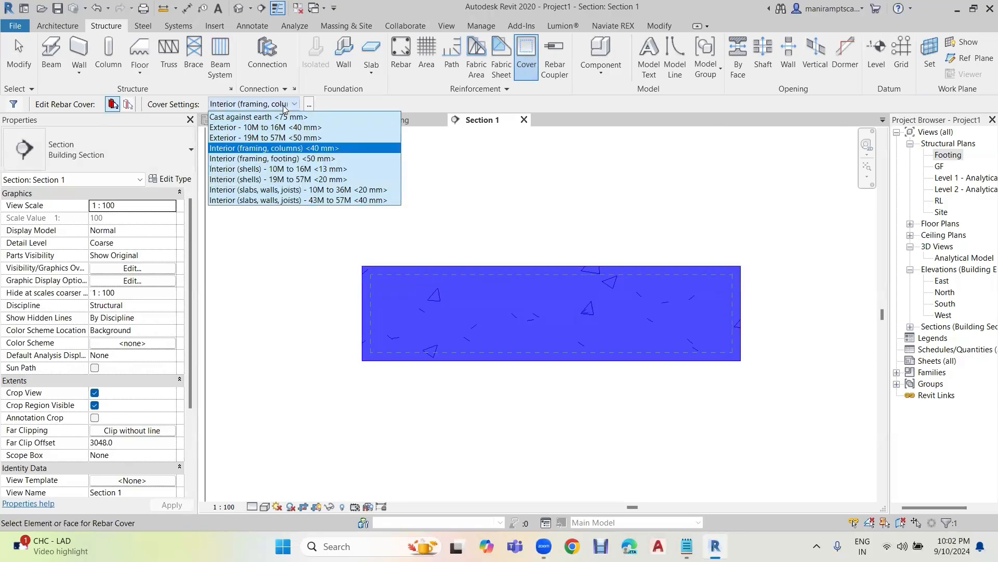
pyautogui.click(312, 159)
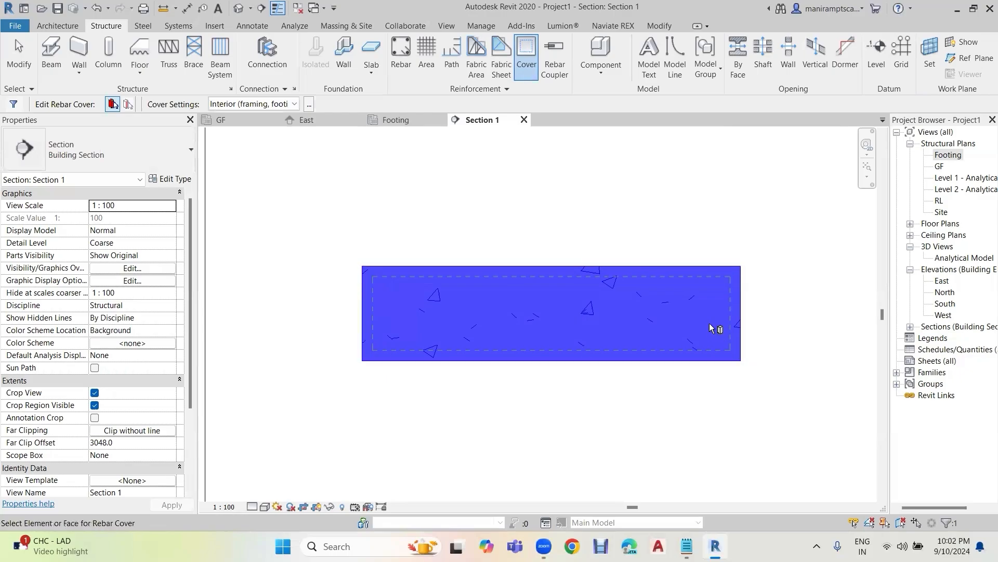
pyautogui.click(674, 213)
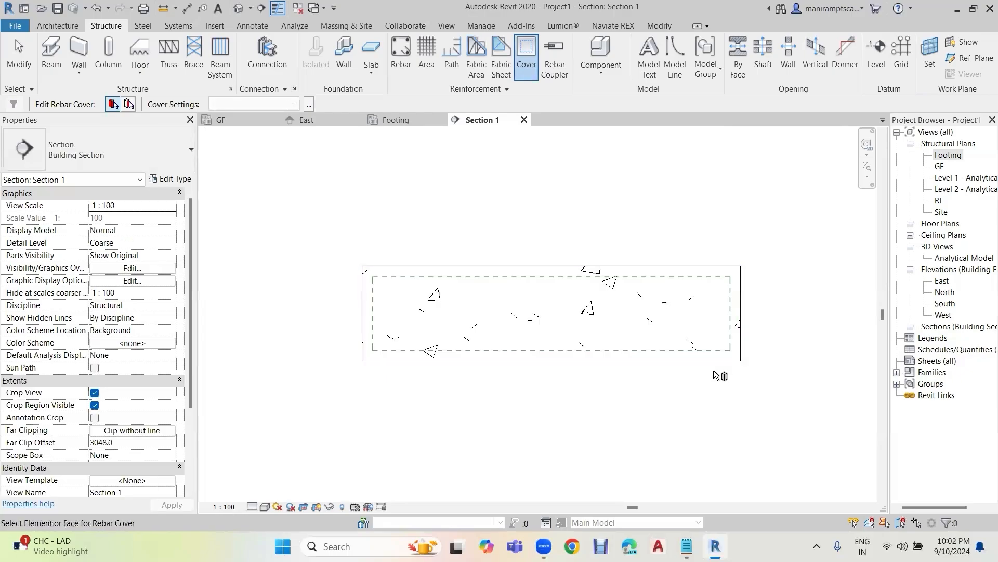
pyautogui.press('Escape')
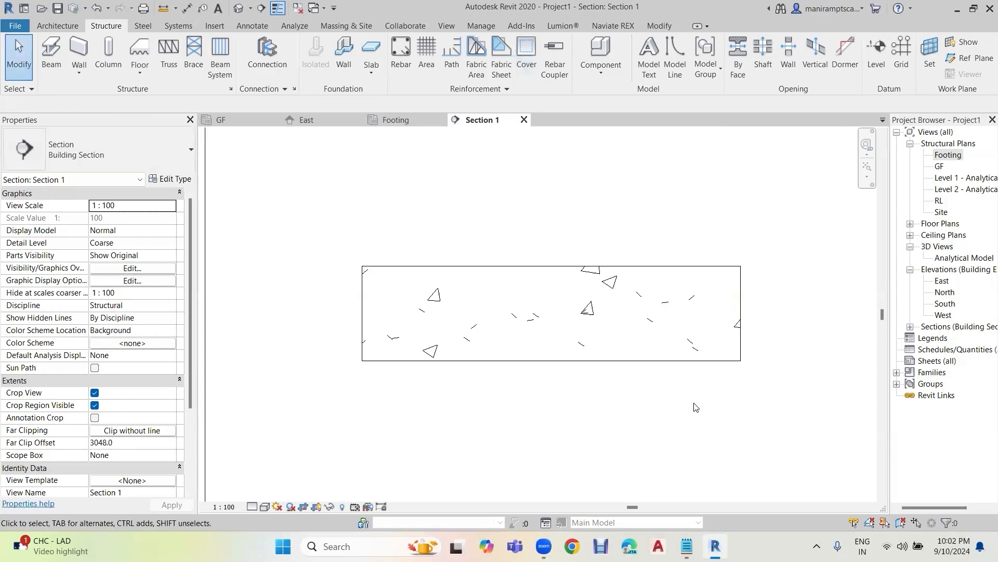
# Step: Start placing rebar in the footing, accept the rebar shape notice and choose the 10M bar type
pyautogui.click(596, 270)
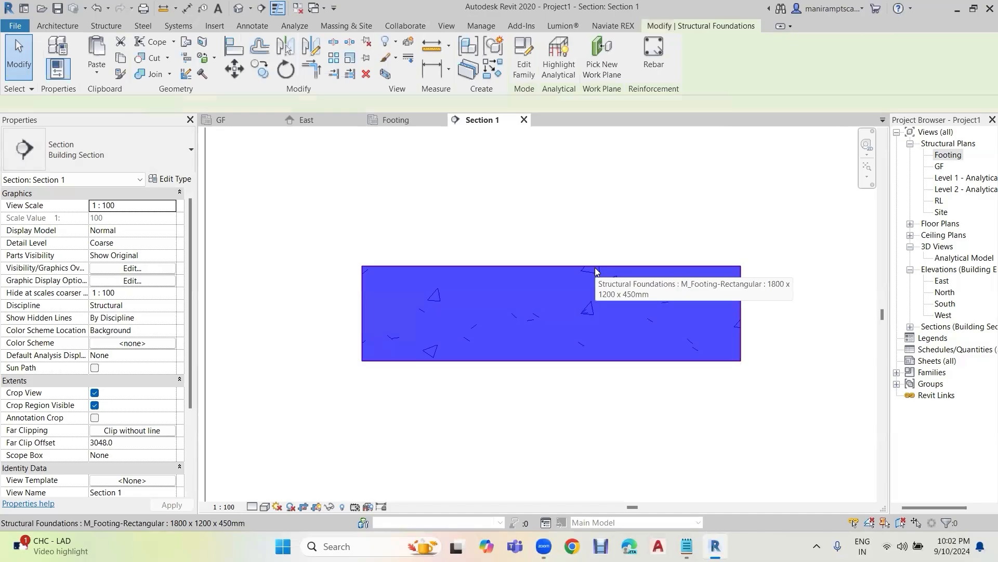
pyautogui.click(657, 70)
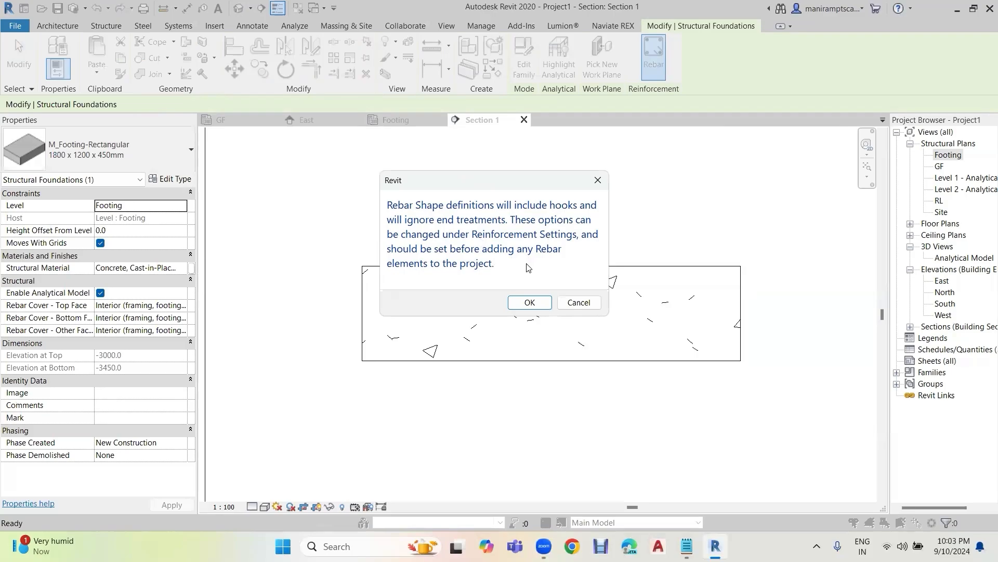
pyautogui.click(530, 303)
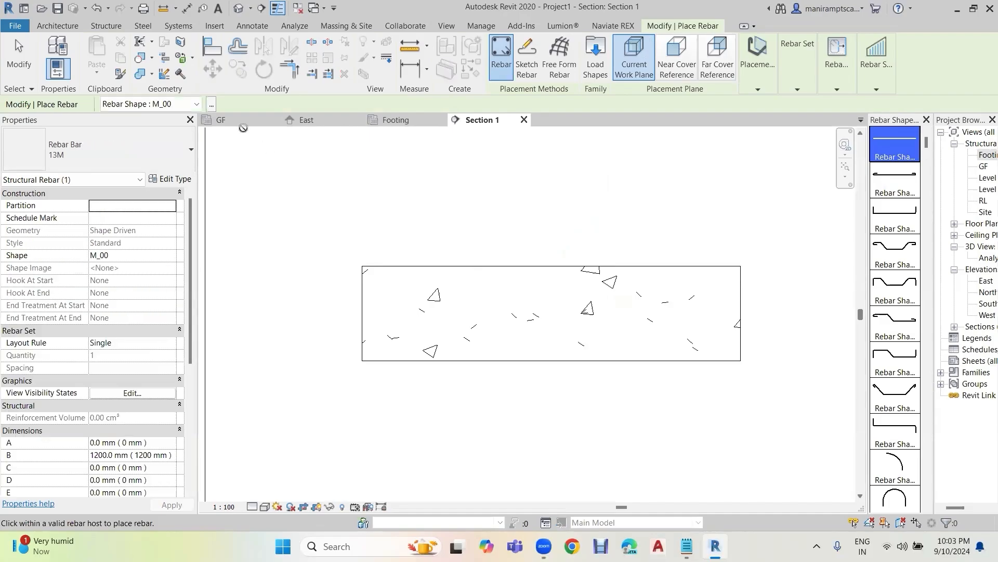
pyautogui.click(213, 107)
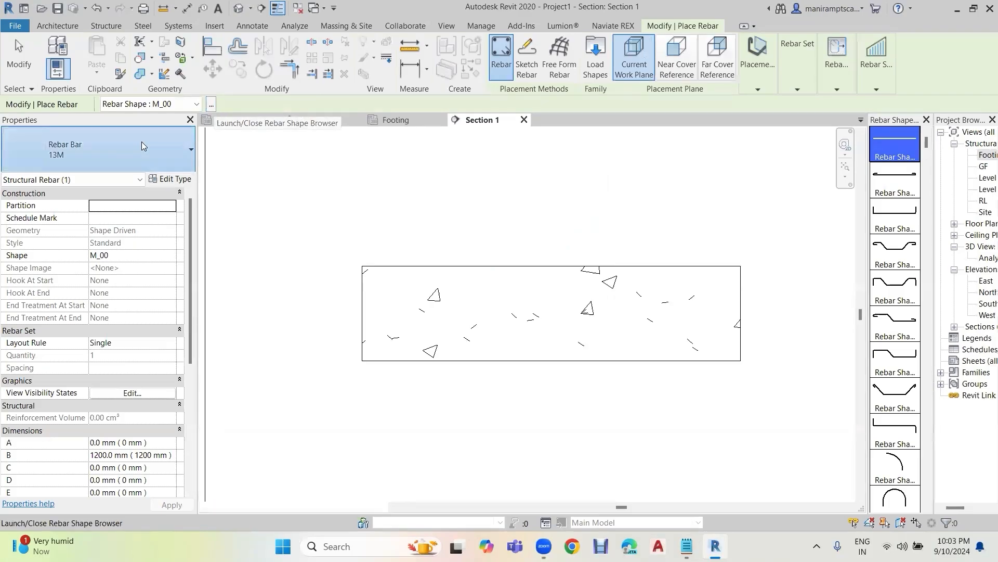
pyautogui.click(142, 145)
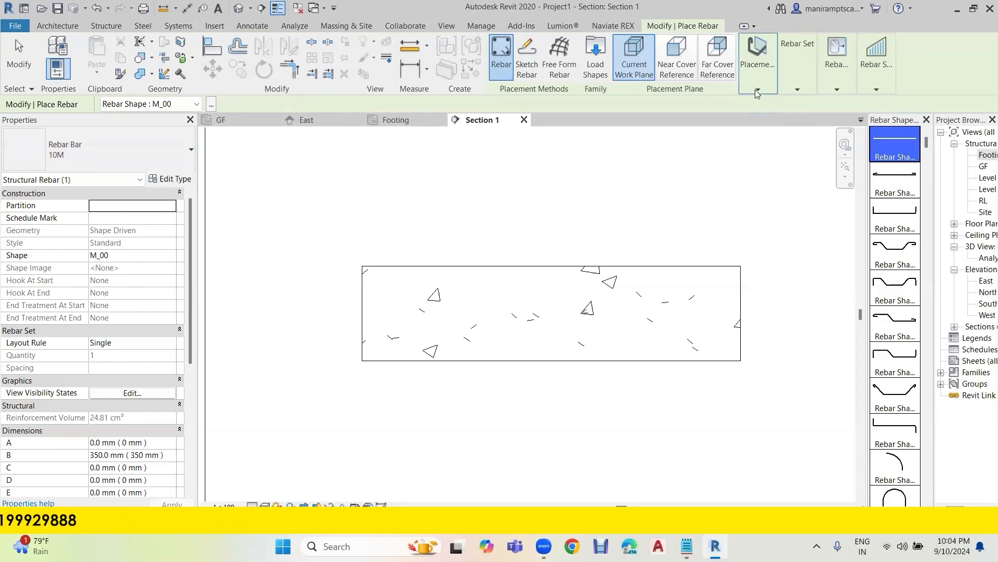
# Step: Widen the Rebar Shape Browser and choose rebar shape M_02 for the footing bars
pyautogui.moveTo(757, 93)
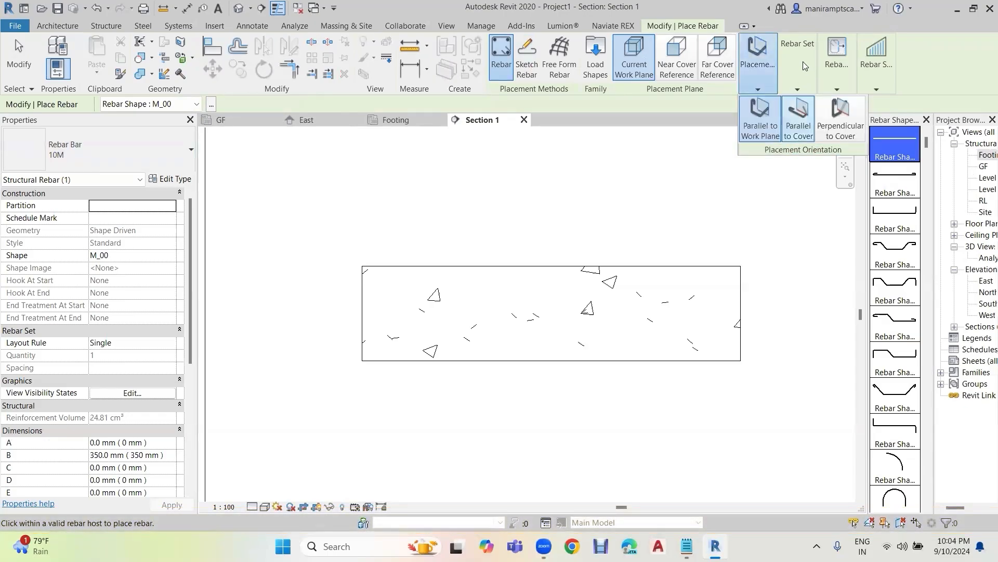
pyautogui.moveTo(801, 84)
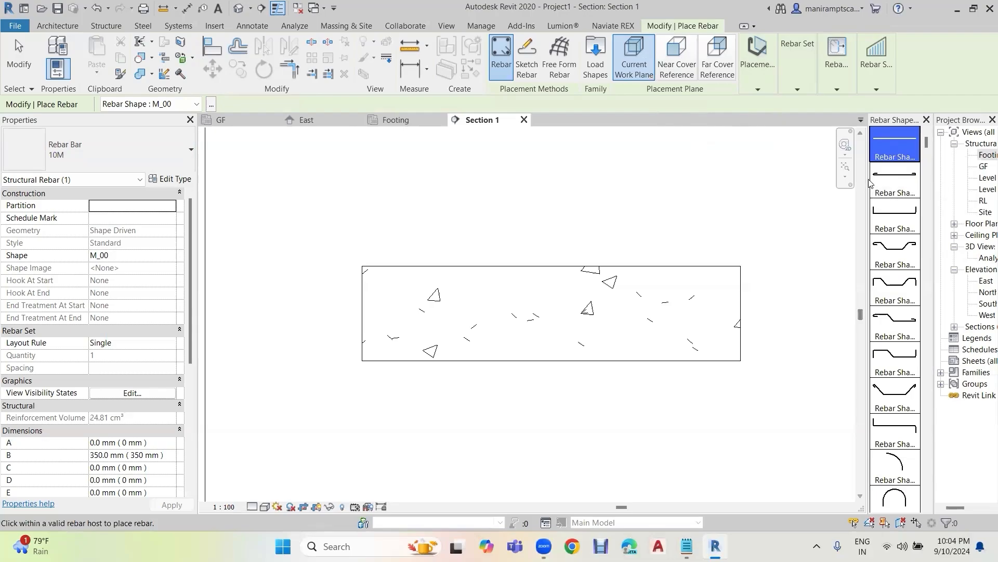
pyautogui.moveTo(818, 182); pyautogui.dragTo(820, 184)
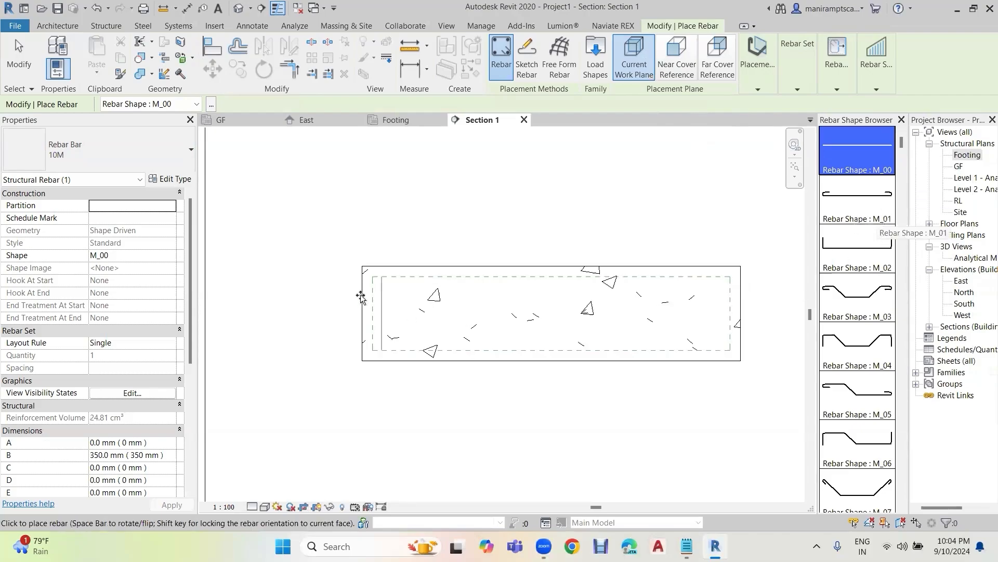
pyautogui.click(878, 252)
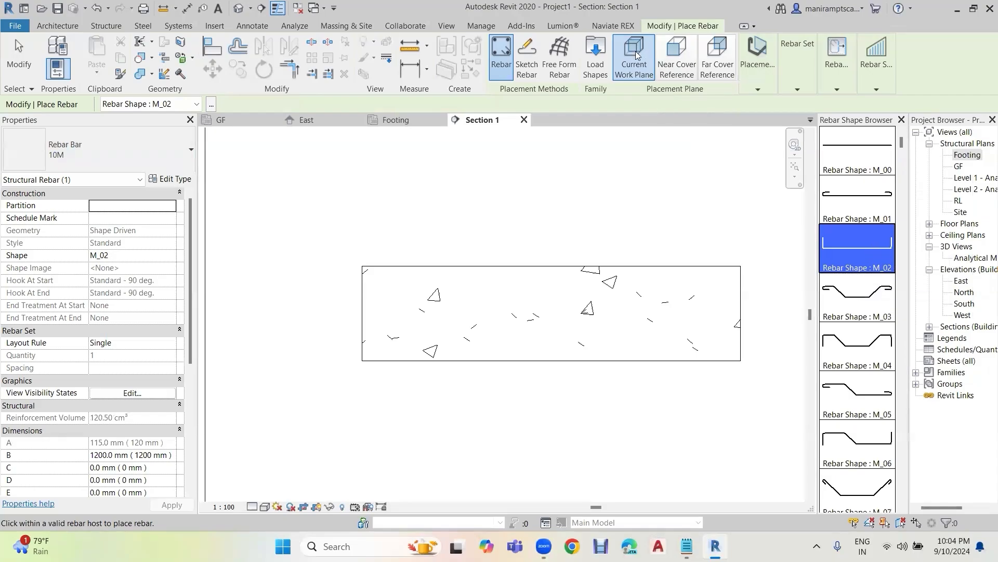
# Step: Place single M_02 bars along the footing's bottom and top cover lines, parallel to the current work plane
pyautogui.click(759, 90)
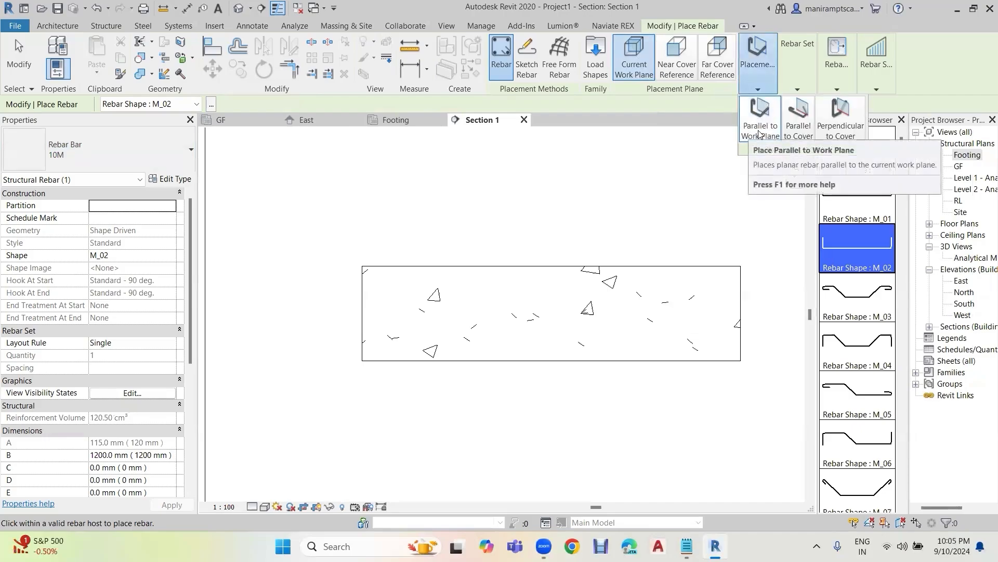
pyautogui.click(755, 213)
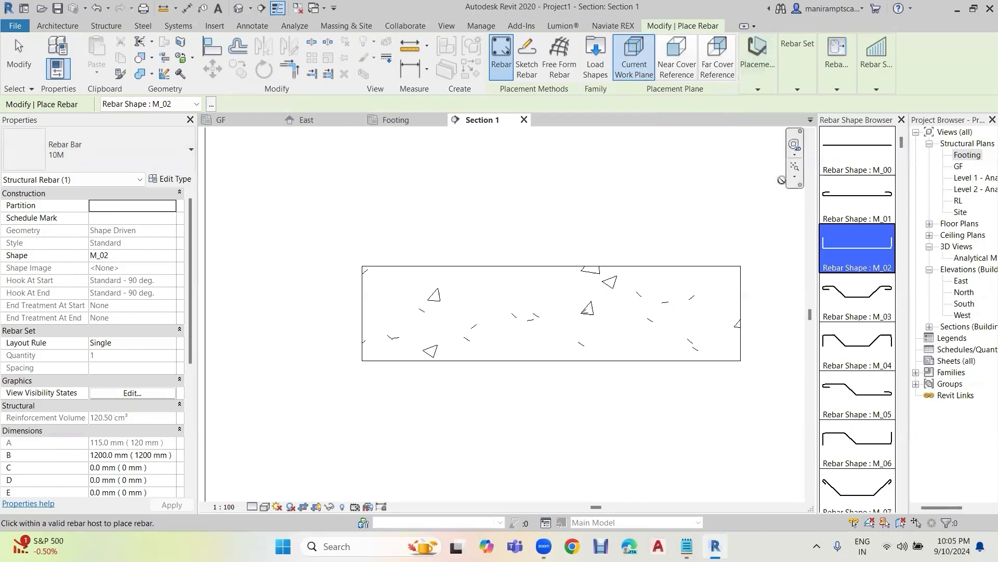
pyautogui.click(799, 90)
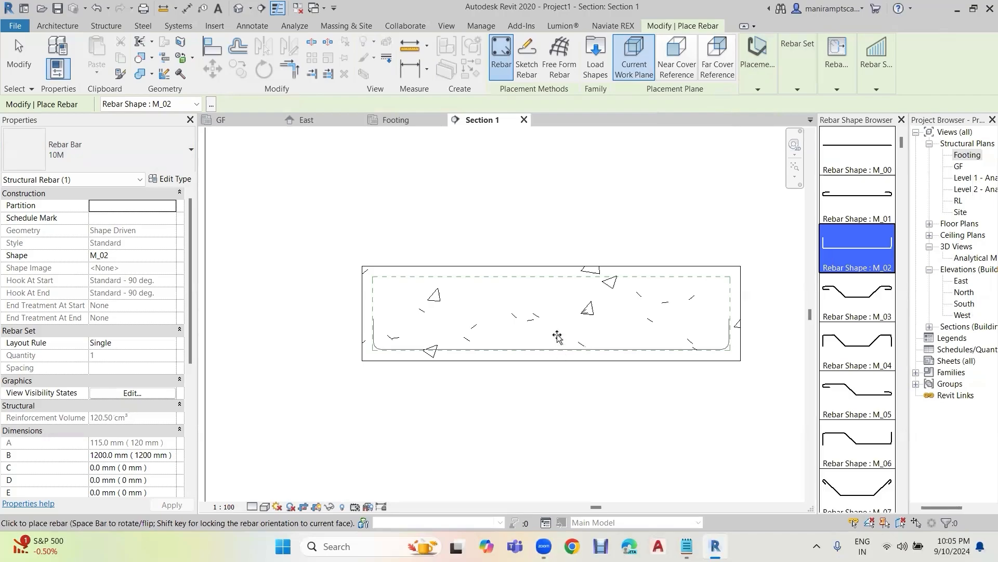
pyautogui.click(561, 280)
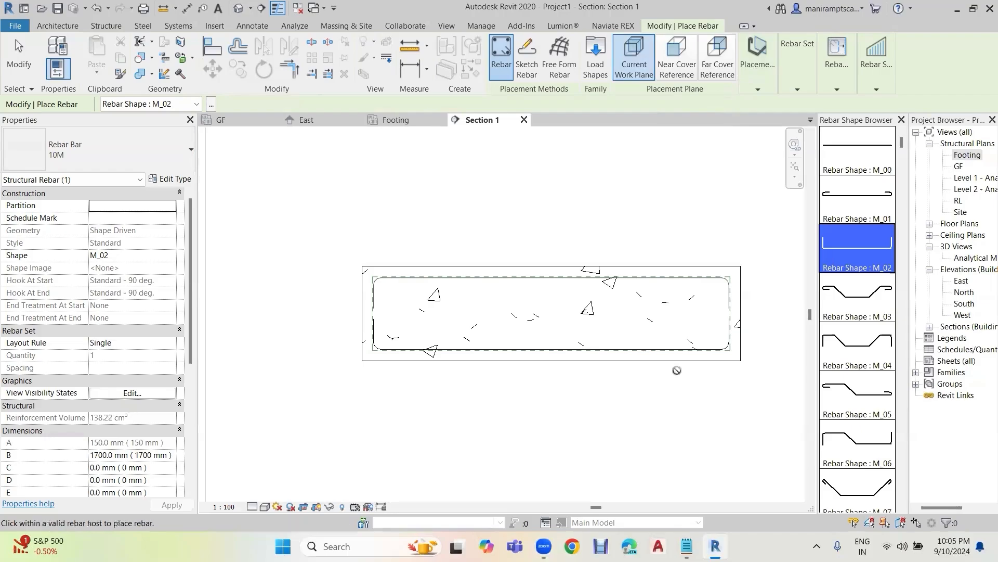
# Step: Finish placing rebar, open the default 3D view and show the footing in the Realistic visual style
pyautogui.press('Escape')
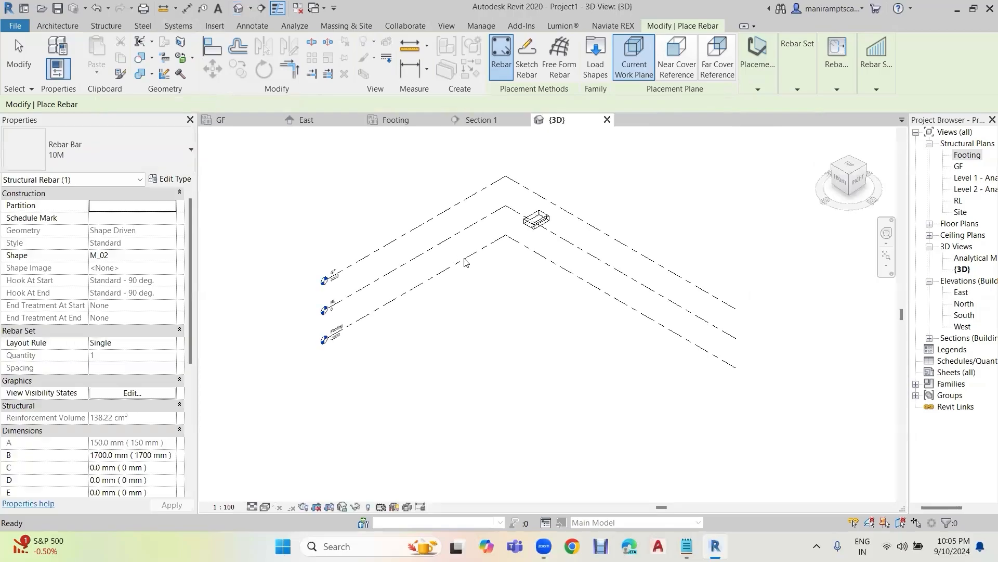
pyautogui.press('Escape')
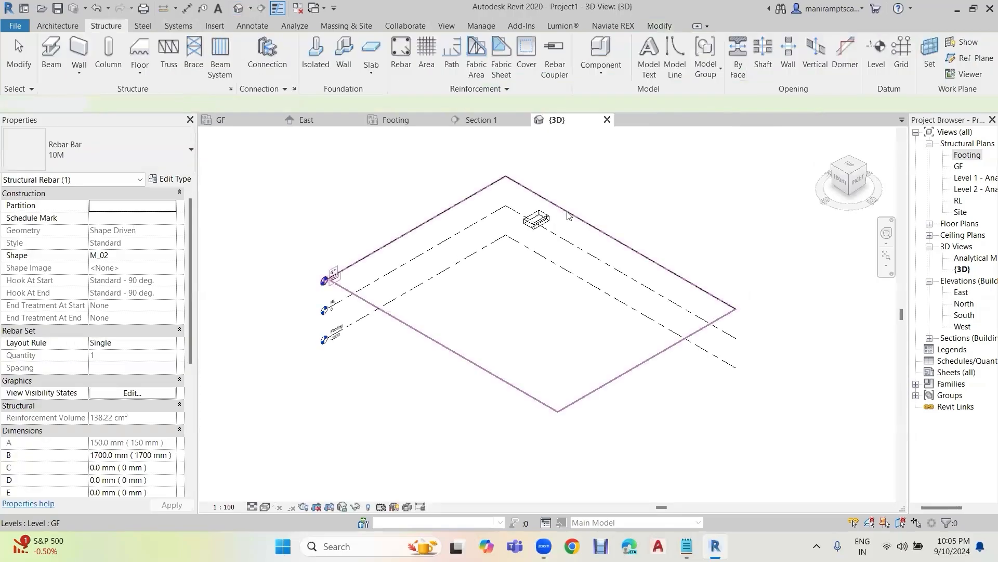
pyautogui.scroll(4, 564, 240)
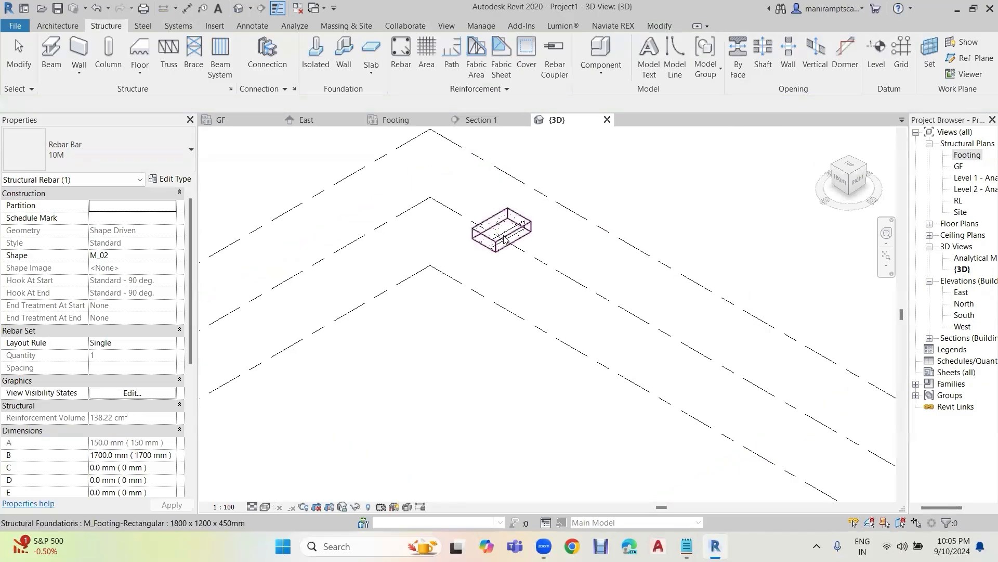
pyautogui.scroll(4, 509, 242)
pyautogui.scroll(1, 511, 242)
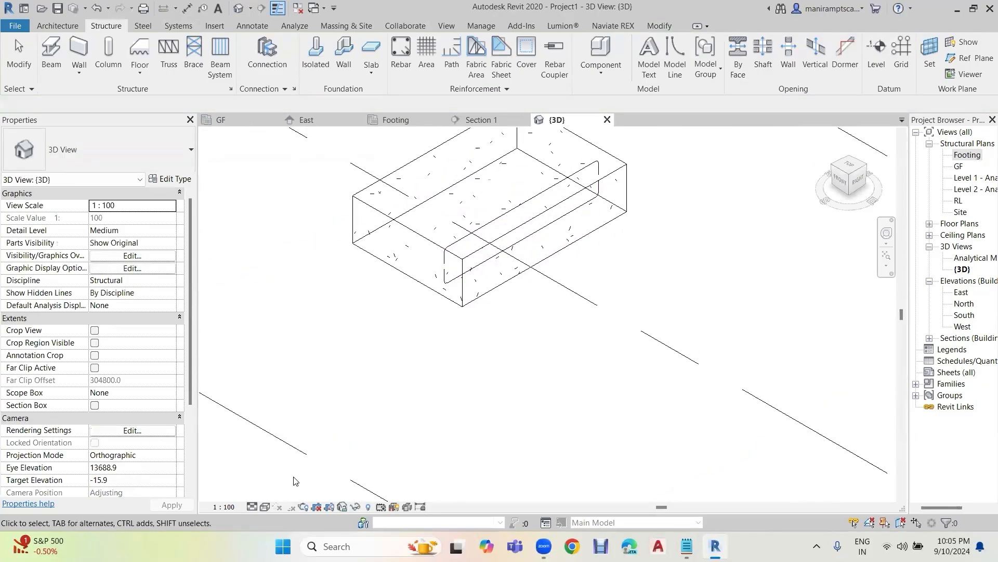
pyautogui.click(265, 507)
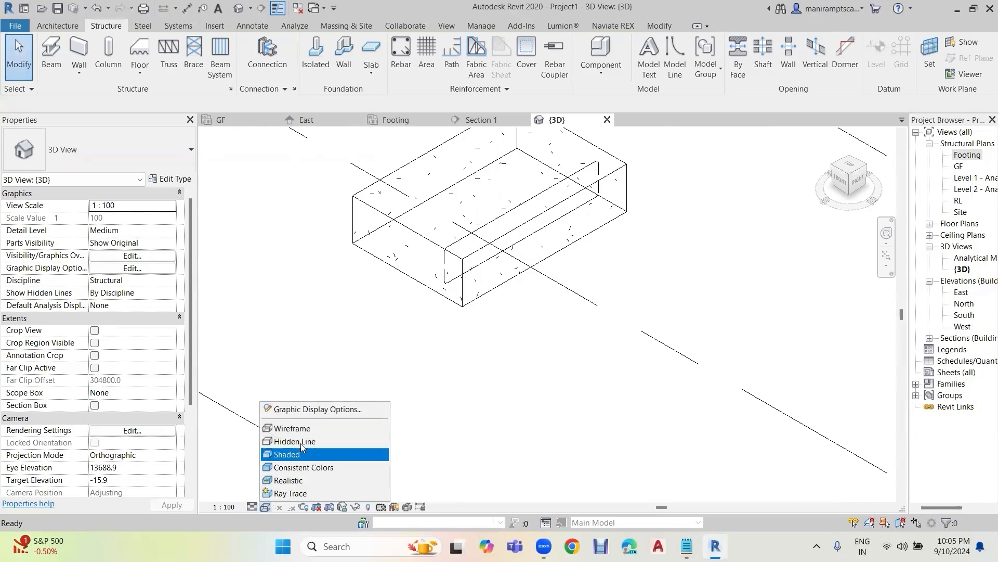
pyautogui.click(299, 480)
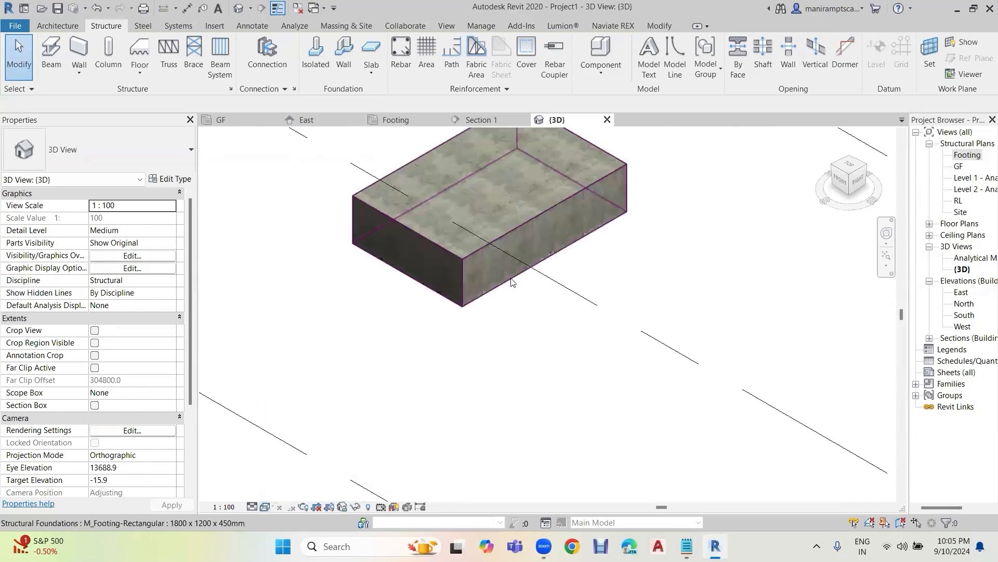
# Step: Override the footing's graphics by element in the 3D view with a surface transparency of 80
pyautogui.moveTo(614, 318); pyautogui.dragTo(635, 384, button='middle')
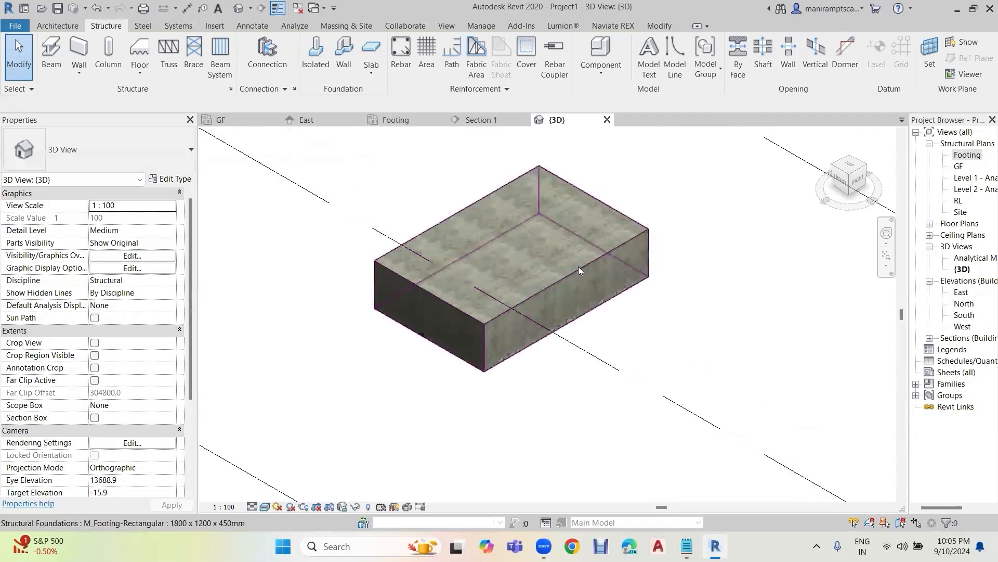
pyautogui.click(578, 268)
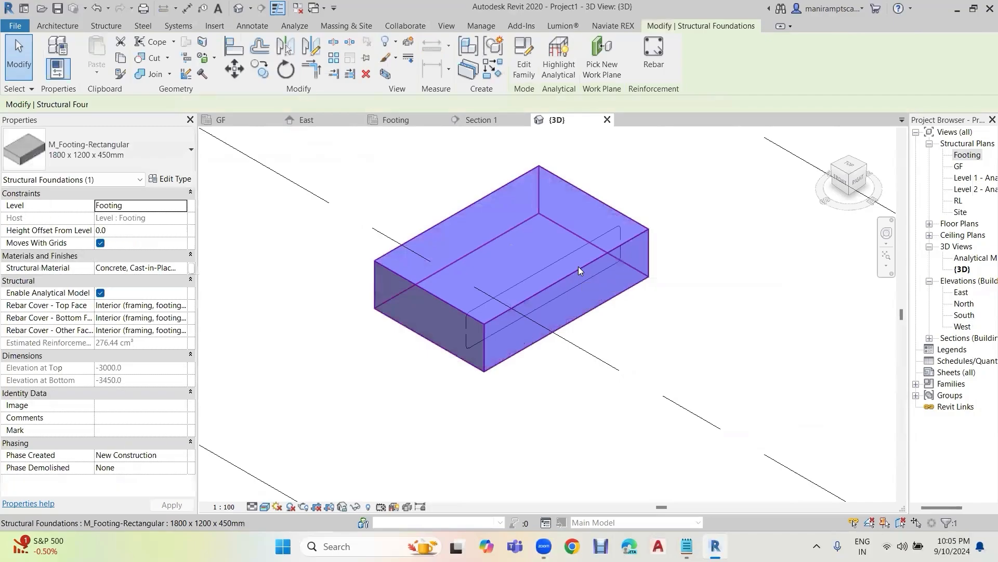
pyautogui.rightClick(578, 266)
pyautogui.moveTo(616, 291)
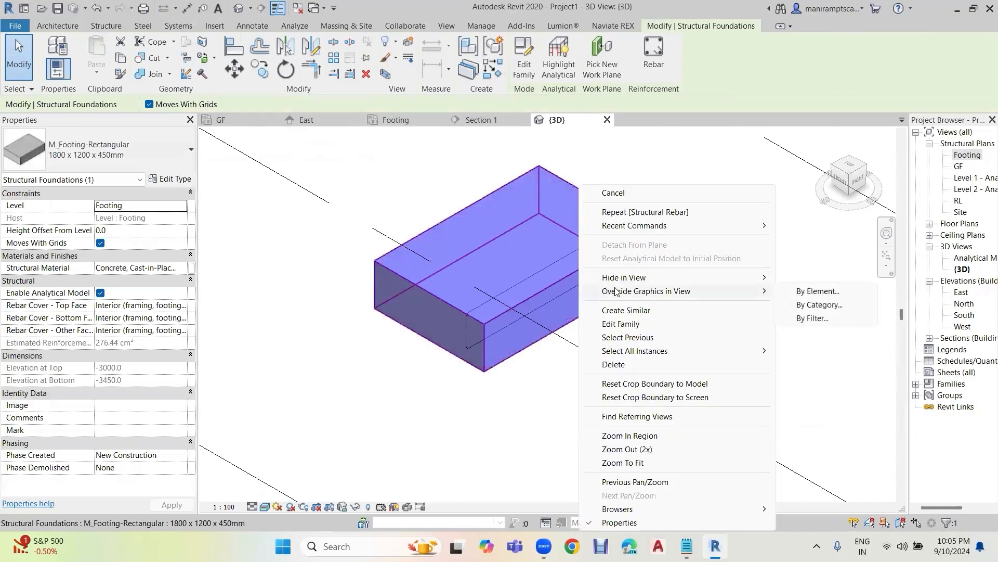
pyautogui.click(818, 292)
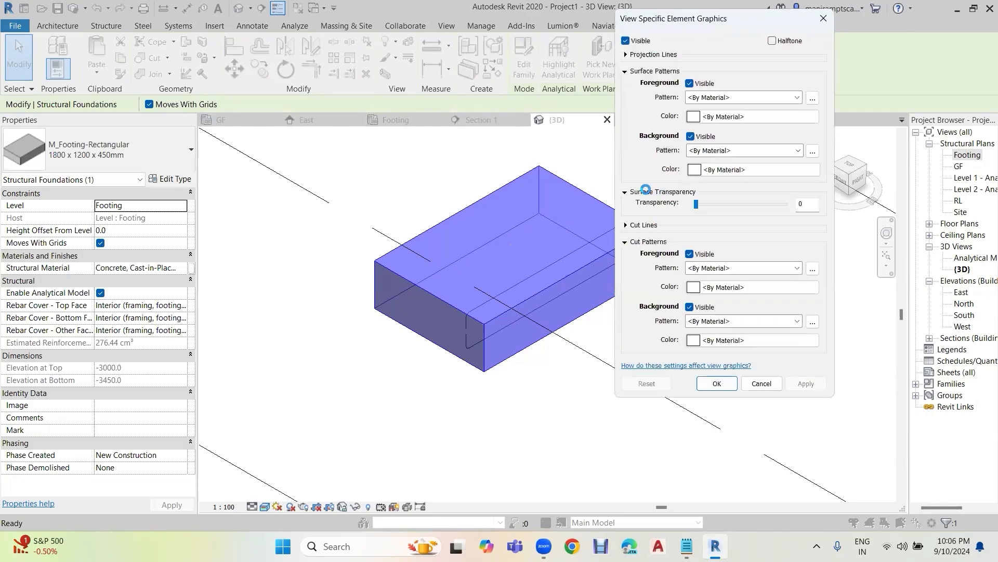
pyautogui.moveTo(697, 203); pyautogui.dragTo(767, 207)
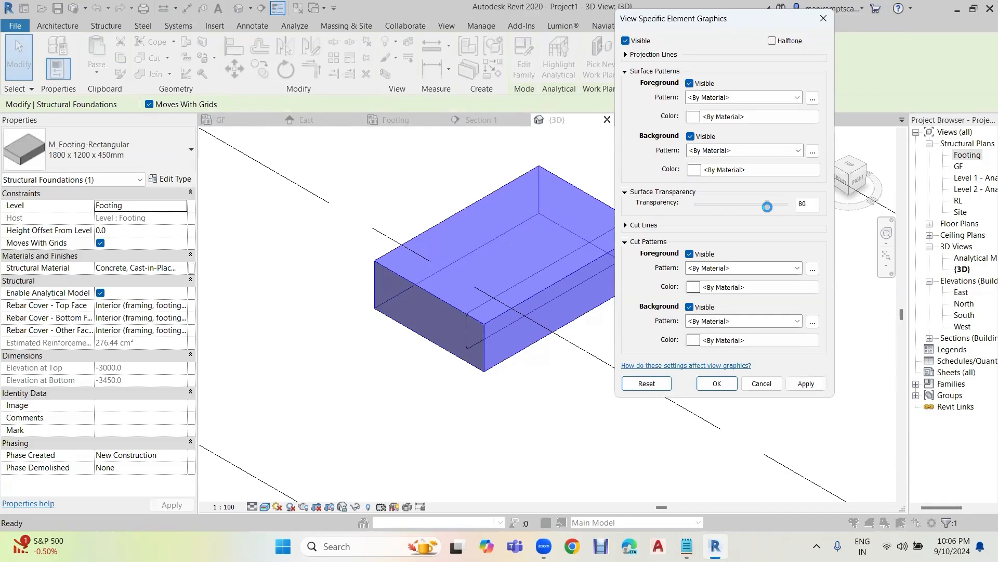
pyautogui.click(806, 384)
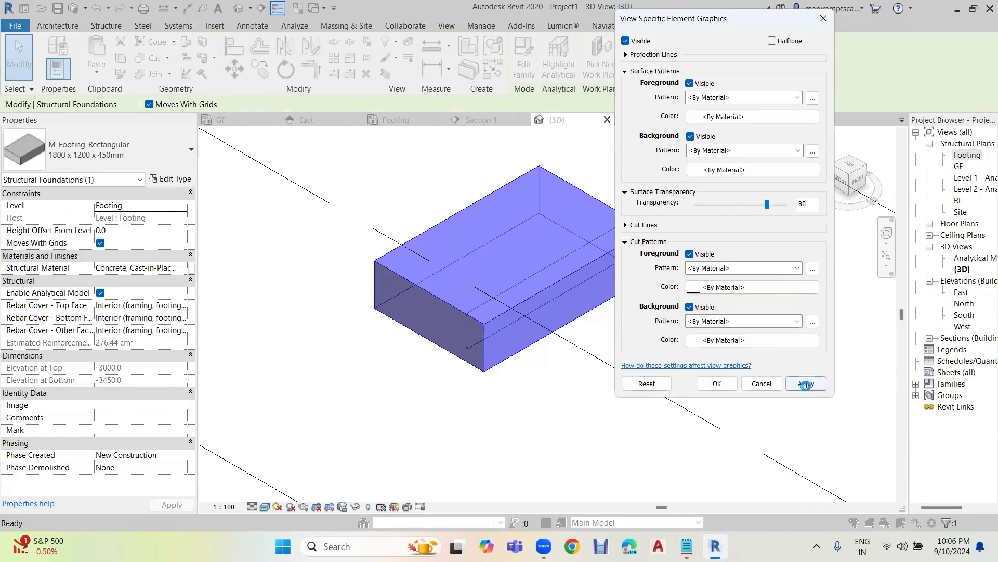
pyautogui.click(730, 386)
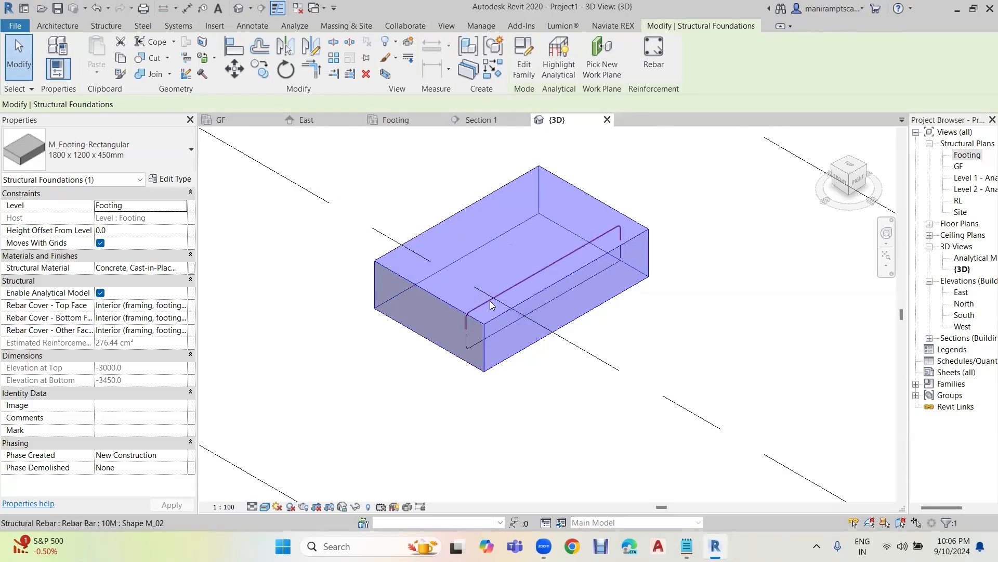
# Step: Set the footing's top bar to a Maximum Spacing layout with 150 mm spacing
pyautogui.click(689, 223)
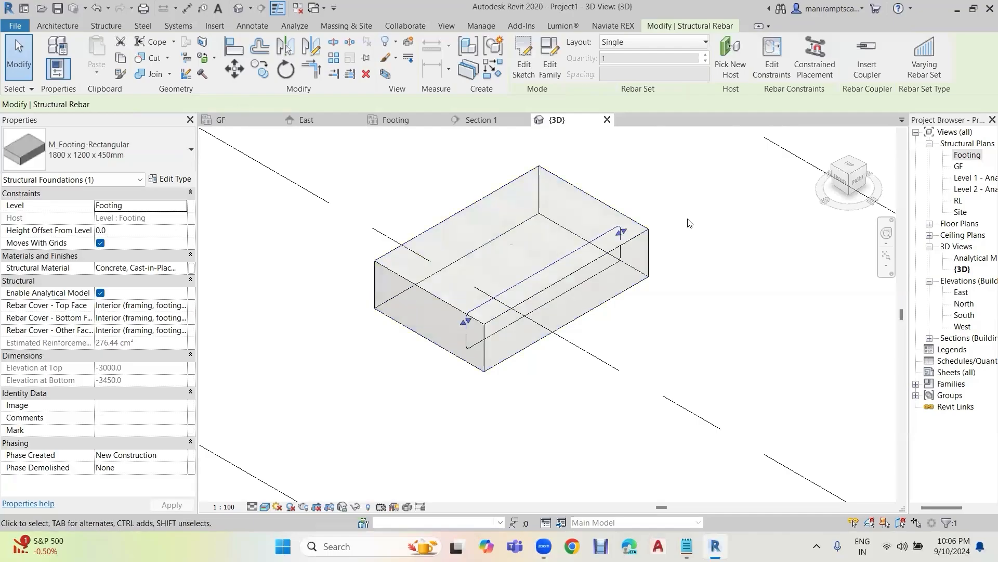
pyautogui.click(645, 47)
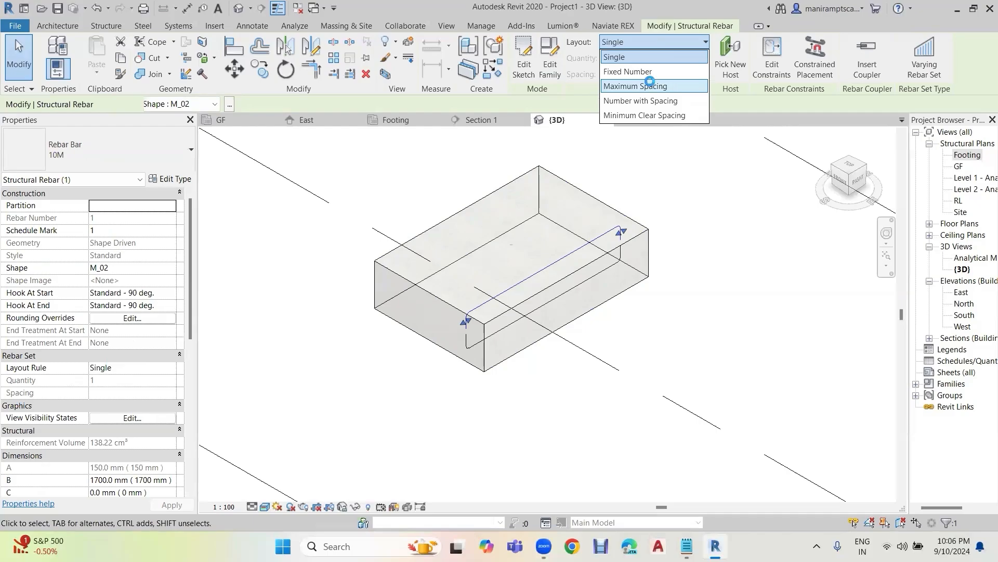
pyautogui.click(651, 86)
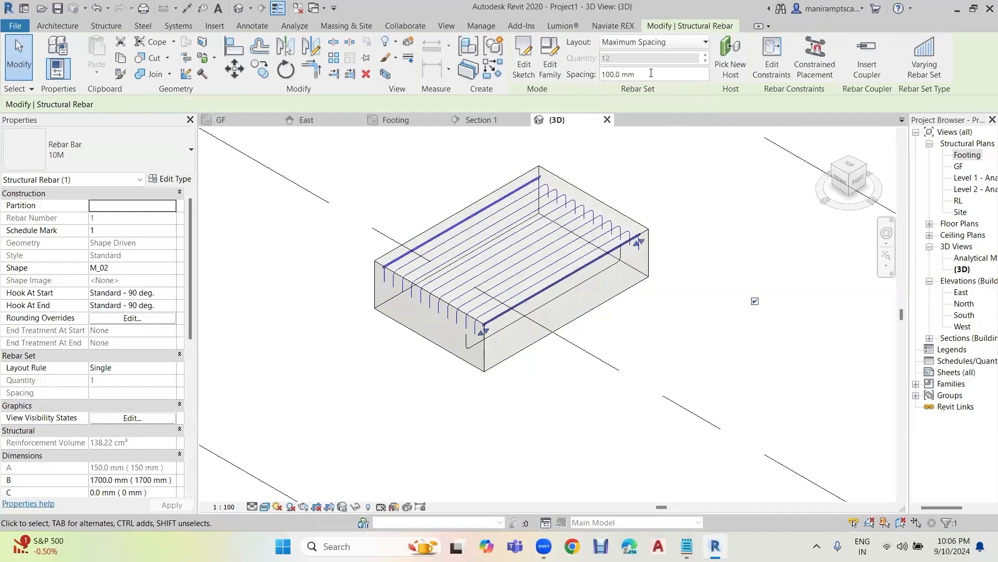
pyautogui.click(648, 71)
pyautogui.write('150')
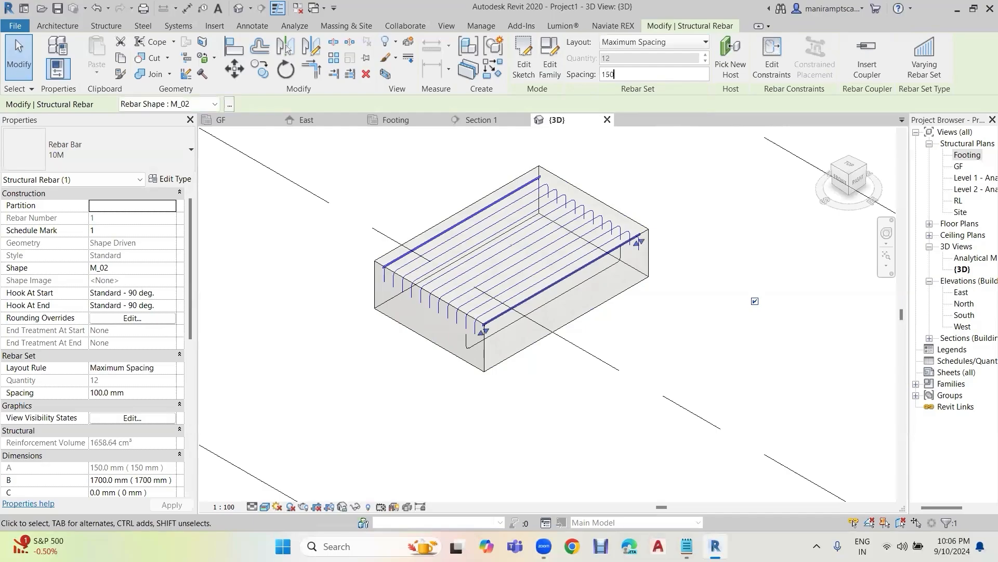
pyautogui.press('Return')
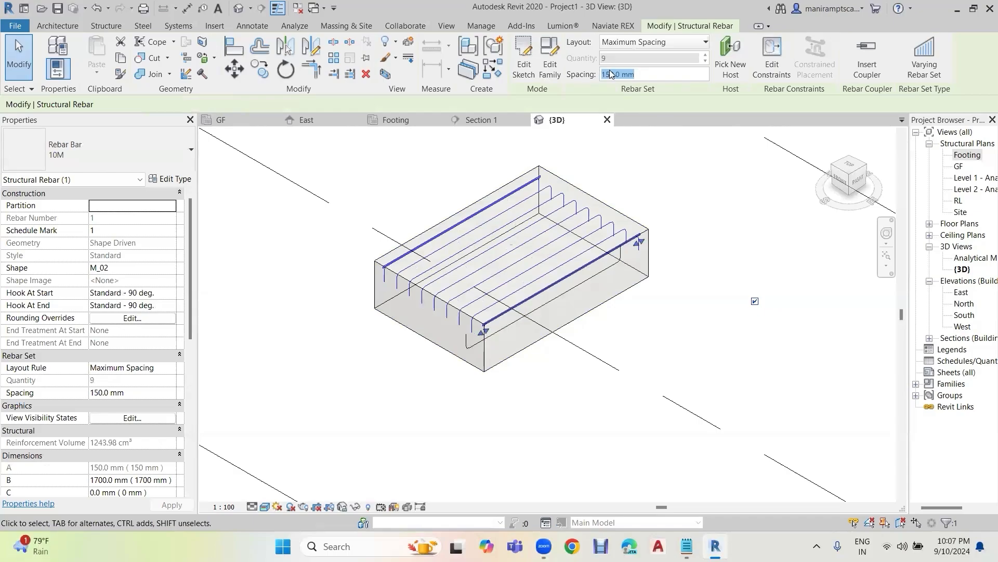
pyautogui.click(720, 209)
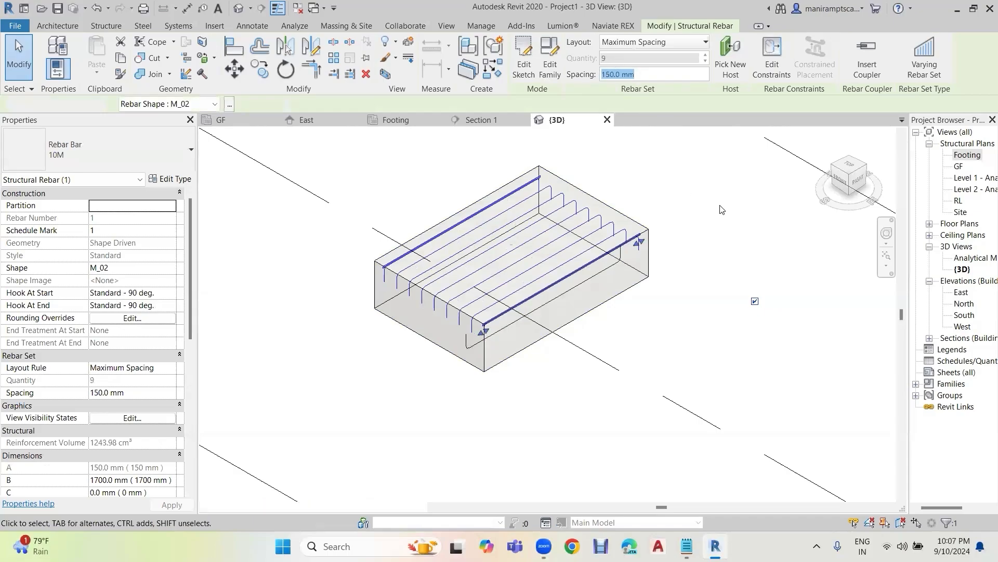
# Step: Set the footing's bottom bar to a Maximum Spacing layout with 150 mm spacing and clear the selection
pyautogui.click(598, 274)
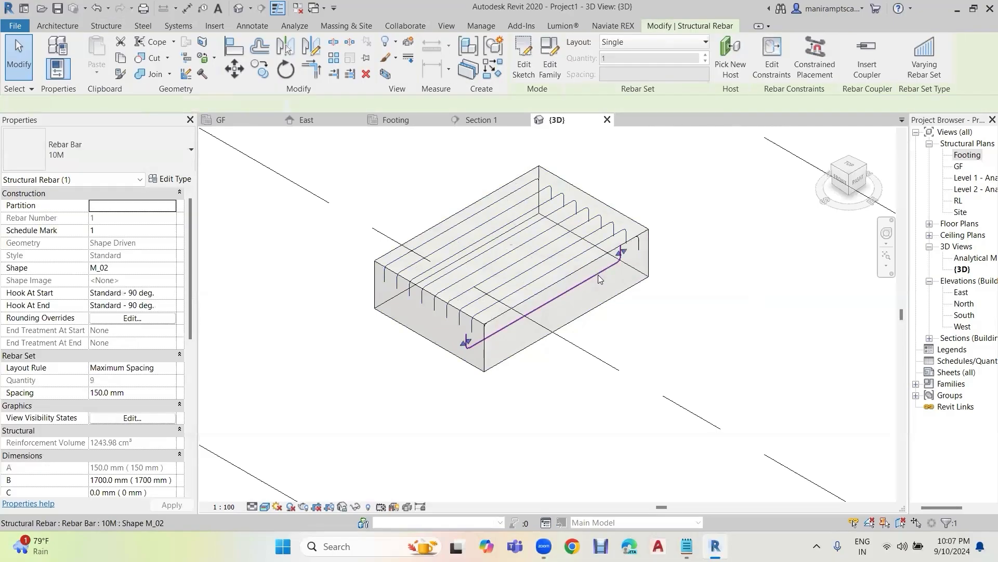
pyautogui.click(645, 42)
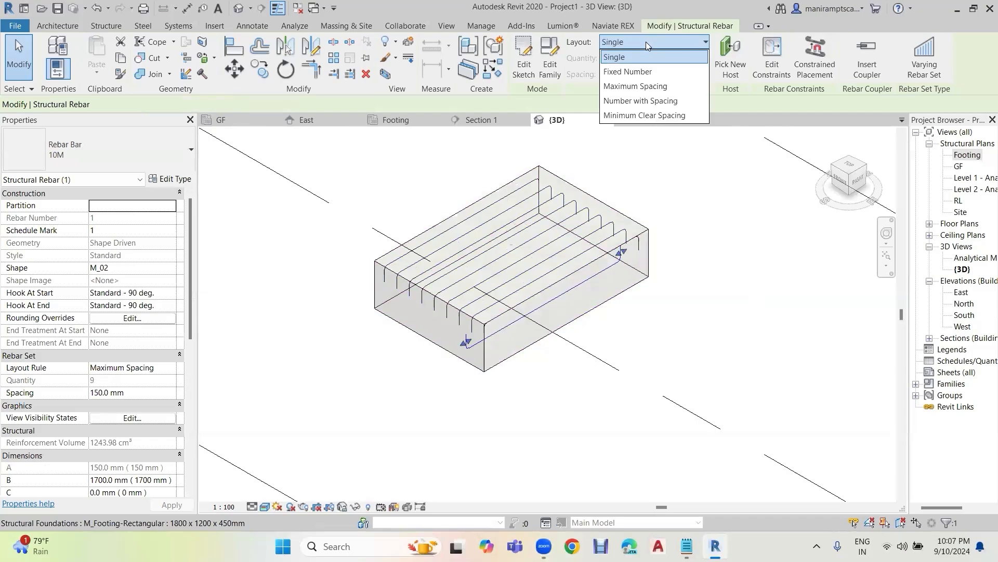
pyautogui.click(651, 86)
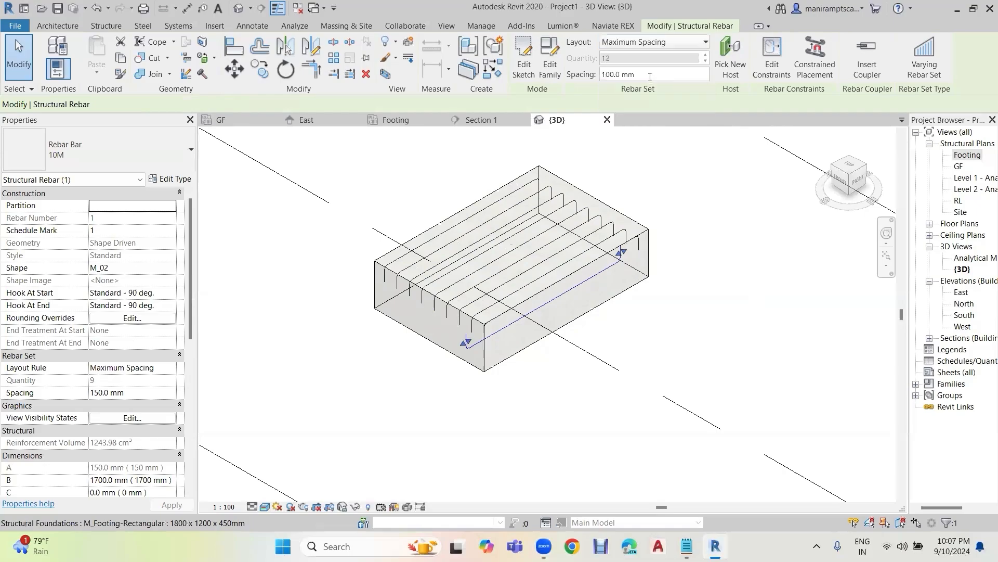
pyautogui.click(650, 77)
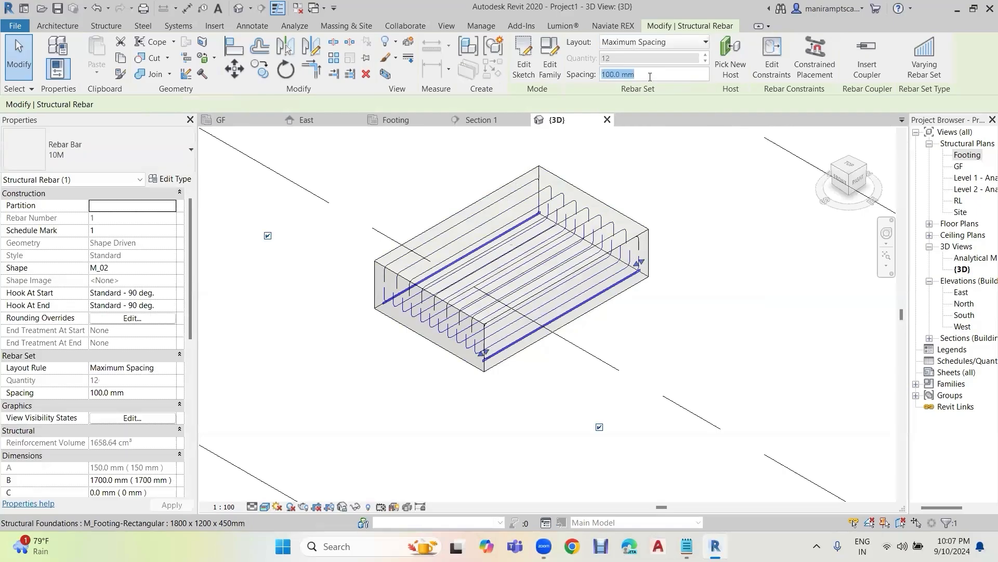
pyautogui.write('150')
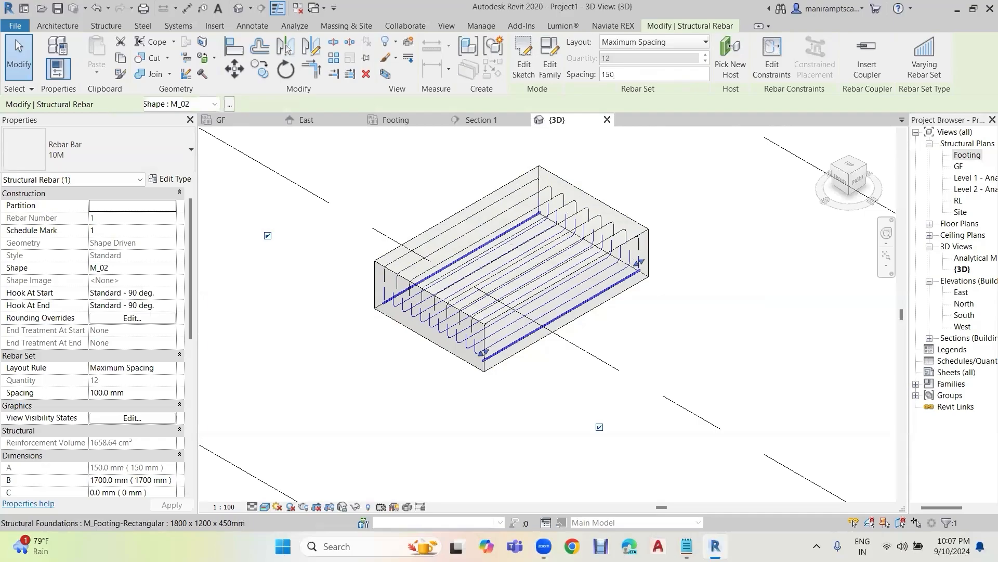
pyautogui.press('Return')
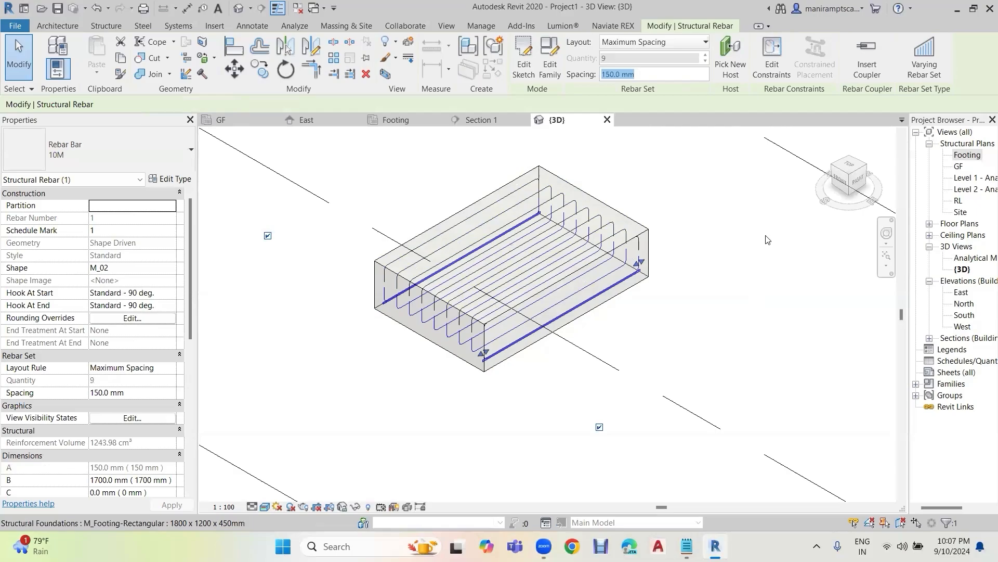
pyautogui.press('Escape')
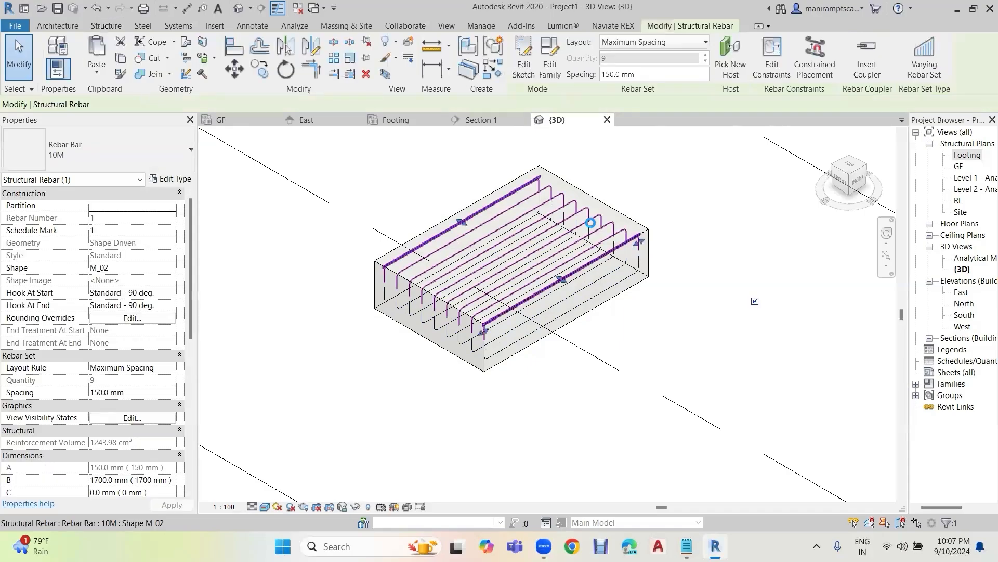
# Step: Override the top rebar set's projection lines by element with the Solid pattern and the colour Red
pyautogui.rightClick(590, 223)
pyautogui.moveTo(656, 277)
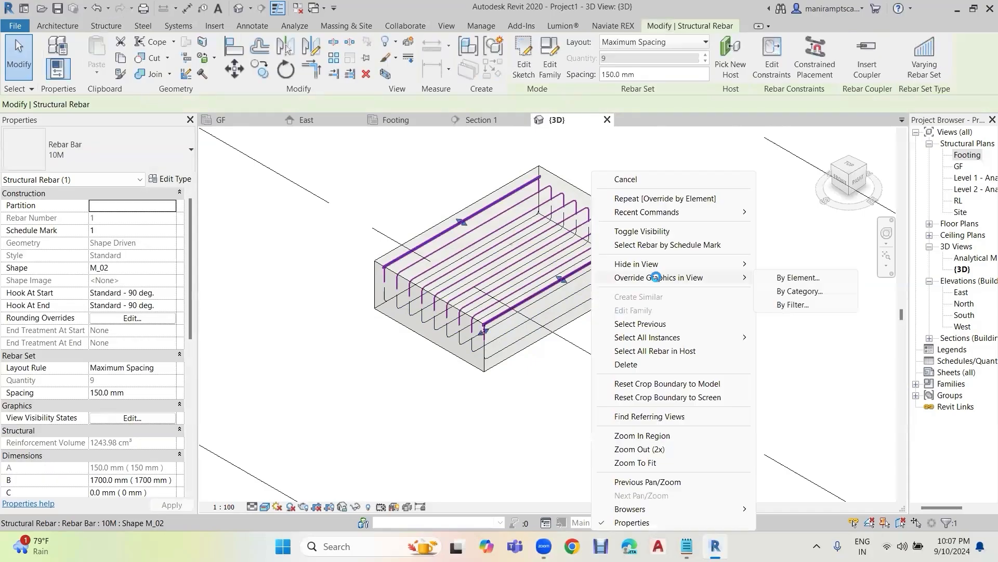
pyautogui.click(799, 278)
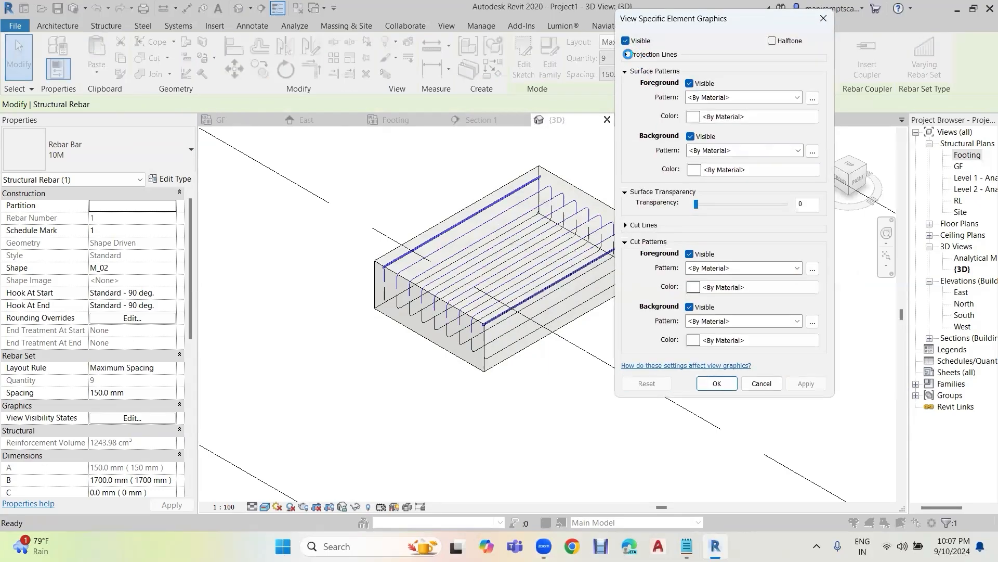
pyautogui.click(625, 54)
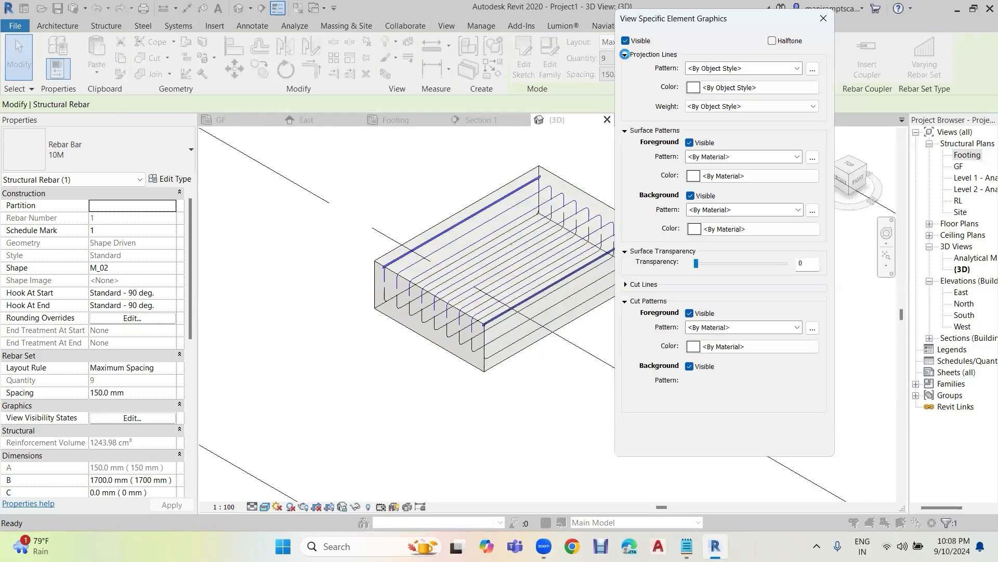
pyautogui.click(730, 68)
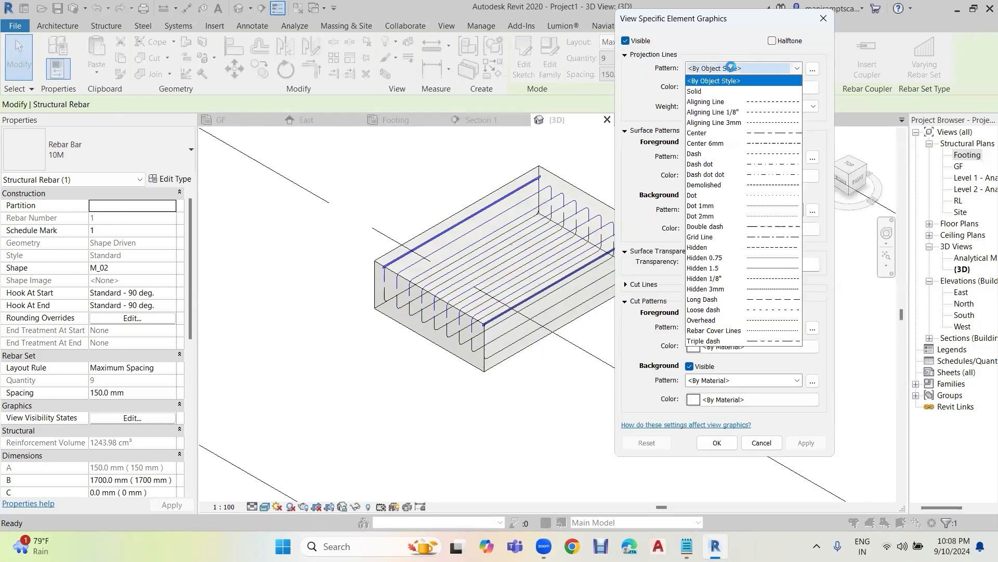
pyautogui.click(721, 92)
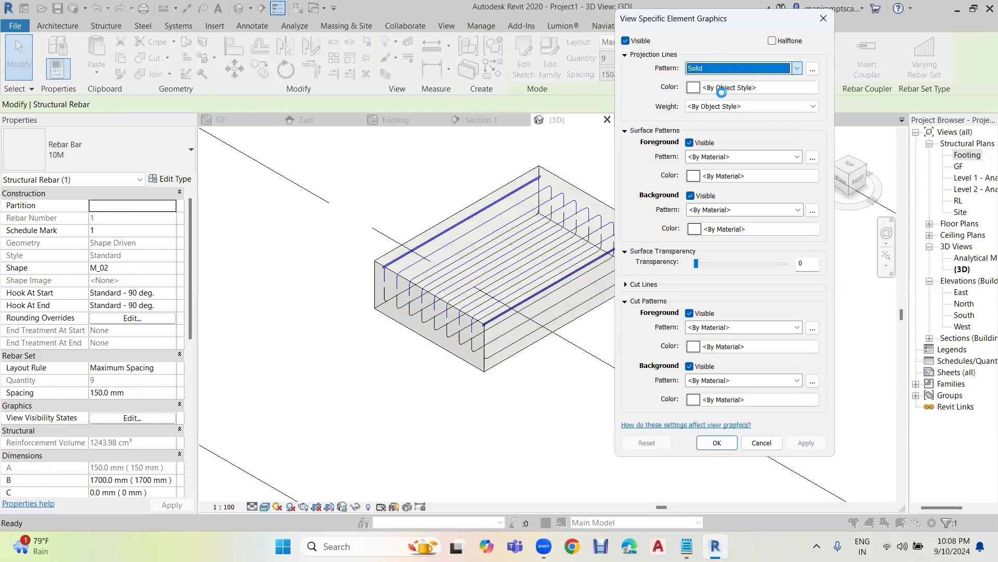
pyautogui.click(723, 89)
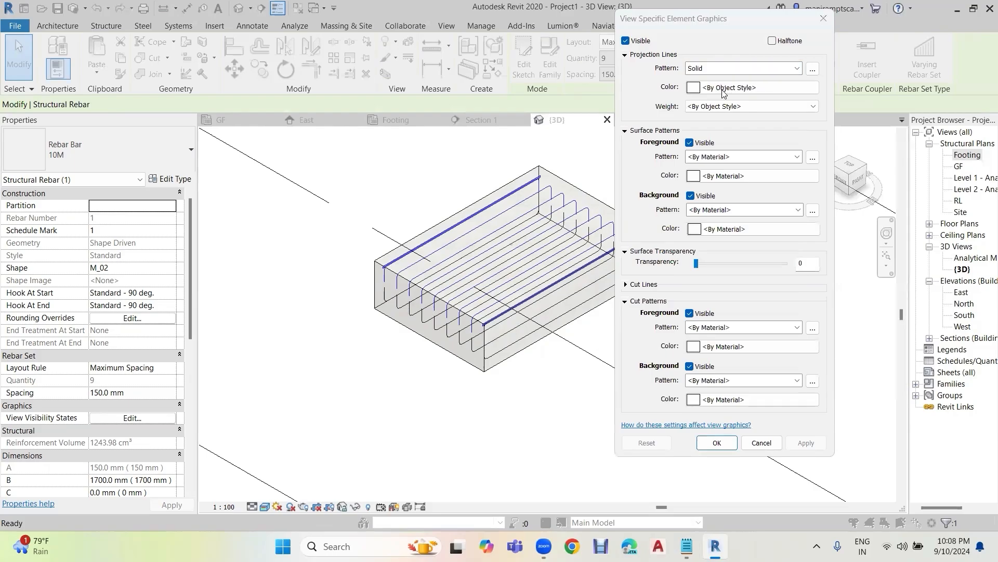
pyautogui.click(598, 159)
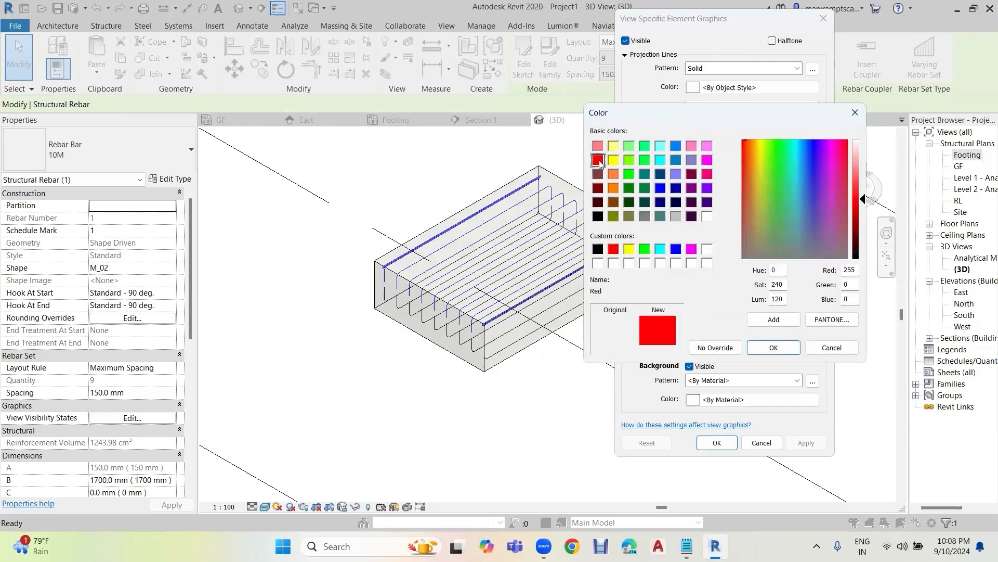
pyautogui.click(774, 348)
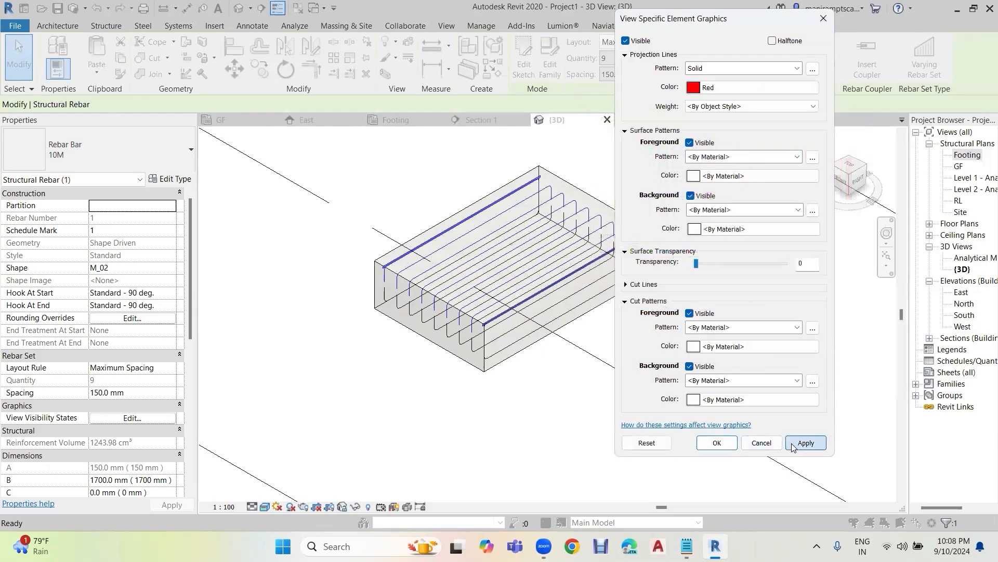
pyautogui.click(805, 443)
pyautogui.click(717, 442)
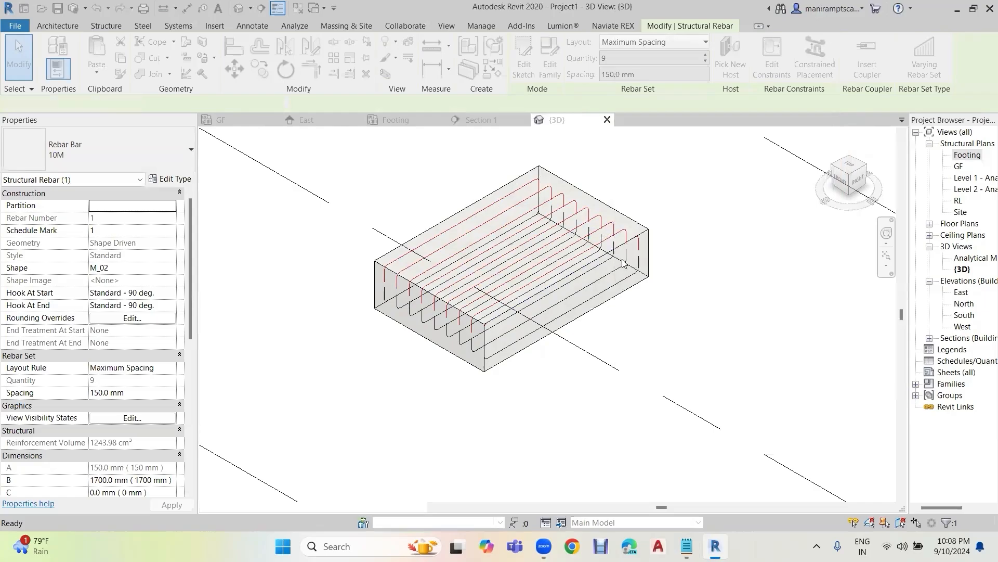
# Step: Turn off Thin Lines to display the real line weights and deselect the top rebar set
pyautogui.click(277, 9)
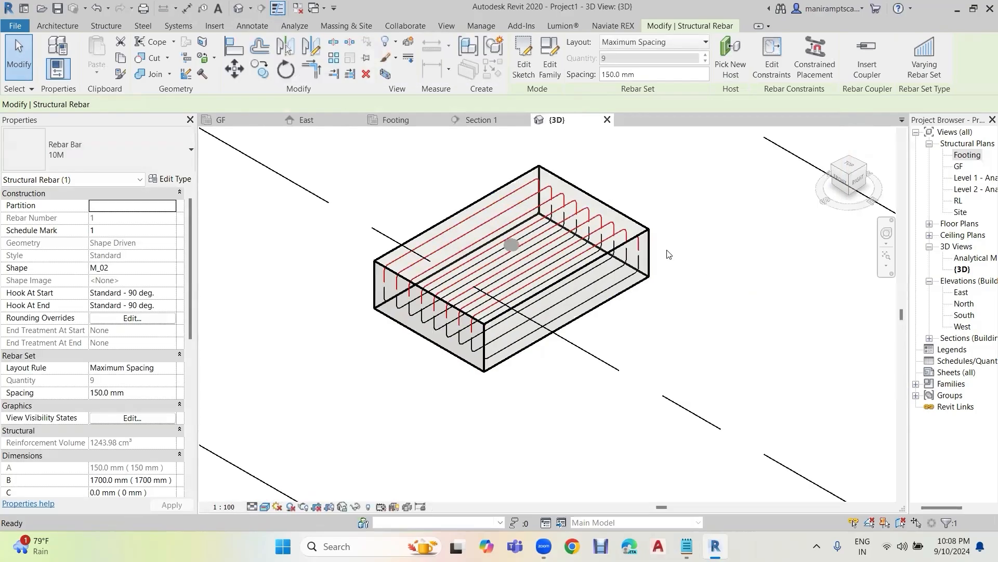
pyautogui.scroll(3, 669, 254)
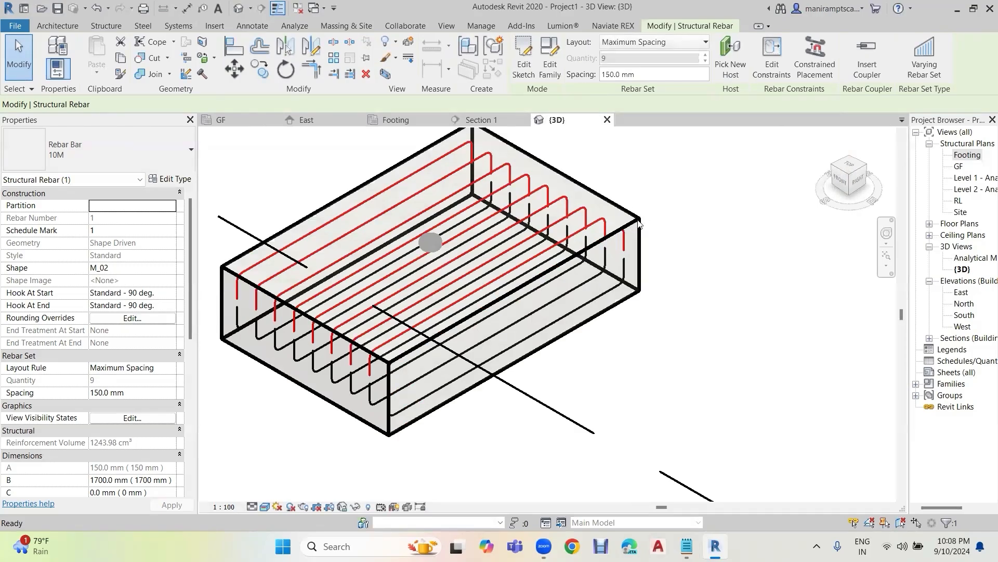
pyautogui.rightClick(639, 223)
pyautogui.press('Escape')
pyautogui.press('Escape')
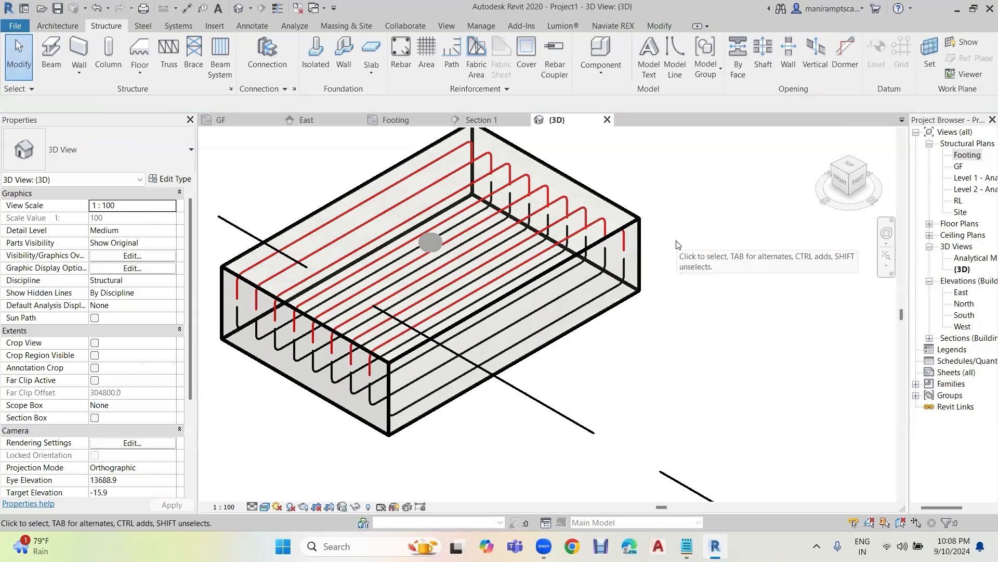
# Step: Override the footing's projection line pattern by element in the 3D view, setting it to Solid
pyautogui.scroll(-1, 674, 245)
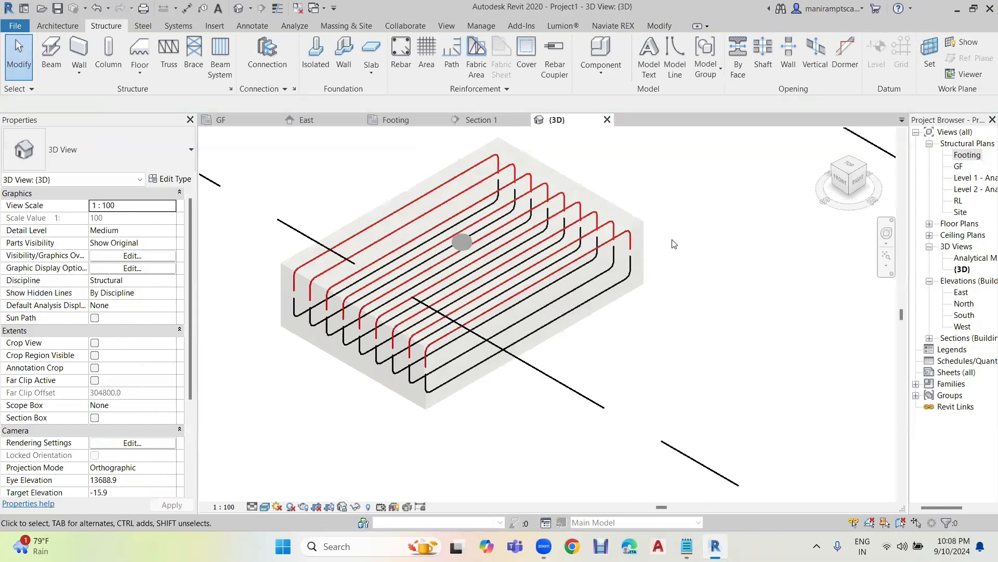
pyautogui.click(646, 226)
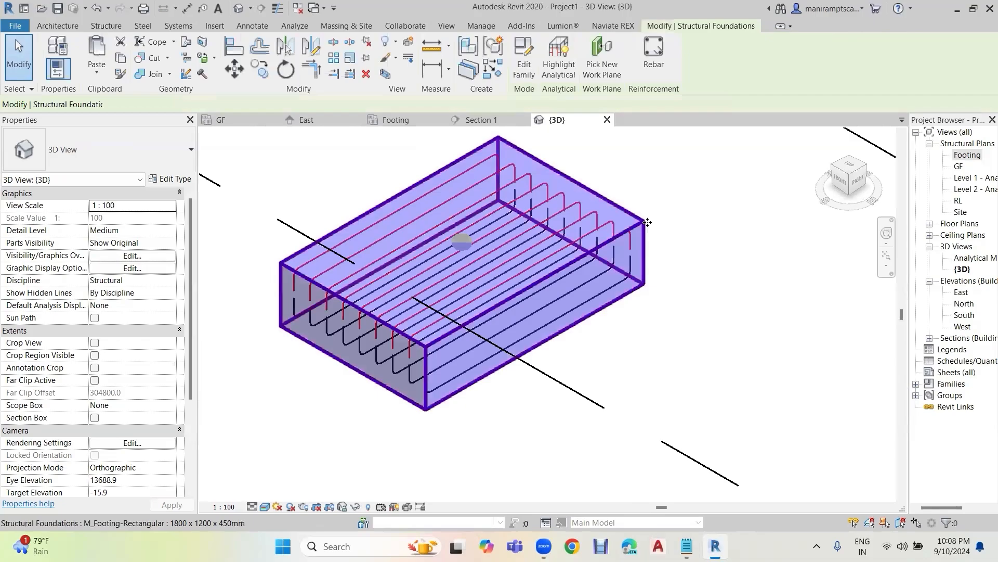
pyautogui.rightClick(649, 229)
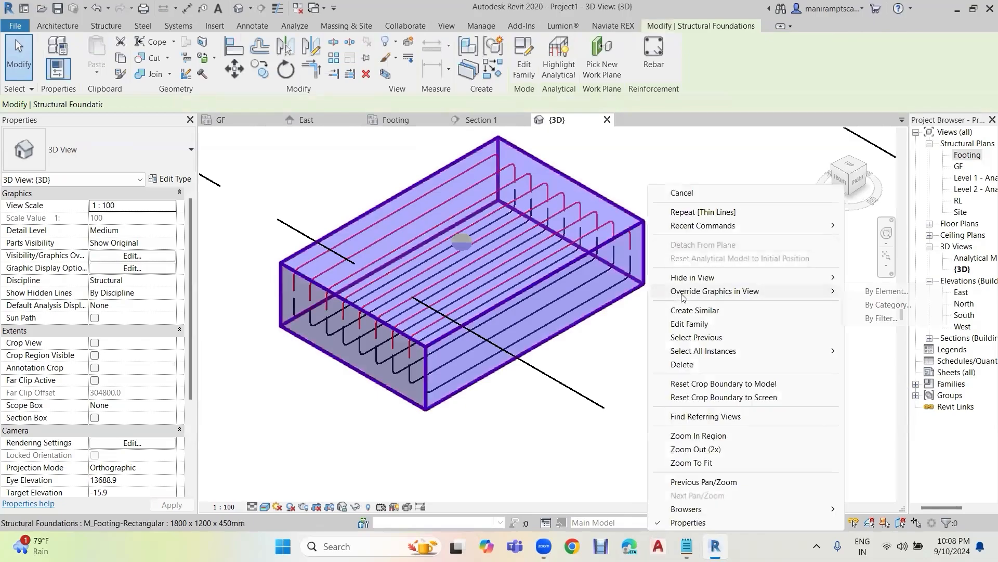
pyautogui.moveTo(686, 292)
pyautogui.click(891, 297)
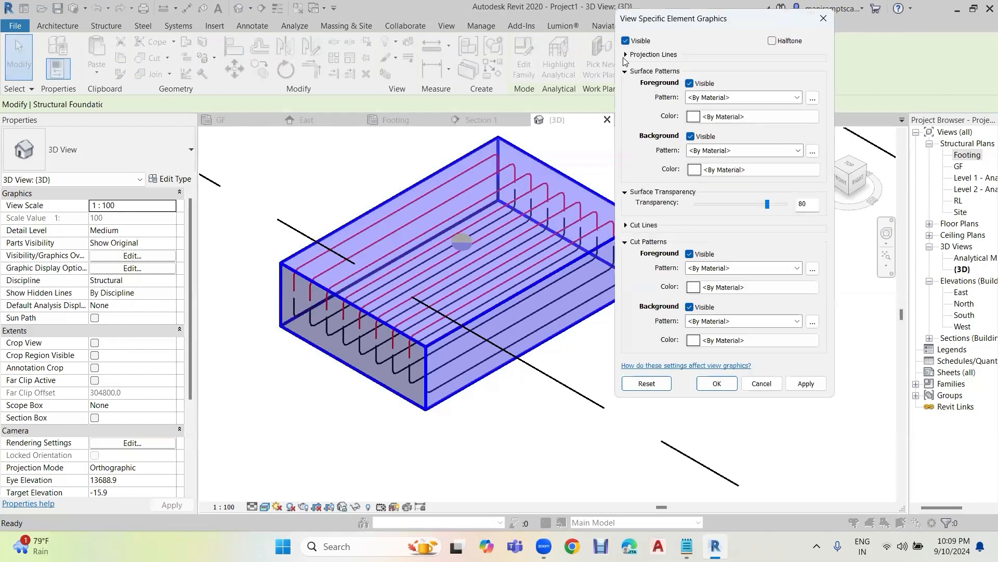
pyautogui.click(624, 54)
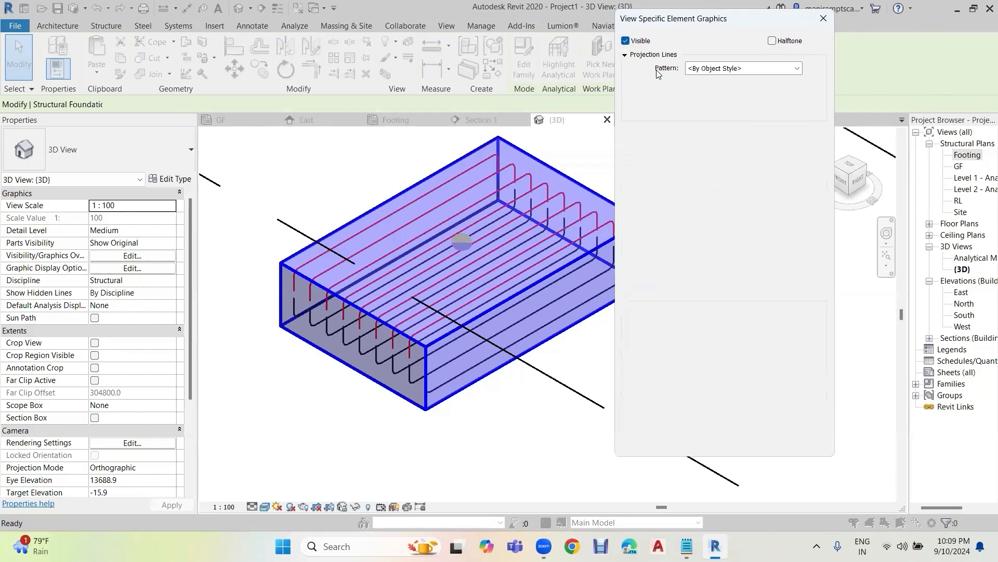
pyautogui.click(714, 70)
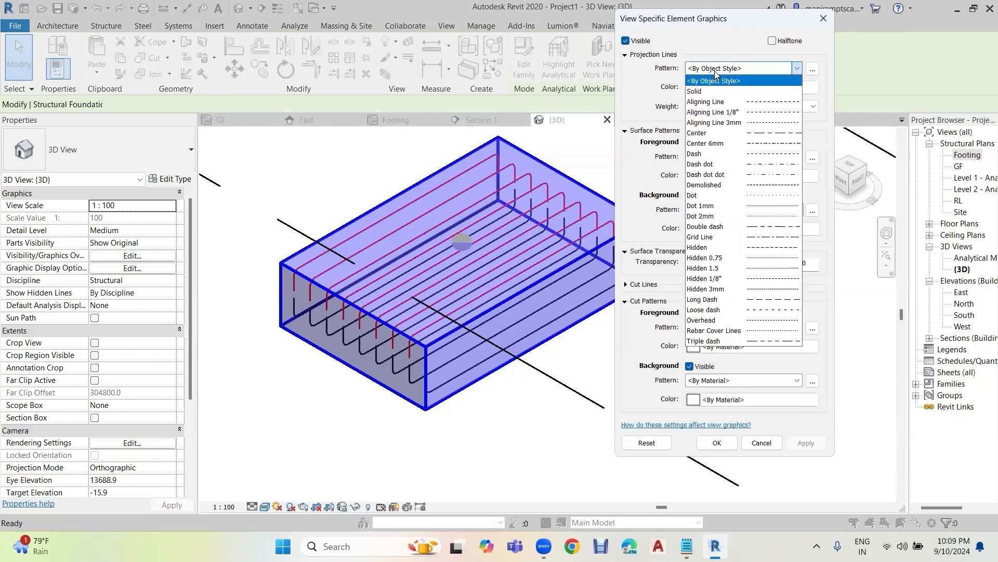
pyautogui.click(694, 91)
# Step: Set the footing's projection line colour to RGB 000-128-255, apply the override and clear the selection
pyautogui.click(706, 88)
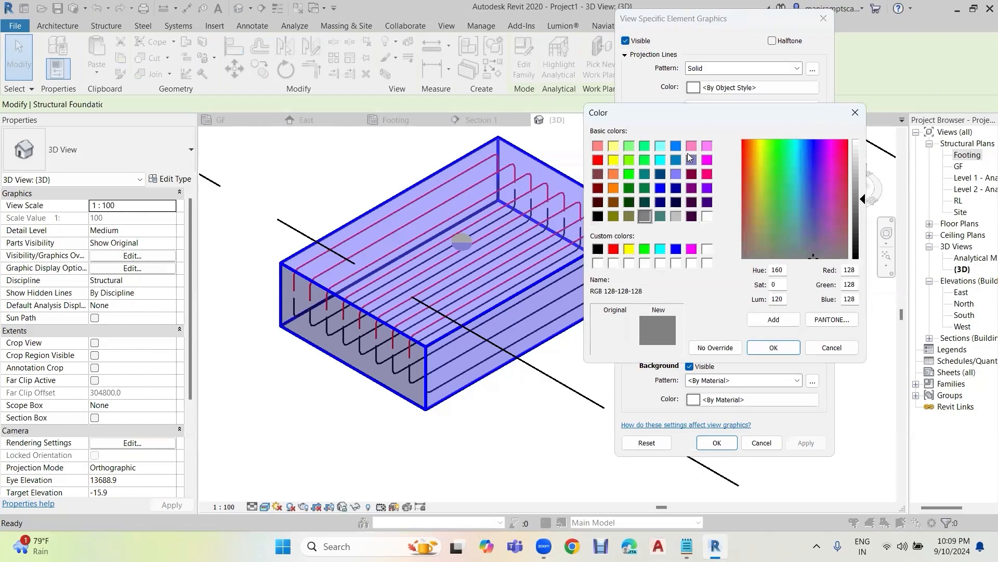
pyautogui.click(692, 147)
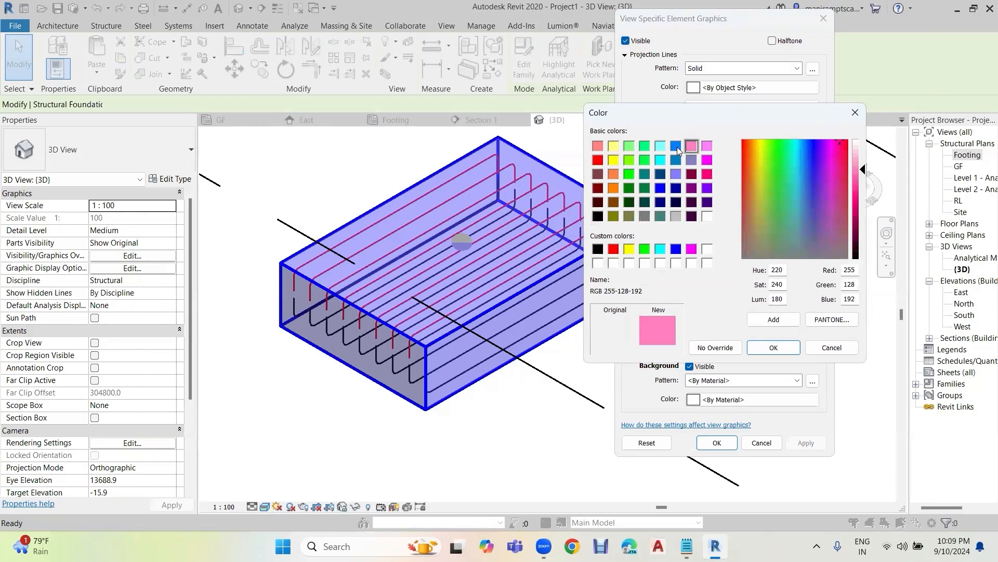
pyautogui.click(676, 146)
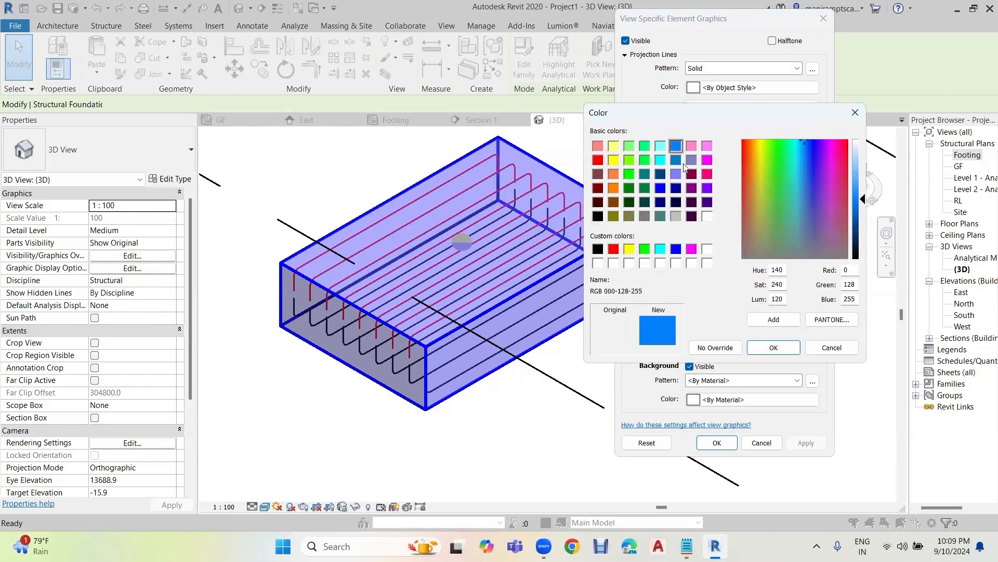
pyautogui.click(775, 352)
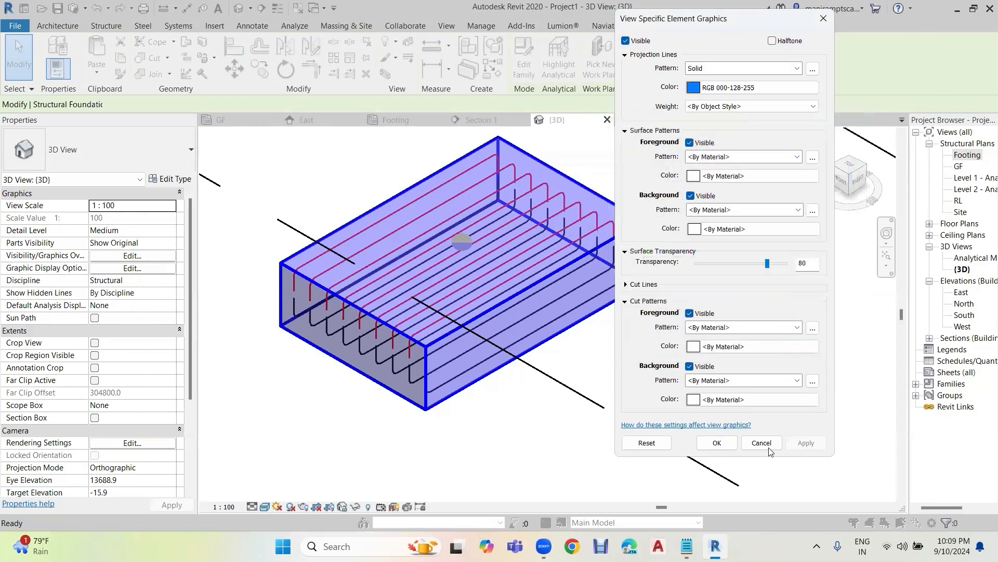
pyautogui.click(717, 443)
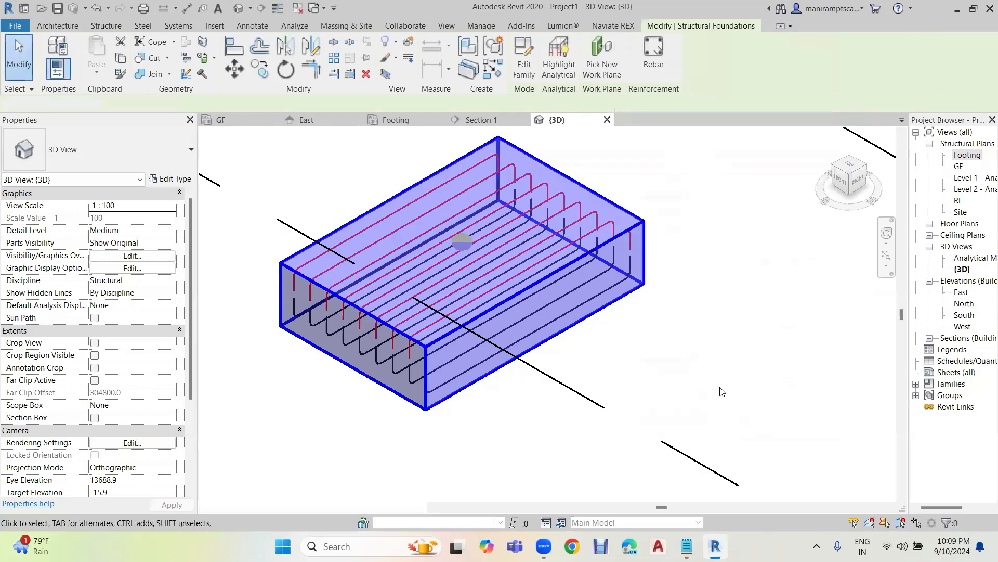
pyautogui.click(718, 390)
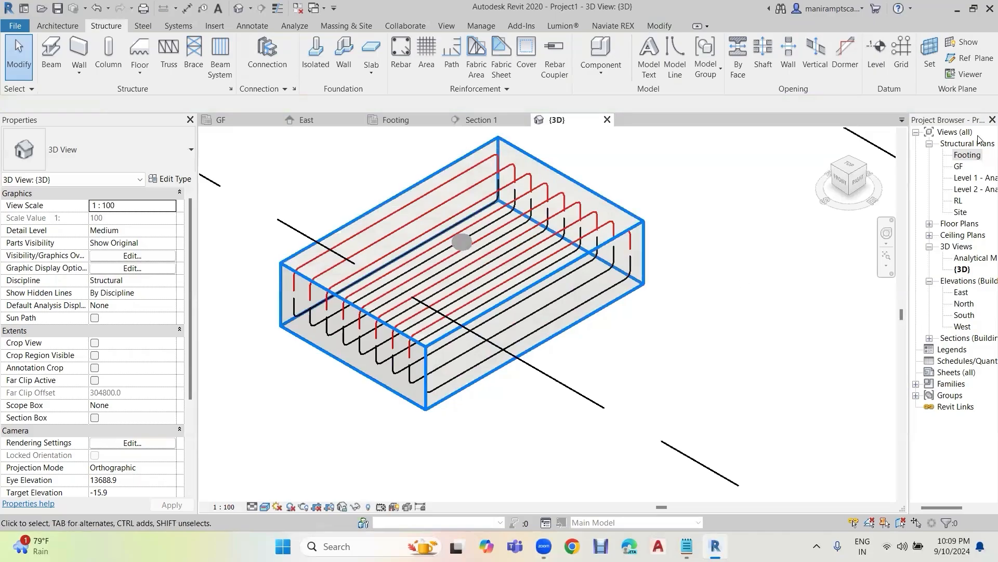
# Step: Open the Footing structural plan
pyautogui.doubleClick(968, 155)
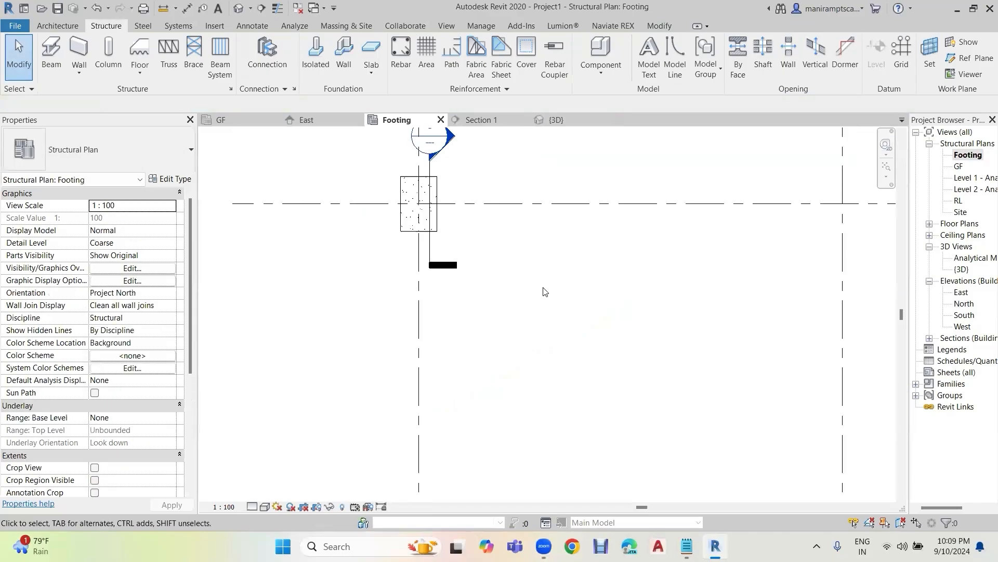
# Step: Try a horizontal section through the footing just below the horizontal grid line, facing up the plan, and undo it
pyautogui.click(261, 9)
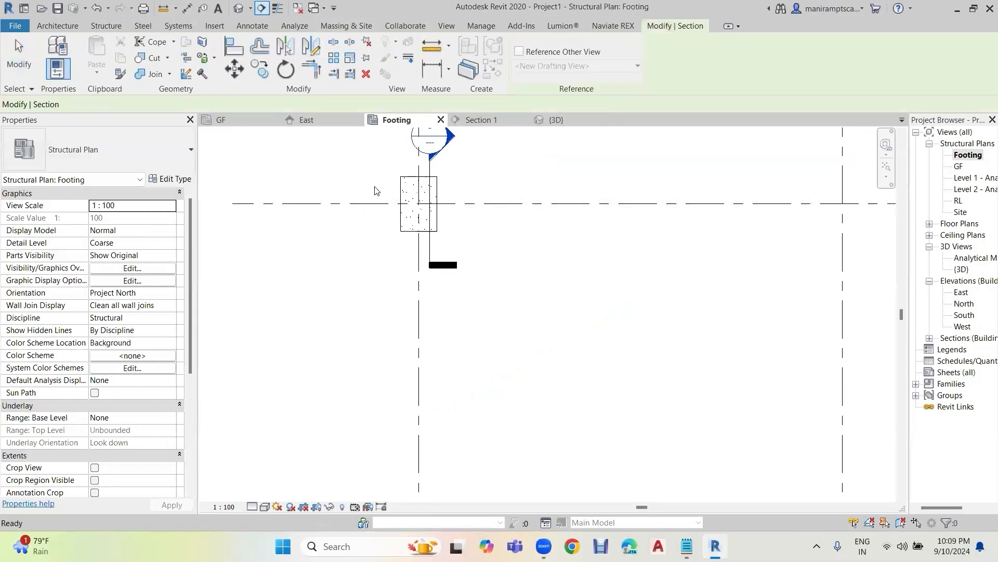
pyautogui.click(369, 217)
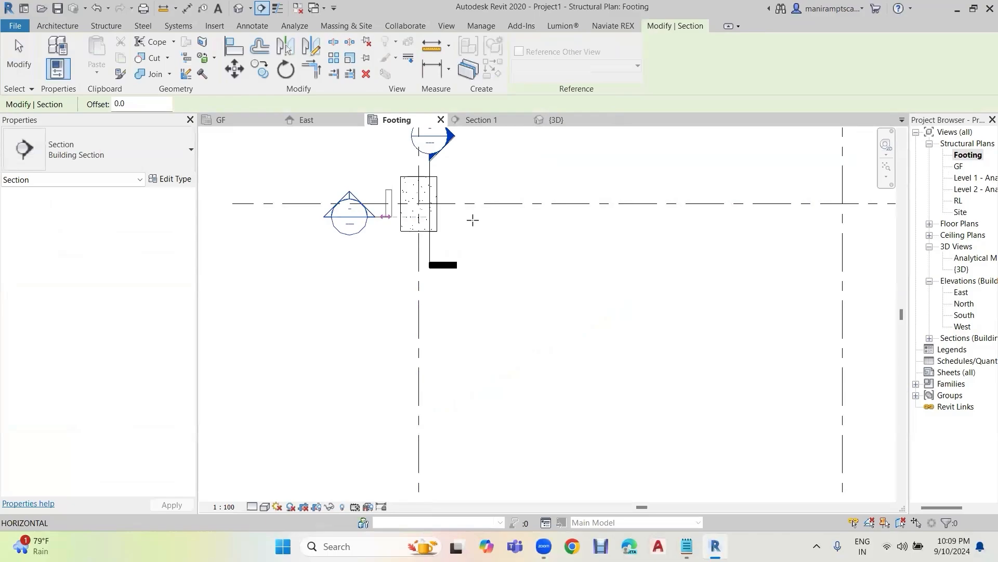
pyautogui.click(476, 216)
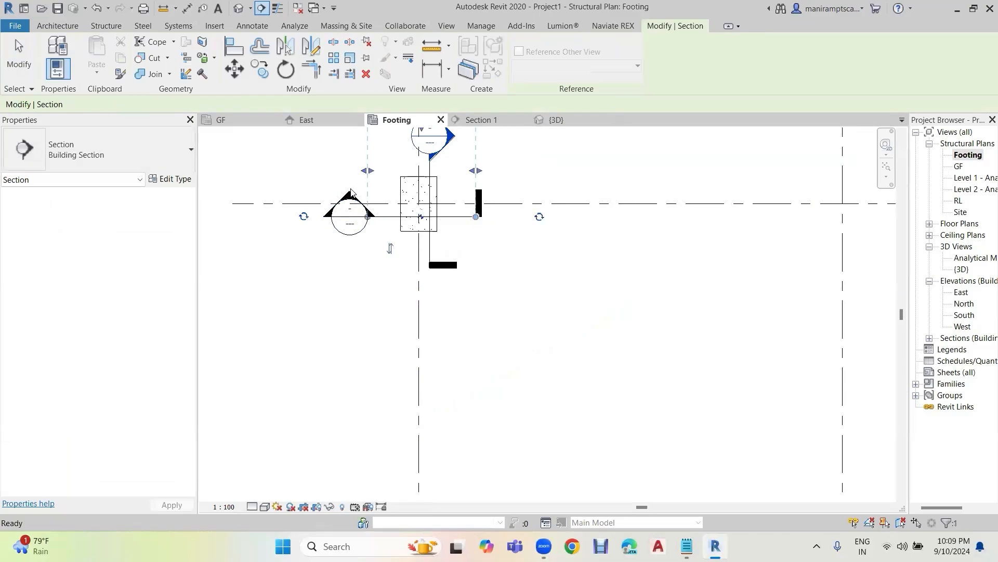
pyautogui.press('Escape')
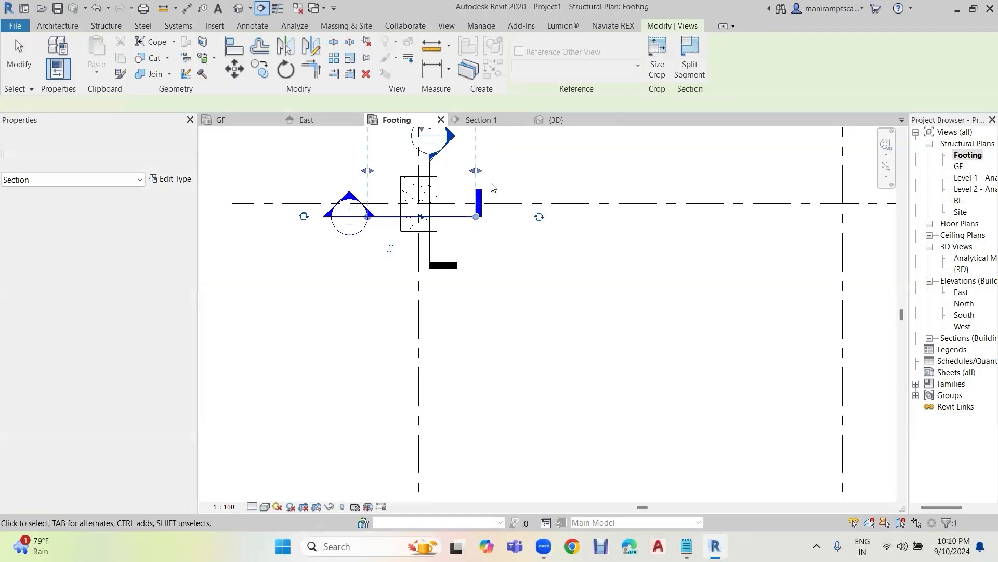
pyautogui.scroll(-2, 483, 174)
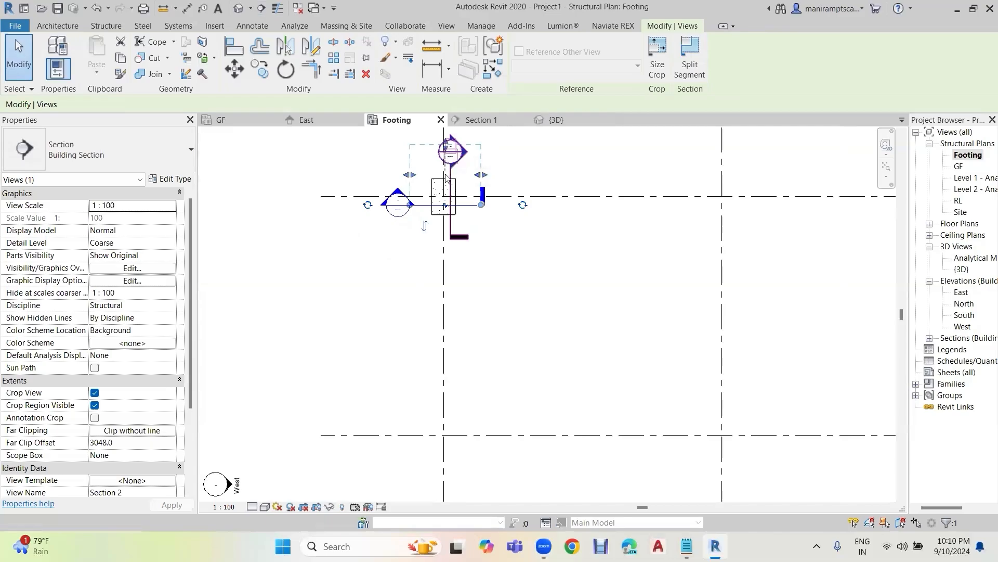
pyautogui.click(512, 146)
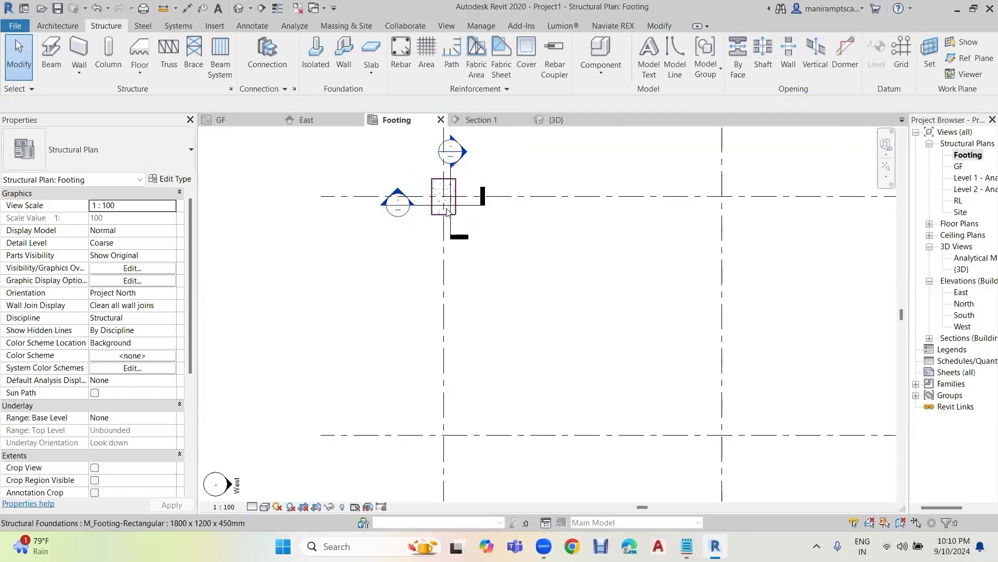
pyautogui.click(424, 210)
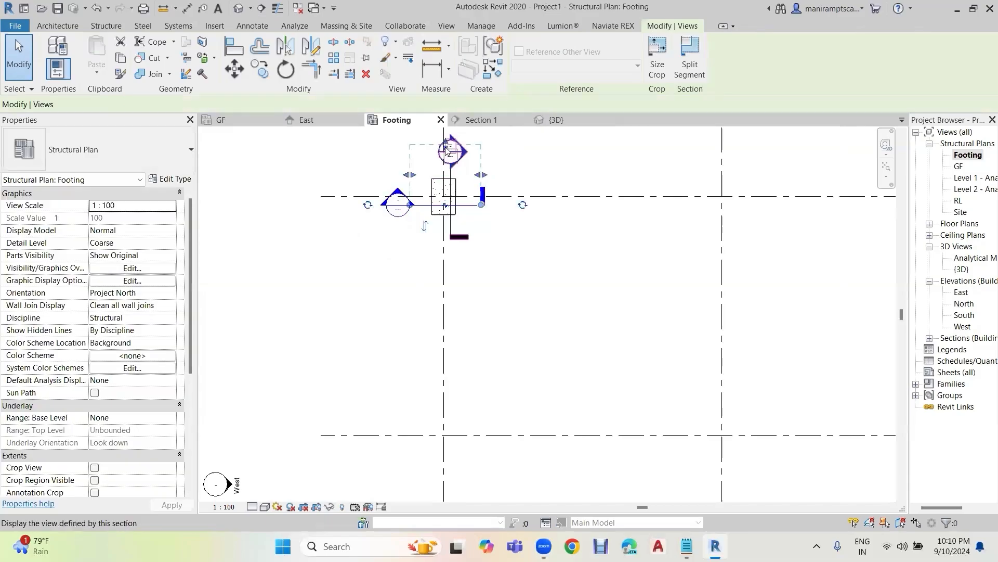
pyautogui.click(447, 152)
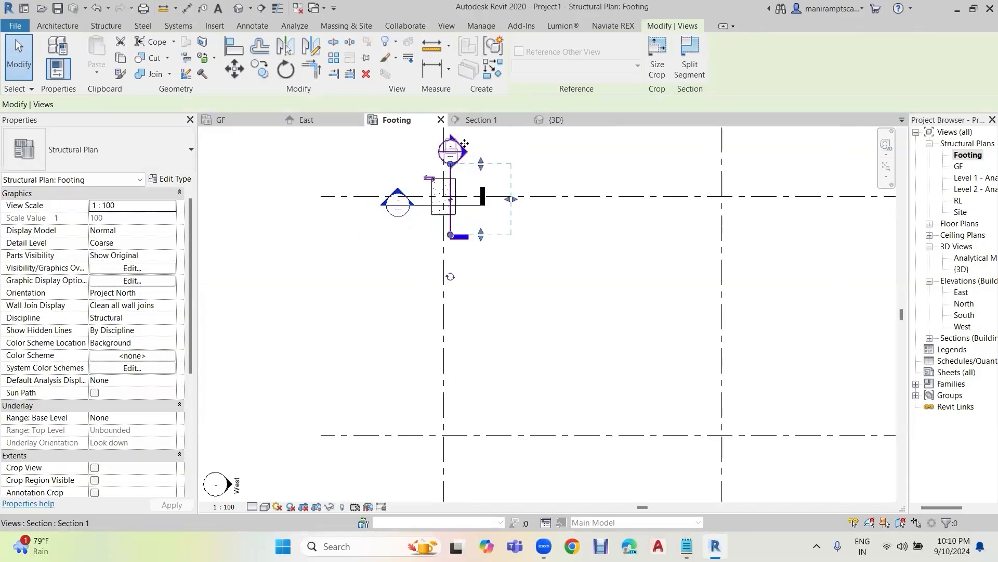
pyautogui.scroll(2, 465, 143)
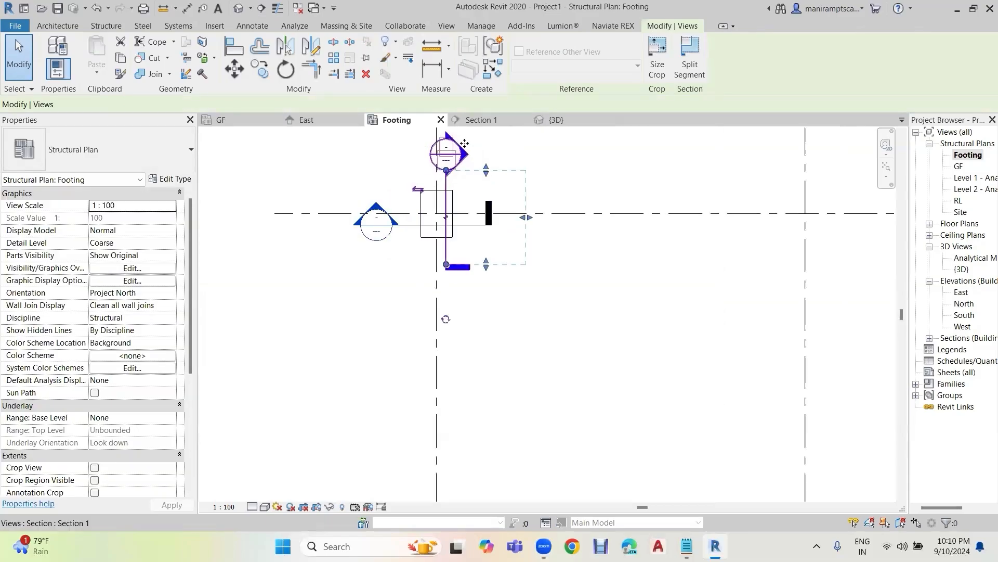
pyautogui.click(445, 214)
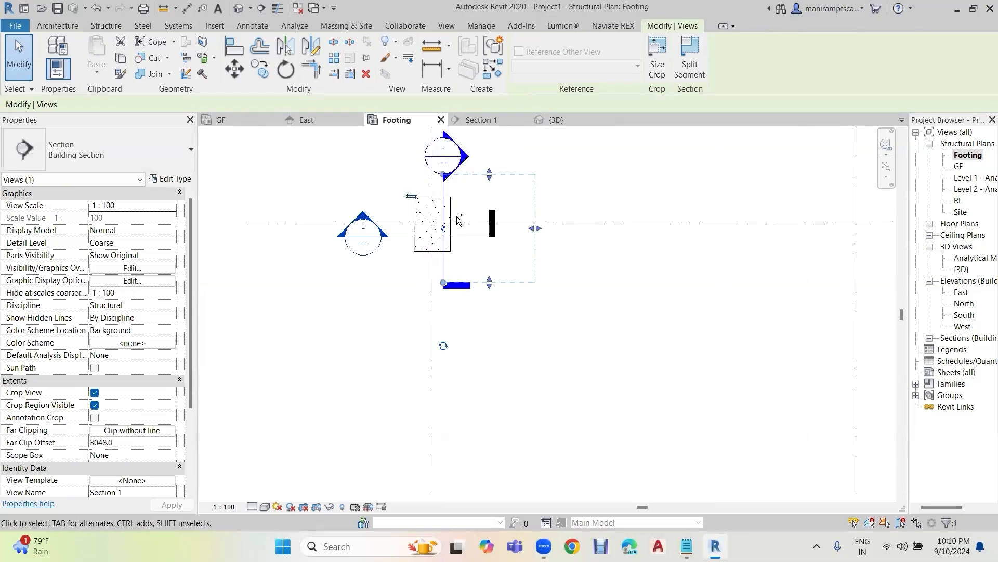
pyautogui.hotkey('ctrl', 'z')
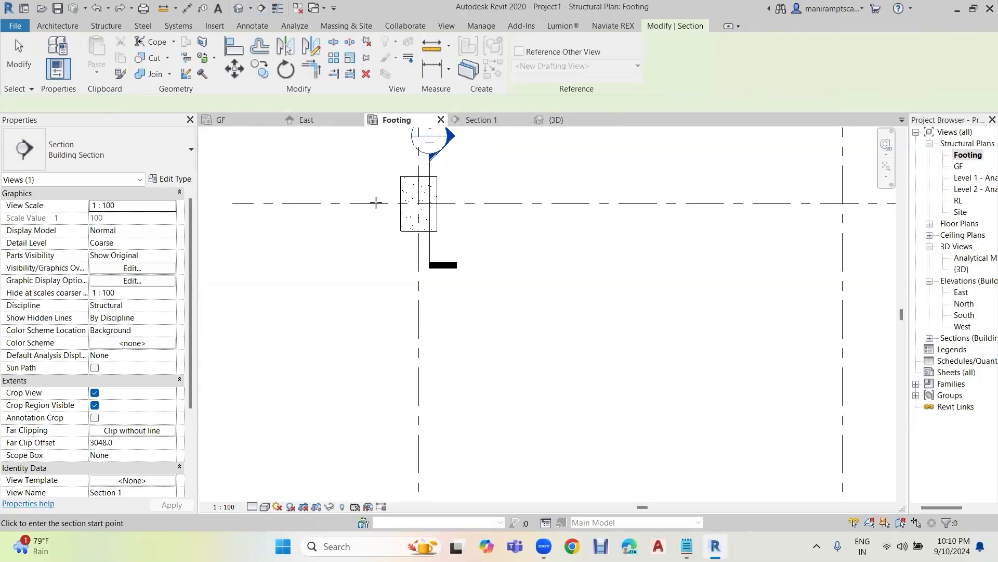
# Step: Draw a horizontal section through the footing above the grid line, facing down the plan, and open its section view
pyautogui.click(452, 202)
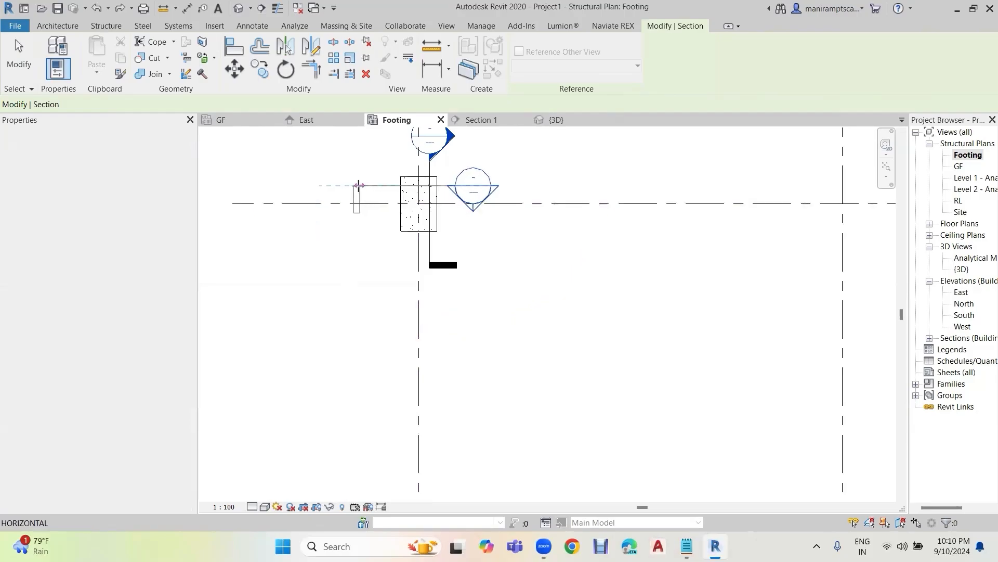
pyautogui.click(358, 185)
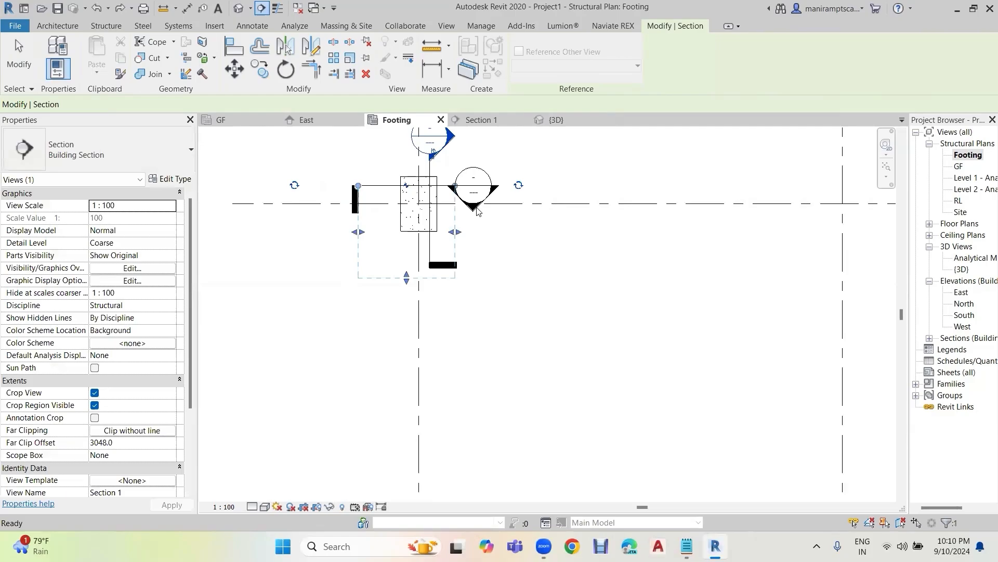
pyautogui.press('Escape')
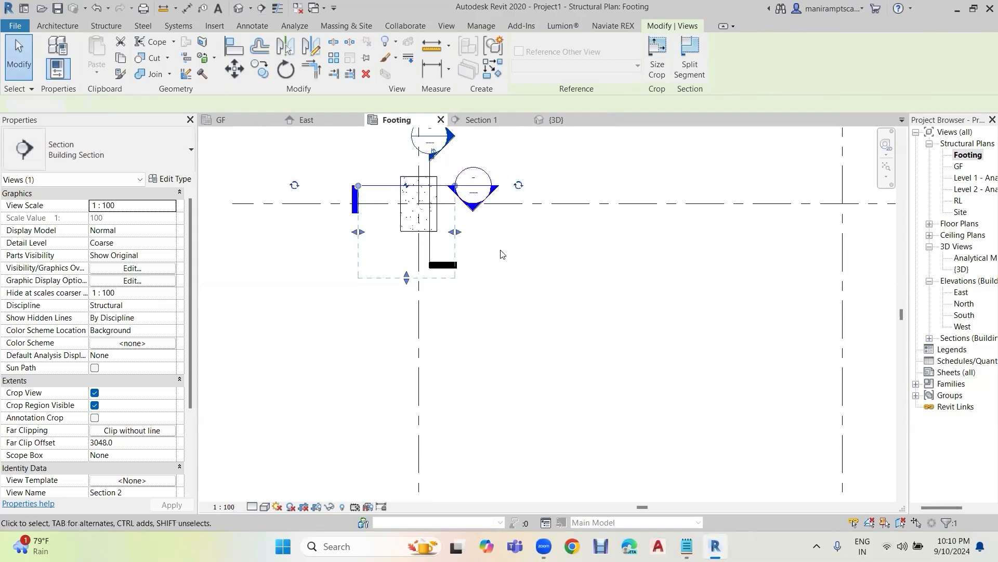
pyautogui.press('Escape')
pyautogui.doubleClick(475, 214)
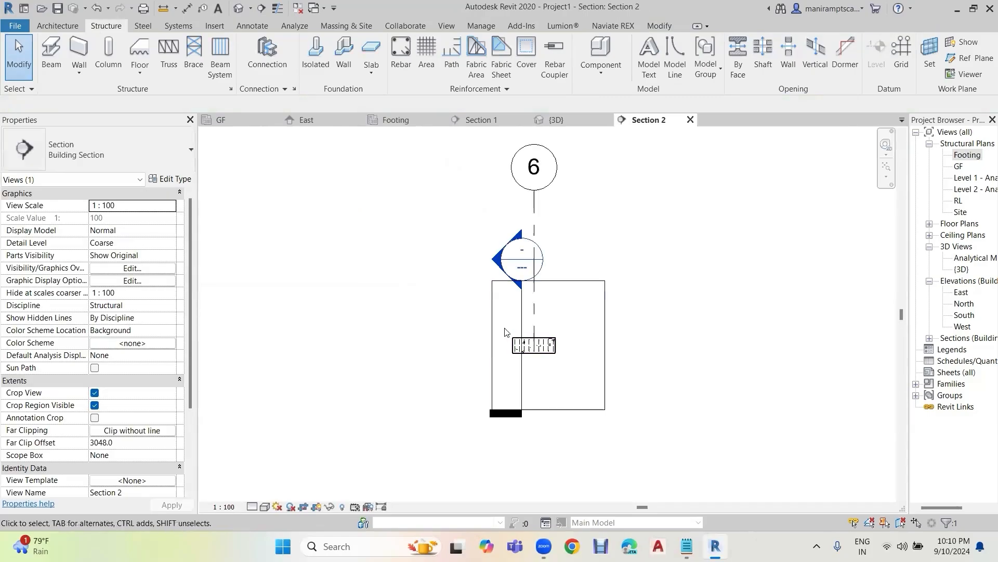
# Step: Hide the crossing section marker and grid 6 by element in the Section 2 view
pyautogui.click(518, 319)
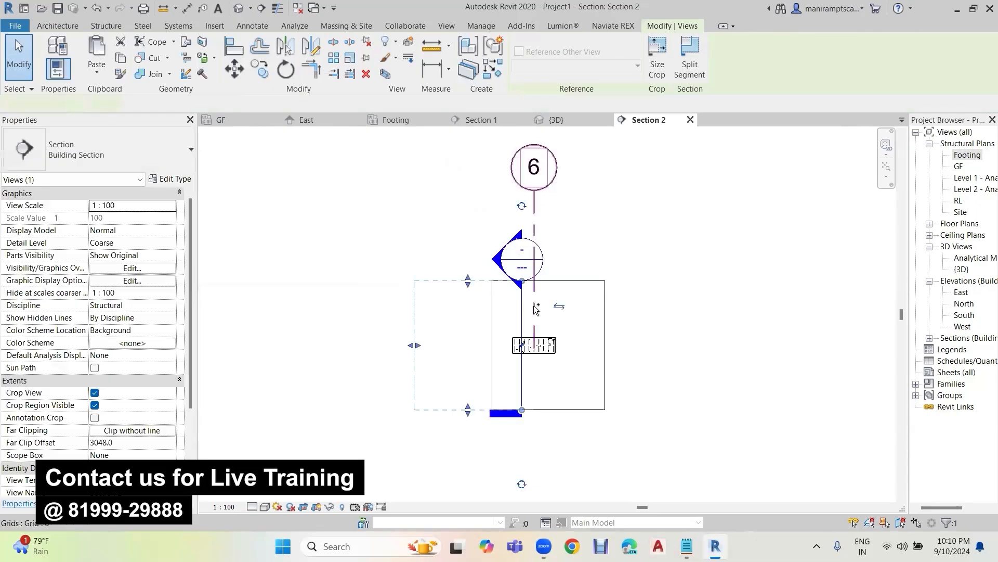
pyautogui.keyDown('ctrl'); pyautogui.click(536, 309); pyautogui.keyUp('ctrl')
pyautogui.rightClick(536, 309)
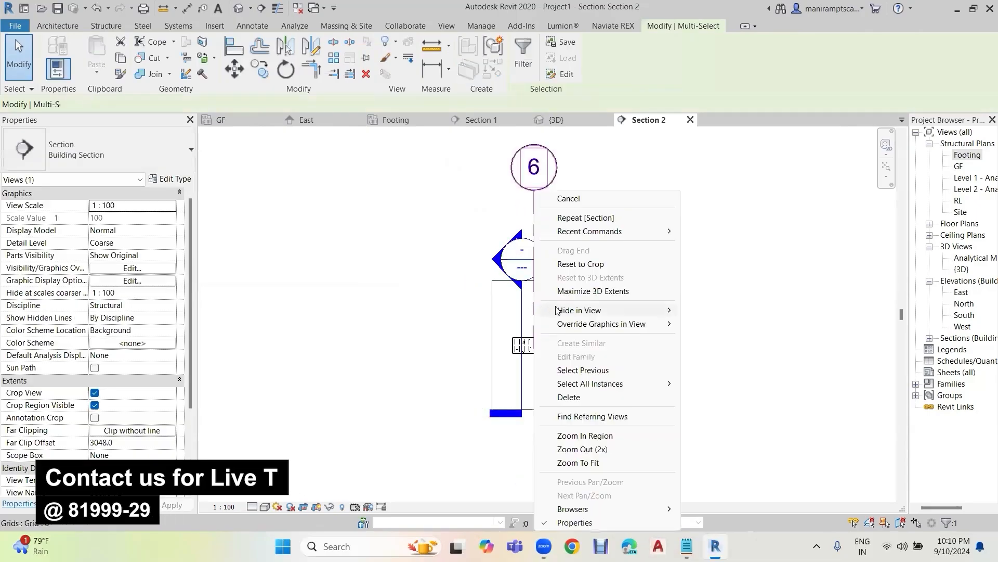
pyautogui.moveTo(650, 310)
pyautogui.click(754, 311)
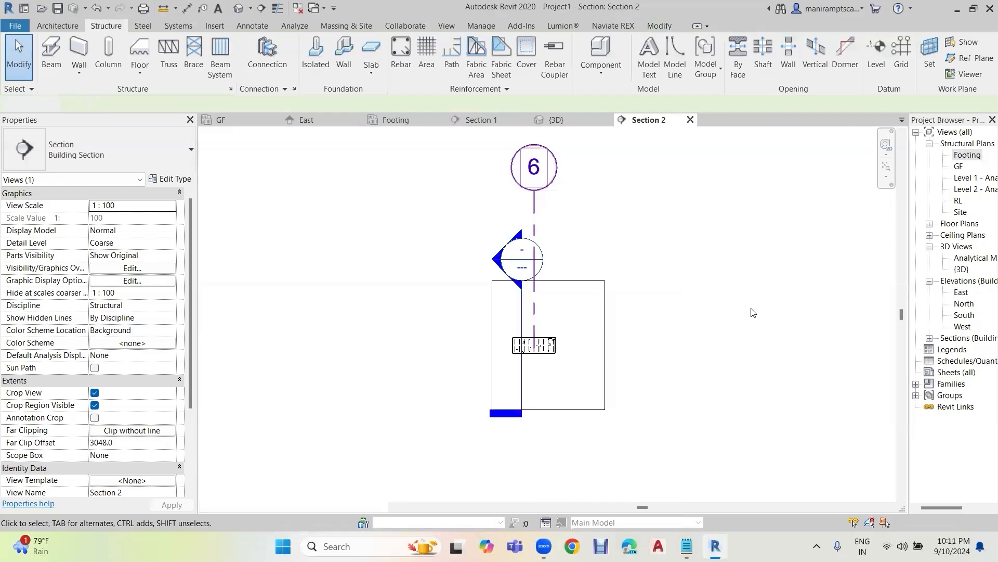
# Step: Turn on thin lines in Section 2 and check the footing's rebar cover setting
pyautogui.scroll(2, 532, 364)
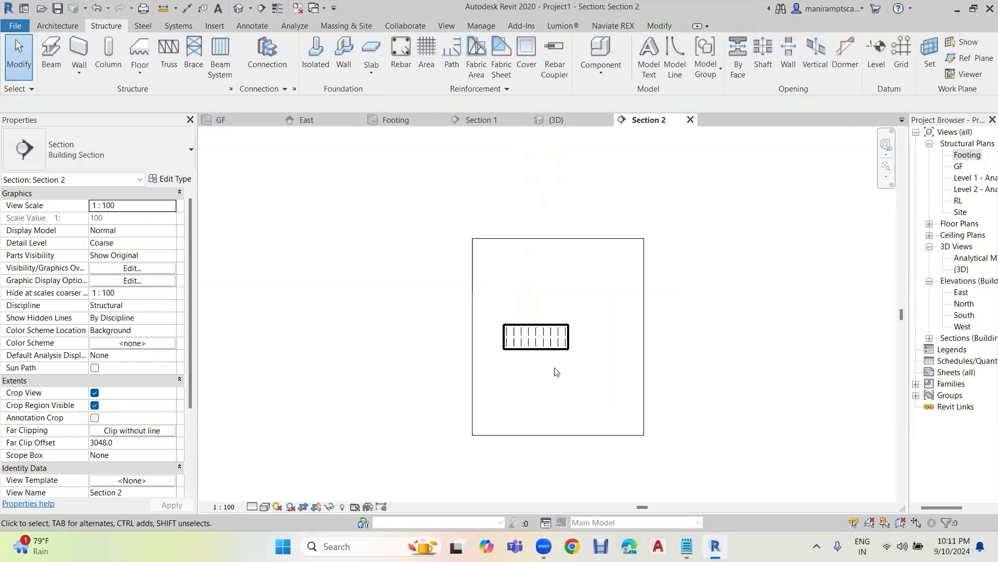
pyautogui.scroll(3, 554, 370)
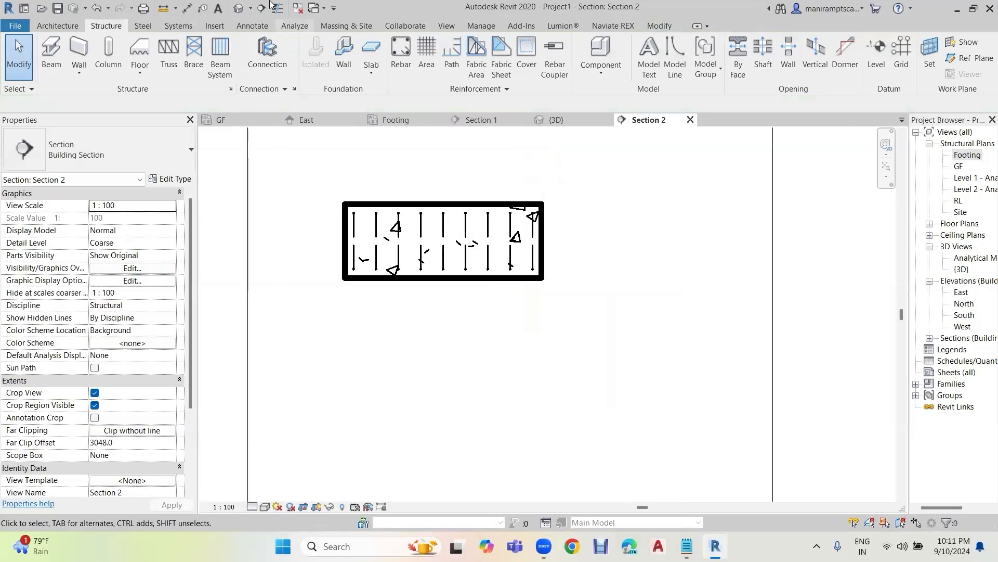
pyautogui.click(277, 8)
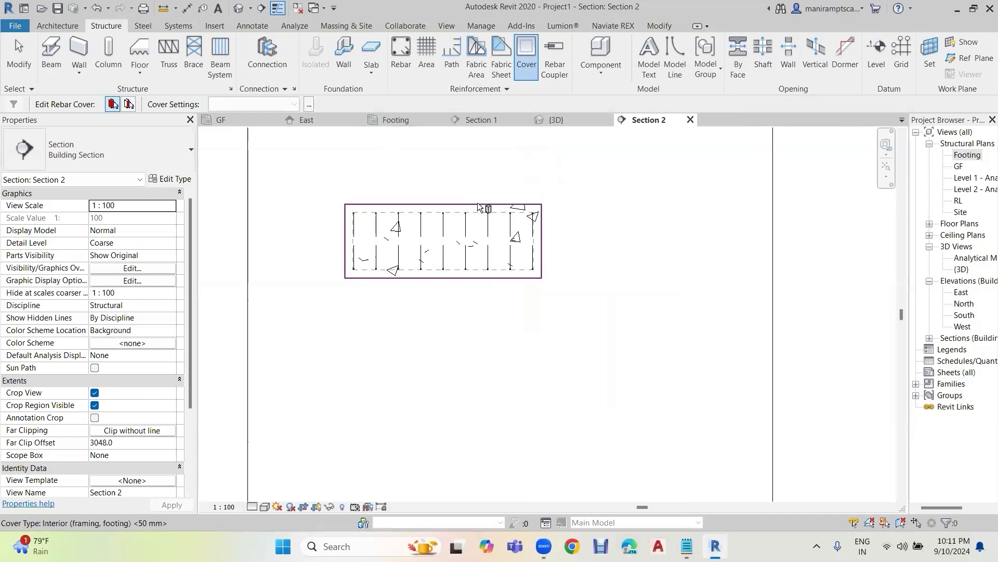
pyautogui.click(468, 210)
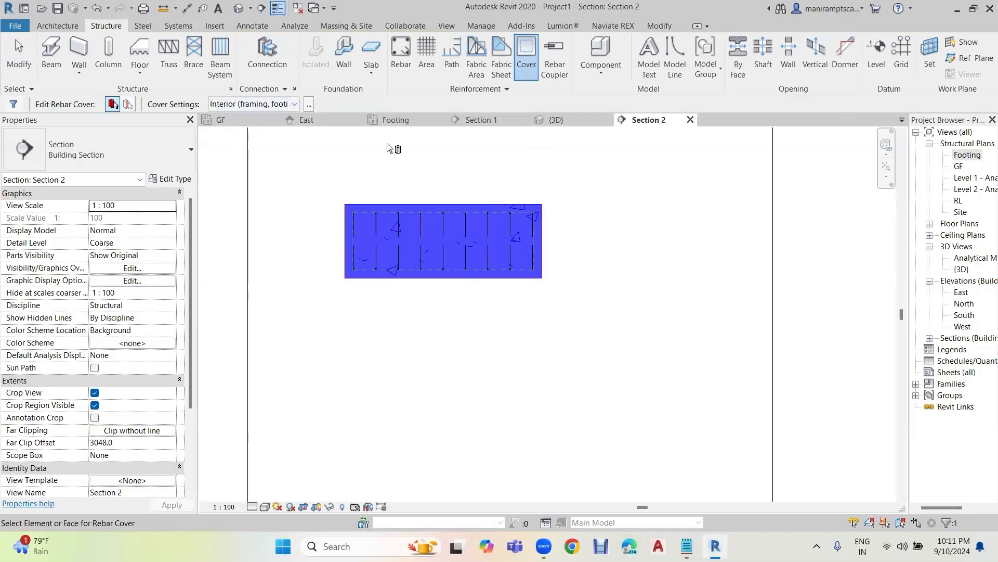
pyautogui.press('Escape')
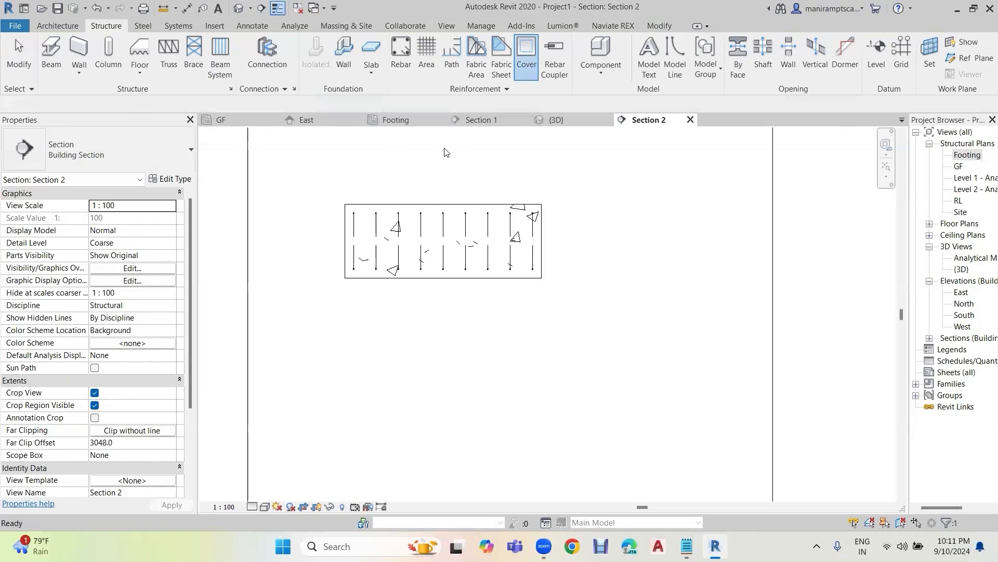
pyautogui.press('Escape')
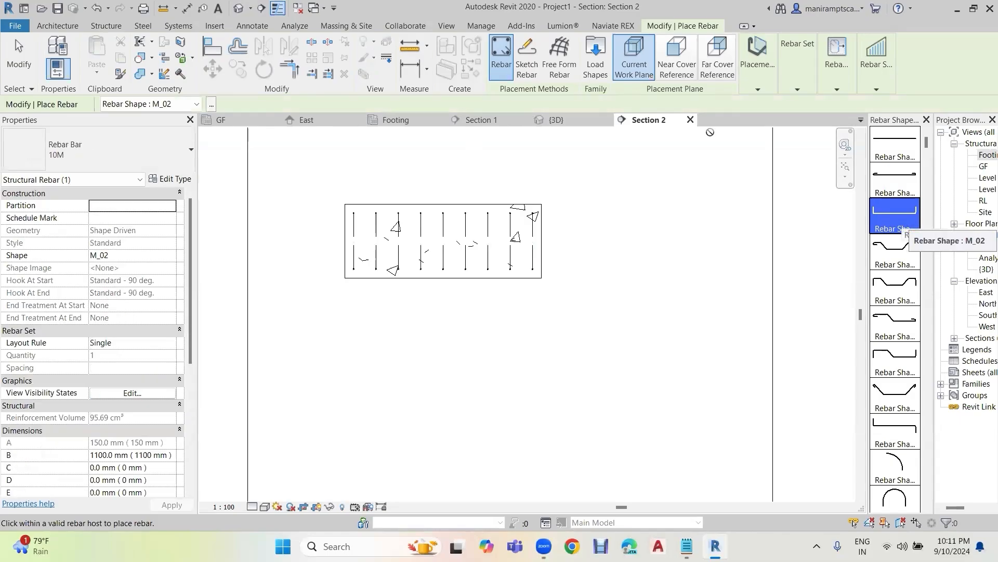
# Step: Place single 10M rebars of shape M_02 along the footing's bottom and top cover in Section 2, parallel to the current work plane
pyautogui.click(638, 64)
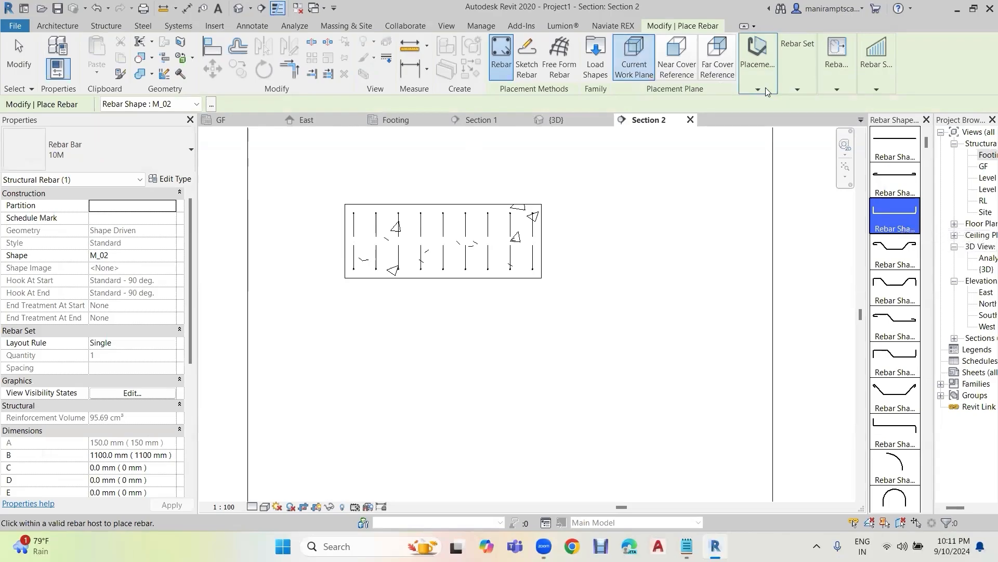
pyautogui.click(766, 88)
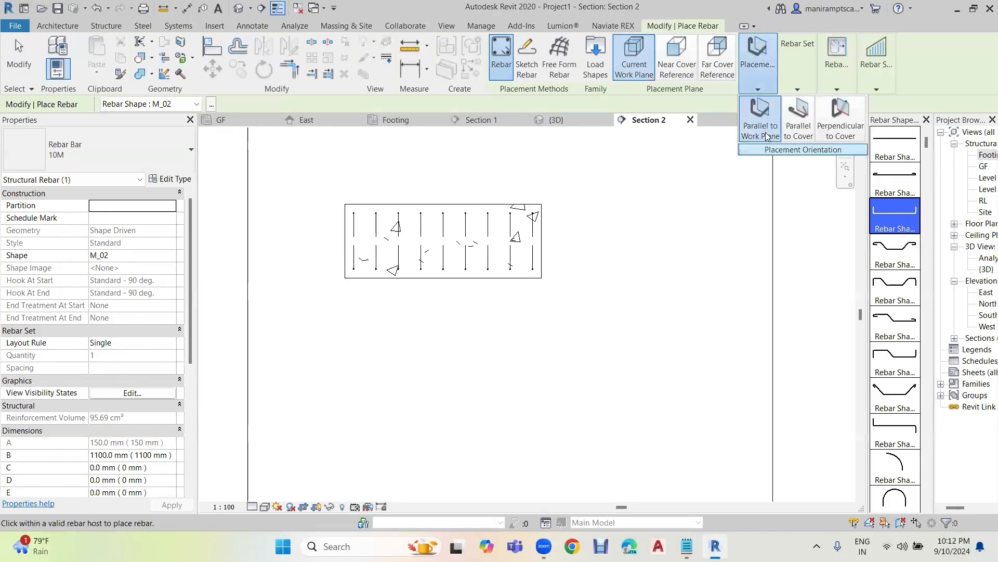
pyautogui.click(800, 82)
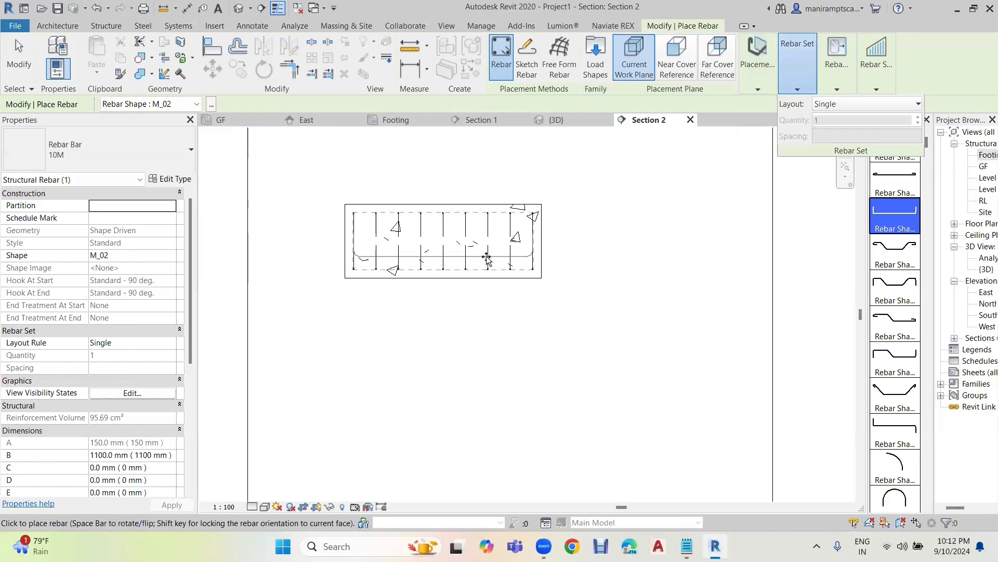
pyautogui.scroll(5, 492, 276)
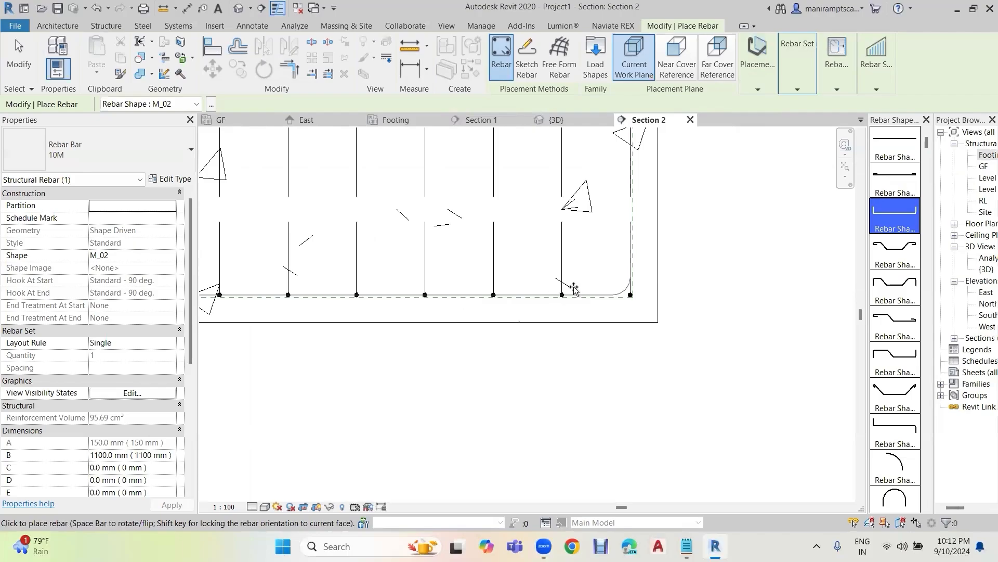
pyautogui.scroll(-3, 545, 262)
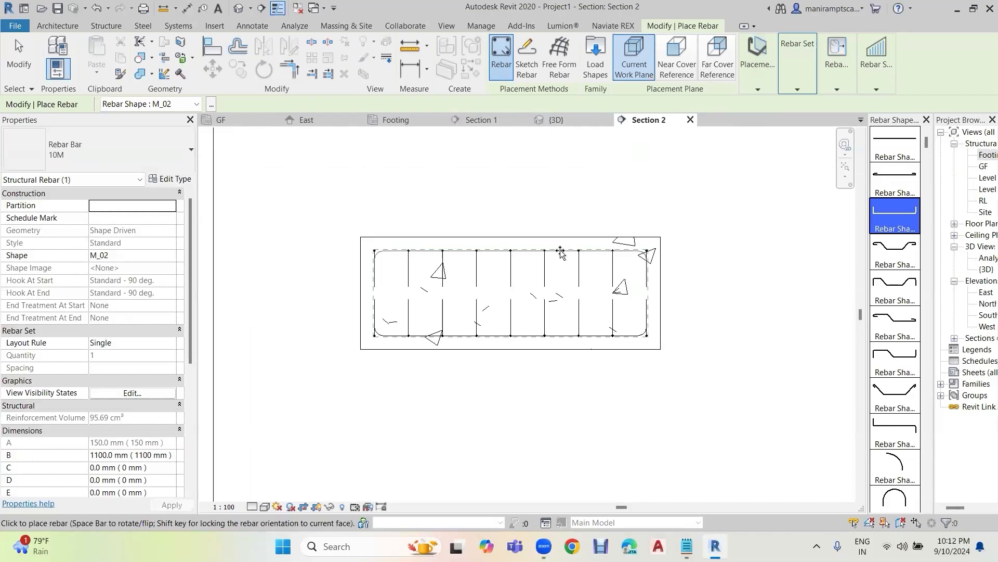
pyautogui.click(652, 239)
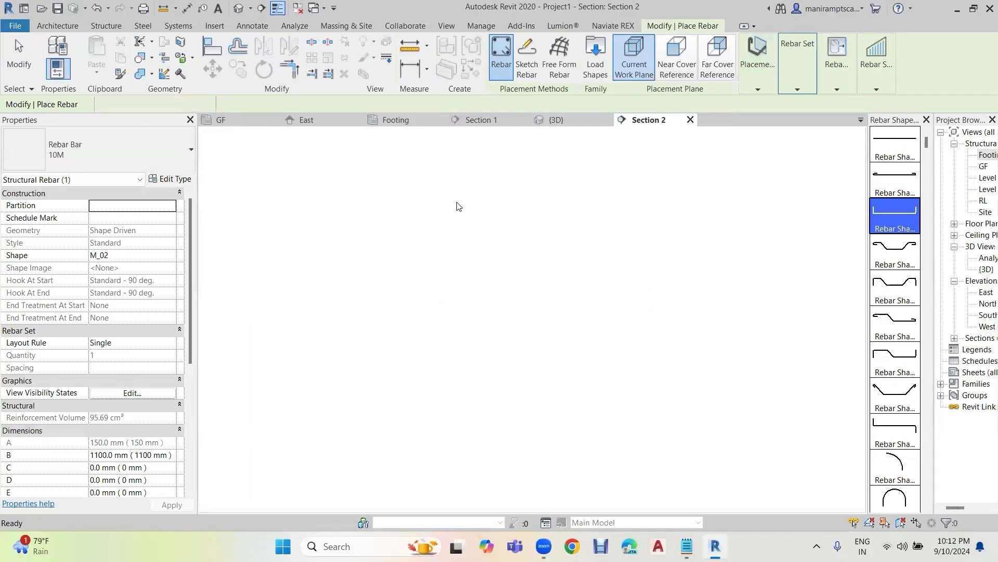
# Step: Open the 3D view and set the top crosswise rebar to a Maximum Spacing layout at 150 mm
pyautogui.click(239, 9)
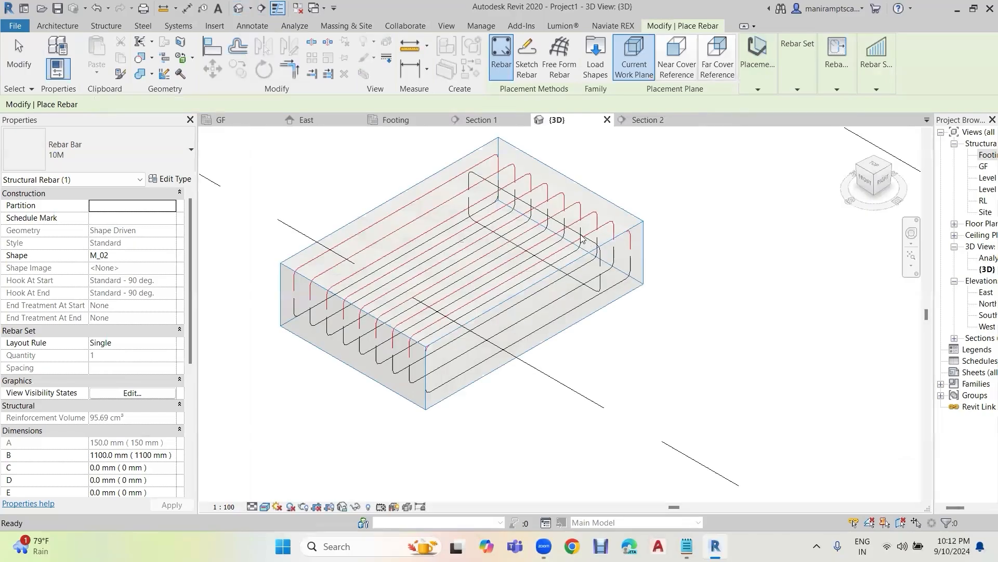
pyautogui.scroll(2, 583, 238)
pyautogui.press('Escape')
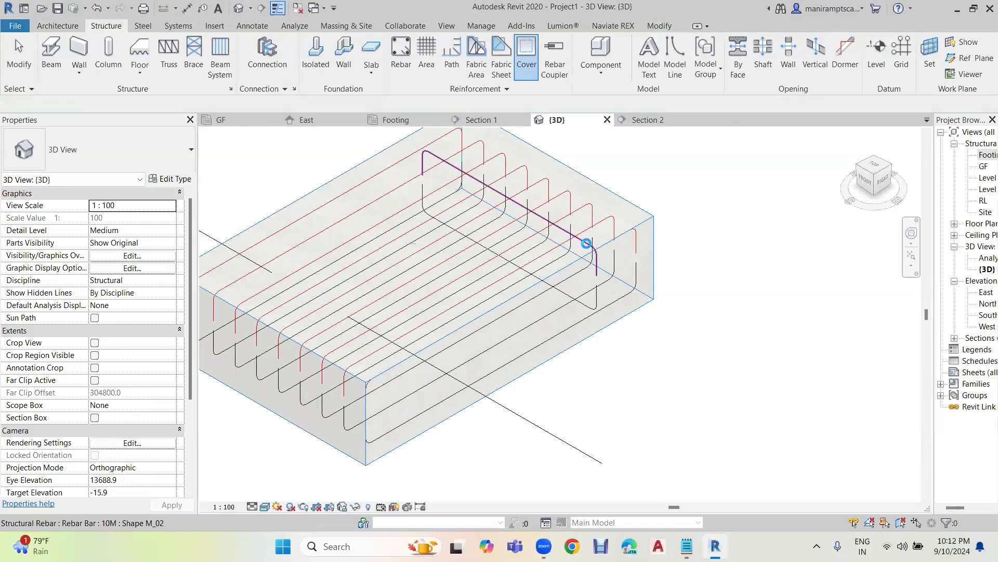
pyautogui.click(588, 247)
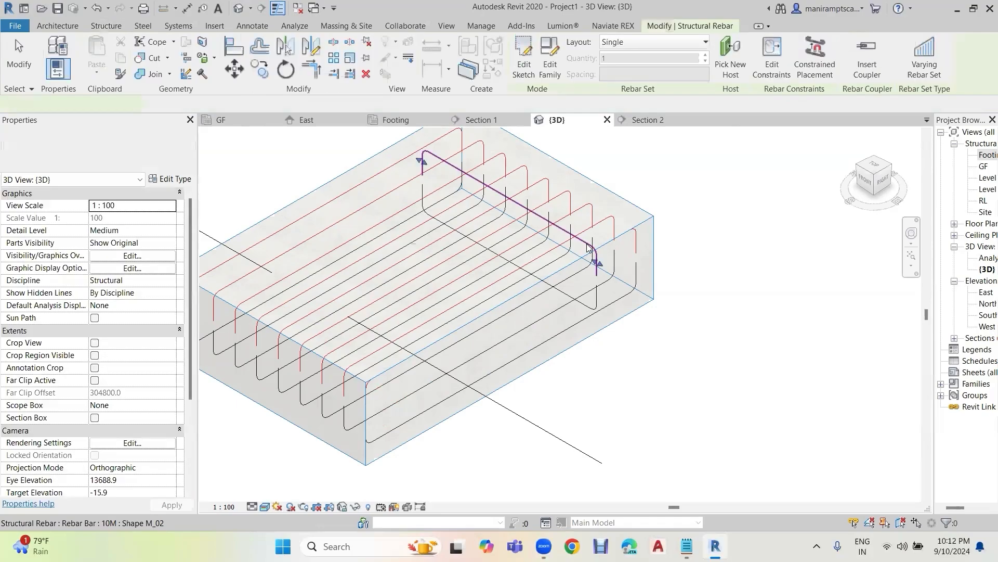
pyautogui.click(644, 42)
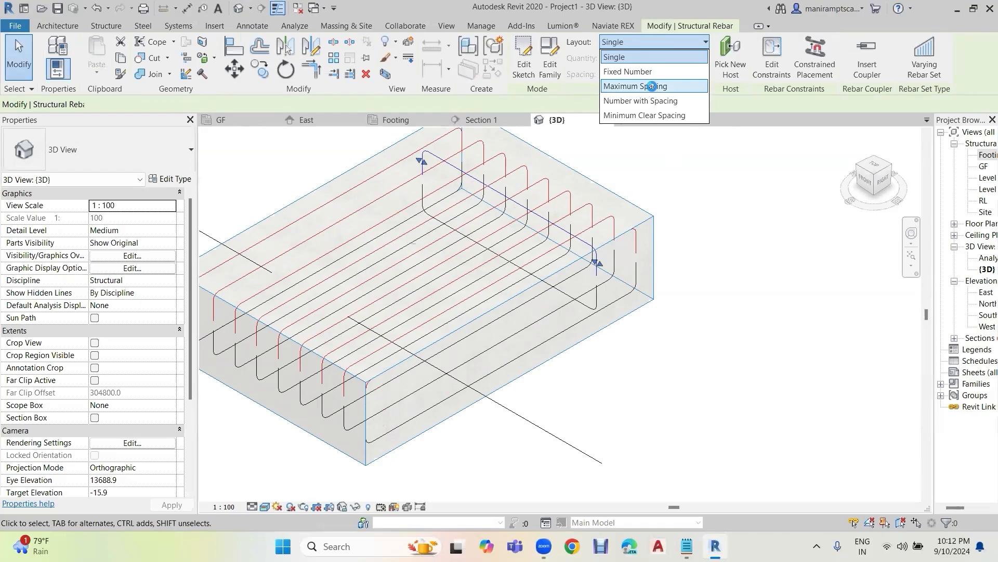
pyautogui.click(652, 86)
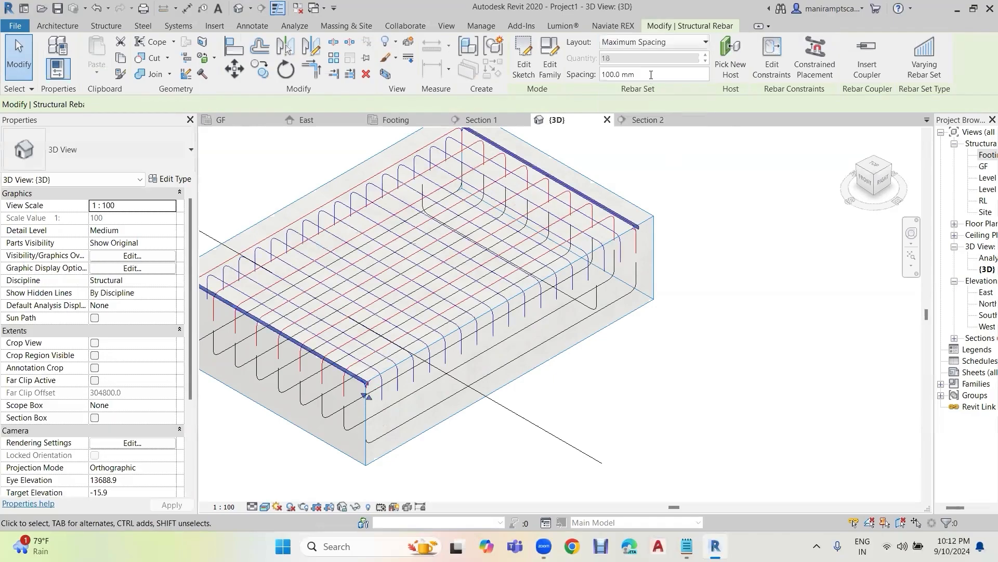
pyautogui.doubleClick(651, 75)
pyautogui.write('1')
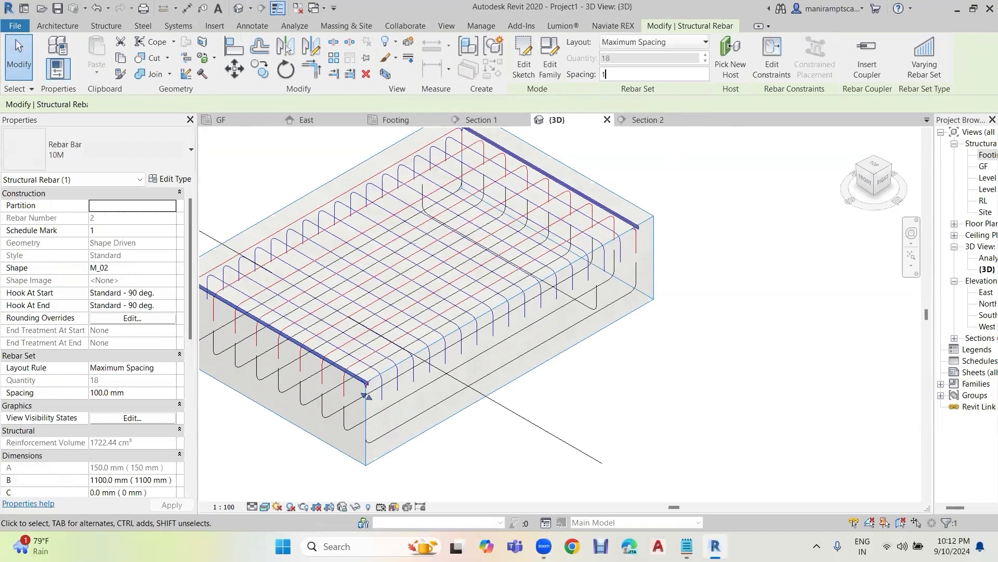
pyautogui.write('50')
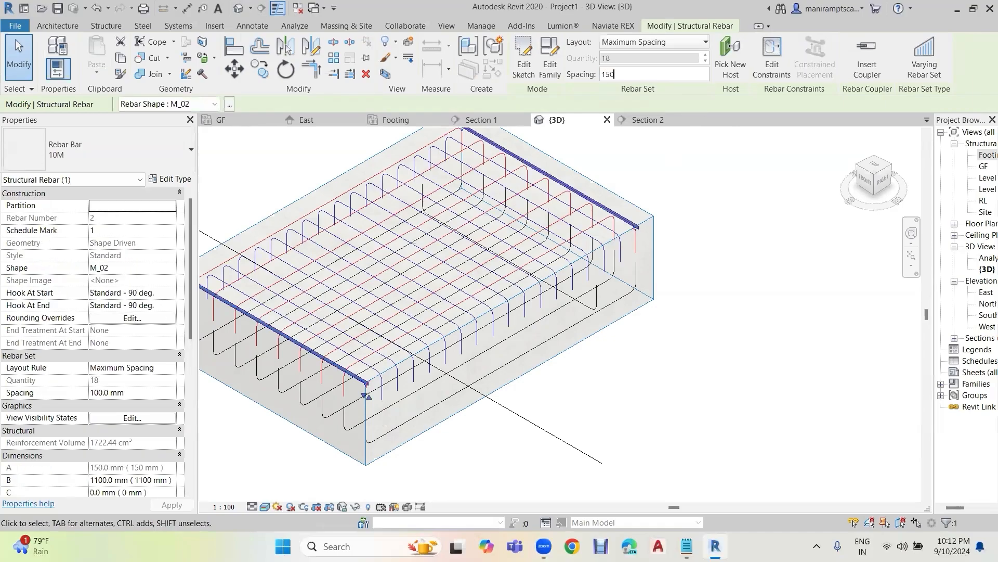
pyautogui.press('Return')
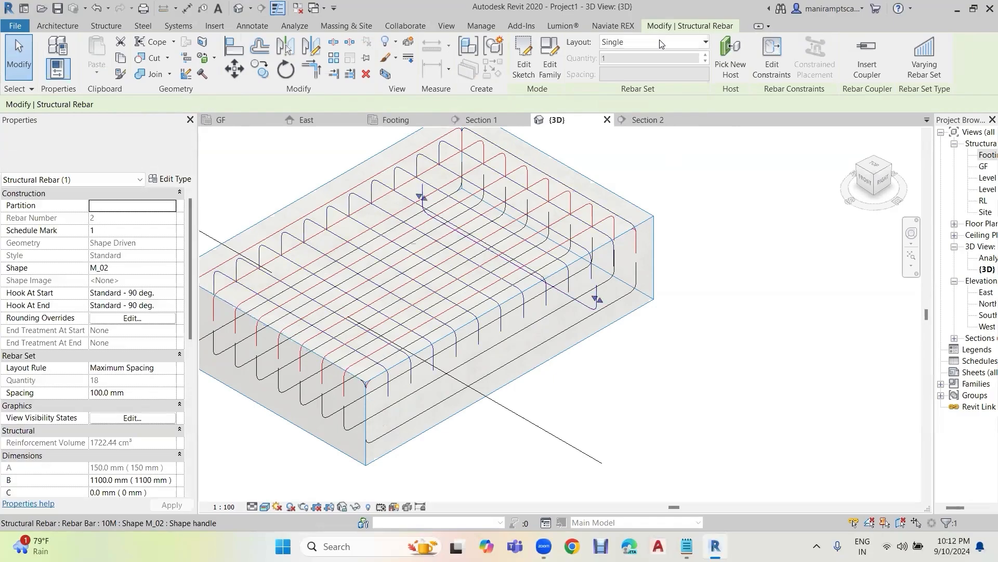
# Step: Set the bottom crosswise rebar to a Maximum Spacing layout at 150 mm
pyautogui.click(660, 41)
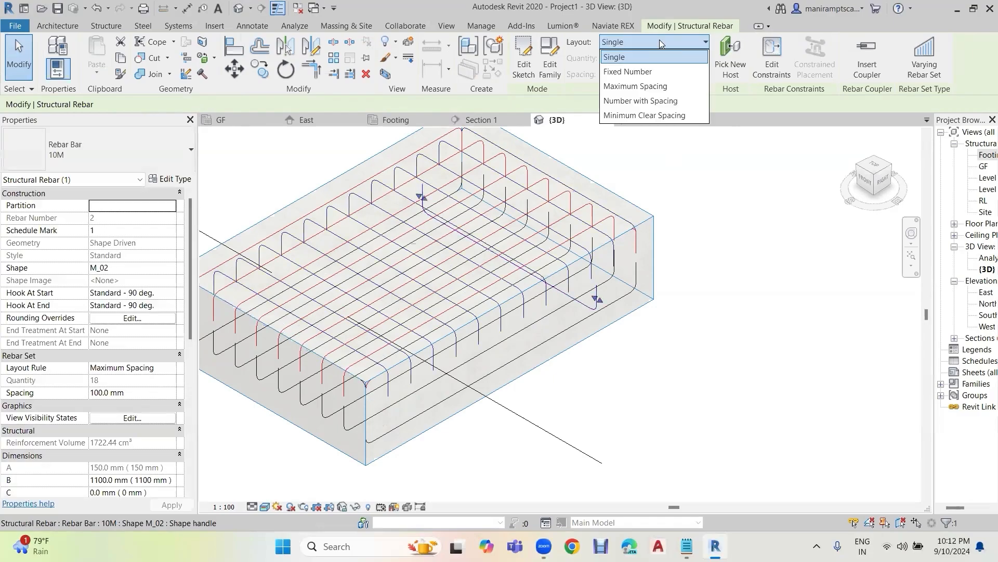
pyautogui.click(646, 85)
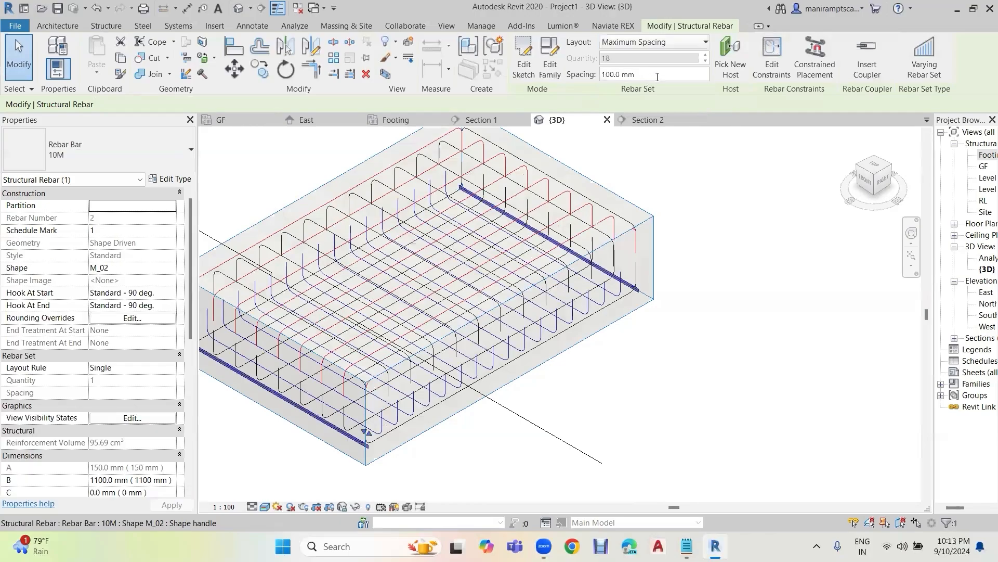
pyautogui.click(657, 76)
pyautogui.write('15')
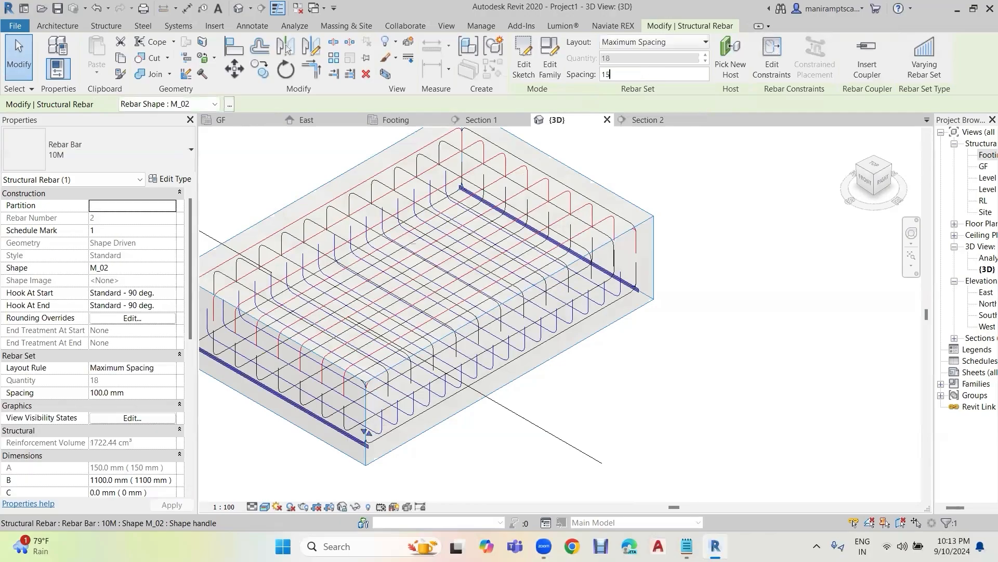
pyautogui.write('0')
pyautogui.press('Return')
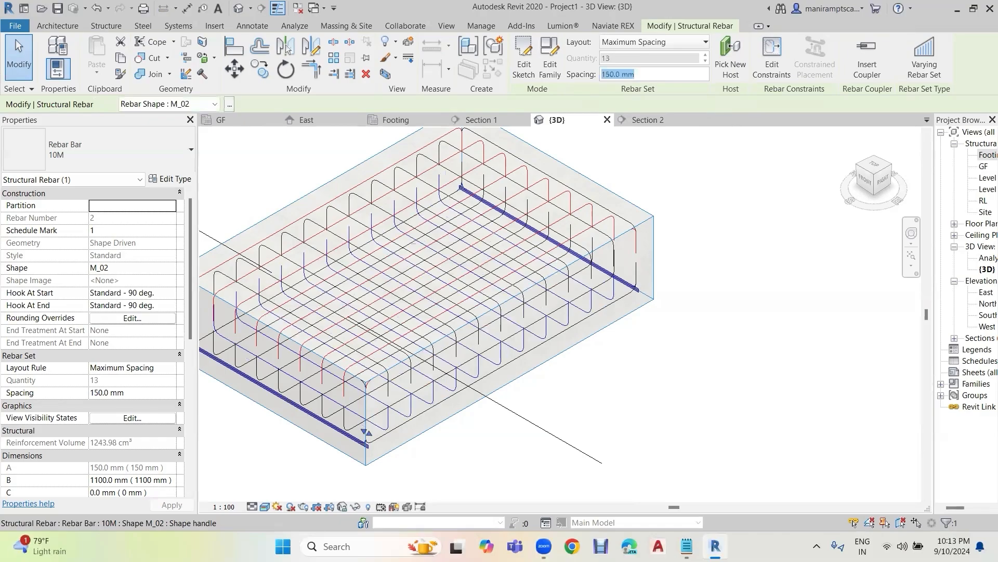
pyautogui.click(713, 229)
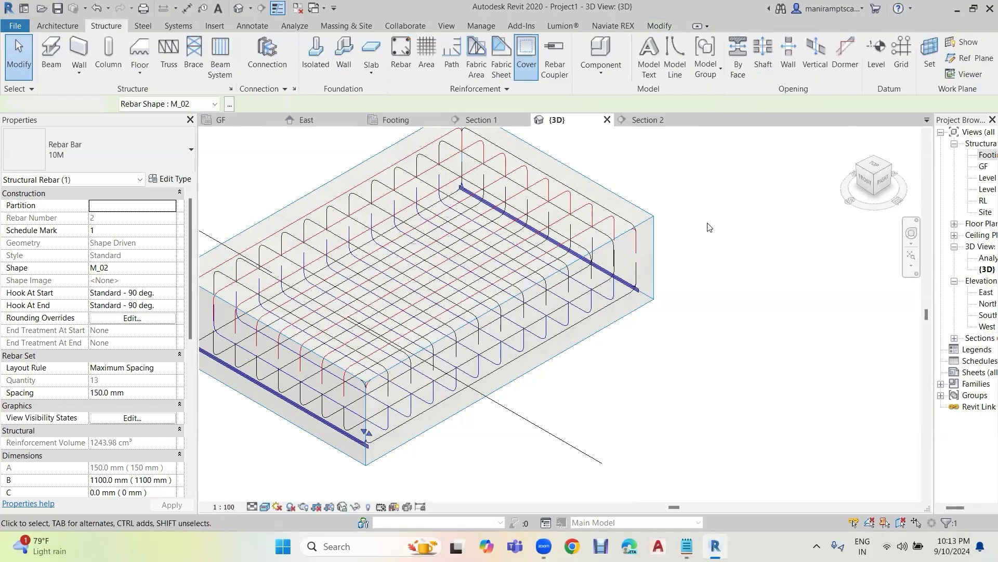
# Step: Open the Footing structural plan and delete both section markers, Section 1 and Section 2, around the footing
pyautogui.doubleClick(987, 155)
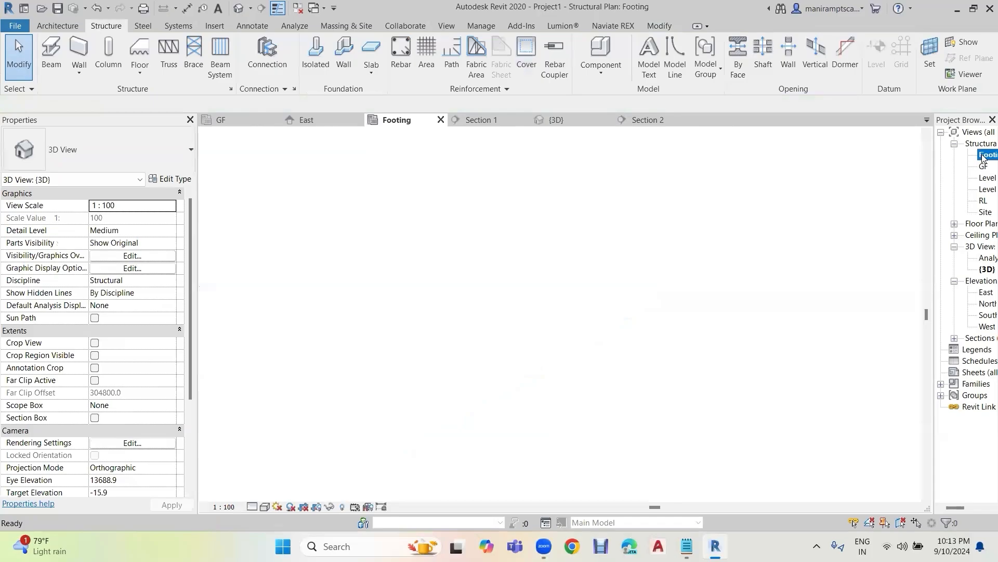
pyautogui.scroll(-2, 504, 298)
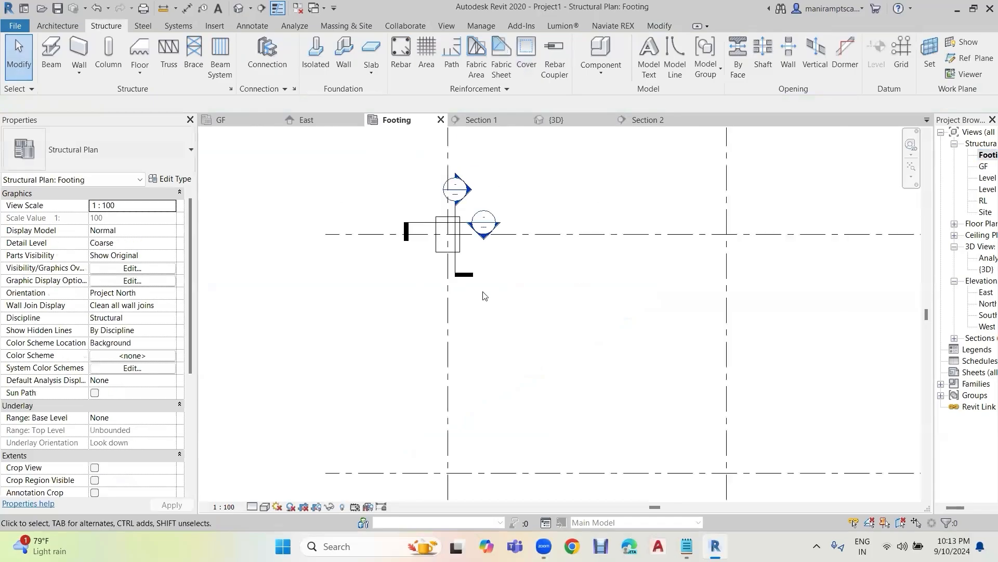
pyautogui.click(457, 265)
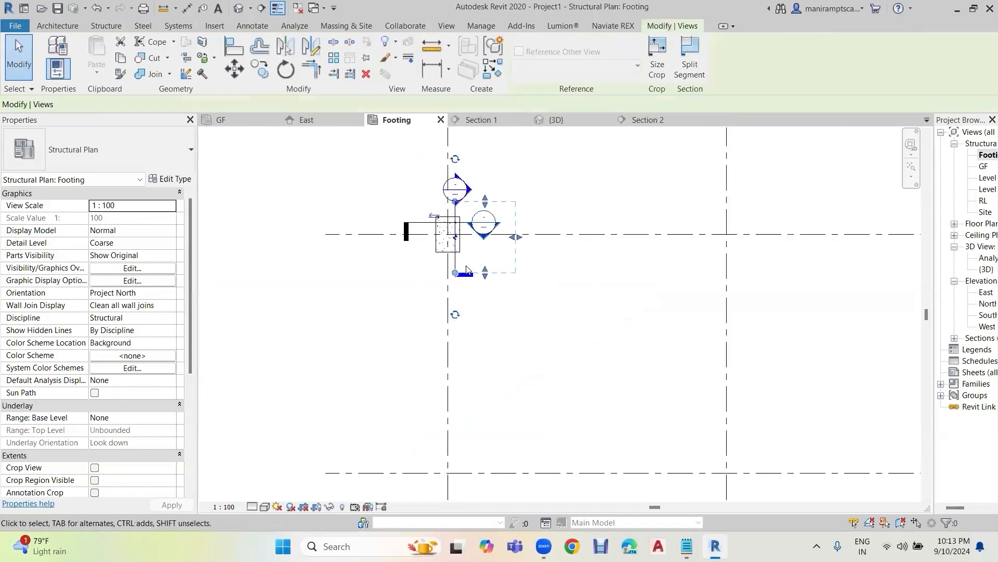
pyautogui.press('Delete')
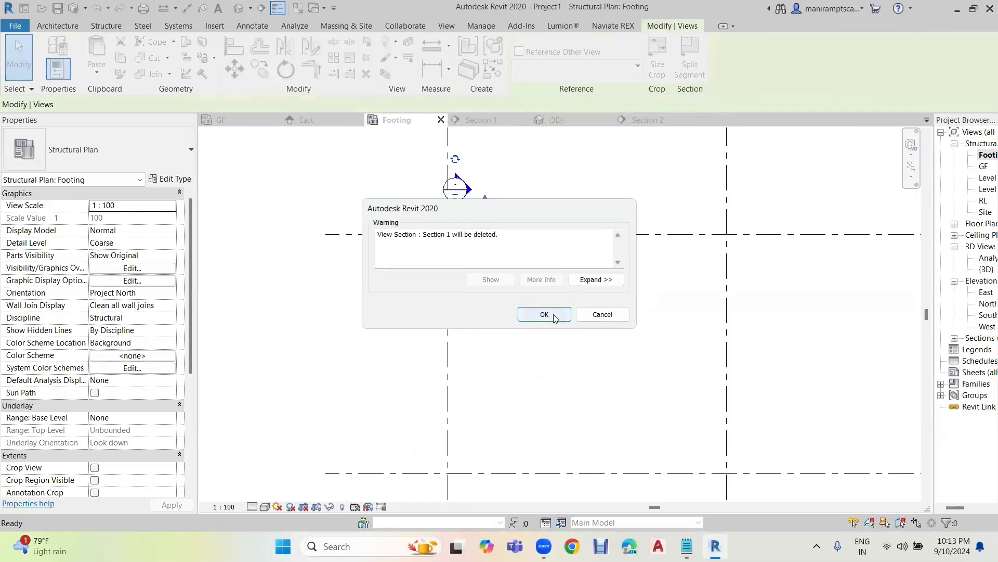
pyautogui.click(546, 314)
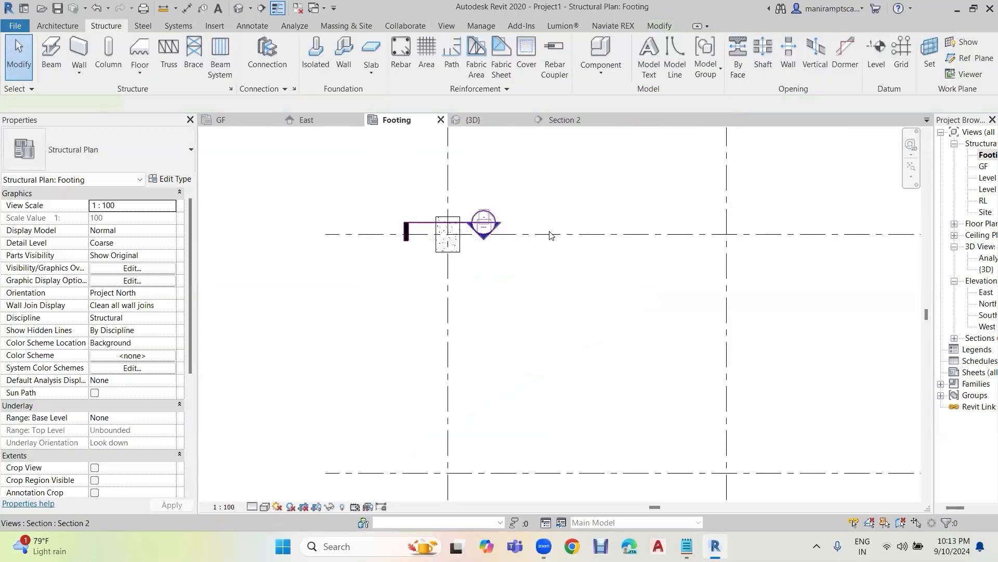
pyautogui.click(551, 235)
pyautogui.press('Delete')
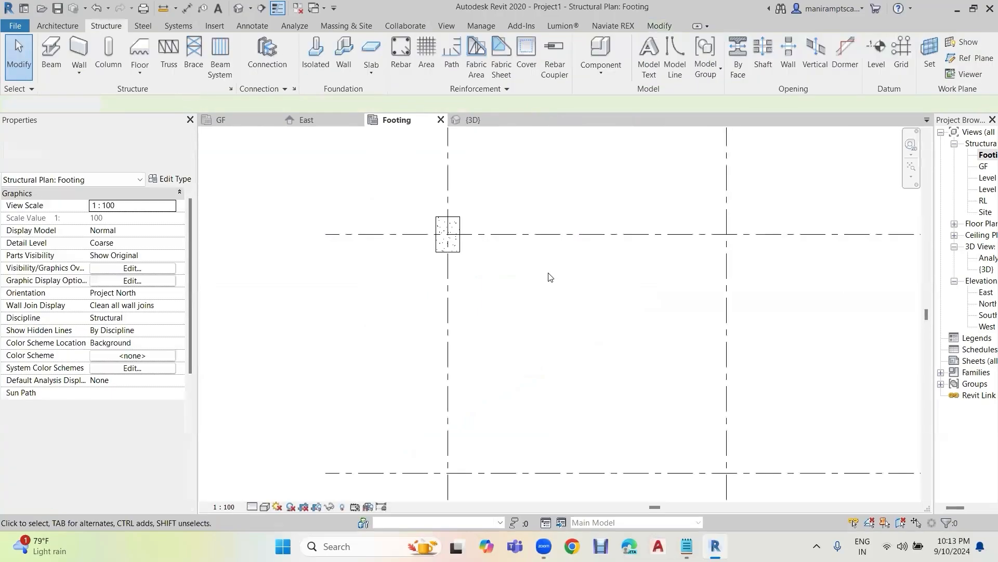
# Step: Select the footing on grid 1 together with its bars, keeping Structural Foundations and Structural Rebar in the filter
pyautogui.scroll(-3, 531, 321)
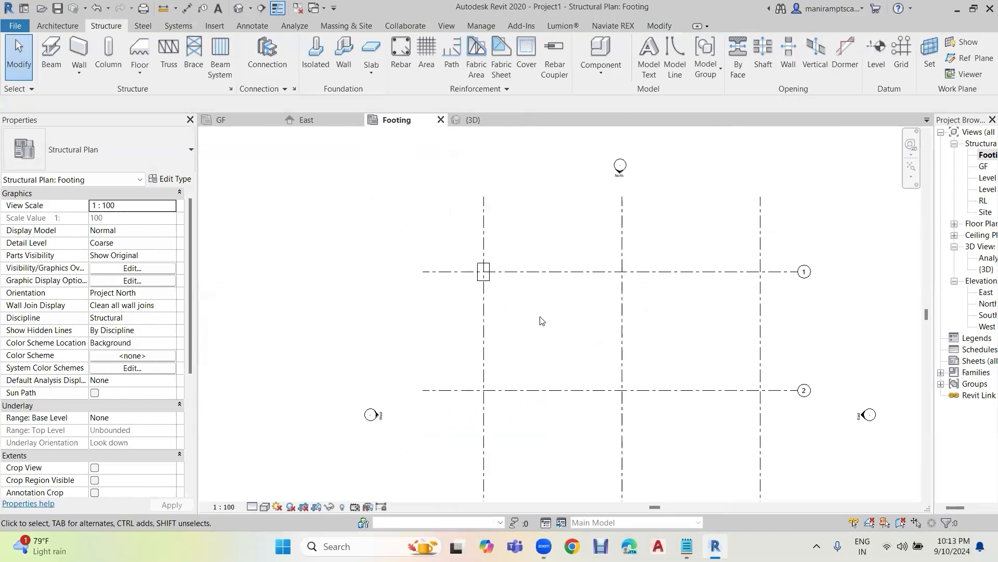
pyautogui.moveTo(526, 310); pyautogui.dragTo(502, 263, button='middle')
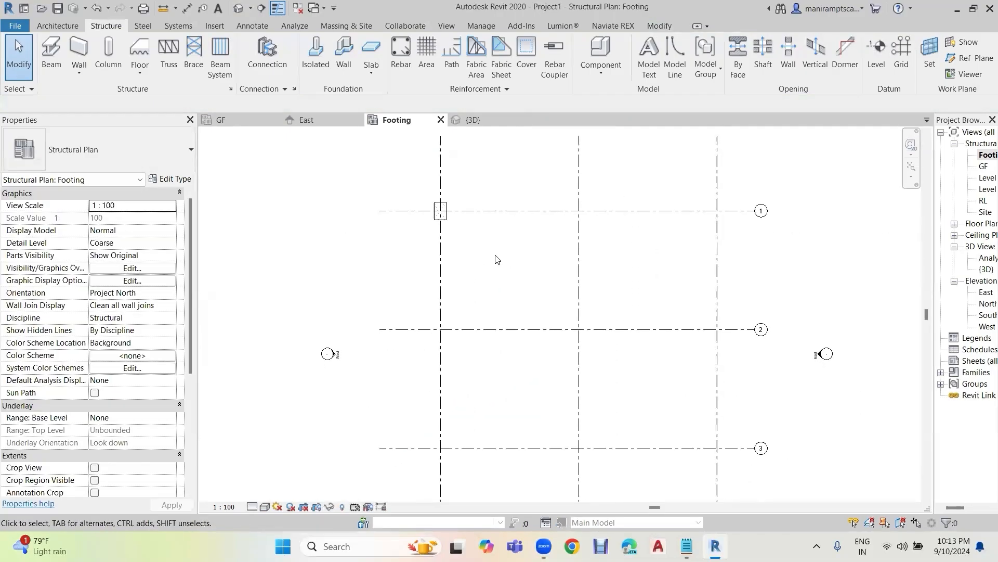
pyautogui.moveTo(408, 172); pyautogui.dragTo(462, 248)
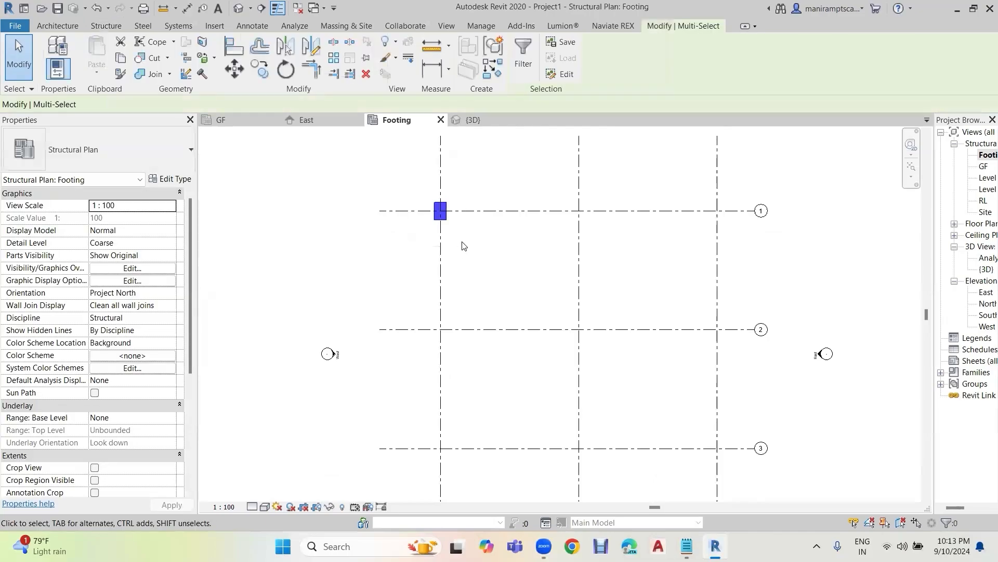
pyautogui.click(529, 66)
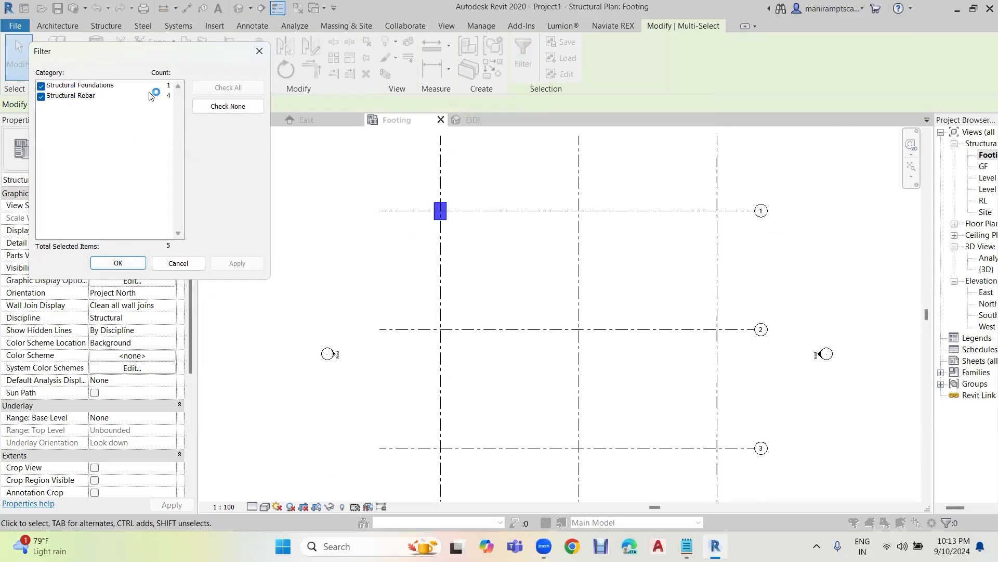
pyautogui.click(138, 262)
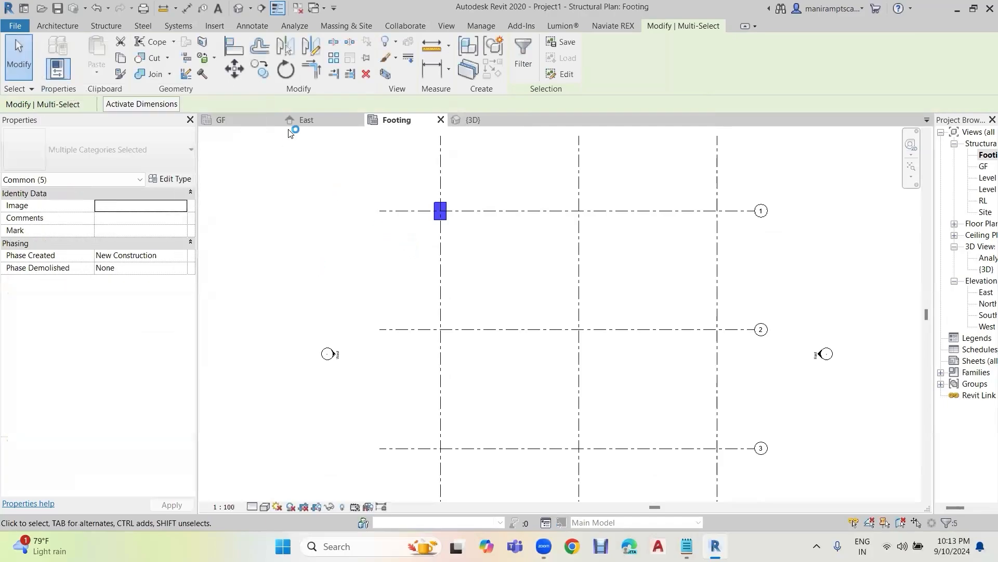
# Step: Copy the selected footing and its rebar, with multiple copies enabled, to the intersections of grid 1 with grids 5 and 4
pyautogui.click(260, 67)
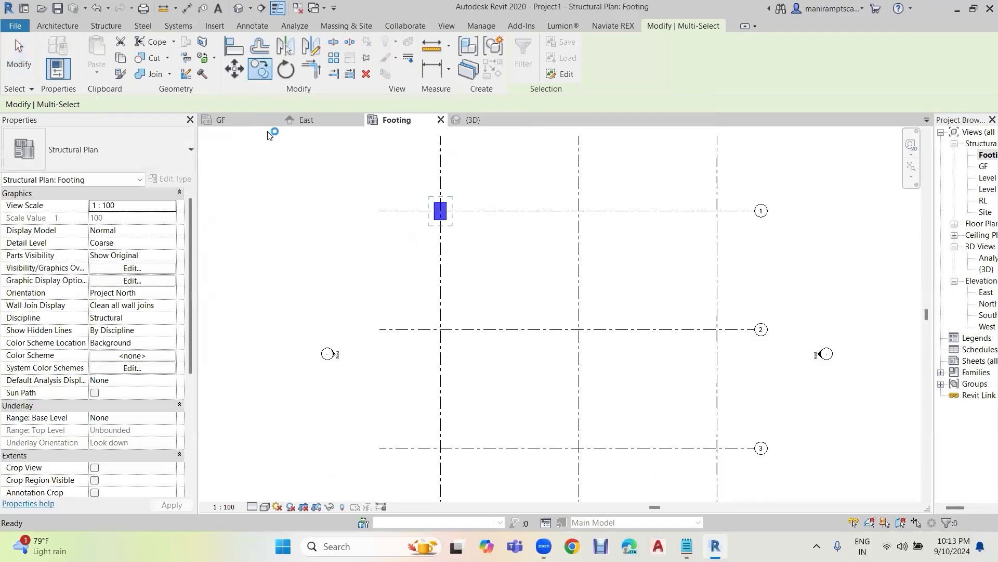
pyautogui.click(200, 104)
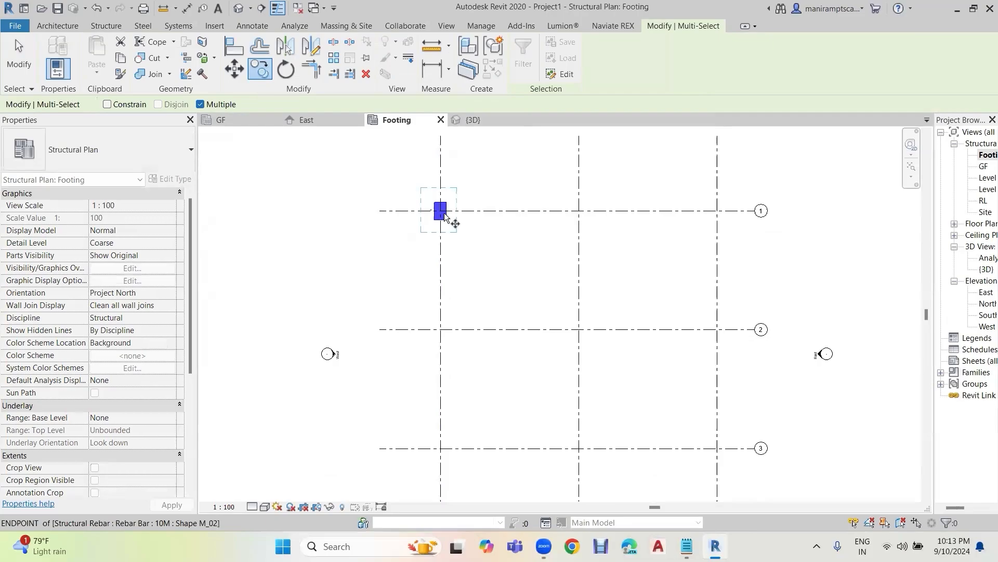
pyautogui.scroll(4, 444, 214)
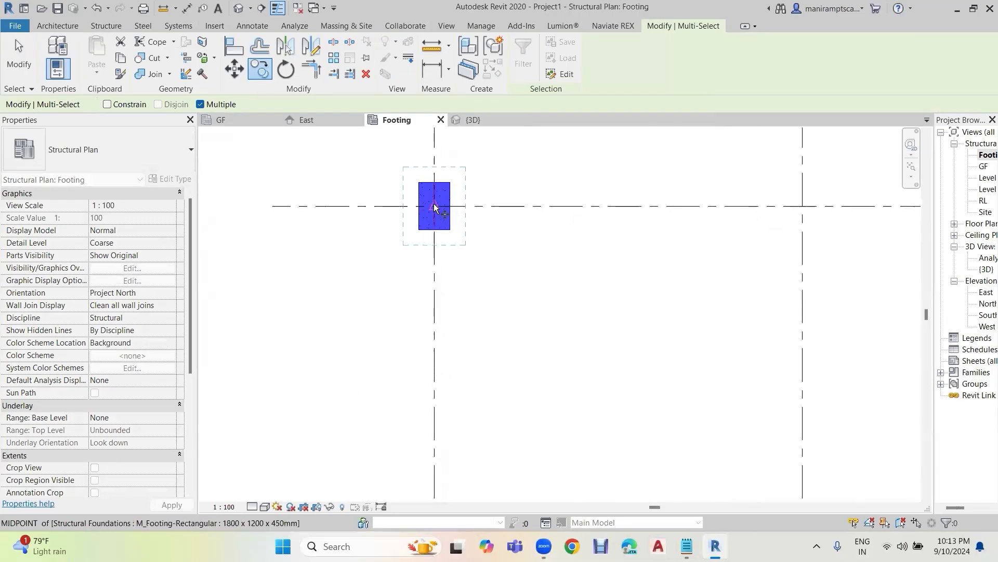
pyautogui.click(435, 207)
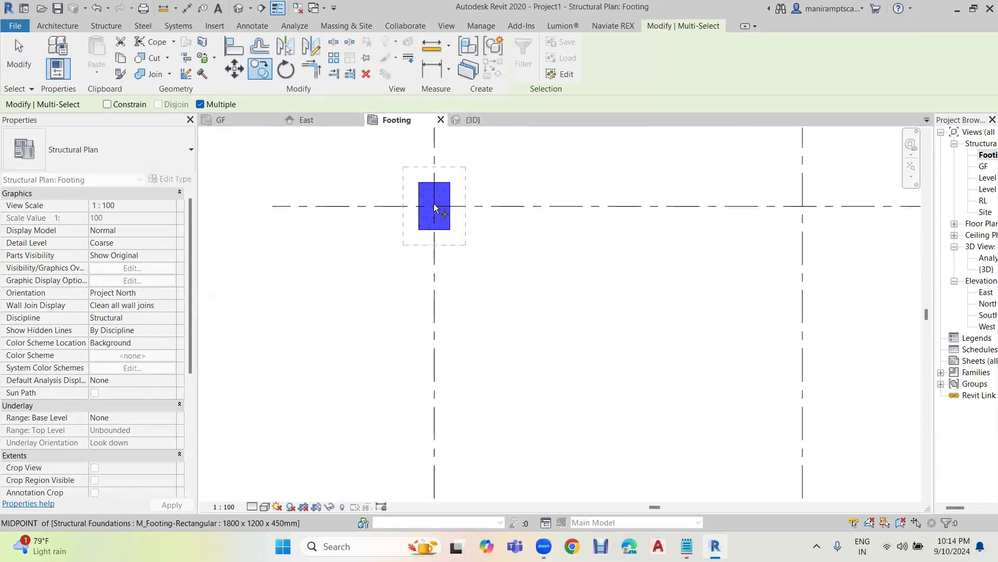
pyautogui.click(801, 206)
pyautogui.moveTo(862, 260); pyautogui.dragTo(329, 278, button='middle')
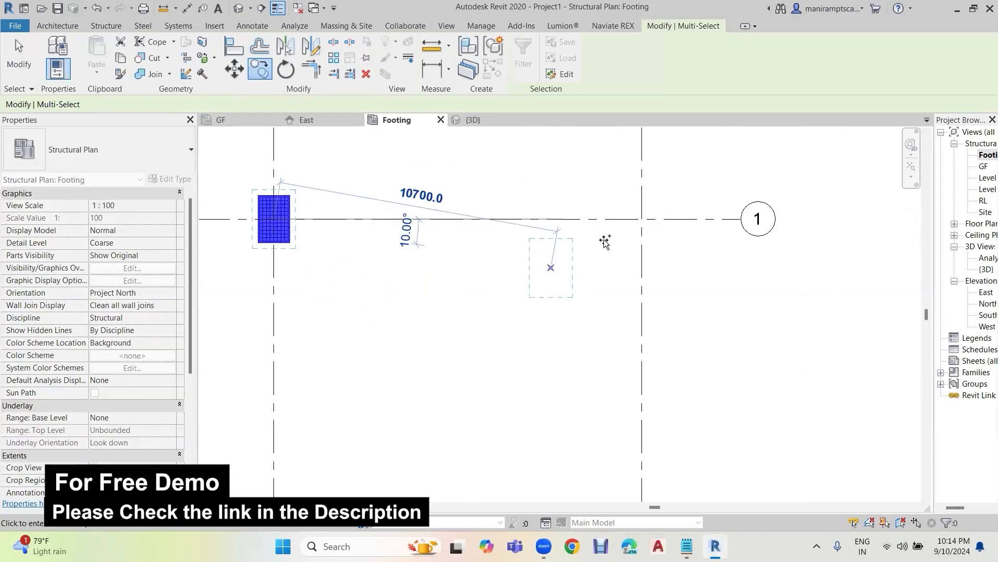
pyautogui.click(642, 219)
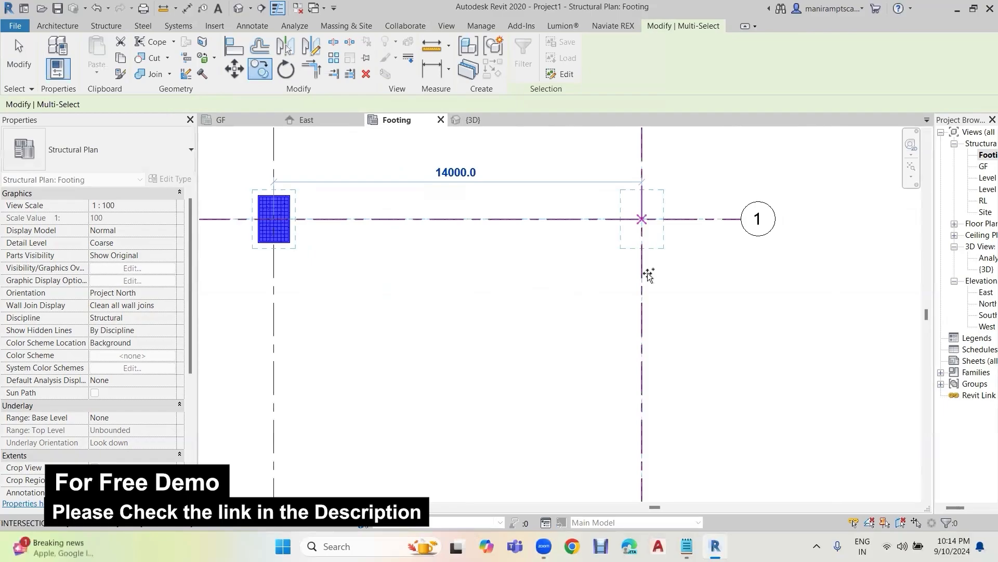
pyautogui.scroll(-2, 648, 272)
pyautogui.scroll(-1, 648, 272)
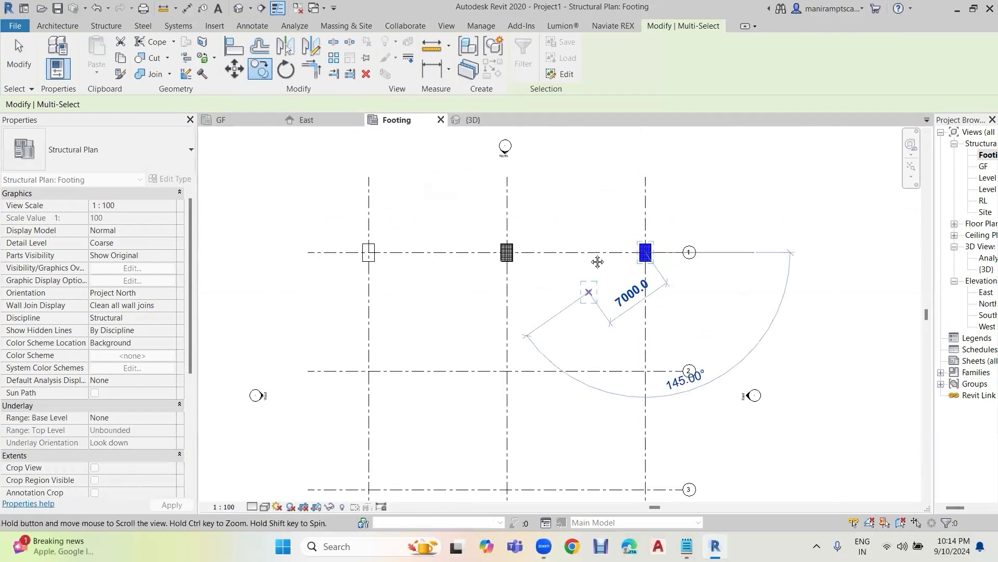
pyautogui.moveTo(606, 235); pyautogui.dragTo(618, 172, button='middle')
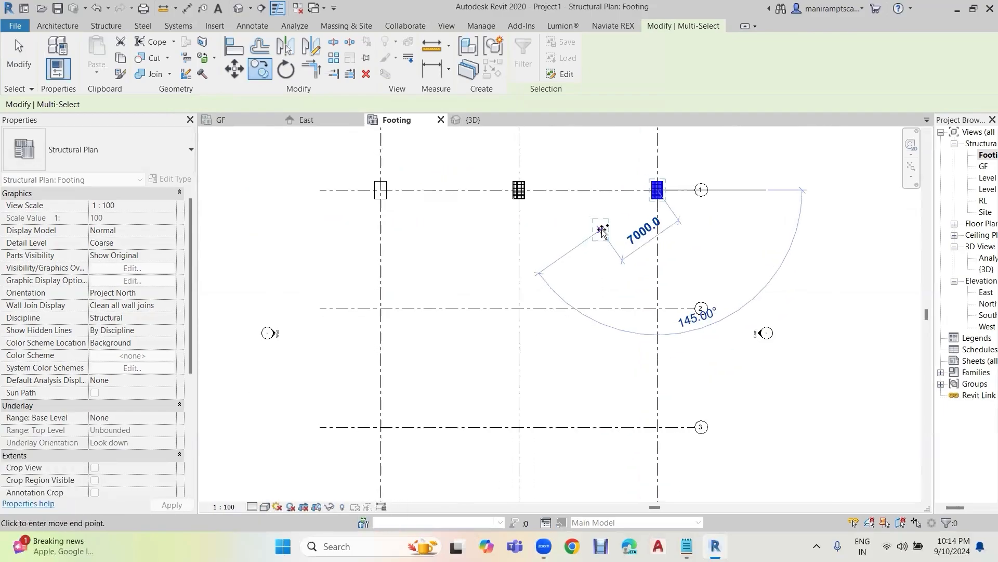
pyautogui.press('Escape')
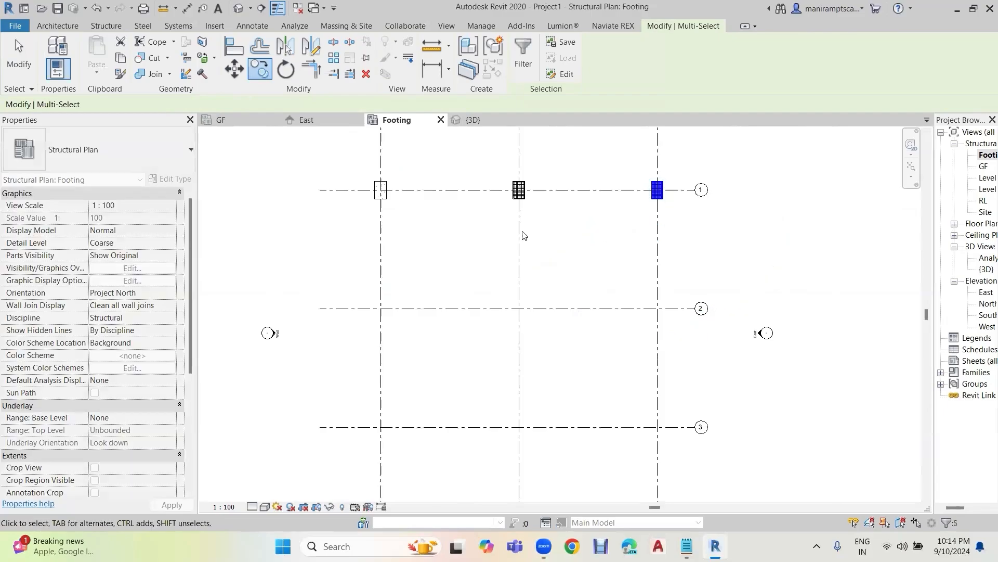
pyautogui.press('Escape')
# Step: Copy the three reinforced footings on grid 1, with multiple copies enabled, to the matching intersections on grids 2 and 3
pyautogui.moveTo(350, 165); pyautogui.dragTo(668, 220)
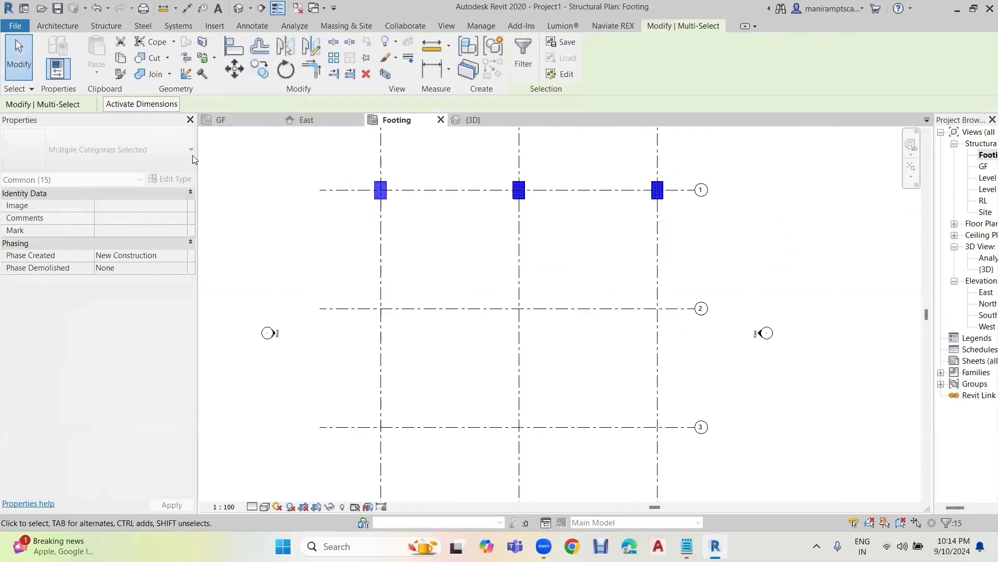
pyautogui.click(264, 72)
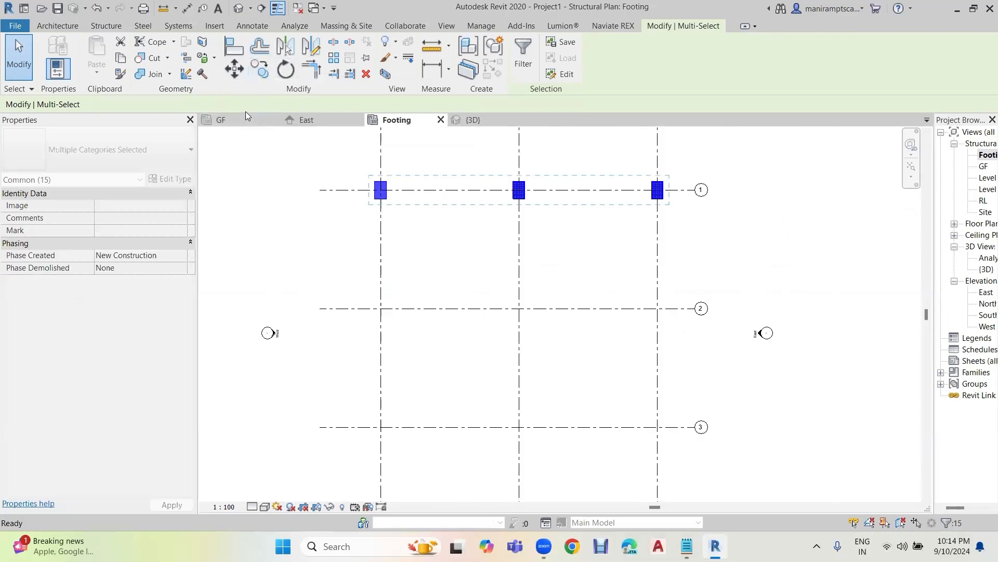
pyautogui.click(200, 104)
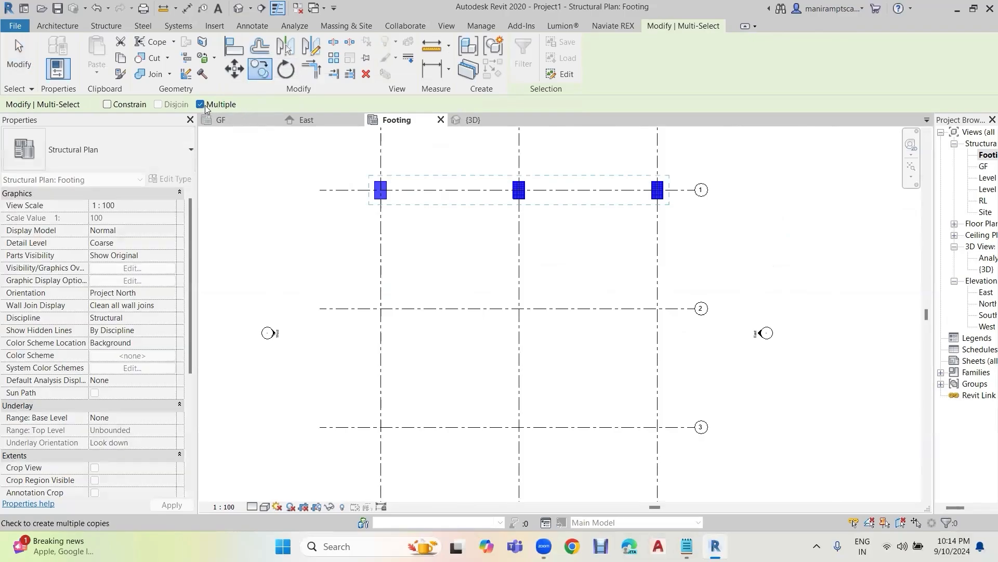
pyautogui.click(200, 104)
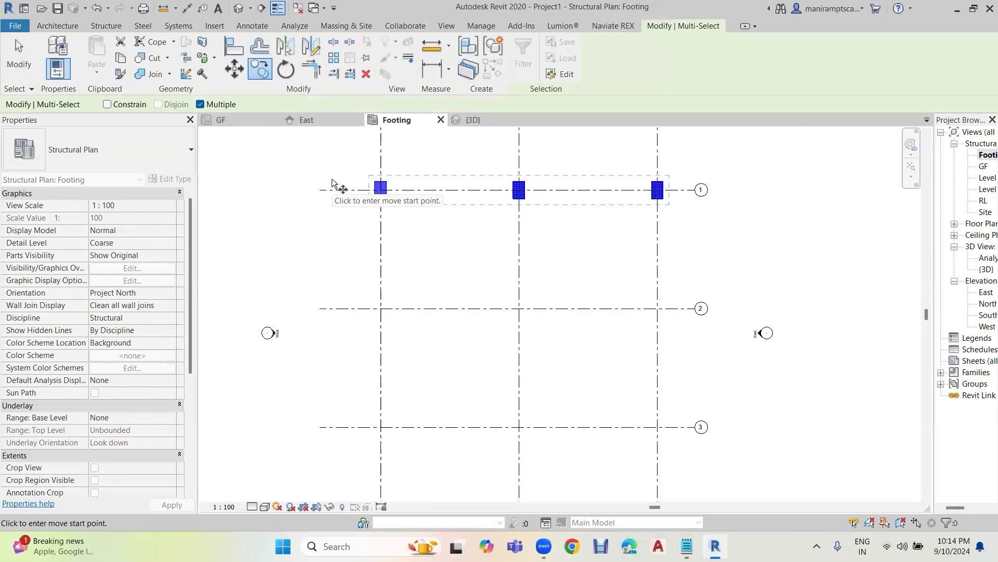
pyautogui.scroll(3, 383, 190)
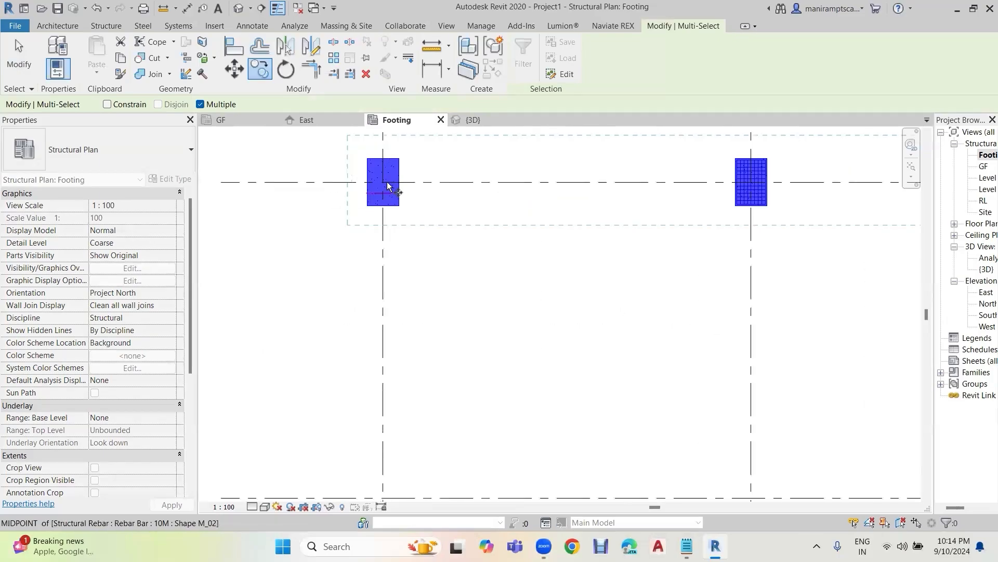
pyautogui.scroll(2, 388, 186)
pyautogui.click(383, 173)
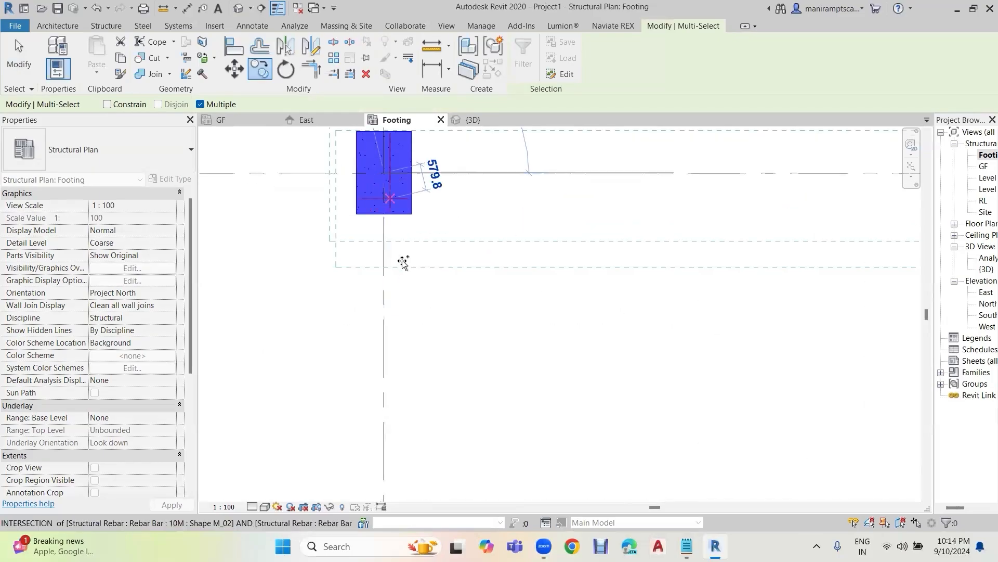
pyautogui.scroll(-5, 403, 262)
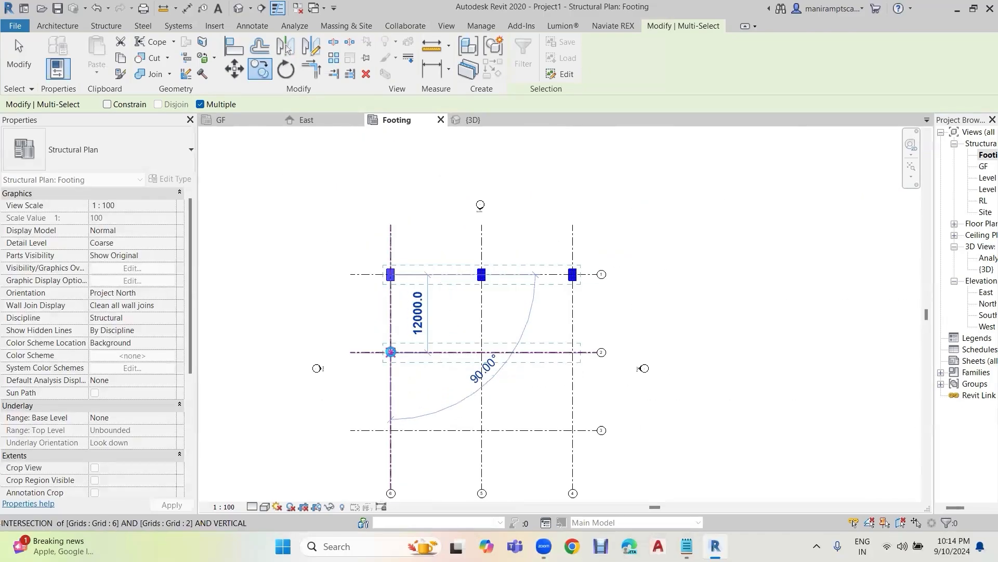
pyautogui.click(390, 352)
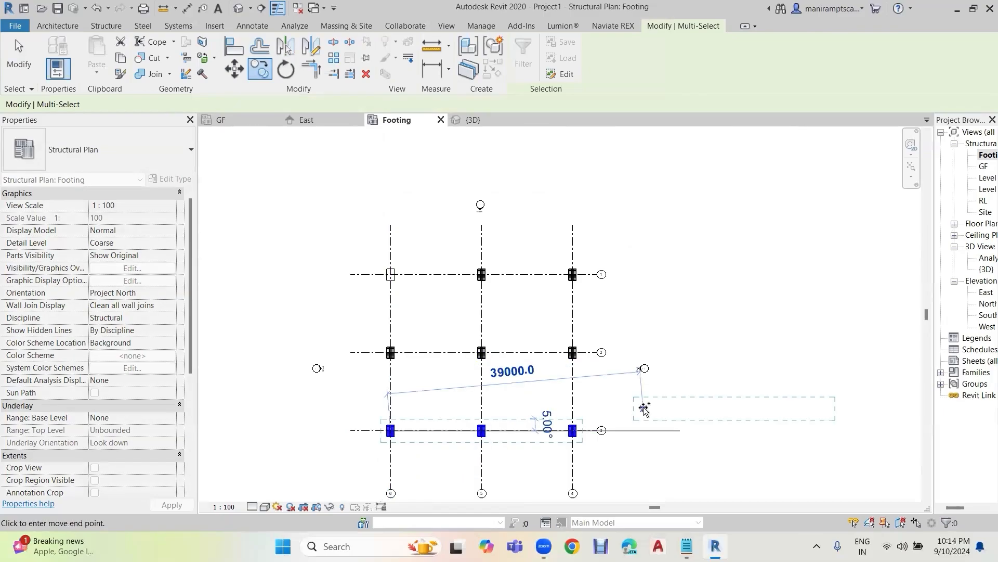
pyautogui.press('Escape')
pyautogui.press('Escape')
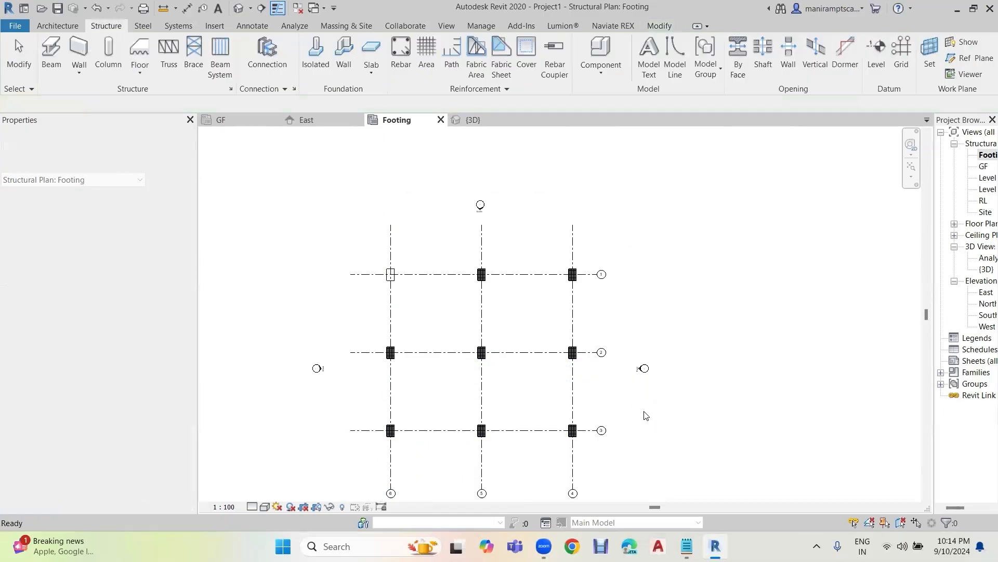
# Step: In the 3D view, override the structural foundation category's graphics with a high surface transparency to expose the rebar in all footings
pyautogui.click(235, 9)
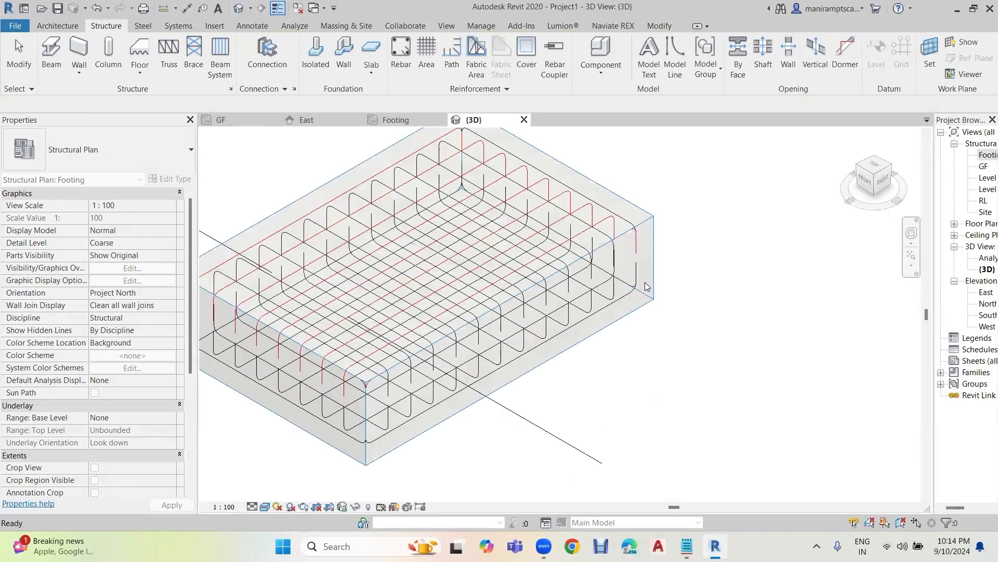
pyautogui.scroll(-5, 619, 255)
pyautogui.scroll(-3, 684, 304)
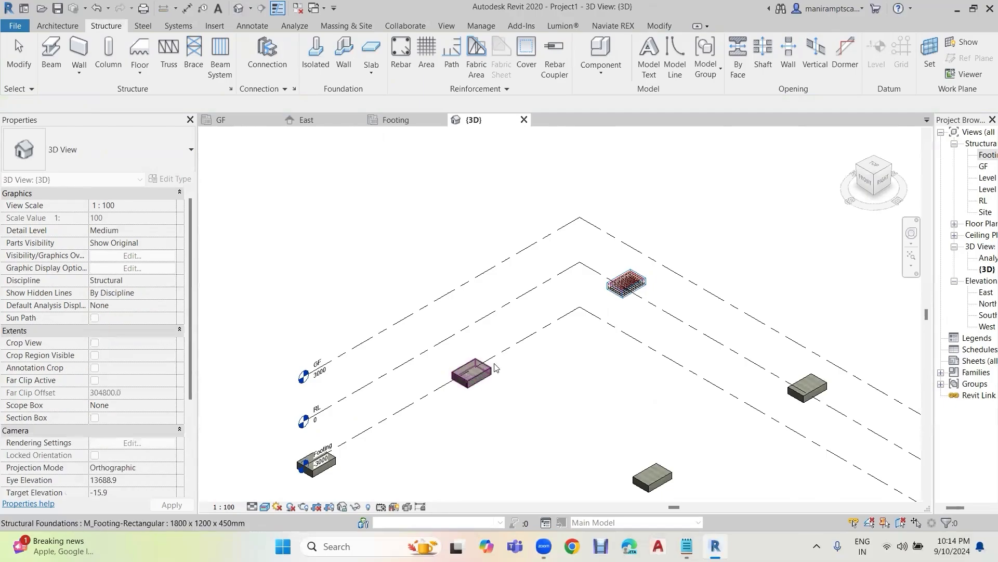
pyautogui.scroll(2, 490, 378)
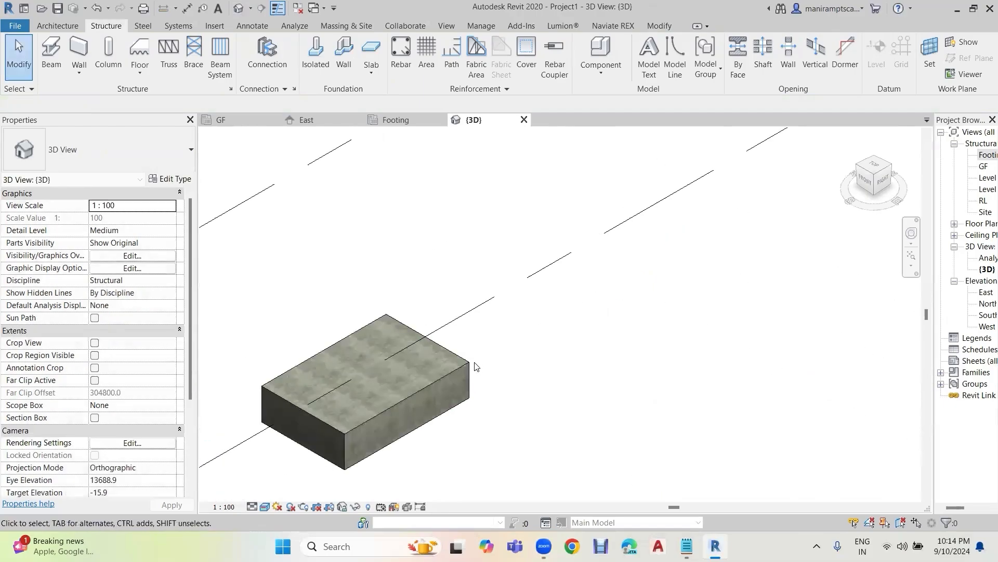
pyautogui.click(472, 366)
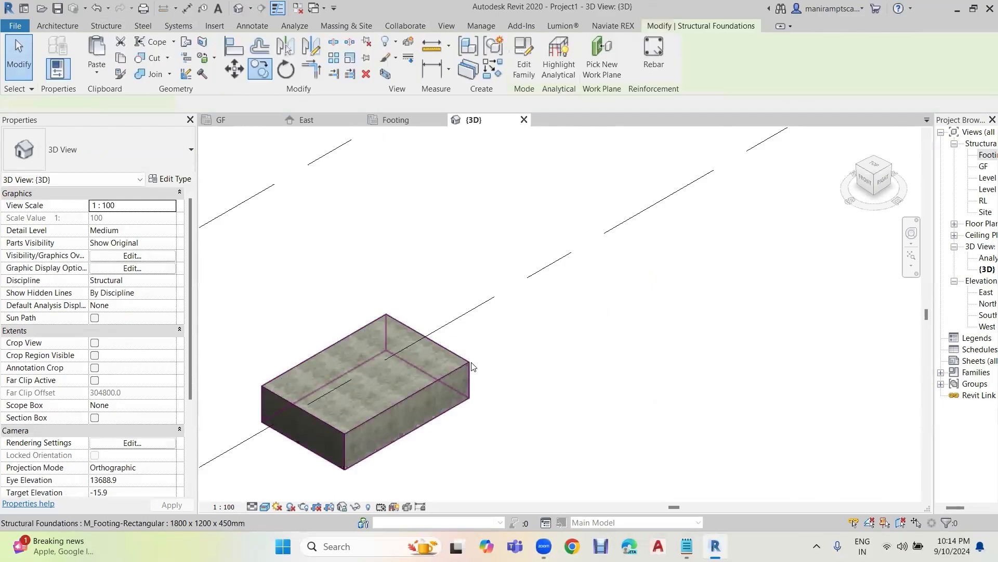
pyautogui.rightClick(472, 366)
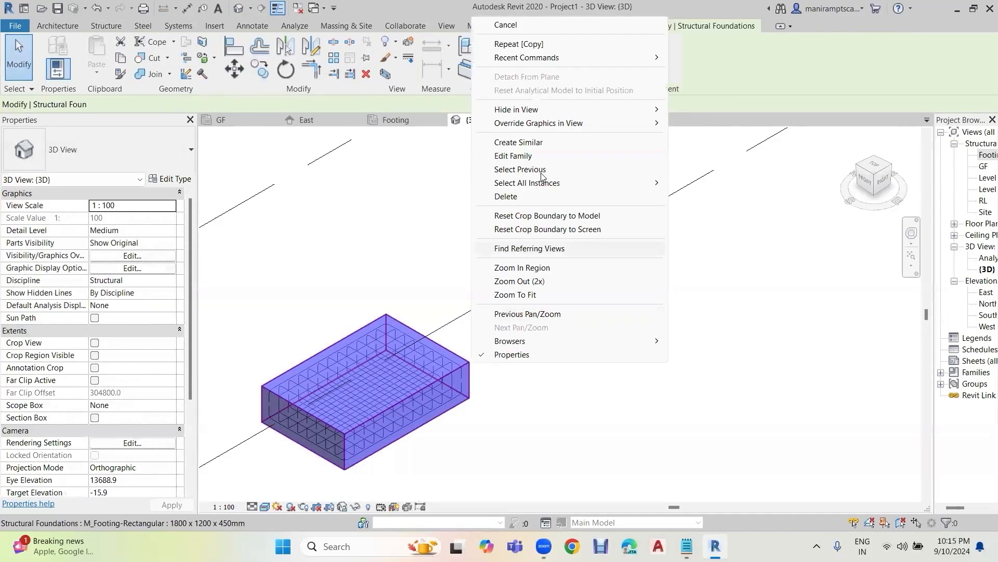
pyautogui.moveTo(544, 125)
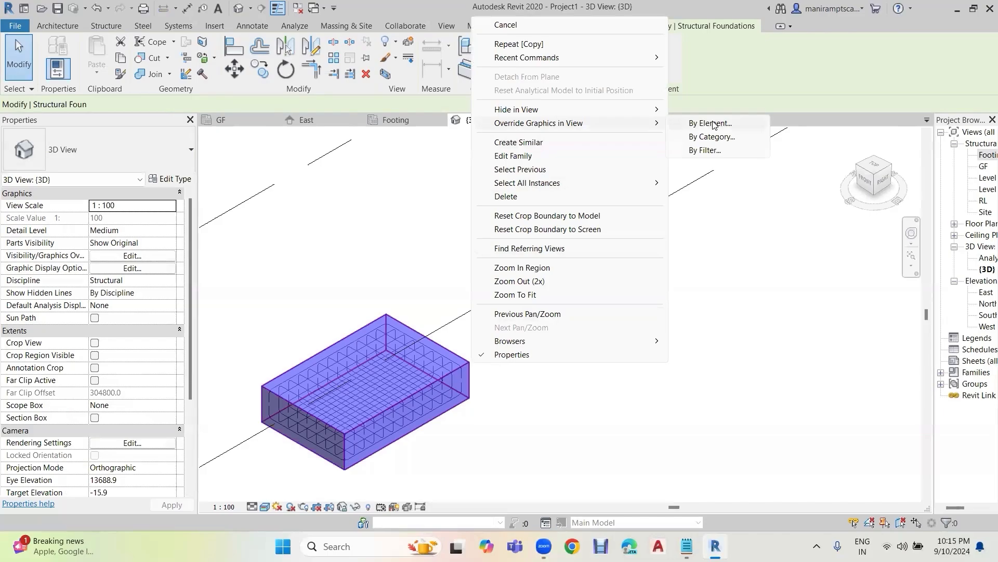
pyautogui.click(719, 138)
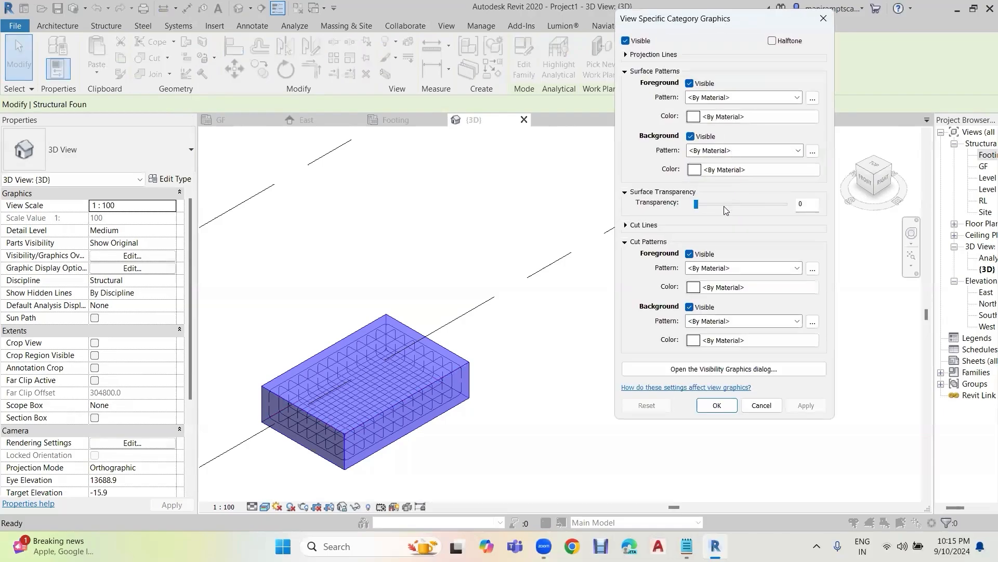
pyautogui.moveTo(745, 203); pyautogui.dragTo(776, 208)
pyautogui.click(717, 405)
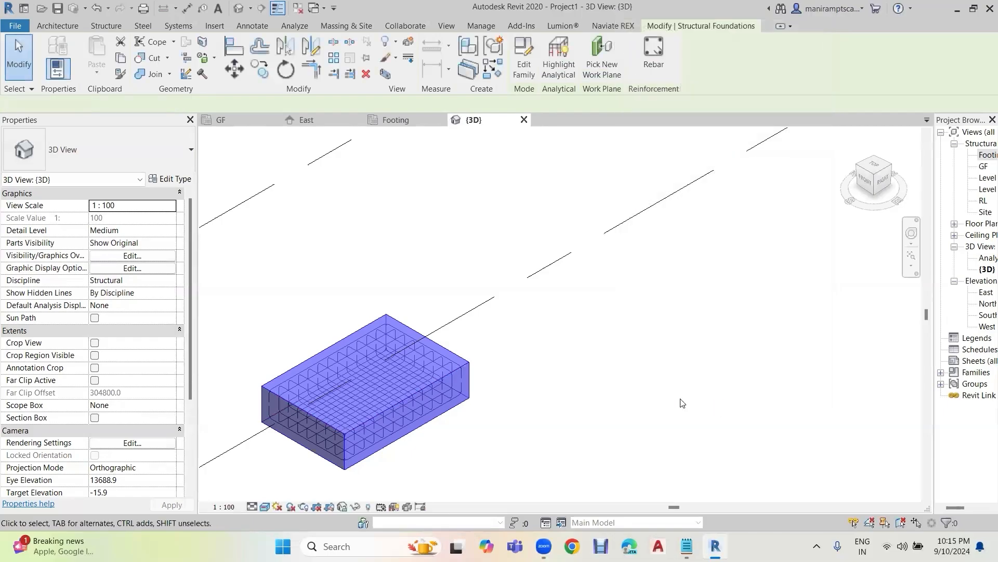
pyautogui.click(646, 400)
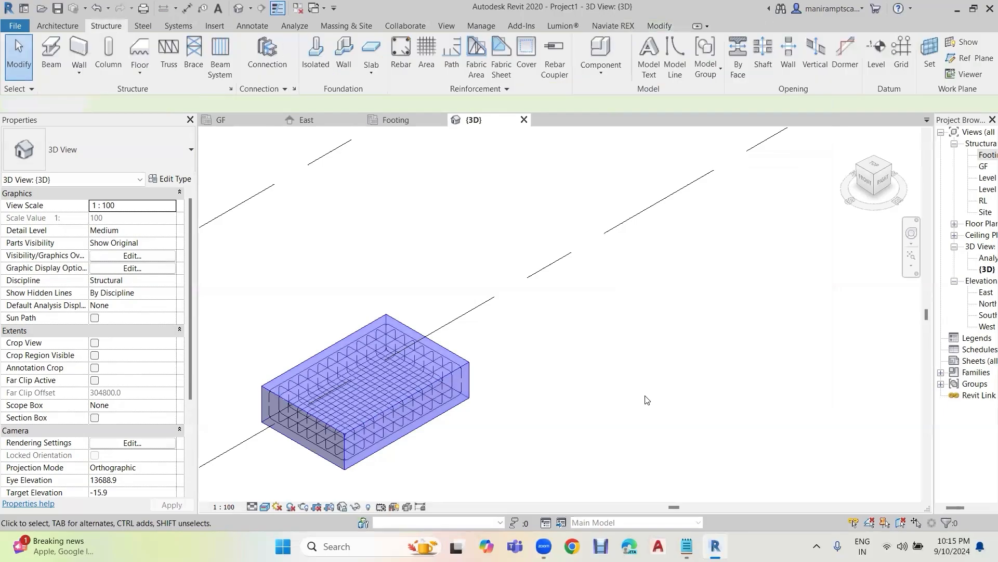
pyautogui.scroll(-3, 618, 375)
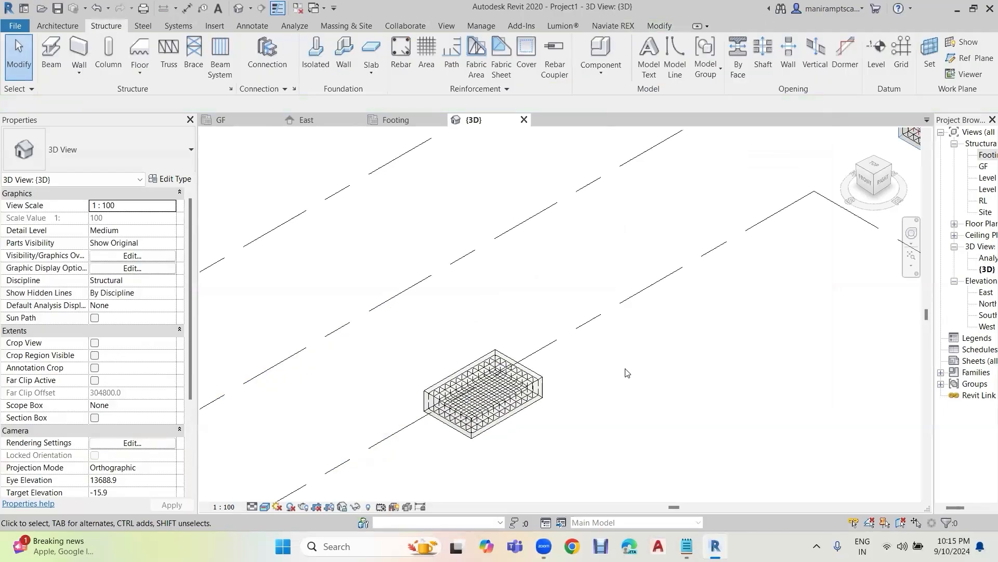
pyautogui.scroll(-3, 629, 382)
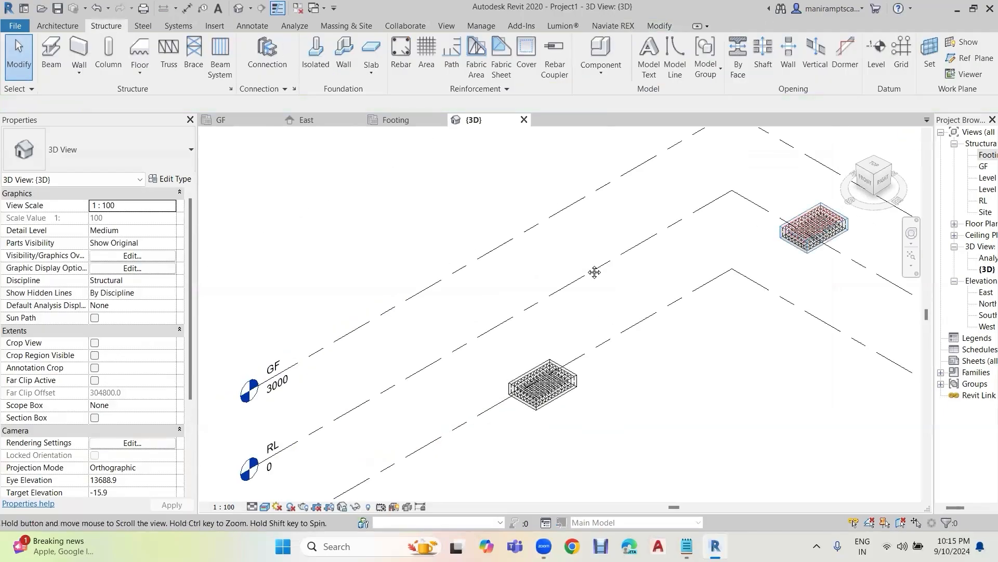
pyautogui.scroll(-4, 593, 259)
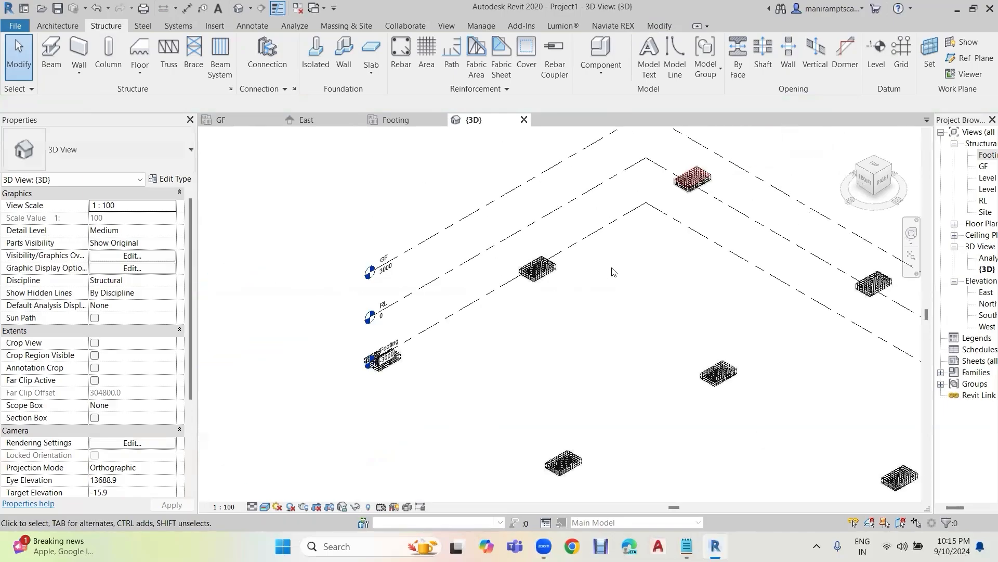
pyautogui.scroll(-2, 733, 320)
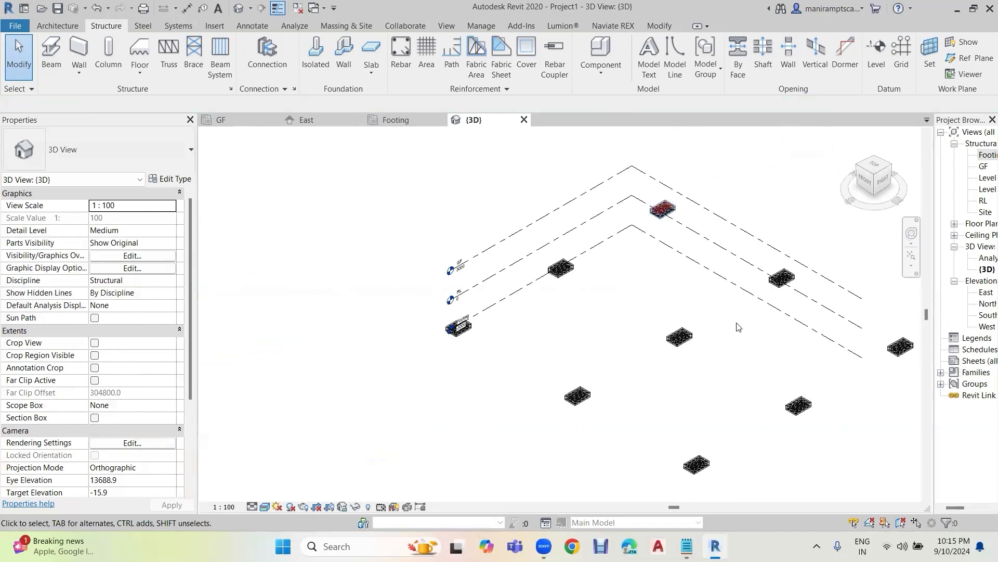
pyautogui.moveTo(737, 327); pyautogui.dragTo(633, 330, button='middle')
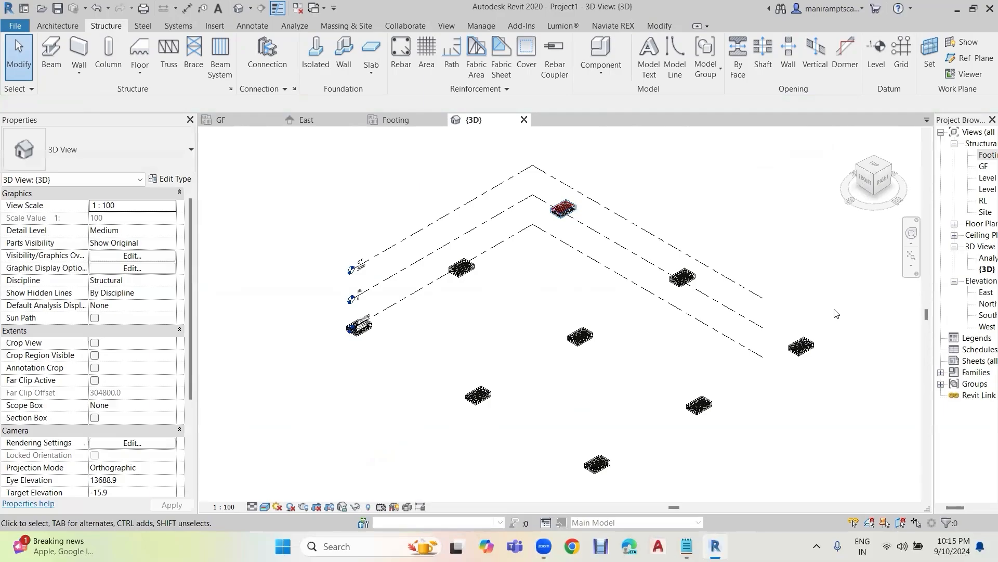
# Step: In the RL structural plan, place a vertical 450 x 600mm M_Concrete-Rectangular-Column at the intersection of grids 6 and 1
pyautogui.doubleClick(981, 201)
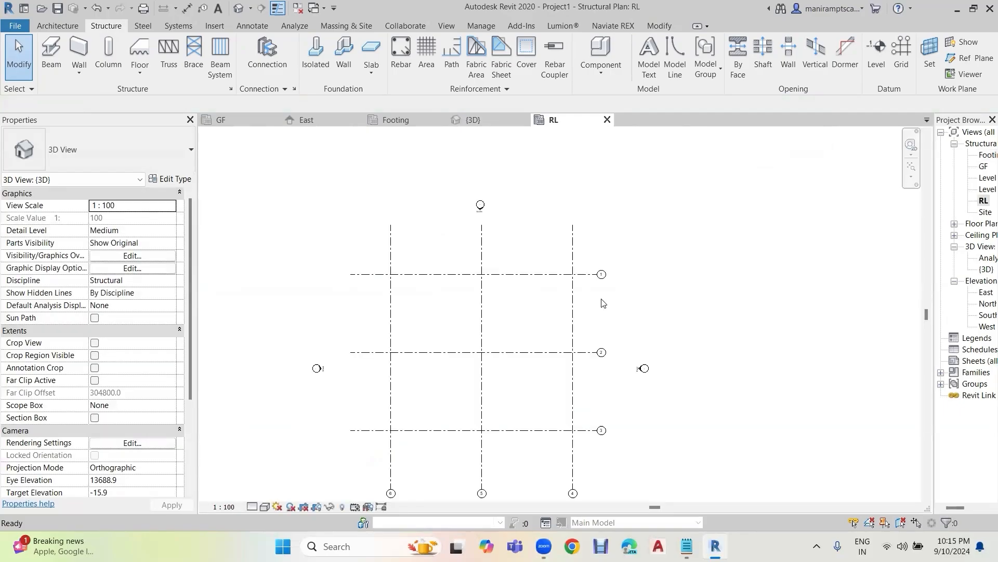
pyautogui.click(111, 56)
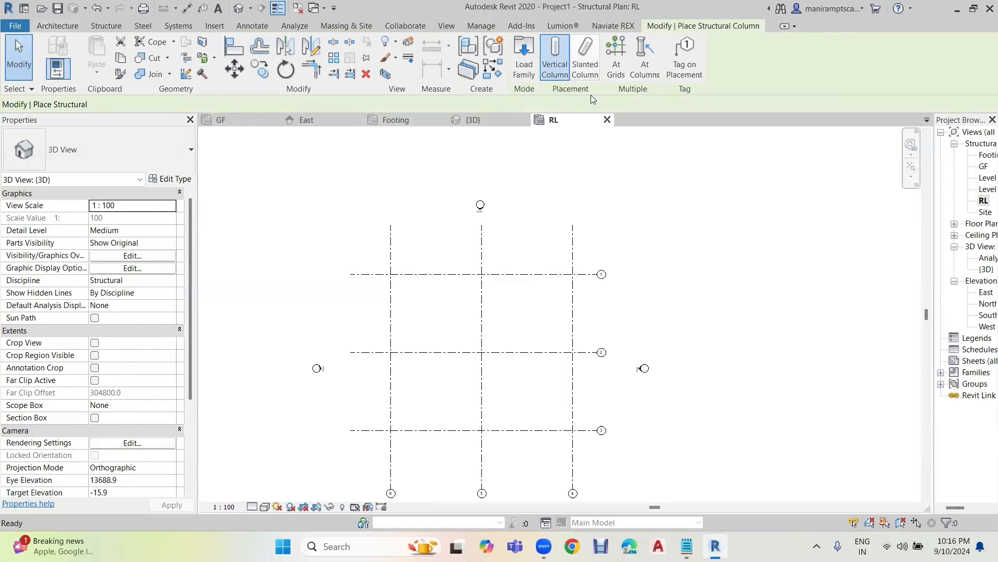
pyautogui.click(564, 83)
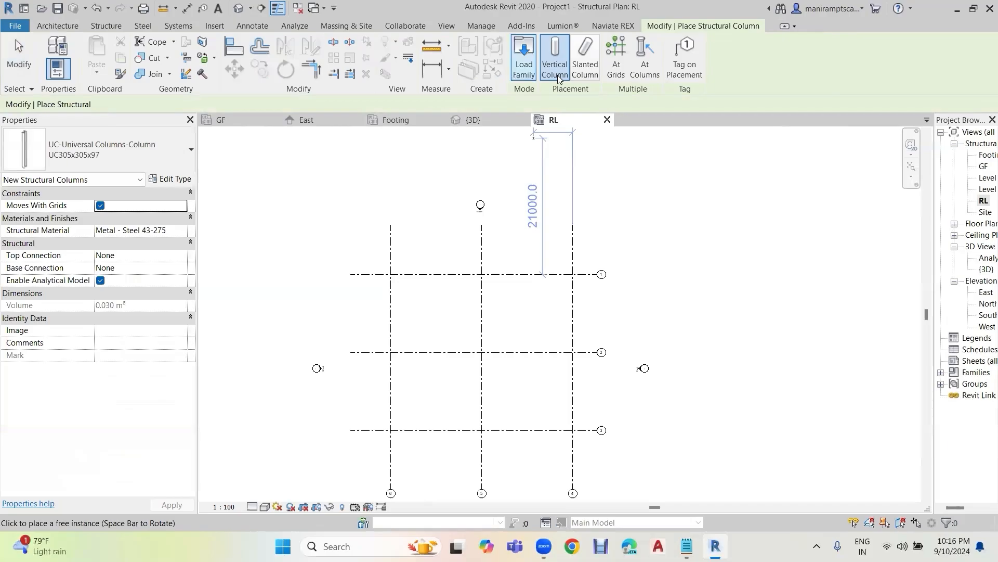
pyautogui.click(87, 166)
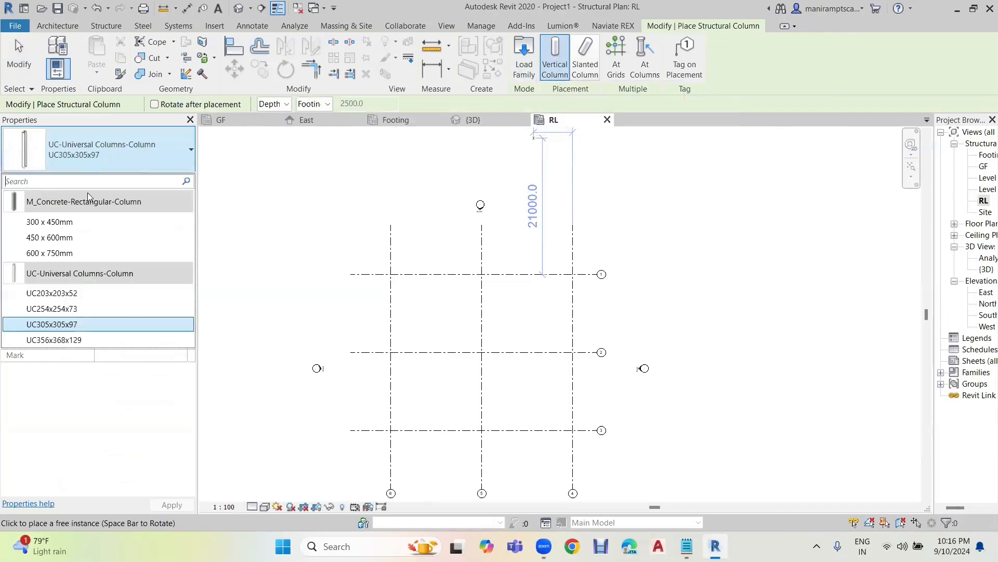
pyautogui.click(67, 234)
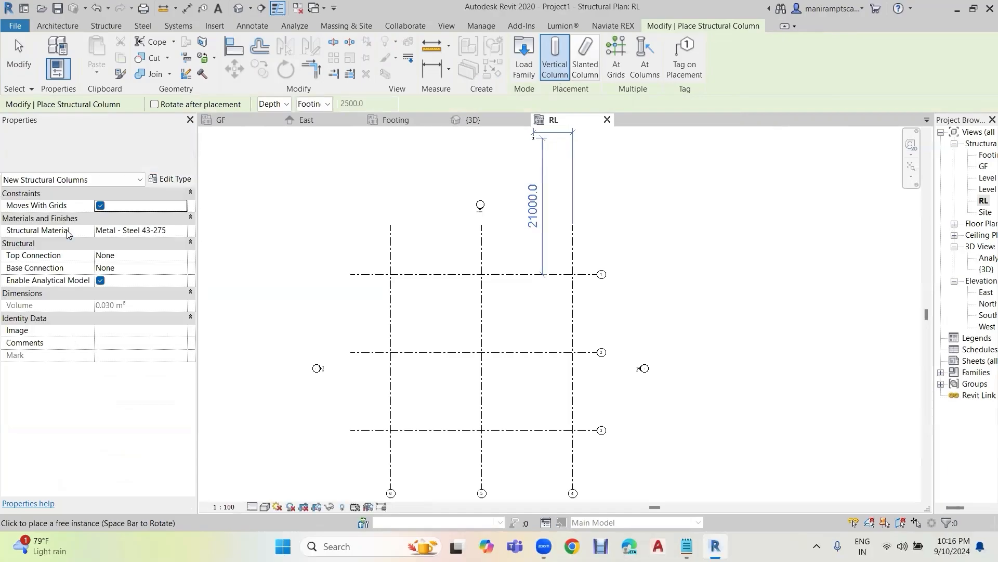
pyautogui.click(395, 273)
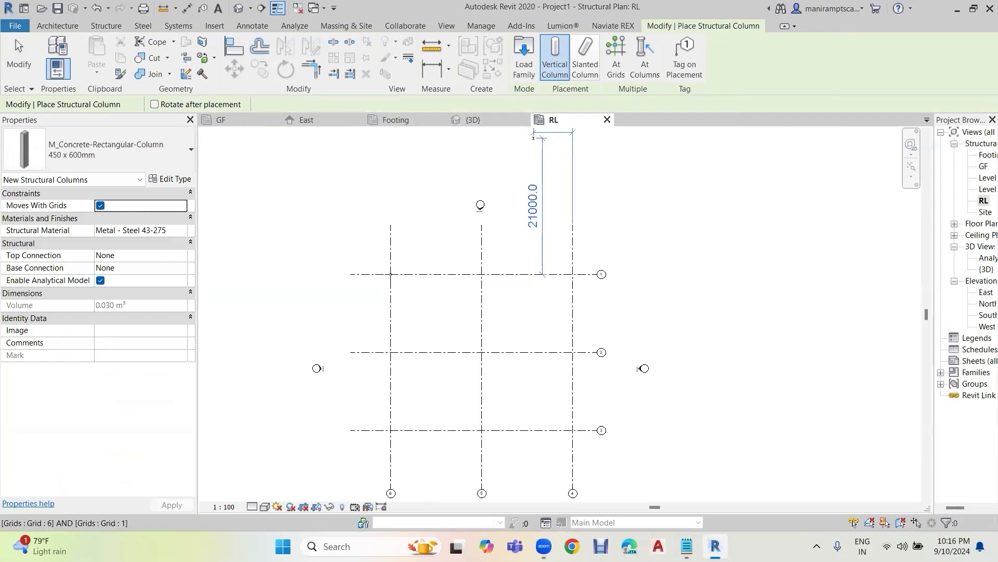
pyautogui.scroll(5, 391, 274)
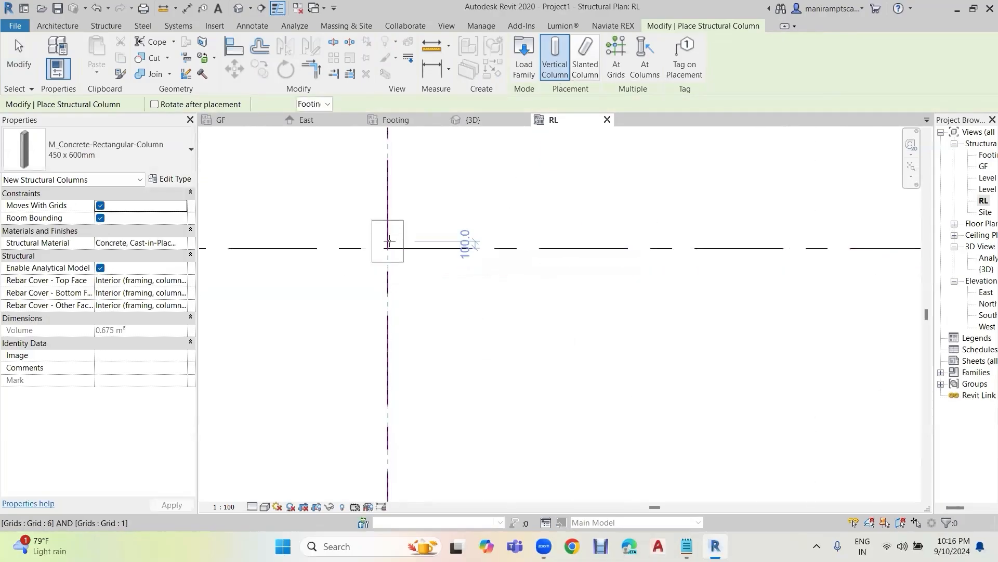
pyautogui.click(388, 248)
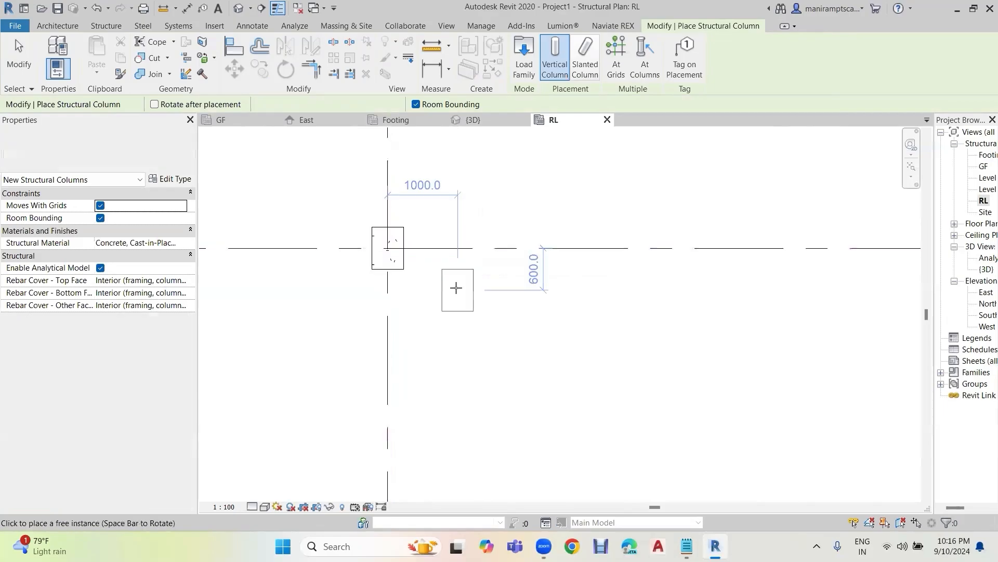
pyautogui.press('Escape')
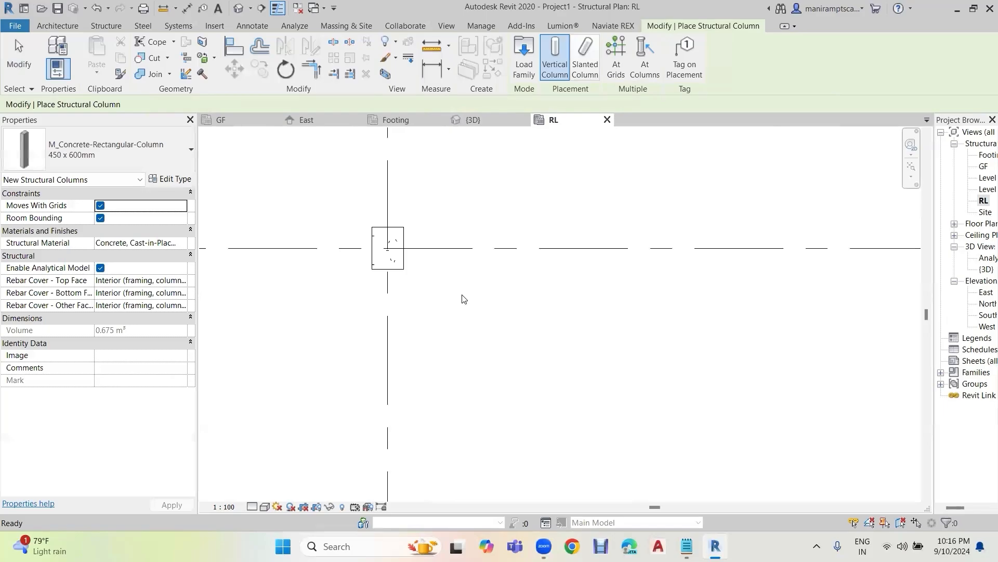
# Step: Check the column reinforcement notes in Notepad, then in Revit set the concrete column's rebar cover to Interior (framing, columns) <40 mm>
pyautogui.hotkey('alt', 'Tab')
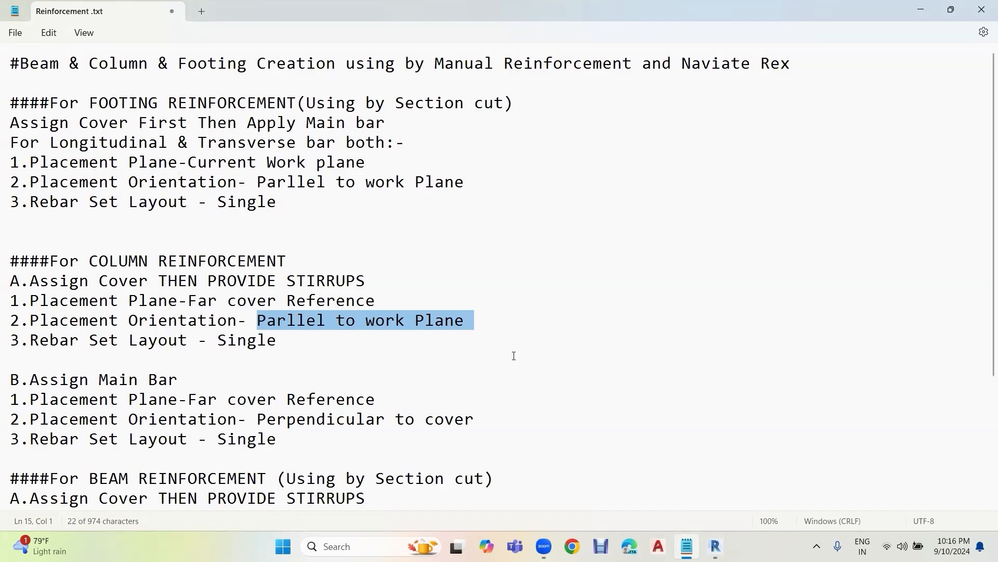
pyautogui.click(715, 546)
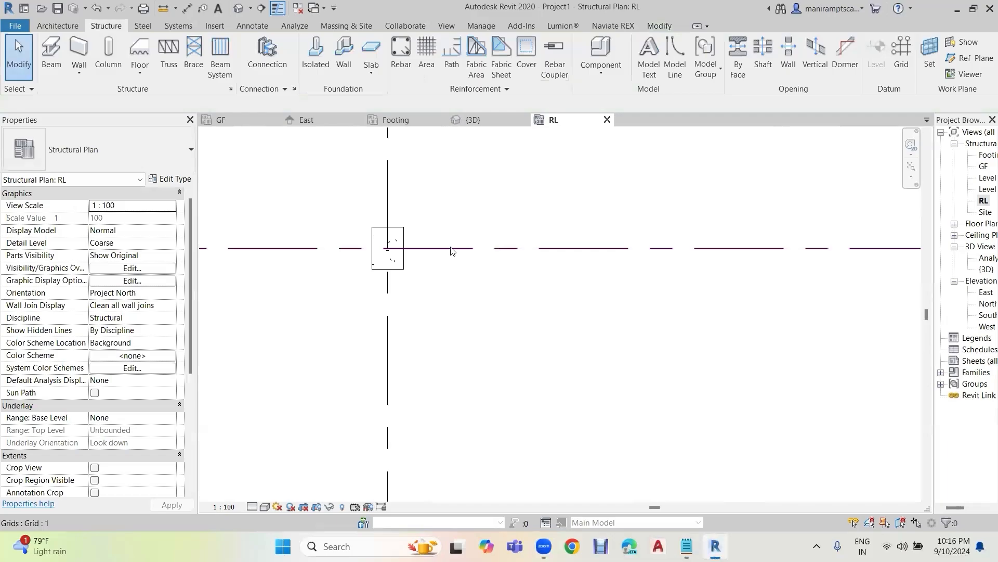
pyautogui.click(524, 58)
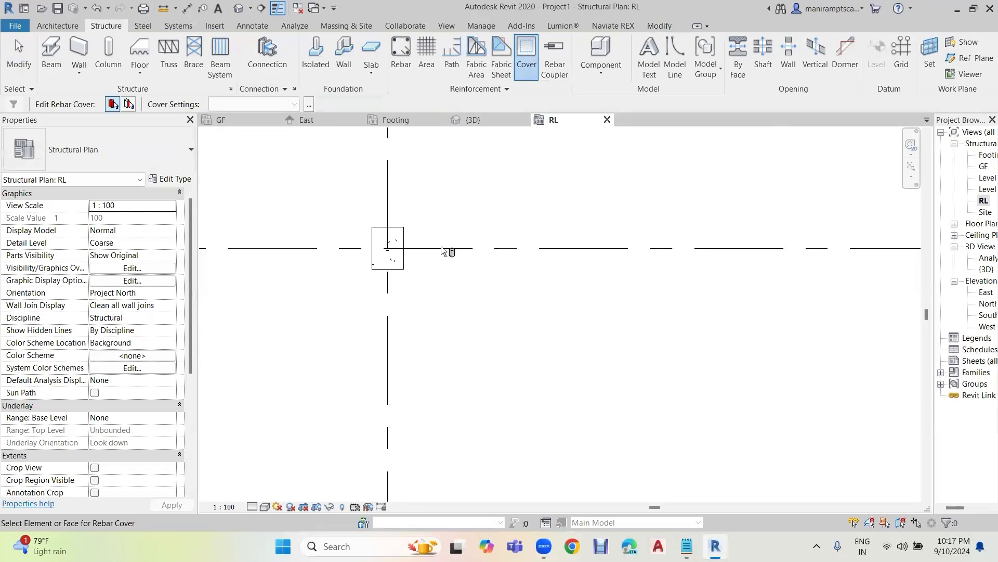
pyautogui.click(403, 230)
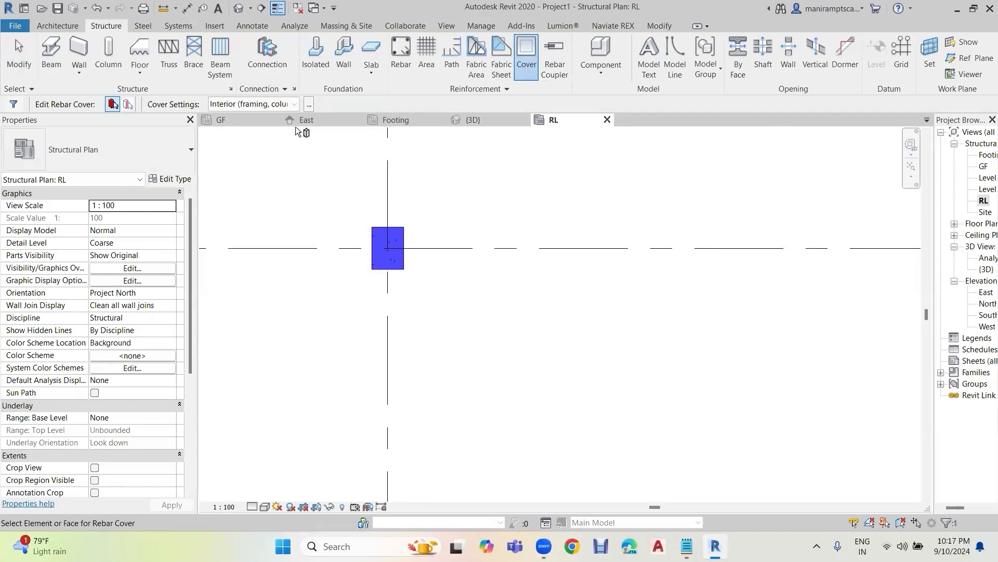
pyautogui.click(284, 104)
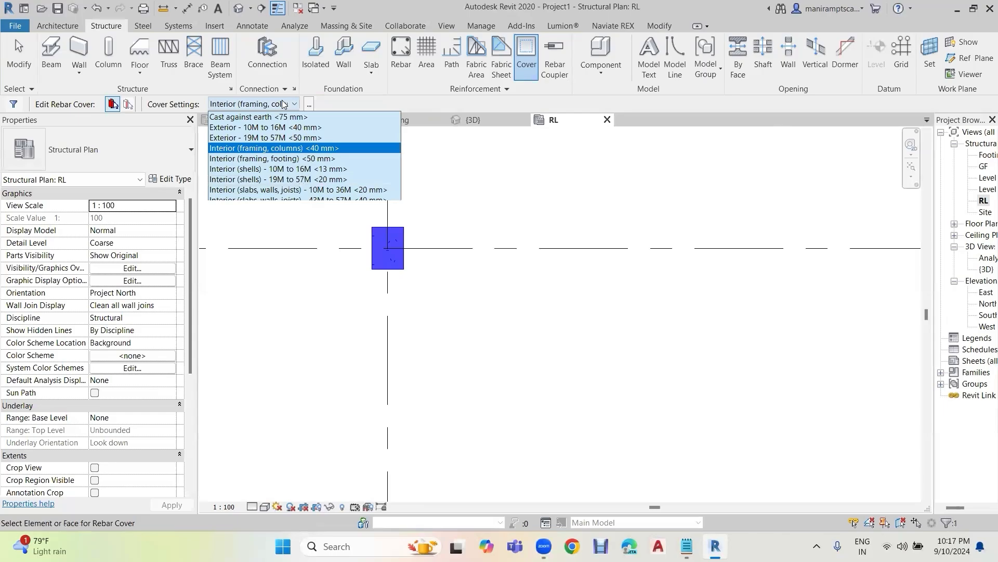
pyautogui.click(291, 149)
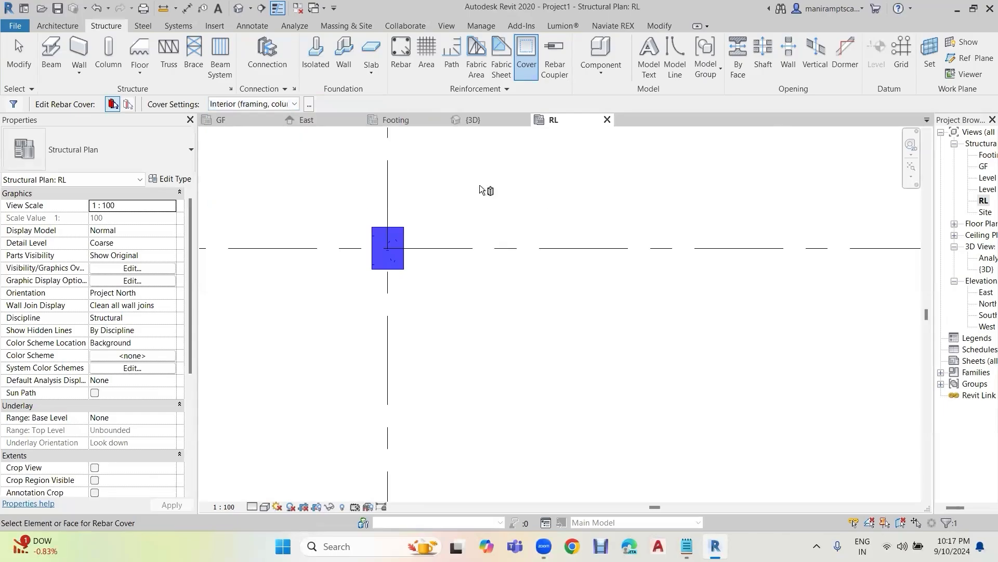
pyautogui.click(468, 191)
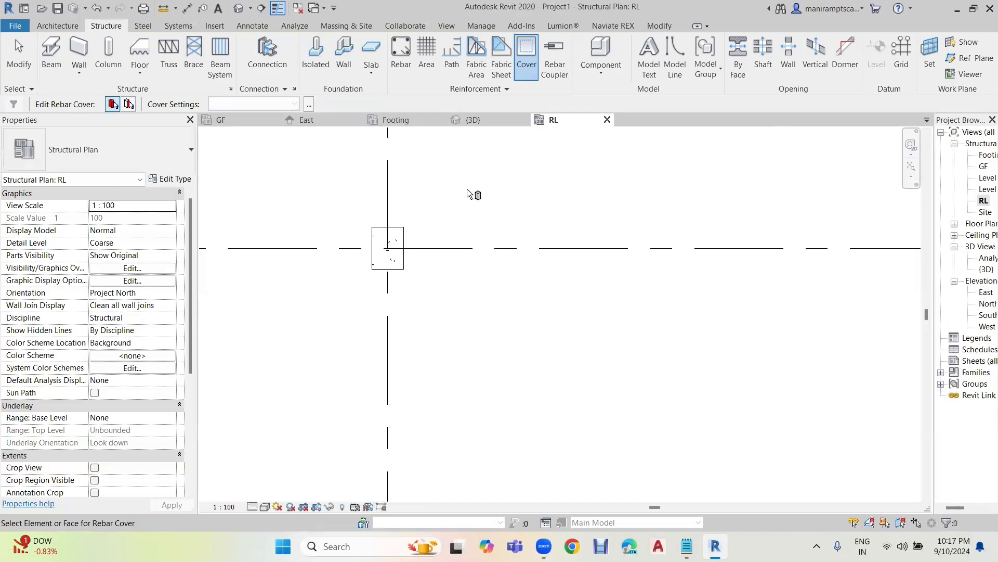
pyautogui.press('Escape')
pyautogui.press('Escape')
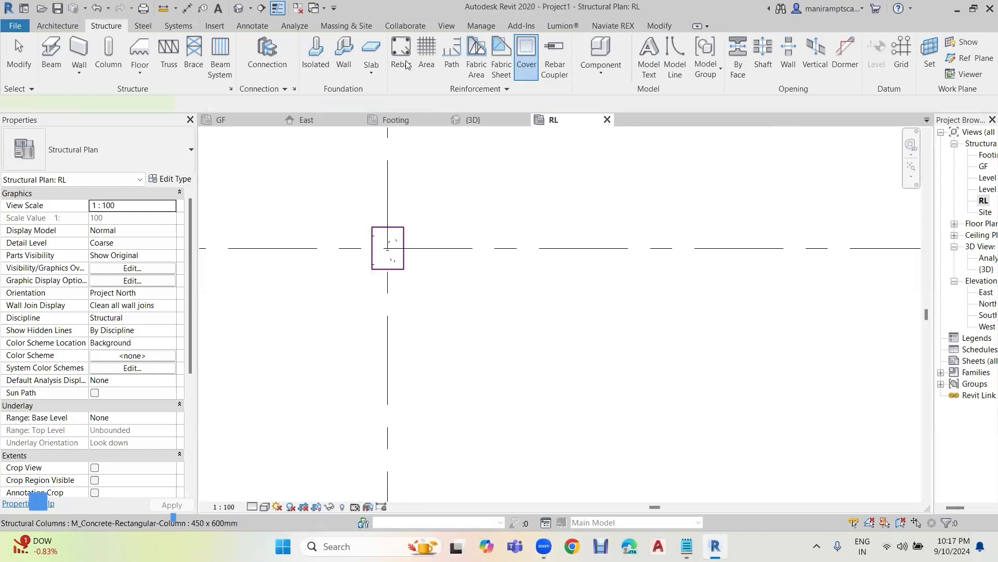
# Step: Start rebar placement for the column with Far Cover Reference as placement plane and Parallel to Work Plane as orientation
pyautogui.click(405, 233)
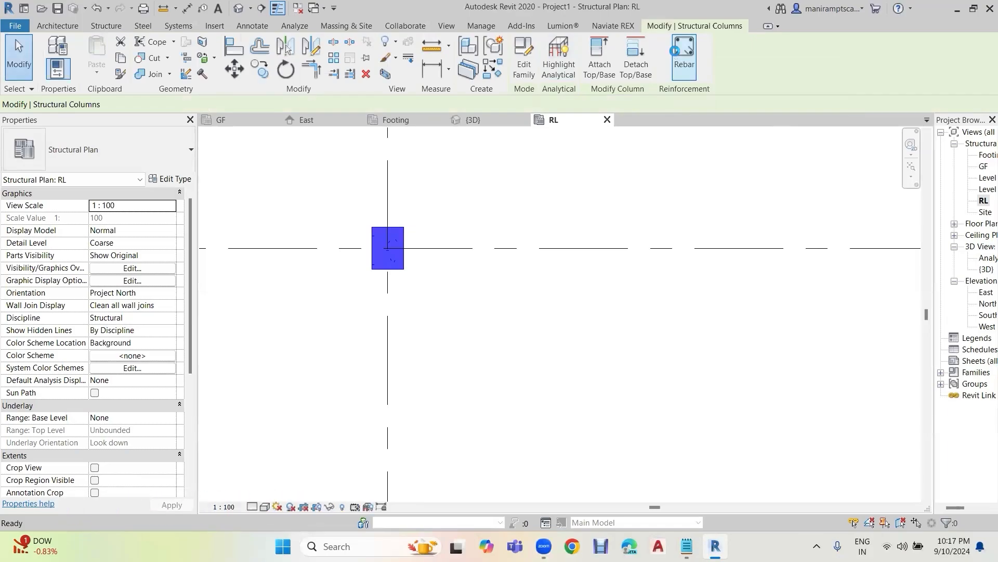
pyautogui.click(675, 51)
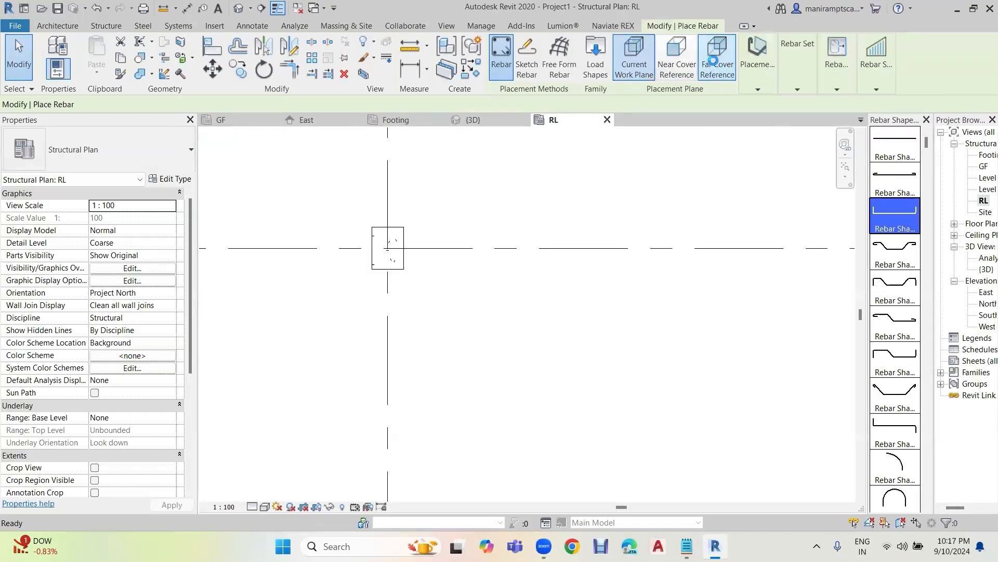
pyautogui.click(714, 61)
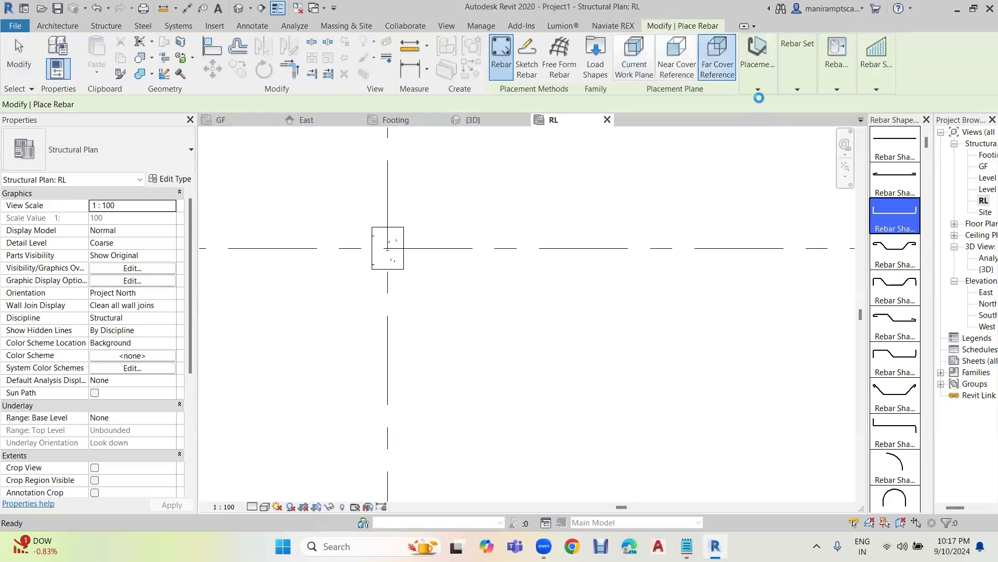
pyautogui.click(760, 84)
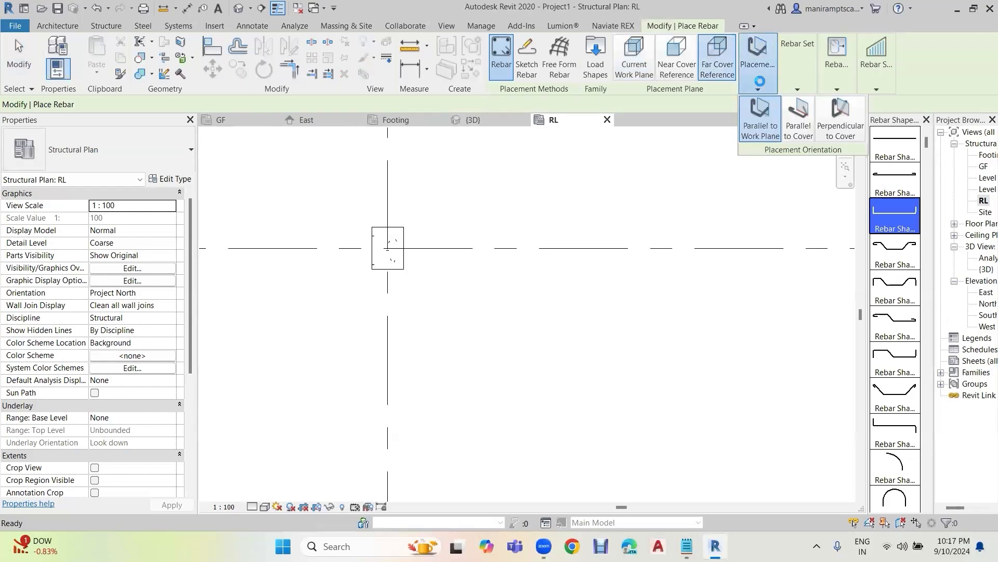
pyautogui.click(759, 121)
# Step: Choose rebar shape M_T1 and place a single 10M stirrup inside the column's cover outline
pyautogui.moveTo(924, 137); pyautogui.dragTo(924, 249)
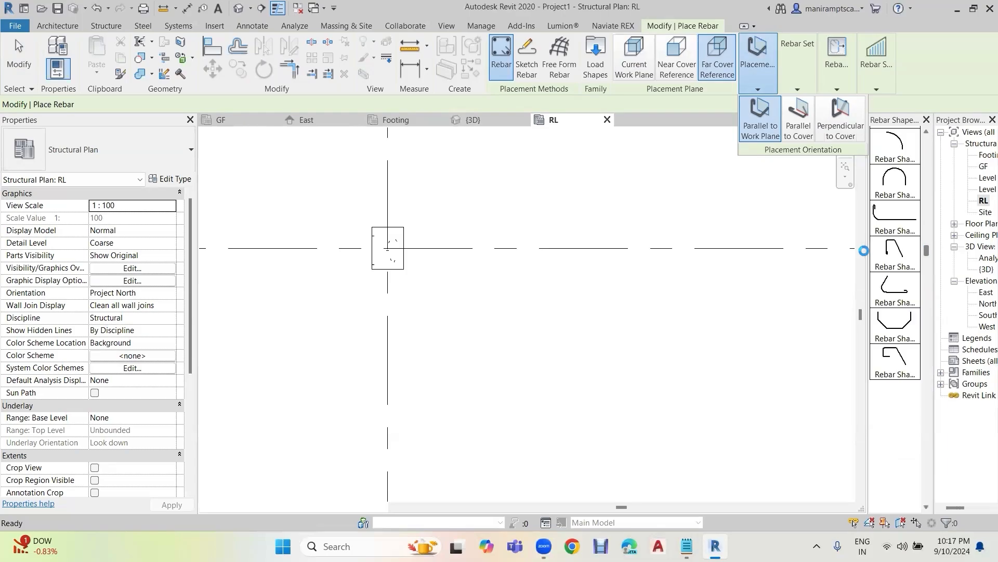
pyautogui.scroll(-3, 891, 343)
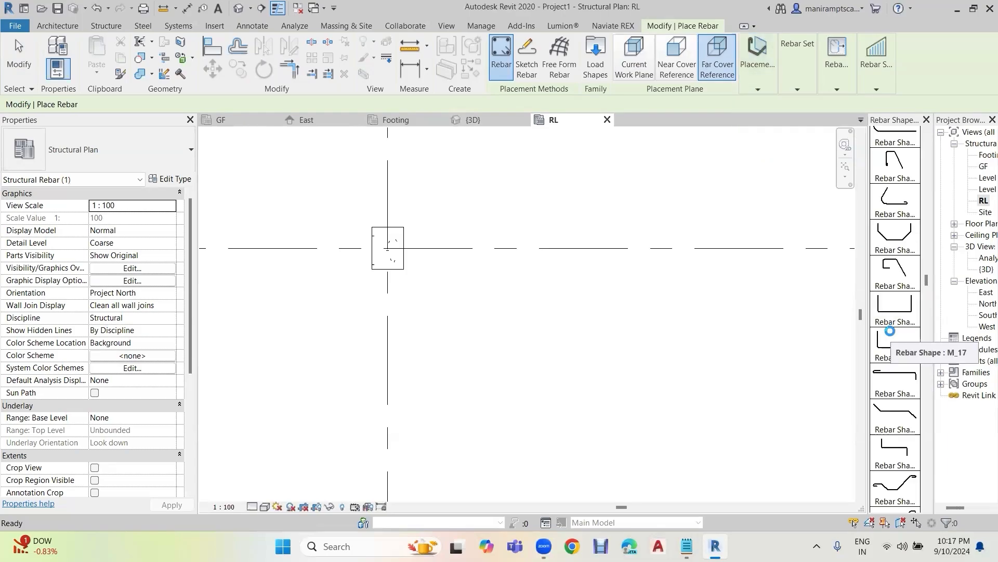
pyautogui.scroll(-3, 890, 327)
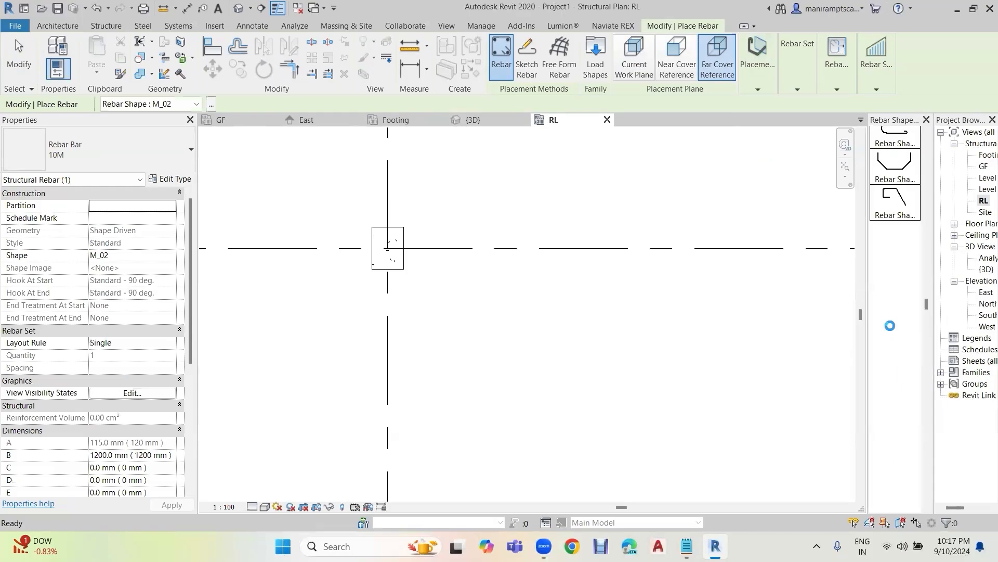
pyautogui.scroll(-3, 890, 327)
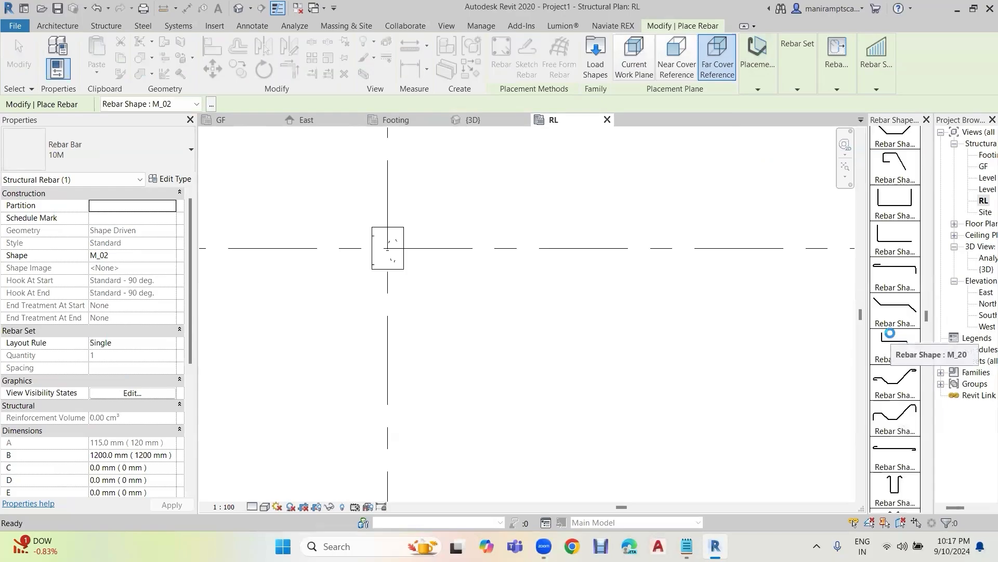
pyautogui.scroll(-1, 891, 333)
pyautogui.scroll(-1, 890, 328)
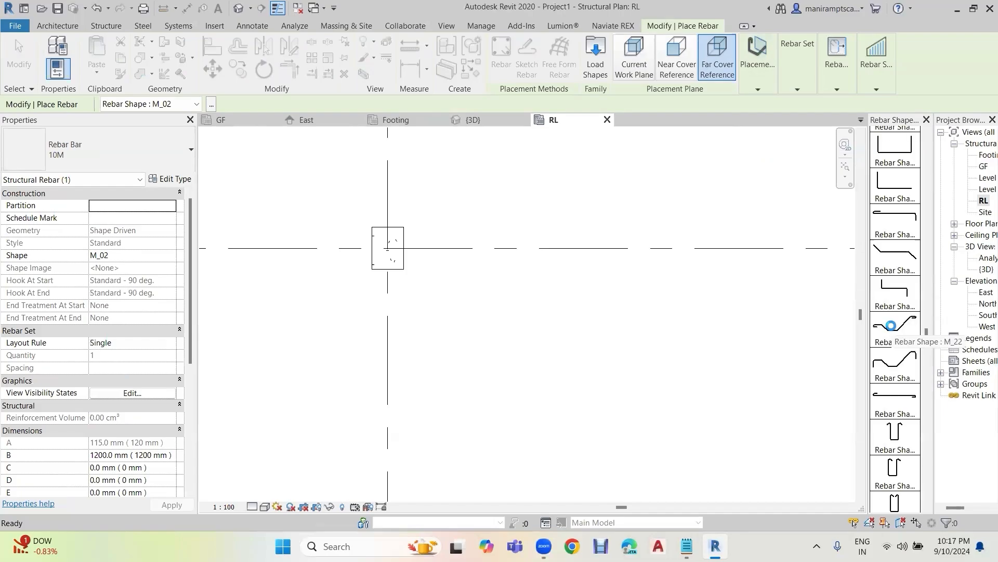
pyautogui.scroll(-1, 890, 326)
pyautogui.scroll(-1, 893, 327)
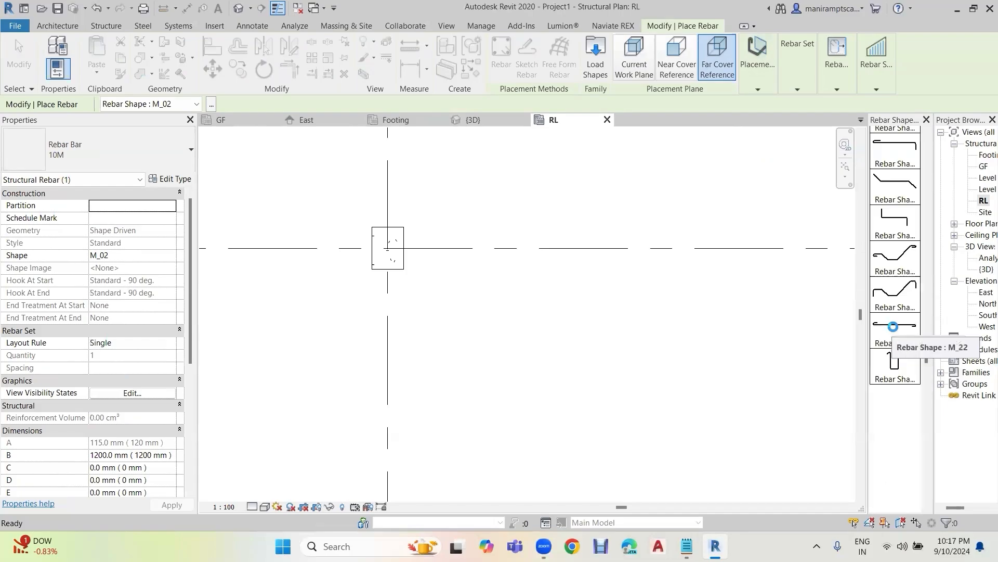
pyautogui.scroll(-1, 901, 351)
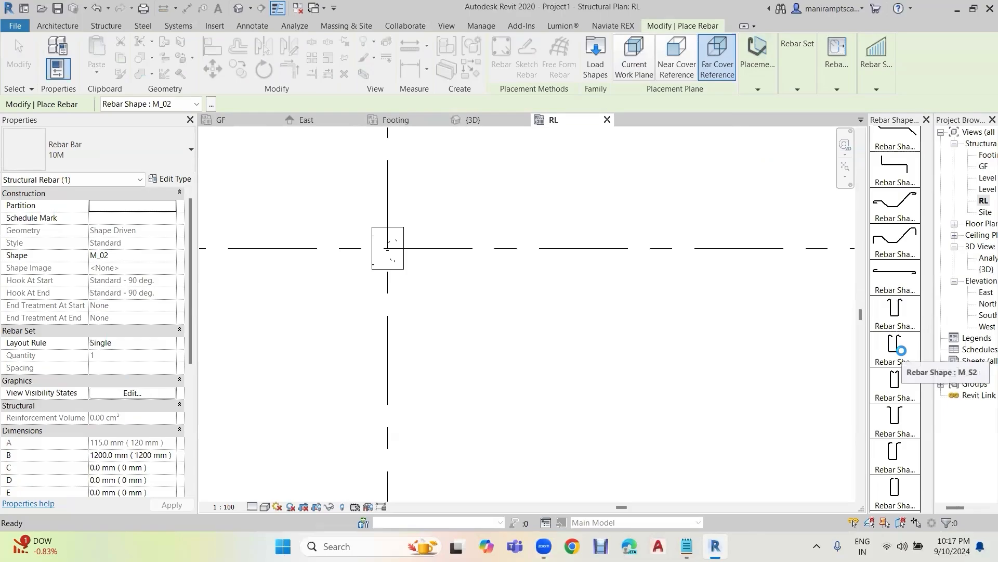
pyautogui.scroll(-1, 902, 350)
pyautogui.scroll(-1, 901, 353)
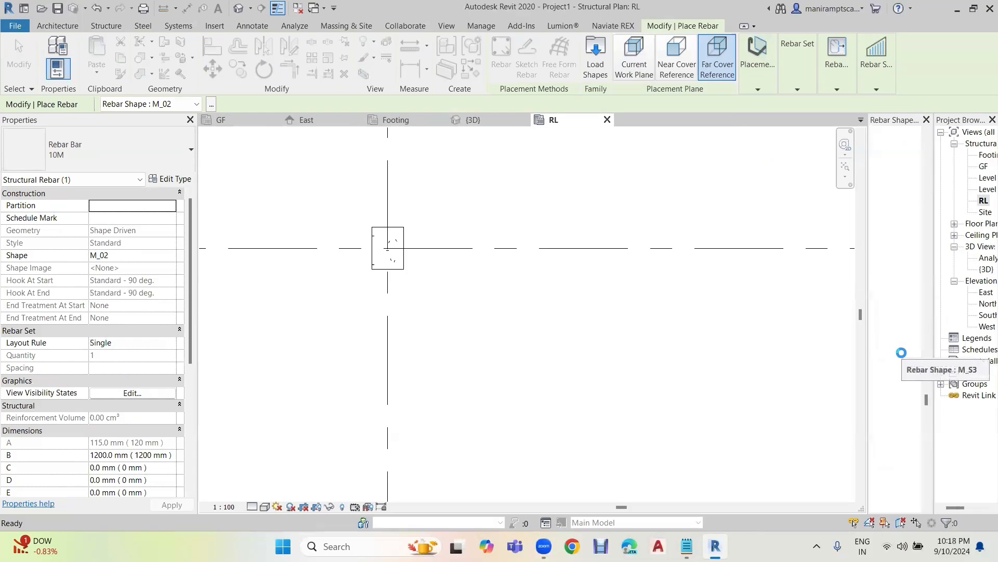
pyautogui.scroll(-1, 901, 353)
pyautogui.scroll(-1, 902, 346)
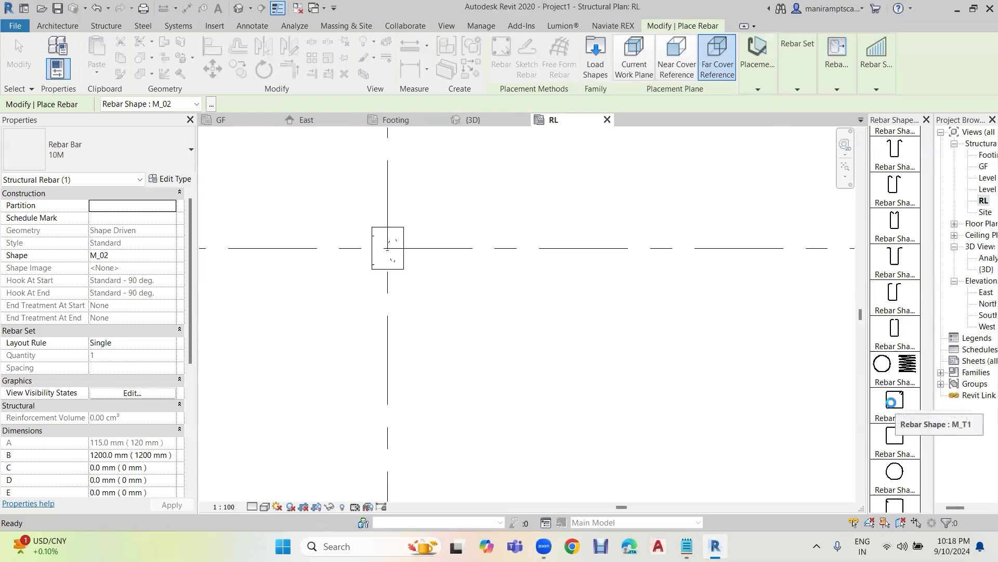
pyautogui.click(891, 401)
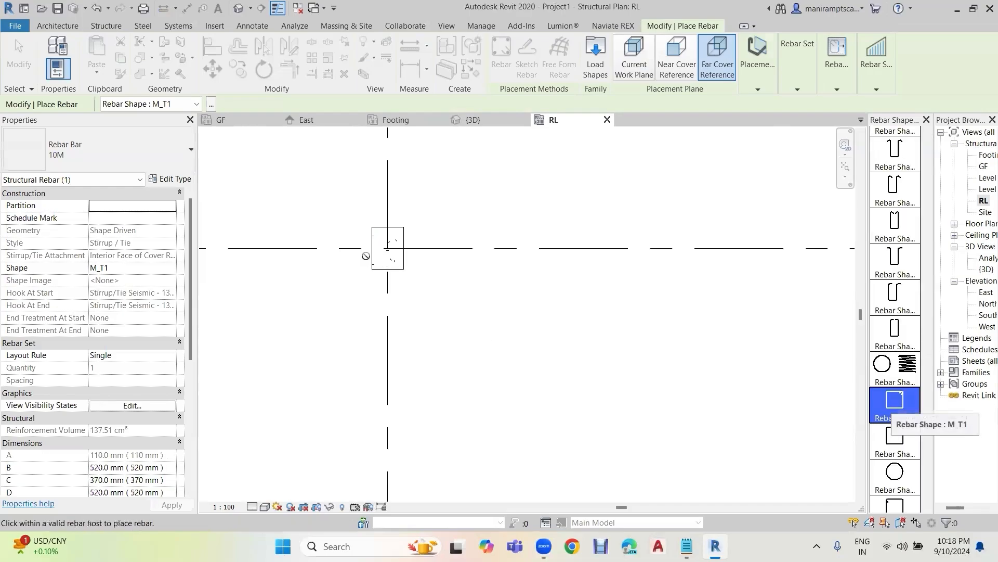
pyautogui.scroll(5, 390, 250)
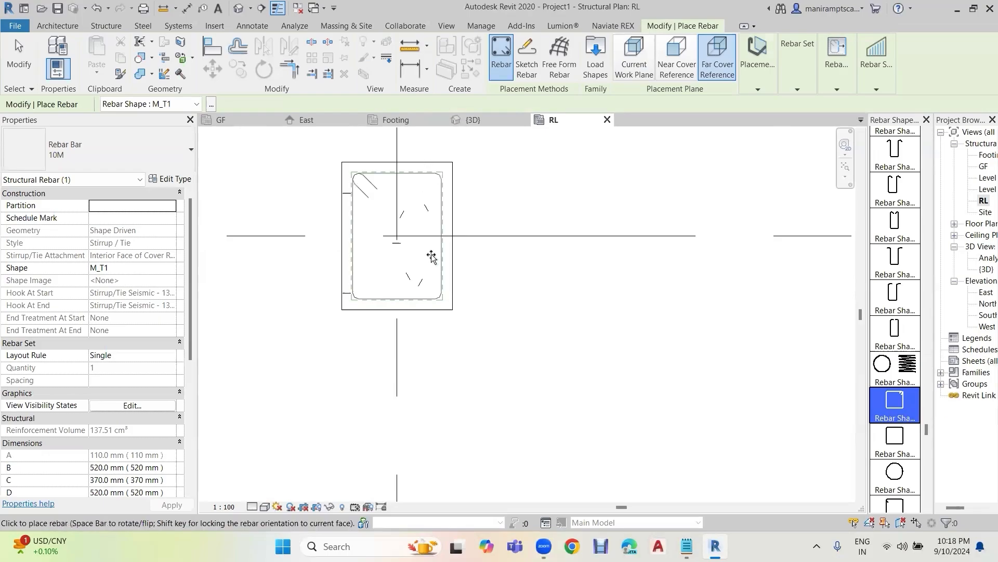
pyautogui.click(416, 293)
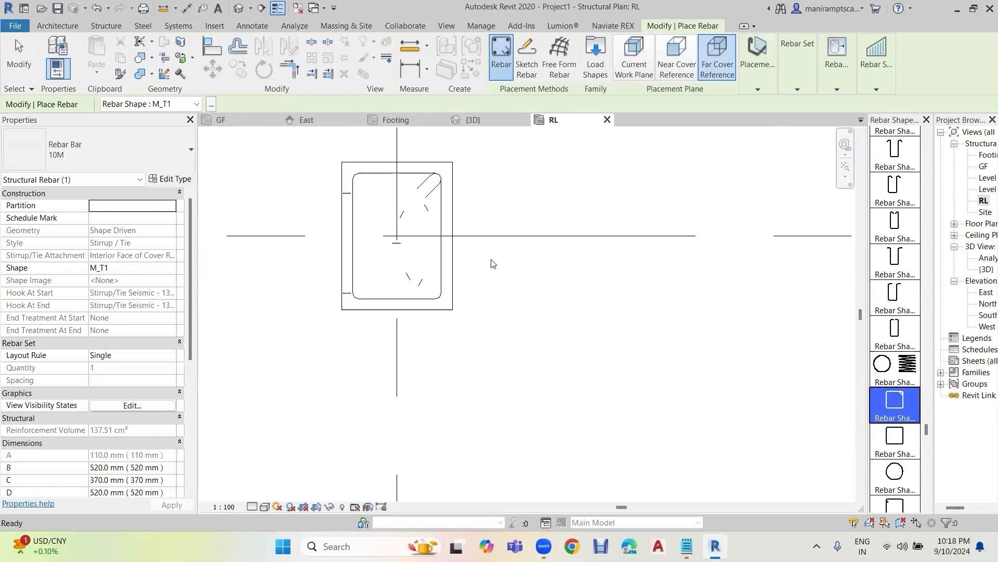
# Step: In the 3D view, override the concrete column's element graphics with a surface transparency of 80
pyautogui.click(239, 10)
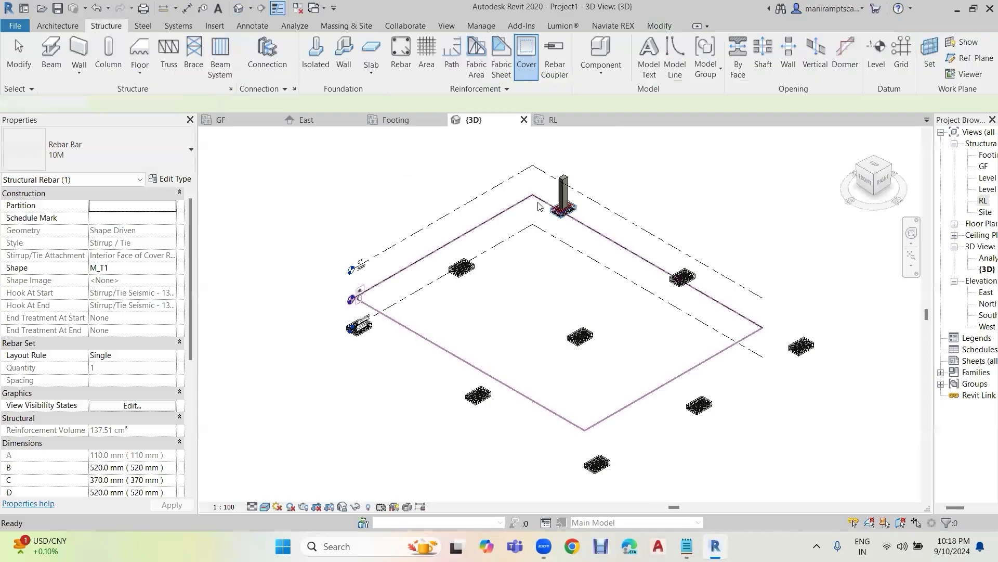
pyautogui.scroll(5, 538, 206)
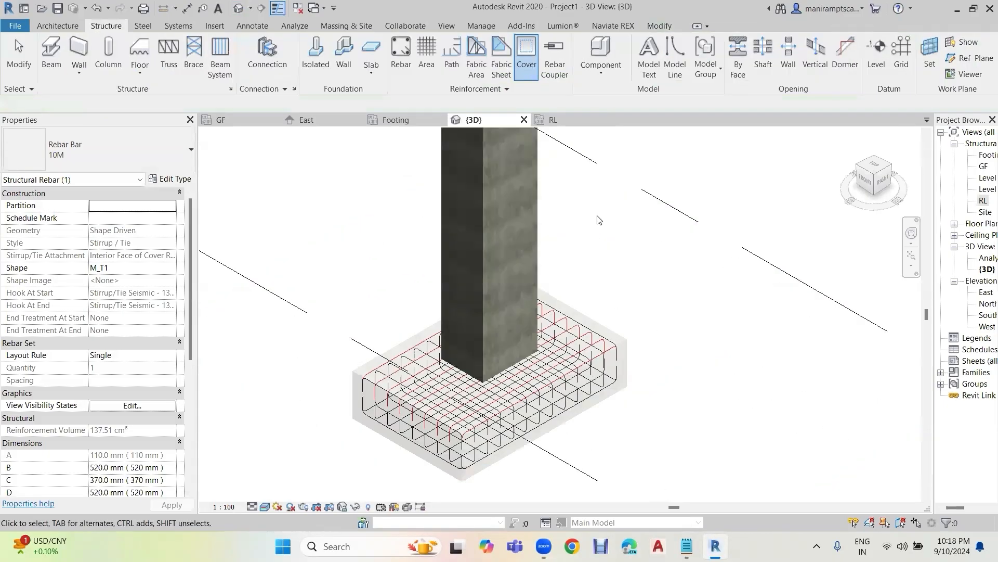
pyautogui.press('Escape')
pyautogui.press('Escape')
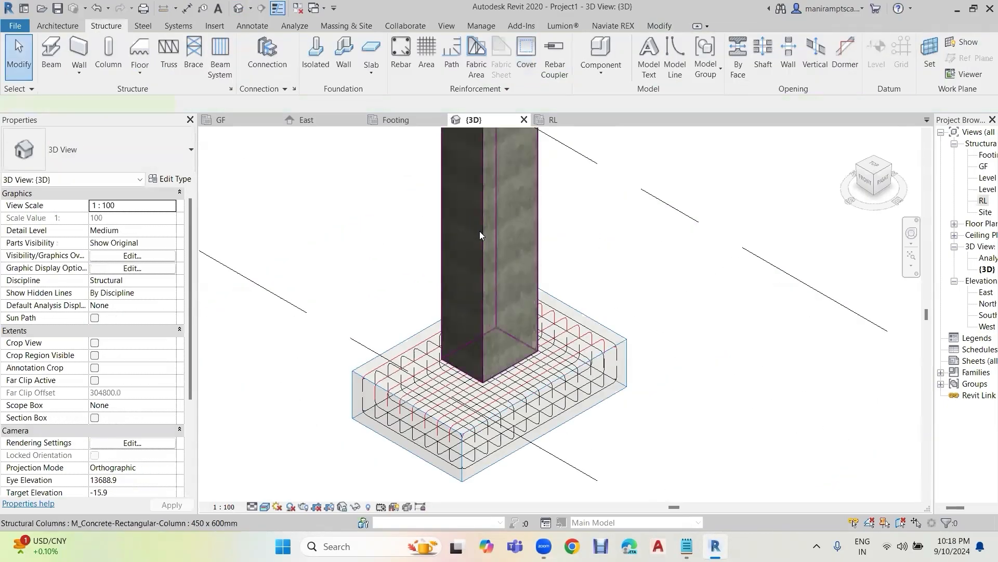
pyautogui.click(479, 232)
pyautogui.rightClick(480, 232)
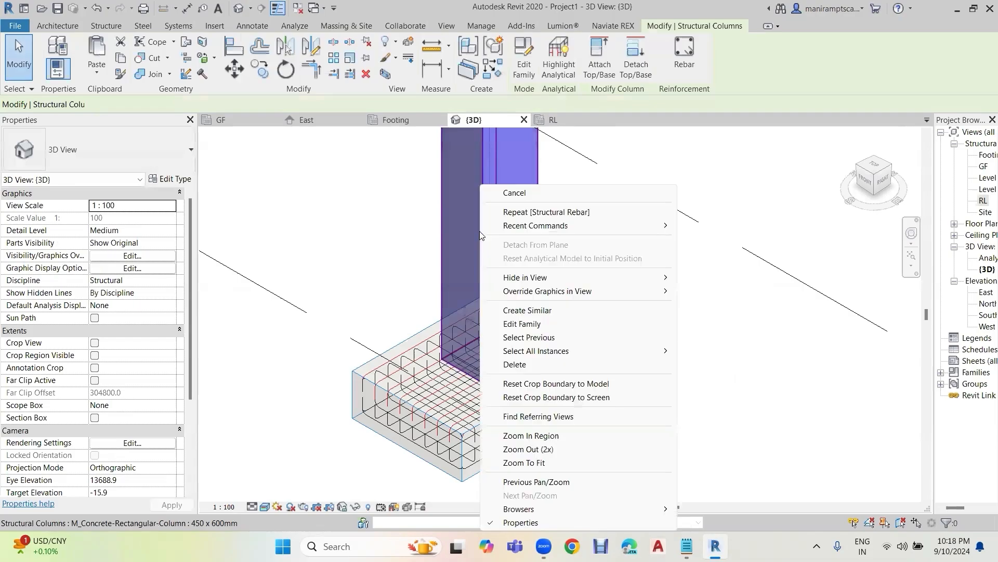
pyautogui.moveTo(650, 292)
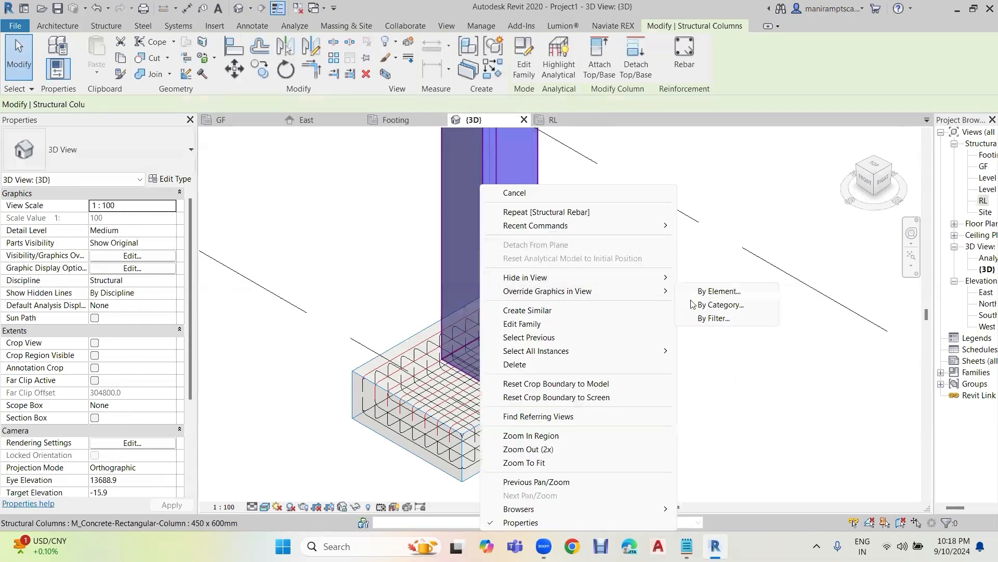
pyautogui.click(726, 293)
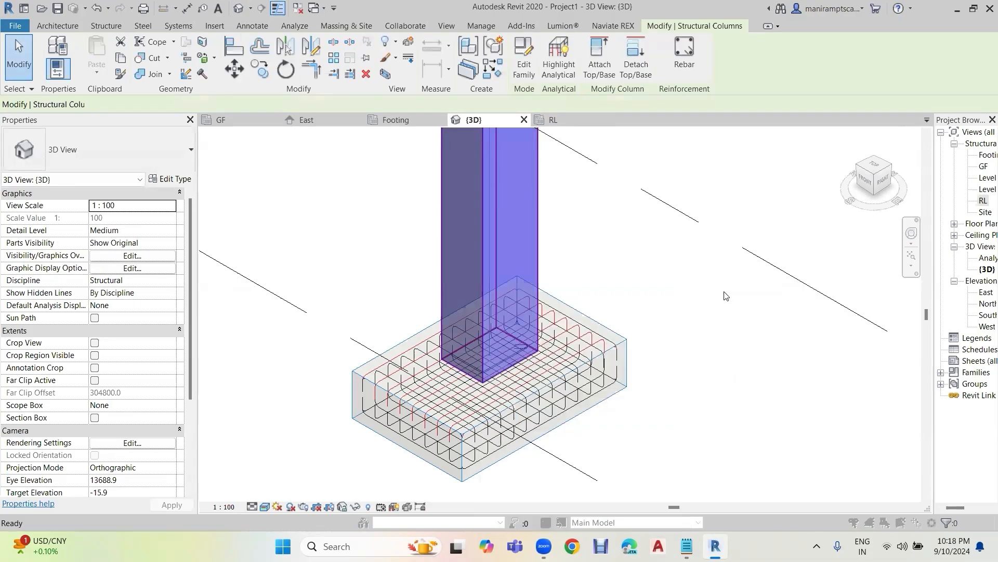
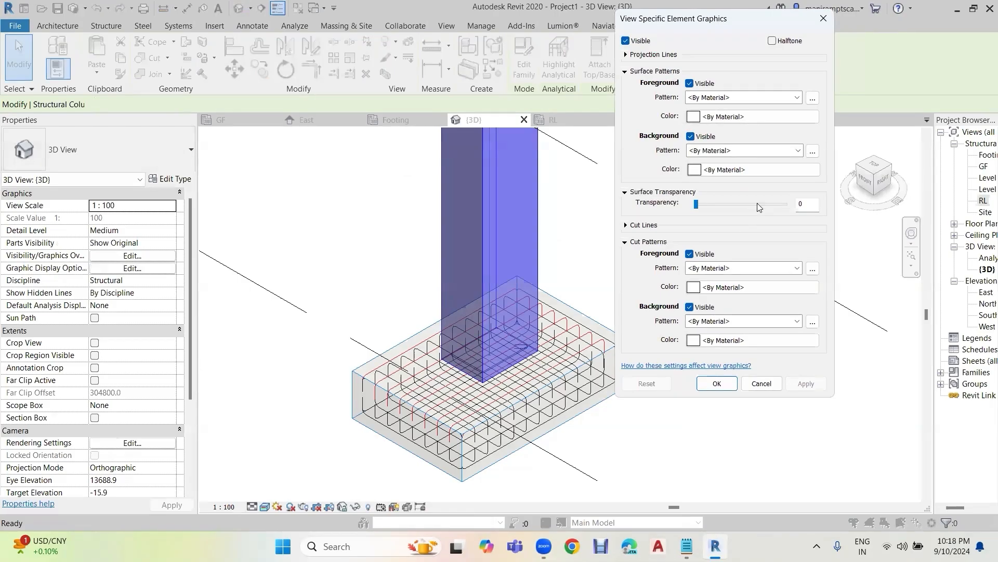
pyautogui.click(757, 203)
pyautogui.click(758, 203)
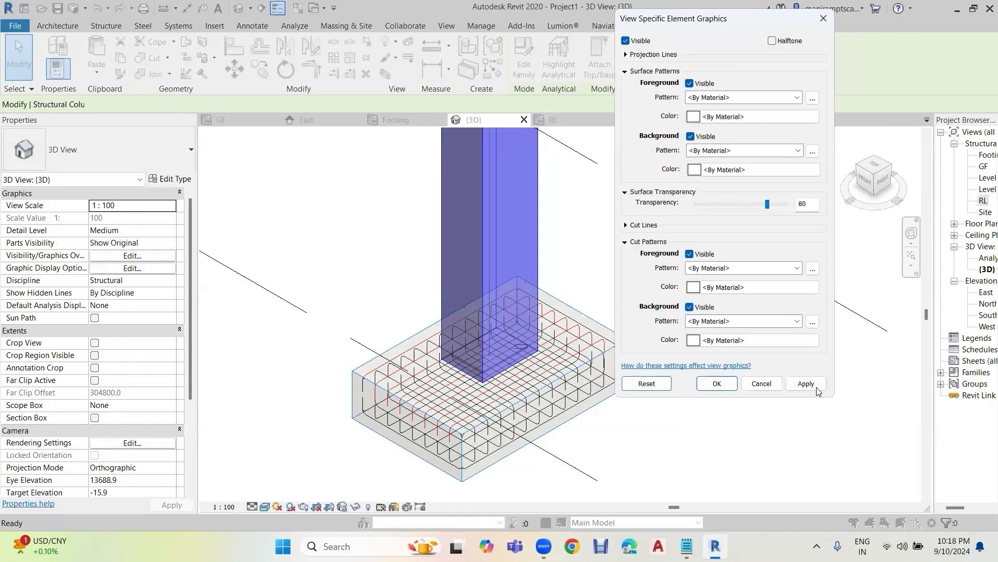
pyautogui.click(806, 384)
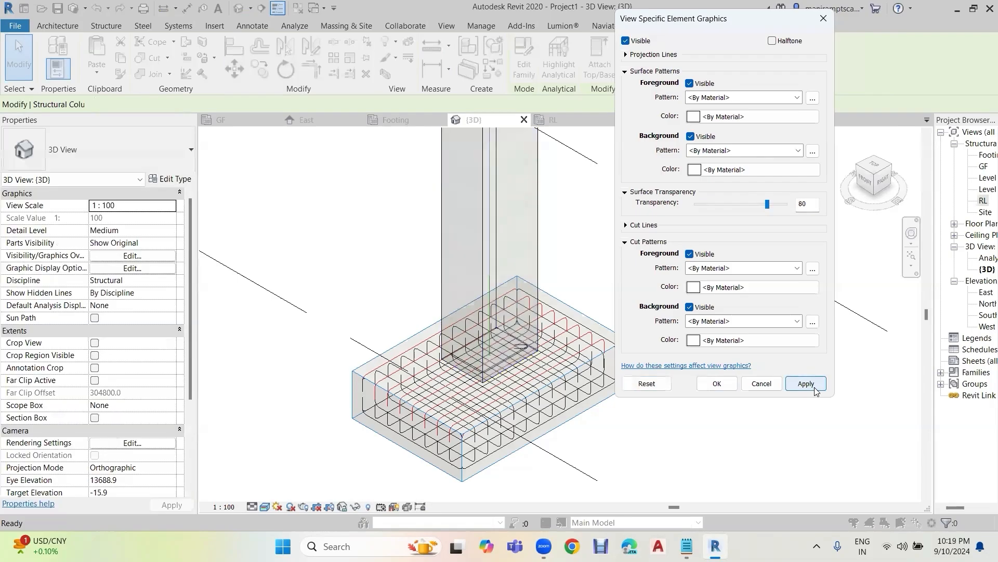
pyautogui.click(718, 384)
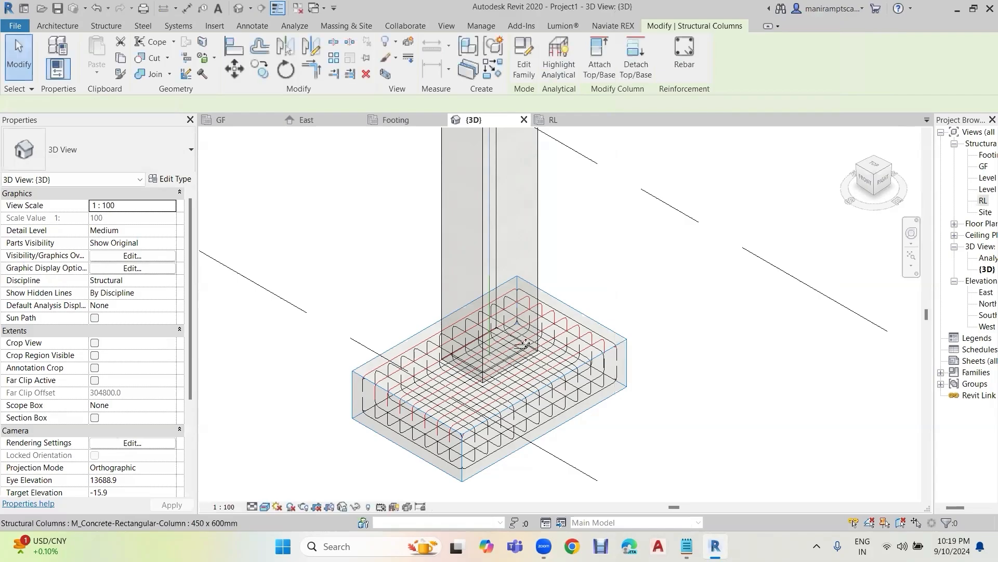
# Step: Set the column stirrup's rebar layout to Maximum Spacing with a spacing of 150 mm
pyautogui.scroll(2, 525, 349)
pyautogui.scroll(4, 503, 367)
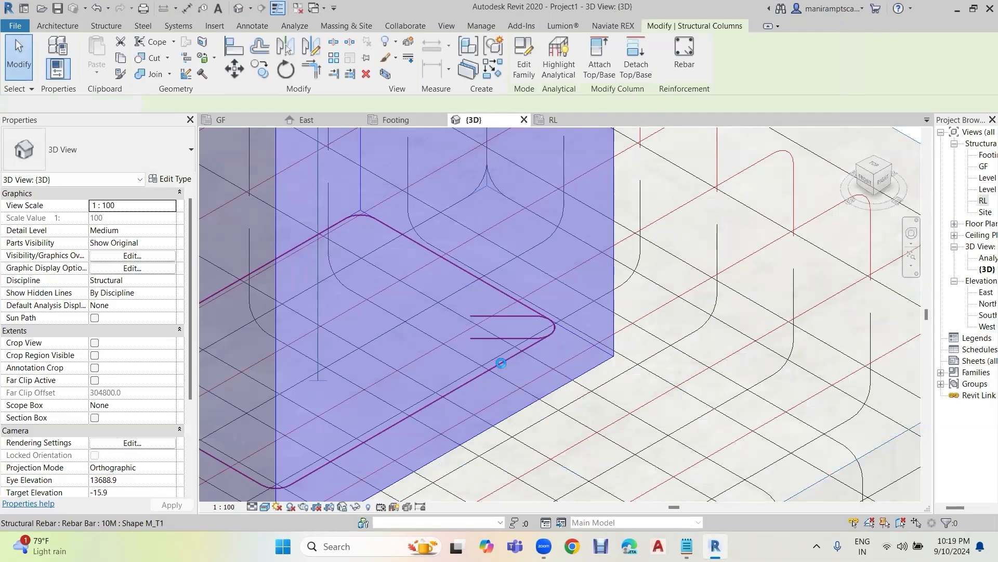
pyautogui.click(502, 366)
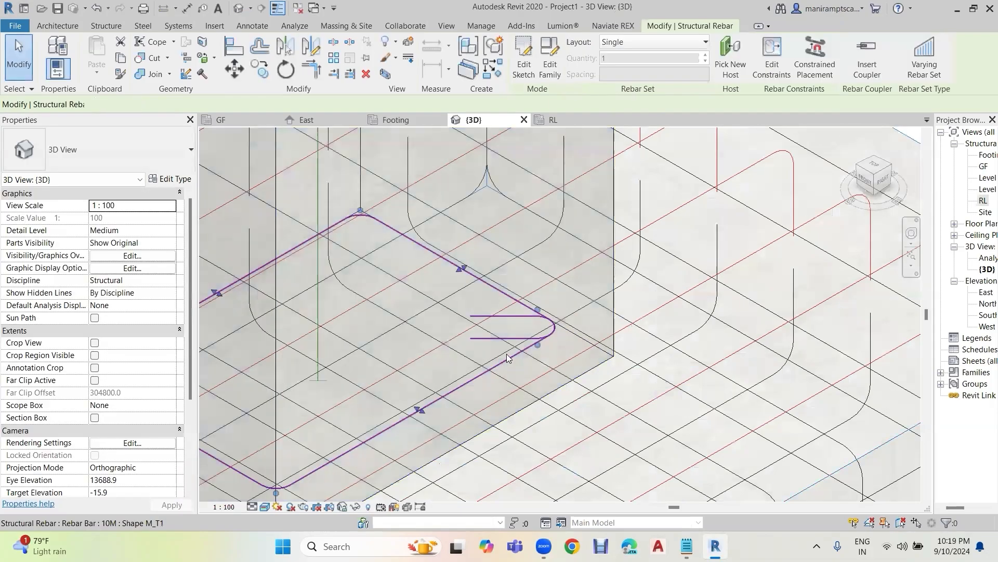
pyautogui.click(666, 42)
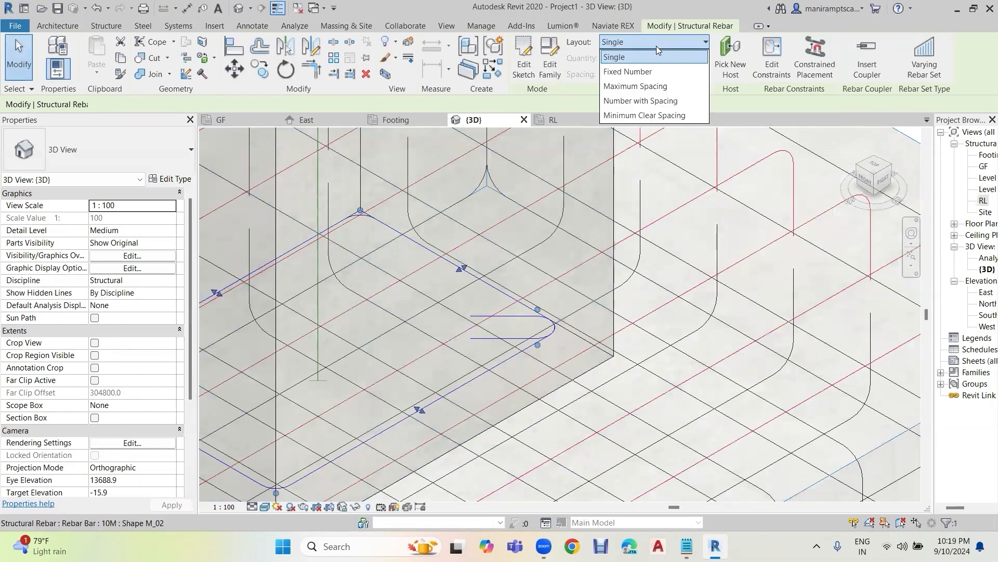
pyautogui.click(646, 86)
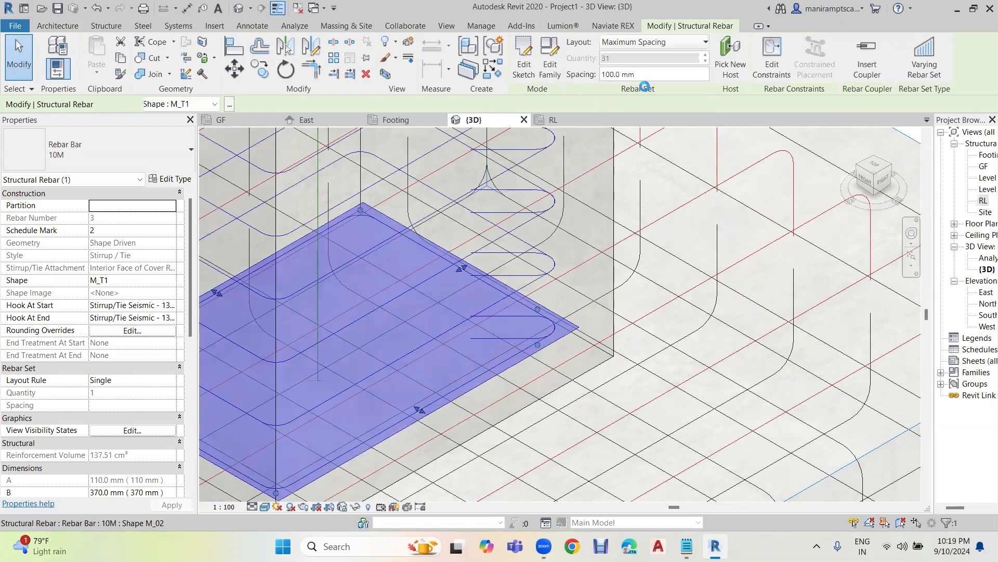
pyautogui.click(654, 74)
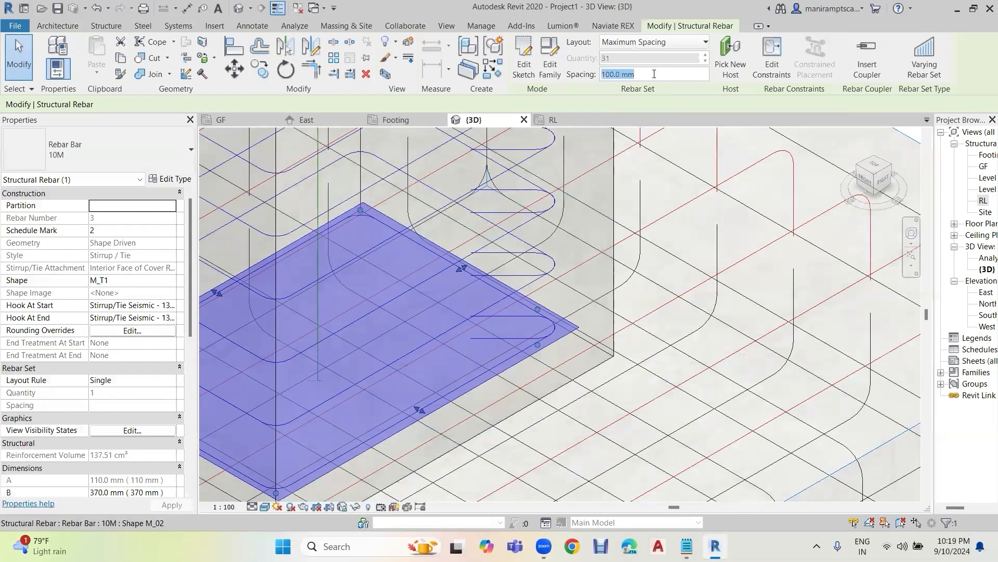
pyautogui.write('150')
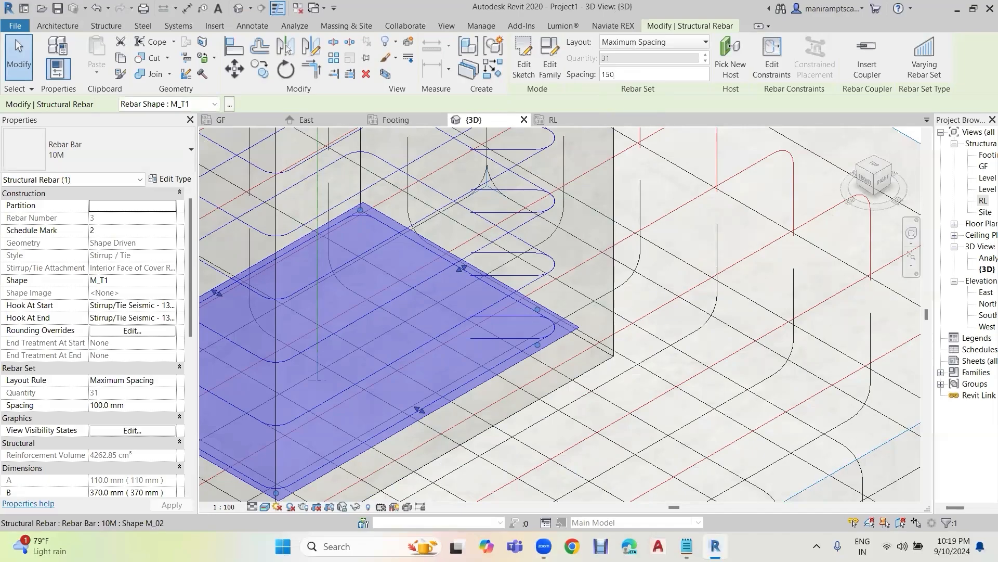
pyautogui.press('Return')
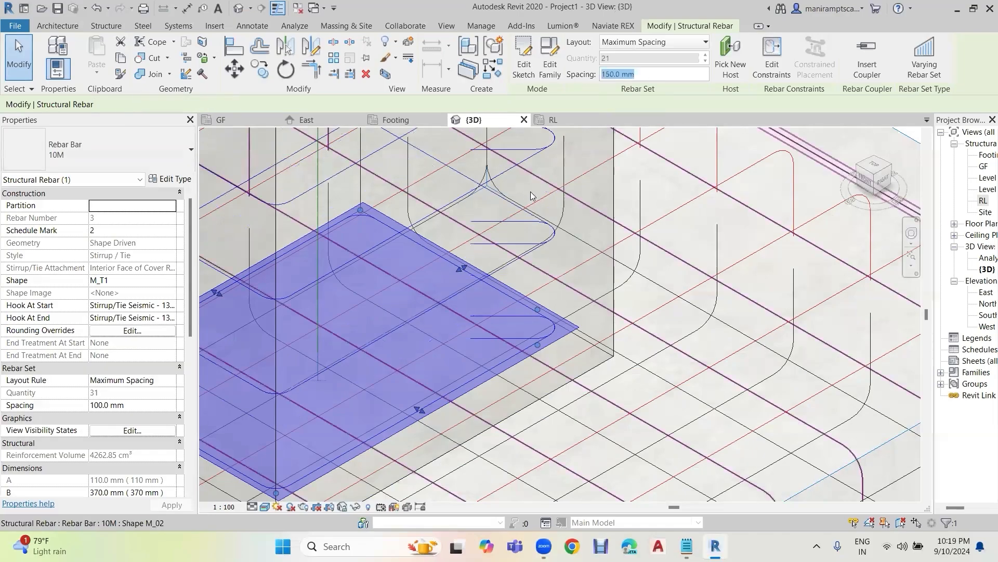
pyautogui.scroll(-5, 537, 215)
pyautogui.scroll(-2, 523, 314)
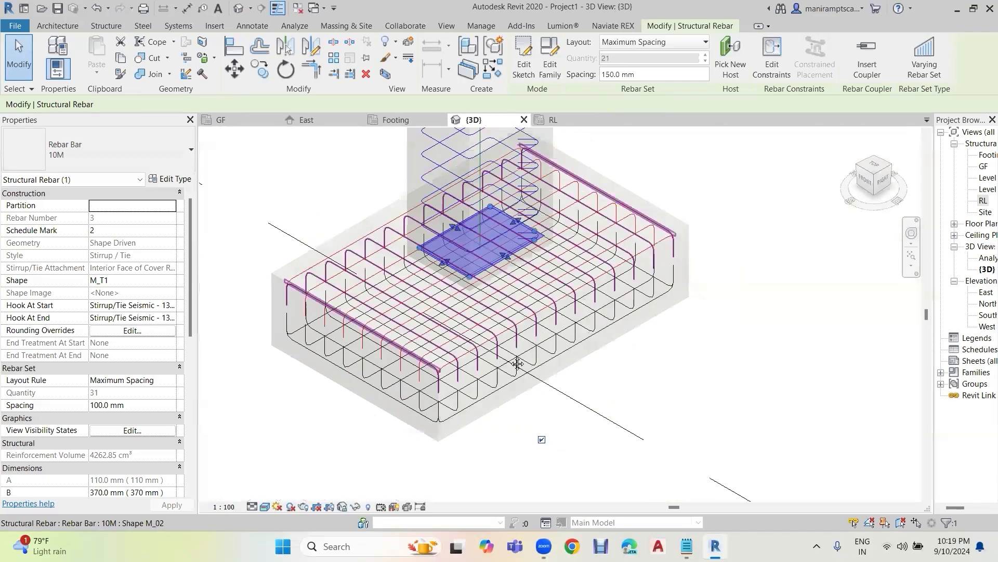
pyautogui.scroll(-2, 517, 372)
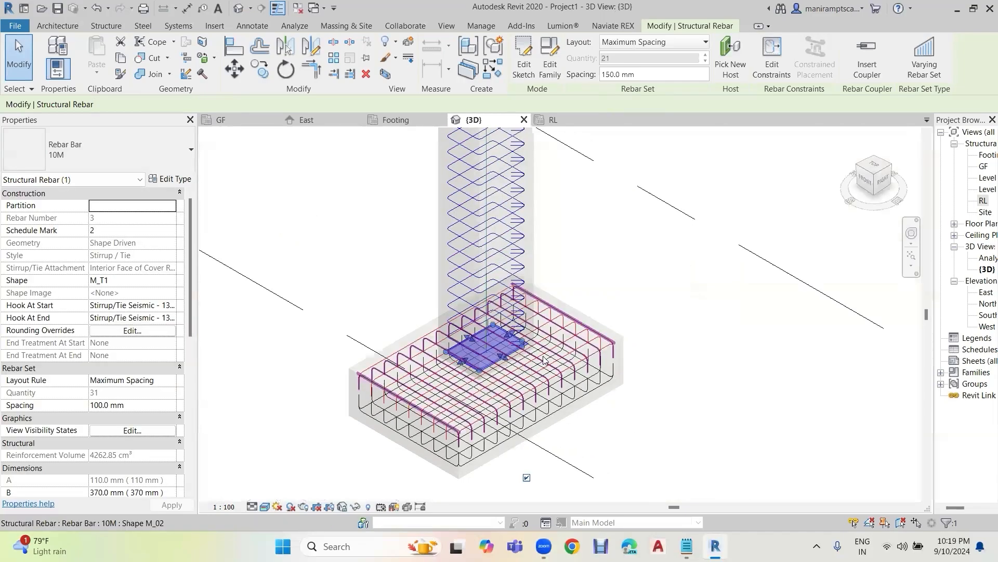
pyautogui.scroll(-2, 544, 319)
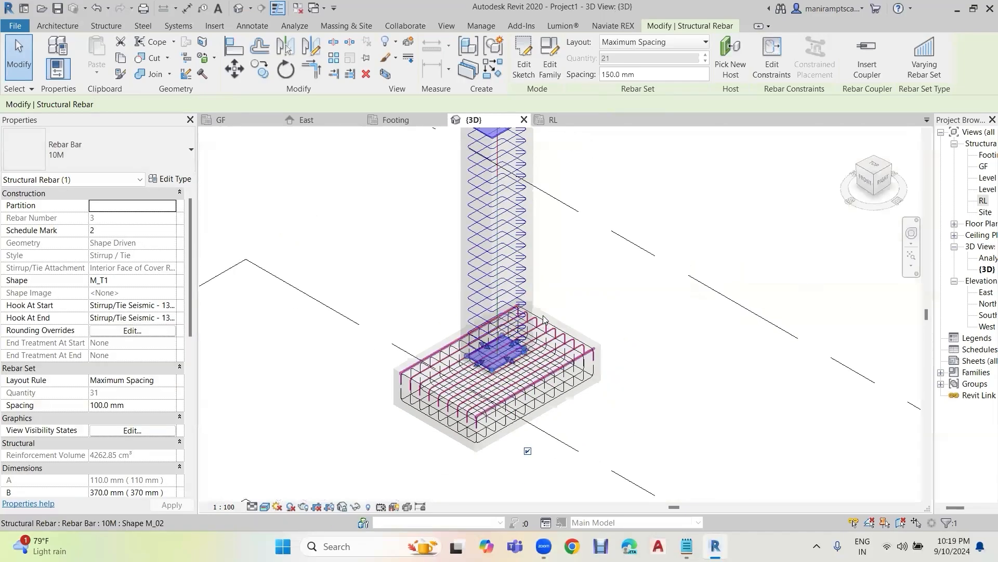
pyautogui.click(657, 205)
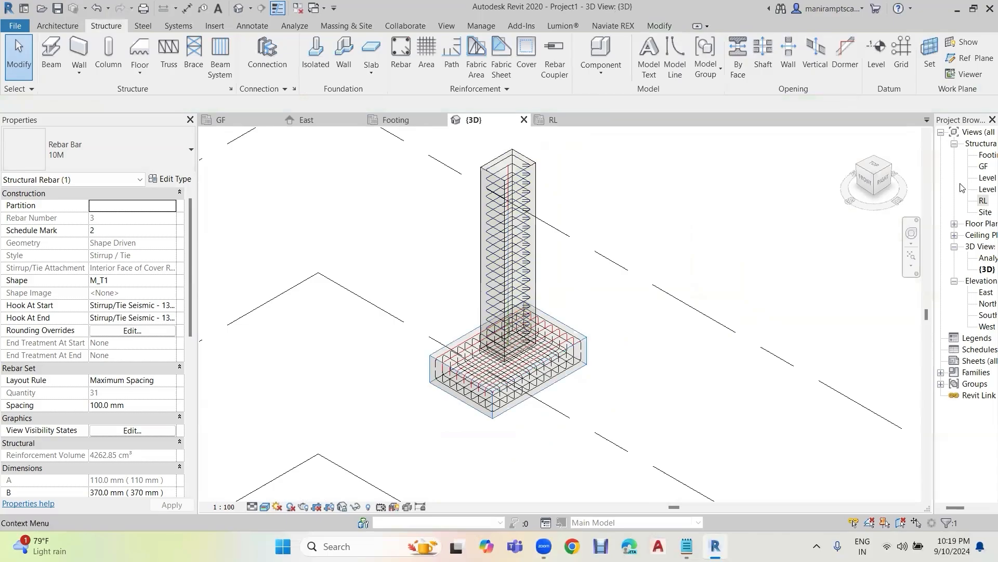
# Step: Reopen the RL structural plan, check the column main bar notes in Notepad, and return to Revit
pyautogui.doubleClick(983, 200)
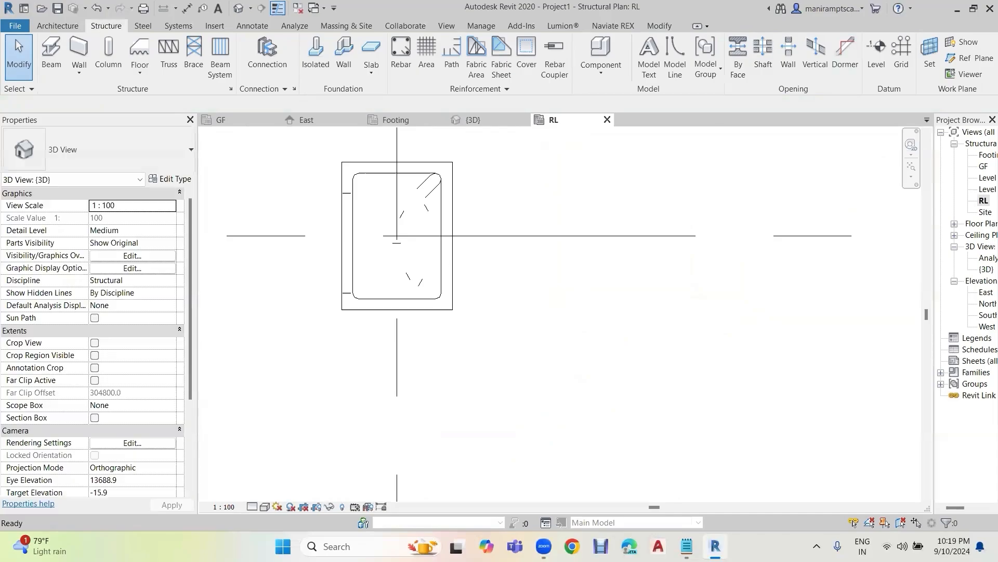
pyautogui.click(687, 546)
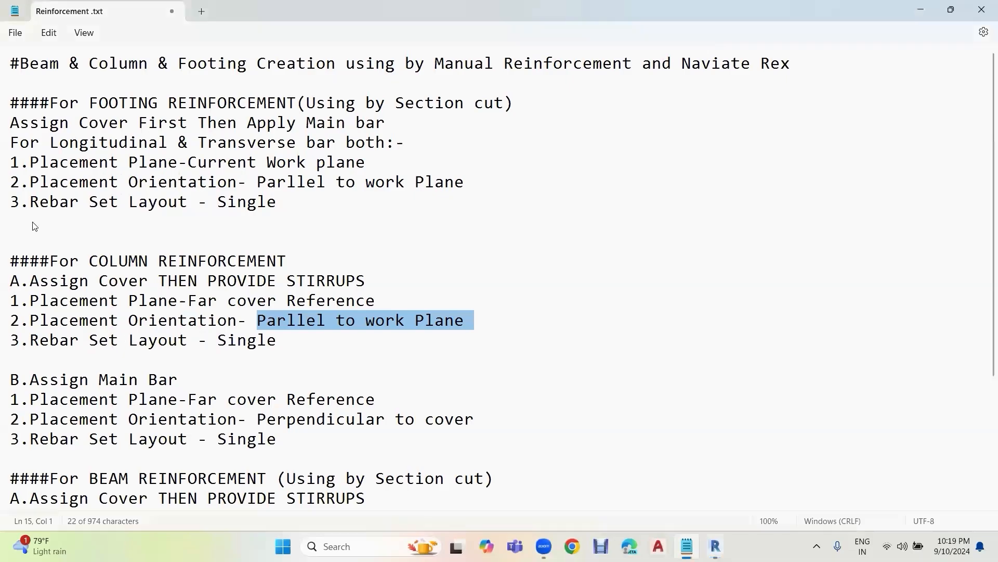
pyautogui.scroll(-3, 182, 224)
pyautogui.moveTo(187, 224); pyautogui.dragTo(357, 228)
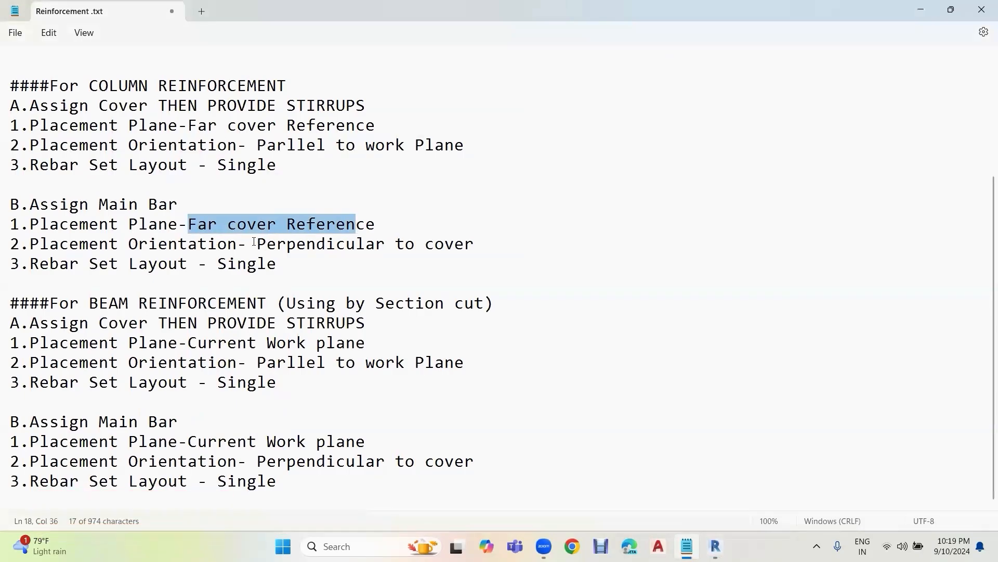
pyautogui.moveTo(257, 244); pyautogui.dragTo(488, 250)
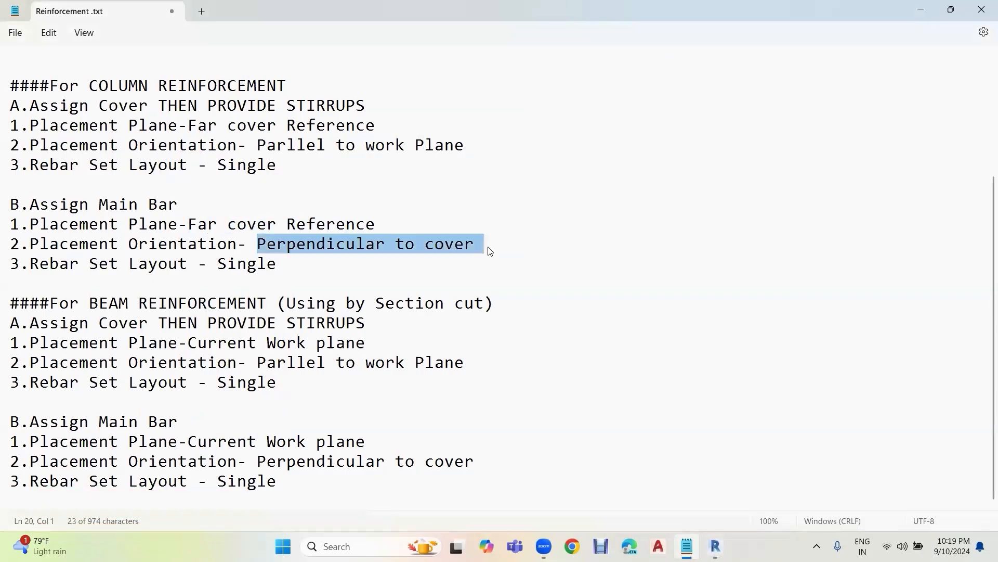
pyautogui.hotkey('alt', 'Tab')
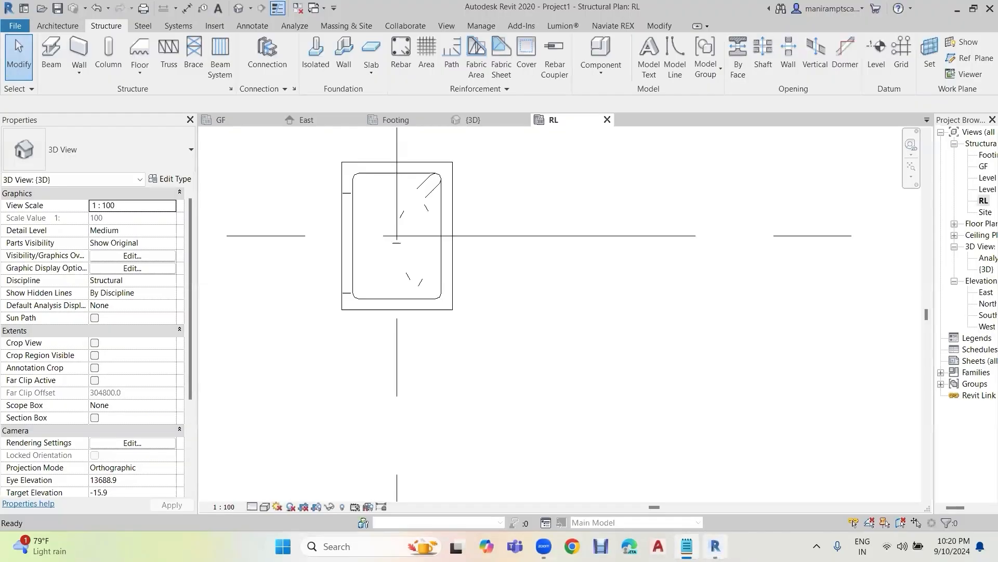
# Step: Start rebar placement for the column with Far Cover Reference as placement plane and Perpendicular to Cover as orientation
pyautogui.click(434, 165)
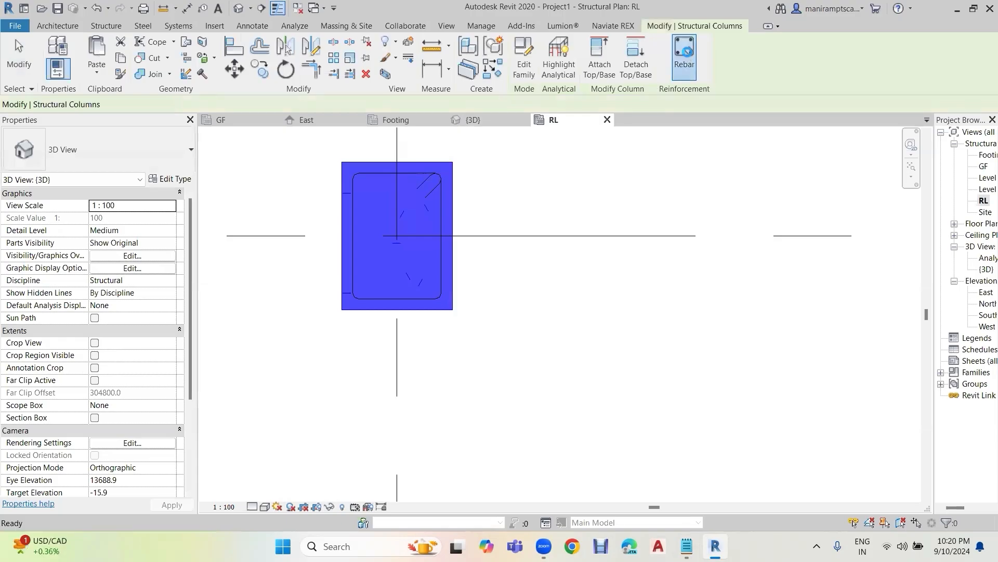
pyautogui.click(685, 52)
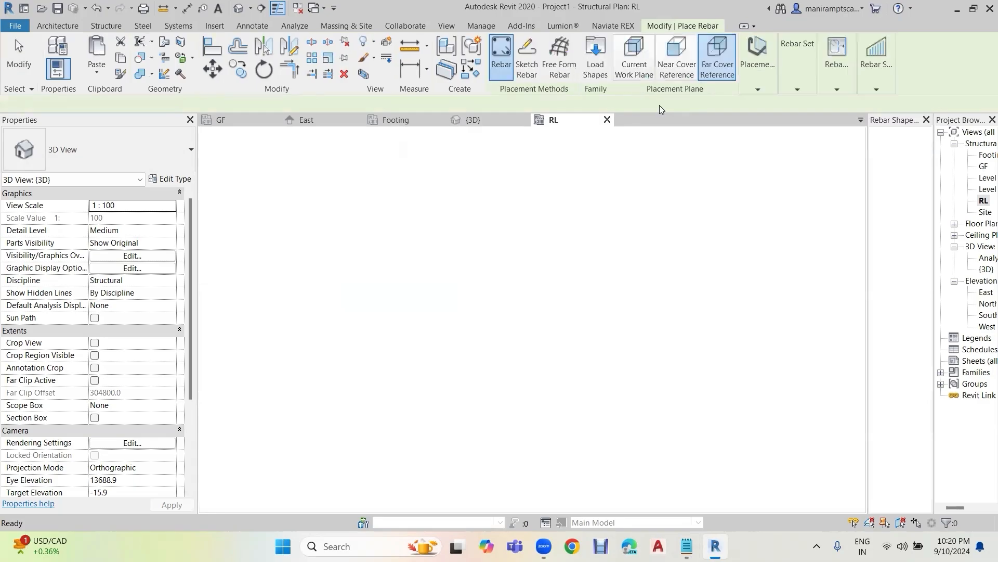
pyautogui.click(717, 69)
pyautogui.click(759, 89)
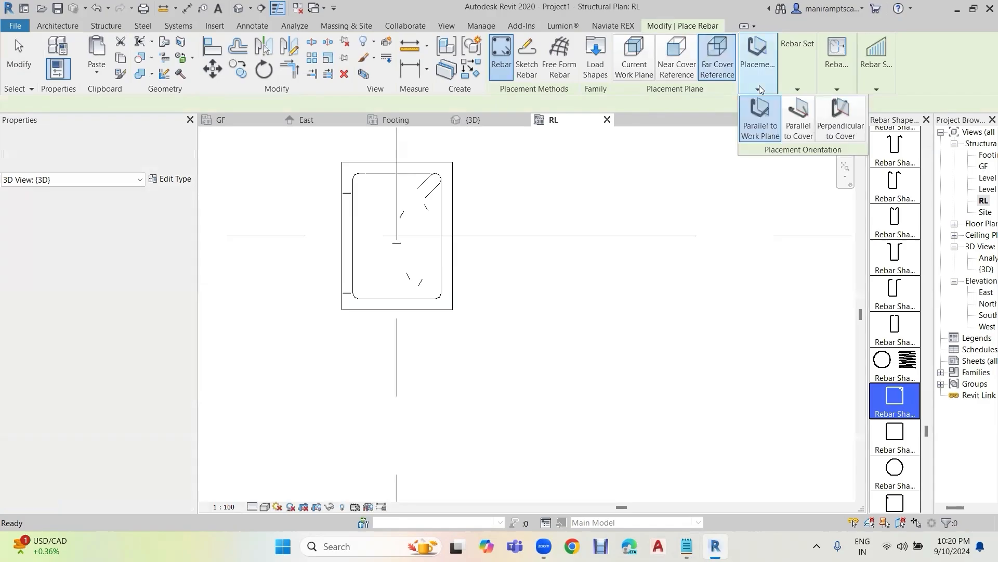
pyautogui.click(841, 131)
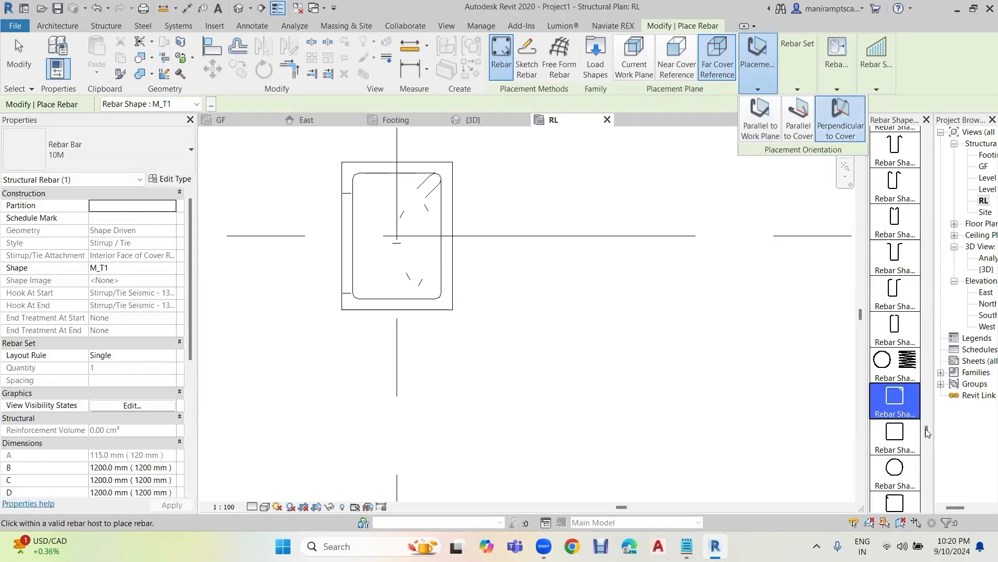
# Step: Choose the straight rebar shape M_00 and the 16M bar type for the column's main bars
pyautogui.moveTo(927, 433); pyautogui.dragTo(926, 142)
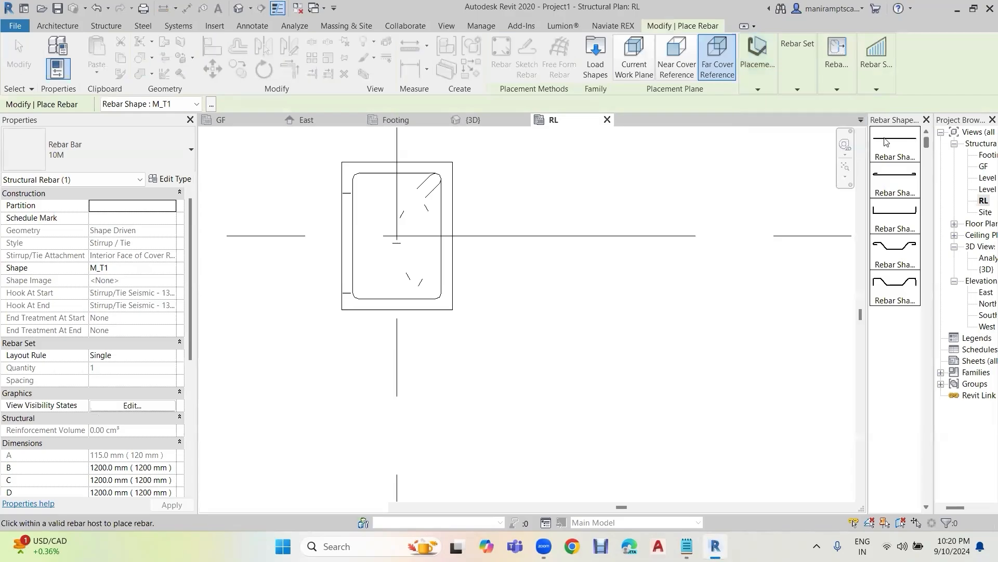
pyautogui.click(886, 141)
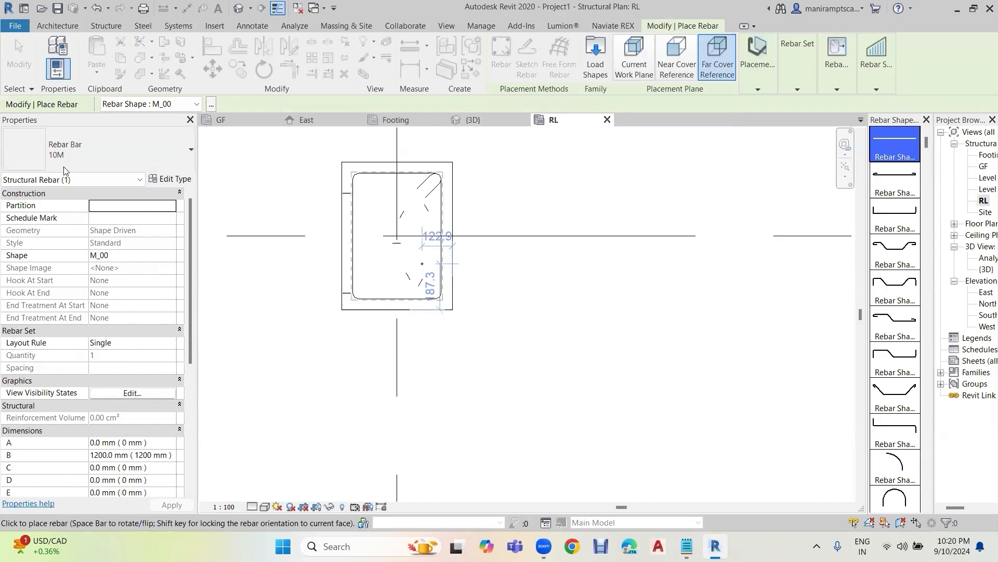
pyautogui.click(96, 154)
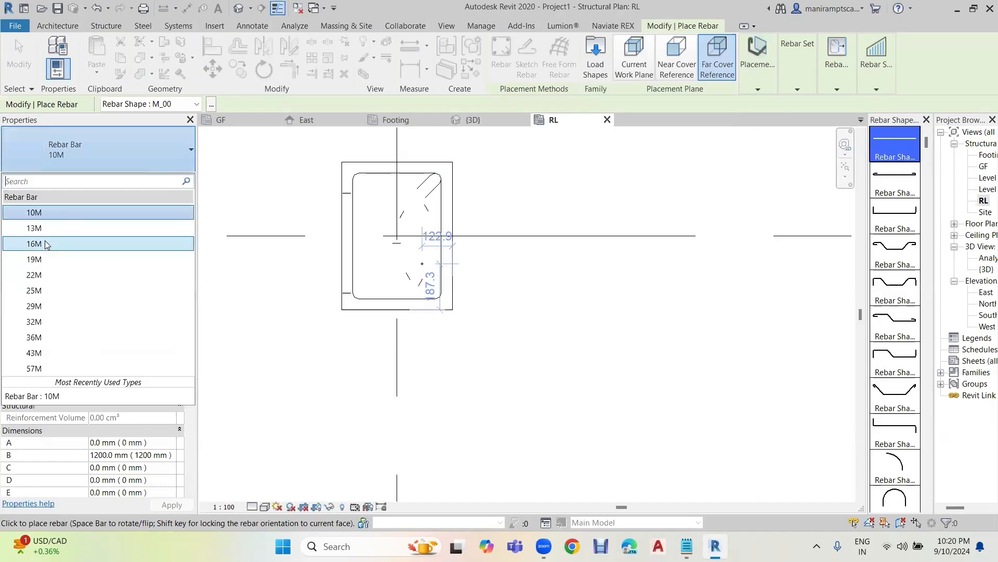
pyautogui.click(46, 245)
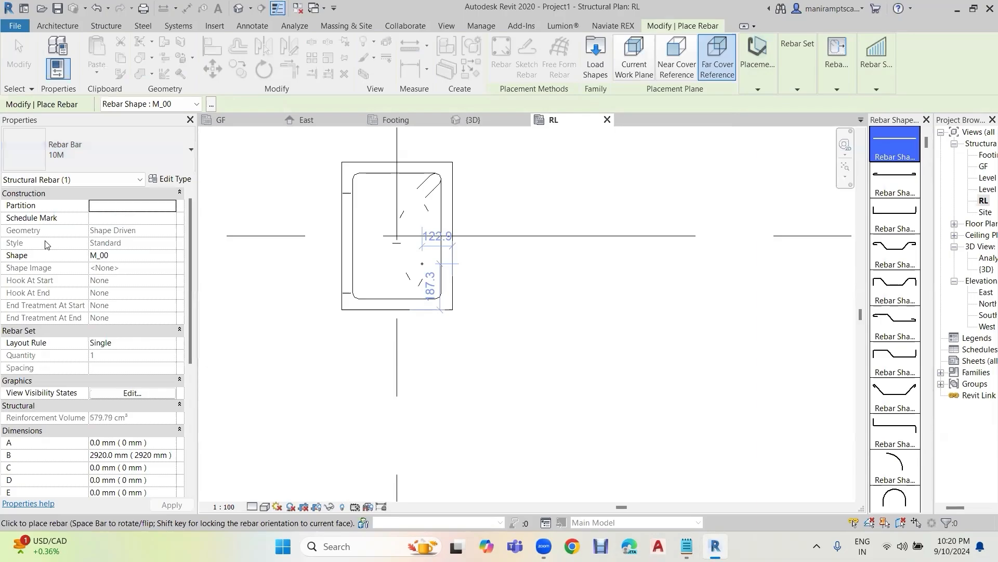
pyautogui.press('Escape')
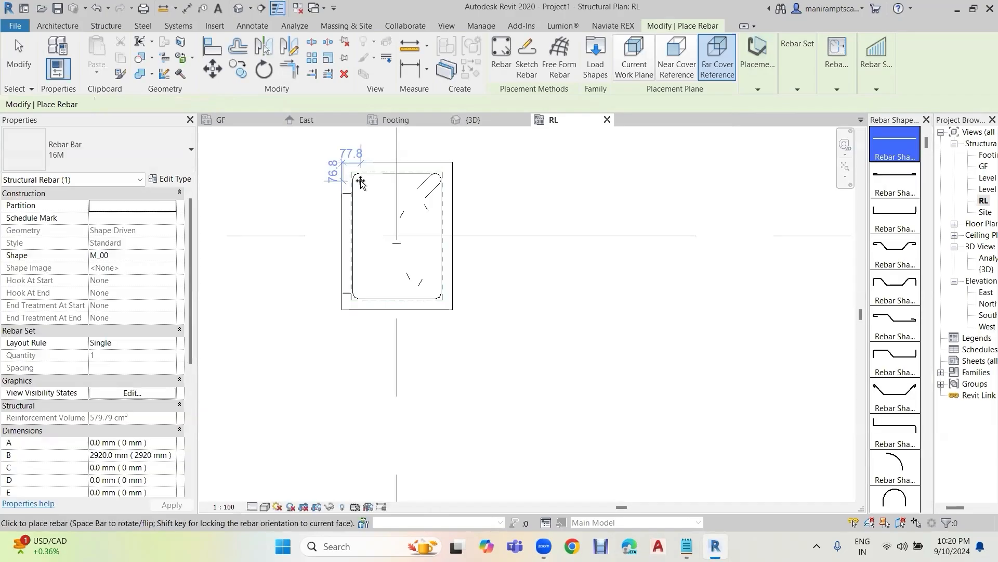
# Step: Place 16M main bars at the four inner corners of the column stirrup and view them in 3D
pyautogui.scroll(3, 354, 185)
pyautogui.scroll(3, 346, 185)
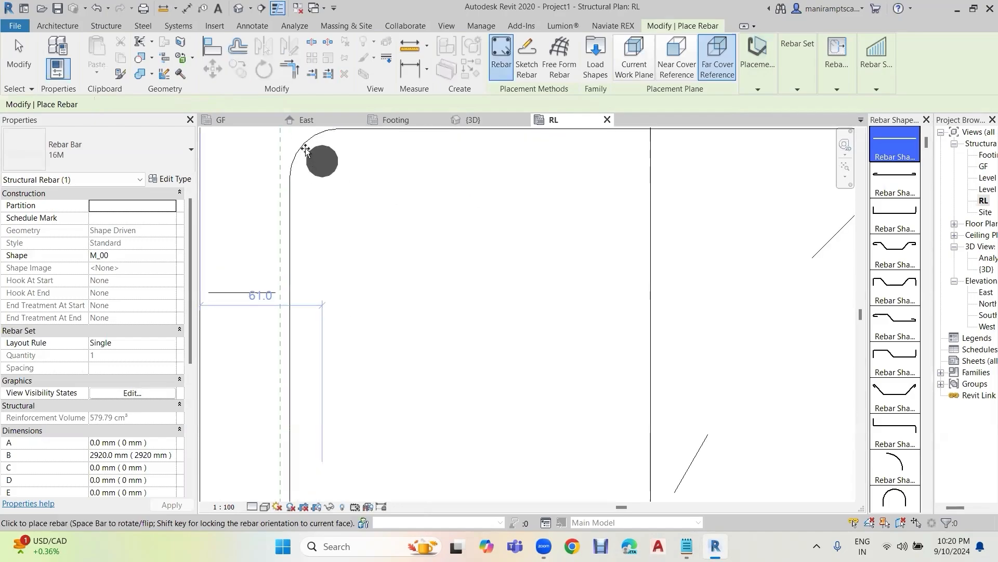
pyautogui.click(306, 150)
pyautogui.scroll(-2, 409, 204)
pyautogui.scroll(-2, 409, 204)
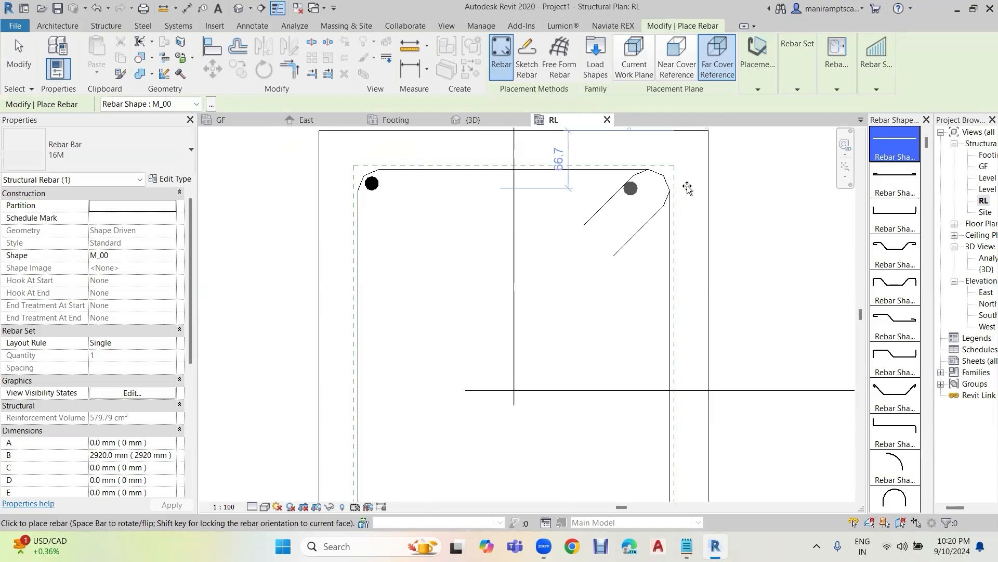
pyautogui.click(662, 177)
pyautogui.scroll(-2, 760, 285)
pyautogui.scroll(2, 760, 286)
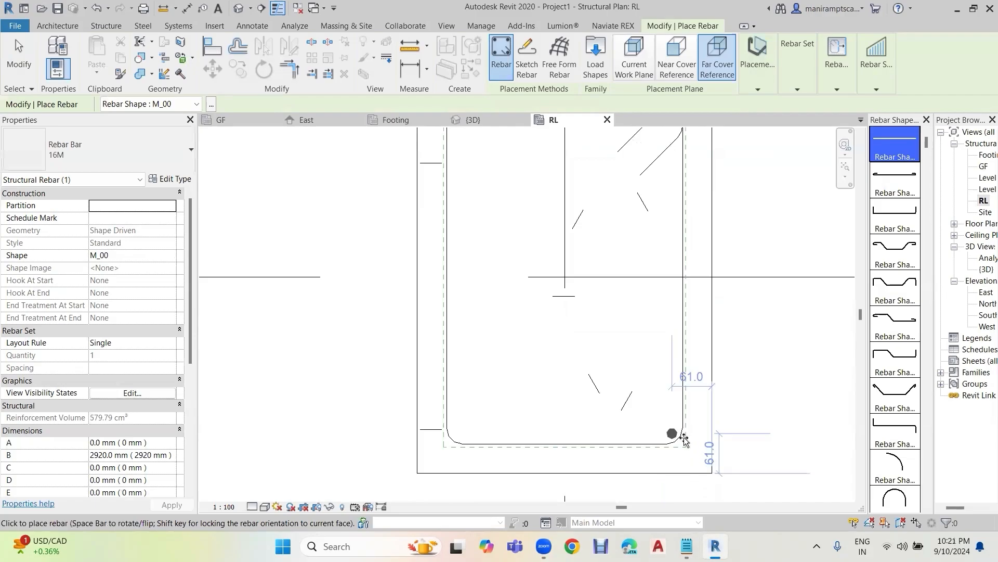
pyautogui.click(676, 434)
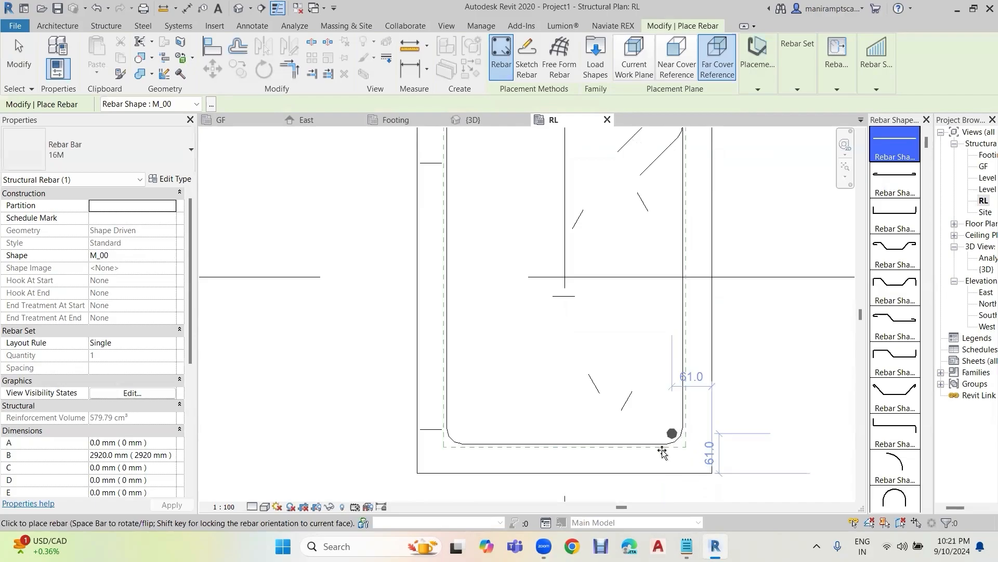
pyautogui.click(455, 443)
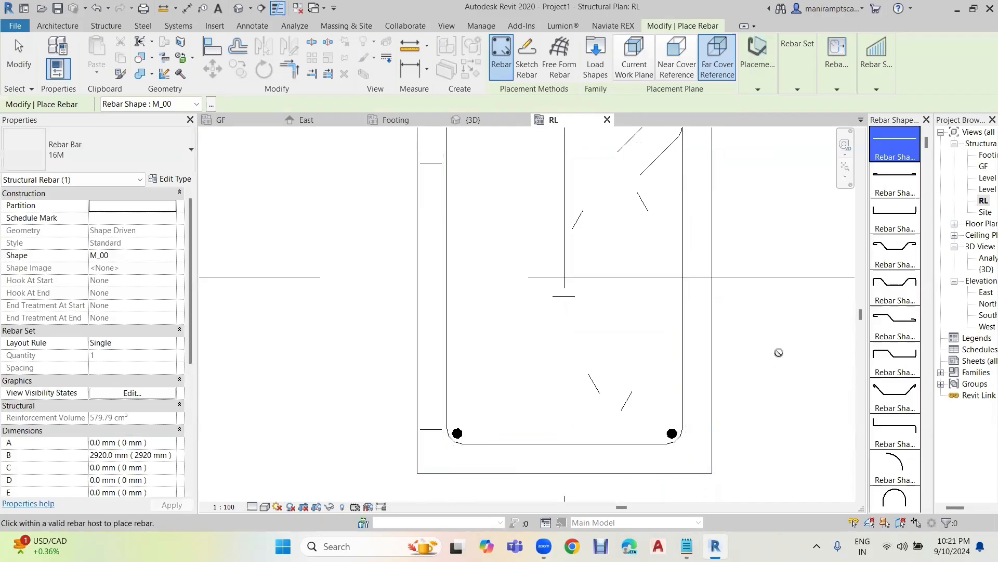
pyautogui.press('Escape')
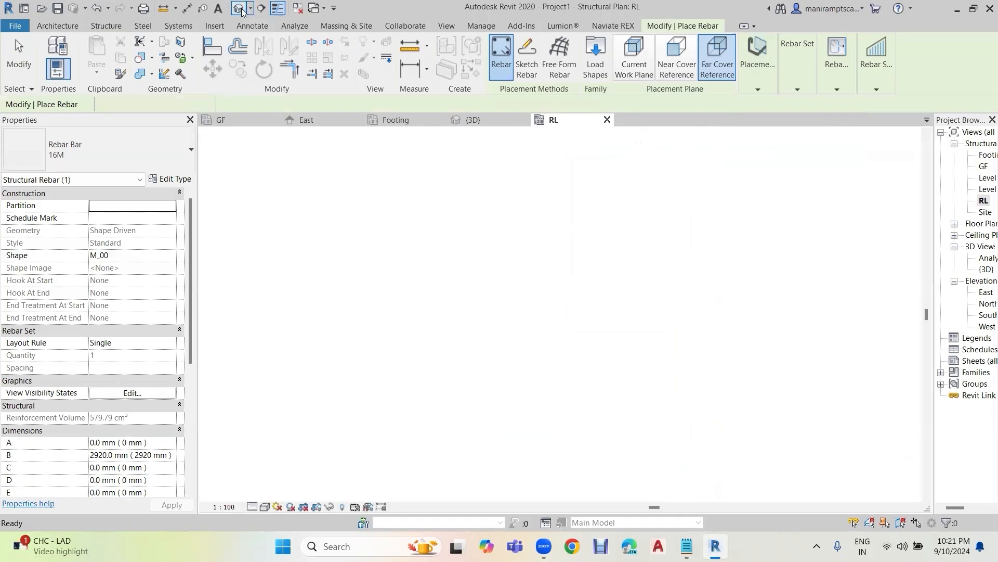
pyautogui.click(239, 10)
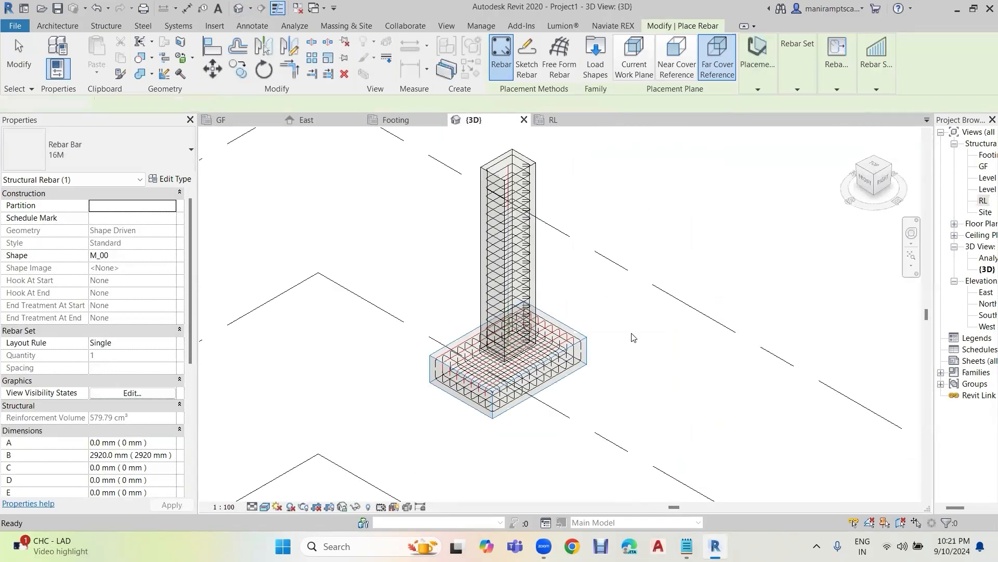
pyautogui.press('Escape')
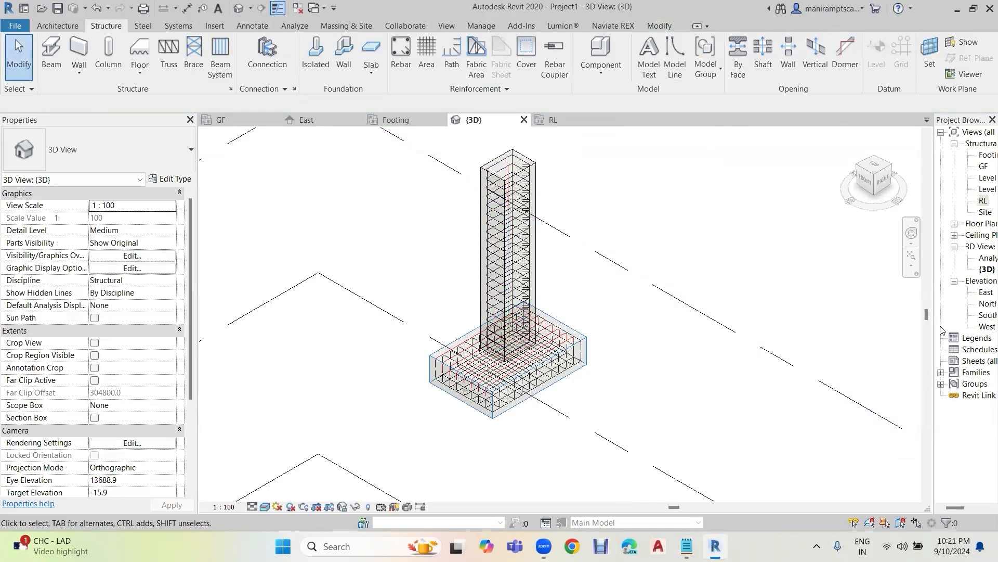
# Step: Open the West elevation and set its visual style to Wireframe around the reinforced column and footing at grid 1
pyautogui.doubleClick(983, 294)
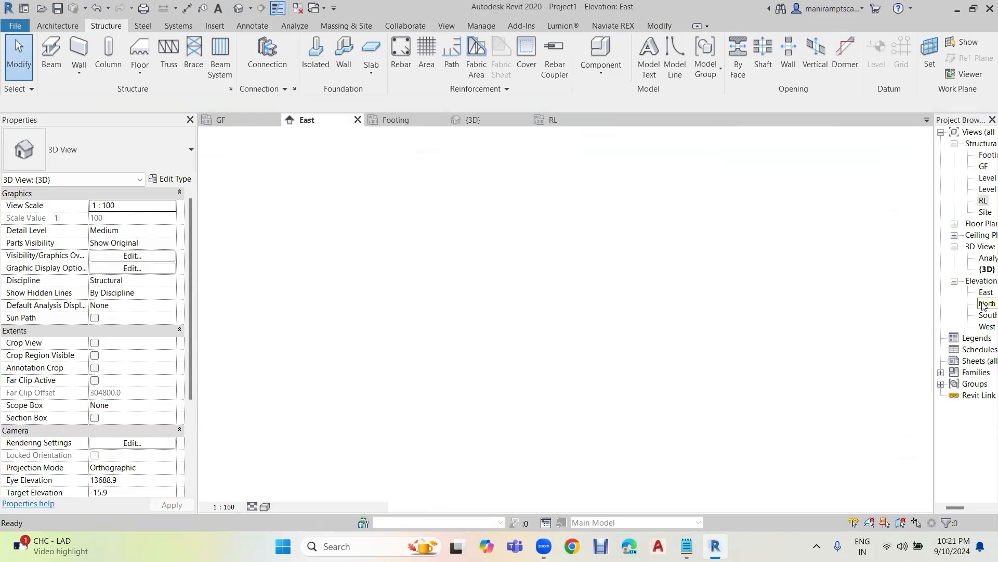
pyautogui.doubleClick(983, 327)
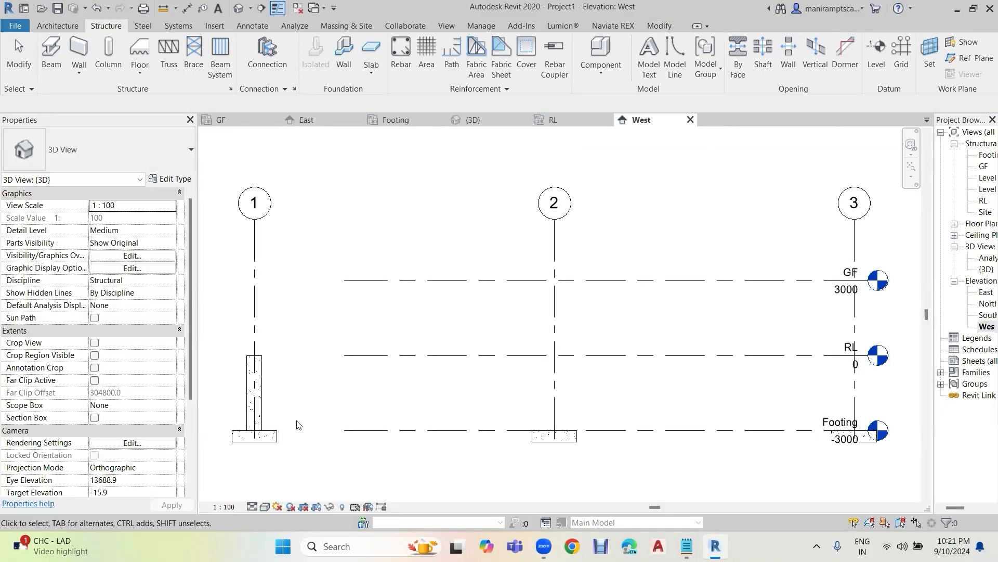
pyautogui.moveTo(299, 421); pyautogui.dragTo(537, 330, button='middle')
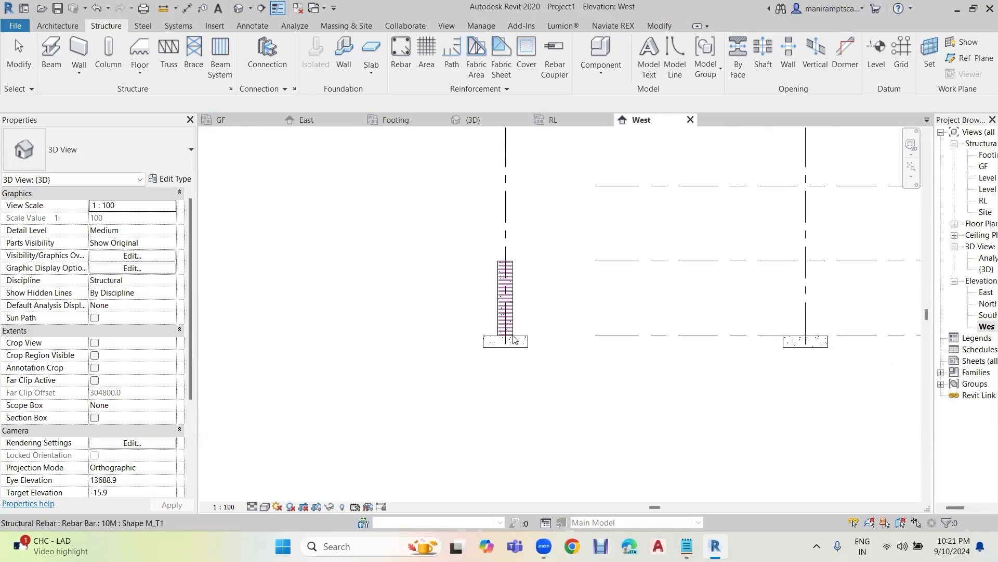
pyautogui.scroll(3, 514, 334)
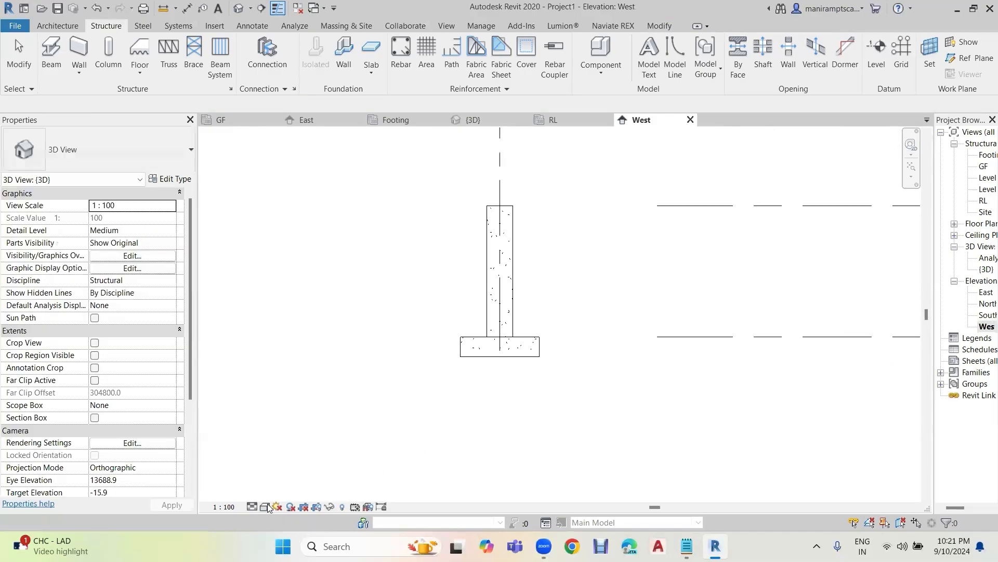
pyautogui.click(267, 507)
pyautogui.click(297, 426)
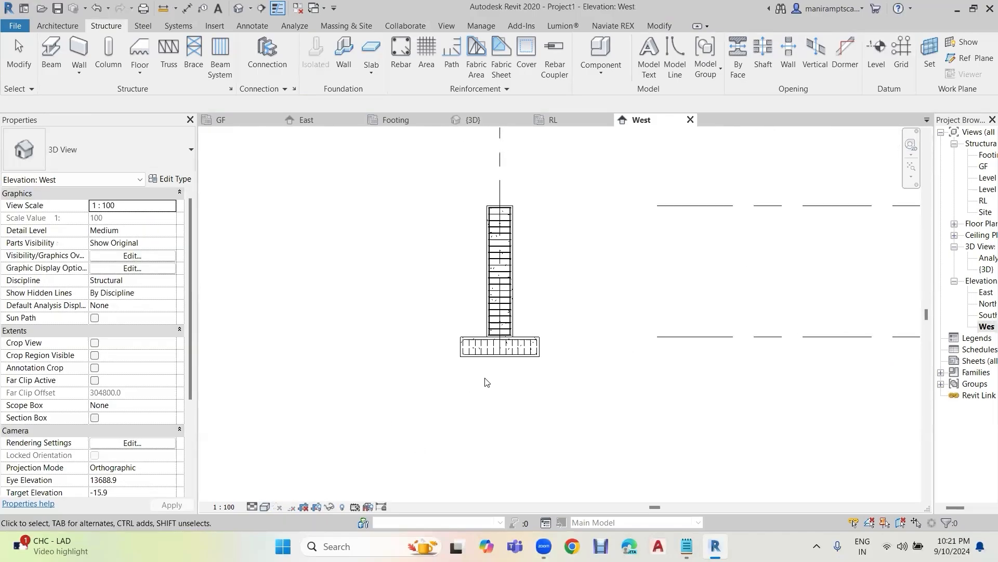
# Step: Stretch the lower ends of both visible column main bars down to the footing's bottom cover line
pyautogui.scroll(5, 512, 337)
pyautogui.scroll(2, 513, 342)
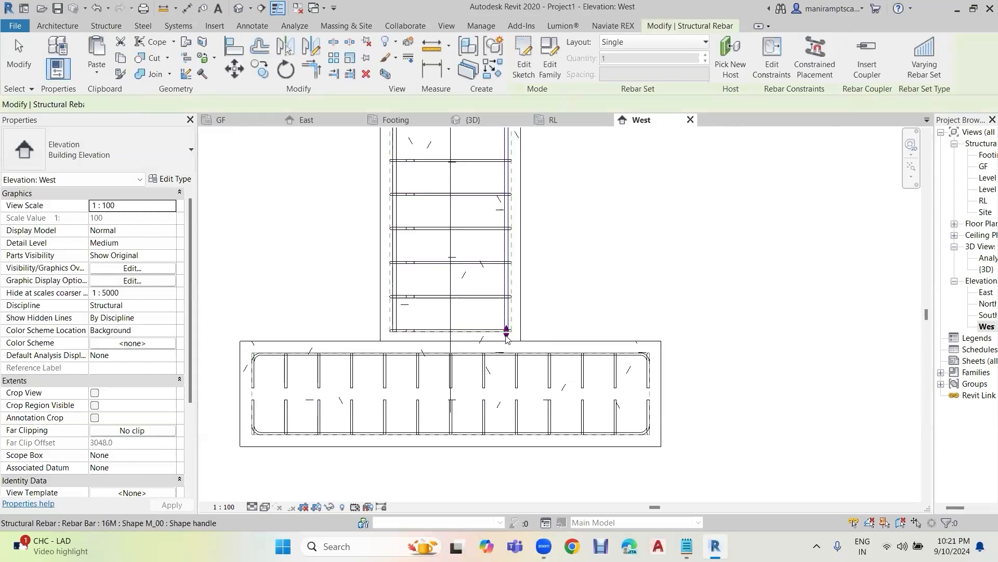
pyautogui.moveTo(507, 337); pyautogui.dragTo(509, 436)
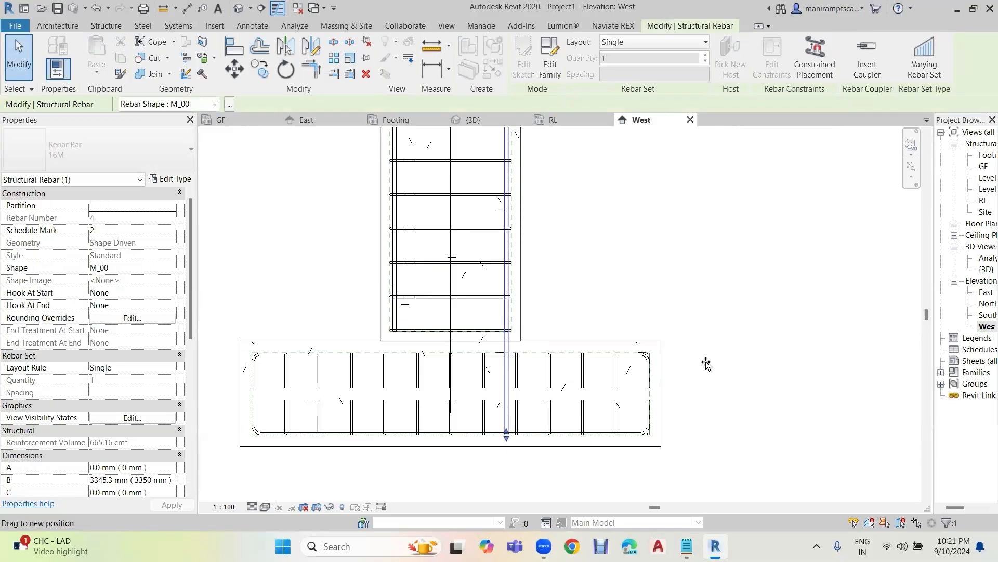
pyautogui.click(395, 333)
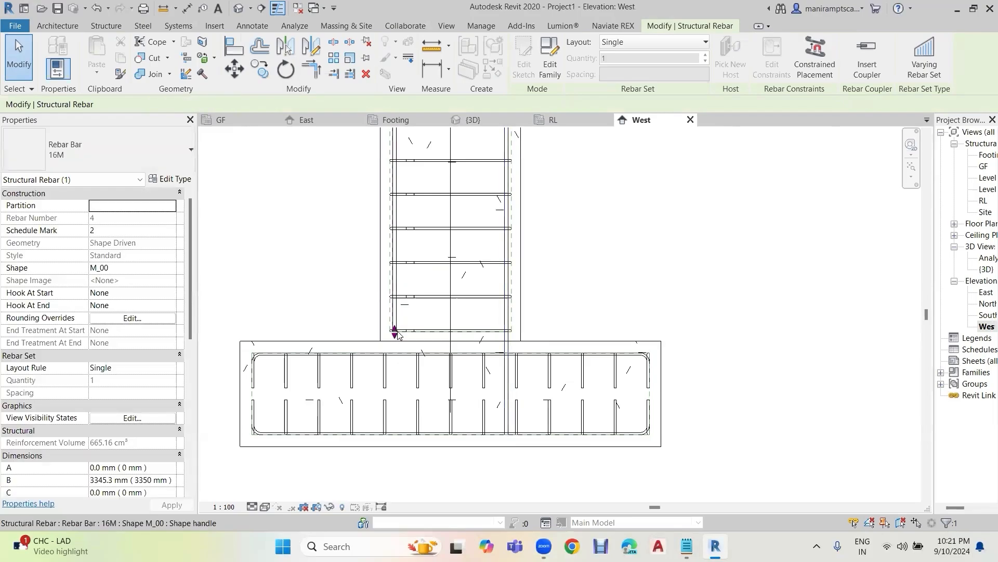
pyautogui.moveTo(395, 335); pyautogui.dragTo(396, 436)
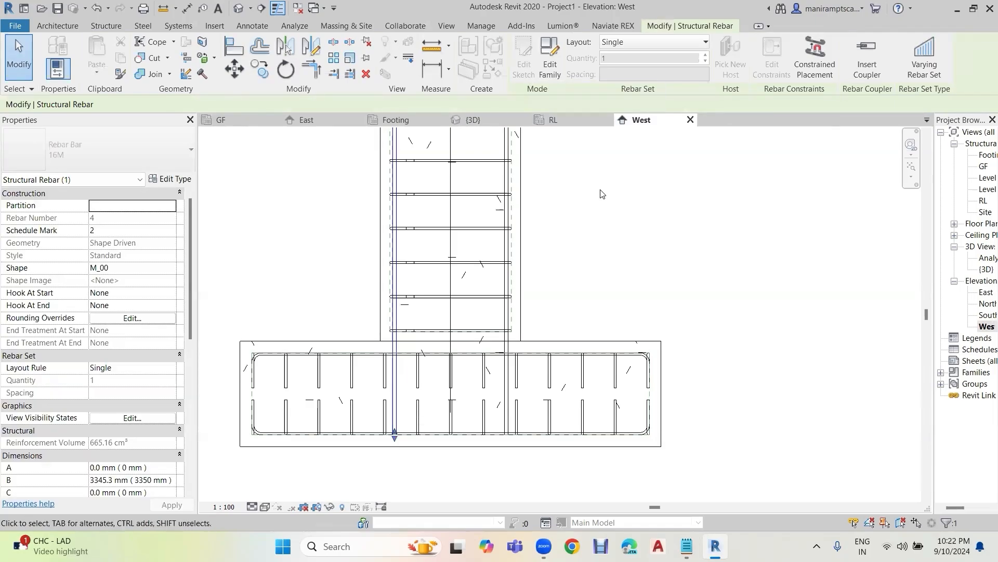
pyautogui.click(662, 192)
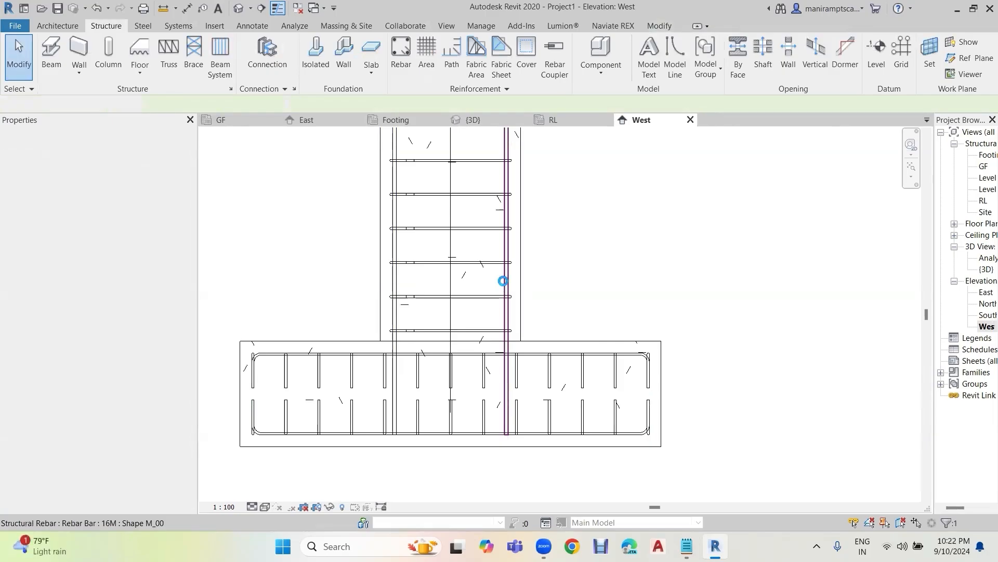
# Step: Edit the sketch of the column's main bar on the grid 2 side, adding a 200 mm outward horizontal leg at its foot
pyautogui.click(504, 285)
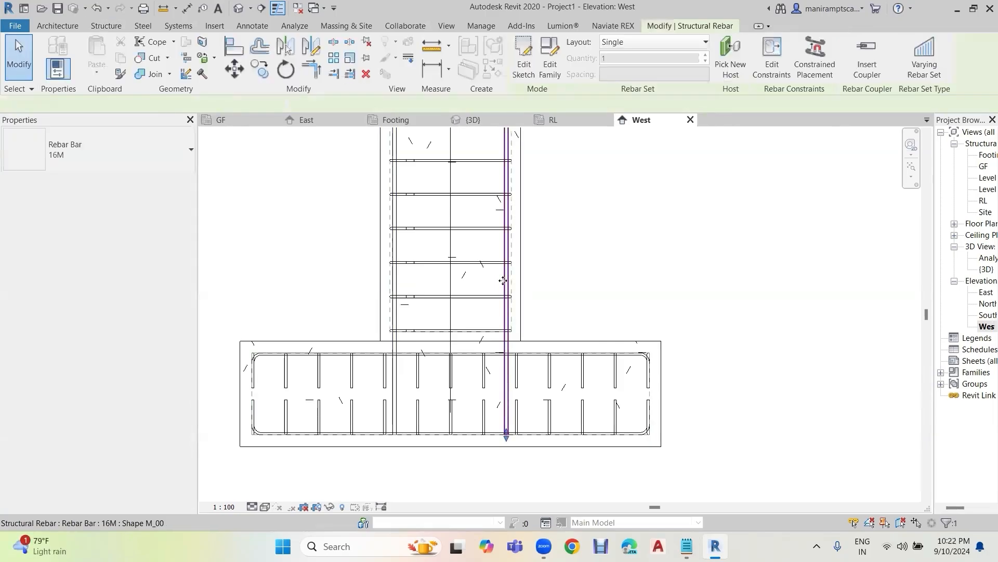
pyautogui.click(522, 75)
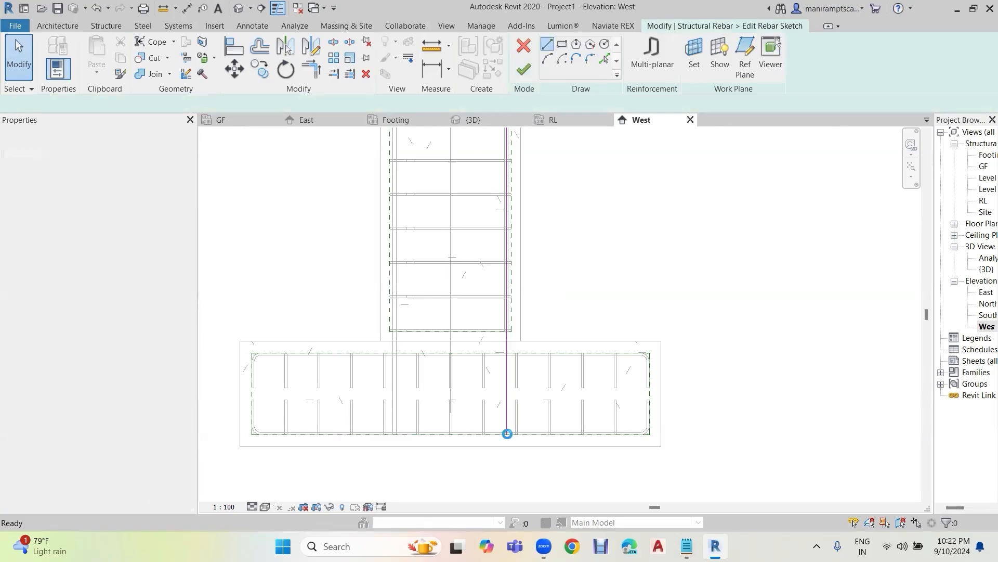
pyautogui.scroll(3, 506, 437)
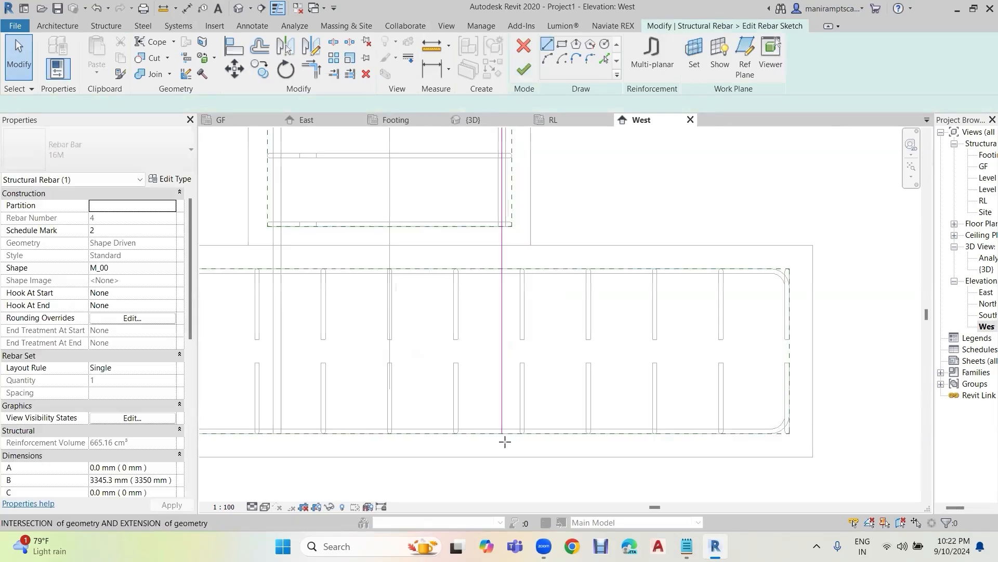
pyautogui.scroll(3, 505, 441)
pyautogui.click(501, 427)
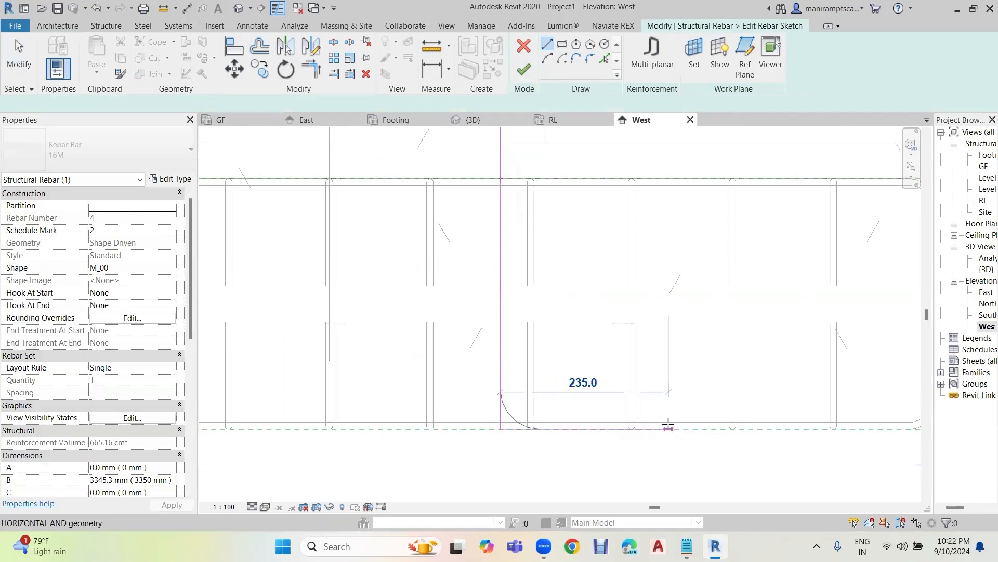
pyautogui.write('2')
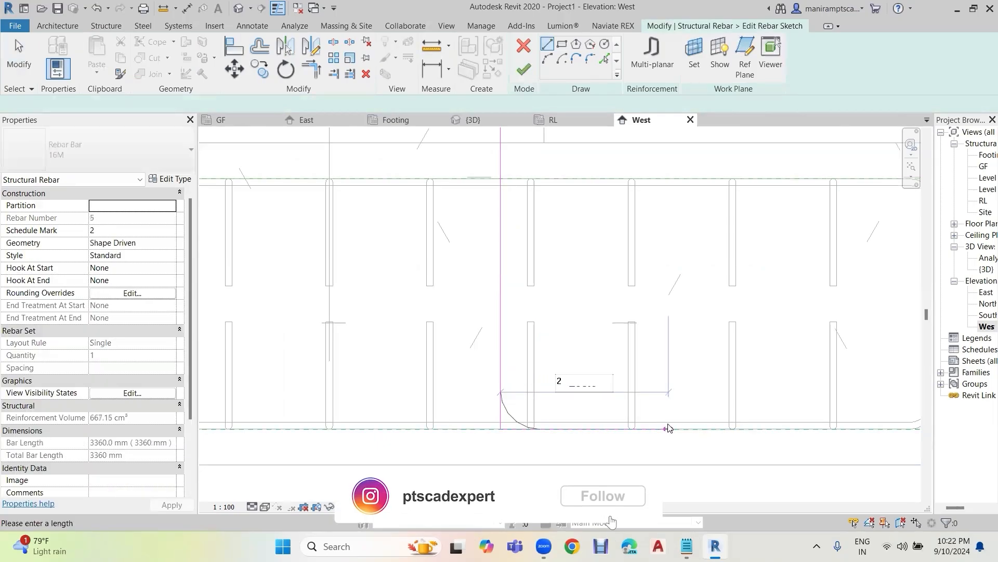
pyautogui.write('00')
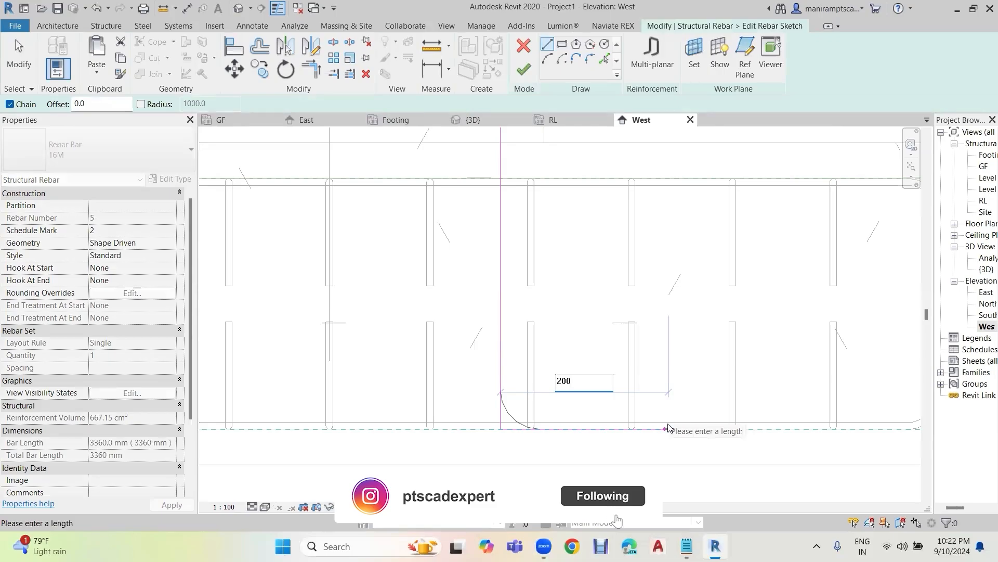
pyautogui.press('Return')
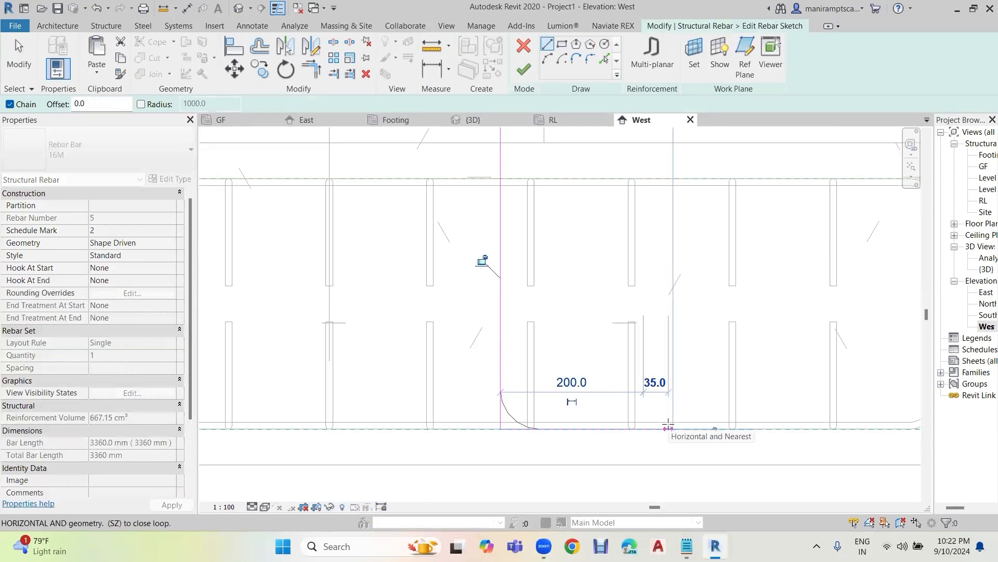
pyautogui.click(531, 75)
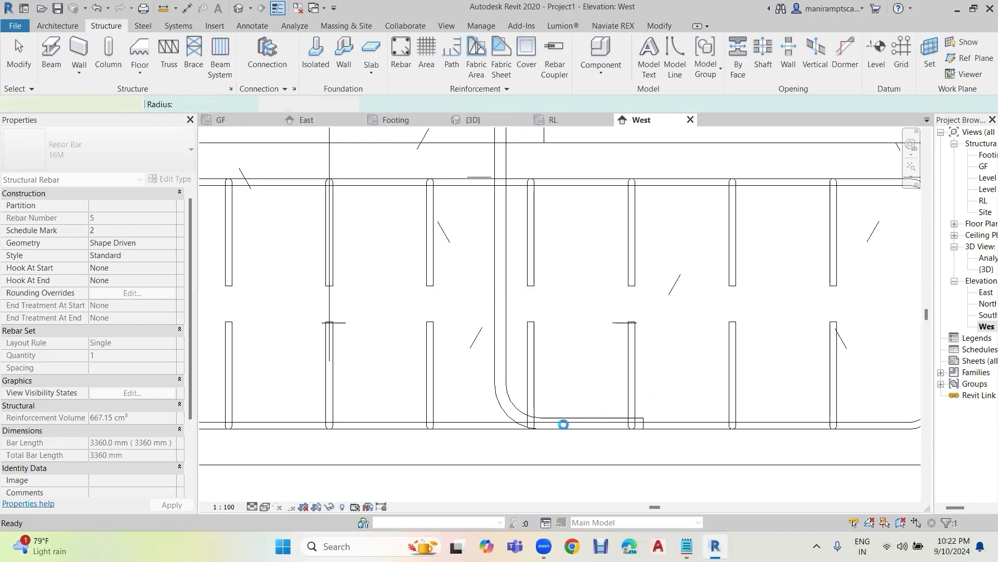
pyautogui.click(563, 424)
pyautogui.scroll(-1, 574, 413)
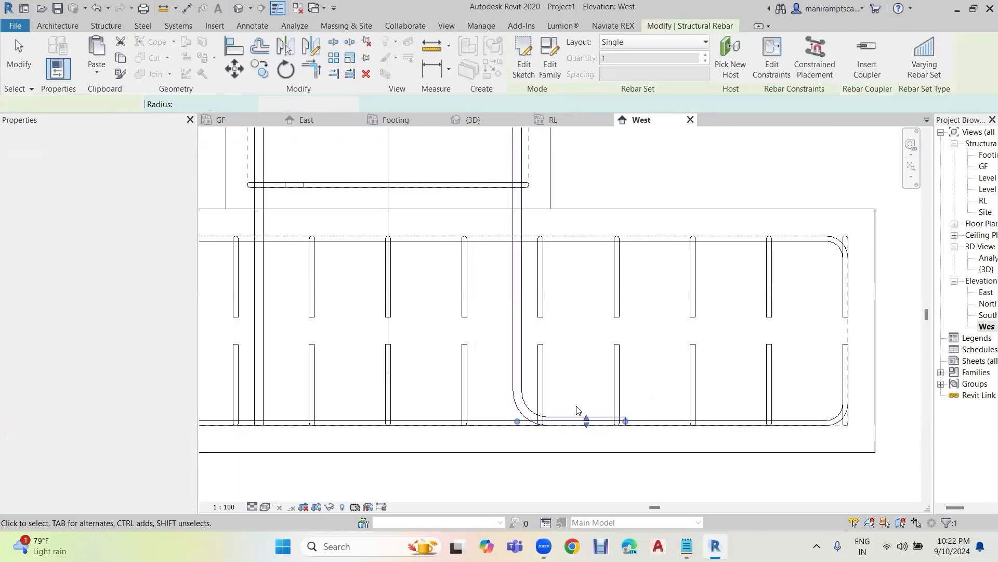
pyautogui.scroll(-2, 576, 409)
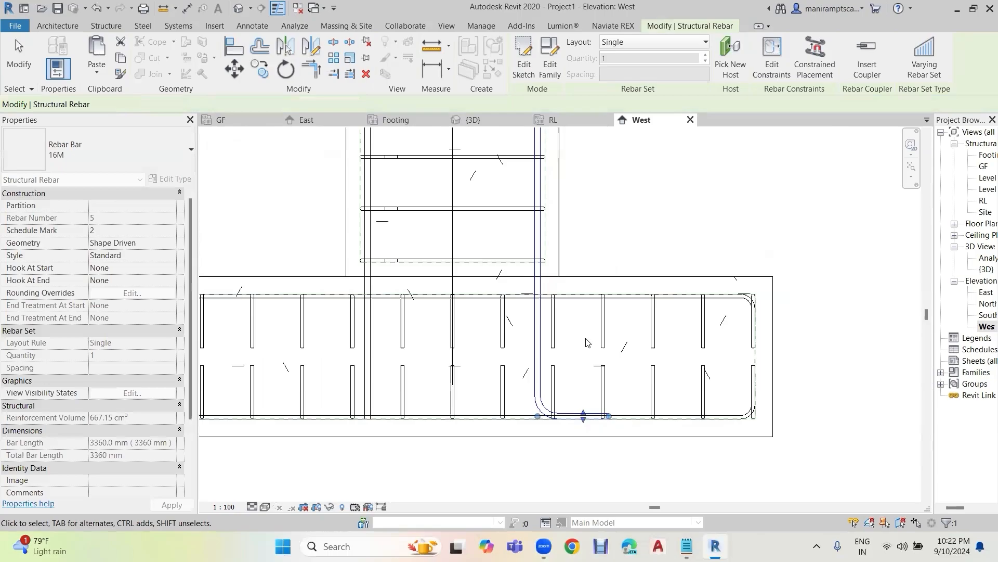
pyautogui.press('Escape')
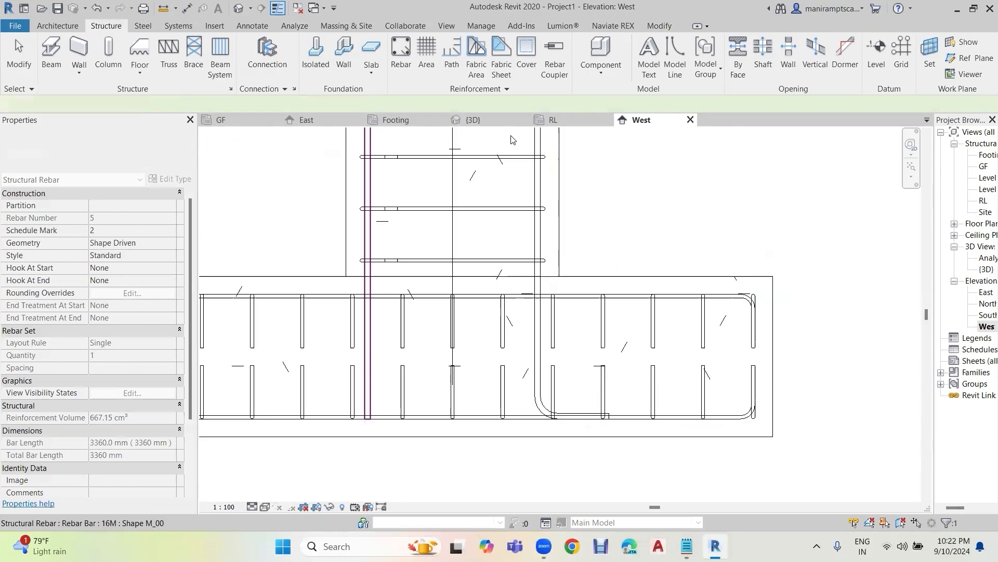
# Step: Open the other column main bar's sketch for editing in the North elevation and set that view's visual style to Wireframe
pyautogui.click(524, 62)
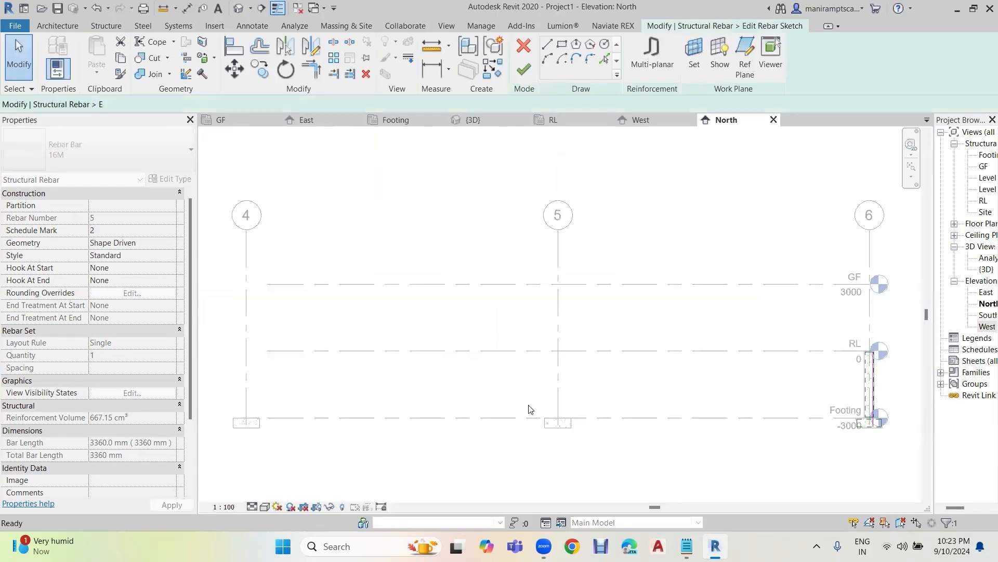
pyautogui.scroll(3, 883, 422)
pyautogui.scroll(4, 859, 450)
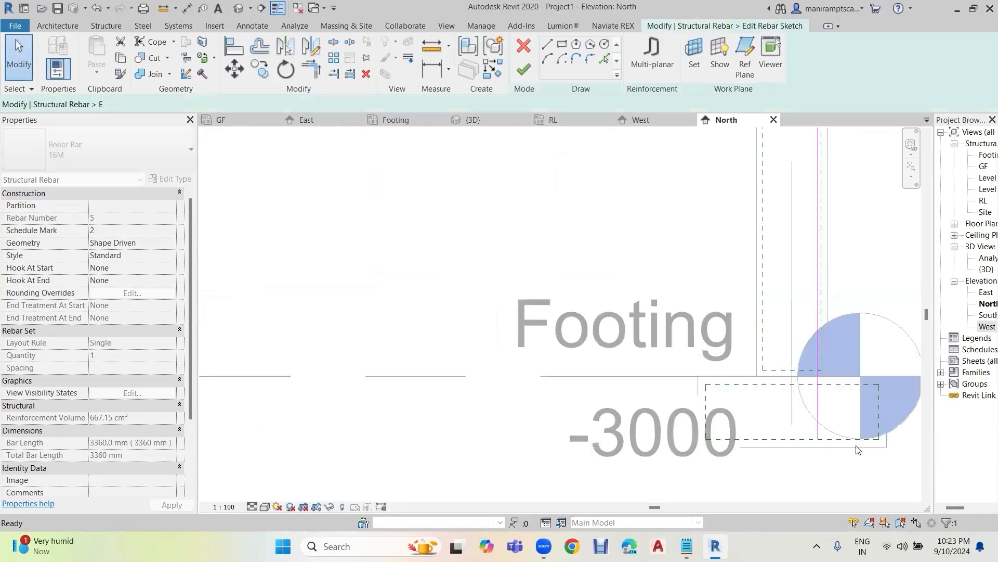
pyautogui.scroll(2, 858, 448)
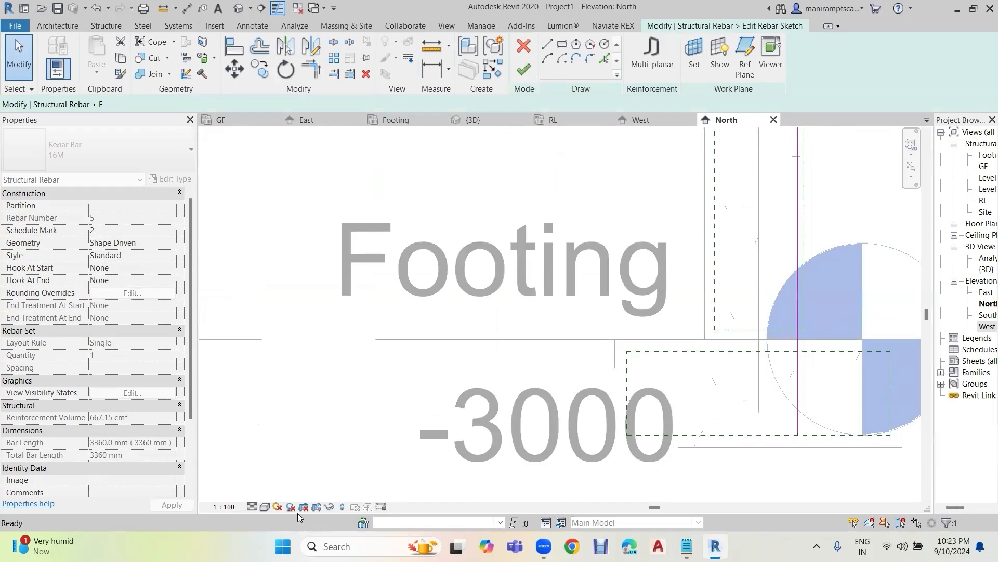
pyautogui.click(265, 506)
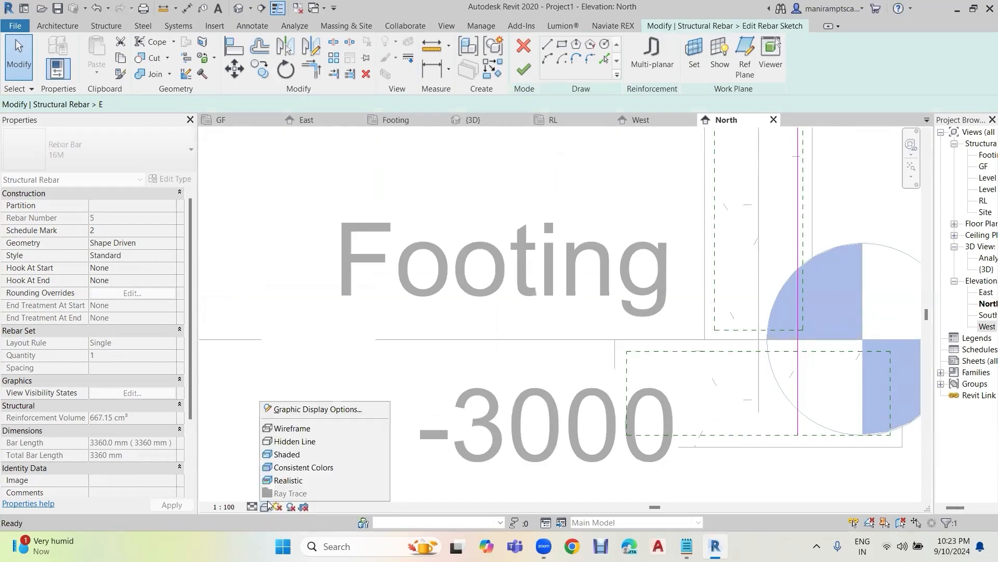
pyautogui.click(300, 431)
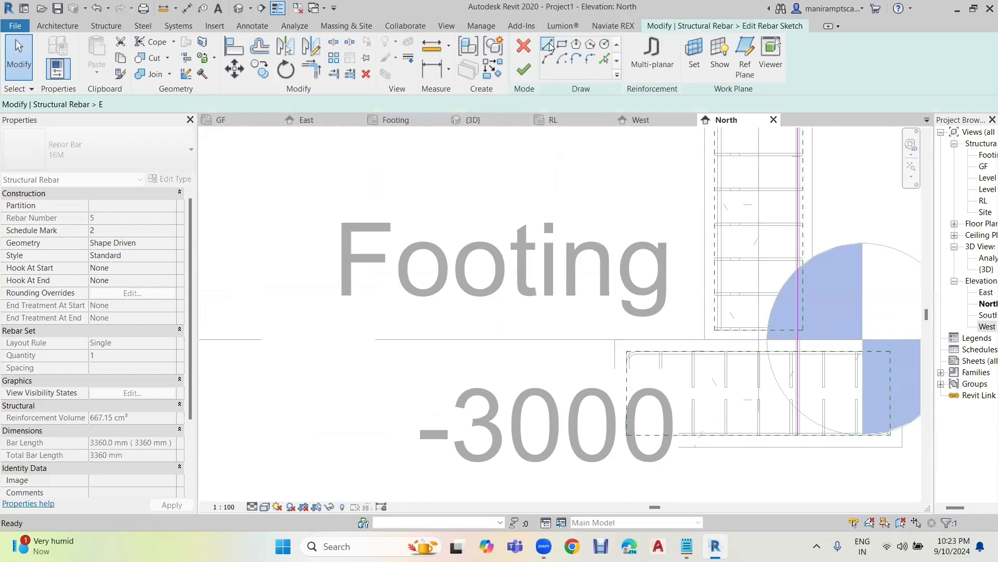
# Step: Add a 200 mm outward horizontal leg at the bar's foot along the footing's bottom cover line and finish the sketch
pyautogui.press('Escape')
pyautogui.click(804, 431)
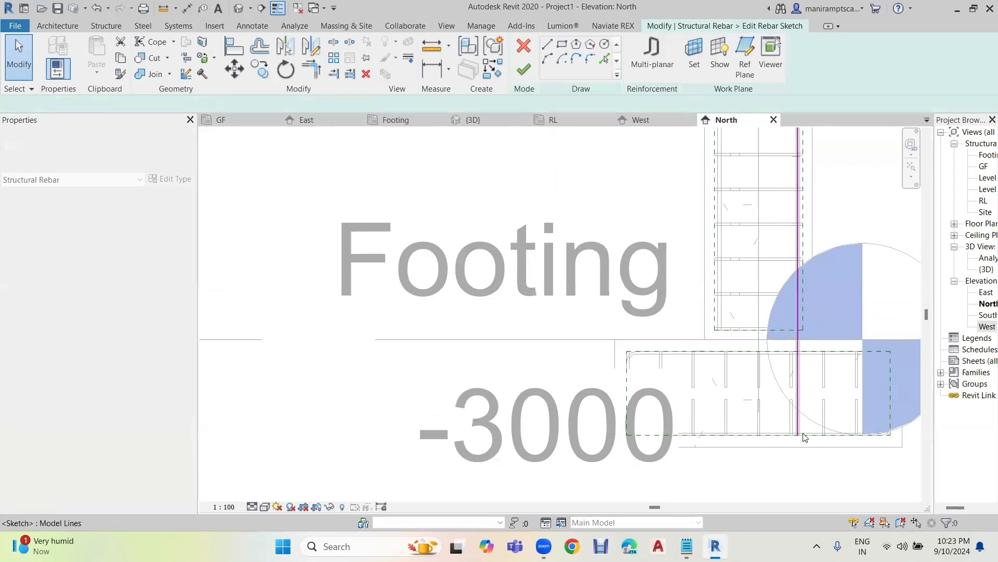
pyautogui.scroll(2, 804, 431)
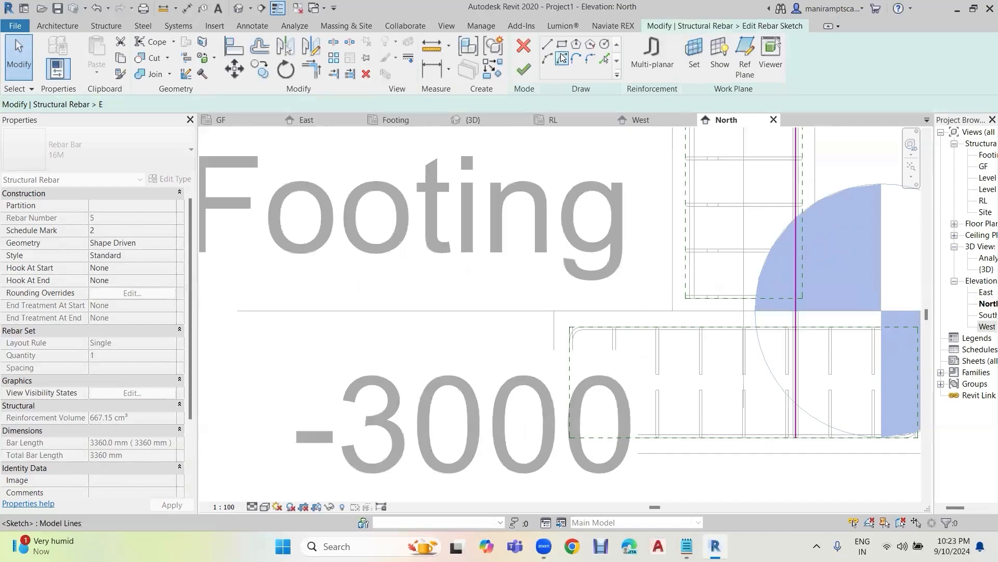
pyautogui.press('Escape')
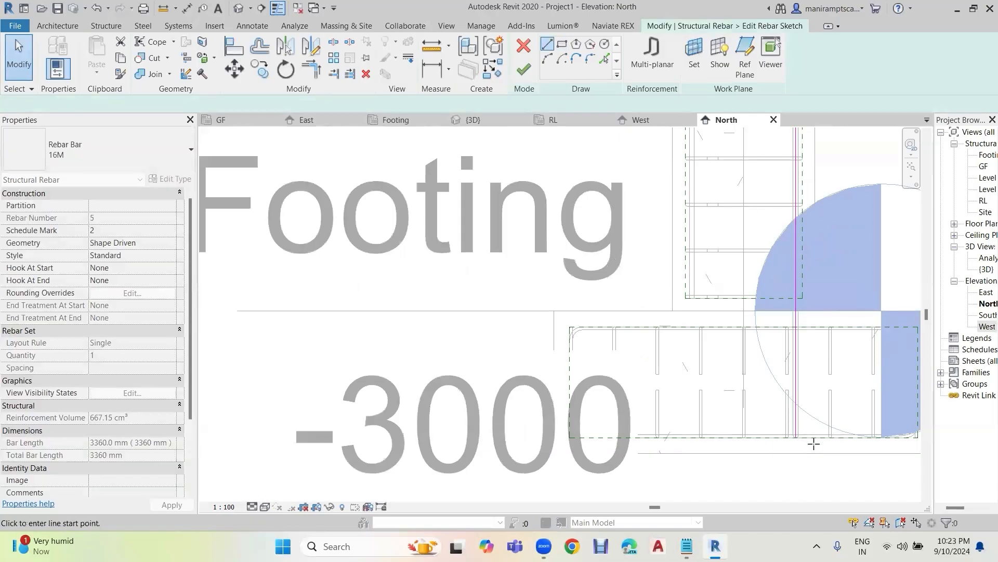
pyautogui.click(795, 436)
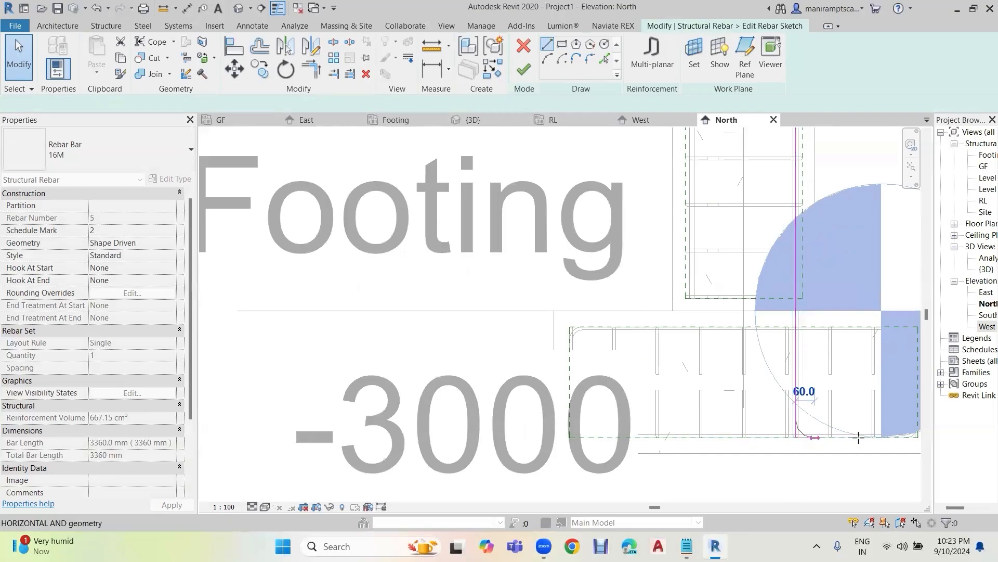
pyautogui.write('200')
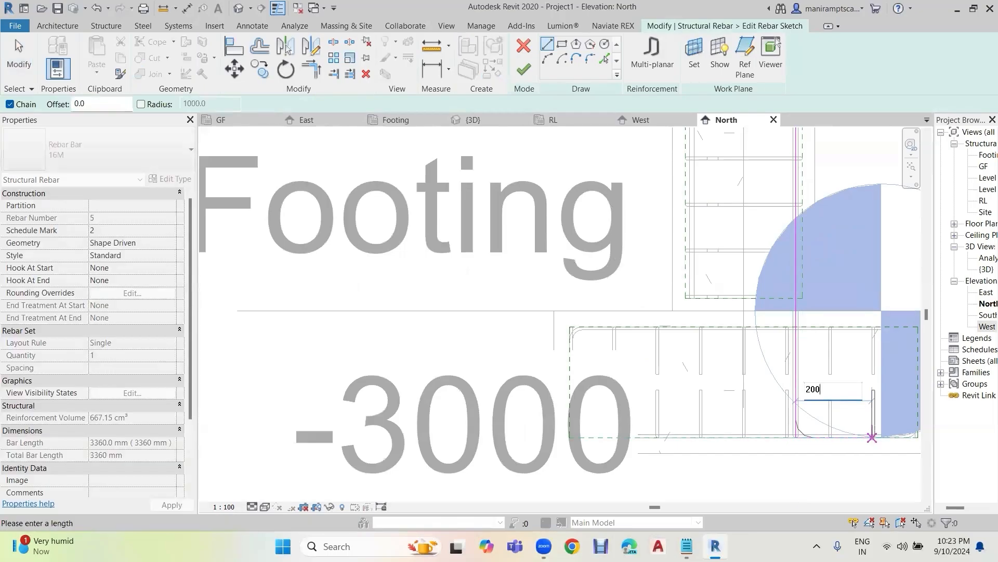
pyautogui.press('Return')
pyautogui.click(522, 68)
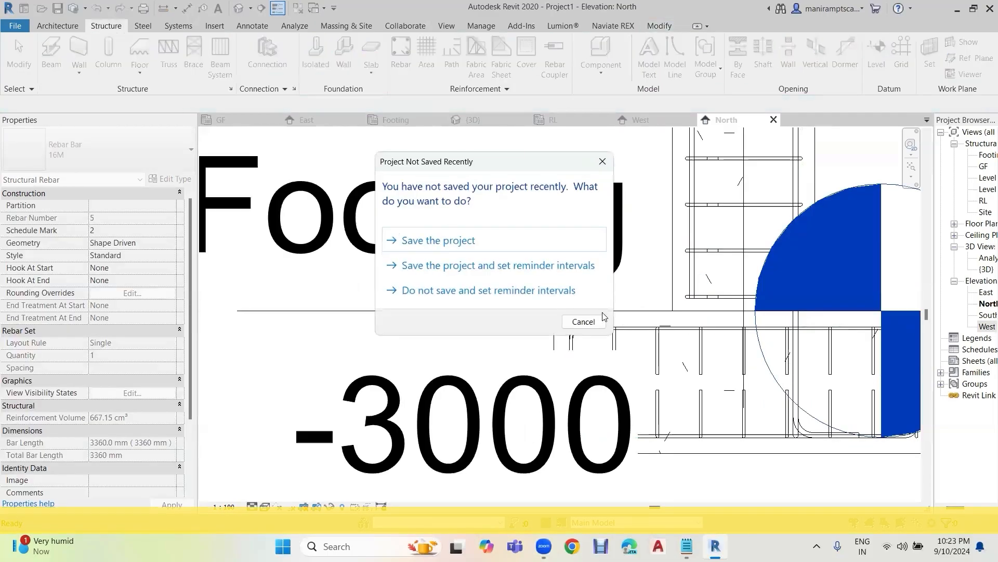
# Step: Dismiss the save reminder and show the reinforced column and footing in the 3D view with nothing selected
pyautogui.click(602, 161)
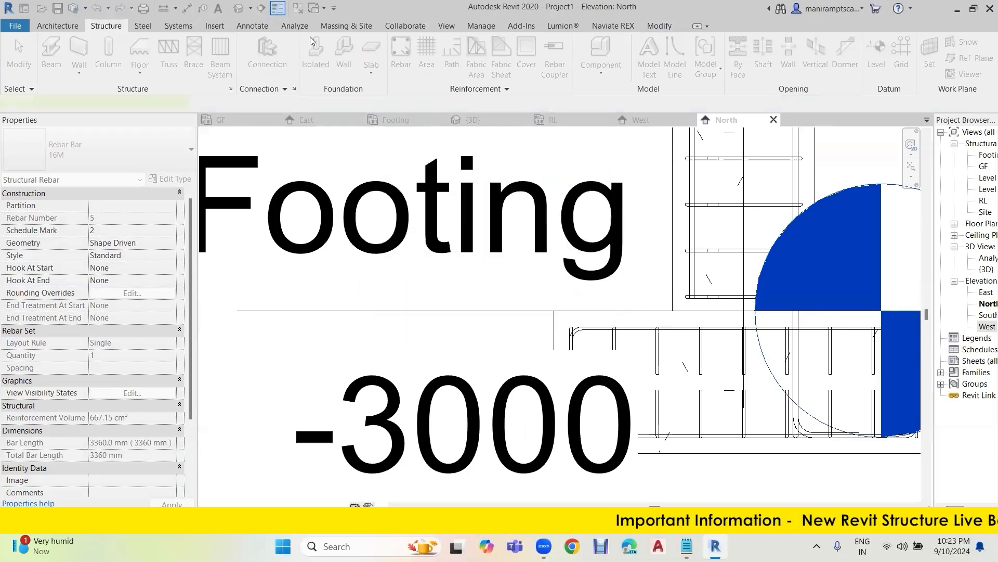
pyautogui.click(240, 9)
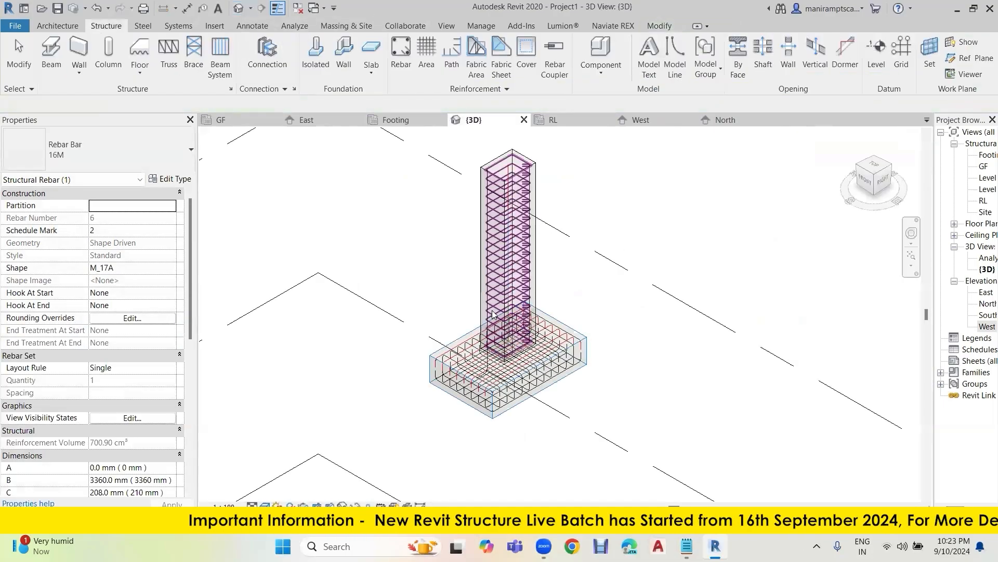
pyautogui.press('Escape')
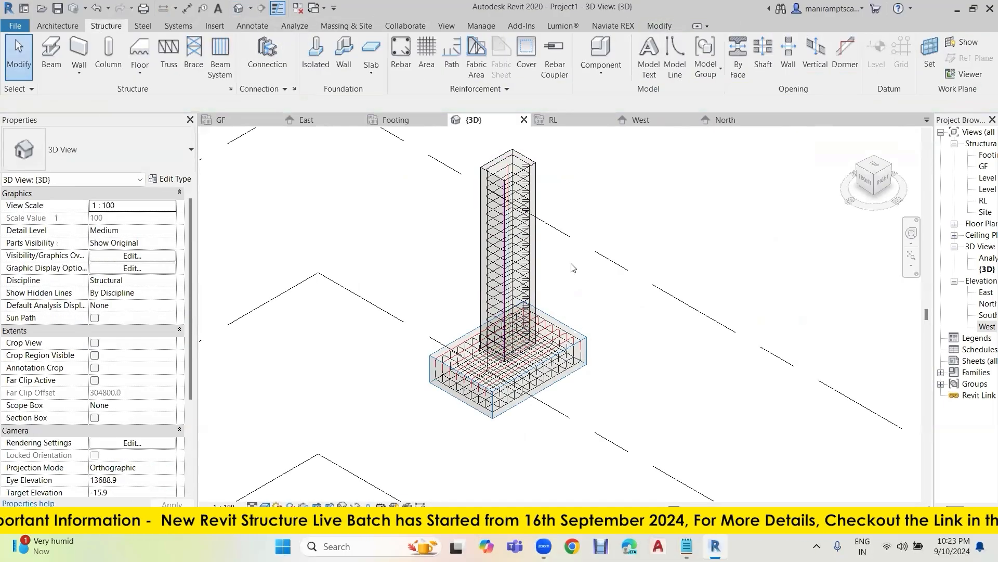
# Step: In the RL structural plan, select the column at grids 1 and 6 with its rebar, keeping Structural Columns and Structural Rebar in the filter
pyautogui.doubleClick(982, 200)
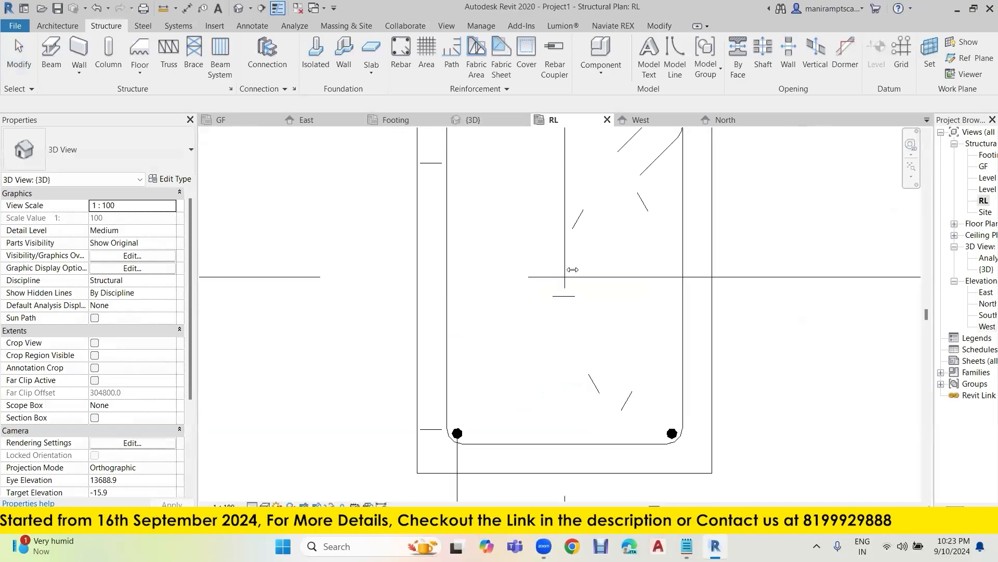
pyautogui.scroll(-5, 573, 269)
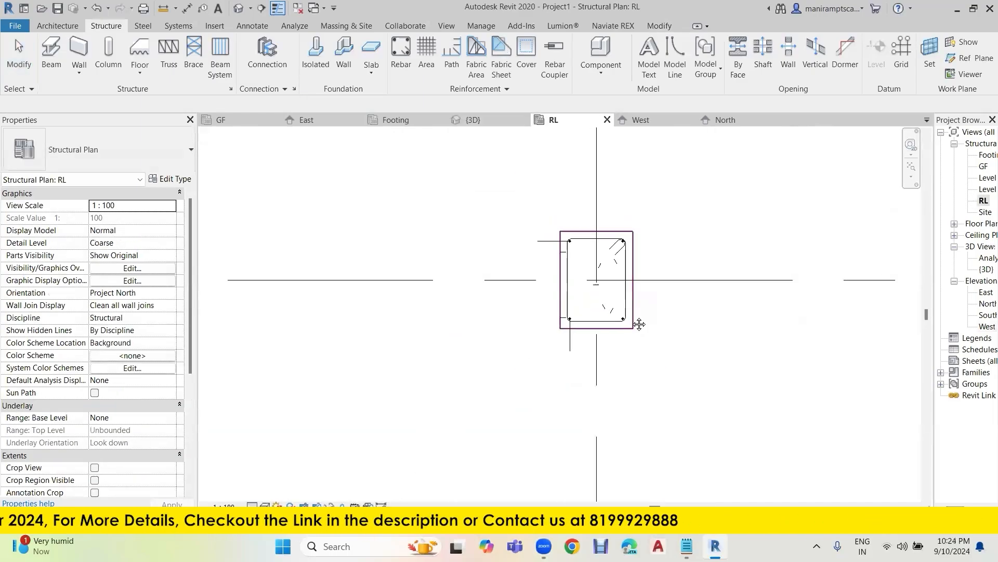
pyautogui.moveTo(639, 324); pyautogui.dragTo(555, 320, button='middle')
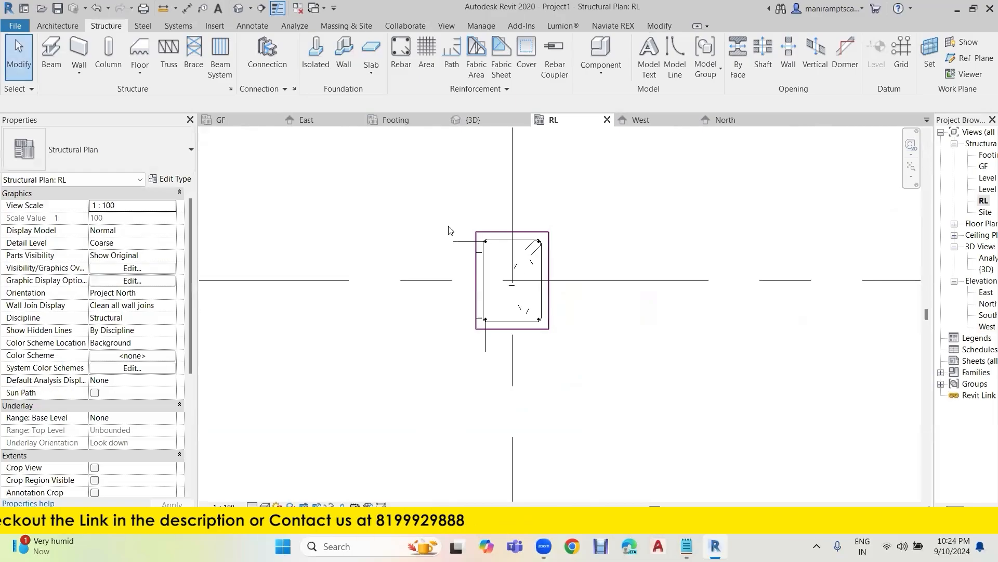
pyautogui.moveTo(430, 206); pyautogui.dragTo(571, 363)
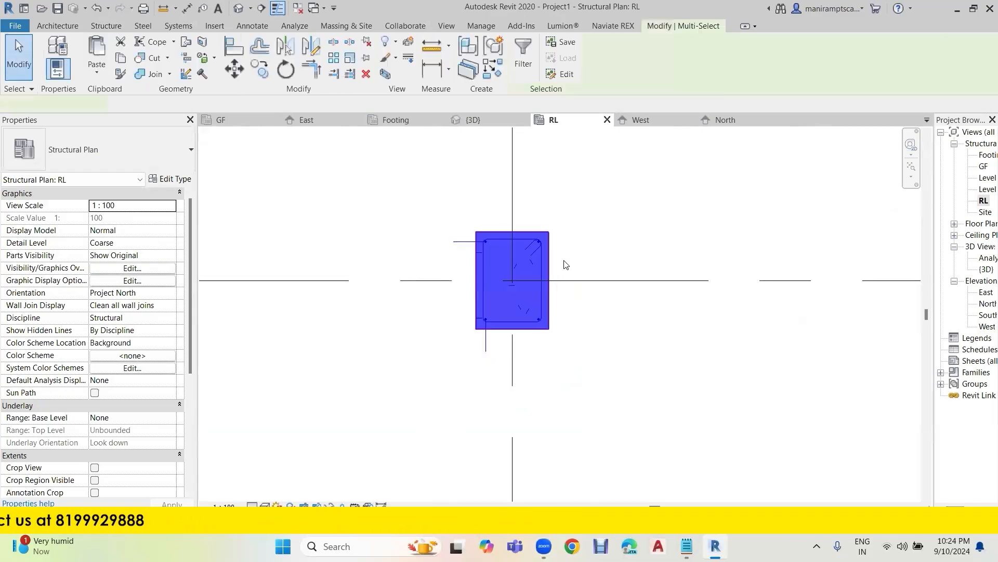
pyautogui.click(528, 52)
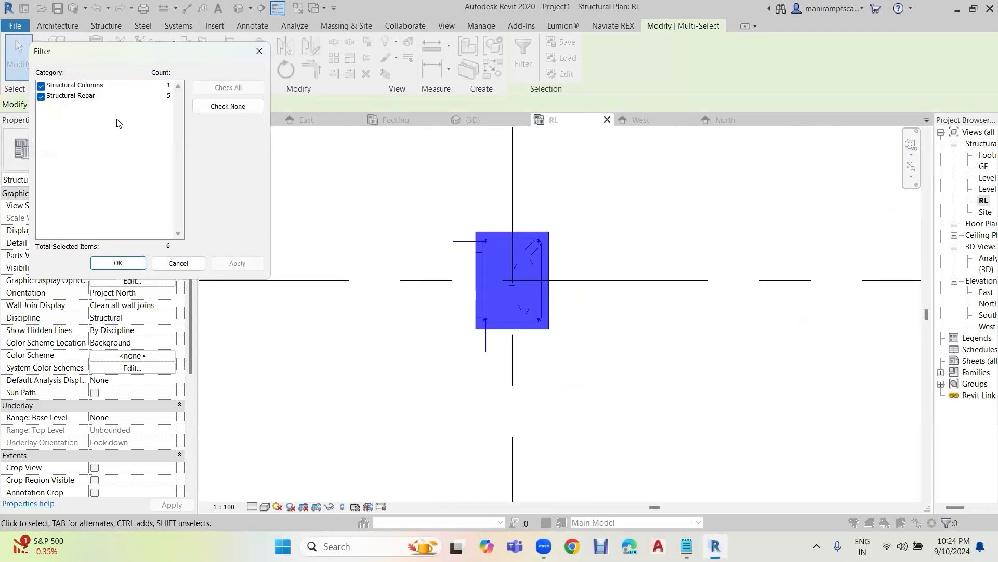
pyautogui.click(118, 263)
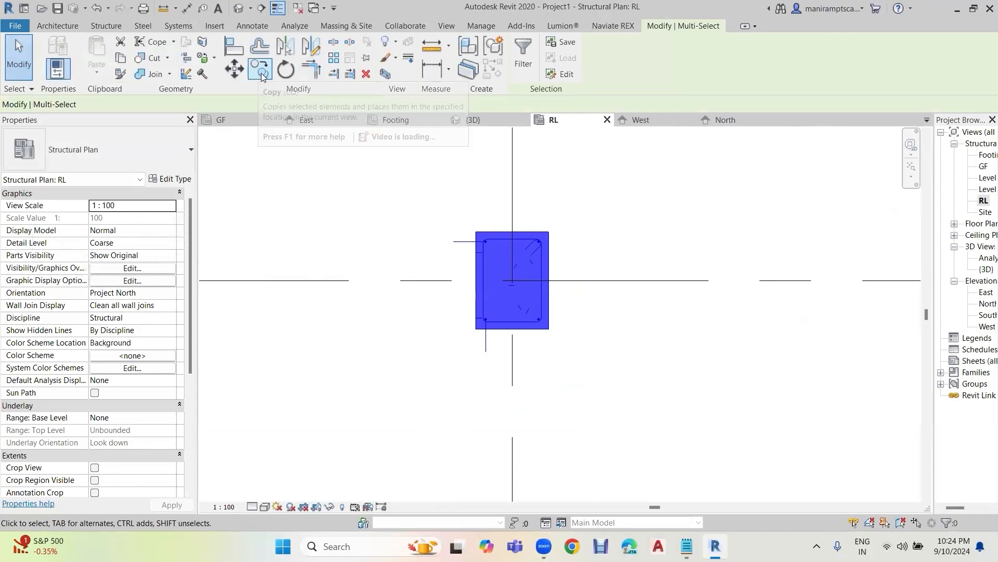
# Step: Copy the reinforced column from its centre to the intersections of grid 1 with grids 5 and 4, using multiple copying
pyautogui.click(261, 69)
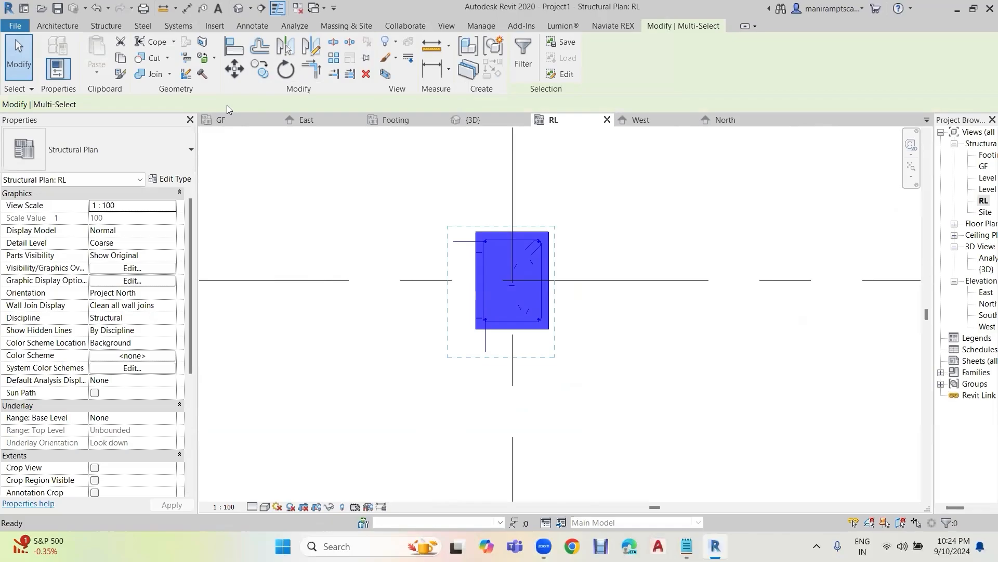
pyautogui.press('c')
pyautogui.press('o')
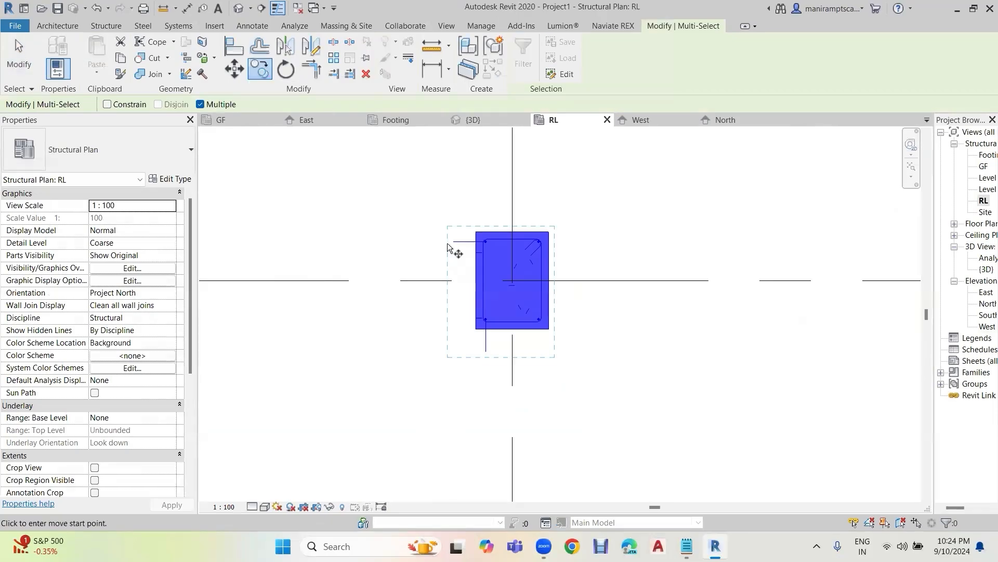
pyautogui.click(511, 285)
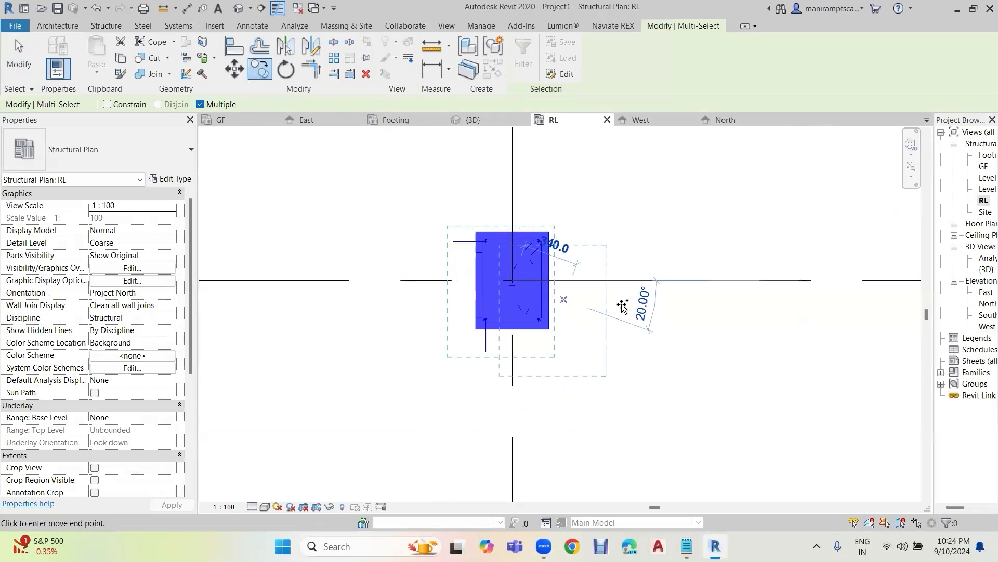
pyautogui.scroll(-3, 645, 312)
pyautogui.moveTo(376, 284); pyautogui.dragTo(374, 286, button='middle')
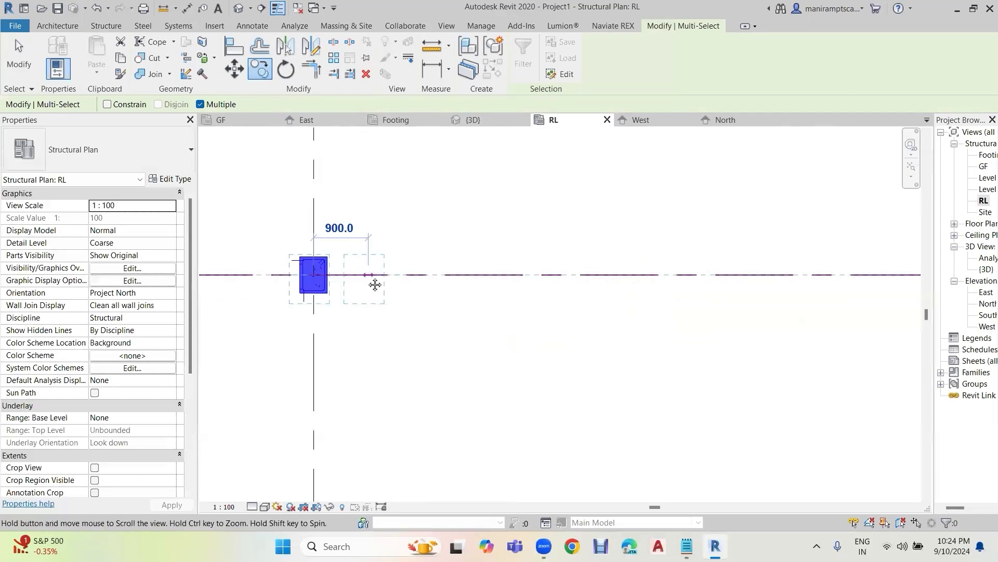
pyautogui.scroll(-3, 657, 312)
pyautogui.moveTo(674, 311); pyautogui.dragTo(297, 334, button='middle')
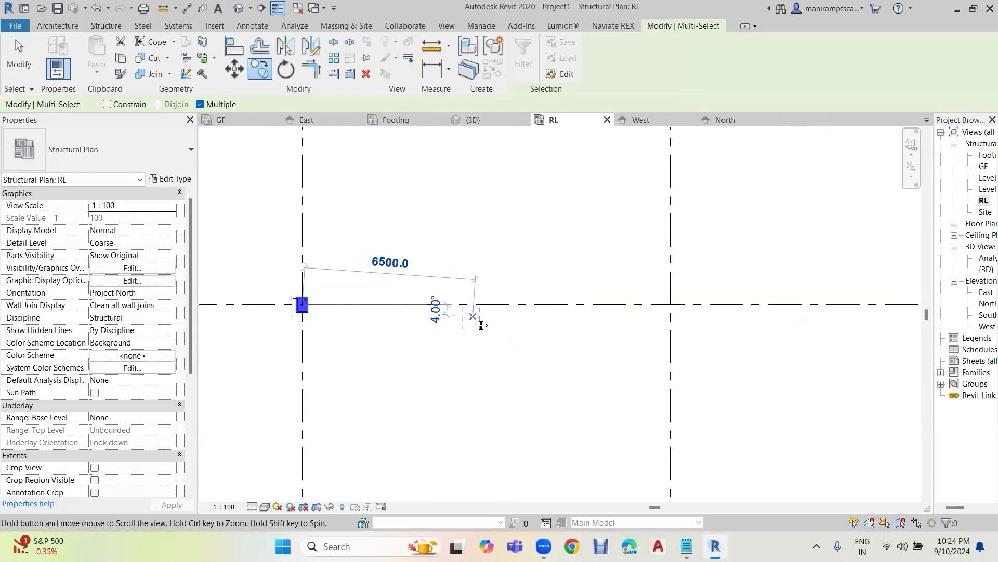
pyautogui.click(668, 306)
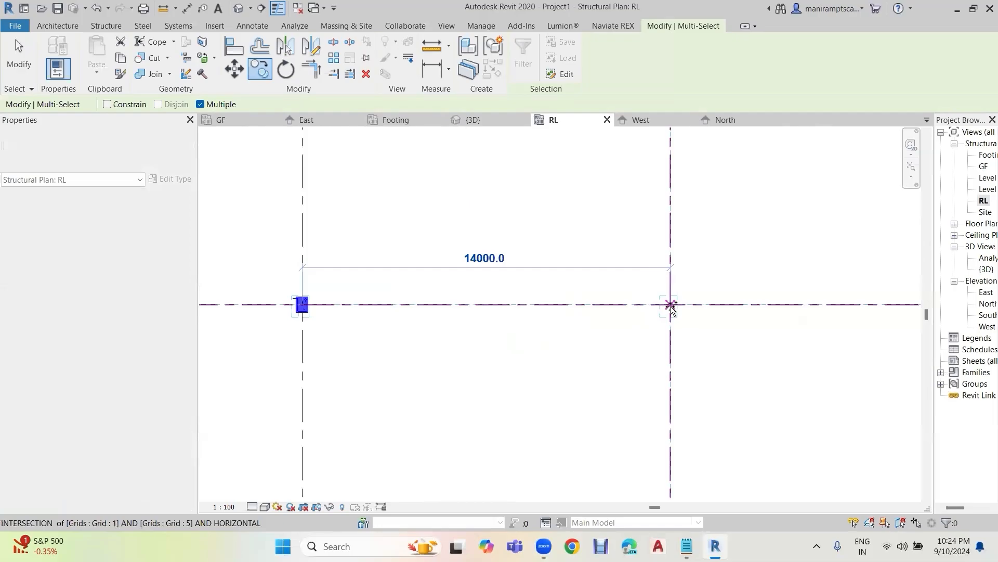
pyautogui.moveTo(307, 357); pyautogui.dragTo(405, 346, button='middle')
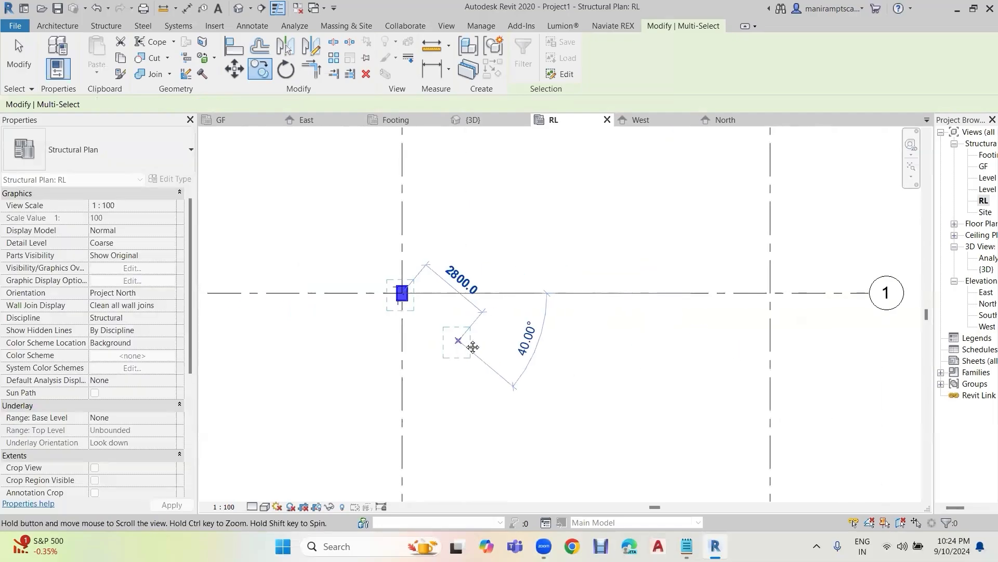
pyautogui.click(770, 294)
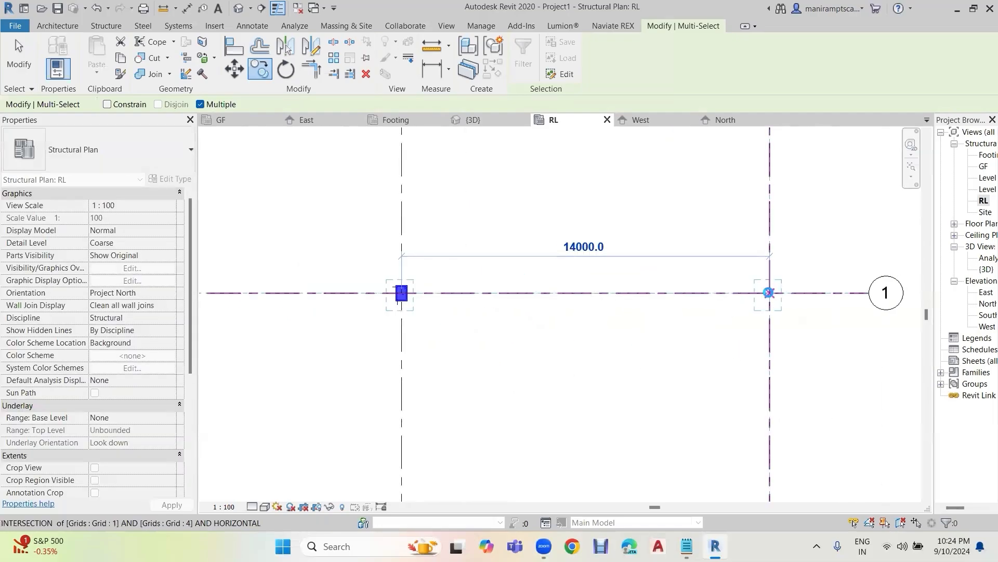
pyautogui.scroll(-3, 686, 356)
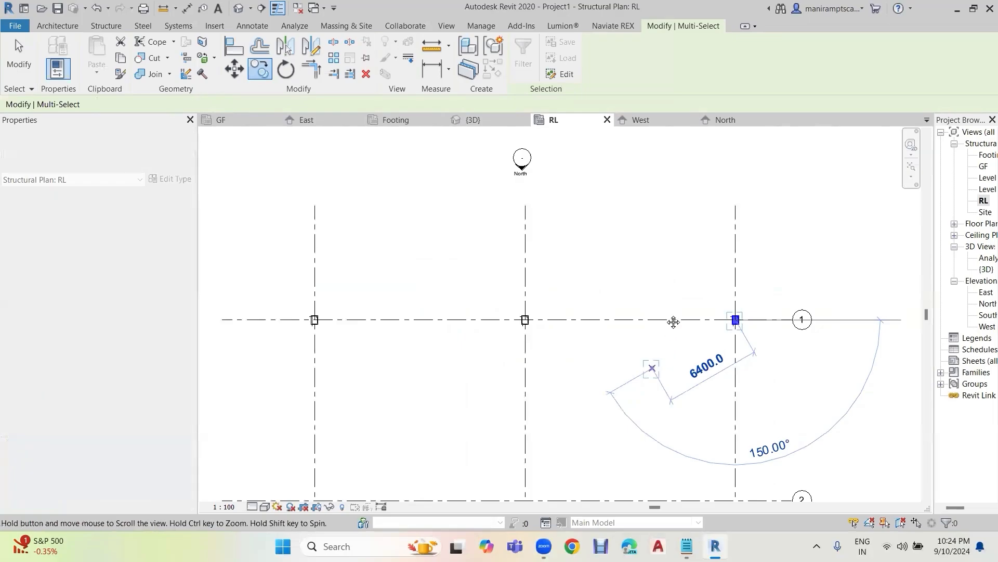
pyautogui.moveTo(673, 320); pyautogui.dragTo(689, 233, button='middle')
pyautogui.press('Escape')
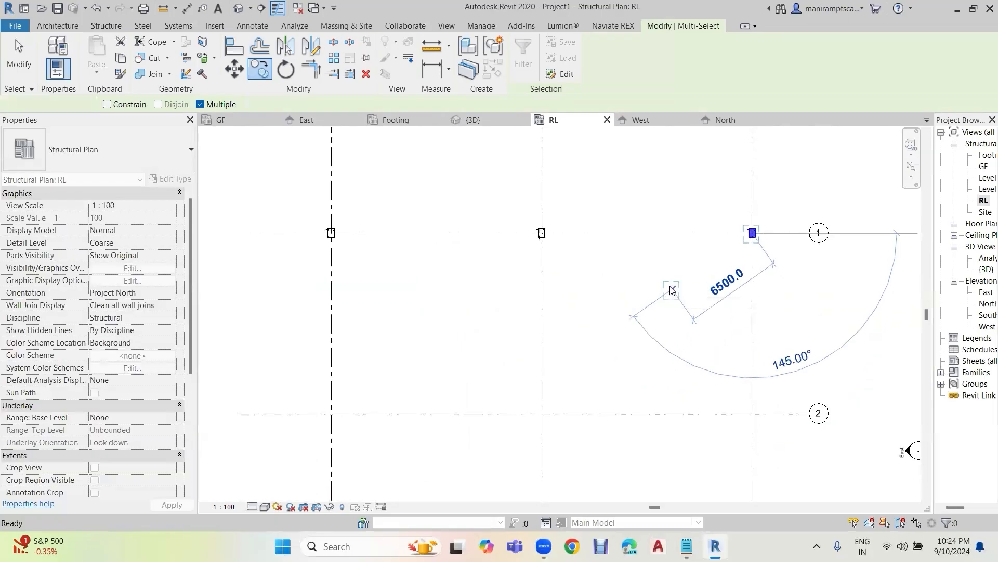
pyautogui.press('Escape')
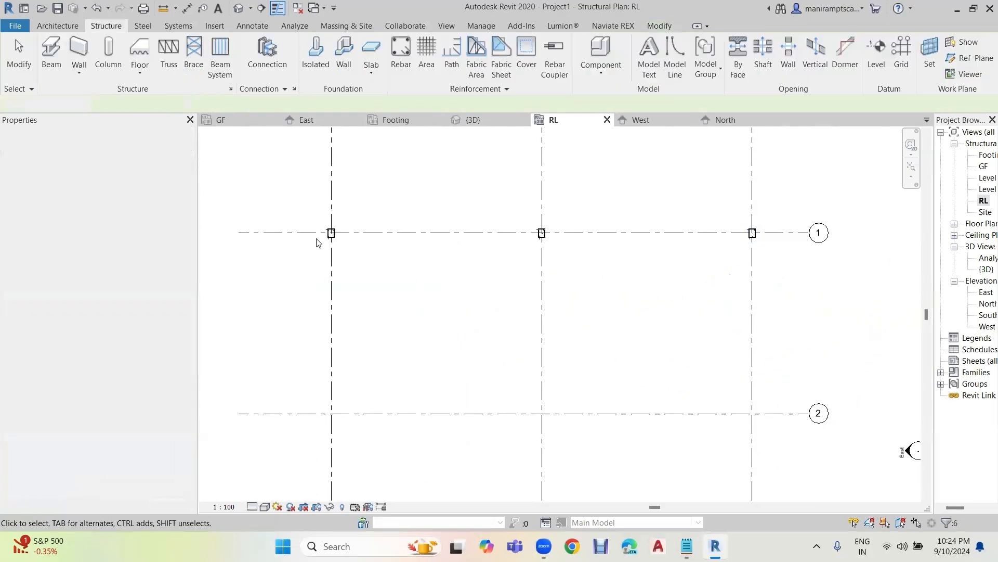
# Step: Copy the three reinforced columns on grid 1, from the centre of the grid 6 column, down to grids 2 and 3 using multiple copying
pyautogui.moveTo(280, 202); pyautogui.dragTo(783, 271)
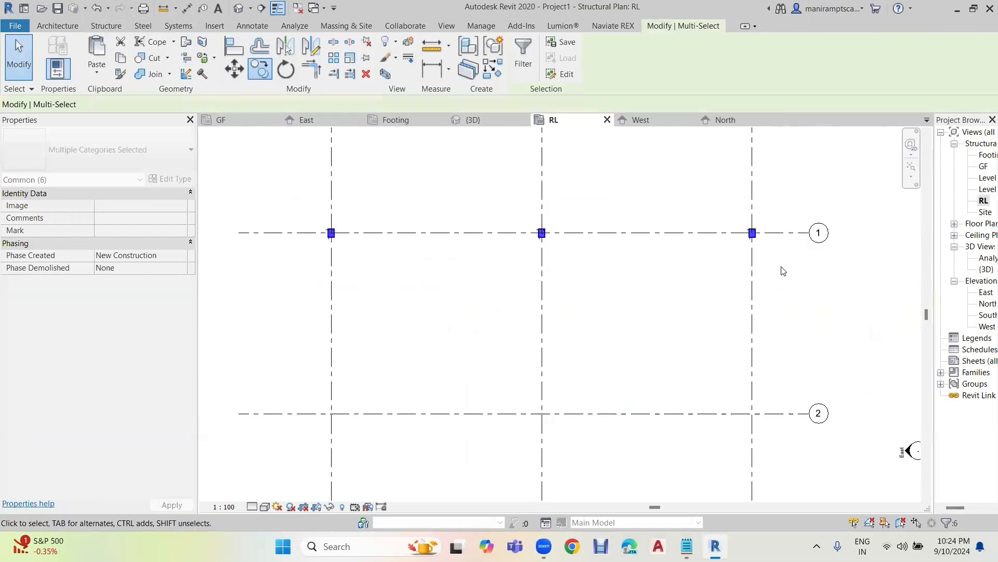
pyautogui.click(260, 70)
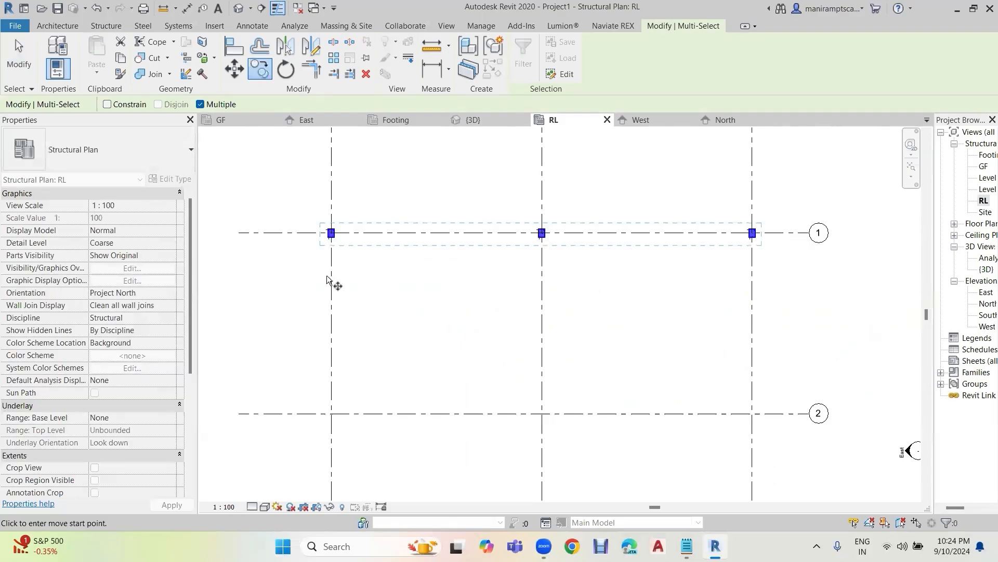
pyautogui.scroll(8, 335, 234)
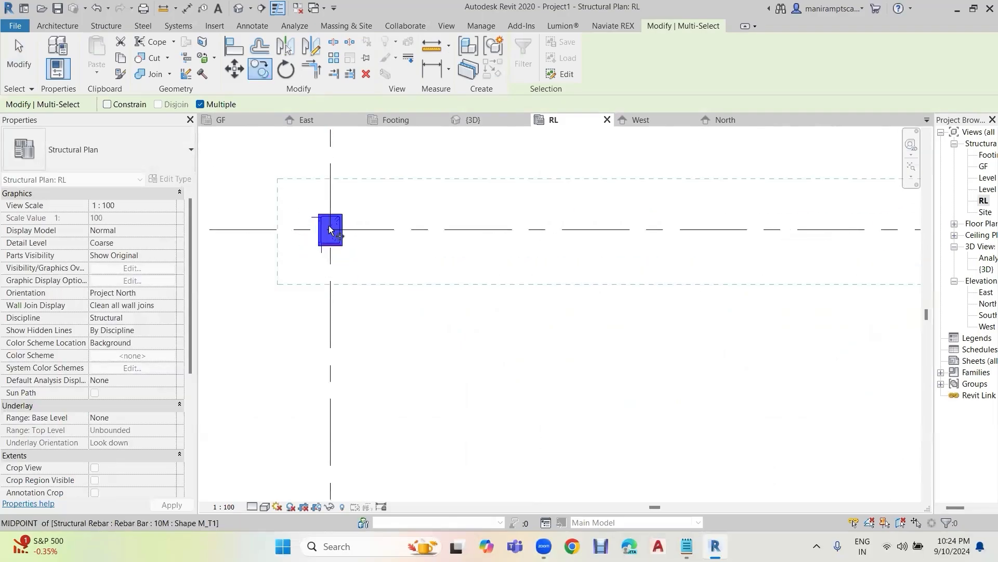
pyautogui.click(331, 202)
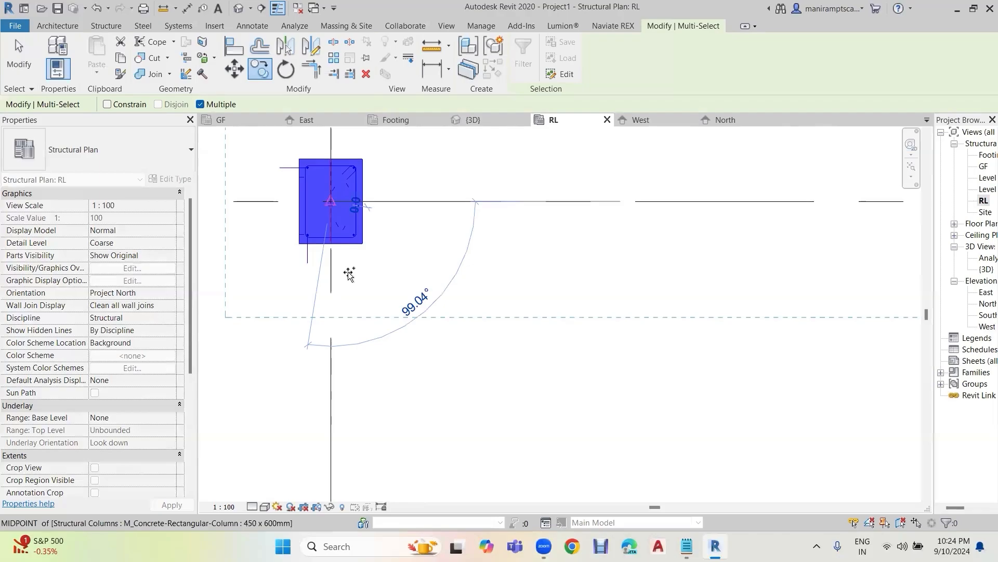
pyautogui.scroll(-5, 350, 386)
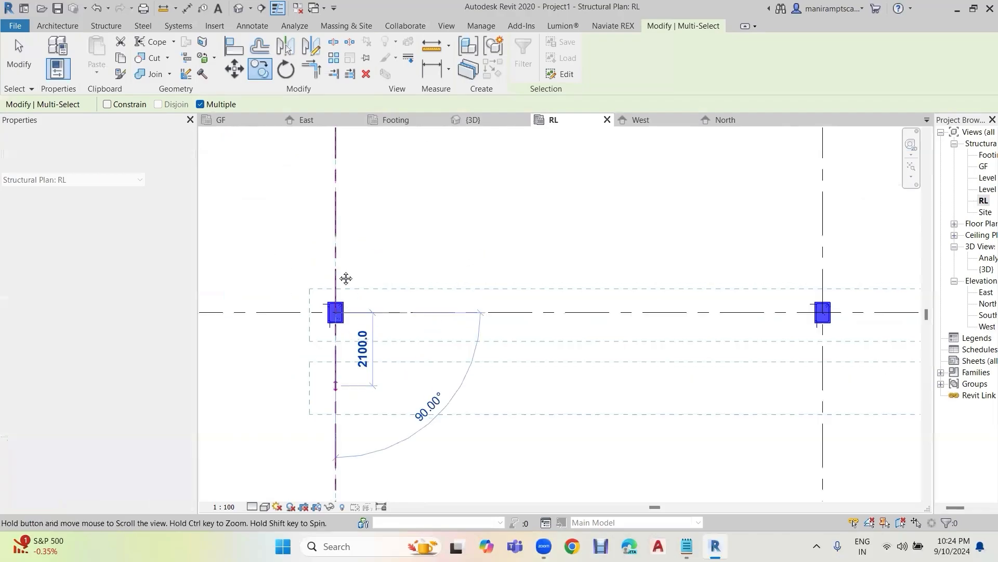
pyautogui.keyDown('ctrl'); pyautogui.scroll(-3, 341, 240); pyautogui.keyUp('ctrl')
pyautogui.scroll(-5, 338, 302)
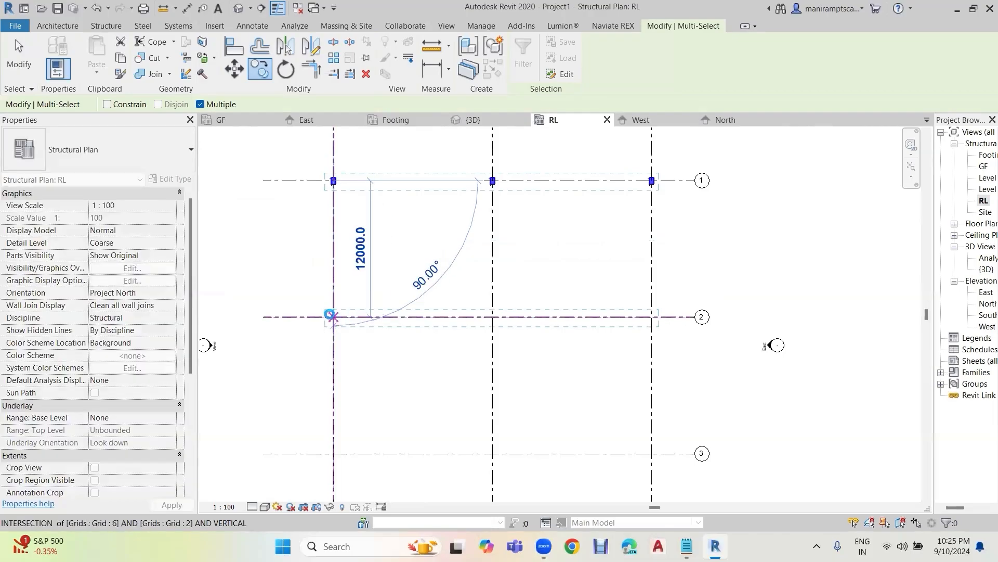
pyautogui.click(333, 316)
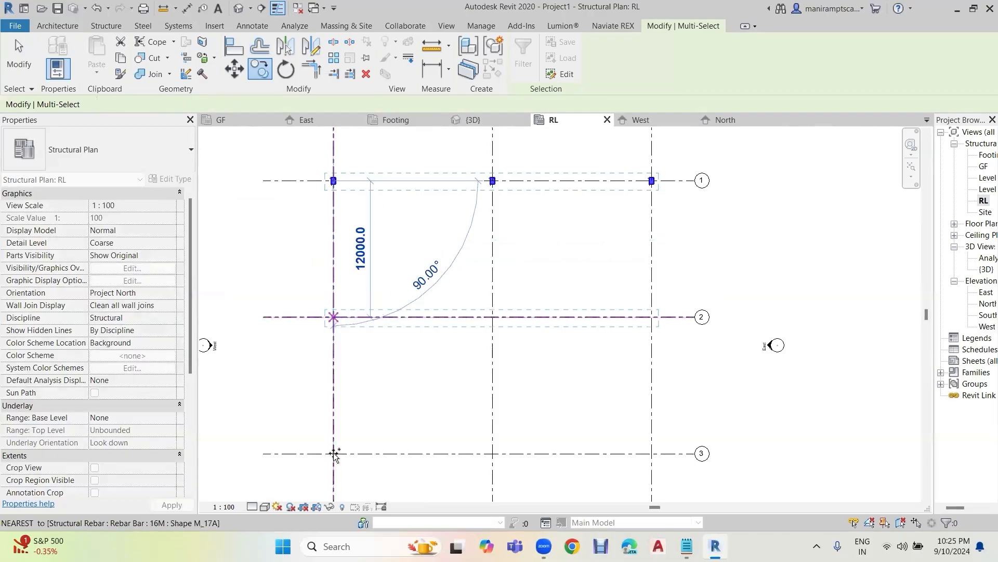
pyautogui.click(333, 453)
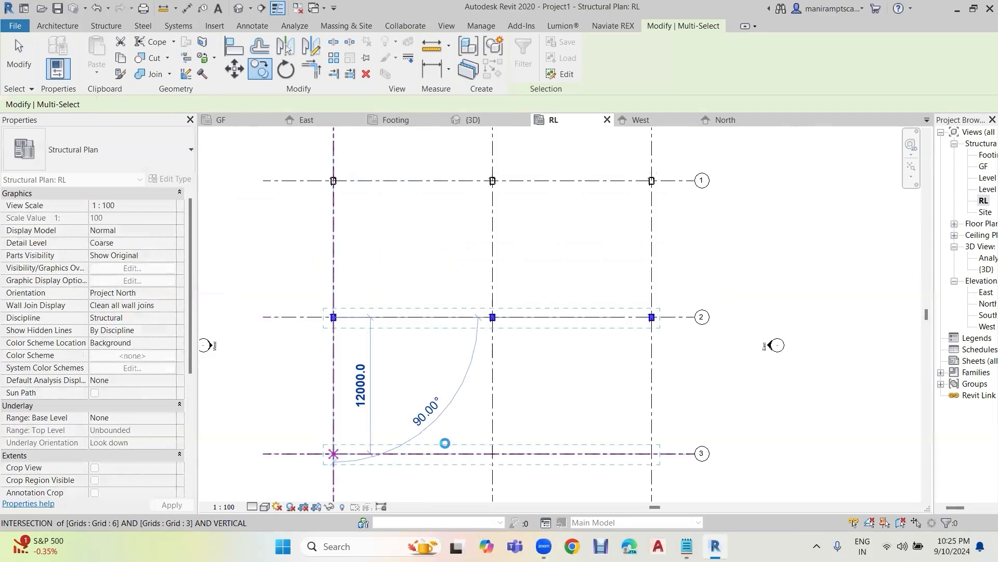
pyautogui.click(474, 400)
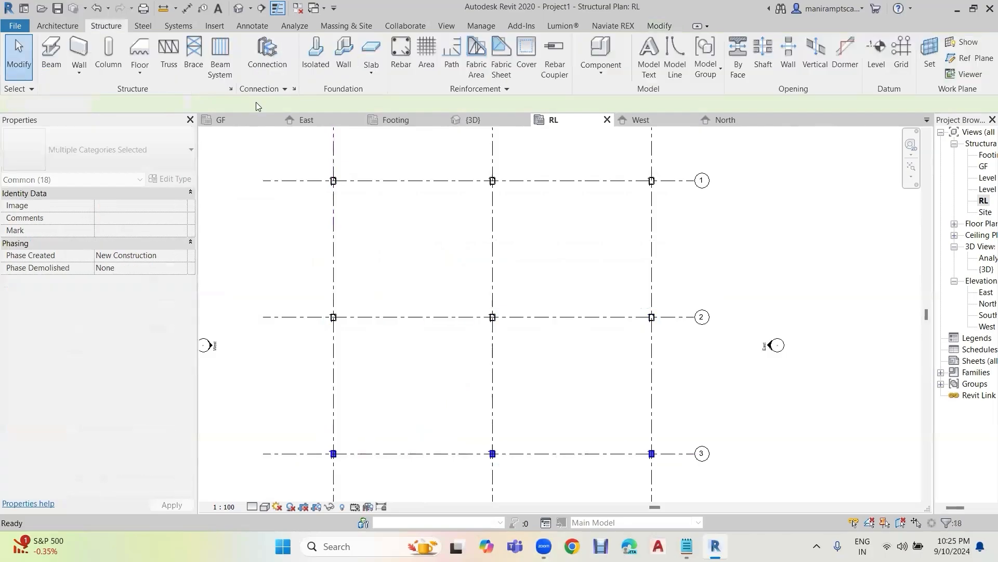
# Step: Show the copied columns and their footings in the 3D view with nothing selected
pyautogui.hotkey('ctrl', 'Tab')
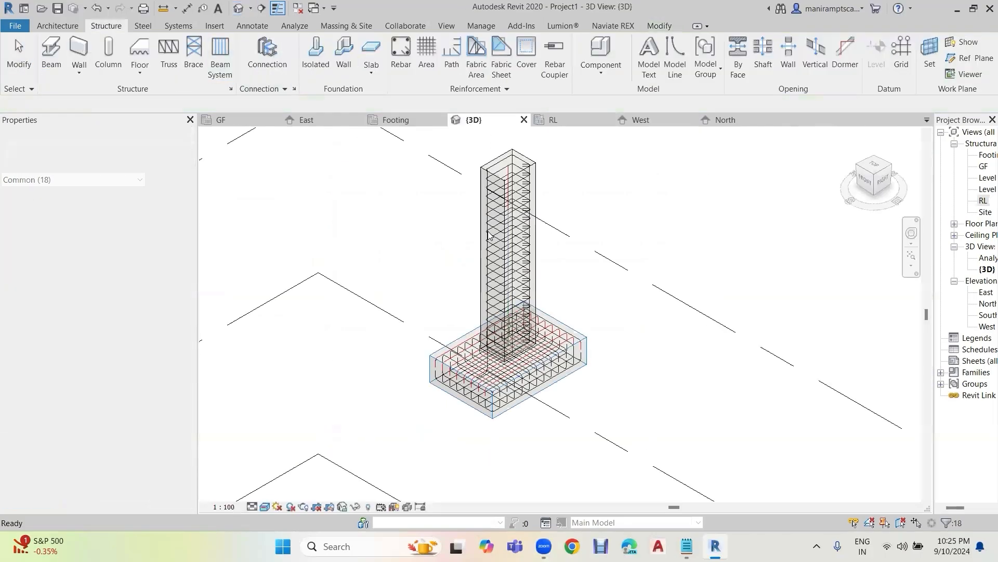
pyautogui.scroll(-8, 649, 310)
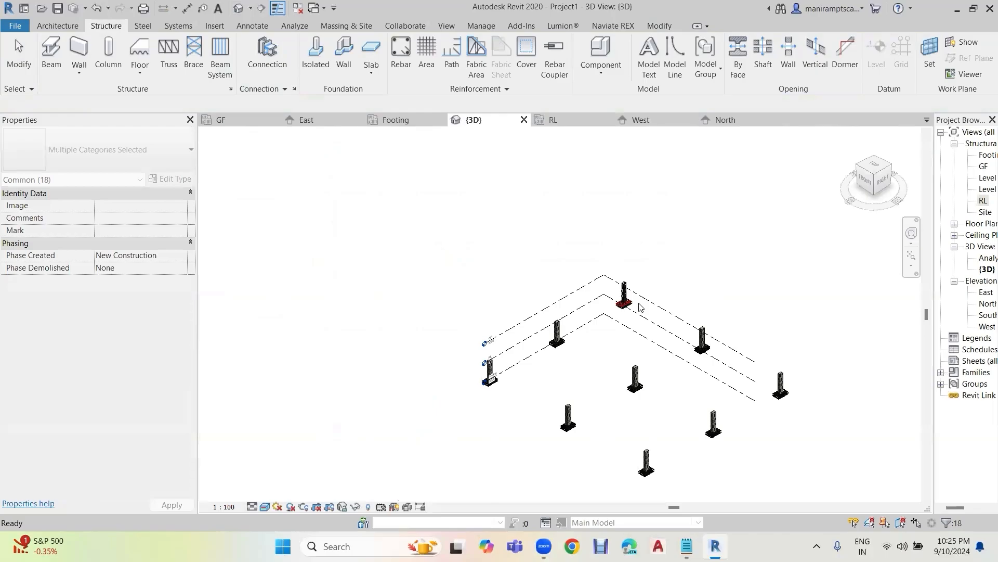
pyautogui.scroll(6, 686, 364)
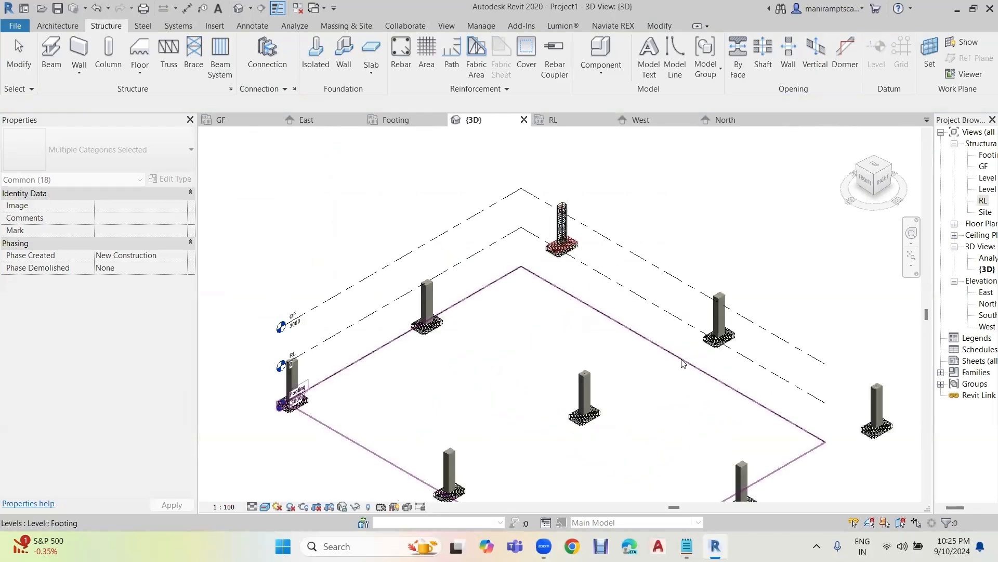
pyautogui.press('Escape')
pyautogui.scroll(4, 744, 300)
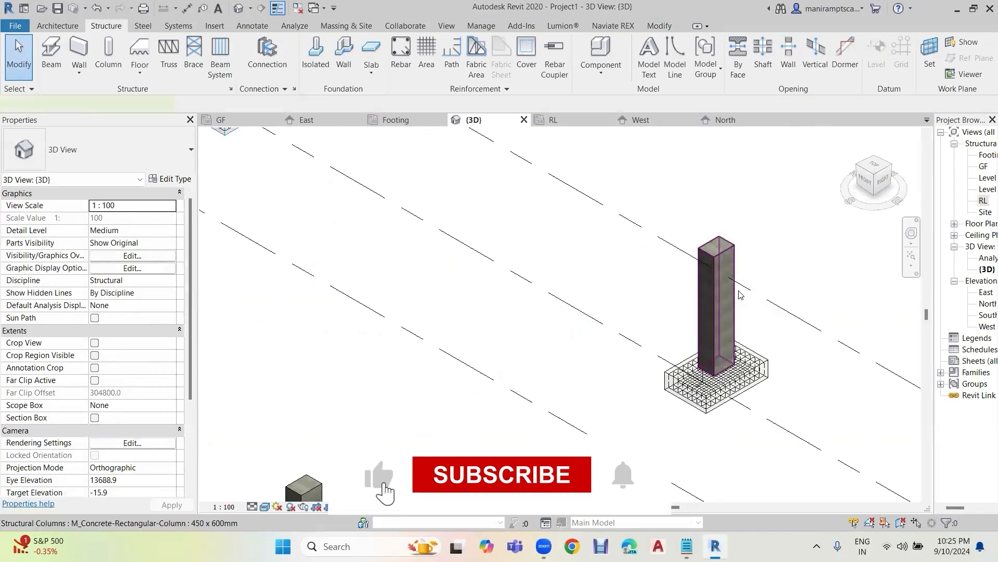
# Step: Override the structural column category's graphics in the 3D view with a surface transparency of 80
pyautogui.click(740, 295)
pyautogui.rightClick(740, 294)
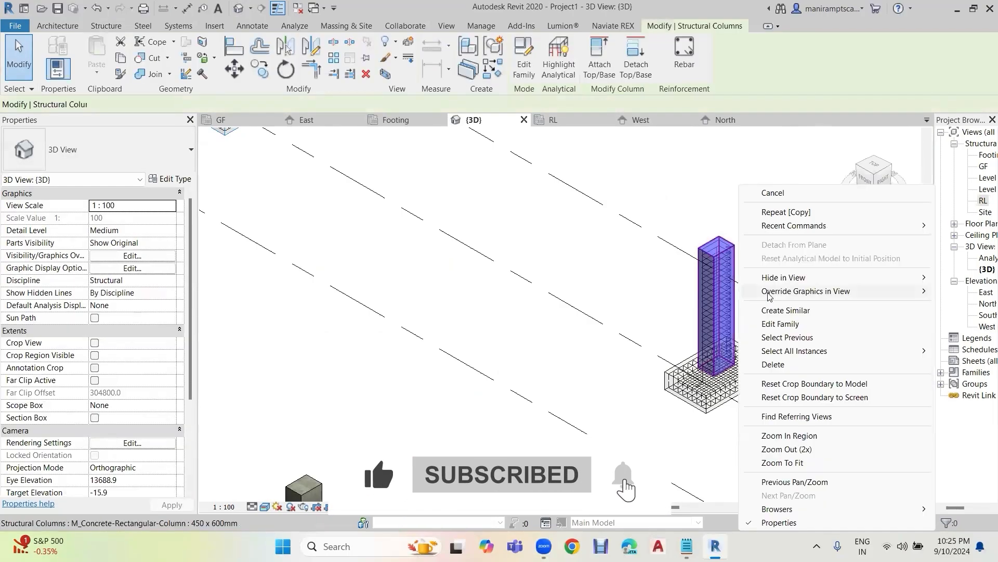
pyautogui.moveTo(769, 292)
pyautogui.click(705, 305)
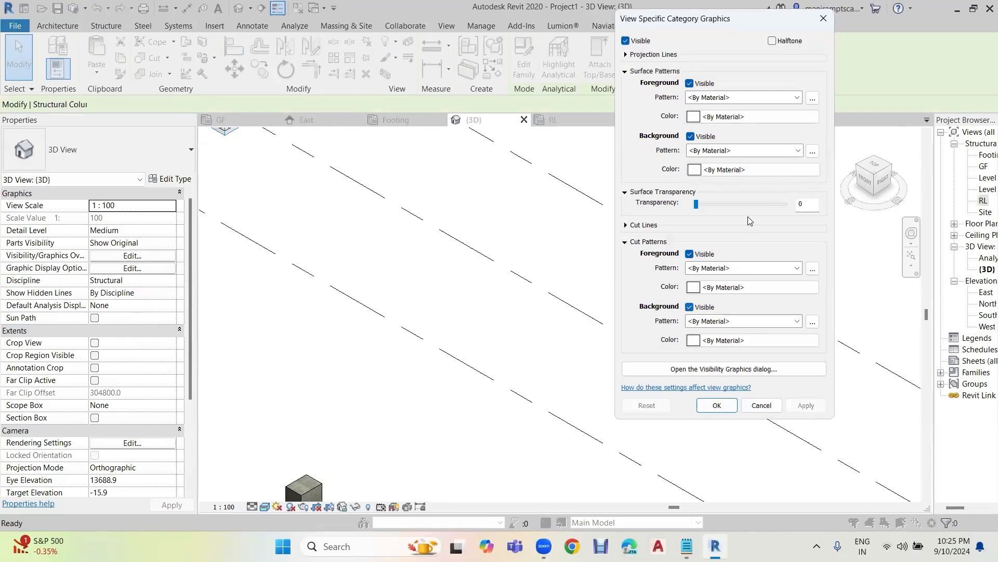
pyautogui.click(736, 205)
pyautogui.click(764, 208)
pyautogui.click(765, 208)
pyautogui.click(814, 410)
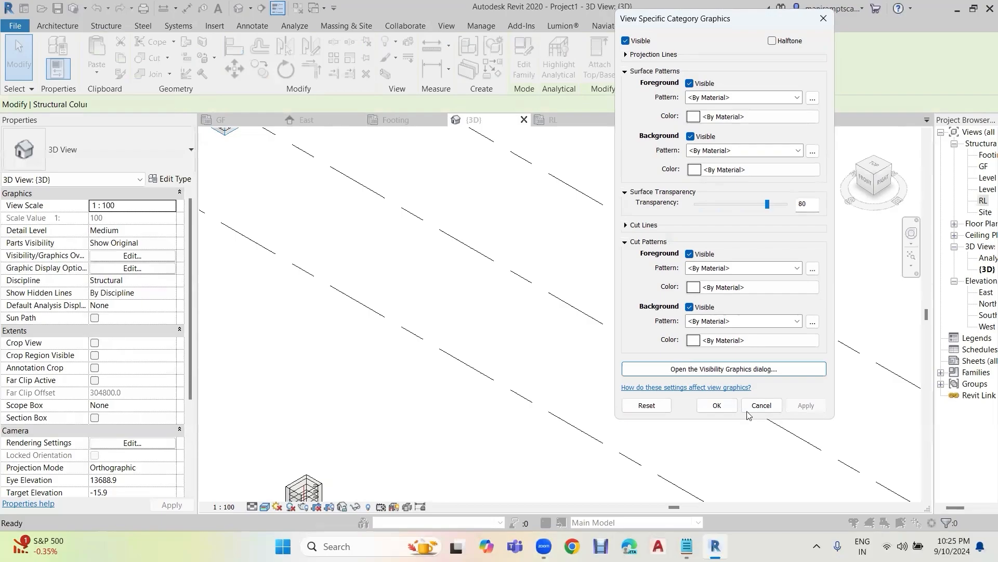
pyautogui.click(717, 406)
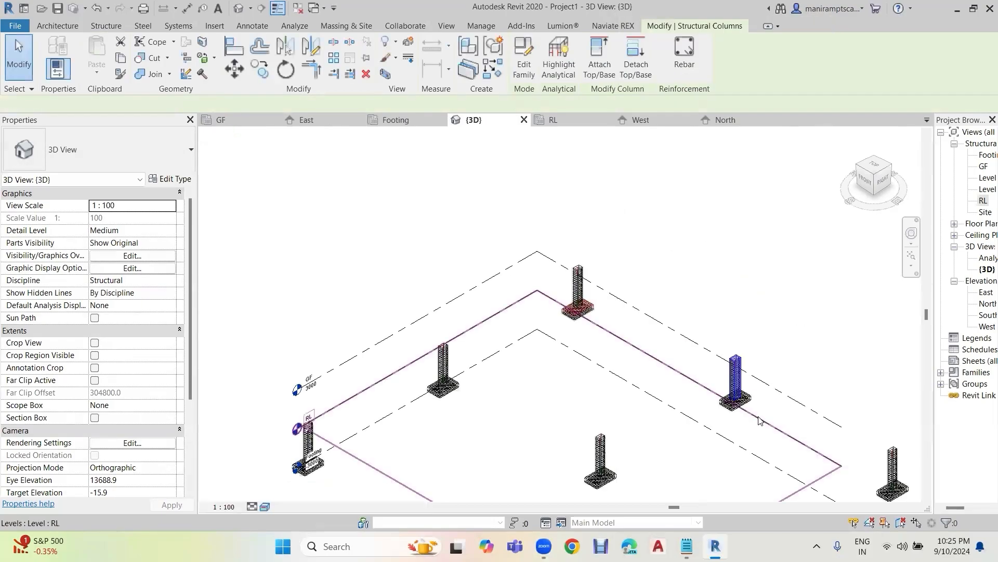
pyautogui.scroll(-5, 750, 415)
pyautogui.moveTo(702, 328); pyautogui.dragTo(676, 286, button='middle')
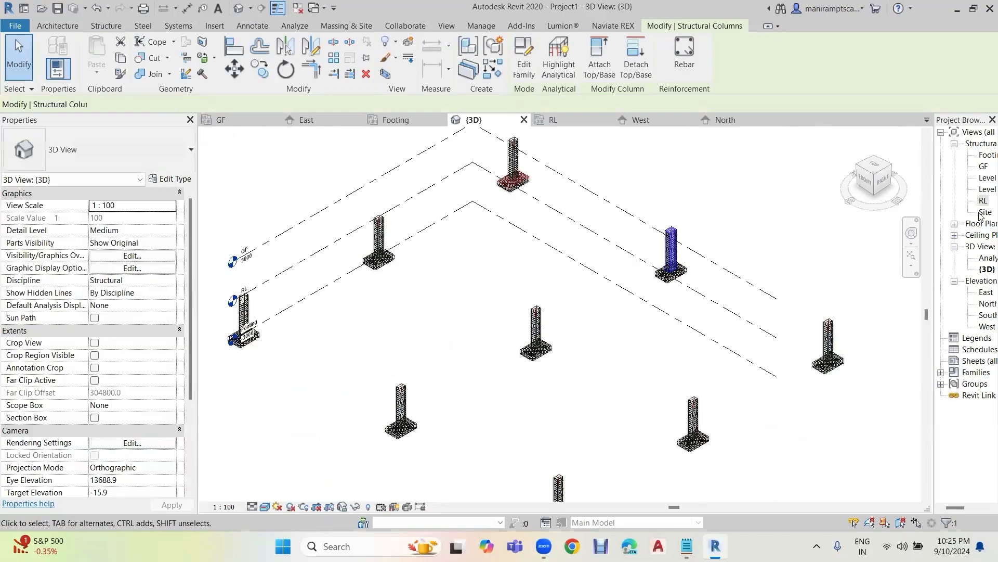
# Step: In the RL structural plan, place an M_Concrete-Rectangular Beam 300 x 600mm along grid 1 between the columns at grids 6 and 5
pyautogui.doubleClick(982, 201)
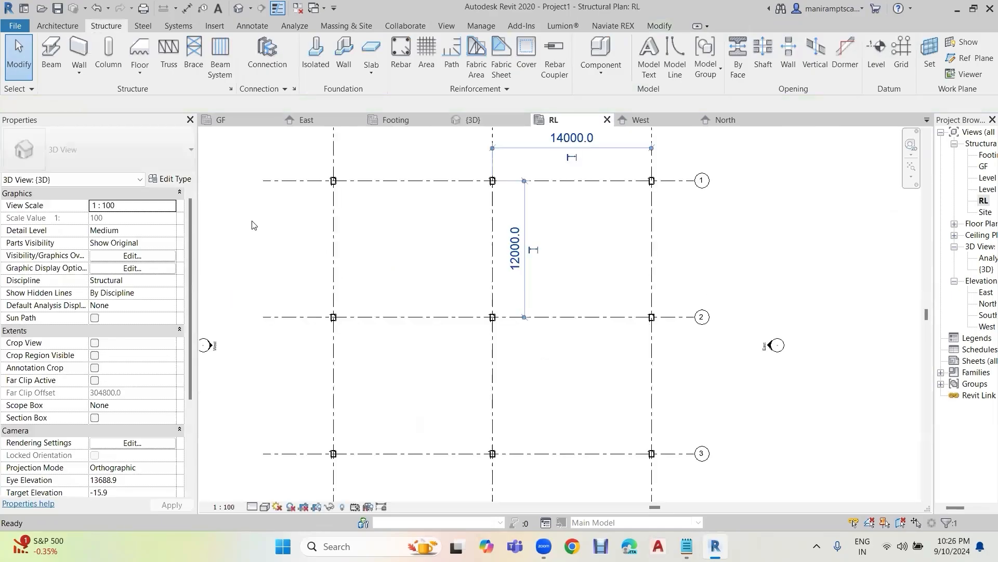
pyautogui.click(56, 52)
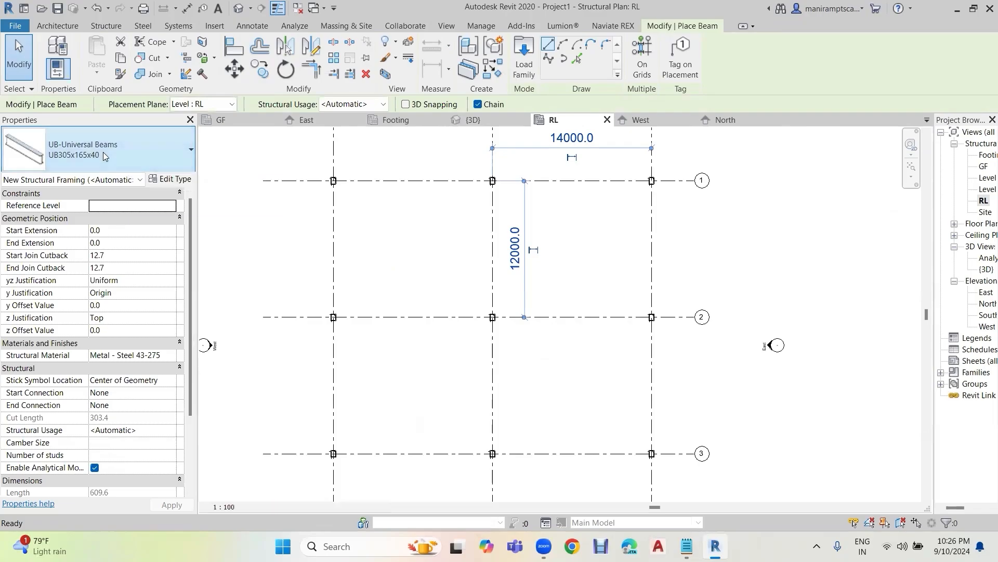
pyautogui.click(105, 156)
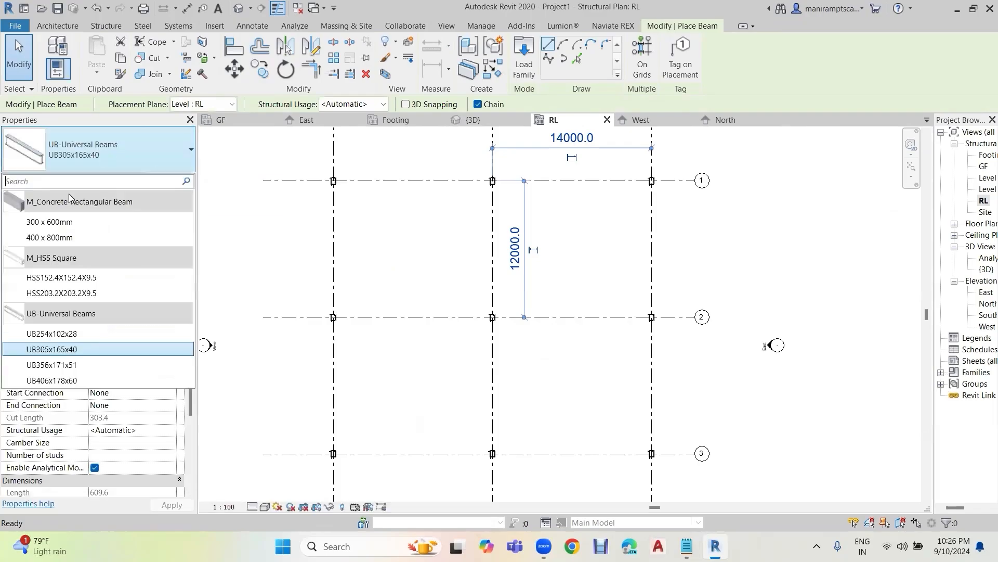
pyautogui.moveTo(59, 223)
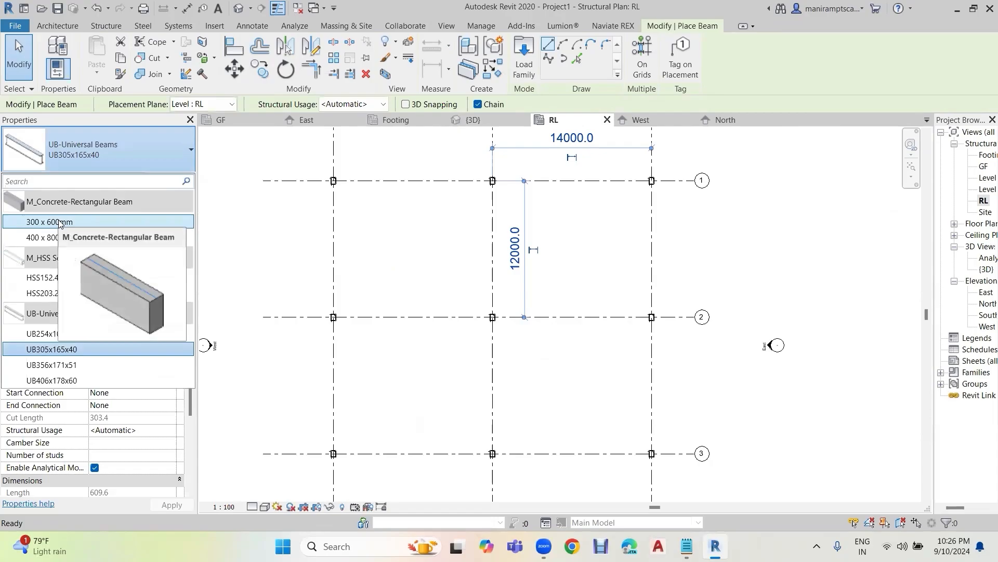
pyautogui.click(67, 222)
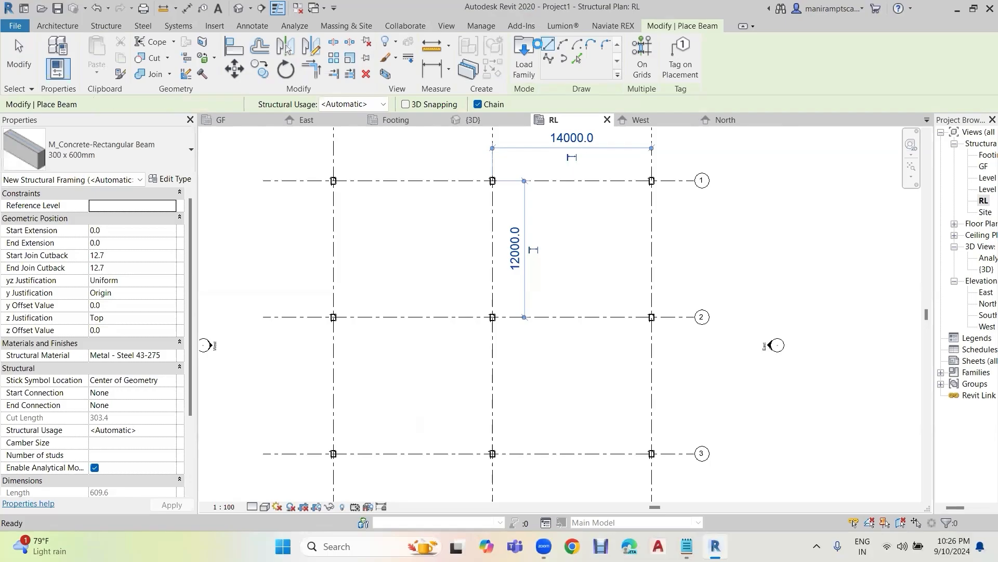
pyautogui.click(552, 49)
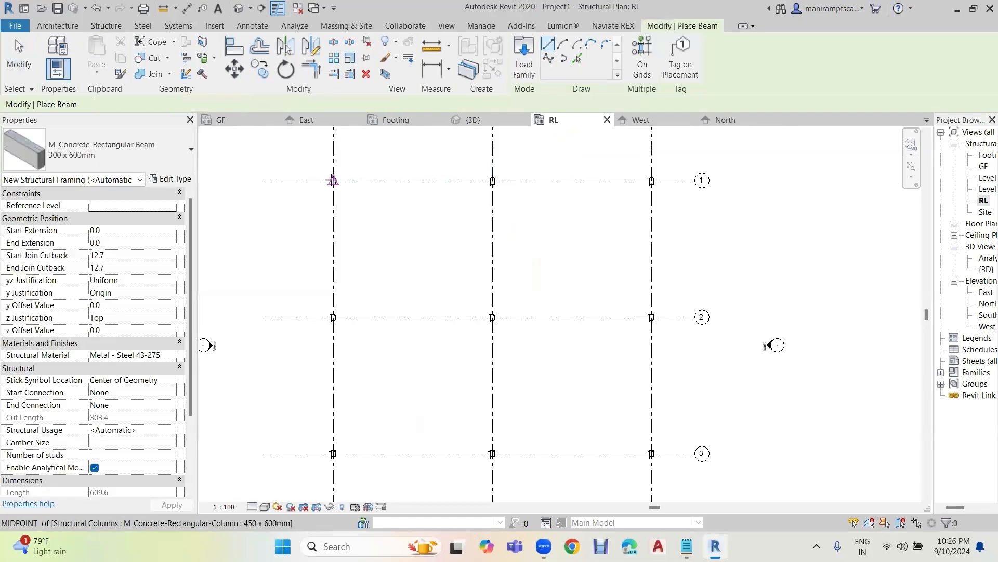
pyautogui.click(332, 180)
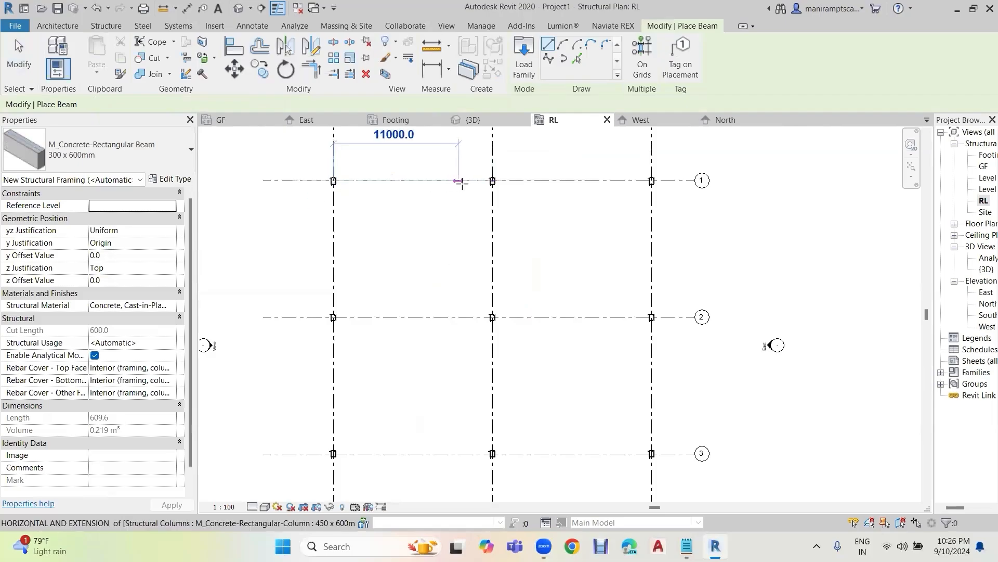
pyautogui.click(493, 181)
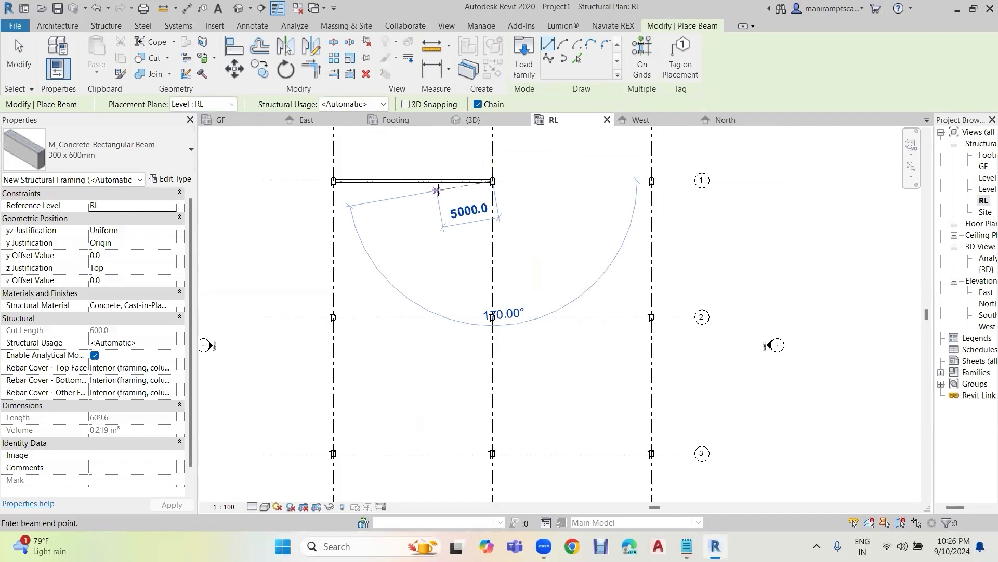
pyautogui.press('Escape')
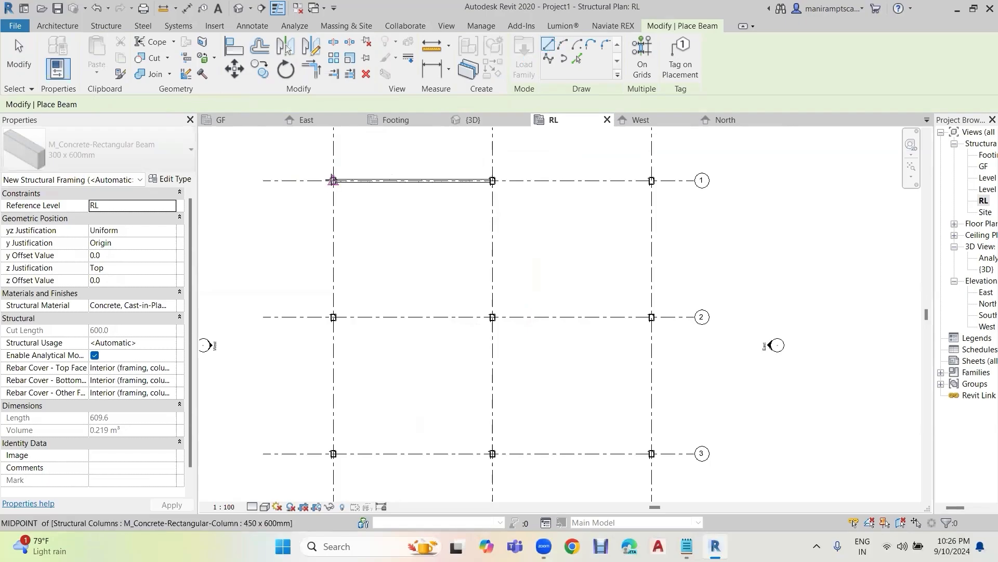
# Step: Place a second 300 x 600mm concrete beam along grid 6 between the columns at grids 1 and 2, and end beam placement
pyautogui.click(316, 203)
pyautogui.click(333, 316)
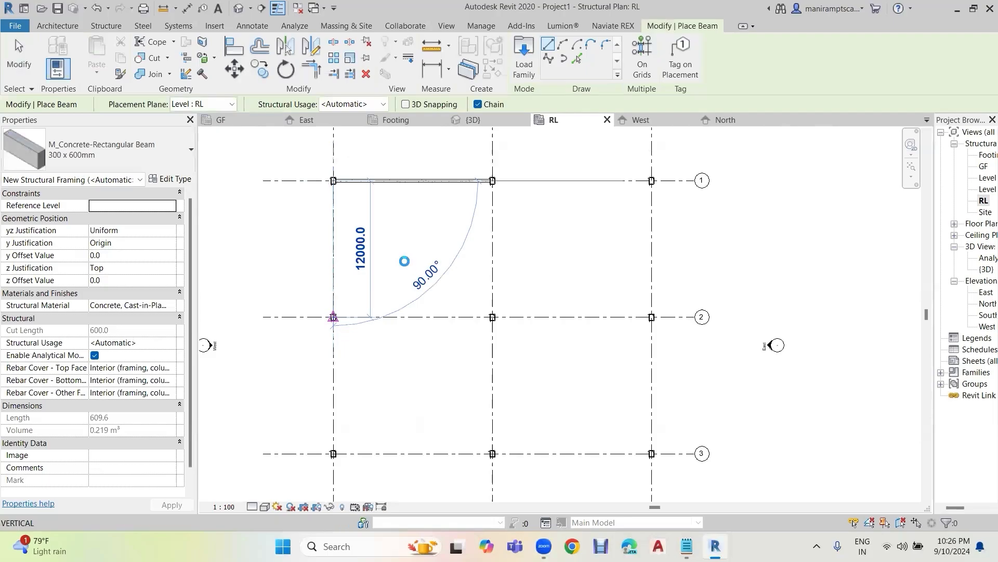
pyautogui.press('Escape')
pyautogui.press('Escape')
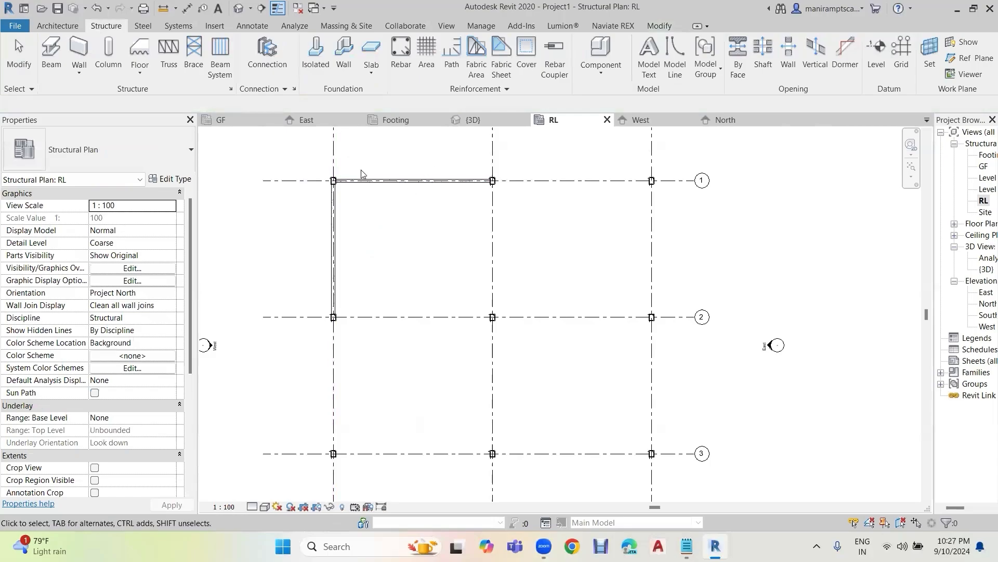
# Step: Switch to the Reinforcement notes in Notepad and review the placement plane and orientation given for beam stirrups
pyautogui.click(687, 546)
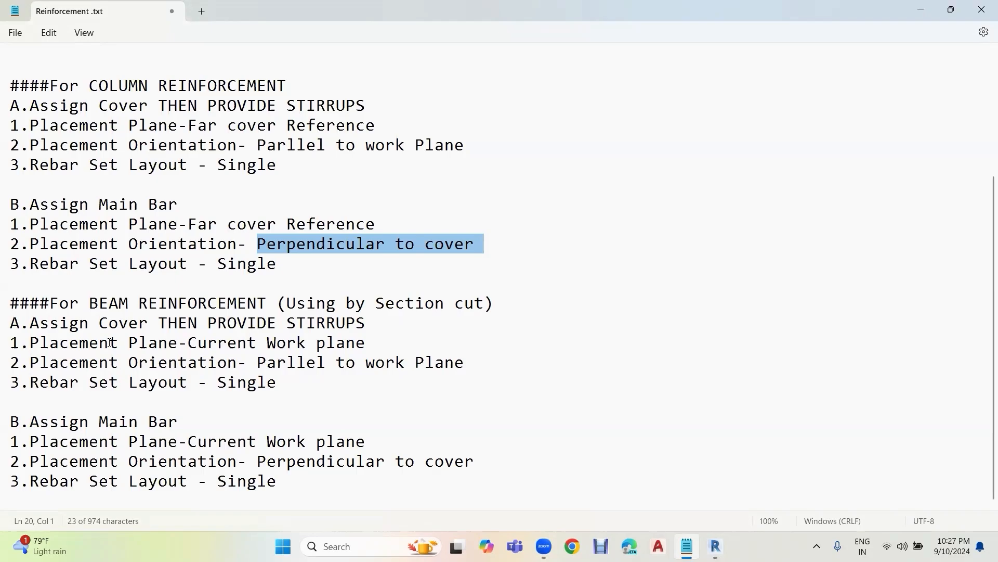
pyautogui.moveTo(192, 342); pyautogui.dragTo(364, 345)
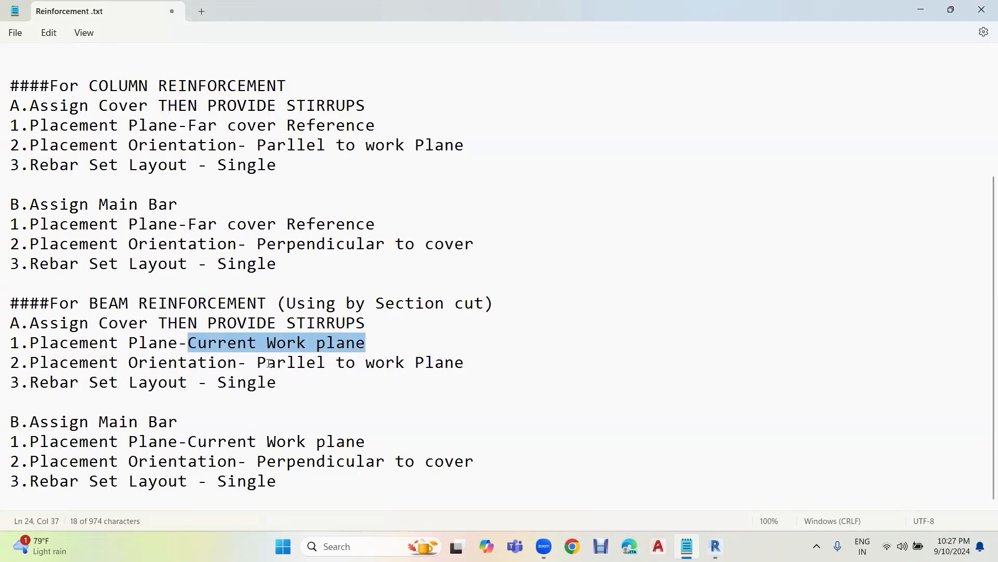
pyautogui.moveTo(268, 363); pyautogui.dragTo(472, 367)
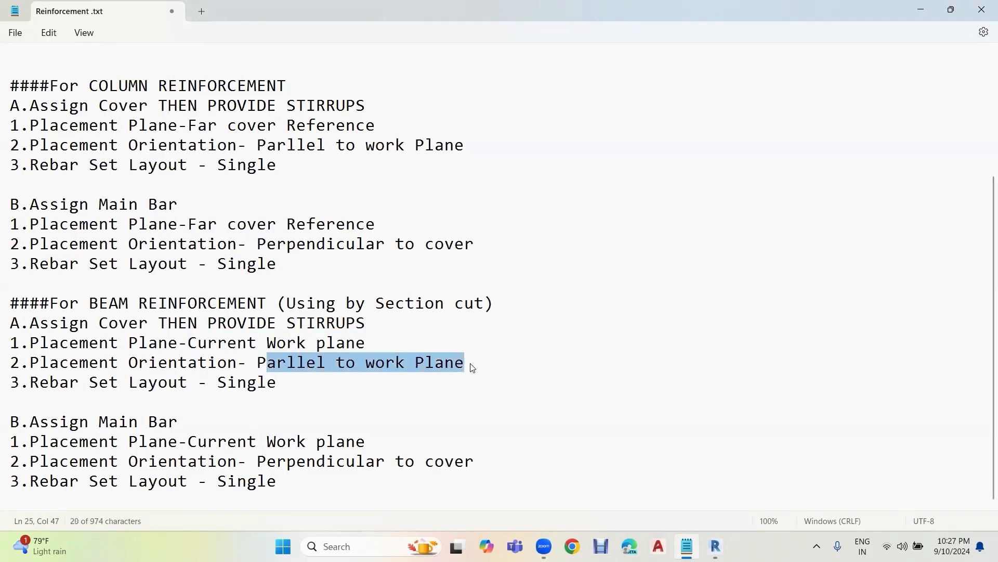
# Step: Return to Revit and cut a section across the grid 1 beam, close to the column at grid 6
pyautogui.click(723, 545)
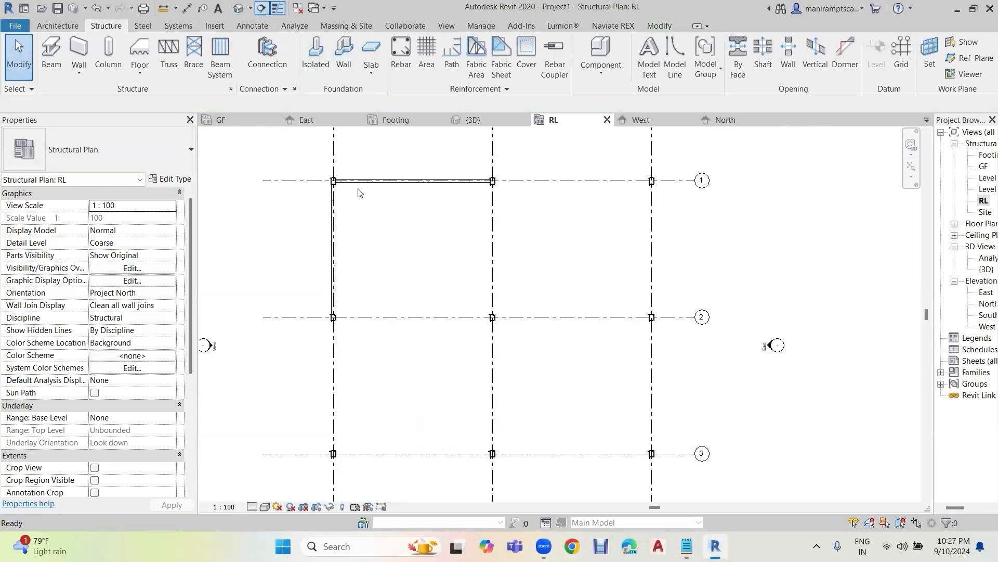
pyautogui.click(374, 146)
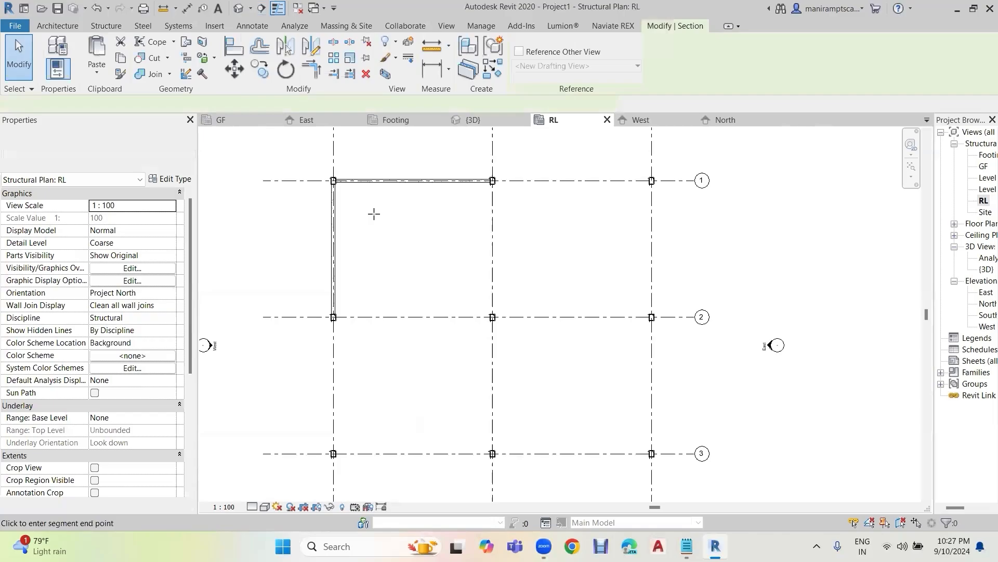
pyautogui.click(376, 220)
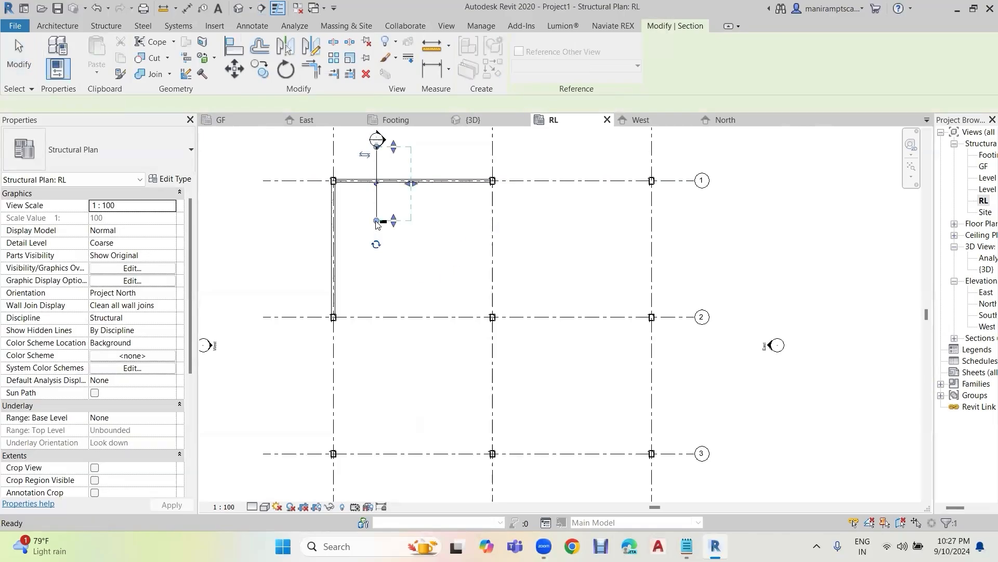
# Step: Finish the section cut, open its section view and hide the grid 1 line in that view
pyautogui.press('Escape')
pyautogui.press('Escape')
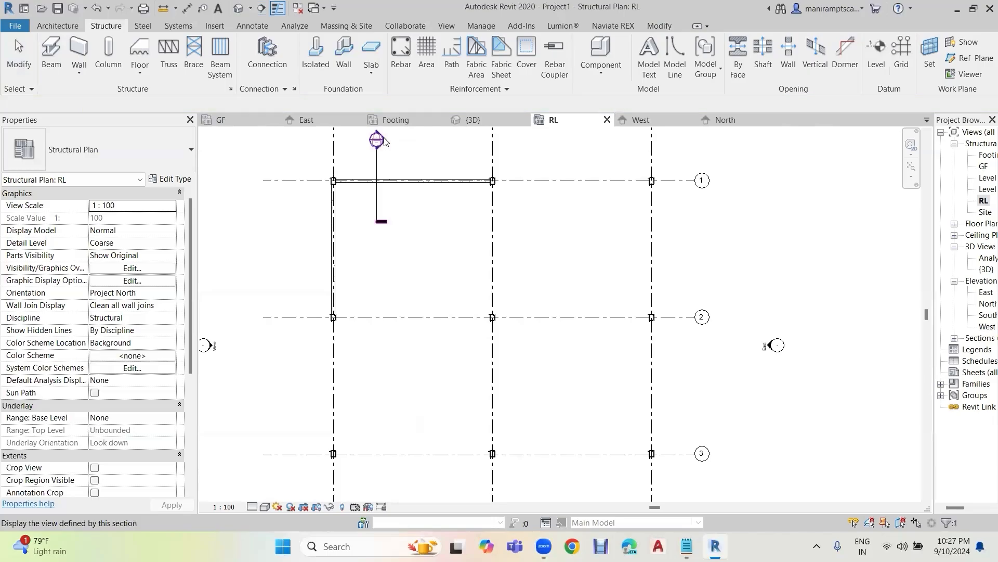
pyautogui.doubleClick(378, 140)
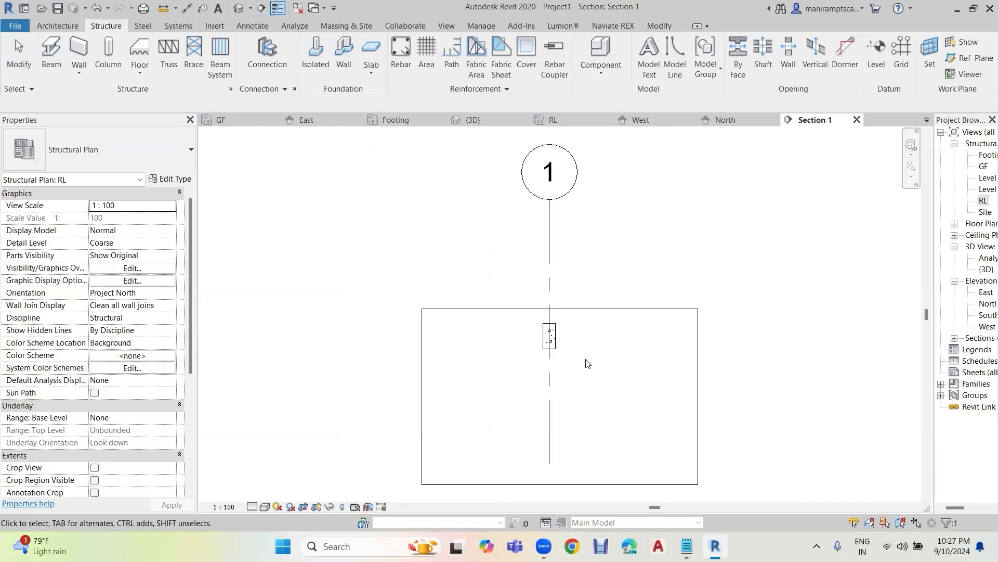
pyautogui.click(553, 369)
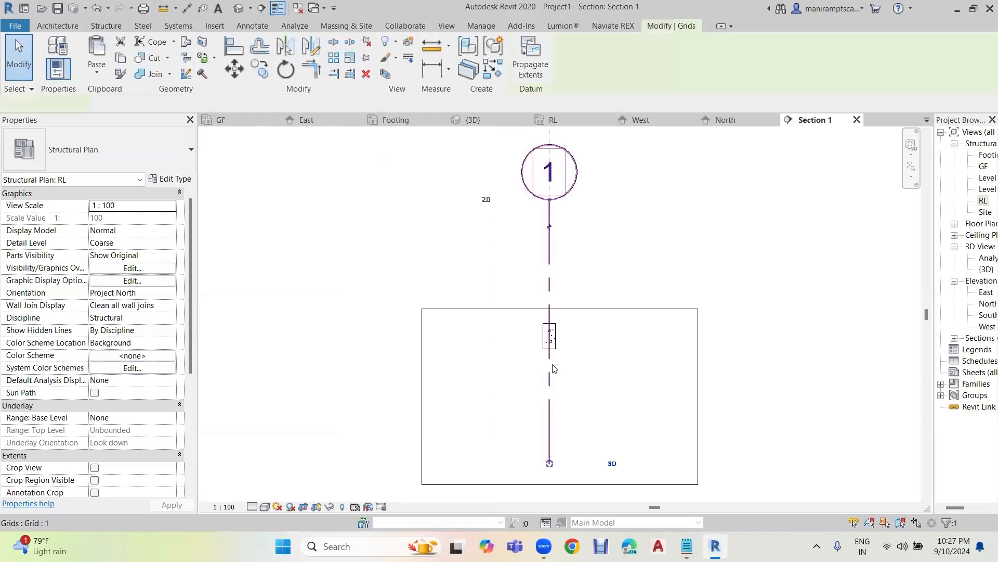
pyautogui.rightClick(552, 368)
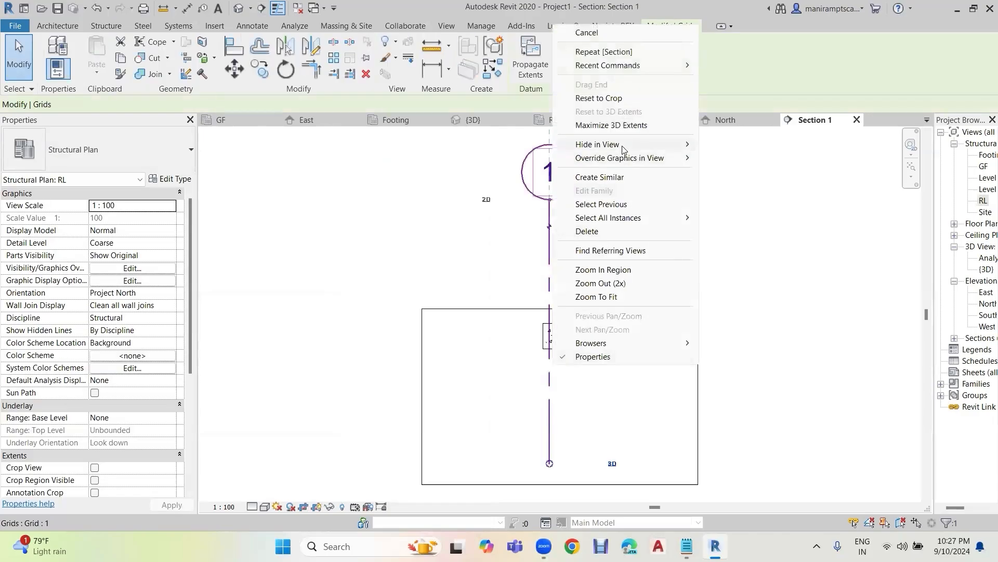
pyautogui.moveTo(624, 147)
pyautogui.click(734, 146)
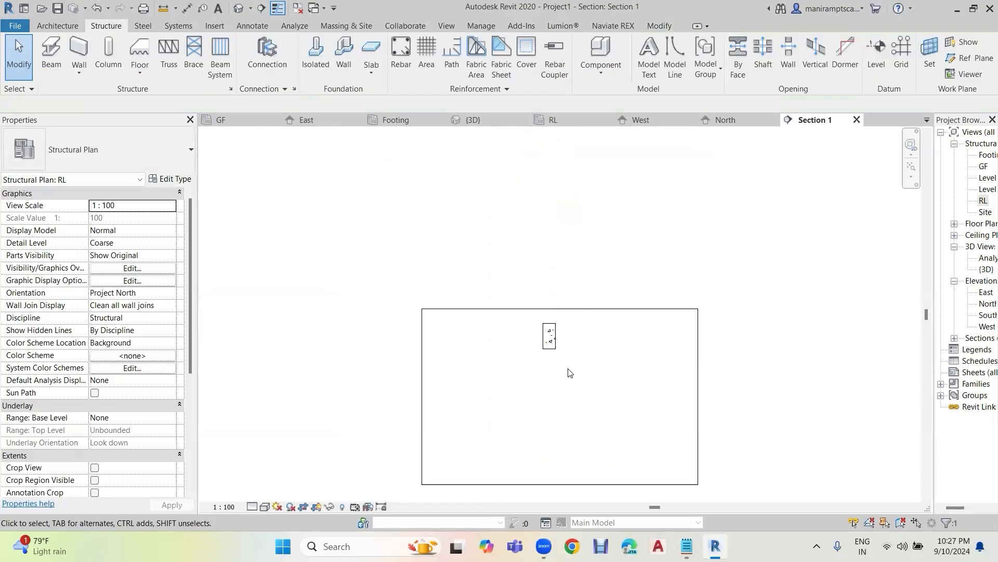
pyautogui.scroll(4, 556, 360)
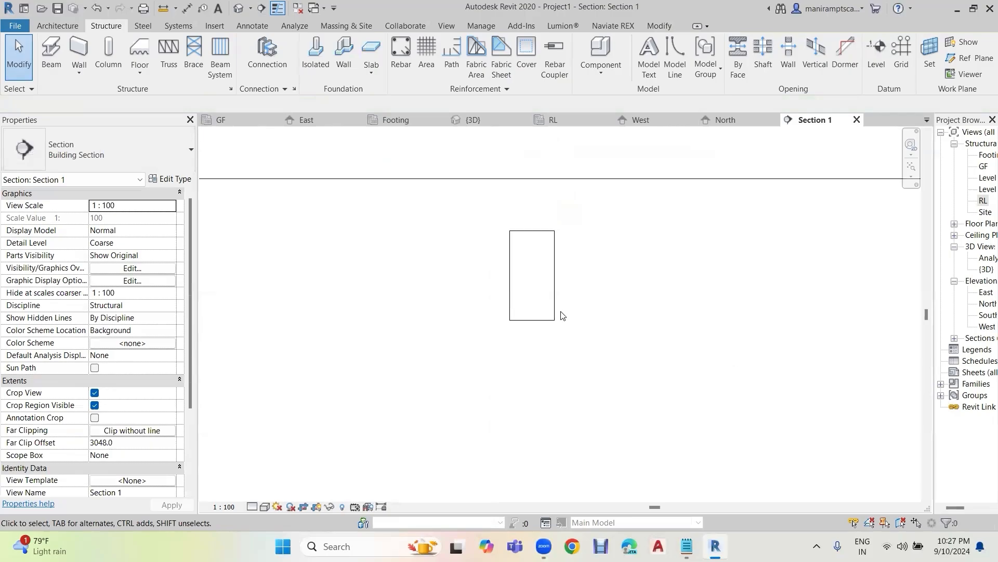
# Step: Duplicate the Interior (framing, columns) rebar cover type as Interior (framing, beam) with a 25 mm setting
pyautogui.click(529, 50)
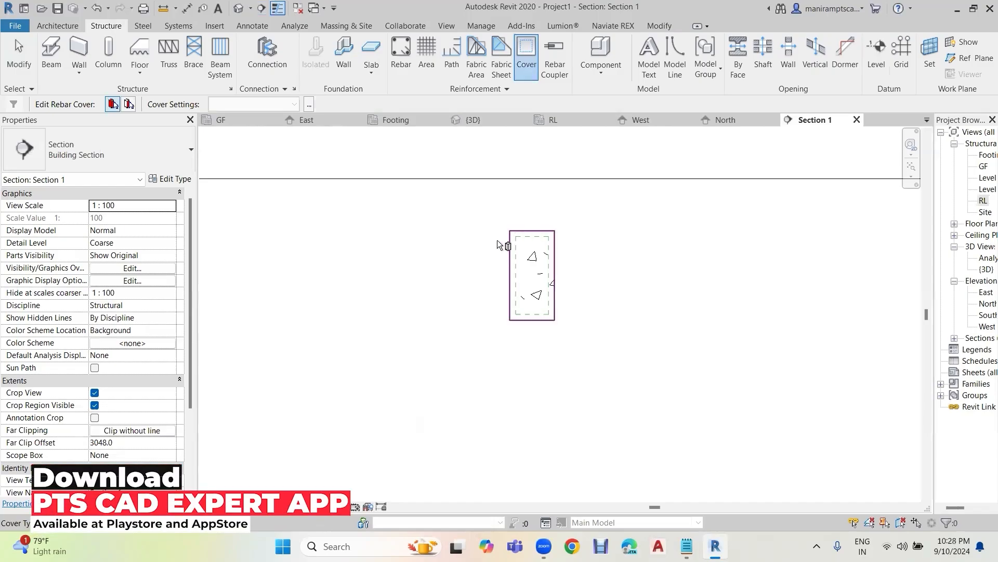
pyautogui.click(551, 246)
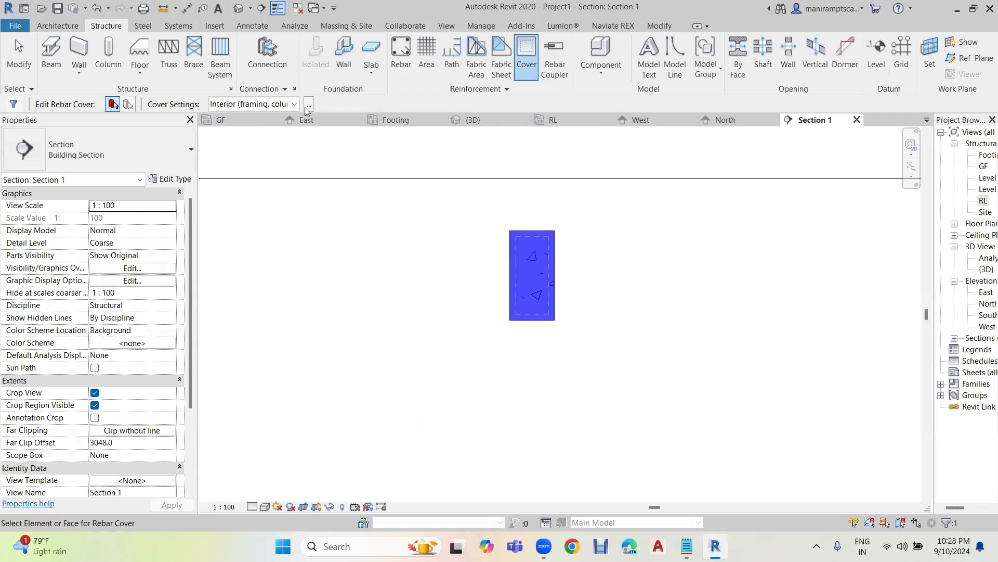
pyautogui.press('Escape')
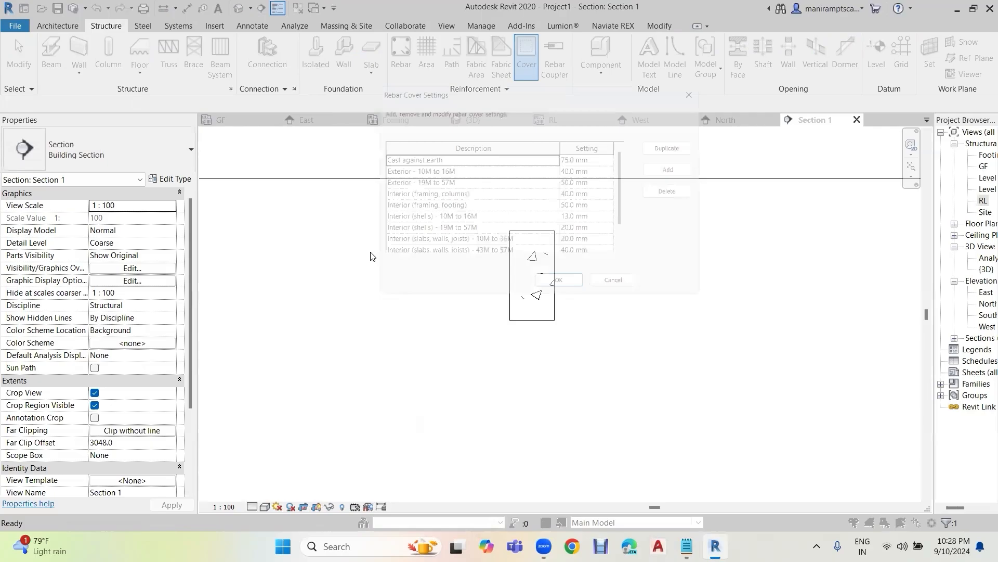
pyautogui.click(386, 195)
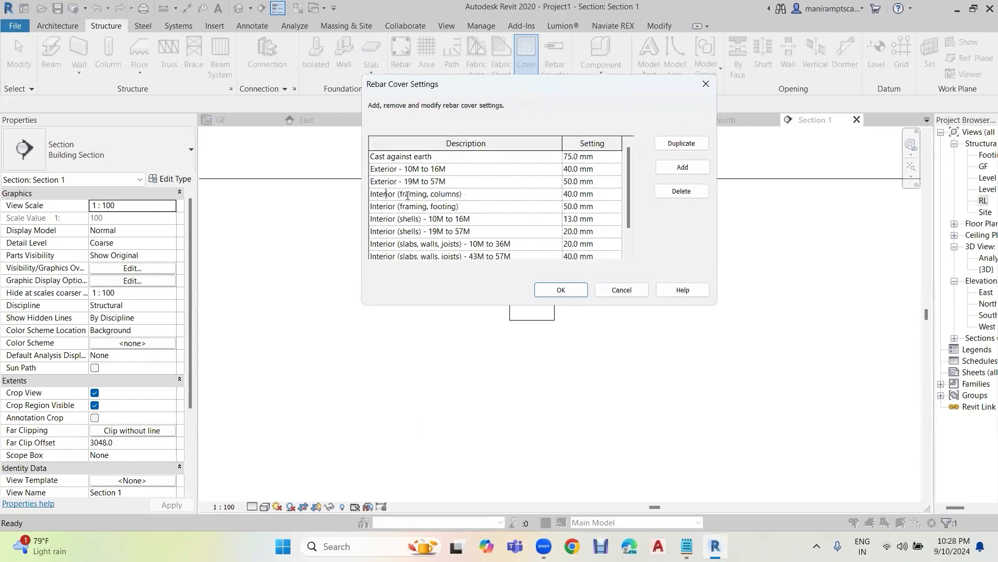
pyautogui.click(690, 143)
pyautogui.click(477, 207)
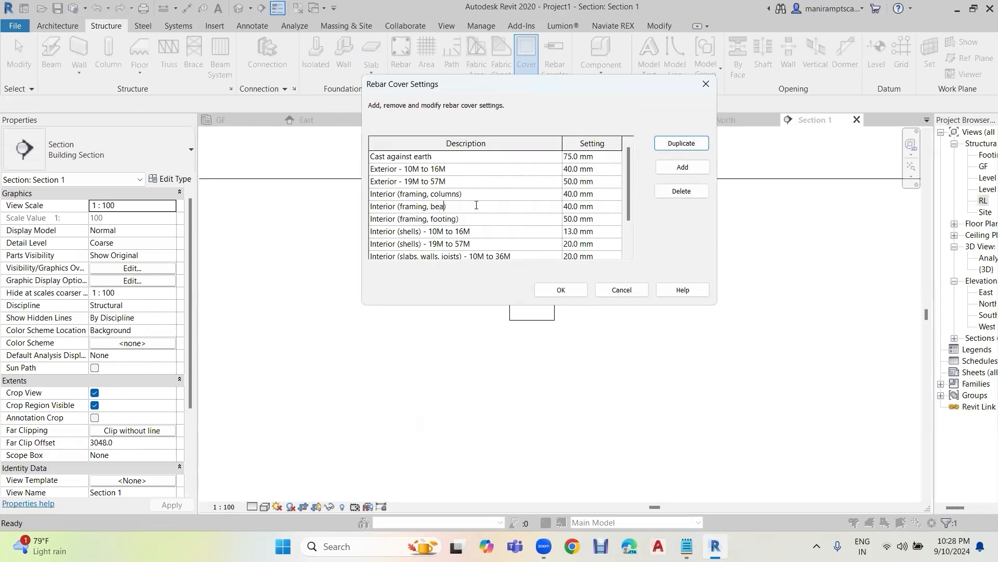
pyautogui.click(604, 206)
pyautogui.write('25')
pyautogui.press('Return')
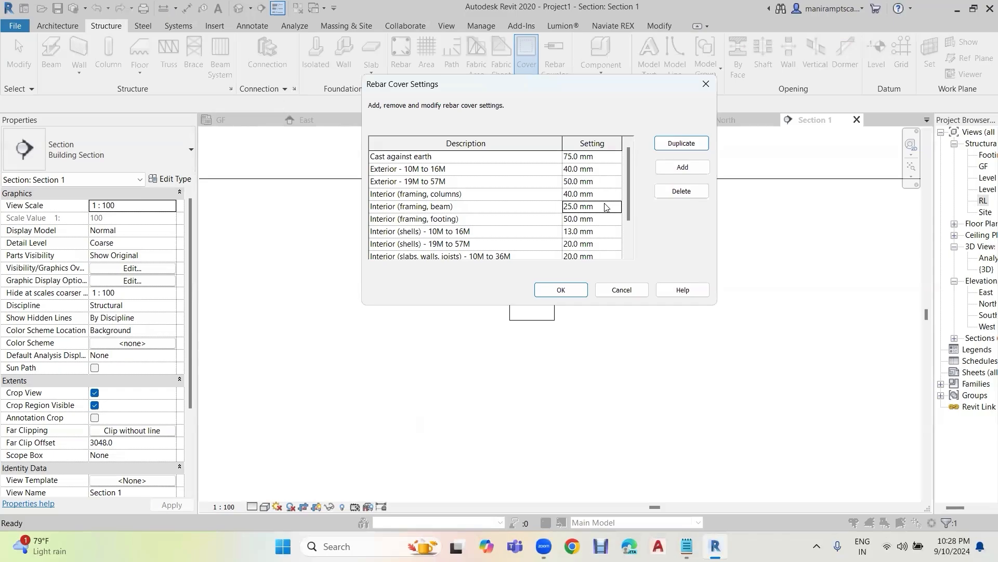
pyautogui.click(568, 291)
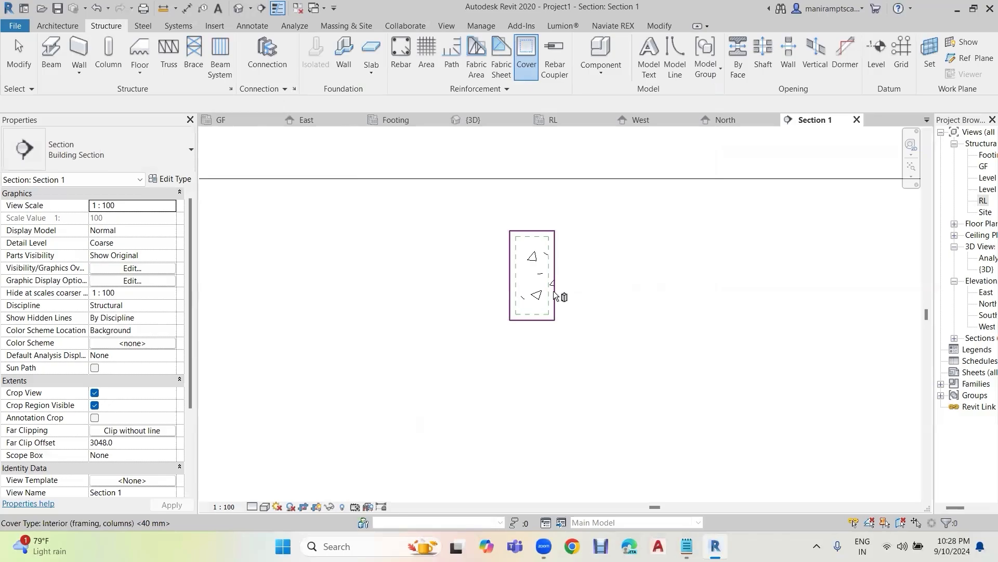
pyautogui.click(553, 292)
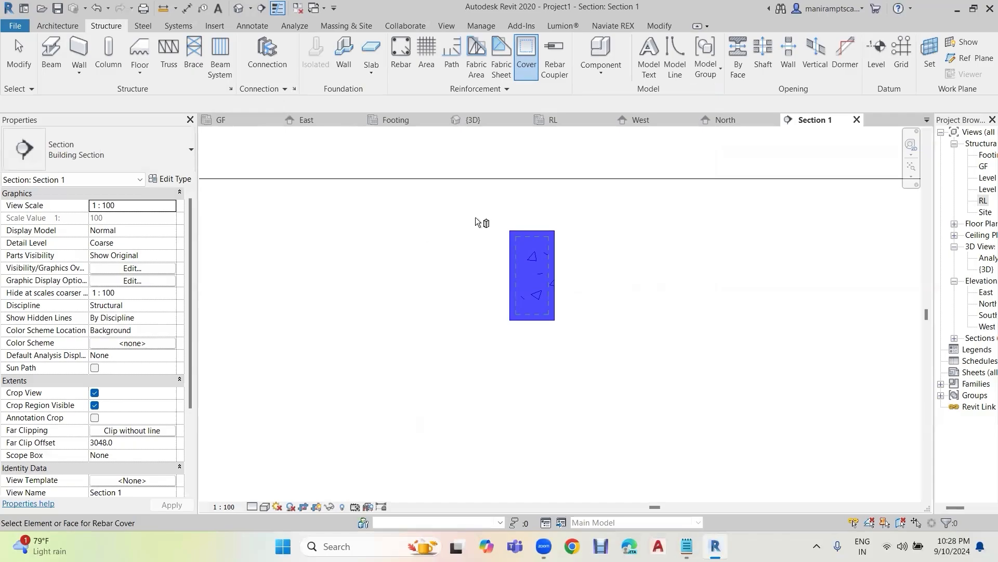
pyautogui.press('Escape')
pyautogui.press('Escape')
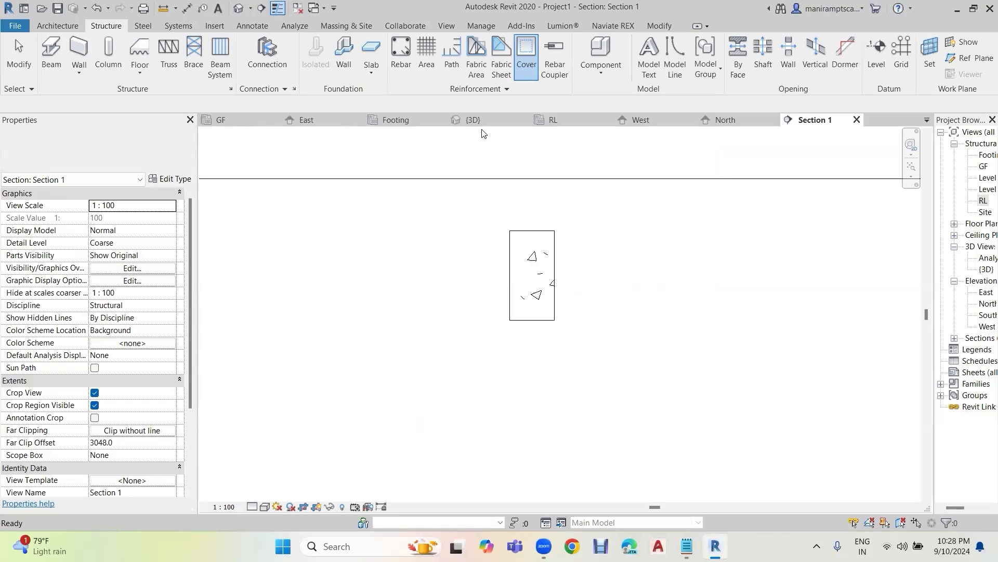
# Step: Assign the Interior (framing, beam) 25 mm rebar cover to the sectioned beam and end the Cover command
pyautogui.click(526, 52)
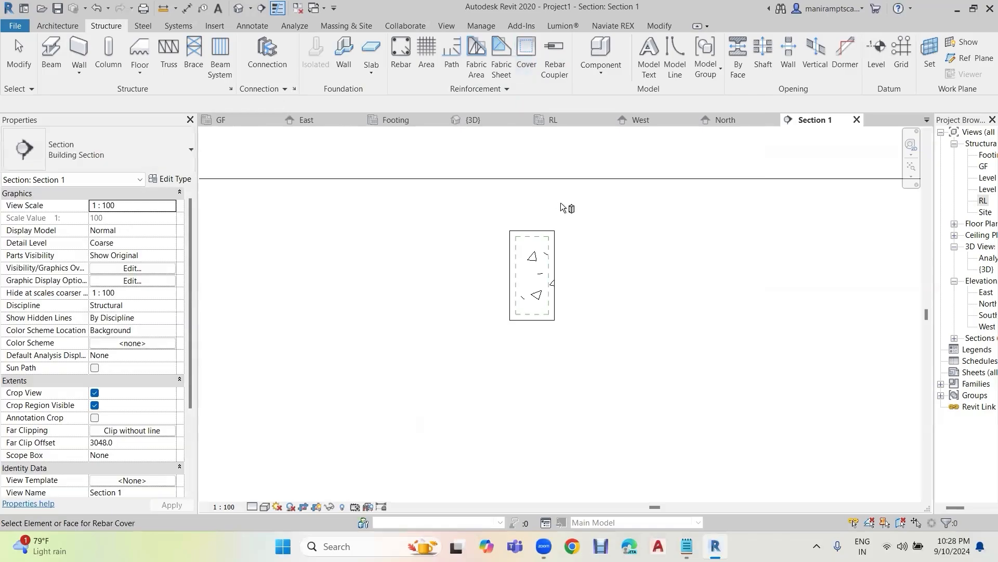
pyautogui.click(517, 233)
pyautogui.click(265, 104)
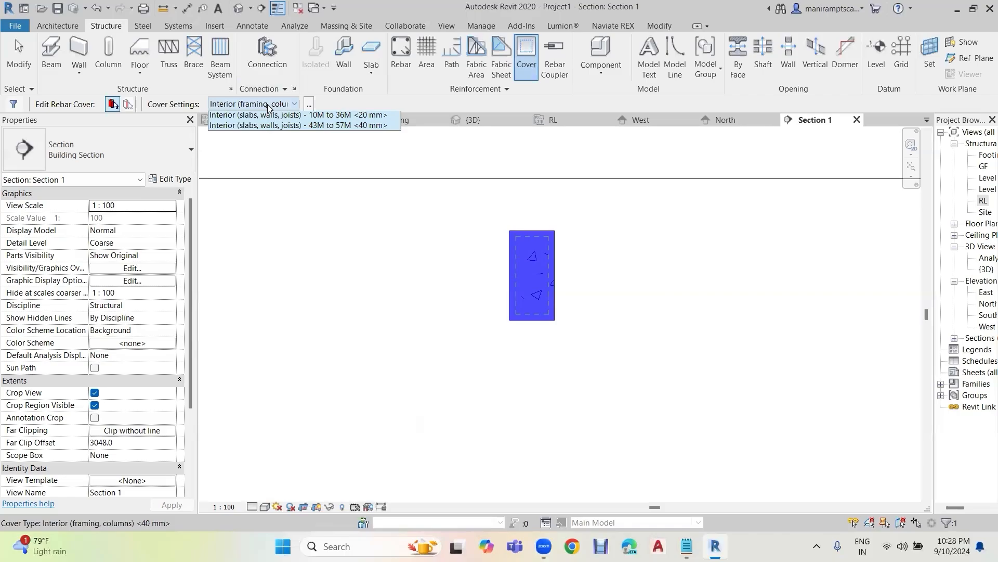
pyautogui.click(277, 149)
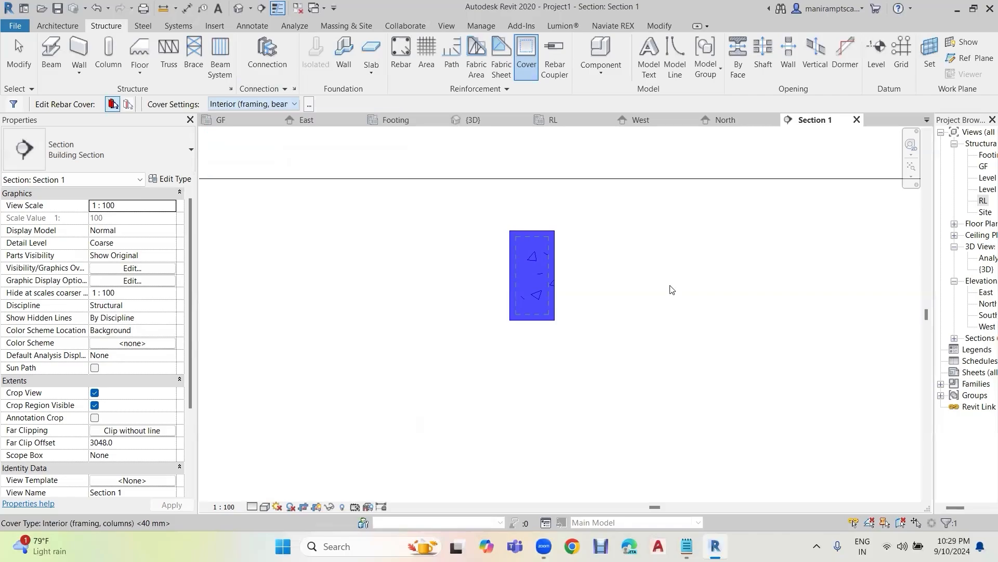
pyautogui.click(630, 285)
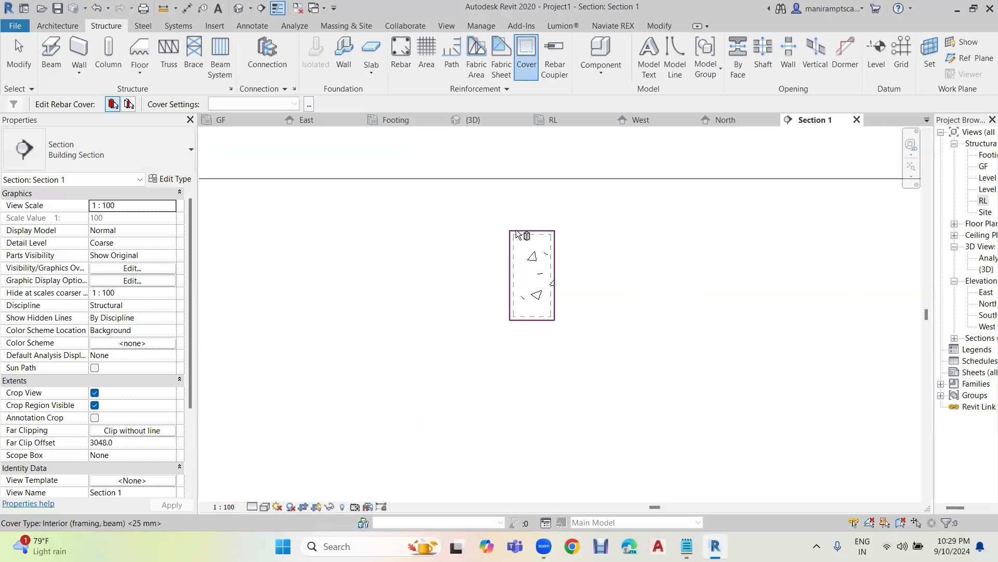
pyautogui.press('Escape')
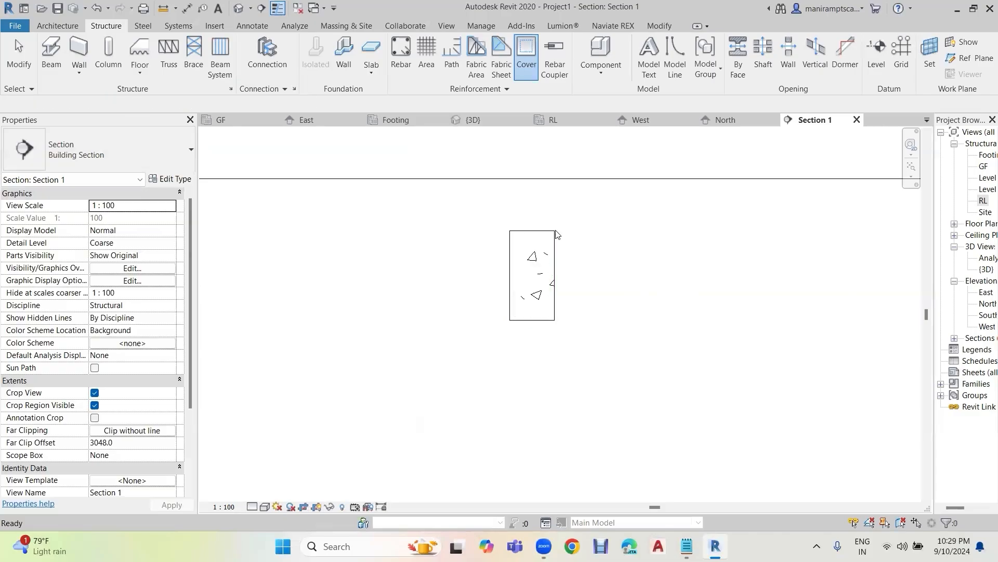
pyautogui.press('Escape')
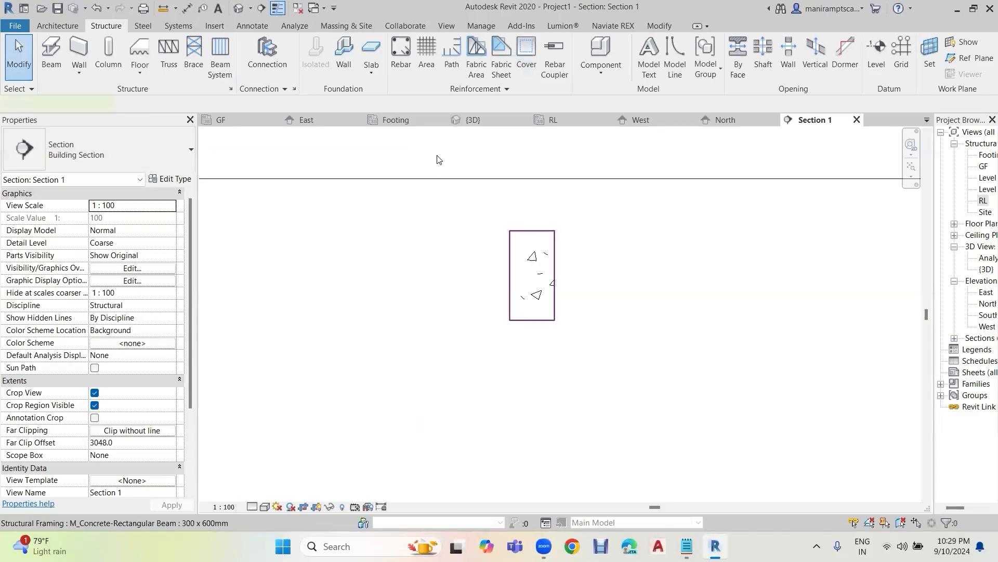
# Step: Start rebar placement on the sectioned beam with stirrup shape M_T1 and bar type 10M
pyautogui.click(532, 270)
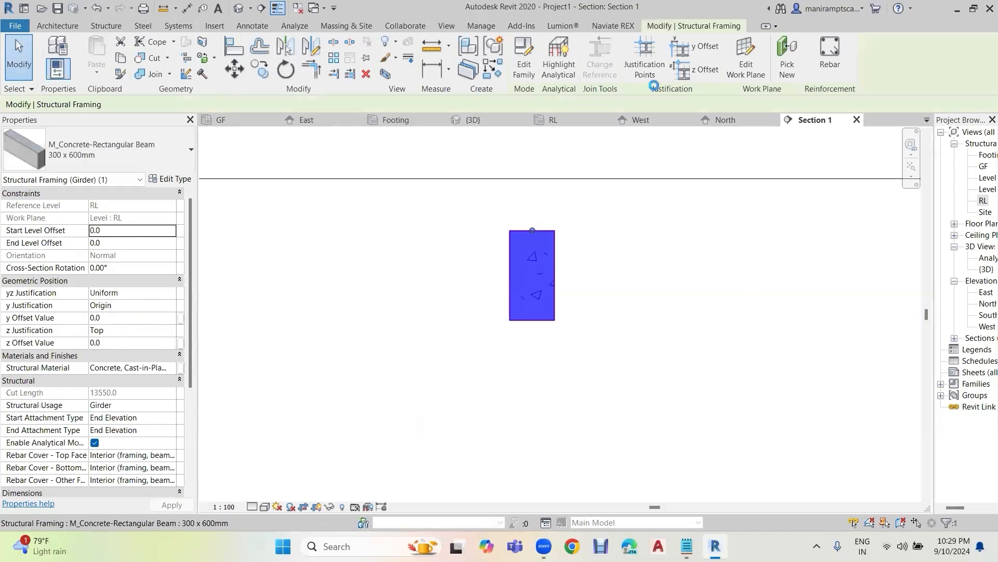
pyautogui.click(830, 52)
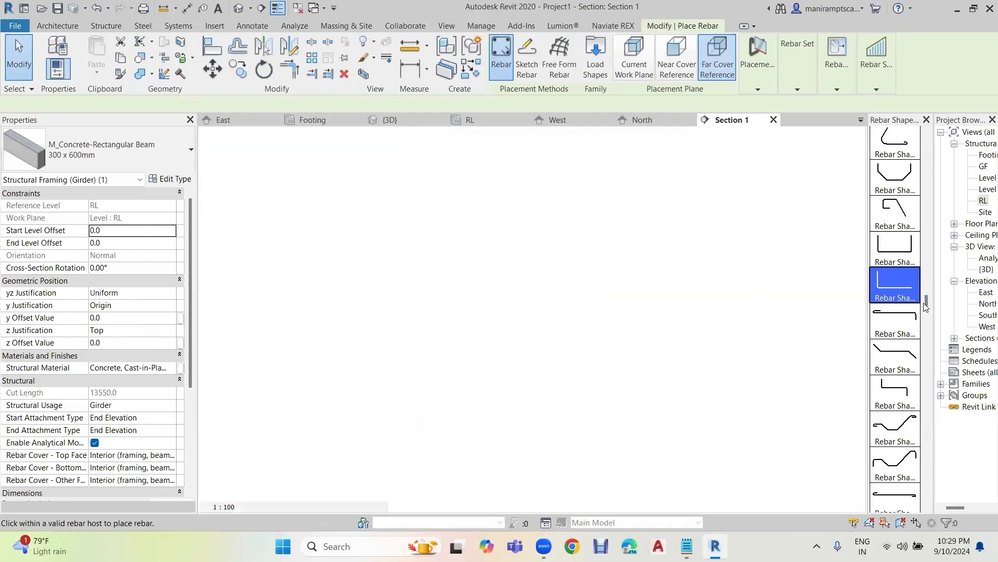
pyautogui.moveTo(926, 305); pyautogui.dragTo(925, 409)
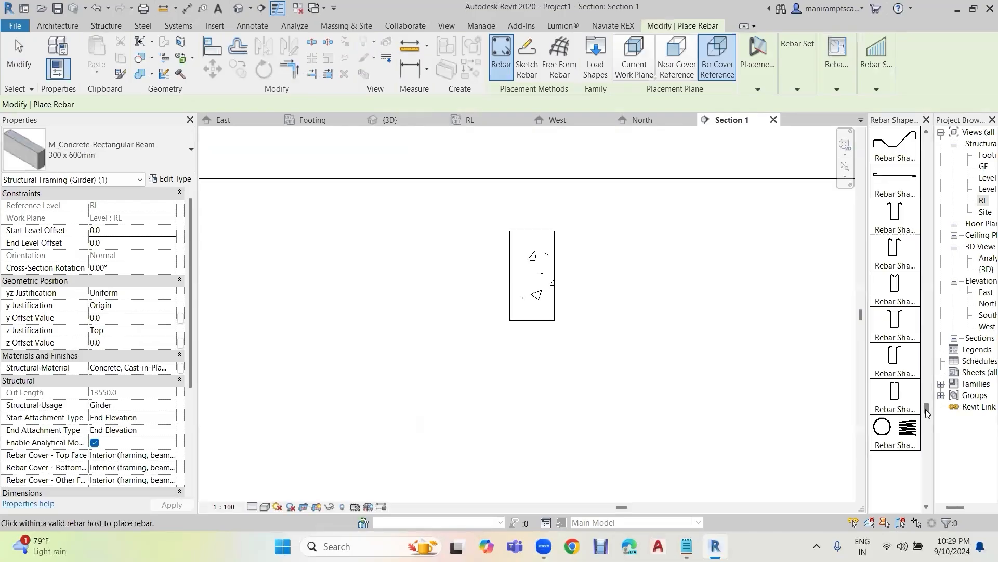
pyautogui.click(908, 463)
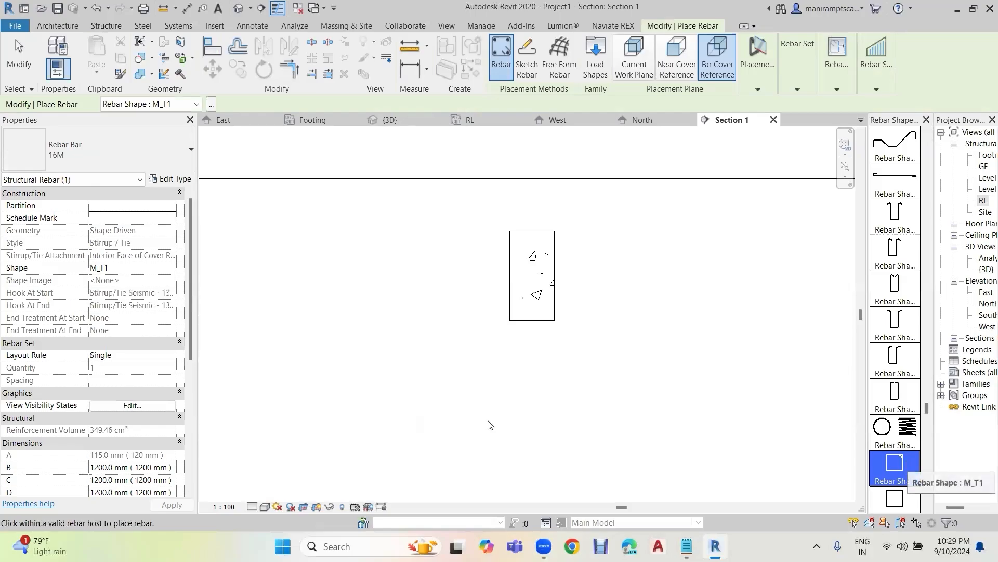
pyautogui.click(112, 154)
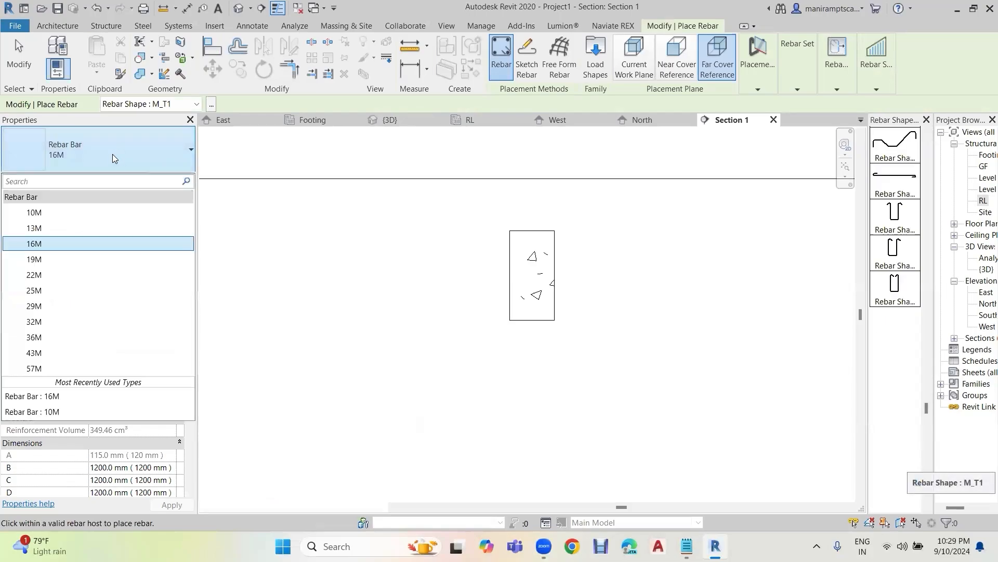
pyautogui.click(49, 214)
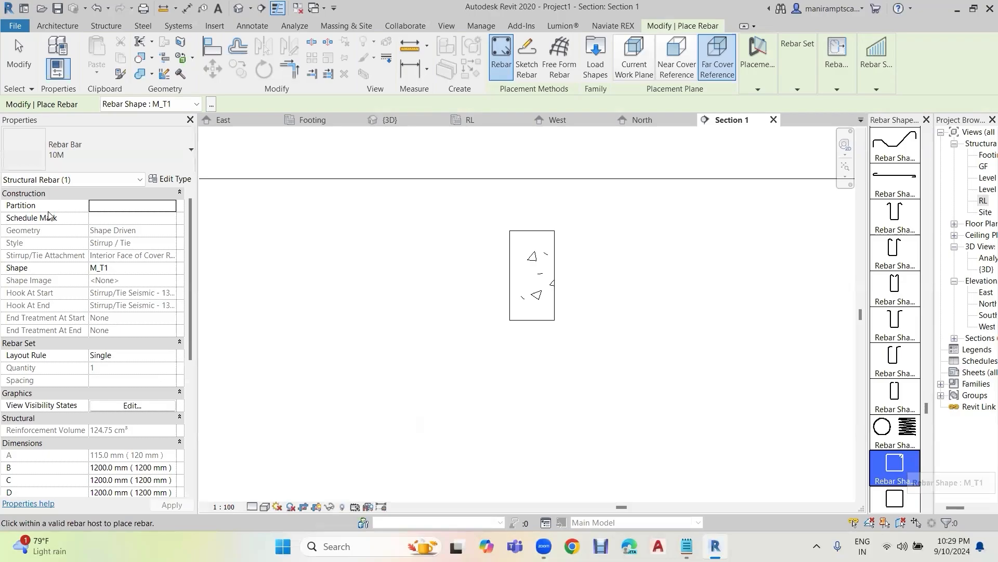
pyautogui.press('Escape')
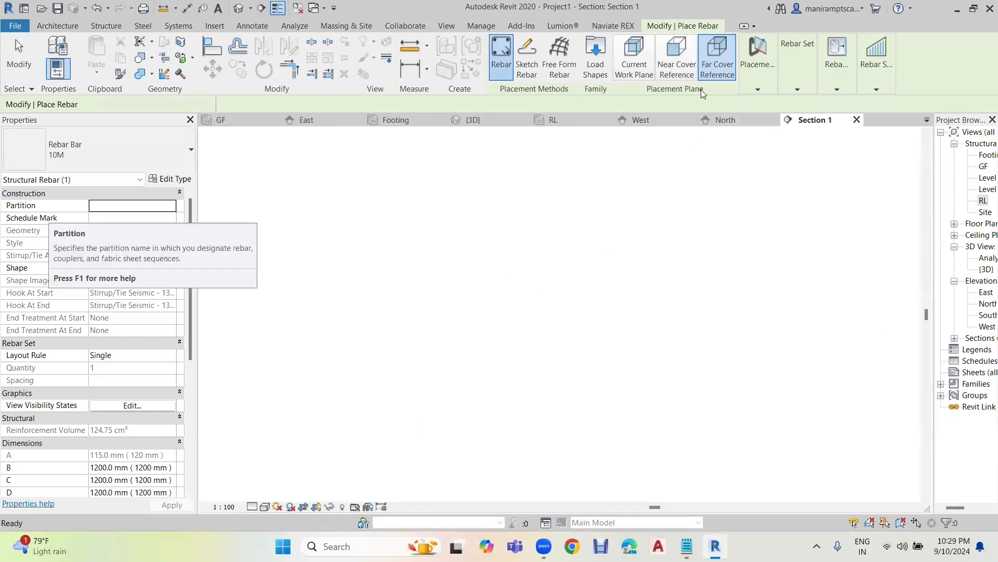
# Step: Place the 10M M_T1 stirrup in the beam section on the Current Work Plane, oriented Parallel to Work Plane
pyautogui.click(635, 74)
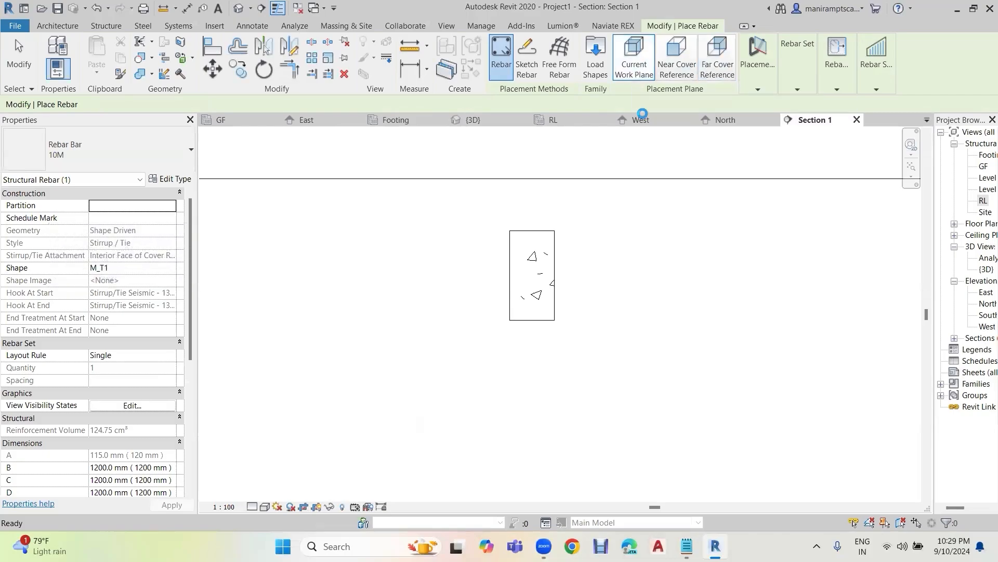
pyautogui.click(763, 90)
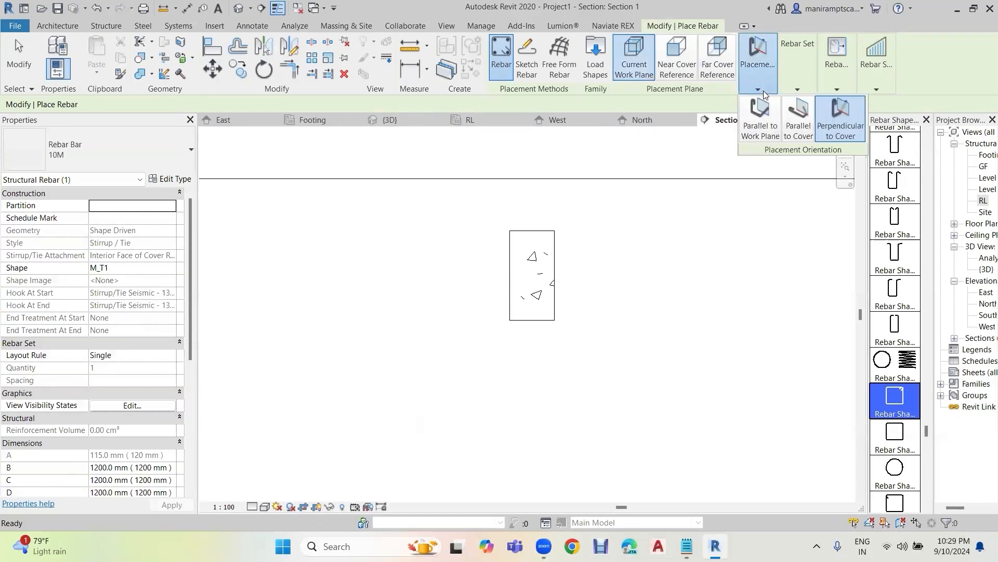
pyautogui.click(768, 124)
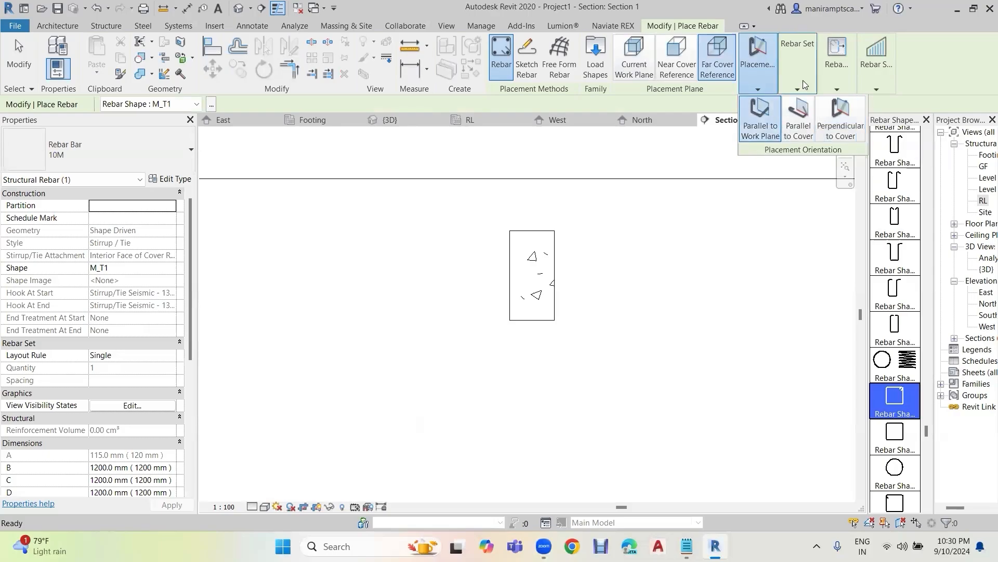
pyautogui.moveTo(803, 80)
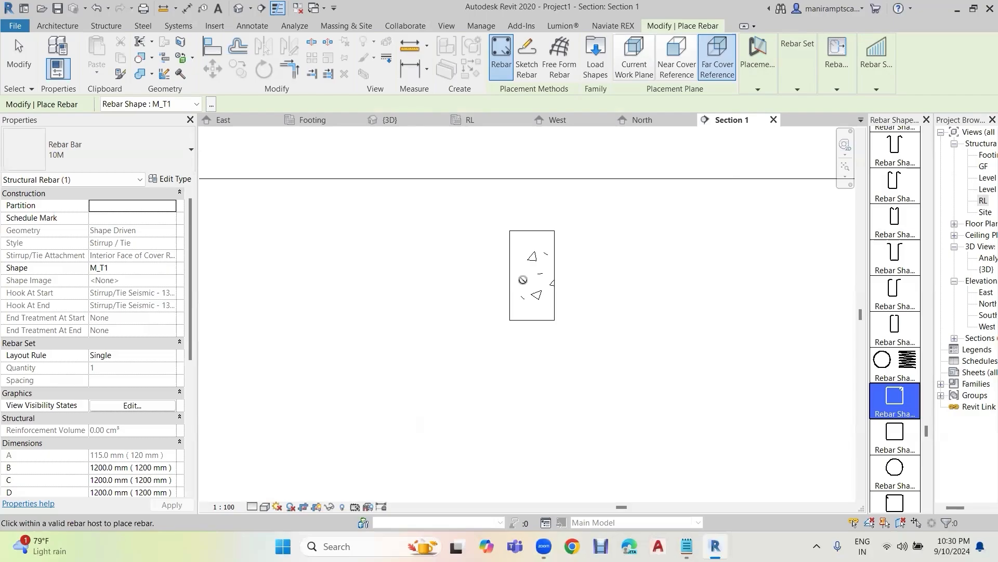
pyautogui.click(634, 57)
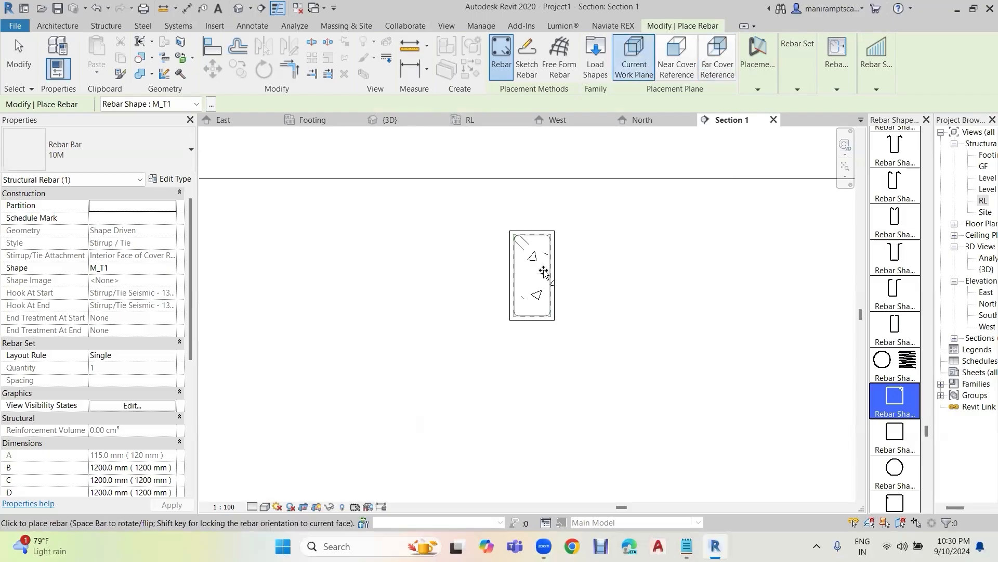
pyautogui.moveTo(757, 81)
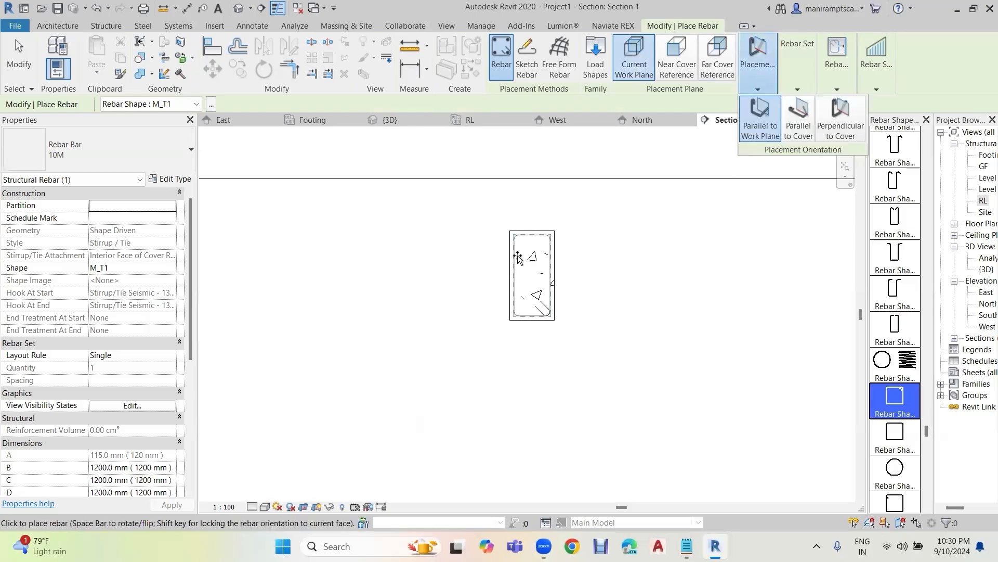
pyautogui.click(523, 314)
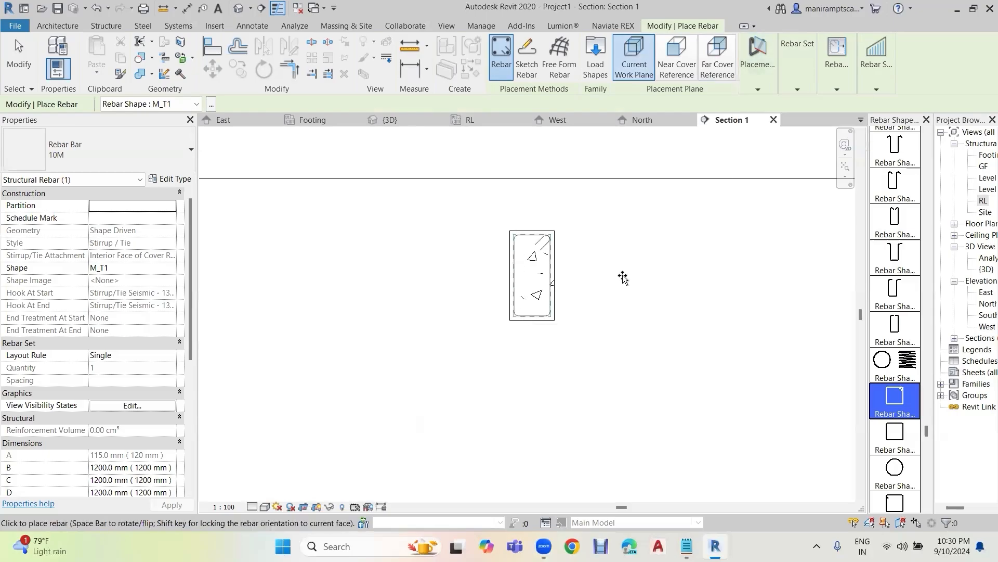
# Step: Draw a building section across the beam that runs between grids 1 and 2 in the RL structural plan
pyautogui.press('Escape')
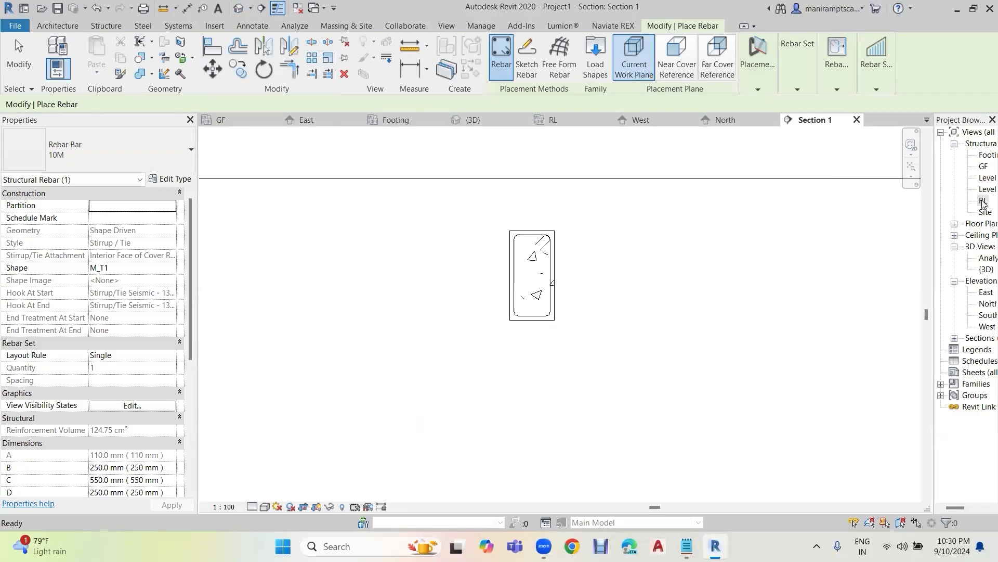
pyautogui.press('Escape')
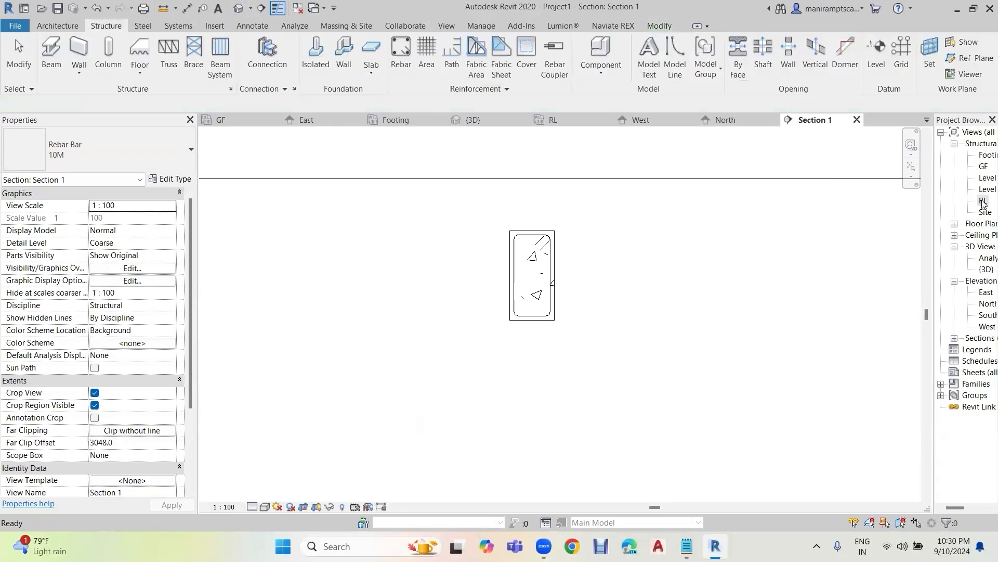
pyautogui.doubleClick(983, 201)
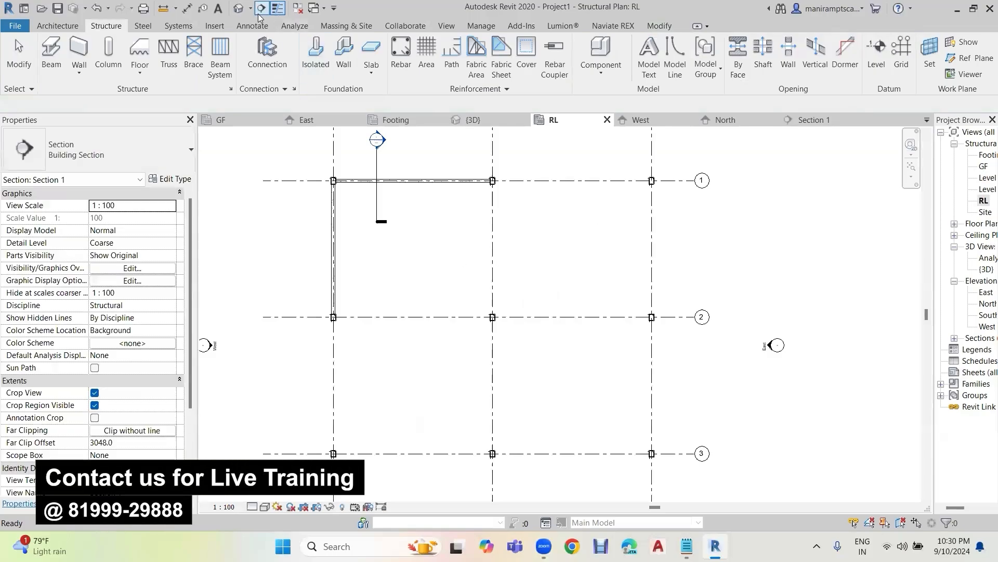
pyautogui.click(320, 270)
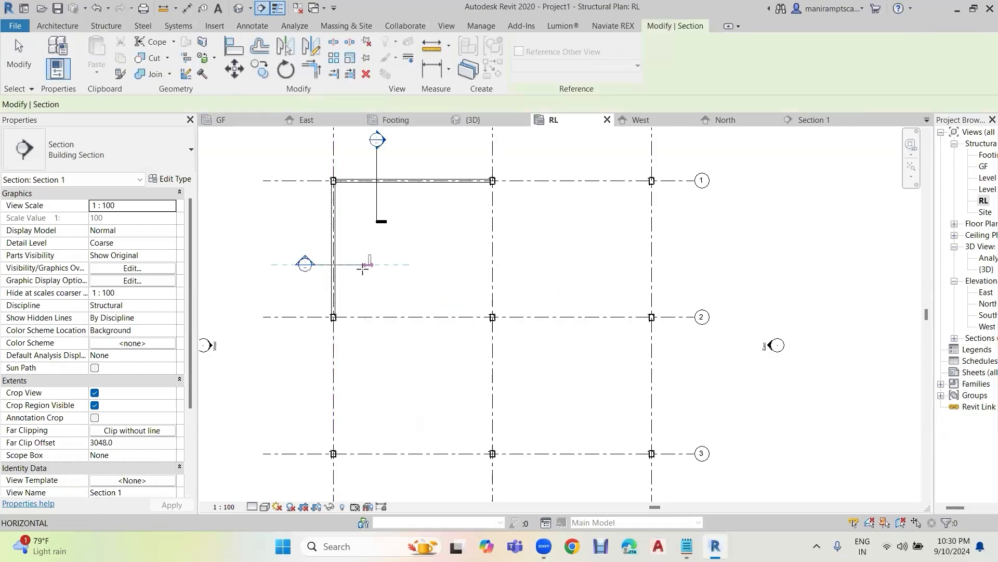
pyautogui.click(359, 265)
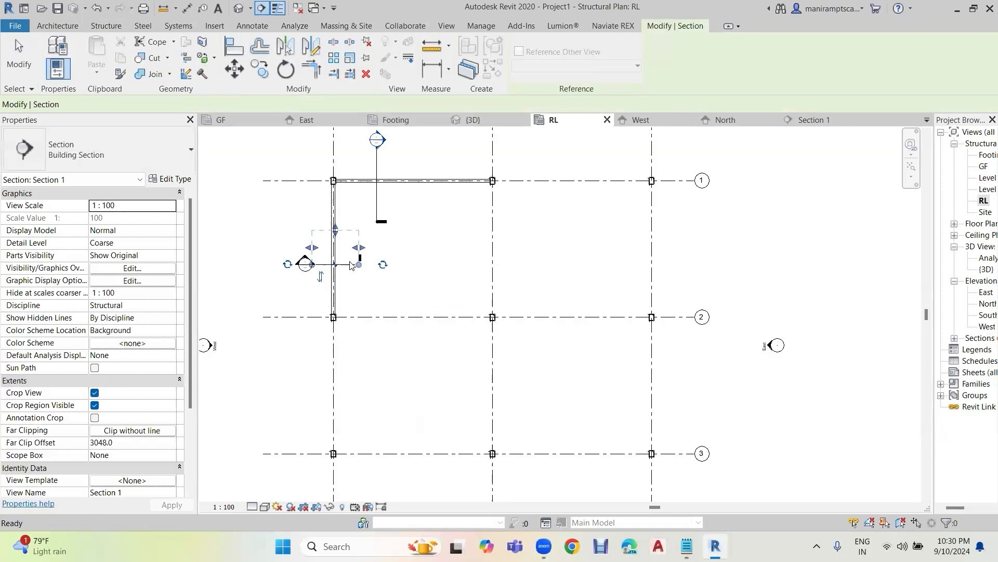
pyautogui.press('Escape')
pyautogui.press('Escape')
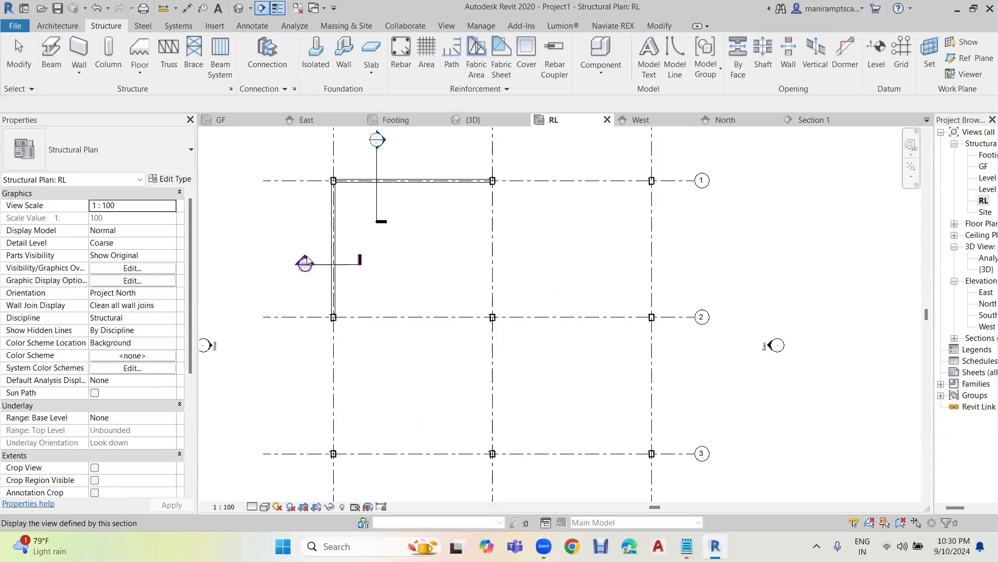
# Step: Open the new section view and assign the Interior (framing, beam) 25 mm rebar cover to the cut beam
pyautogui.doubleClick(360, 261)
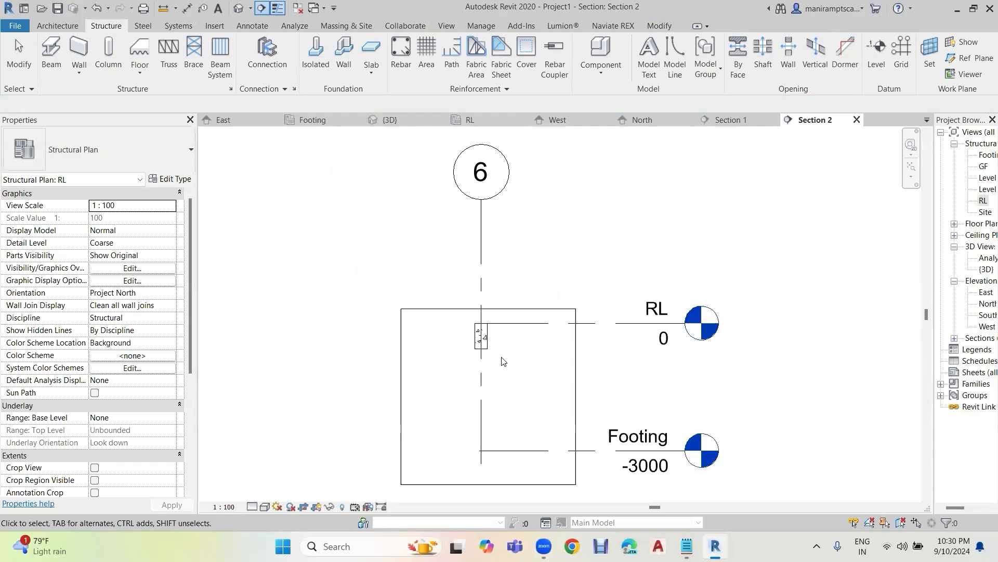
pyautogui.scroll(3, 503, 361)
pyautogui.scroll(-3, 562, 289)
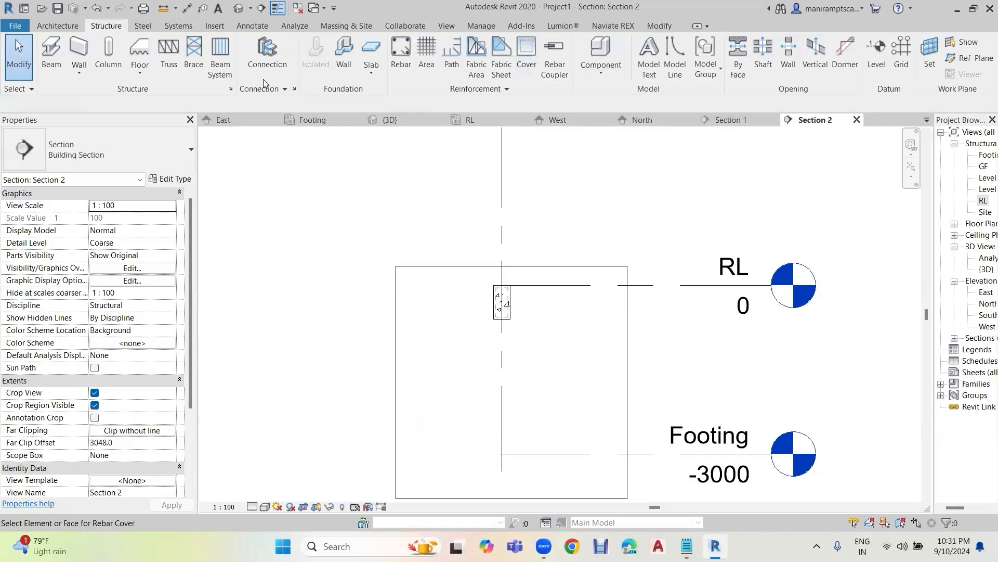
pyautogui.click(511, 311)
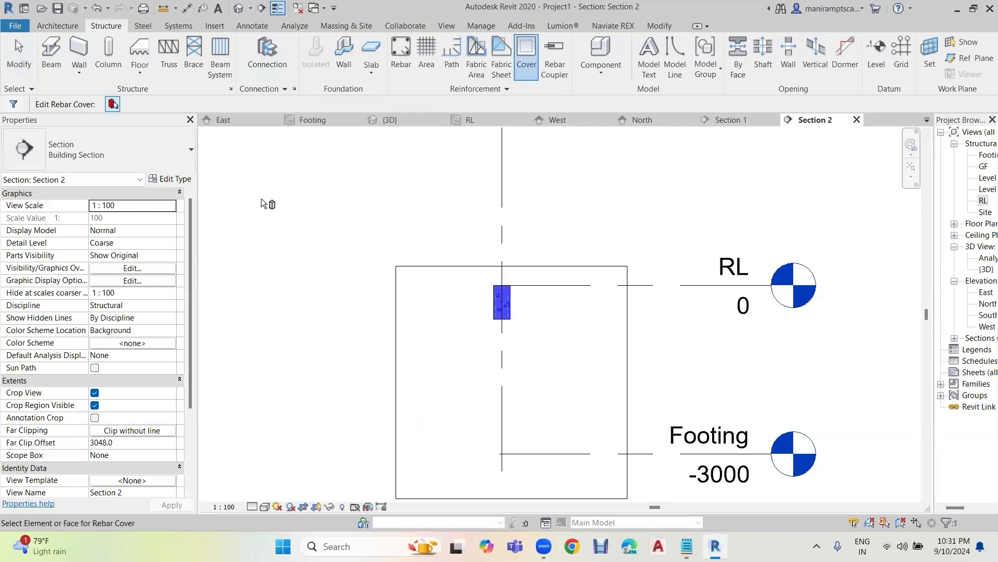
pyautogui.click(282, 107)
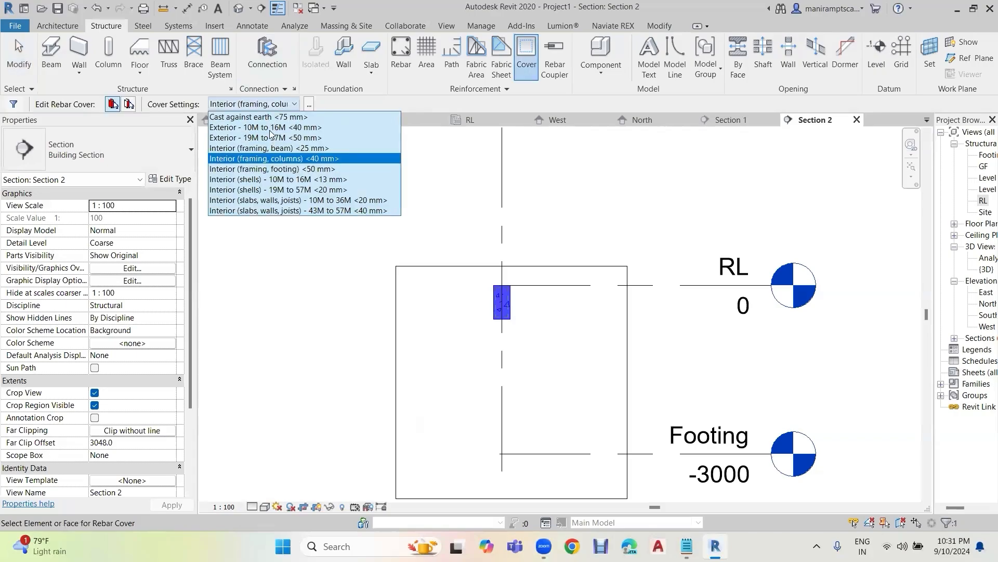
pyautogui.click(273, 147)
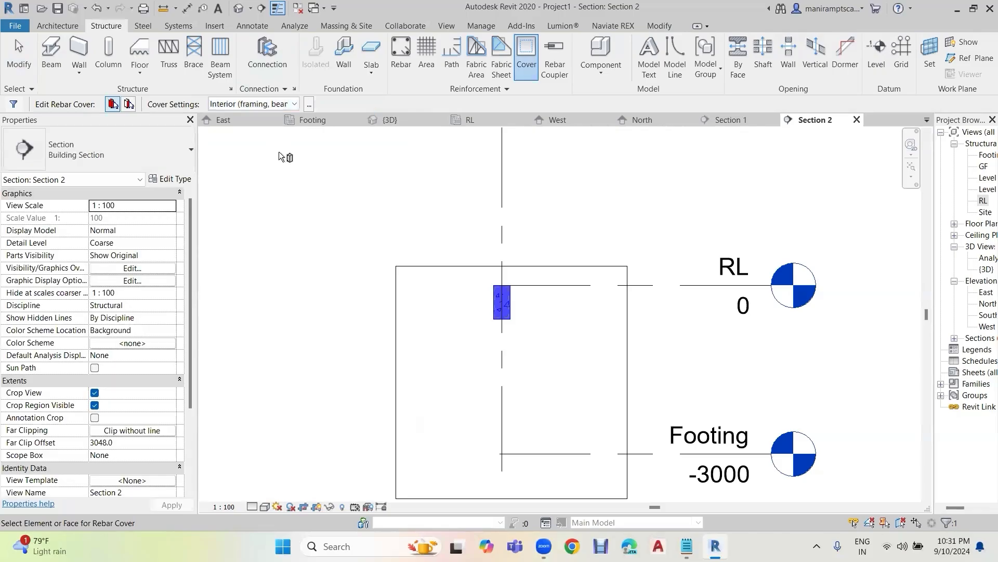
# Step: Place a 10M M_T1 stirrup in the Section 2 beam on the Current Work Plane, and end rebar placement in the 3D view
pyautogui.click(403, 55)
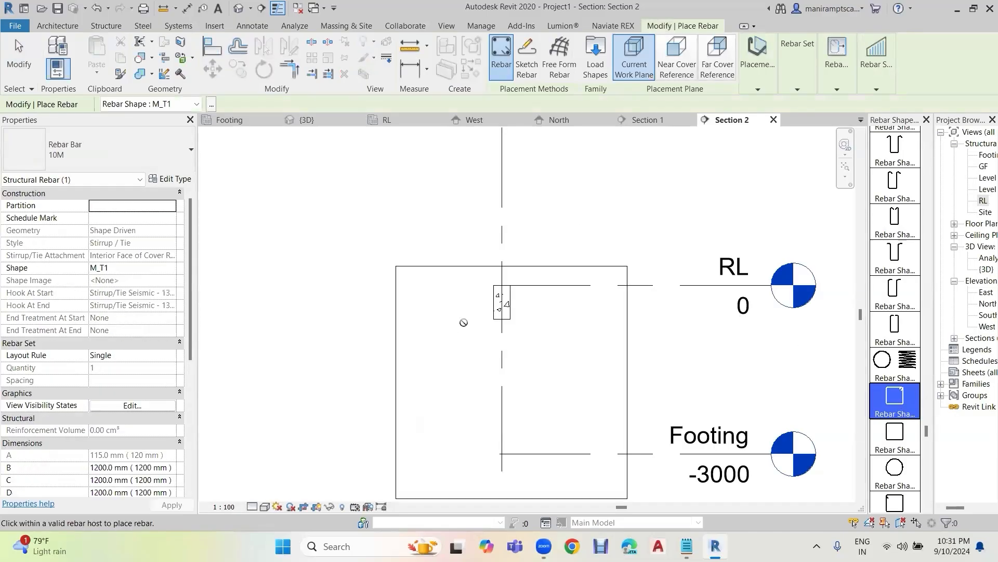
pyautogui.scroll(3, 503, 314)
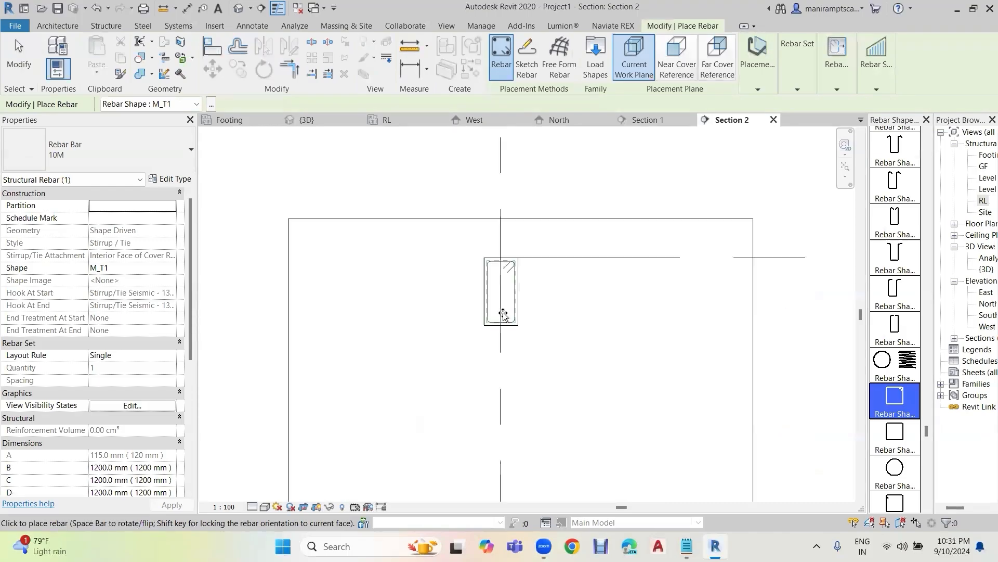
pyautogui.click(503, 314)
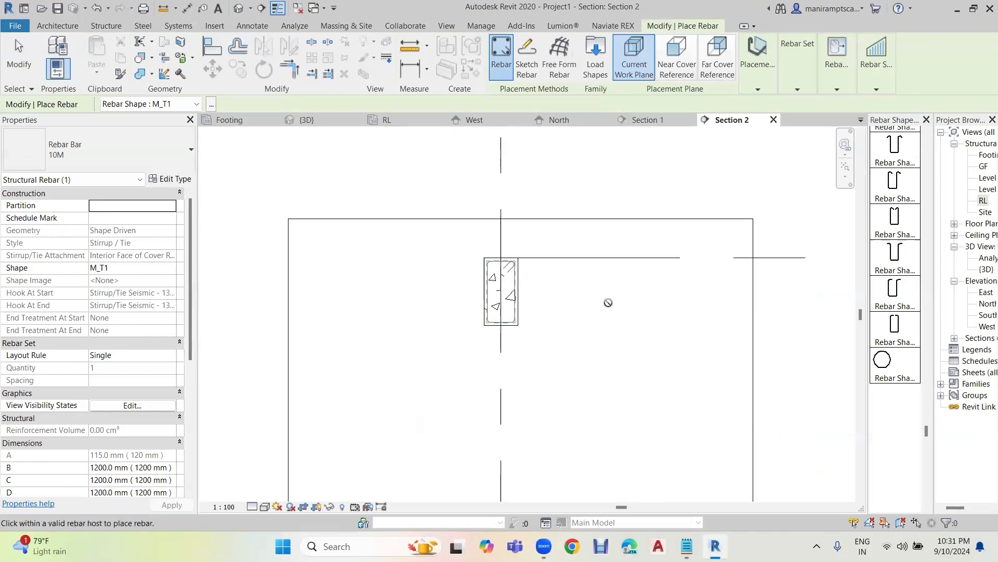
pyautogui.press('Escape')
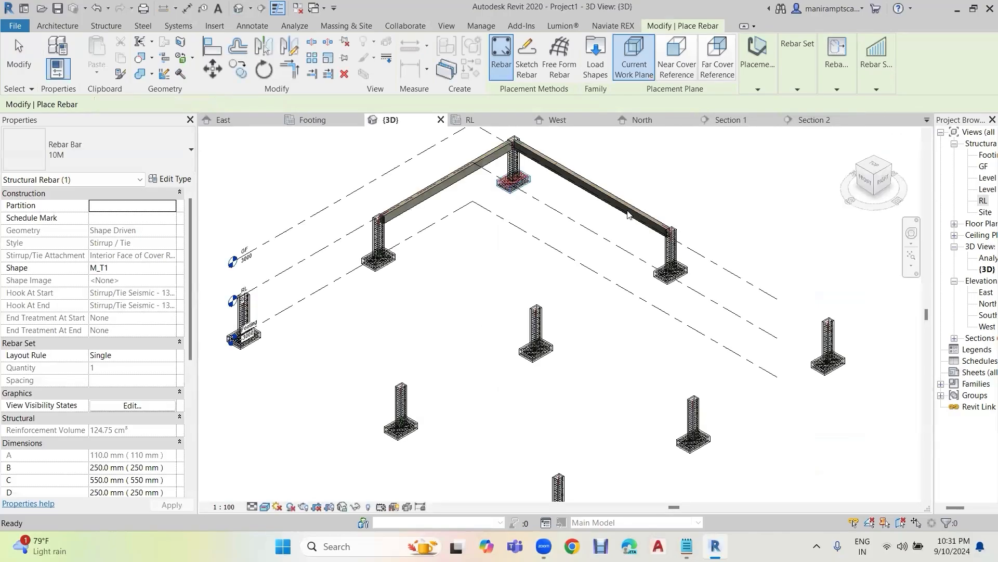
pyautogui.press('Escape')
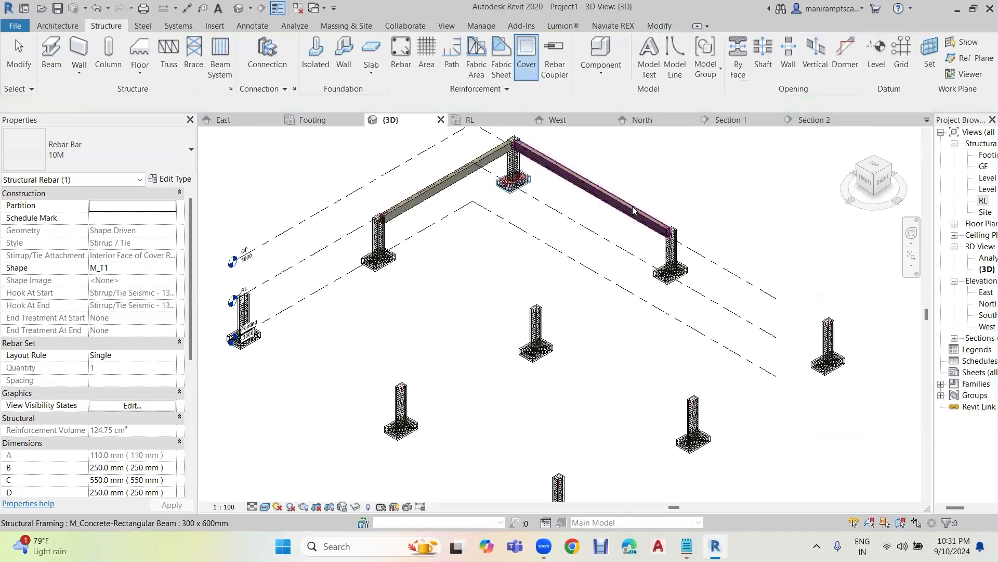
# Step: Override the beam category's graphics in the 3D view with a high surface transparency
pyautogui.click(632, 206)
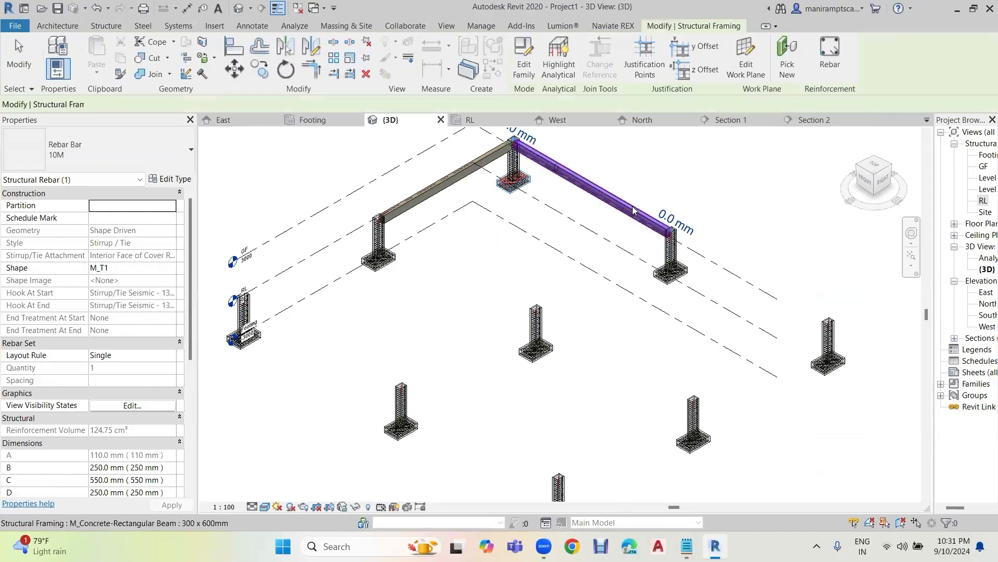
pyautogui.rightClick(632, 206)
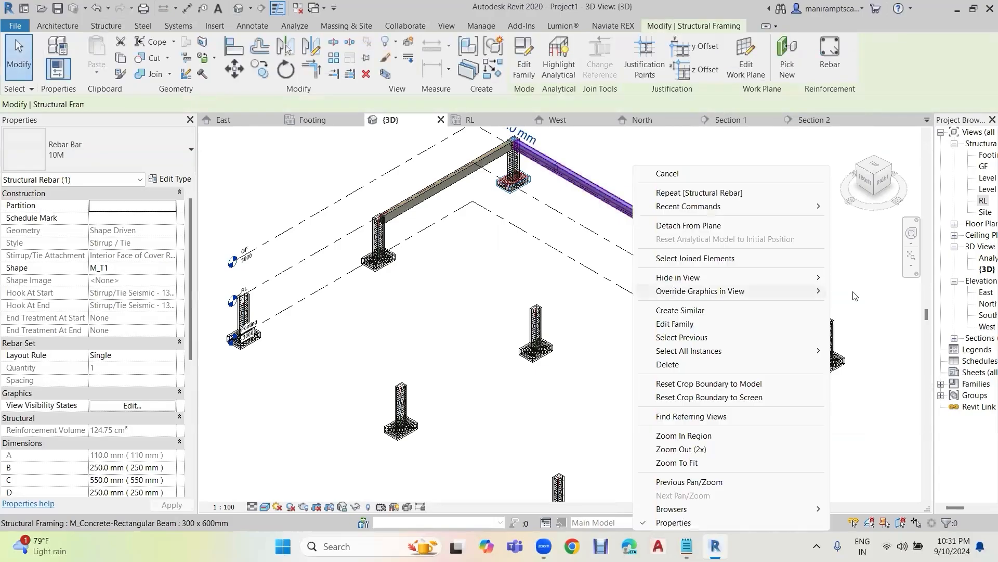
pyautogui.moveTo(772, 298)
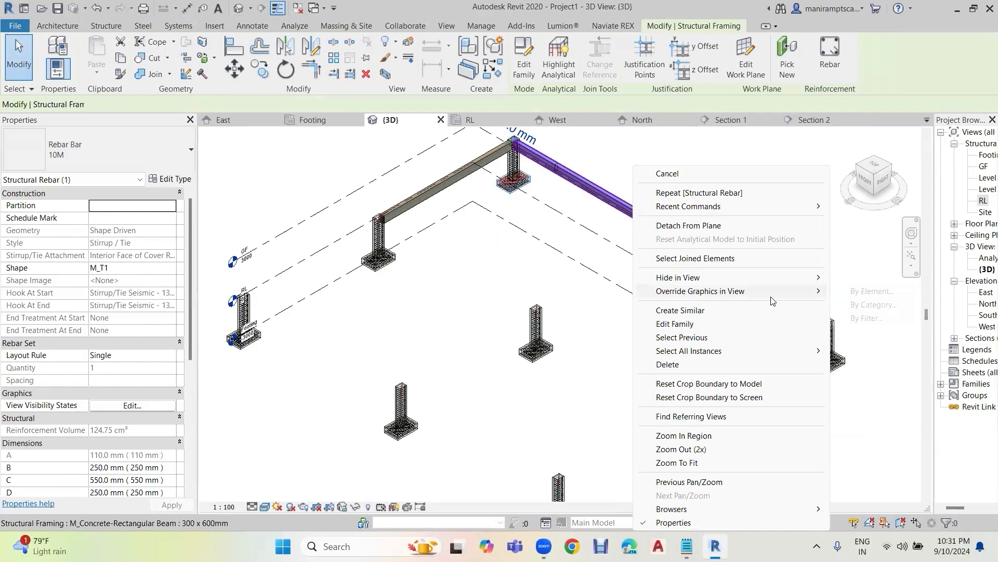
pyautogui.click(863, 306)
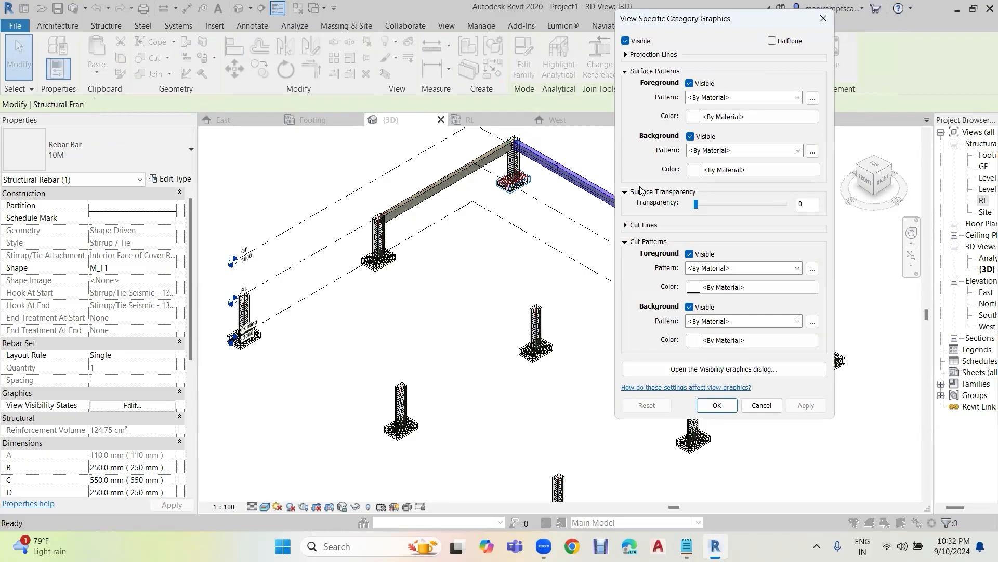
pyautogui.click(765, 205)
pyautogui.click(718, 407)
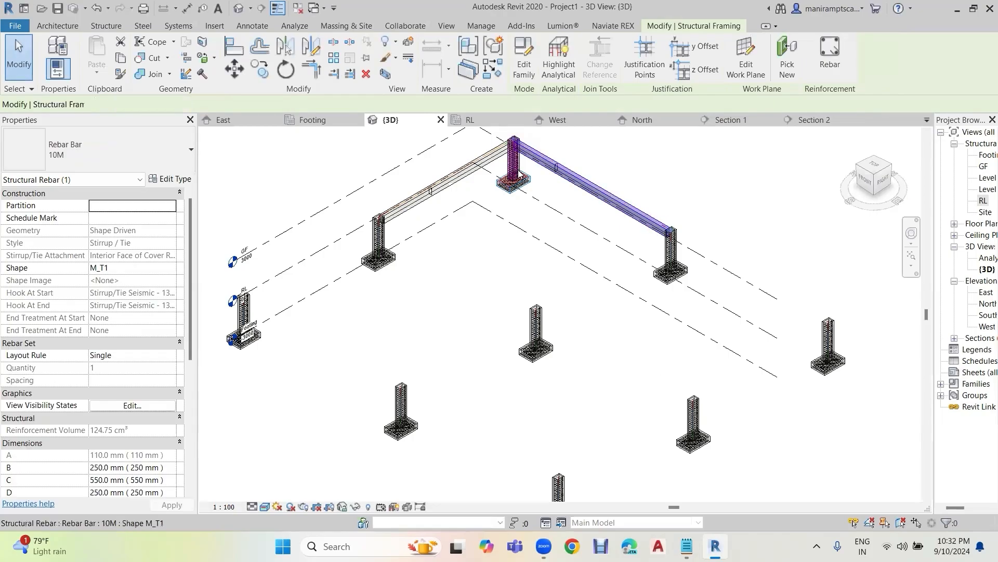
# Step: Set the stirrup in the beam between grids 1 and 2 to a Maximum Spacing layout at 150 mm
pyautogui.scroll(4, 433, 196)
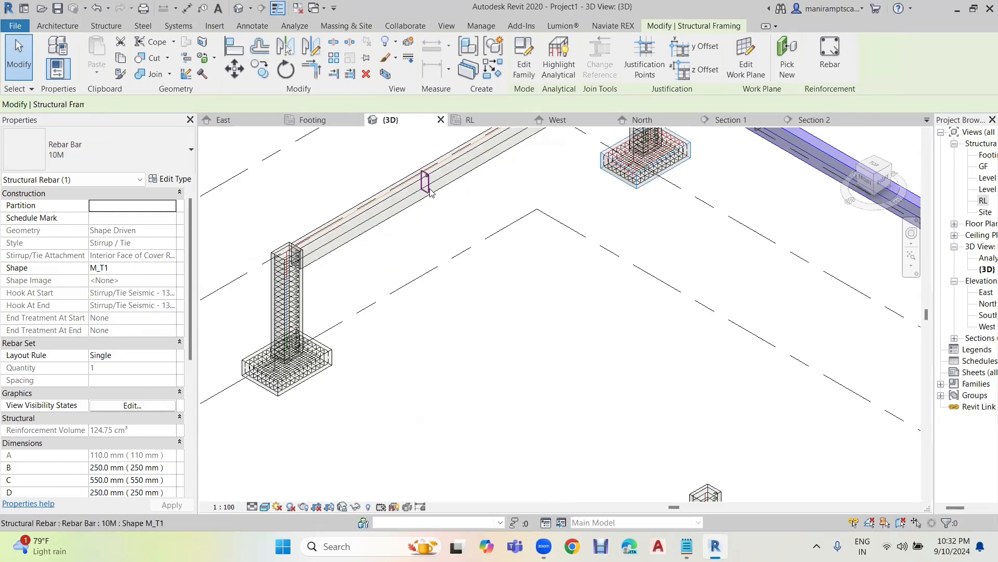
pyautogui.click(428, 188)
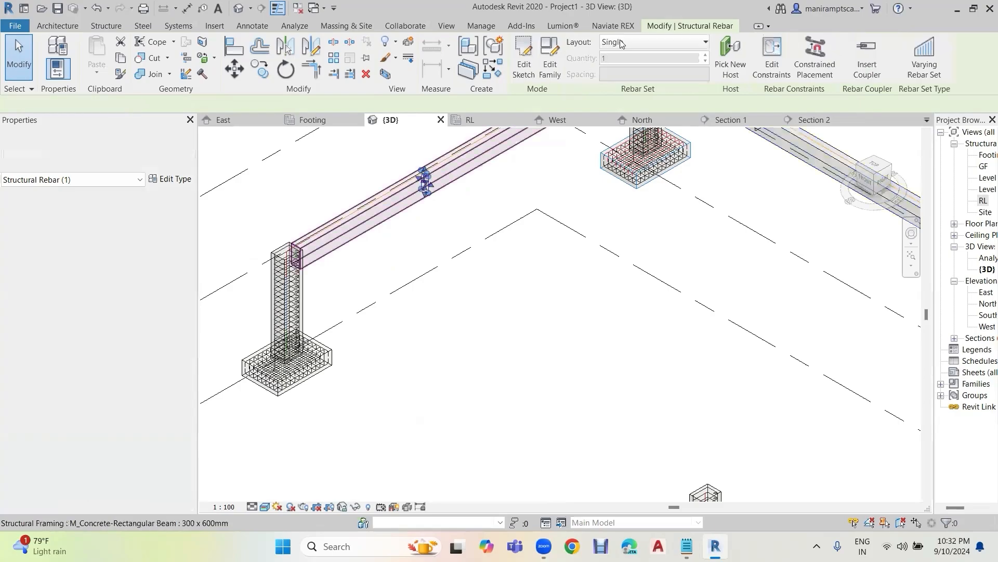
pyautogui.click(620, 43)
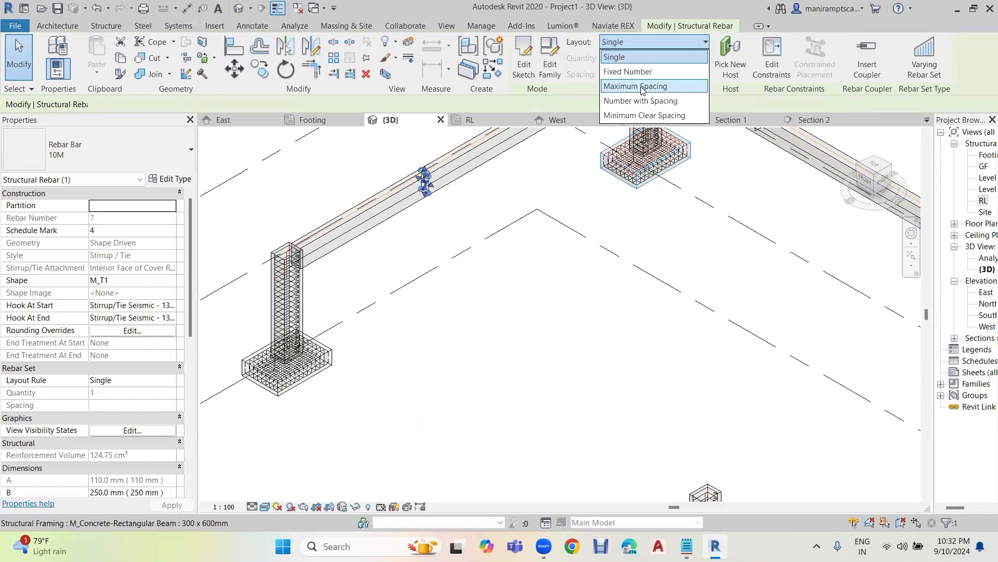
pyautogui.click(641, 87)
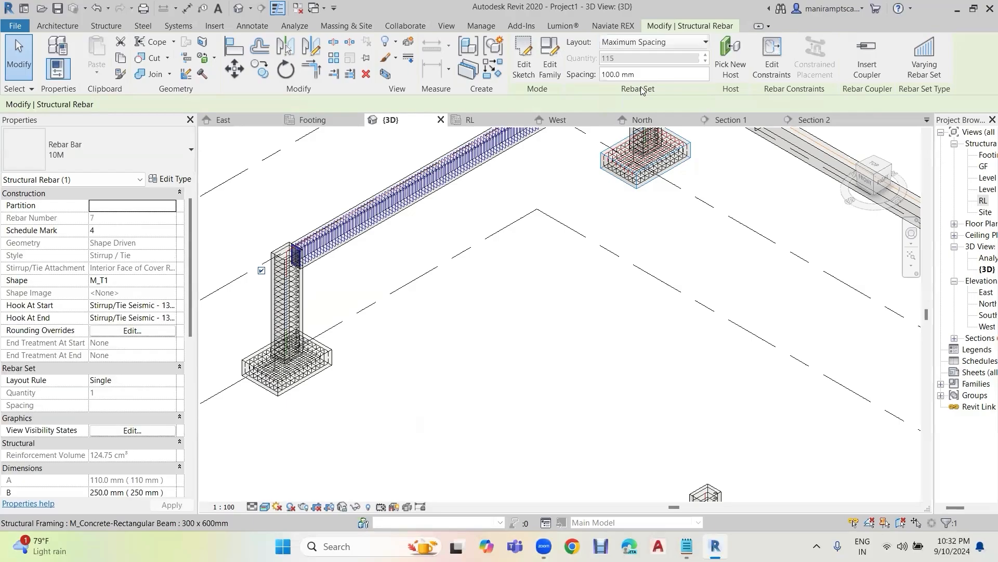
pyautogui.click(662, 72)
pyautogui.write('150')
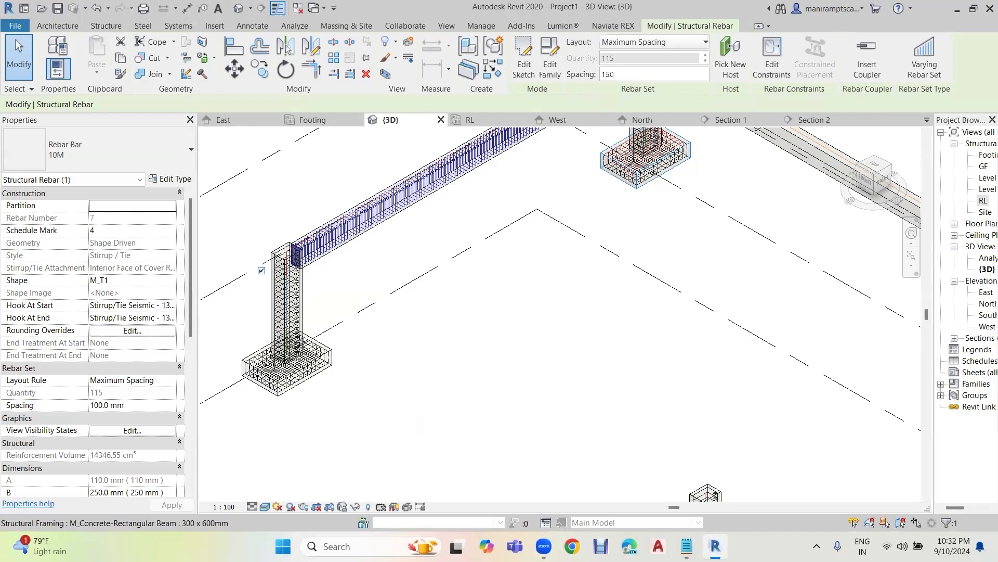
pyautogui.press('Return')
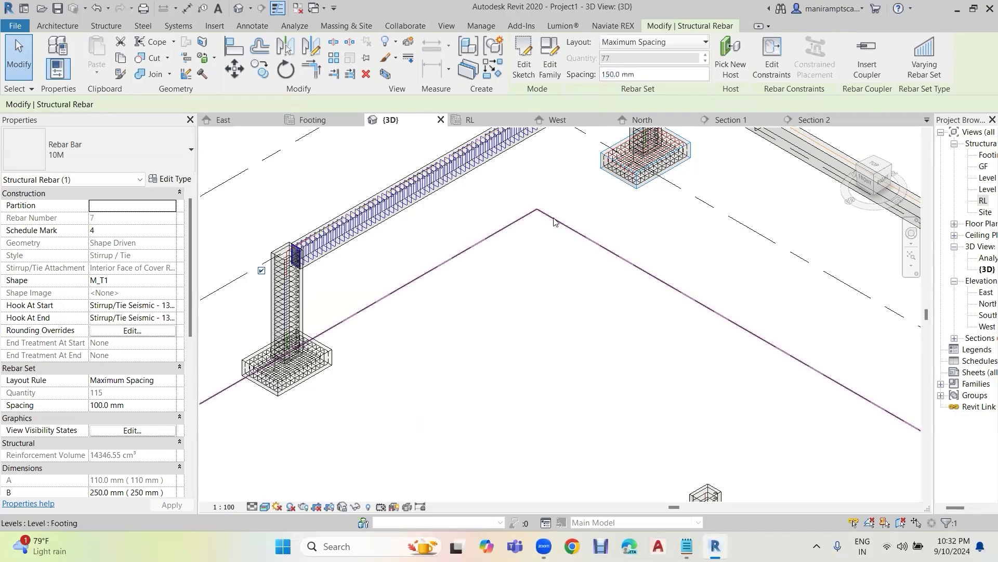
# Step: Set the stirrup in the other beam, along grid 1, to a Maximum Spacing layout at 150 mm
pyautogui.scroll(-4, 541, 229)
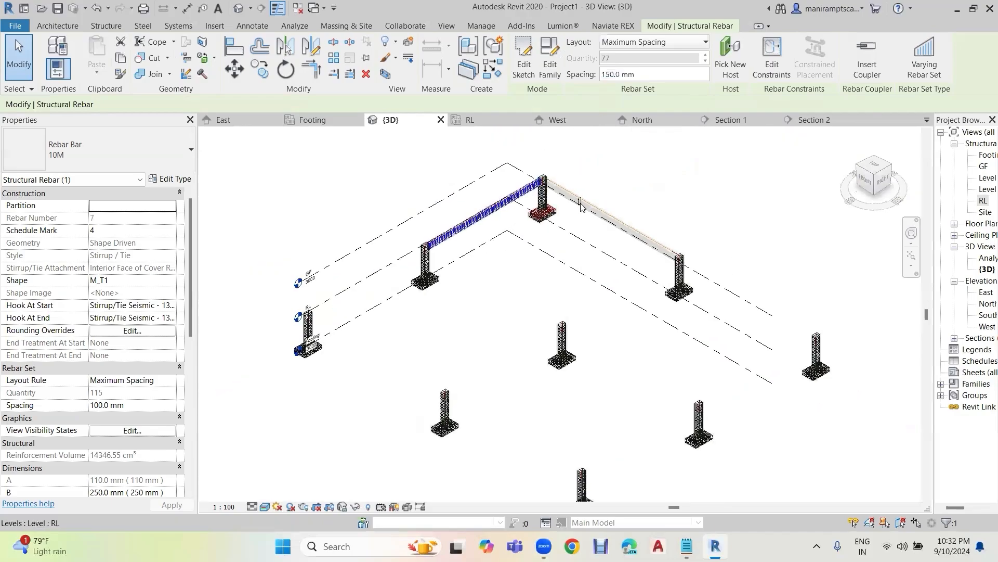
pyautogui.scroll(5, 581, 206)
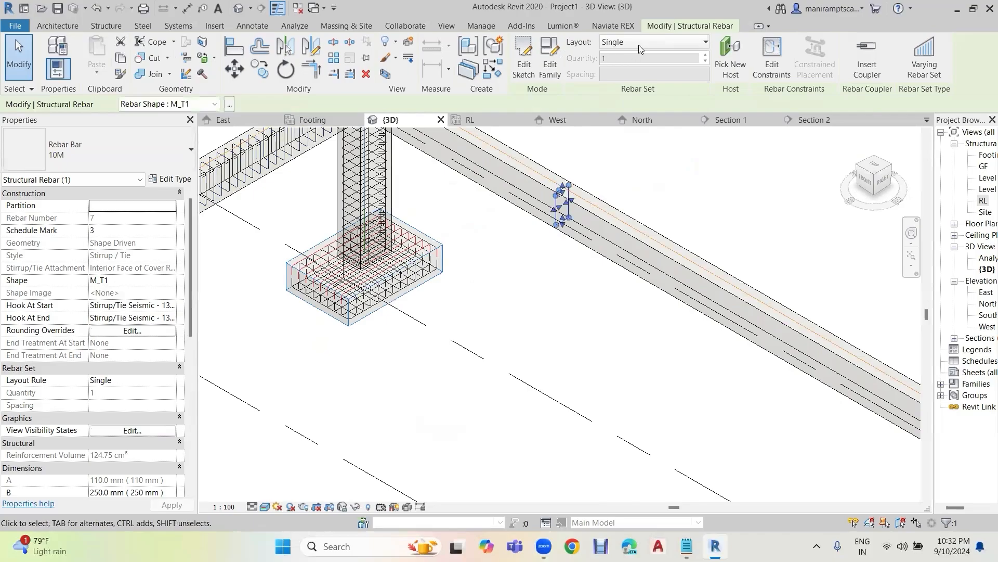
pyautogui.click(639, 45)
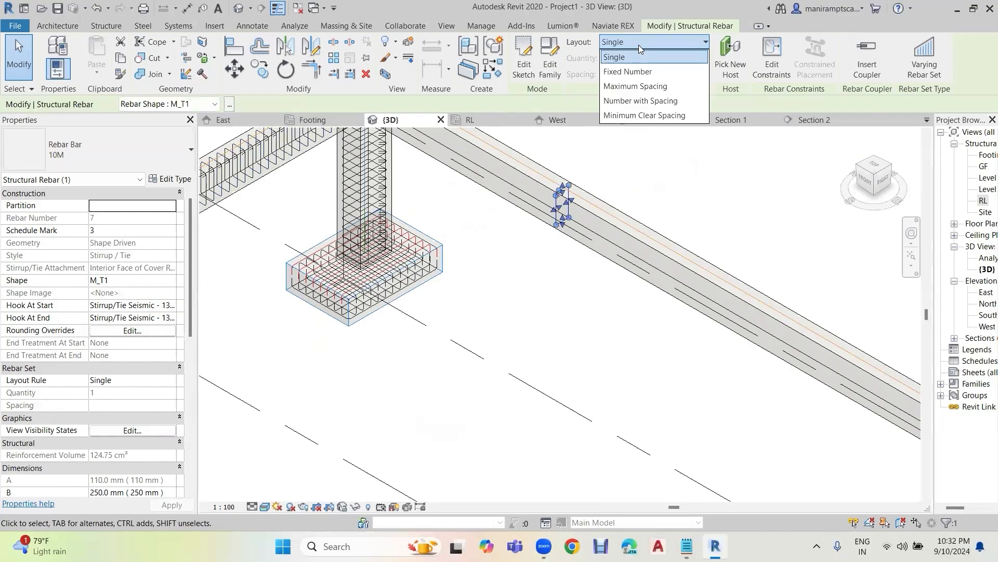
pyautogui.click(640, 87)
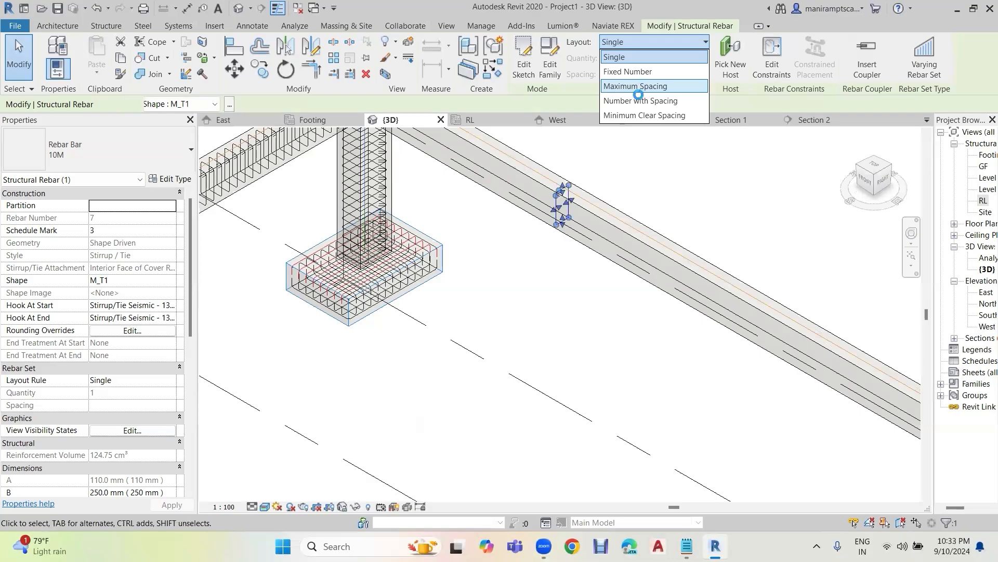
pyautogui.click(656, 76)
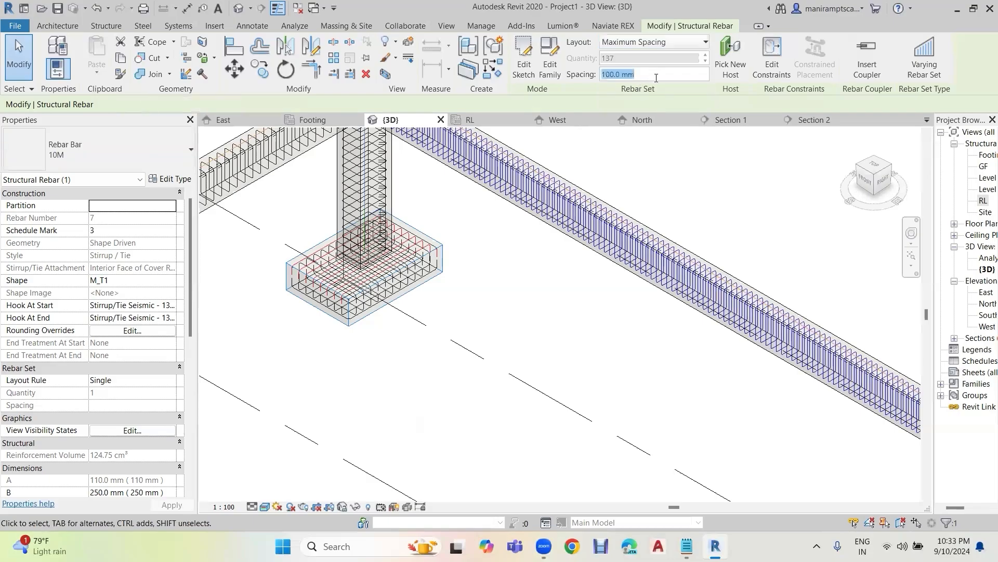
pyautogui.write('150')
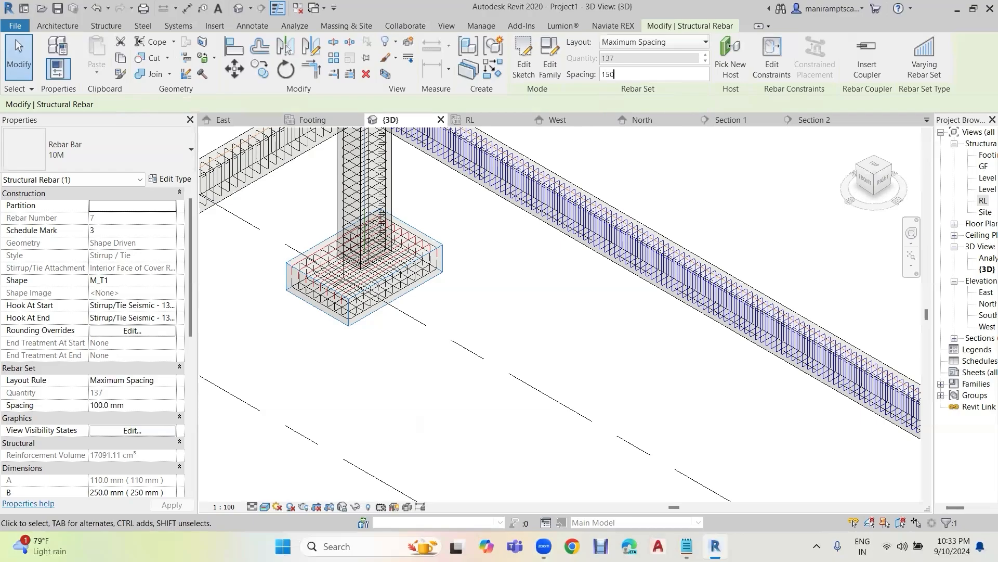
pyautogui.press('Return')
pyautogui.click(525, 242)
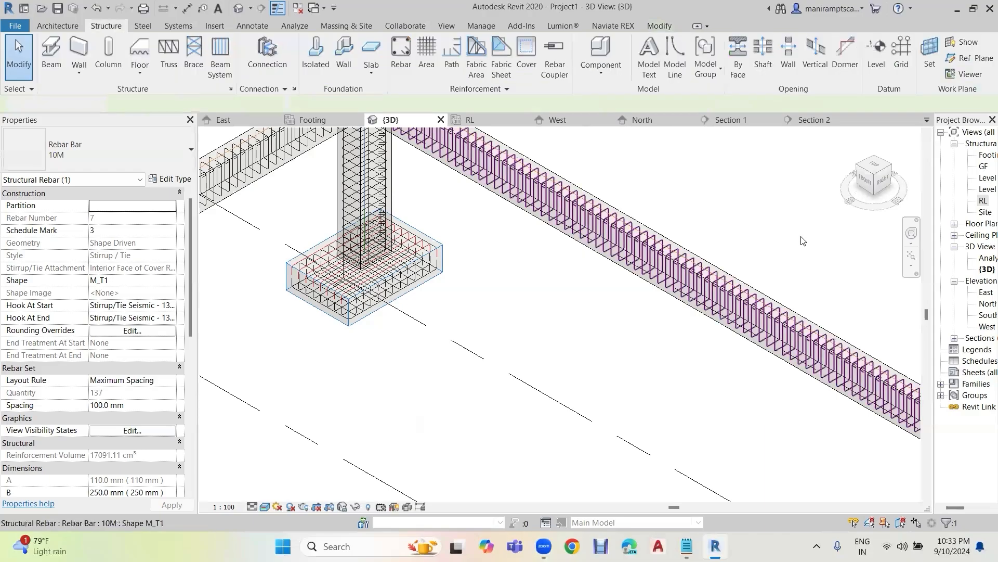
# Step: Open the section view of the grid 1 beam from its section mark in the RL structural plan
pyautogui.doubleClick(983, 200)
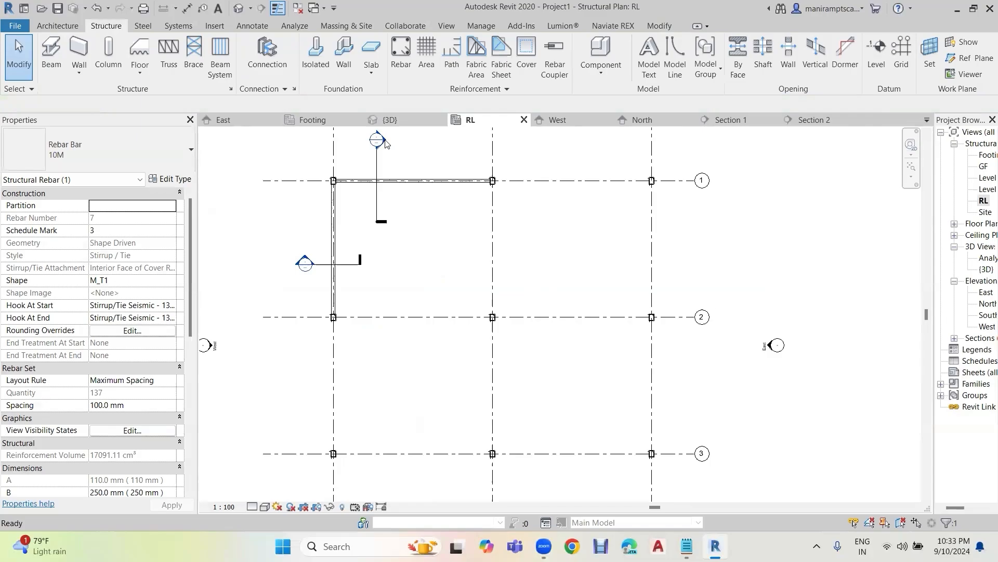
pyautogui.doubleClick(385, 140)
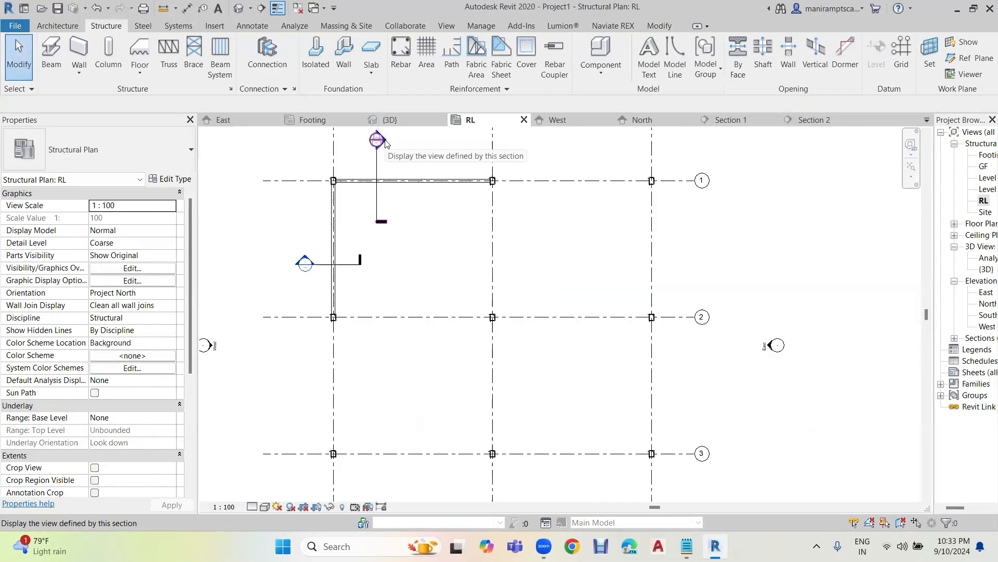
pyautogui.doubleClick(385, 141)
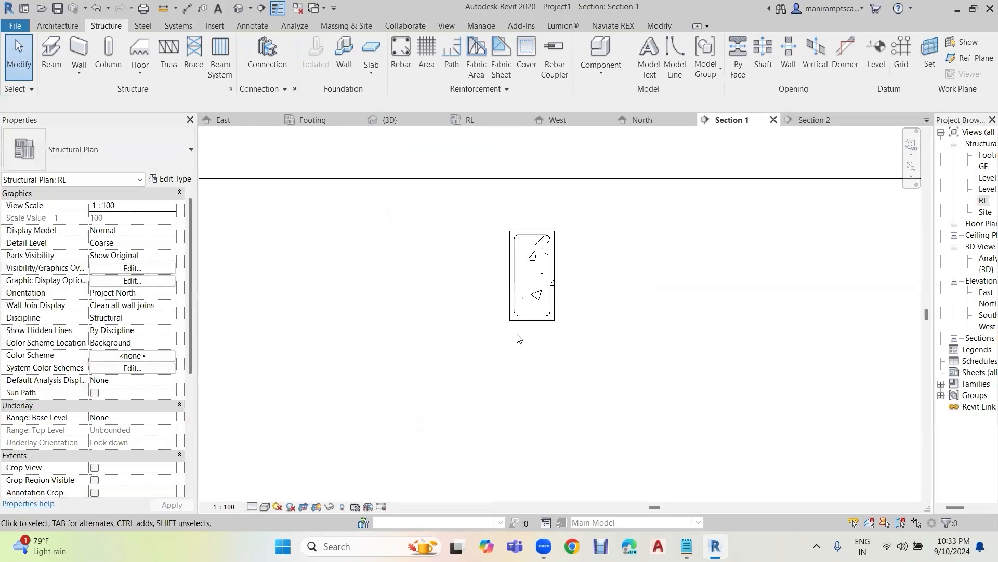
# Step: Start rebar placement on the beam in Section 1 and check the beam main bar placement settings in the Reinforcement.txt notes
pyautogui.click(548, 293)
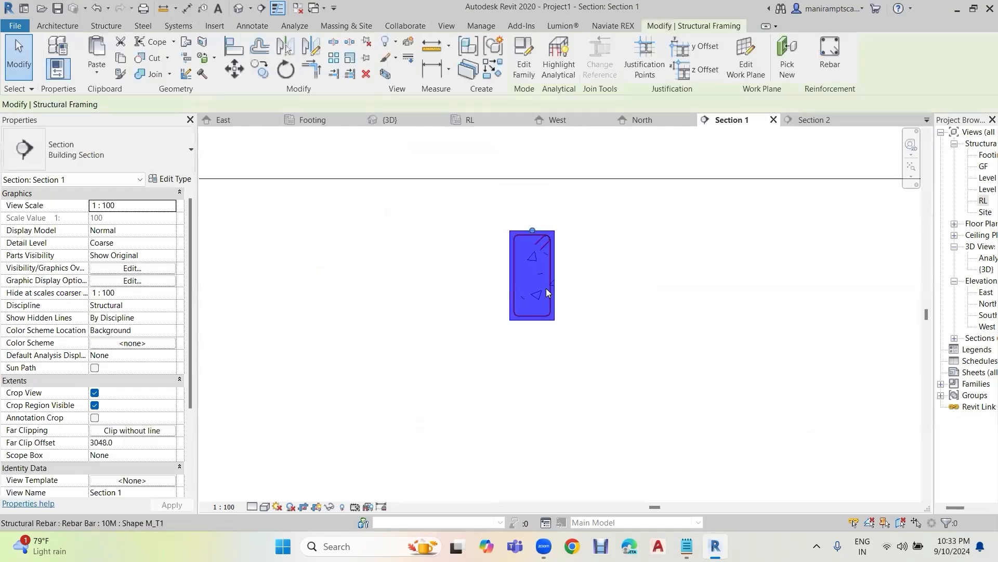
pyautogui.click(832, 64)
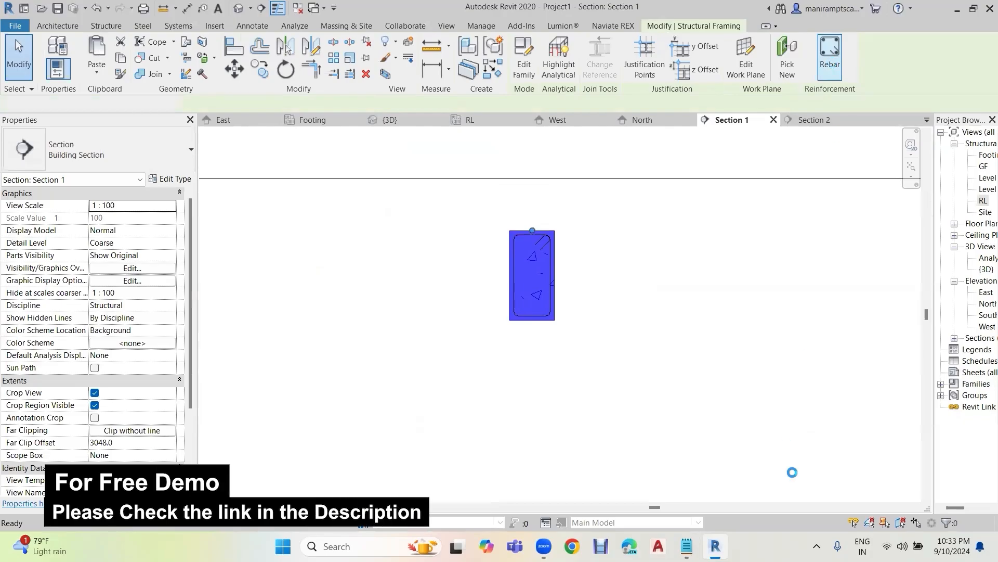
pyautogui.moveTo(687, 546)
pyautogui.click(685, 479)
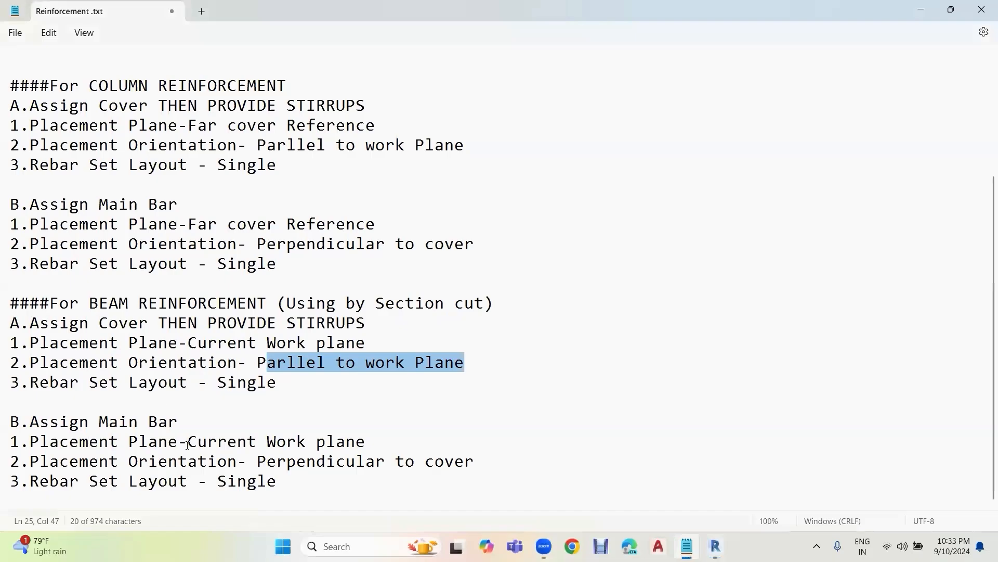
pyautogui.moveTo(187, 445); pyautogui.dragTo(365, 438)
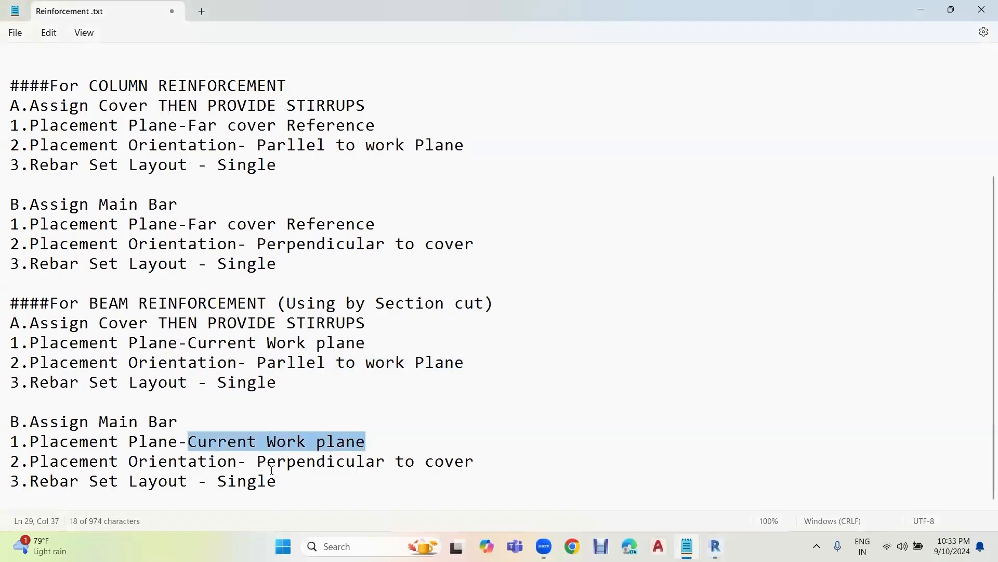
pyautogui.moveTo(258, 462); pyautogui.dragTo(475, 459)
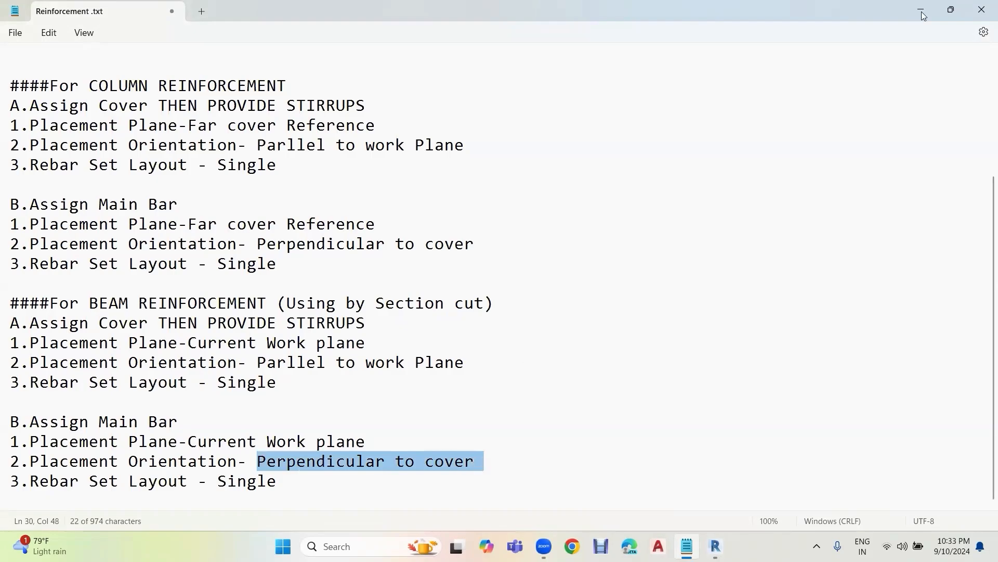
pyautogui.hotkey('alt', 'Tab')
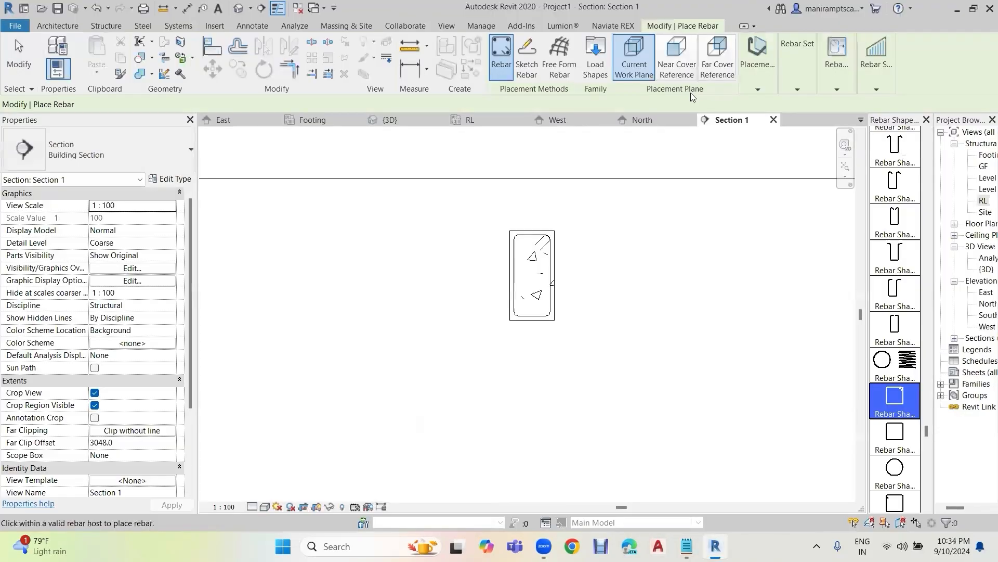
# Step: Set the rebar placement orientation to Perpendicular to Cover and the bar type to 13M
pyautogui.click(755, 86)
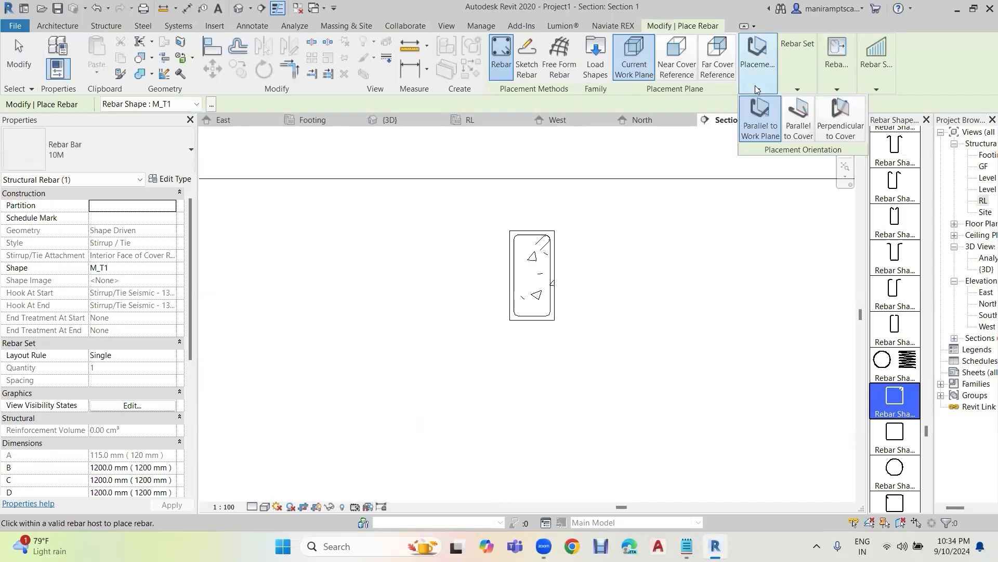
pyautogui.click(849, 129)
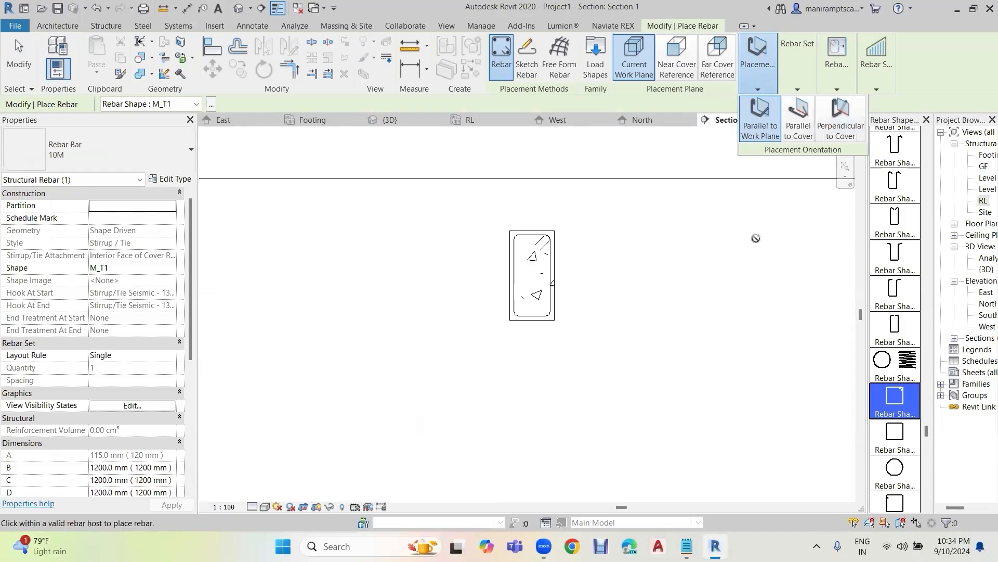
pyautogui.click(119, 149)
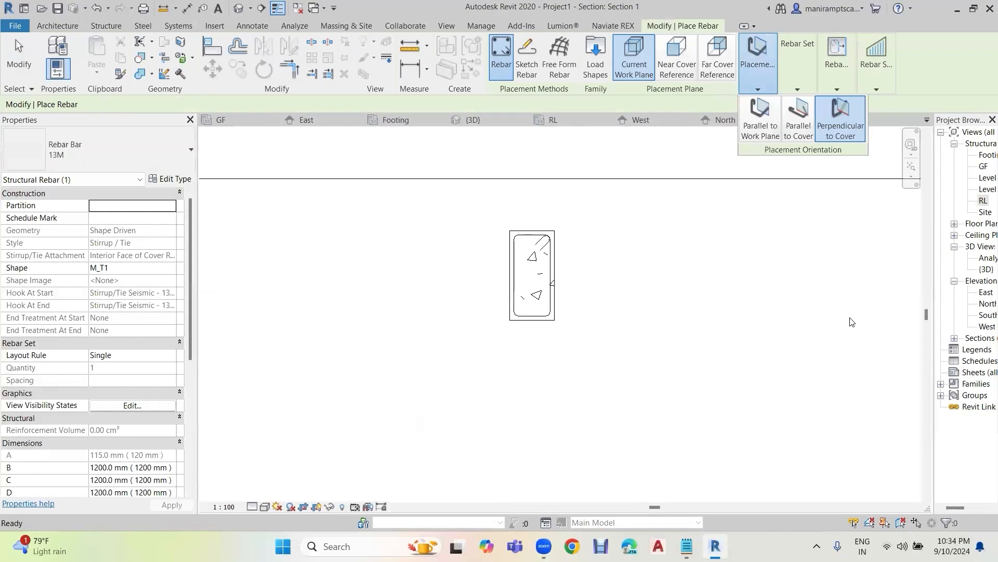
pyautogui.click(182, 179)
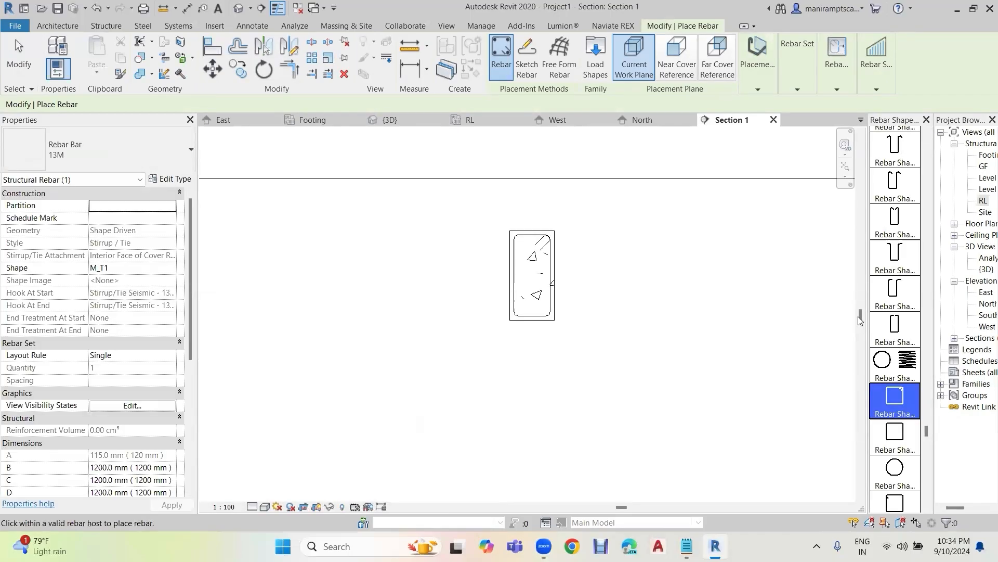
# Step: Choose the straight bar M_00 as the rebar shape
pyautogui.moveTo(862, 307); pyautogui.dragTo(872, 140)
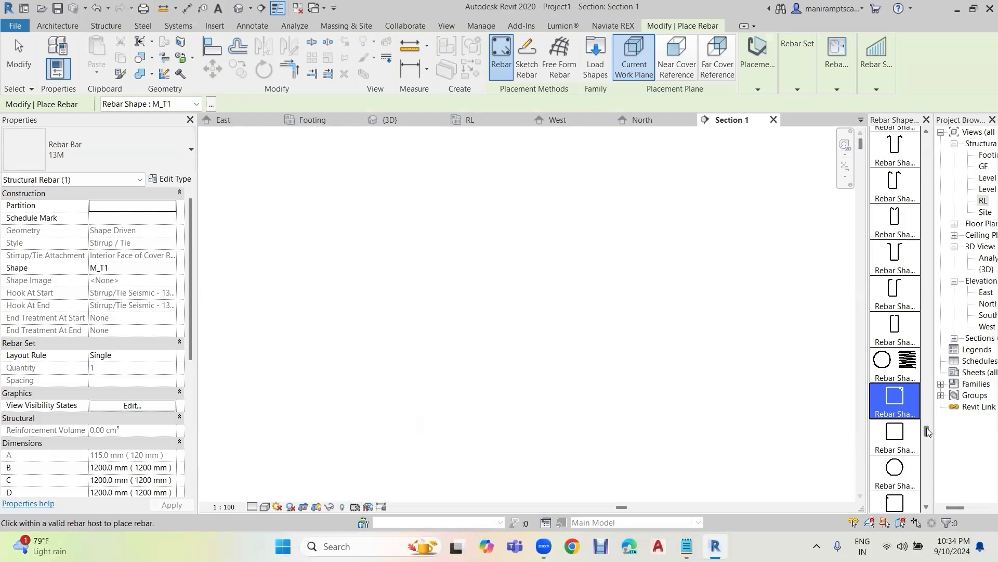
pyautogui.scroll(10, 895, 260)
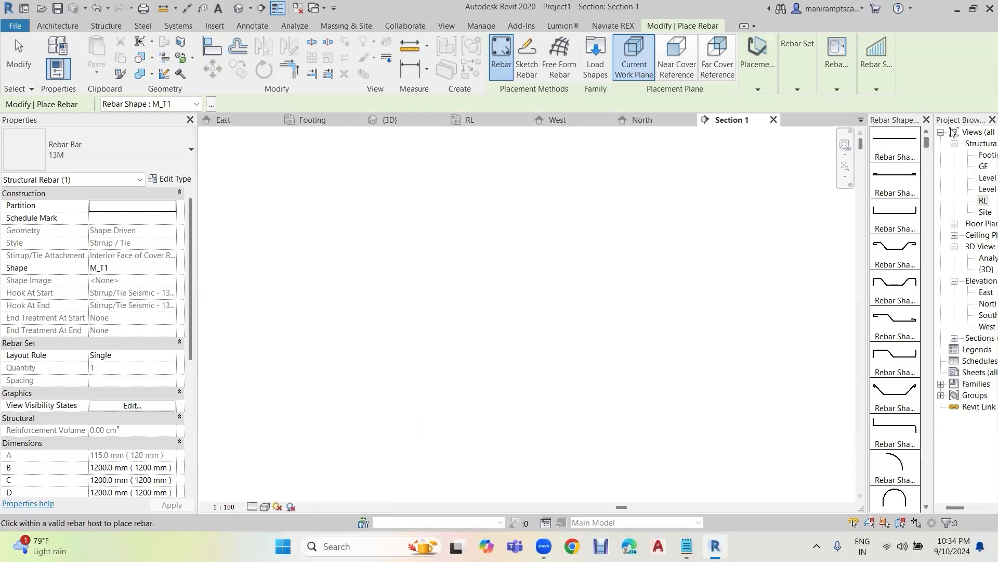
pyautogui.click(914, 152)
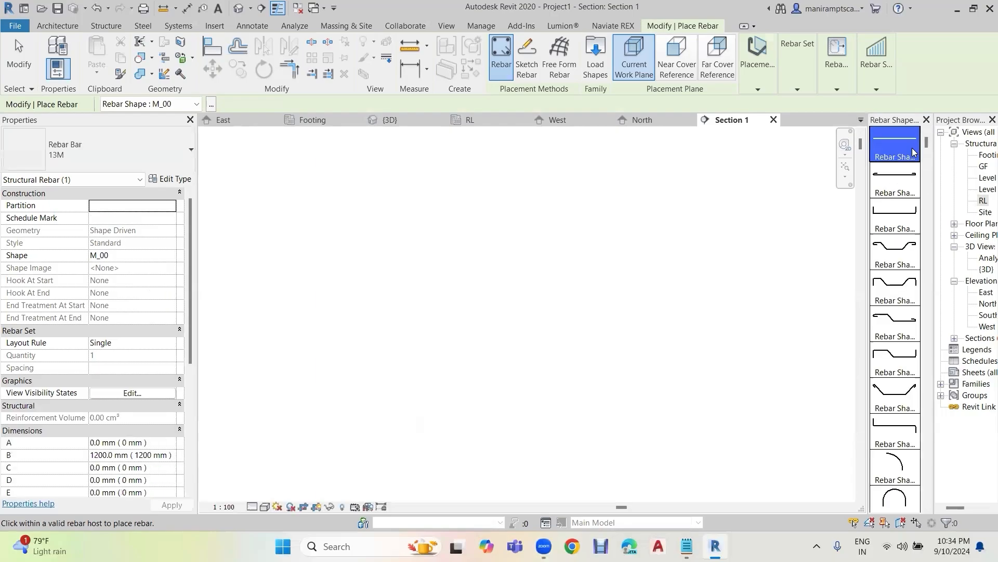
# Step: Place straight 13M main bars in the two upper corners of the stirrup in Section 1's beam
pyautogui.scroll(-4, 663, 345)
pyautogui.scroll(-3, 663, 345)
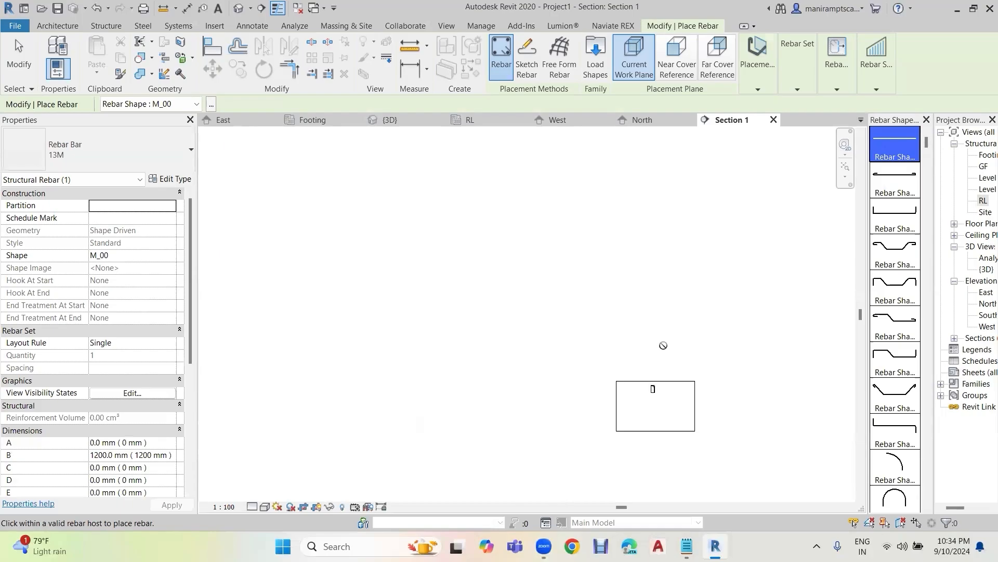
pyautogui.scroll(3, 669, 377)
pyautogui.scroll(4, 641, 378)
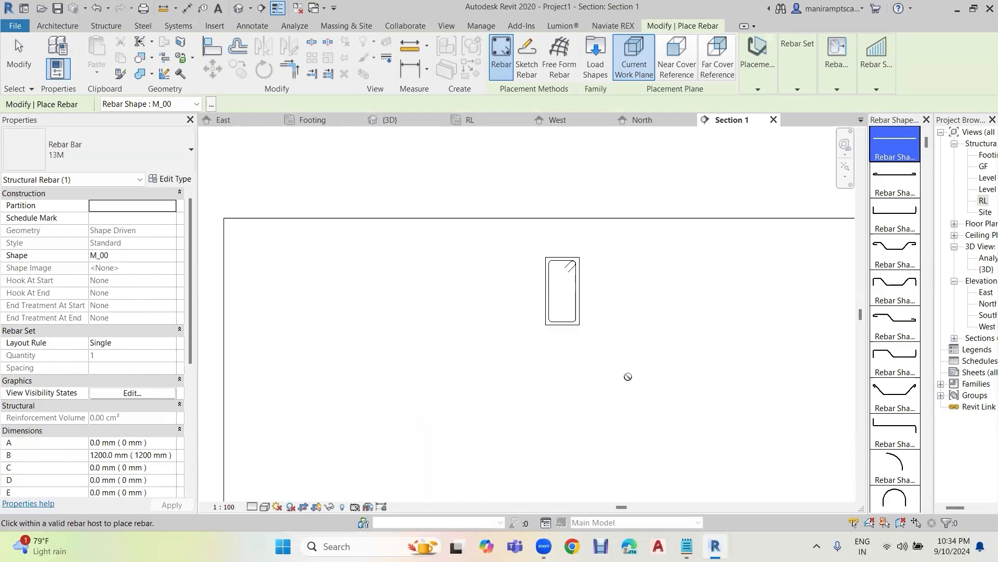
pyautogui.scroll(2, 602, 292)
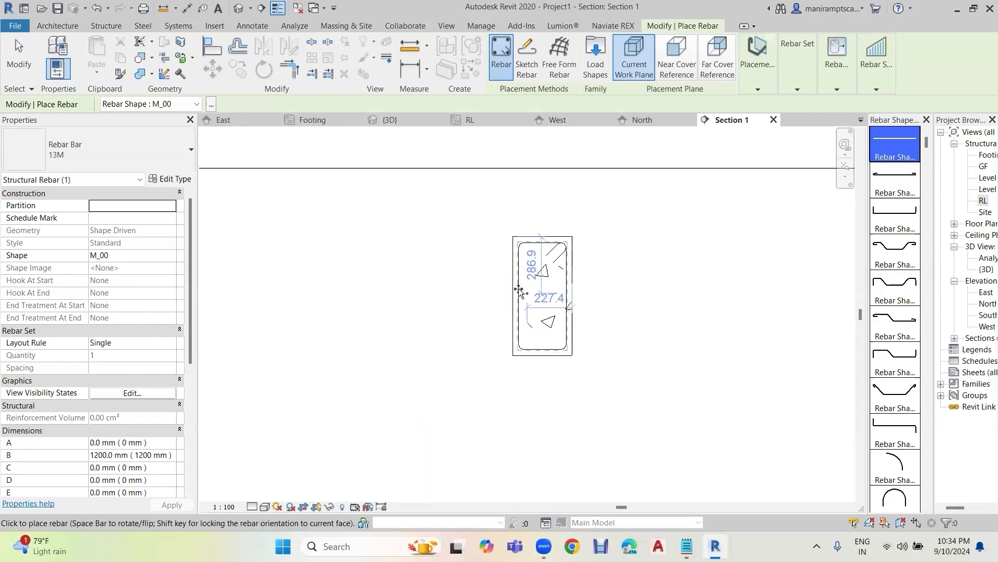
pyautogui.scroll(1, 555, 259)
pyautogui.scroll(5, 567, 230)
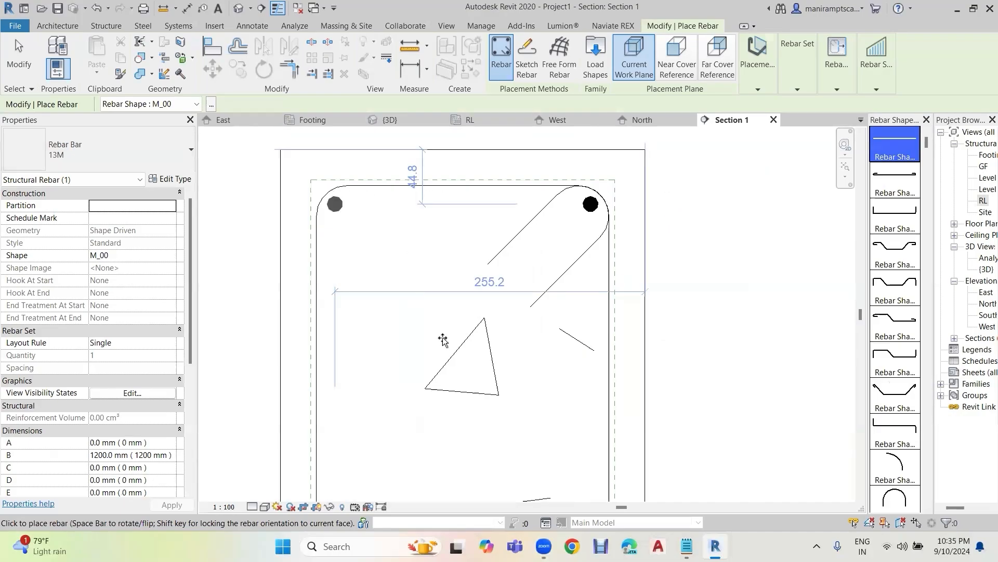
# Step: Place straight 13M main bars in the two lower corners of the same stirrup and end rebar placement
pyautogui.scroll(-3, 443, 339)
pyautogui.moveTo(473, 252); pyautogui.dragTo(466, 229, button='middle')
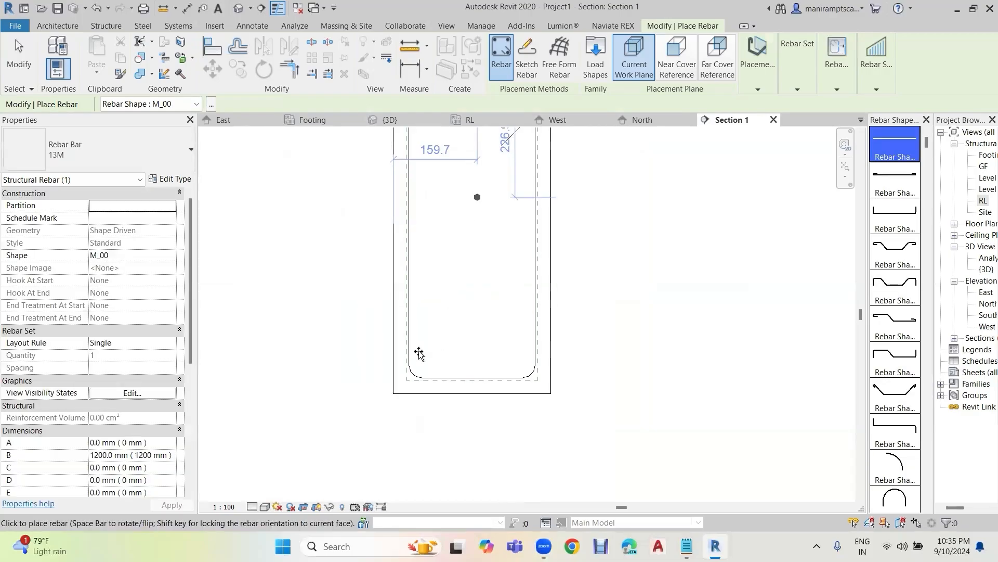
pyautogui.click(411, 378)
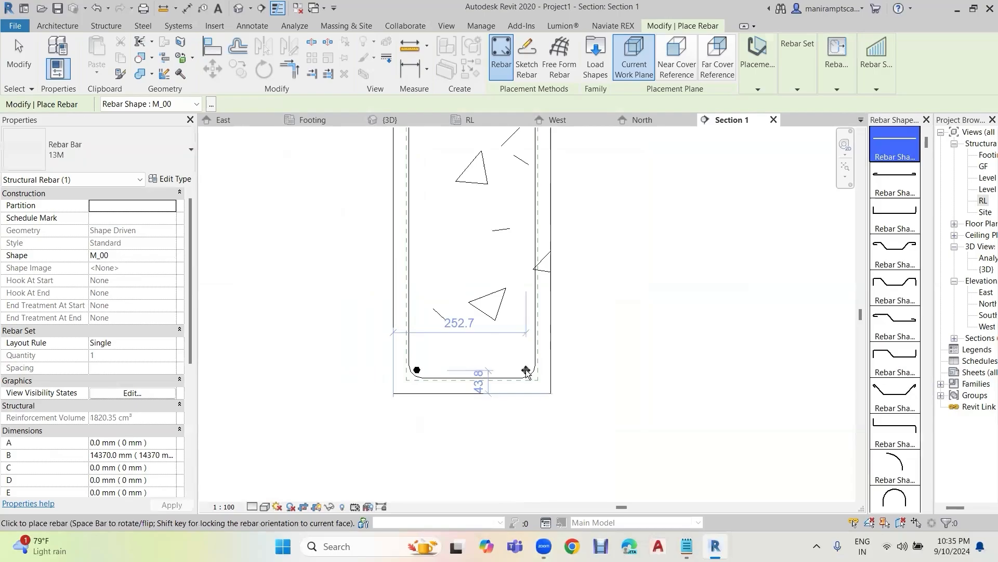
pyautogui.click(526, 370)
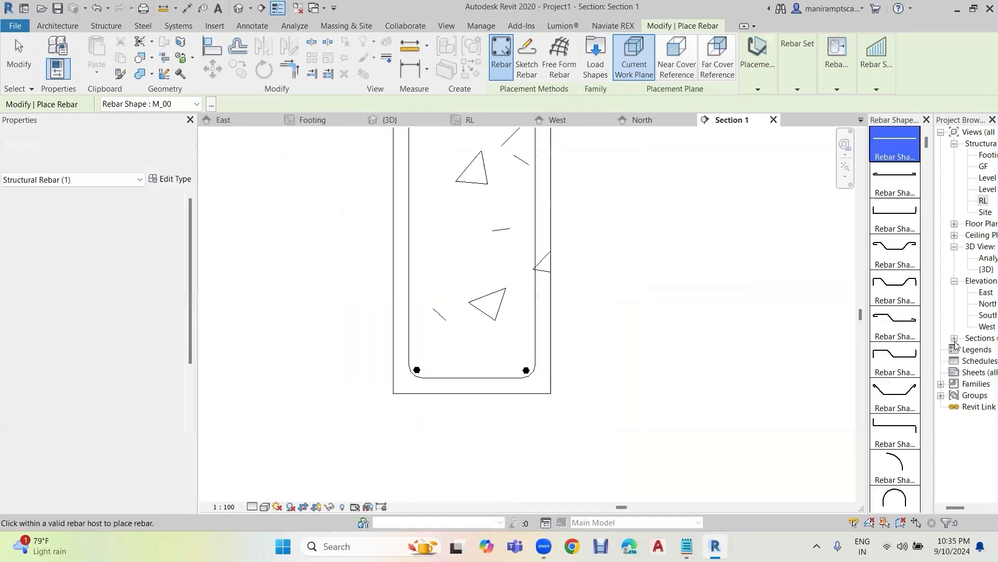
pyautogui.press('Escape')
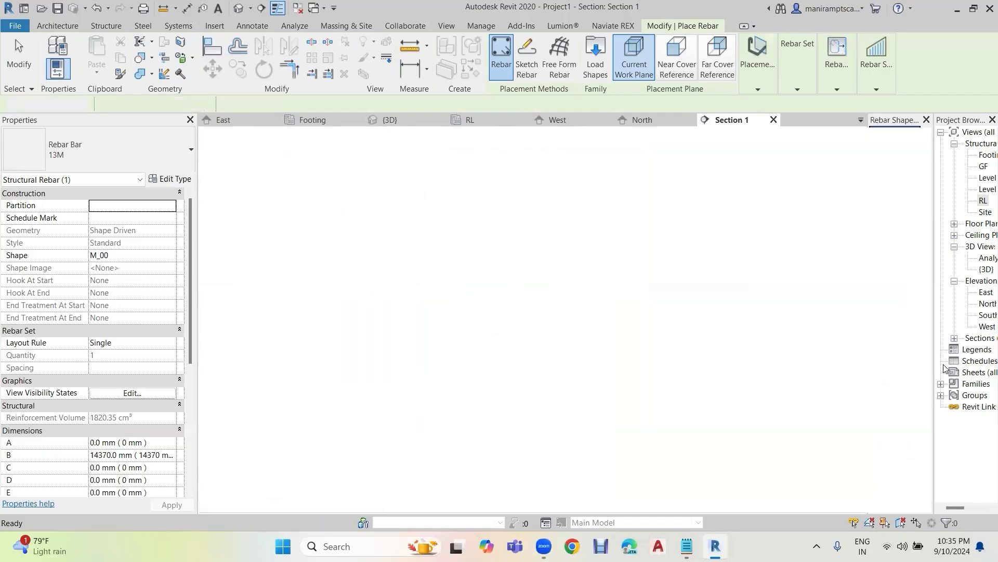
pyautogui.press('Escape')
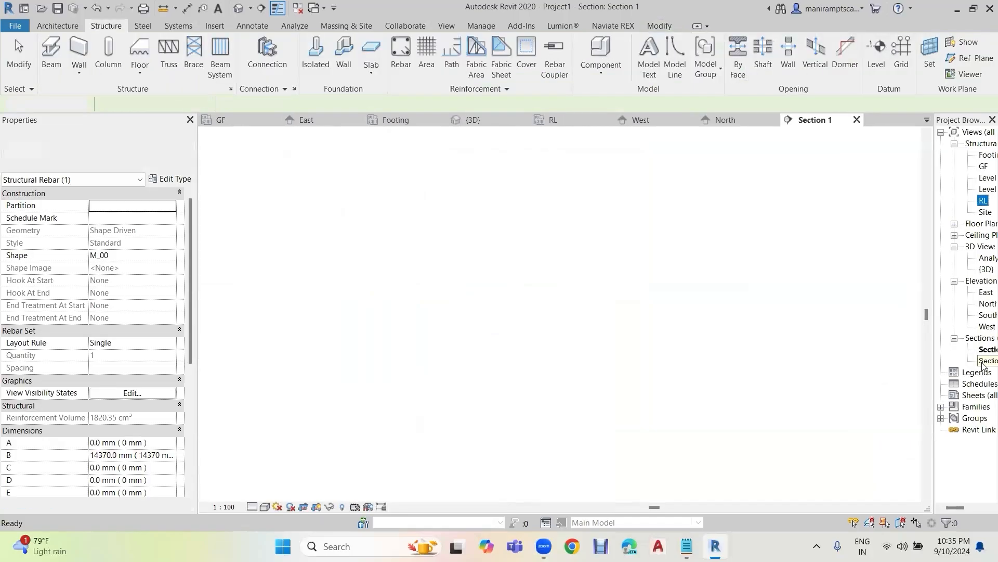
# Step: Open the Section 2 view
pyautogui.click(984, 361)
pyautogui.click(987, 361)
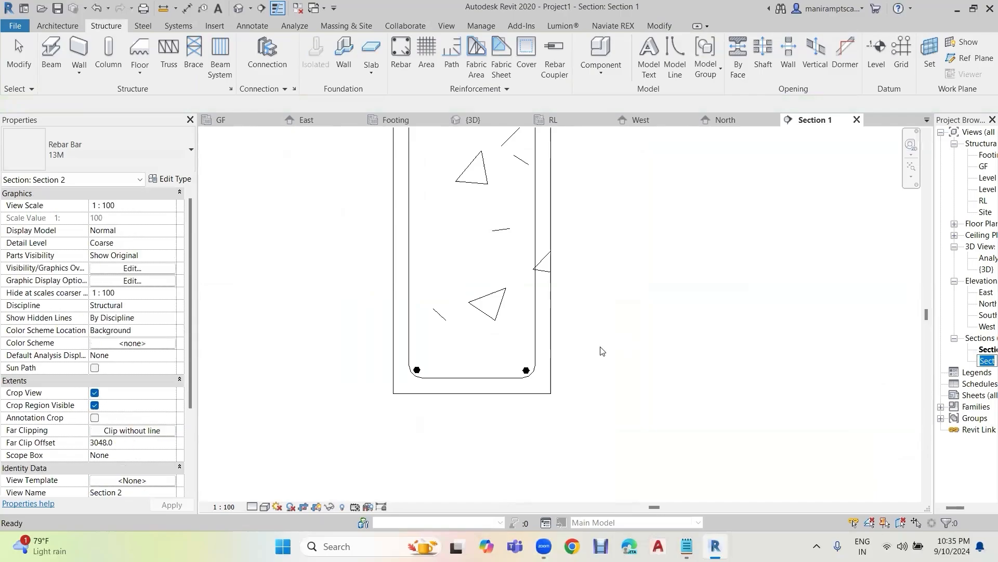
pyautogui.doubleClick(984, 361)
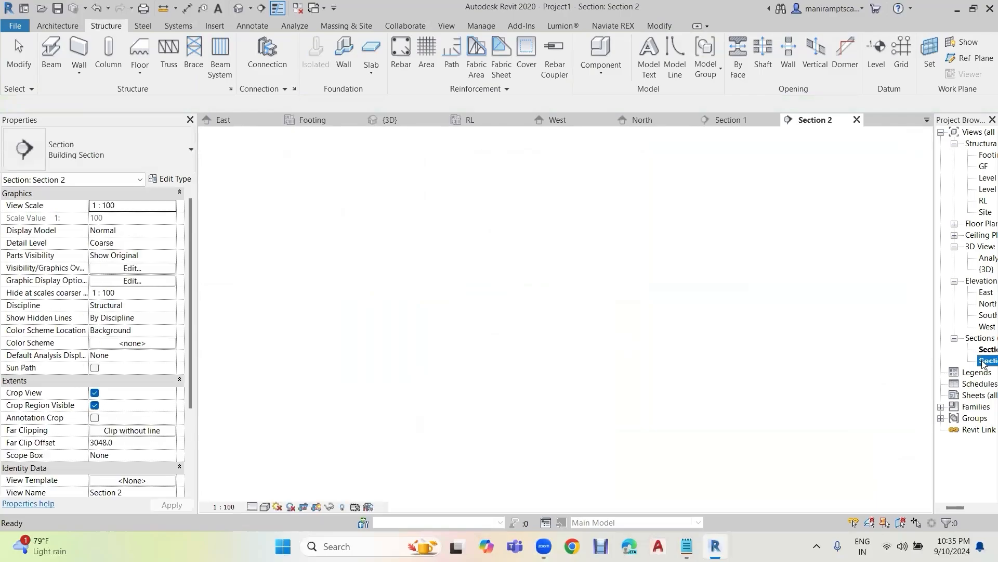
# Step: Place straight M_00 main bars in the two upper stirrup corners of the 300 x 600mm concrete beam in Section 2
pyautogui.scroll(2, 520, 323)
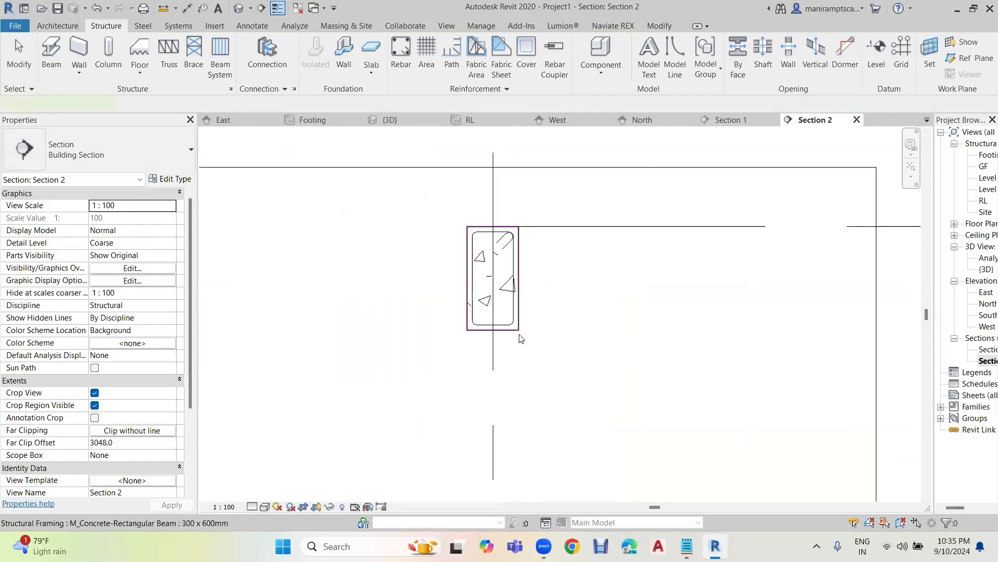
pyautogui.click(521, 338)
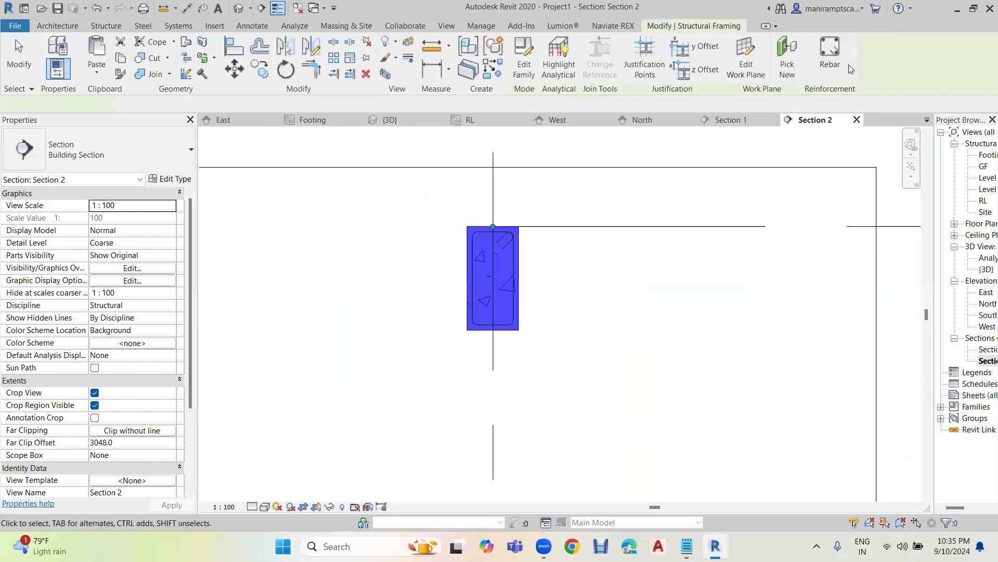
pyautogui.click(831, 63)
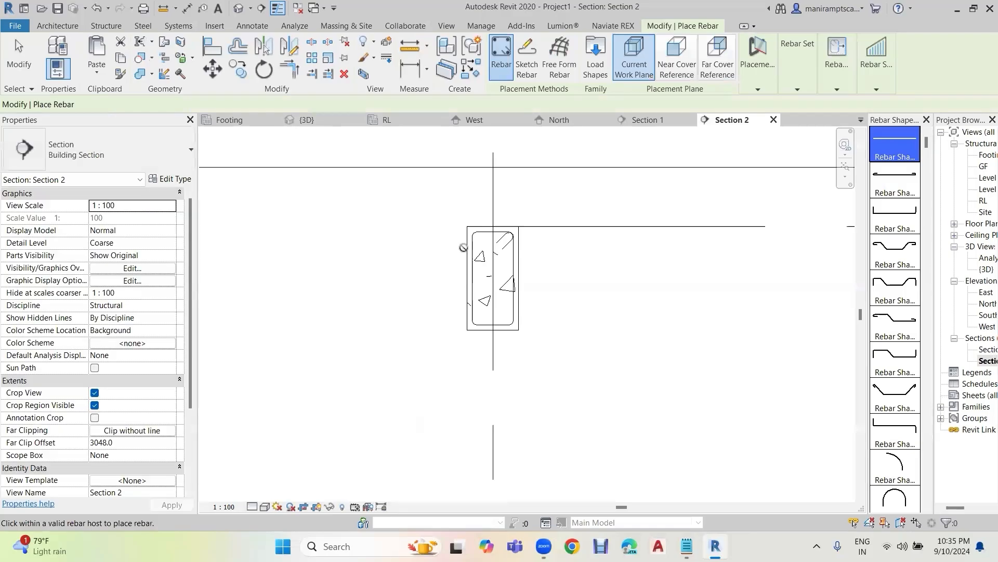
pyautogui.scroll(1, 509, 235)
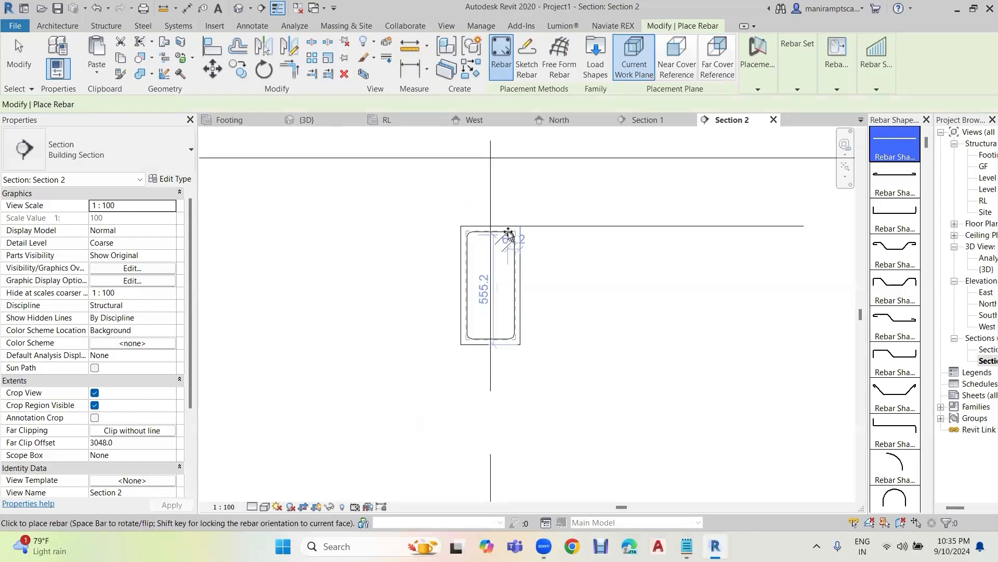
pyautogui.scroll(4, 515, 234)
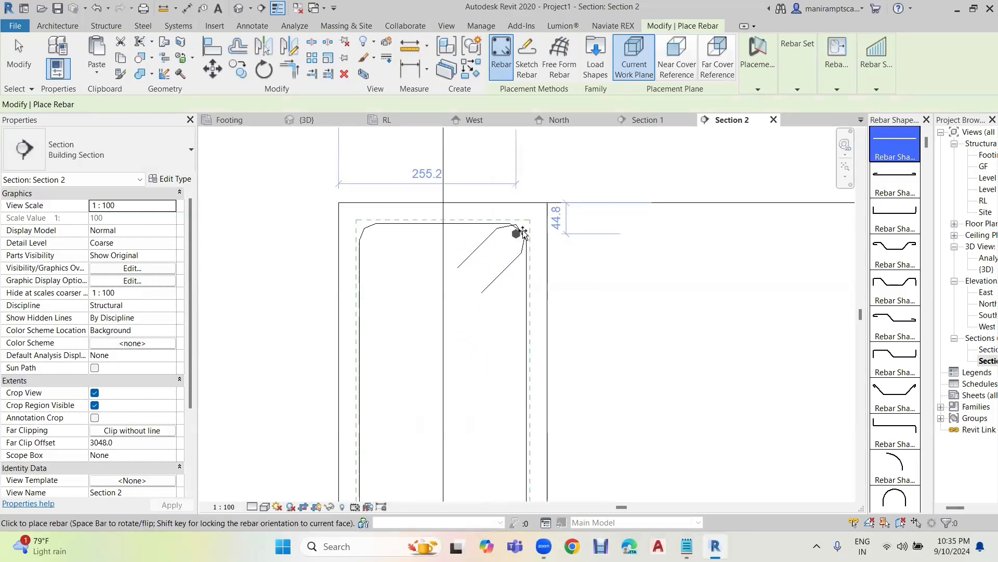
pyautogui.click(522, 234)
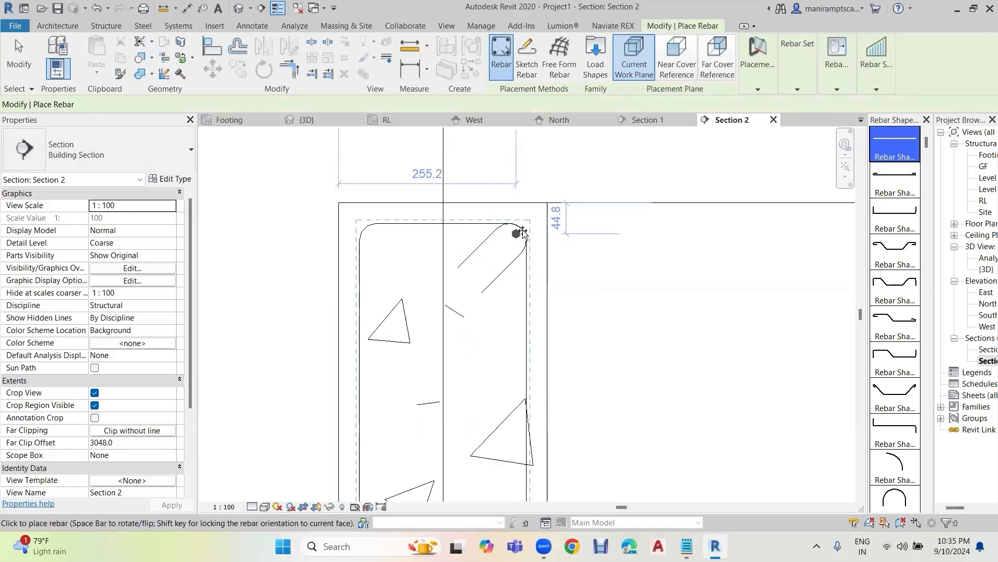
pyautogui.click(366, 231)
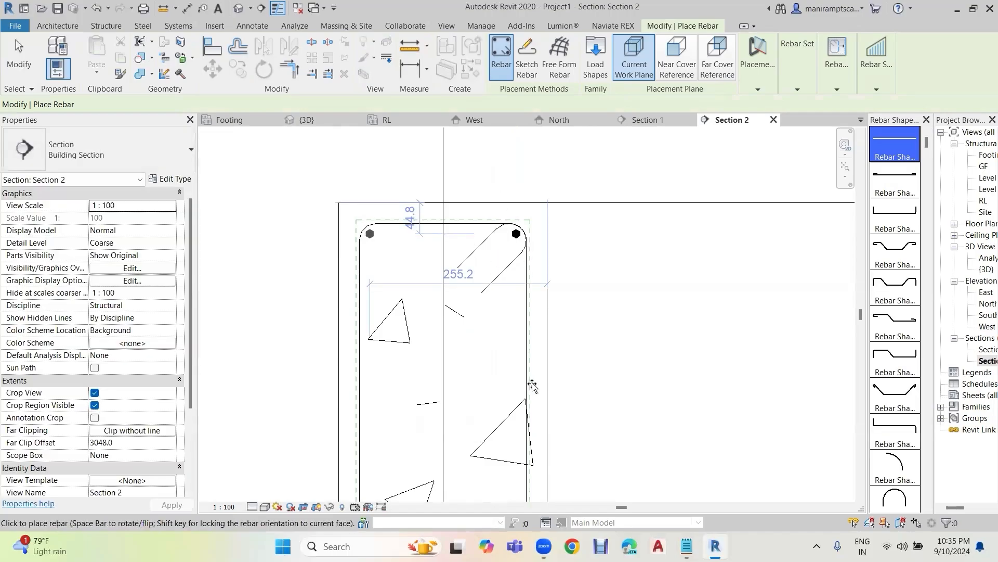
# Step: Place straight M_00 main bars in the two lower stirrup corners of Section 2's beam and end rebar placement
pyautogui.scroll(-2, 535, 406)
pyautogui.moveTo(521, 391); pyautogui.dragTo(528, 333, button='middle')
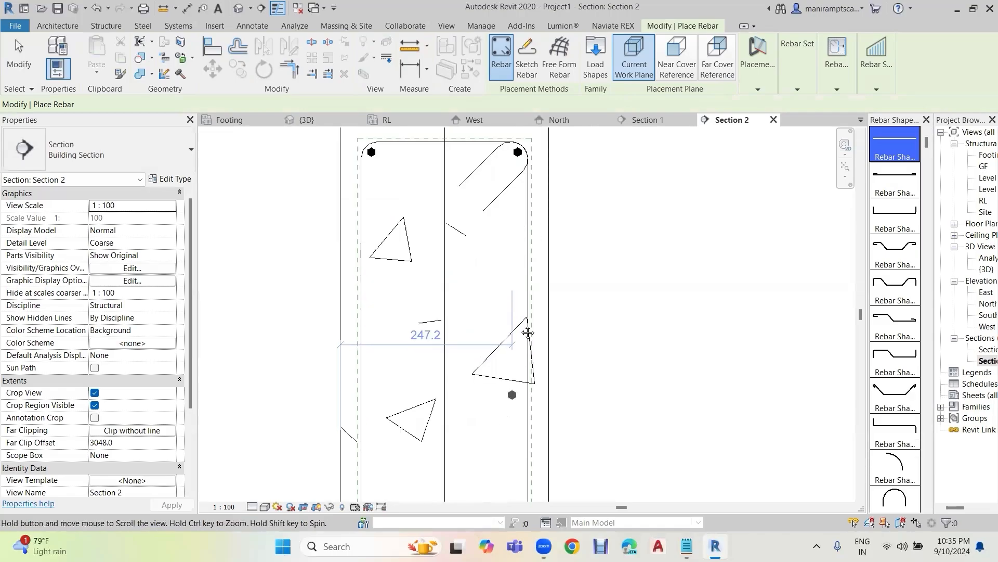
pyautogui.moveTo(535, 289); pyautogui.dragTo(530, 294, button='middle')
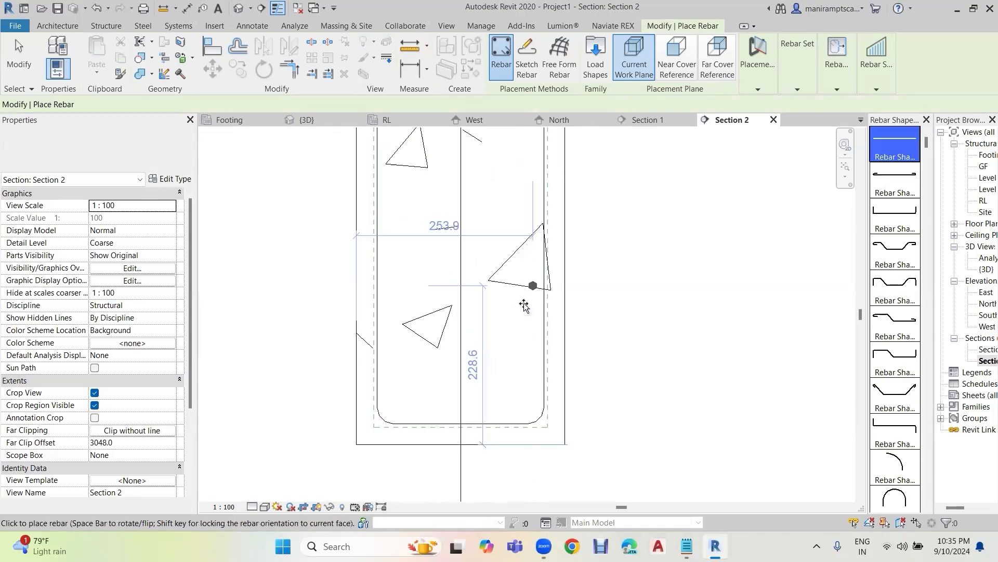
pyautogui.click(546, 422)
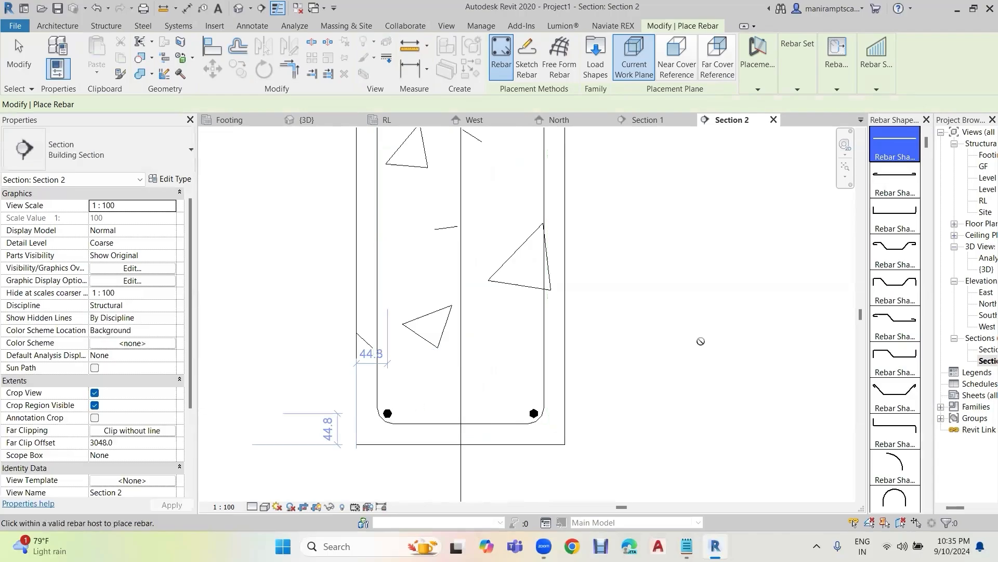
pyautogui.press('Escape')
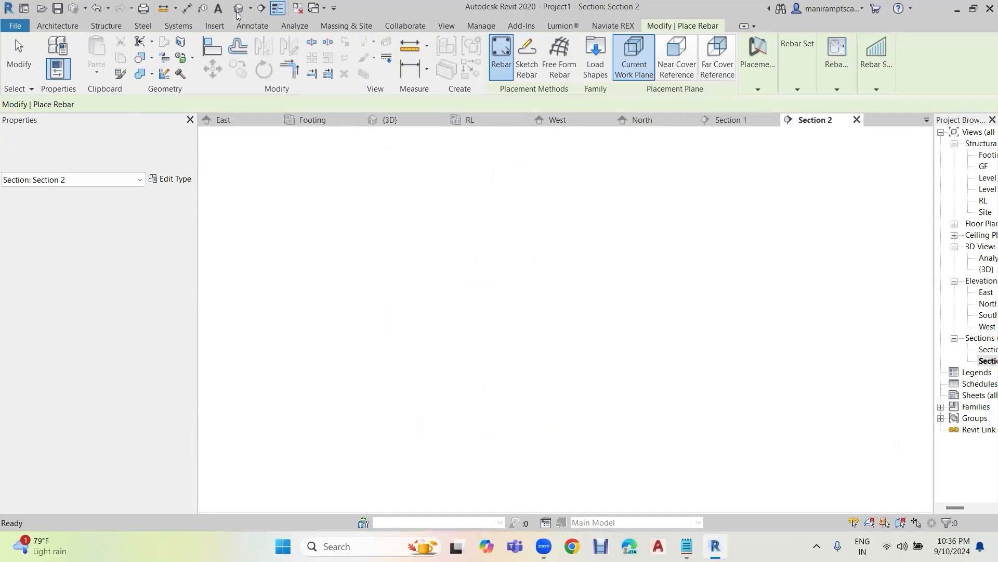
# Step: Open the default 3D view to inspect the reinforced beams and end rebar placement
pyautogui.click(238, 8)
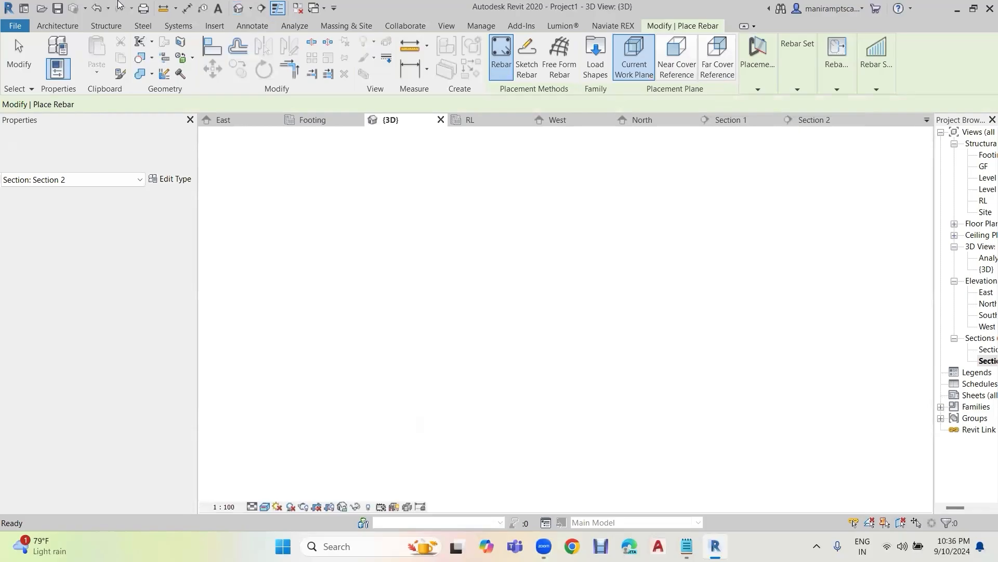
pyautogui.scroll(-3, 486, 336)
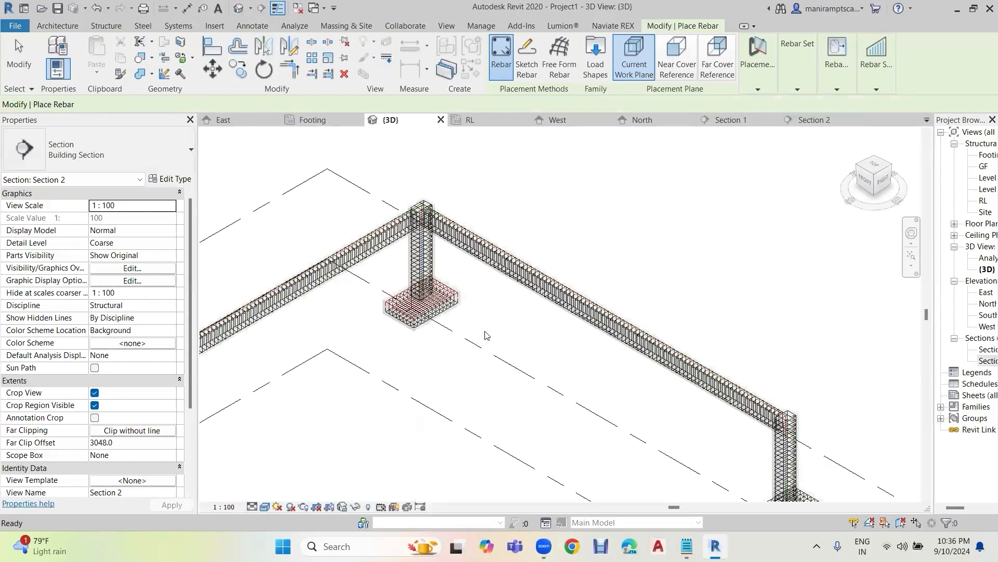
pyautogui.press('Escape')
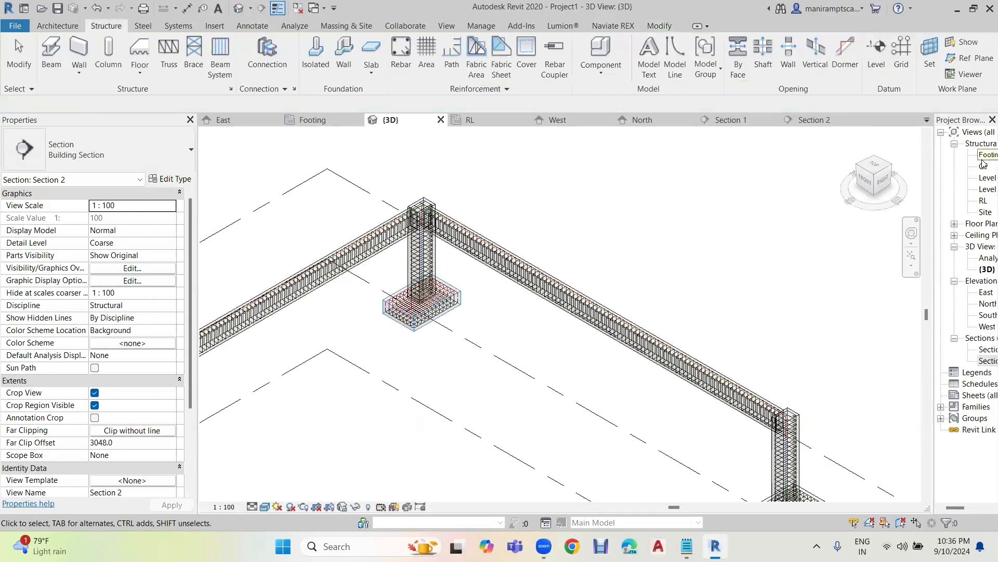
# Step: Open the RL structural plan at the corner column where the two reinforced beams meet
pyautogui.doubleClick(982, 201)
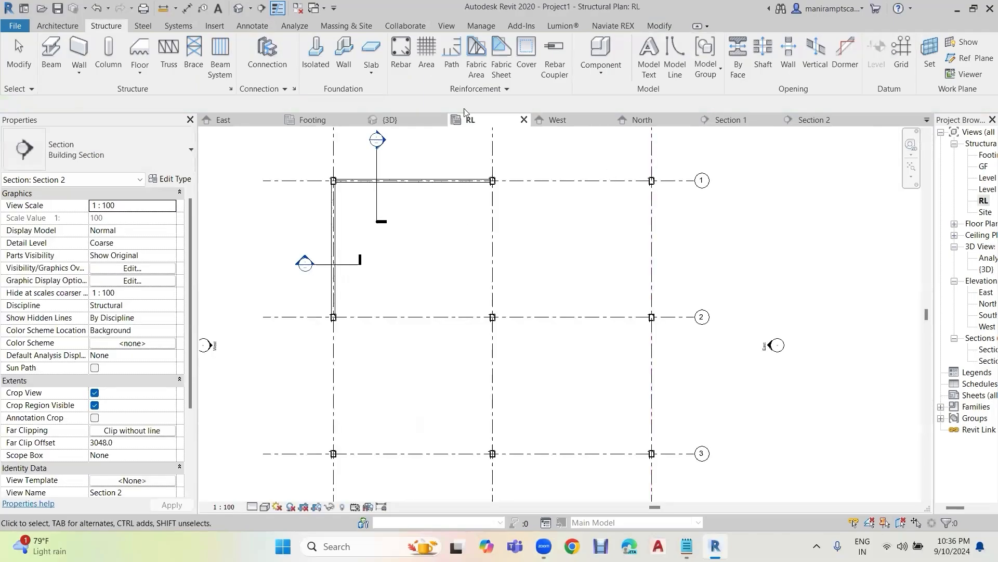
pyautogui.scroll(2, 346, 180)
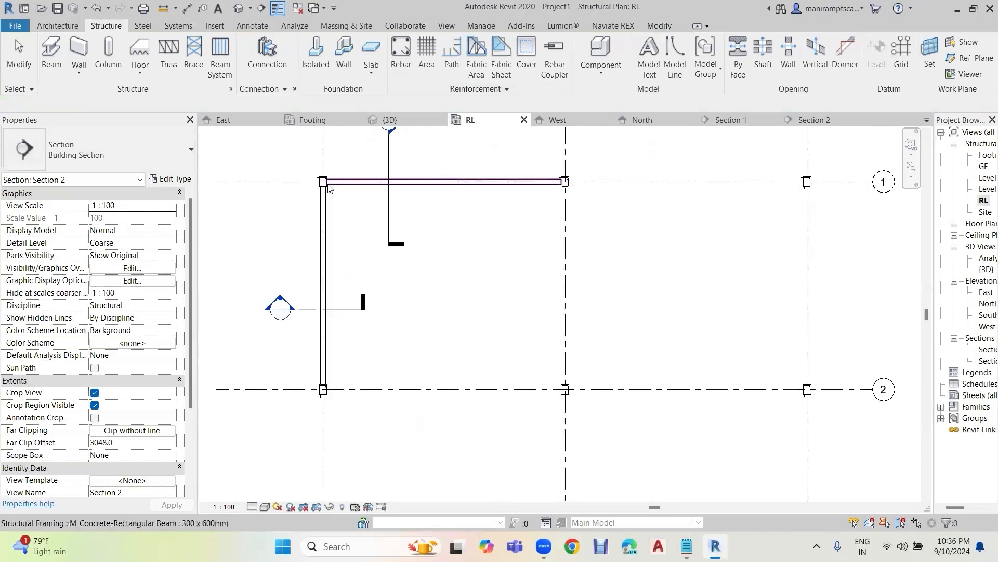
pyautogui.scroll(3, 330, 196)
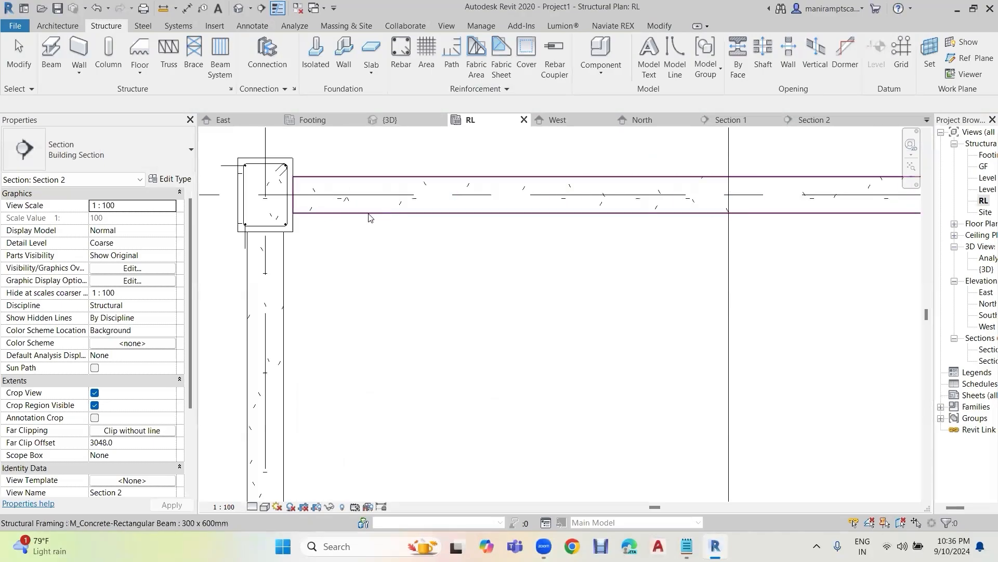
pyautogui.scroll(-2, 535, 291)
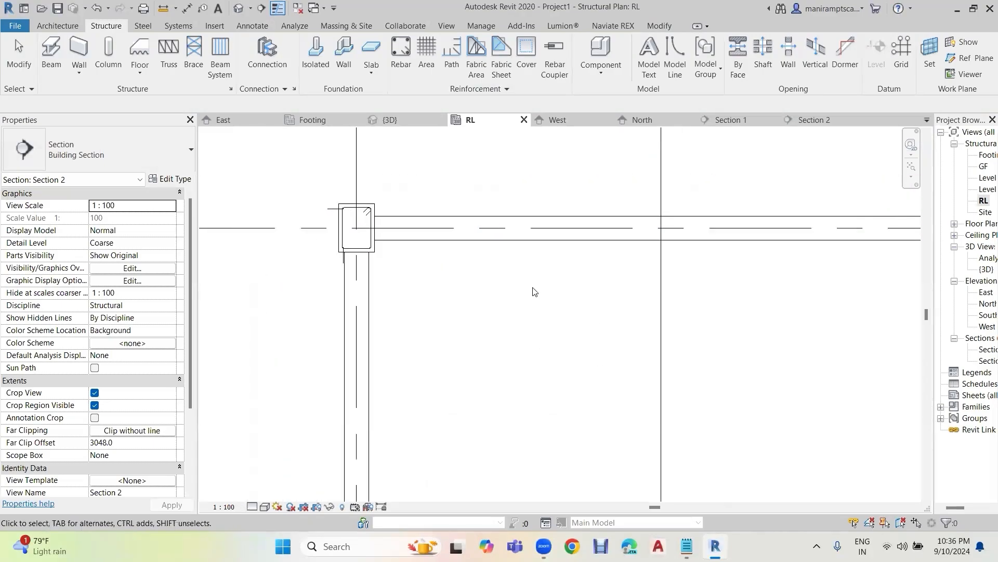
# Step: Copy the 300 x 600mm beam on grid 1 from column face to column face into the bay between grids 5 and 4, undoing the stray extra copy
pyautogui.click(540, 244)
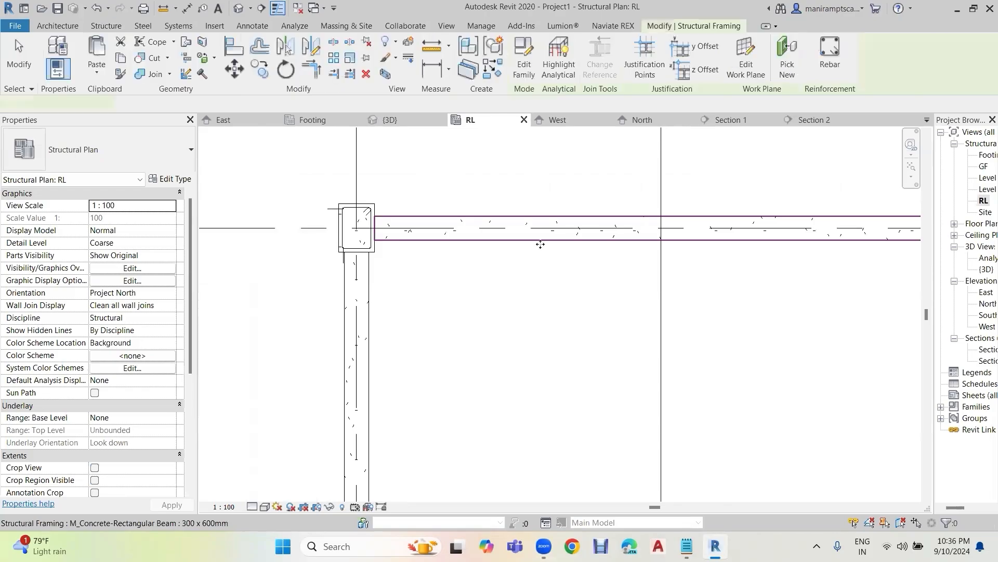
pyautogui.click(266, 71)
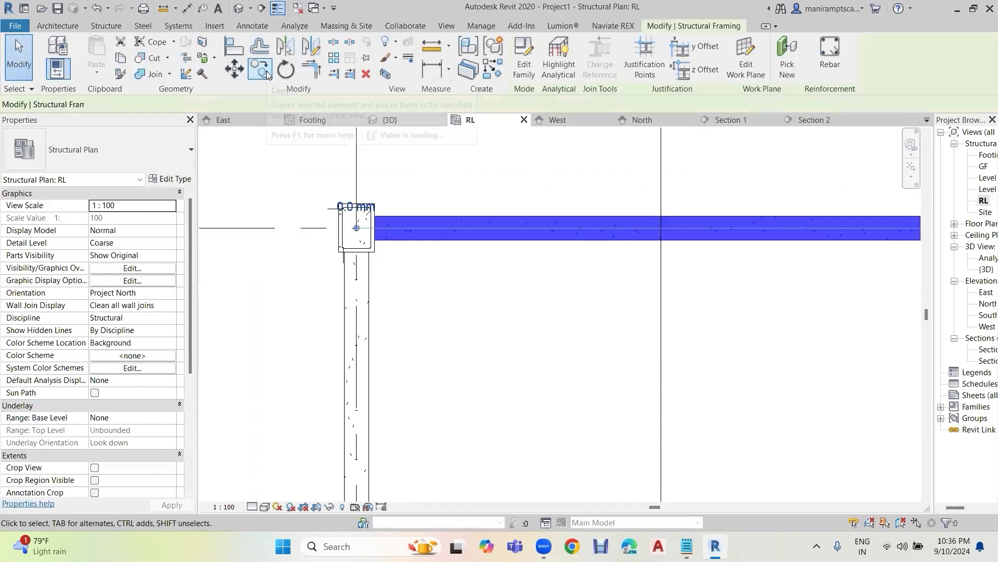
pyautogui.click(267, 71)
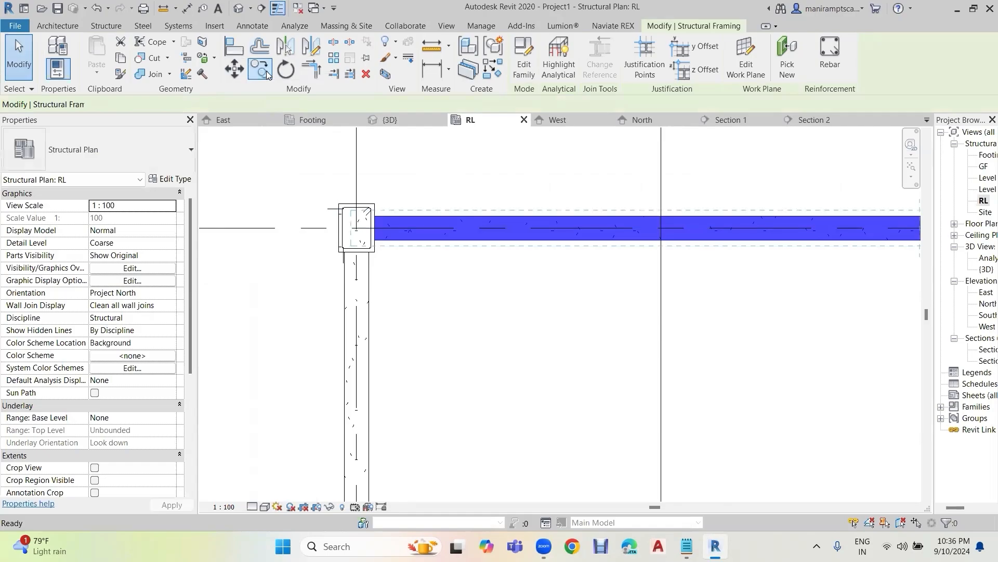
pyautogui.click(373, 230)
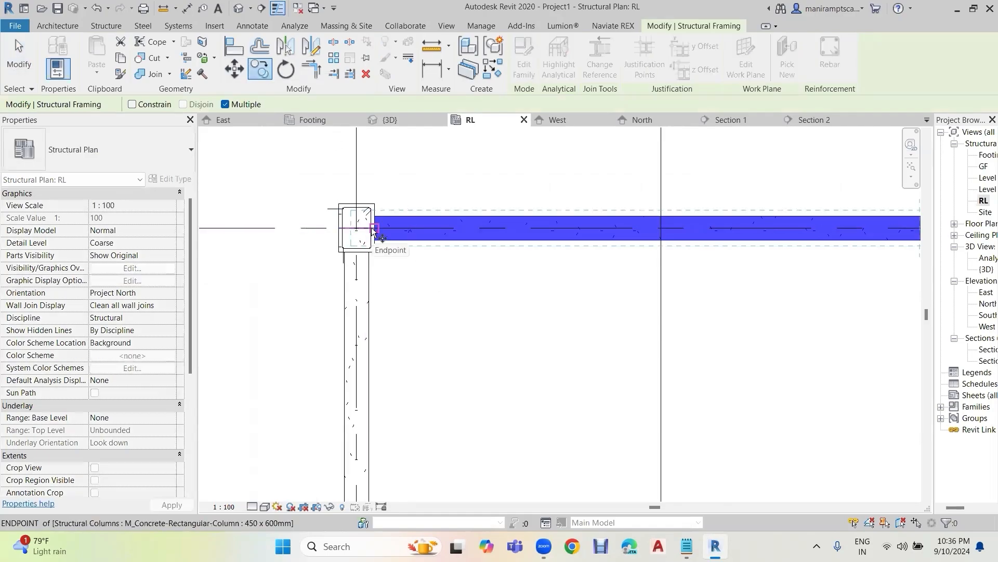
pyautogui.scroll(-3, 513, 256)
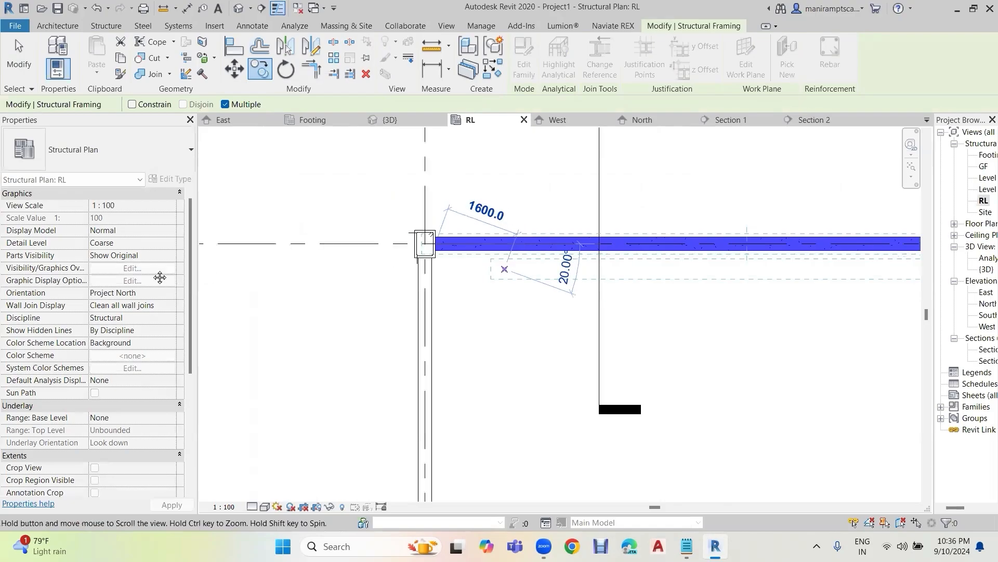
pyautogui.moveTo(554, 285); pyautogui.dragTo(182, 285, button='middle')
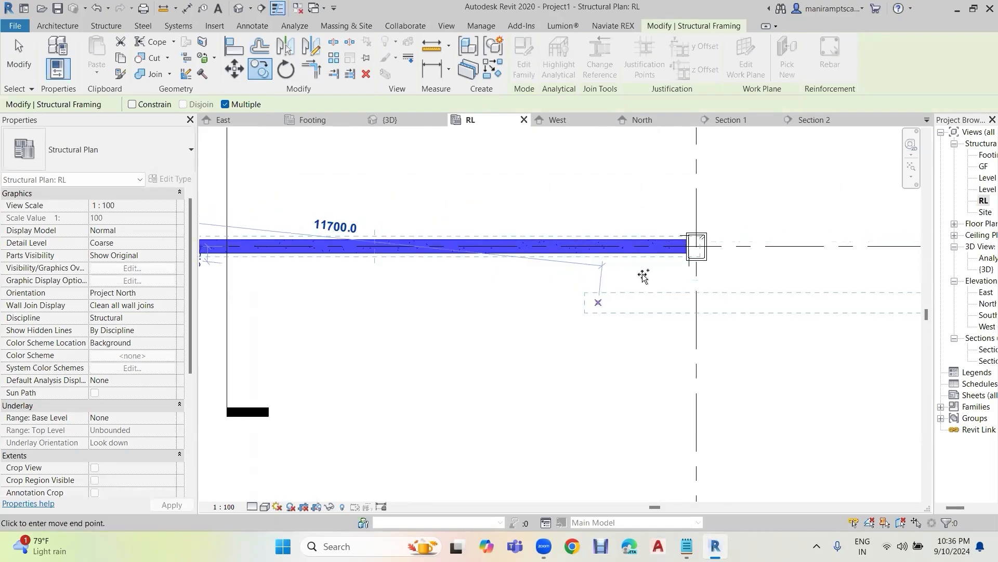
pyautogui.click(707, 246)
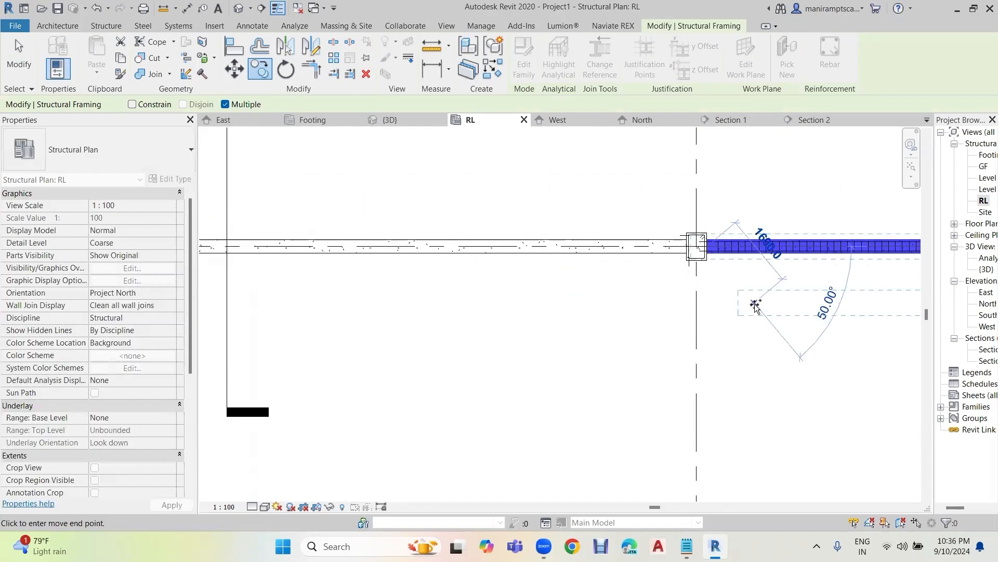
pyautogui.click(575, 316)
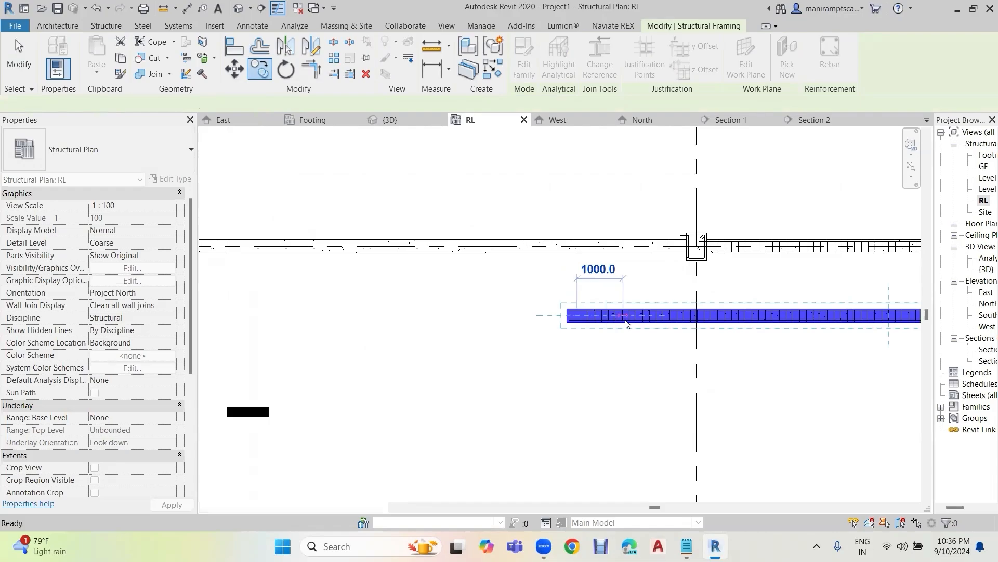
pyautogui.hotkey('ctrl', 'z')
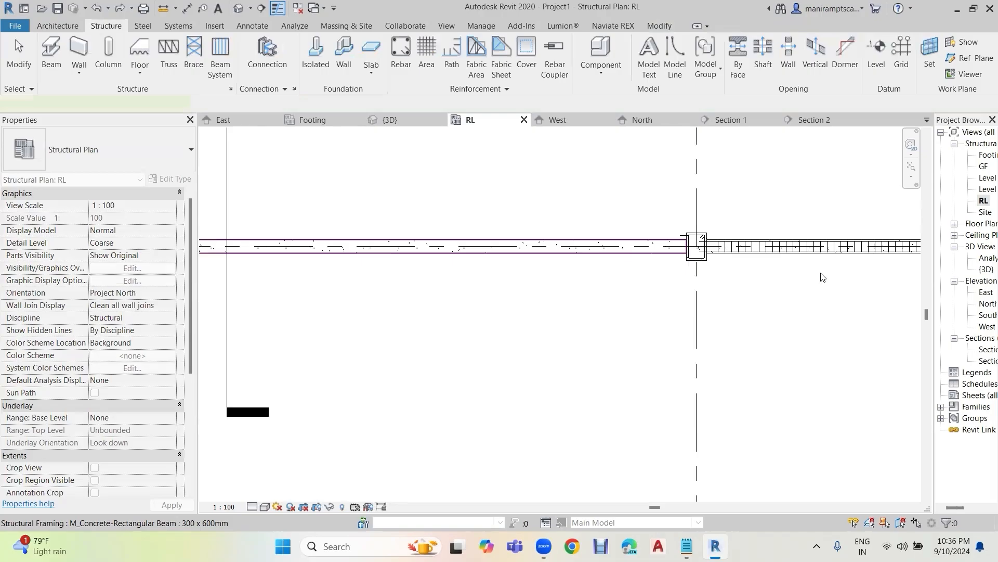
# Step: Copy both grid 1 beams onto grid 2, using the inner face midpoint of the grid 6 column as reference
pyautogui.click(797, 250)
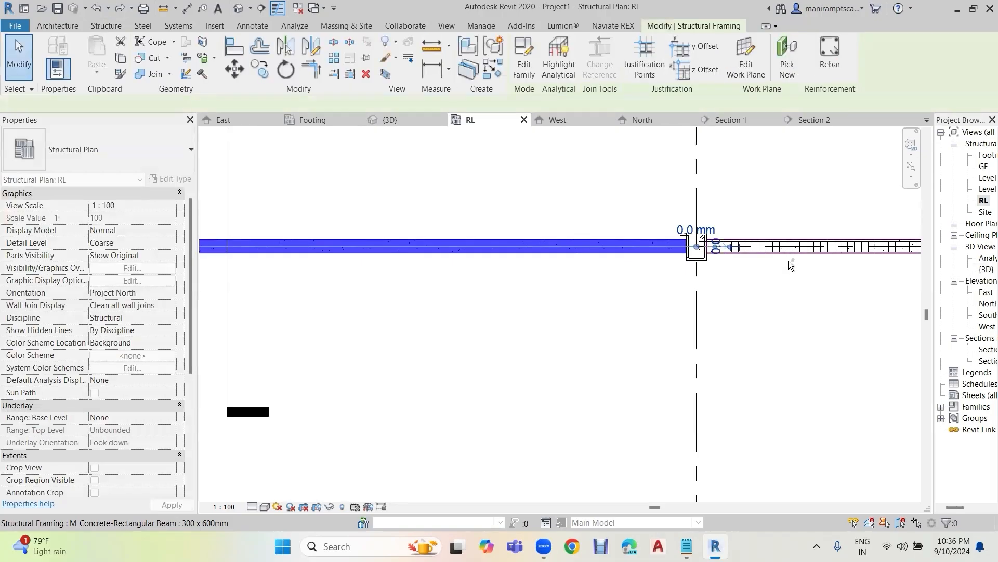
pyautogui.keyDown('ctrl'); pyautogui.click(790, 265); pyautogui.keyUp('ctrl')
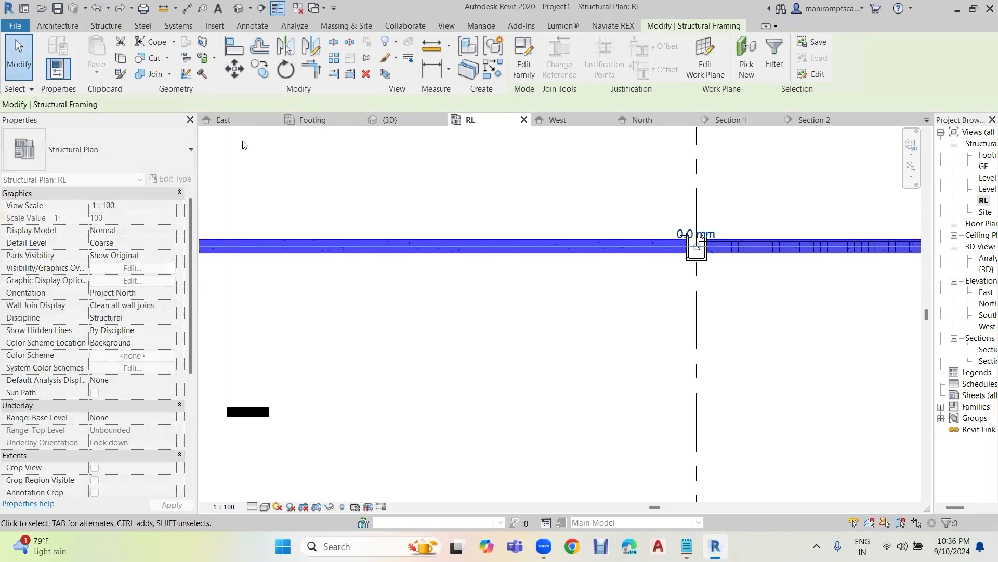
pyautogui.click(261, 70)
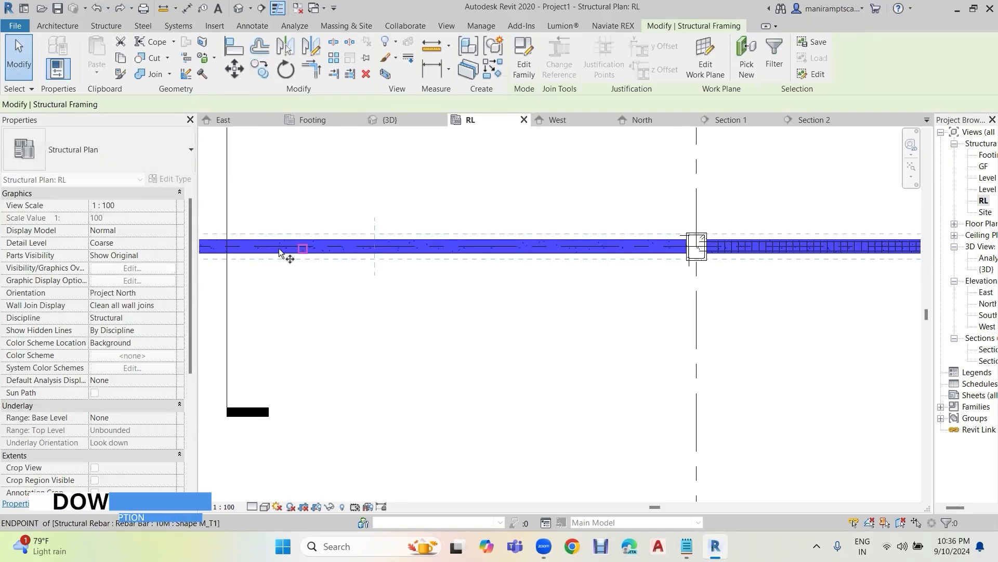
pyautogui.moveTo(283, 320); pyautogui.dragTo(563, 314, button='middle')
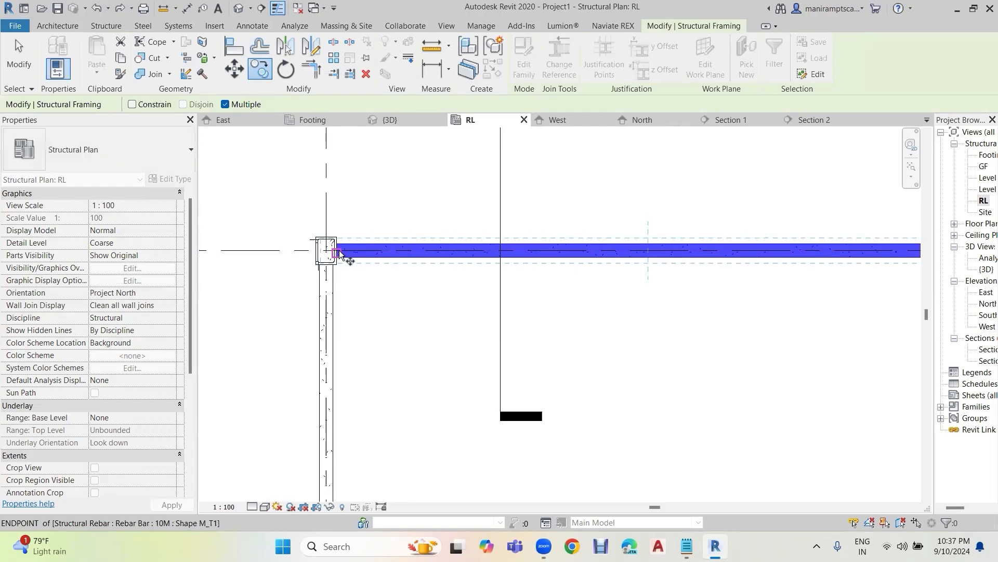
pyautogui.scroll(5, 338, 250)
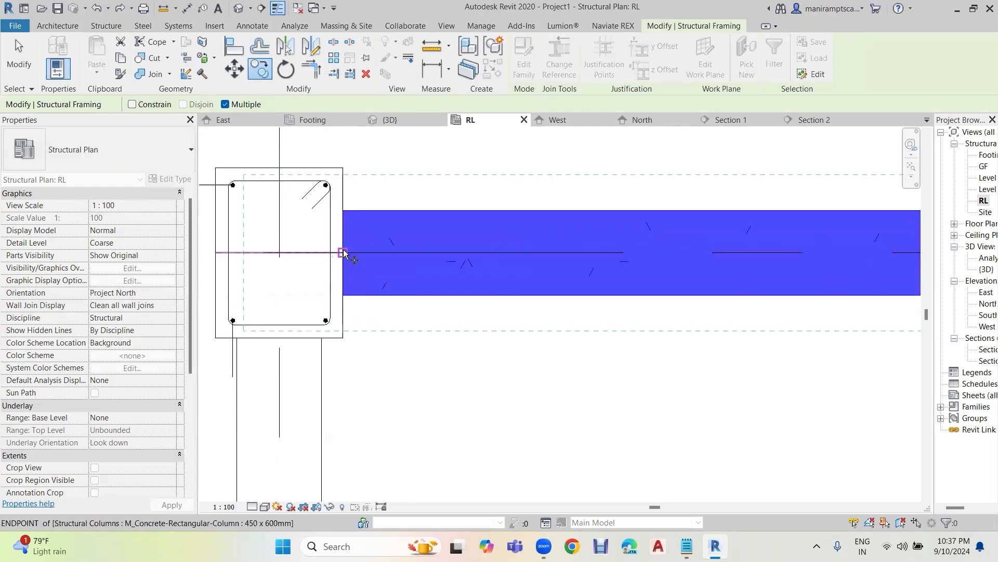
pyautogui.click(338, 253)
pyautogui.scroll(-4, 358, 322)
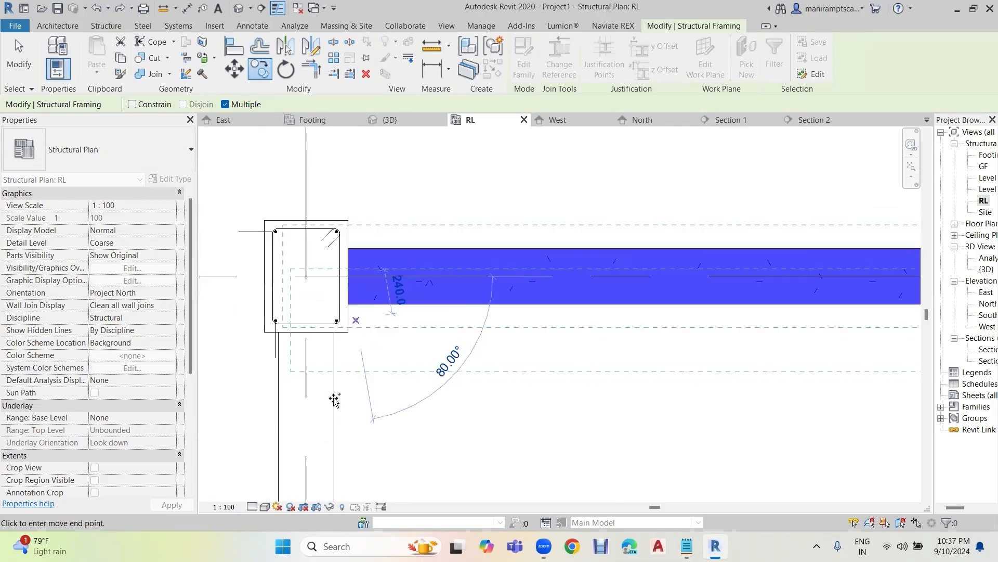
pyautogui.moveTo(341, 402); pyautogui.dragTo(345, 187, button='middle')
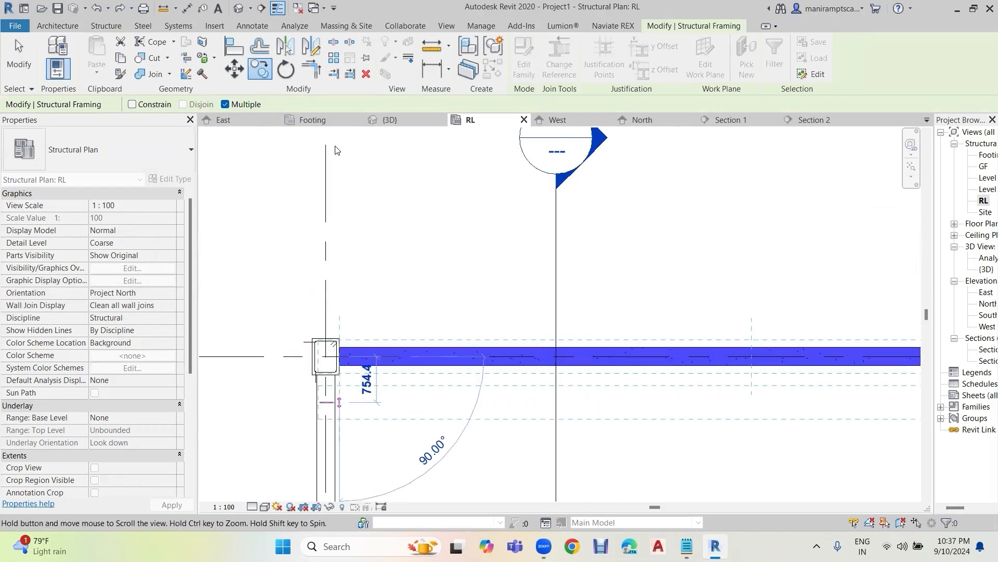
pyautogui.scroll(-3, 338, 365)
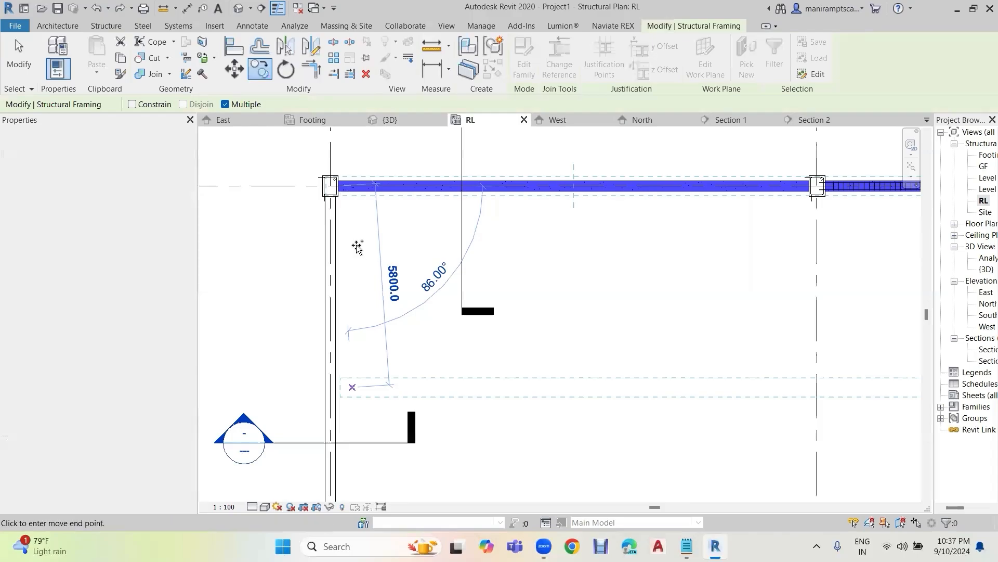
pyautogui.scroll(-3, 373, 294)
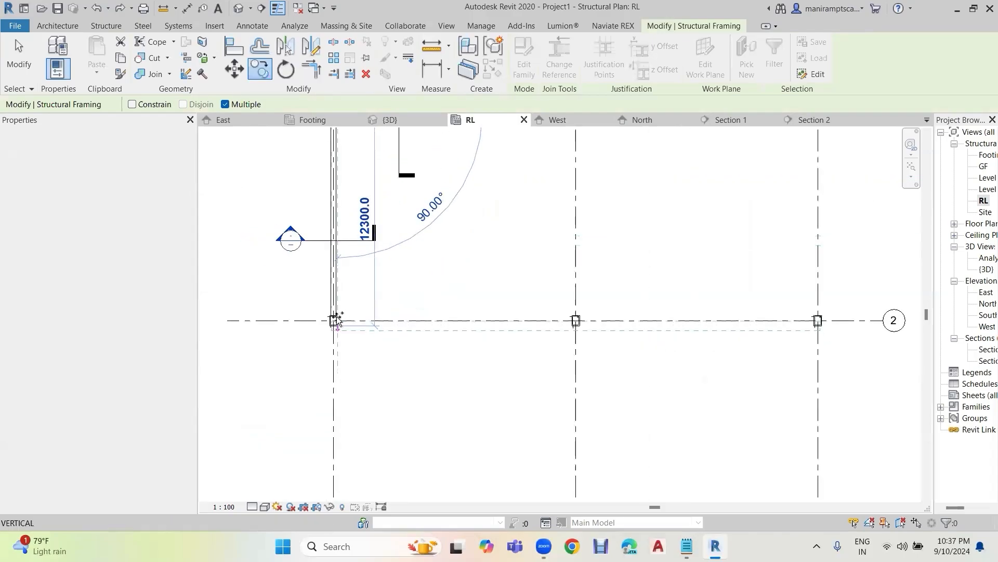
pyautogui.scroll(3, 338, 322)
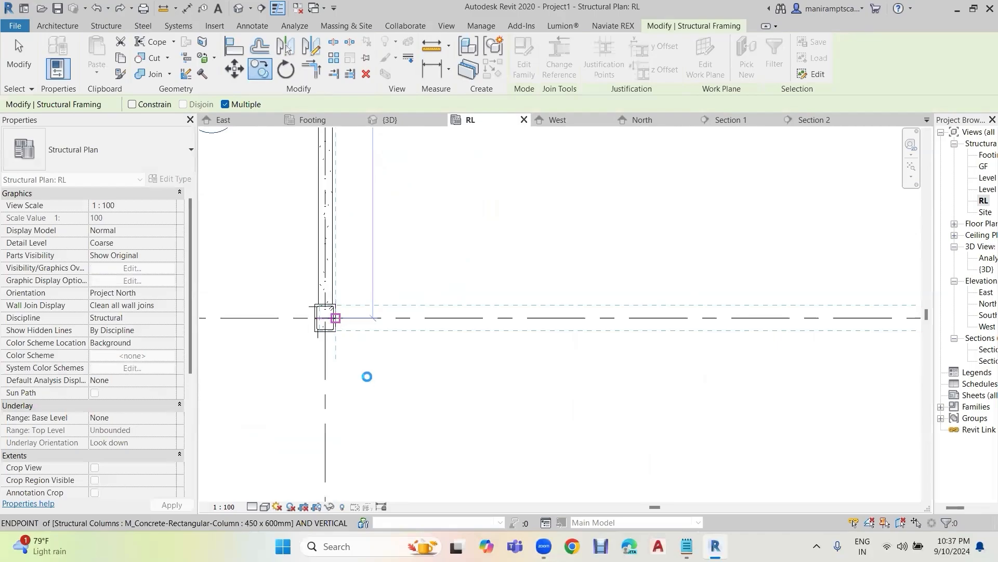
pyautogui.click(367, 377)
# Step: Place another copy of the two beams on grid 3 at the grid 6 column face and end the copying
pyautogui.scroll(-2, 367, 378)
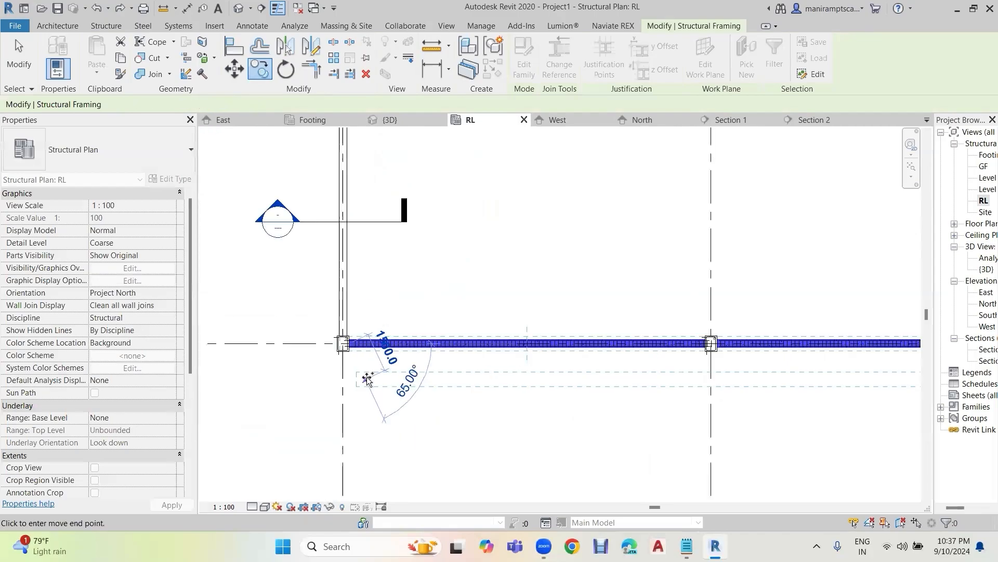
pyautogui.scroll(-1, 368, 379)
pyautogui.moveTo(374, 377); pyautogui.dragTo(384, 243, button='middle')
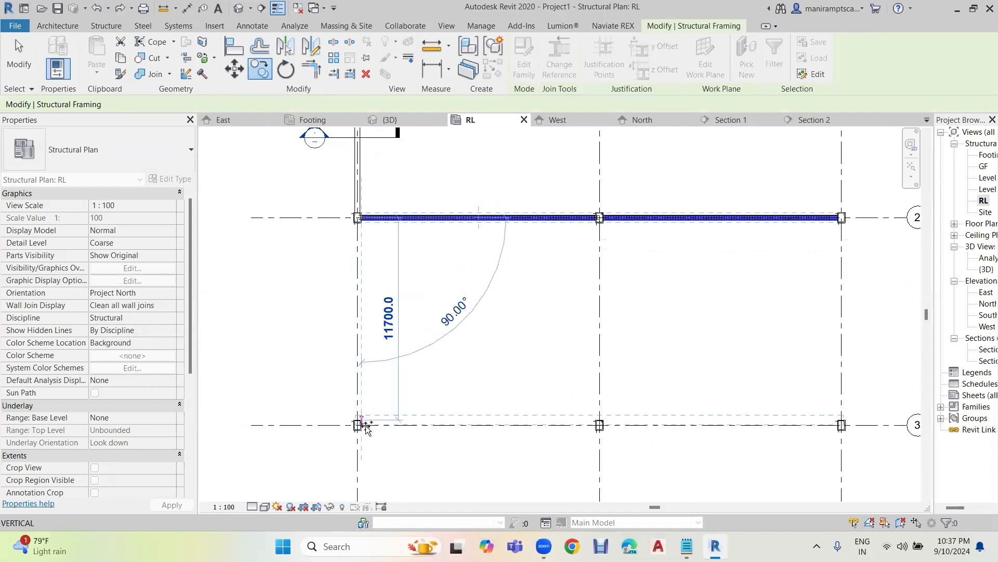
pyautogui.scroll(3, 366, 429)
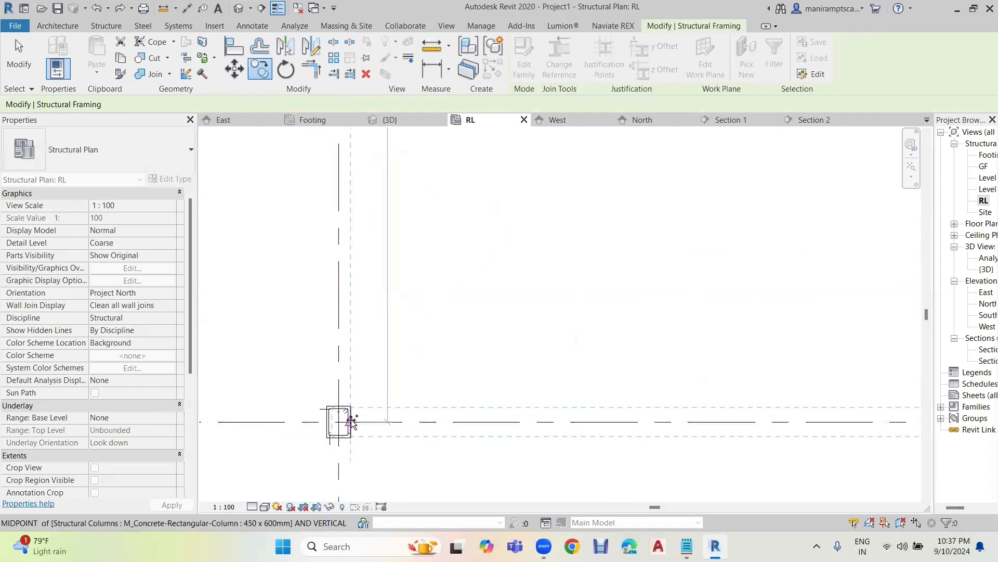
pyautogui.click(351, 422)
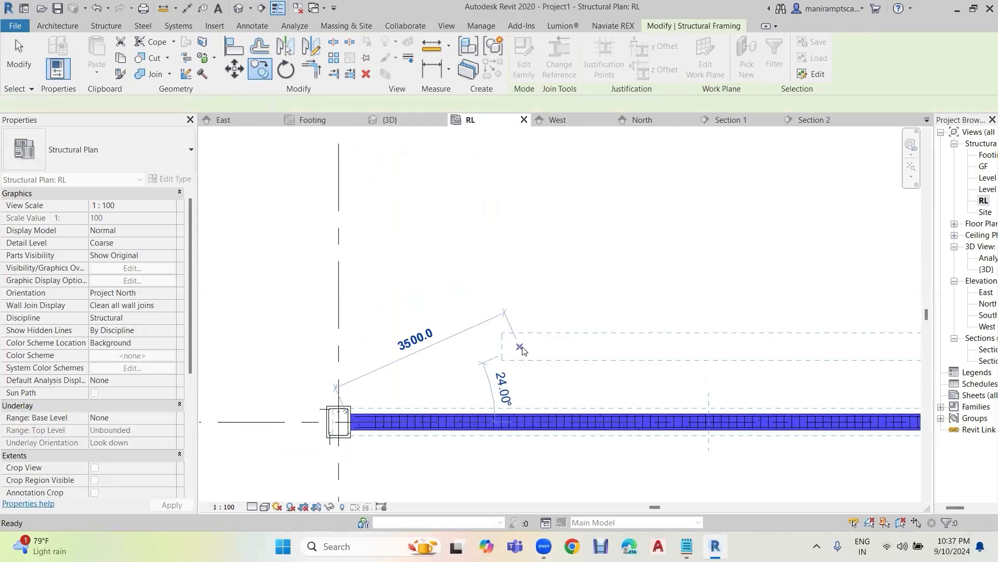
pyautogui.click(453, 272)
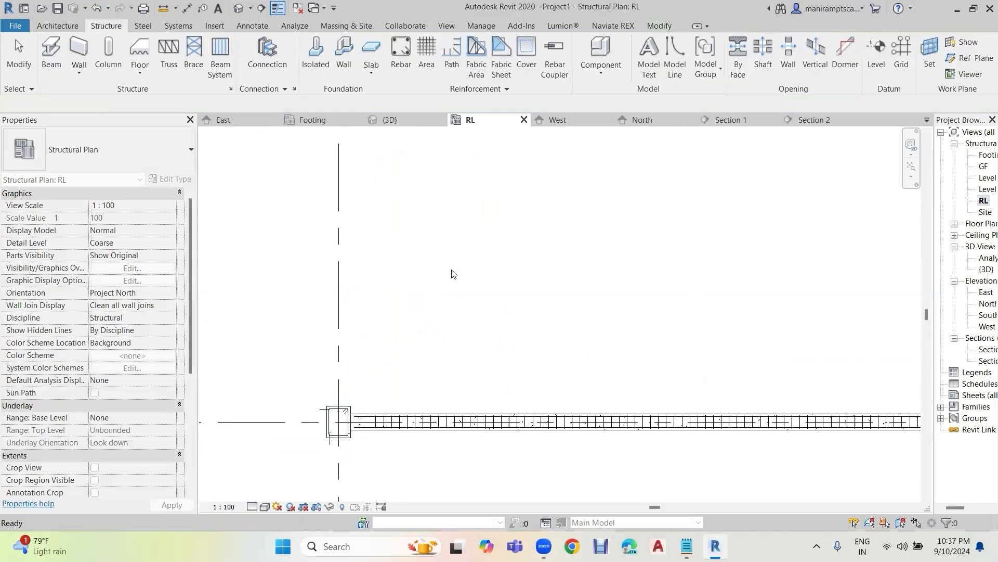
# Step: Copy the single 13M rebar bar of the grid 6 beam from the grid 1 column's inner face to the grid 2 column's outer face
pyautogui.scroll(-2, 468, 291)
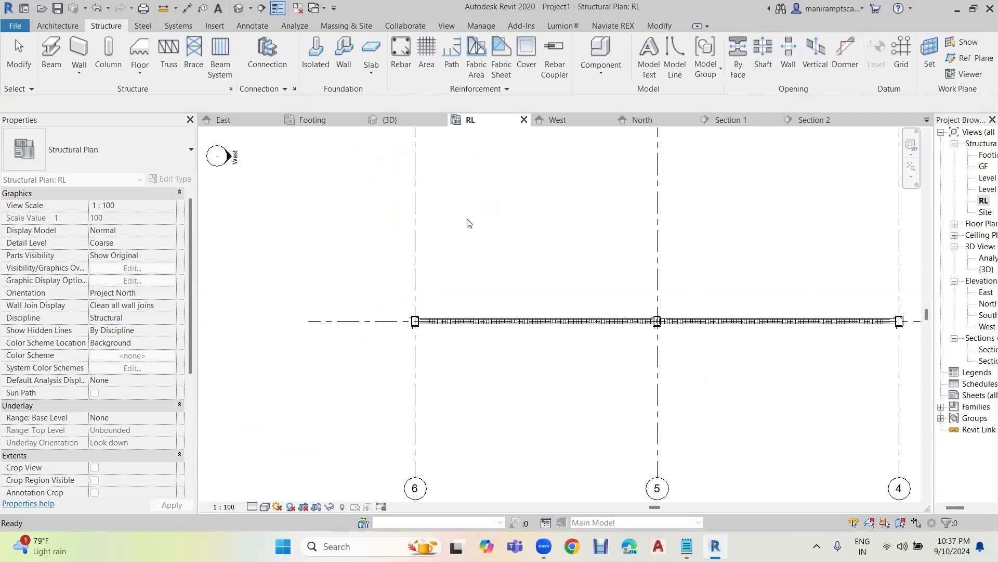
pyautogui.scroll(-1, 467, 223)
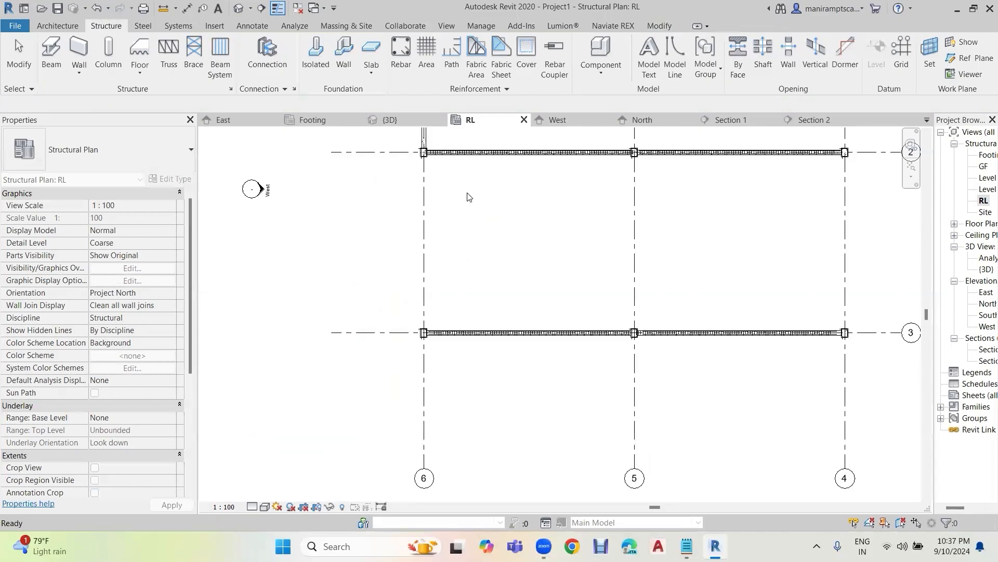
pyautogui.scroll(-2, 468, 193)
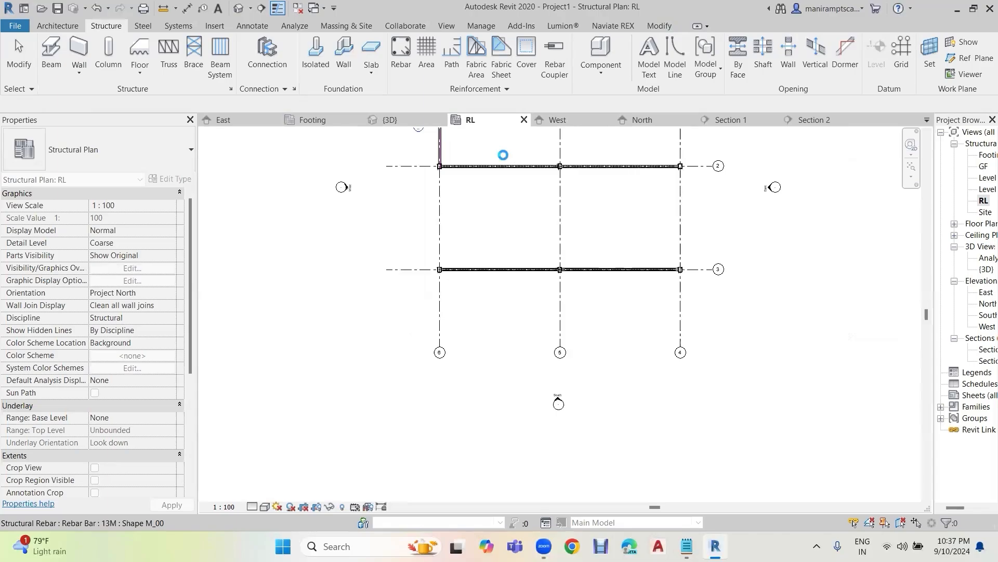
pyautogui.click(507, 159)
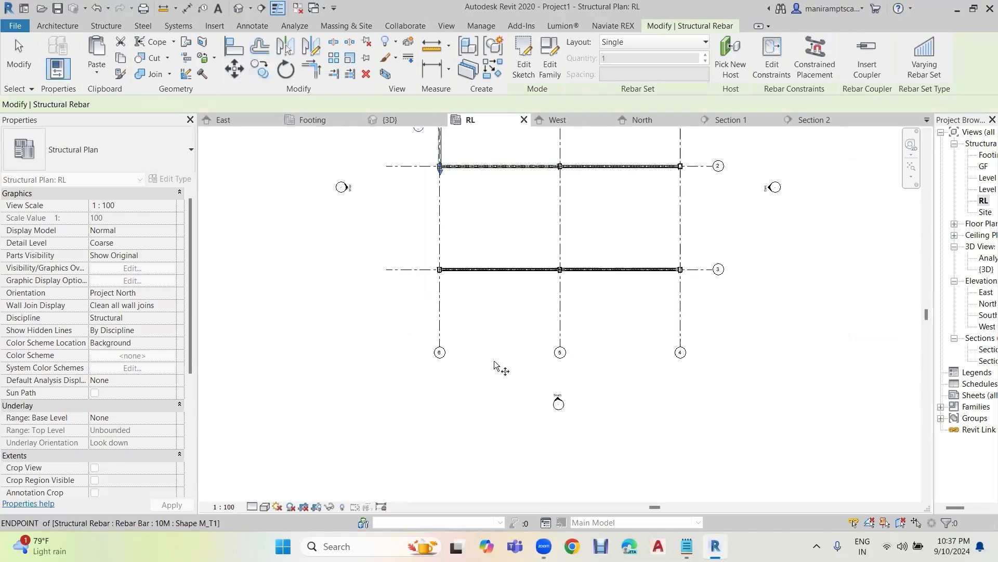
pyautogui.scroll(3, 430, 267)
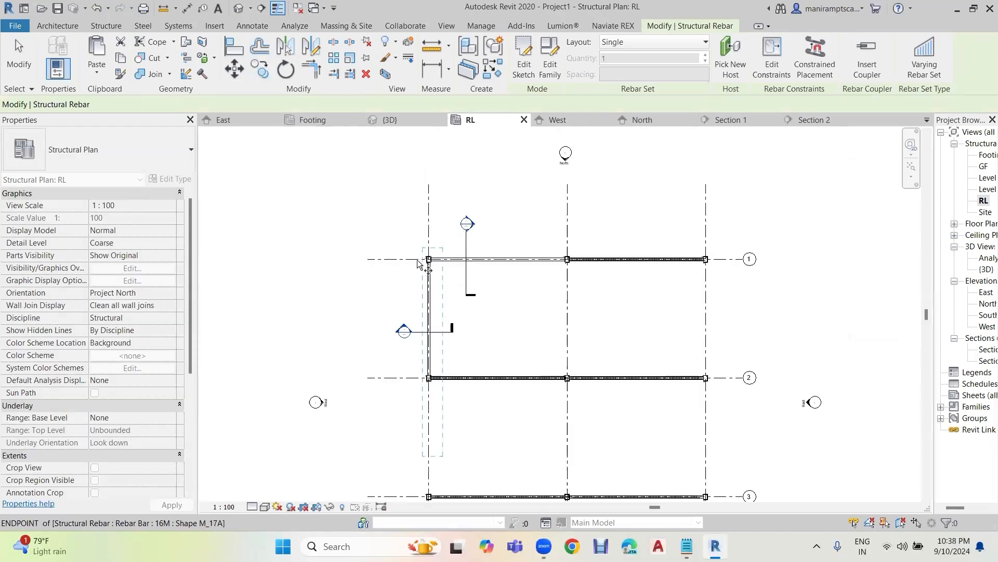
pyautogui.scroll(6, 431, 268)
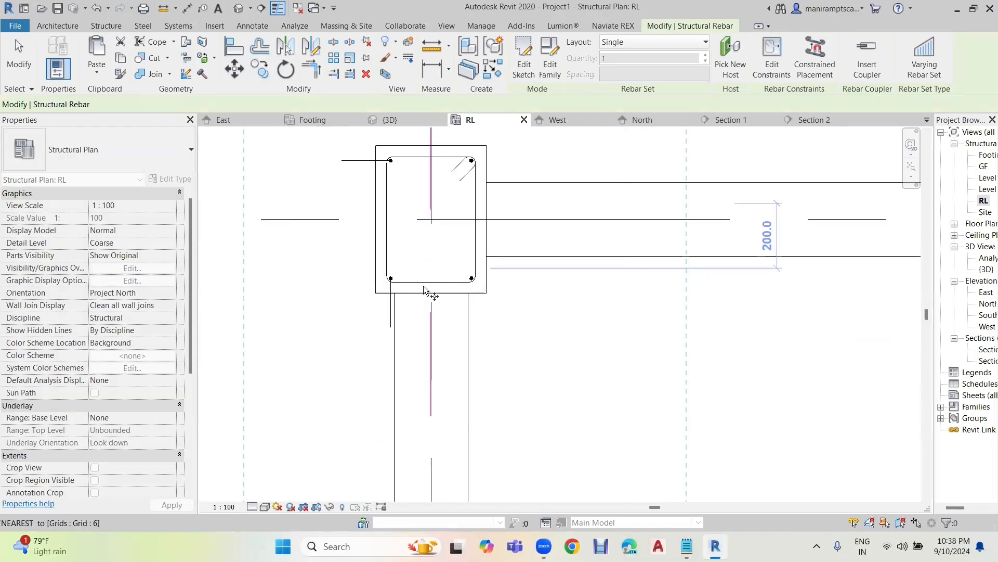
pyautogui.click(430, 300)
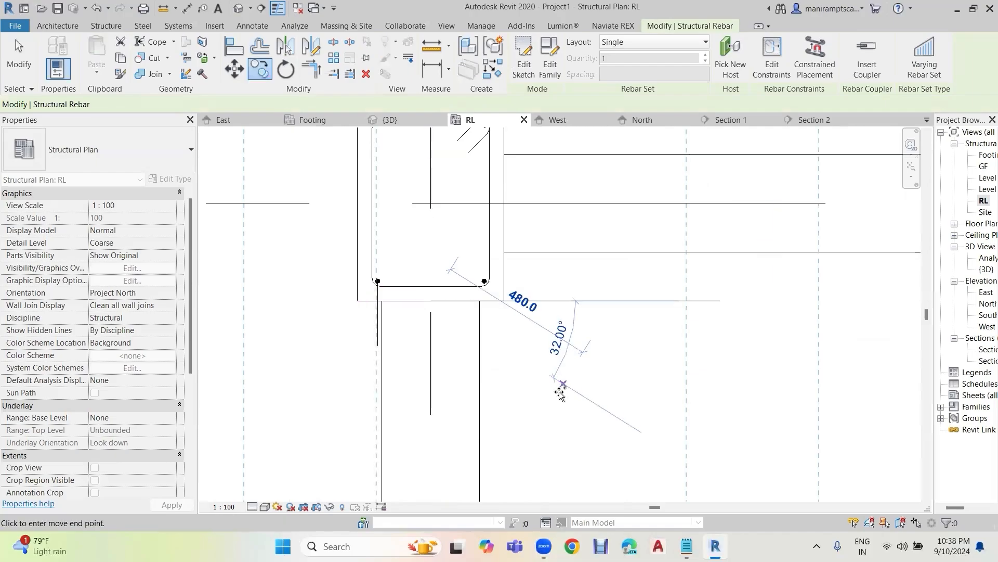
pyautogui.scroll(-3, 561, 391)
pyautogui.scroll(-5, 546, 439)
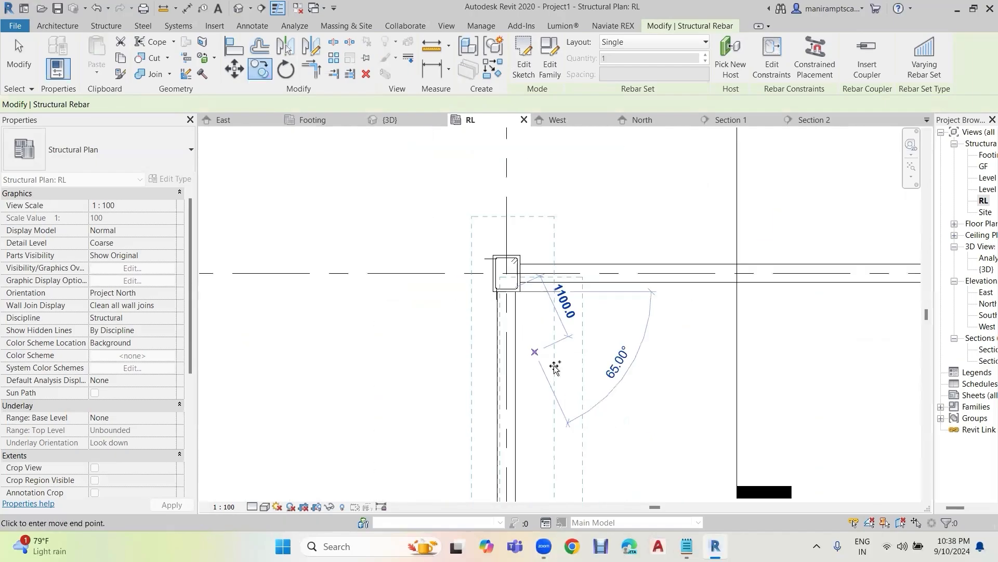
pyautogui.scroll(-2, 554, 366)
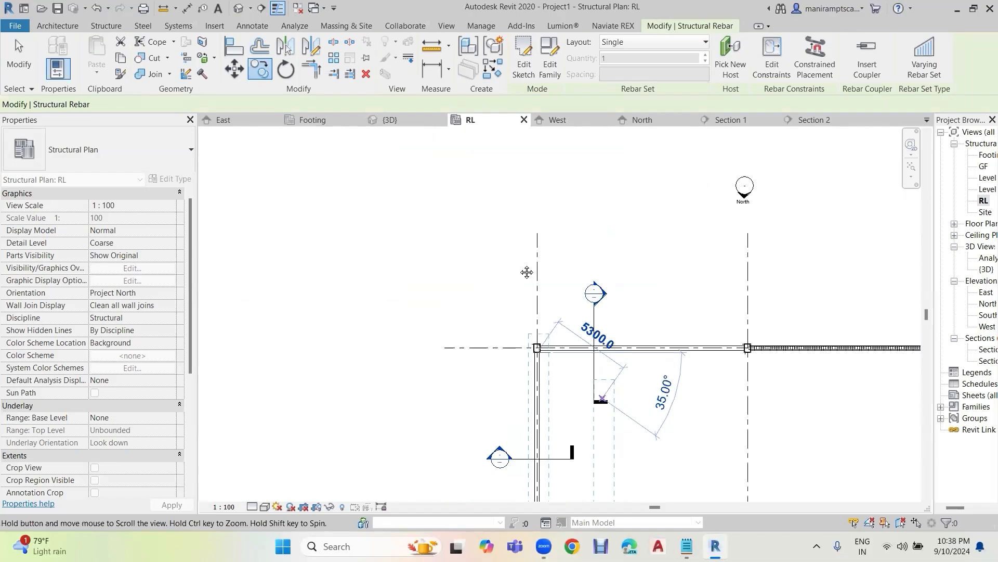
pyautogui.moveTo(527, 272); pyautogui.dragTo(415, 76, button='middle')
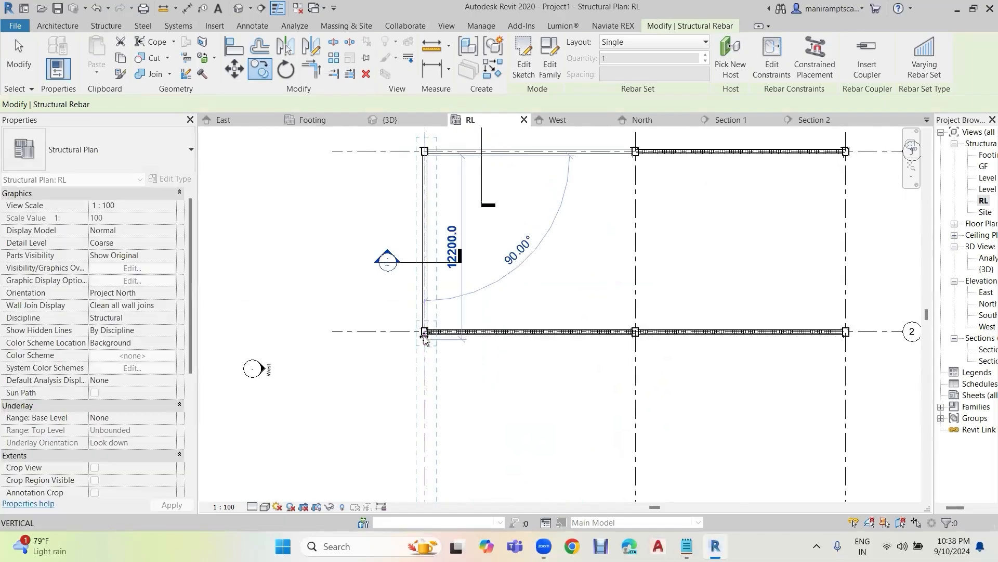
pyautogui.click(425, 339)
pyautogui.scroll(3, 425, 338)
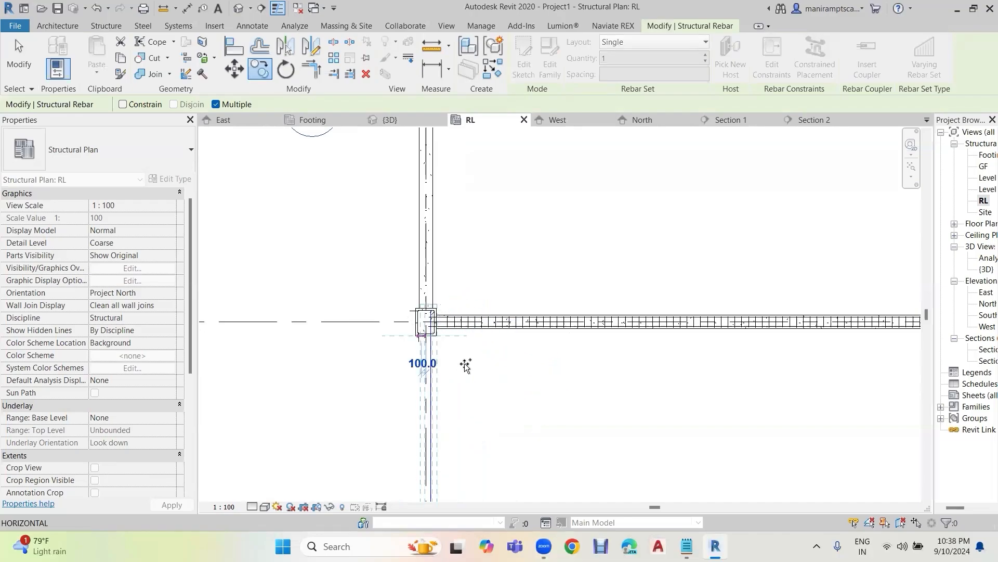
pyautogui.scroll(5, 469, 365)
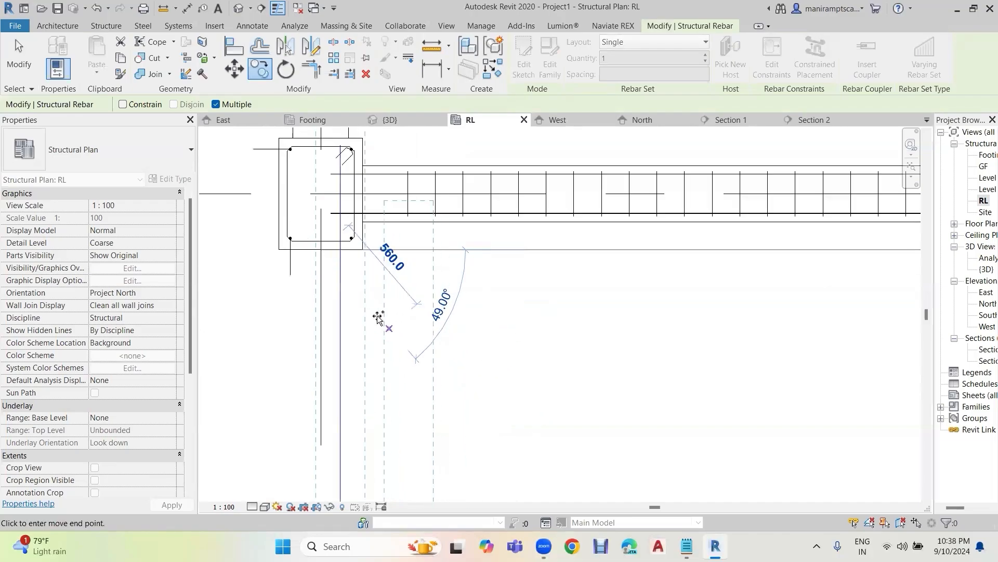
pyautogui.click(340, 269)
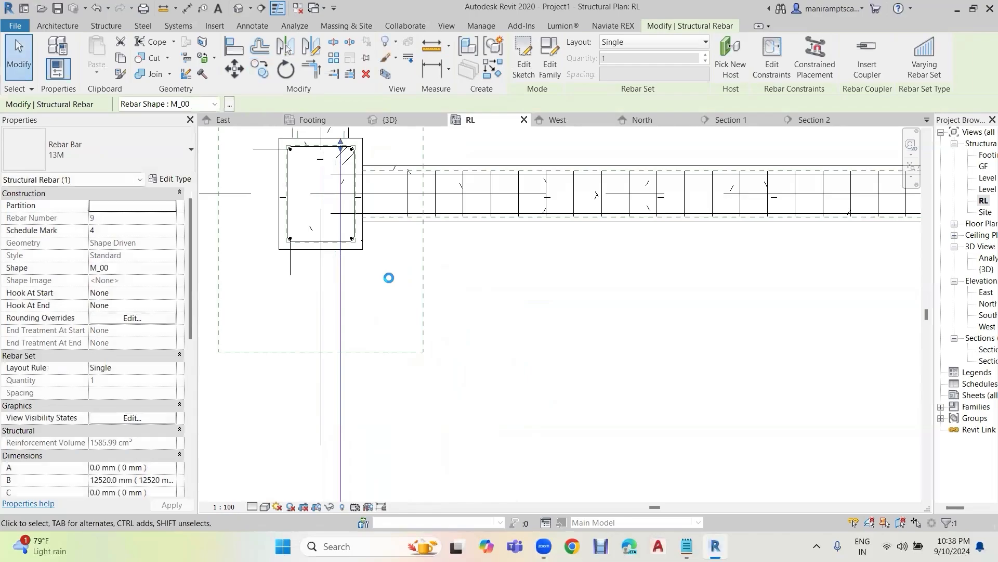
pyautogui.scroll(-2, 520, 336)
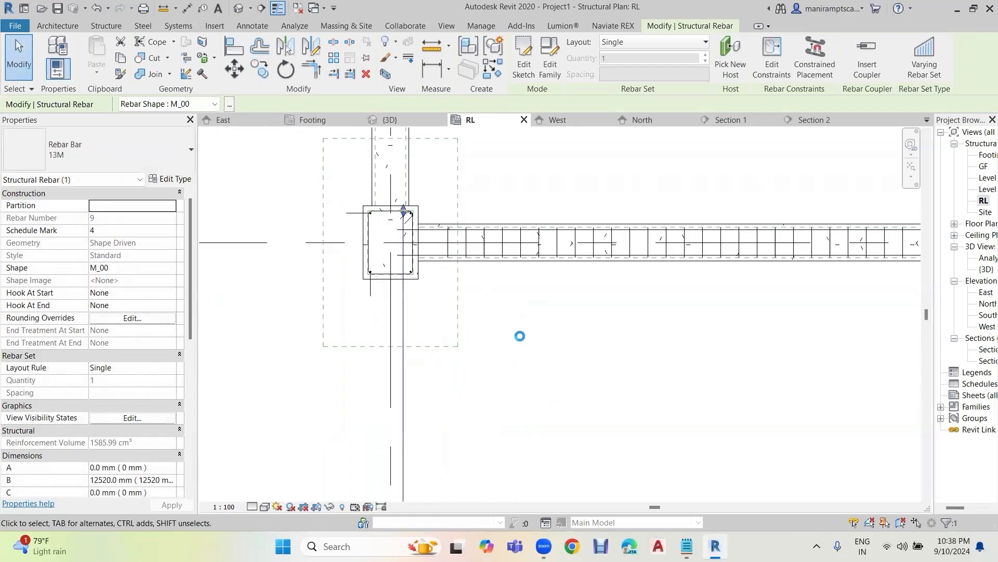
pyautogui.scroll(-2, 519, 336)
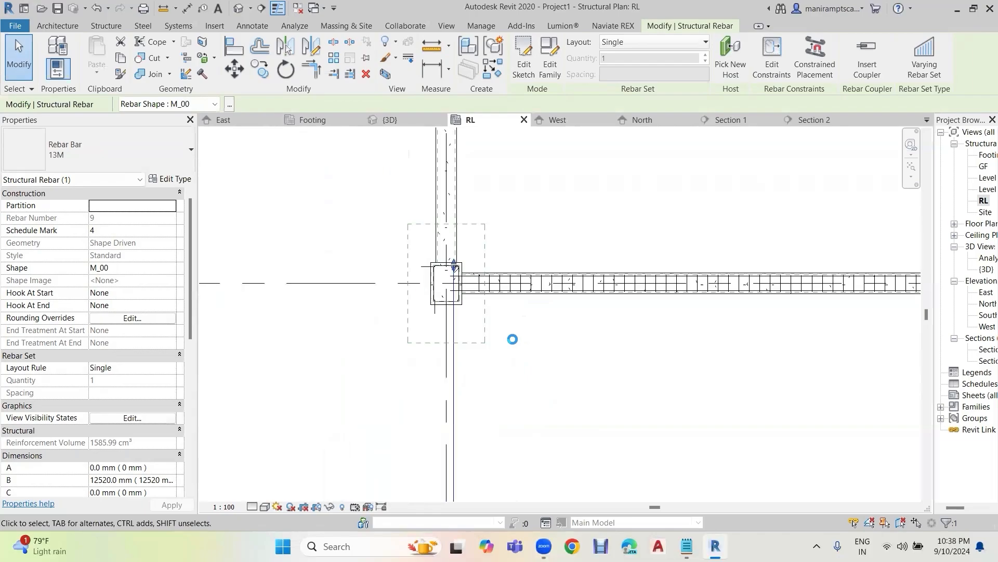
pyautogui.moveTo(444, 378); pyautogui.dragTo(424, 402, button='middle')
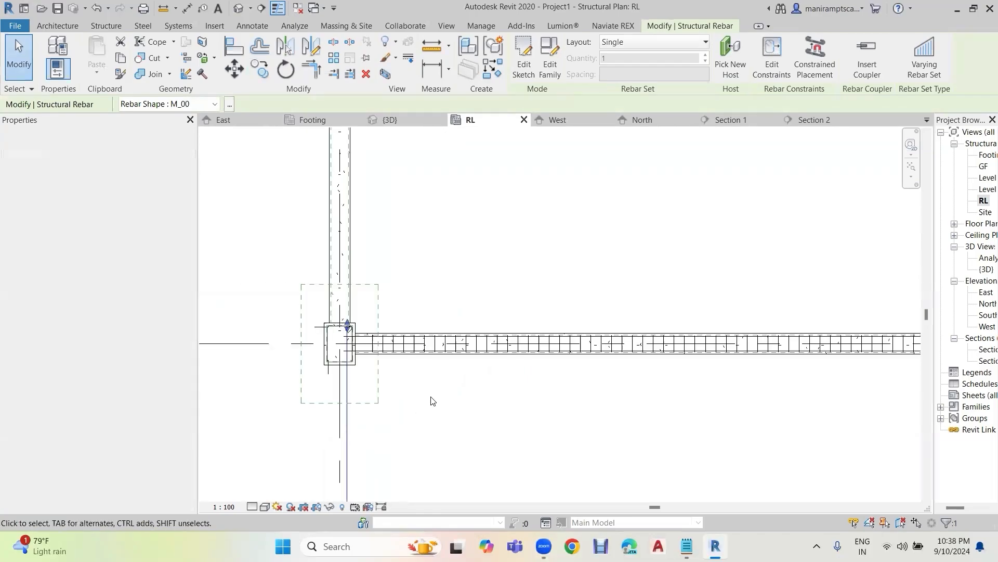
pyautogui.click(435, 401)
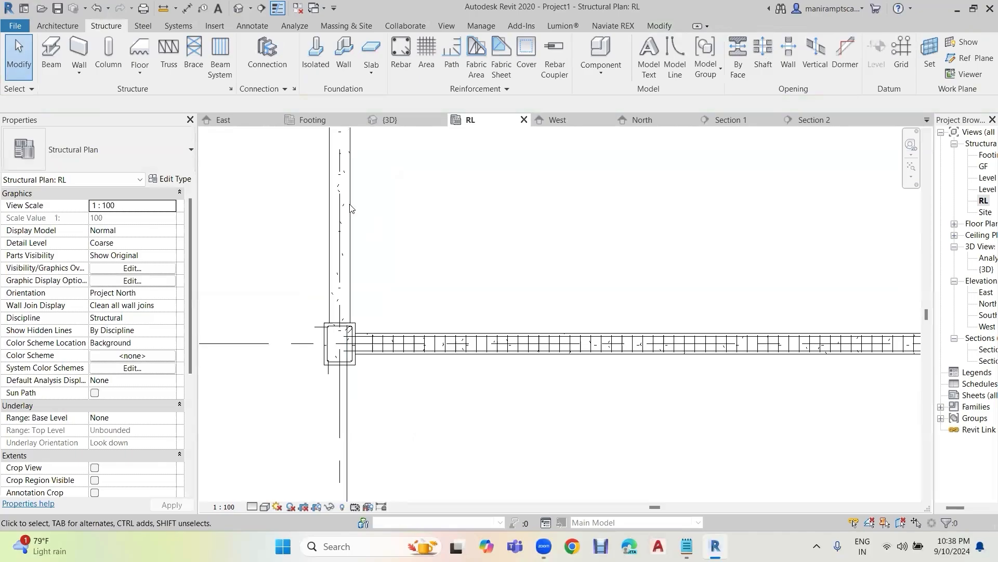
pyautogui.scroll(-2, 351, 250)
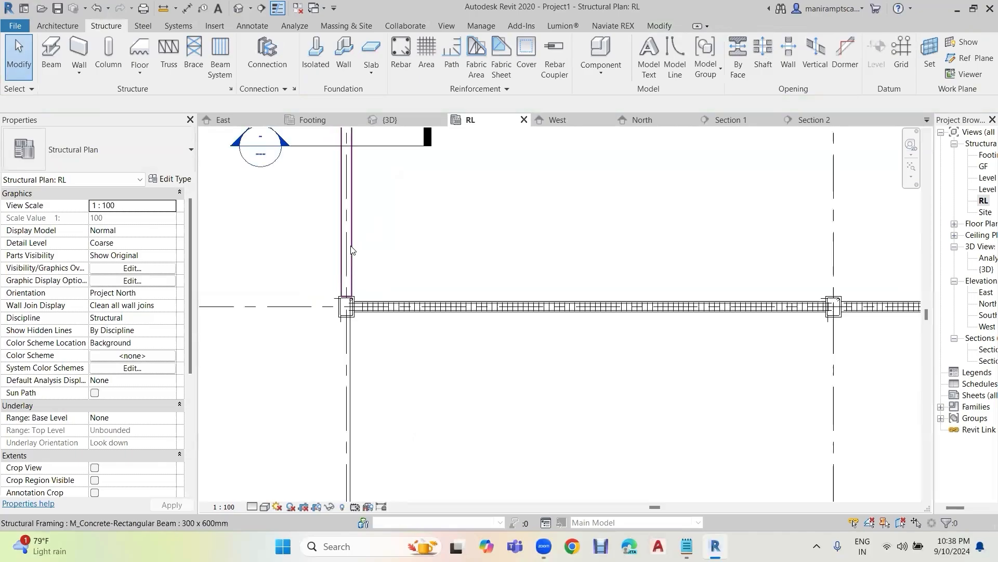
pyautogui.click(375, 244)
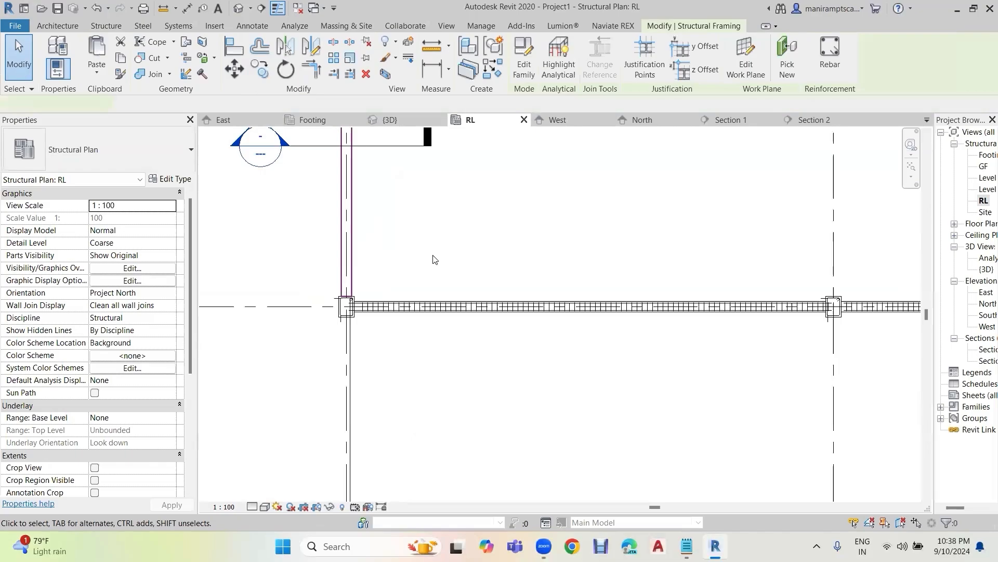
pyautogui.moveTo(436, 325); pyautogui.dragTo(435, 432, button='middle')
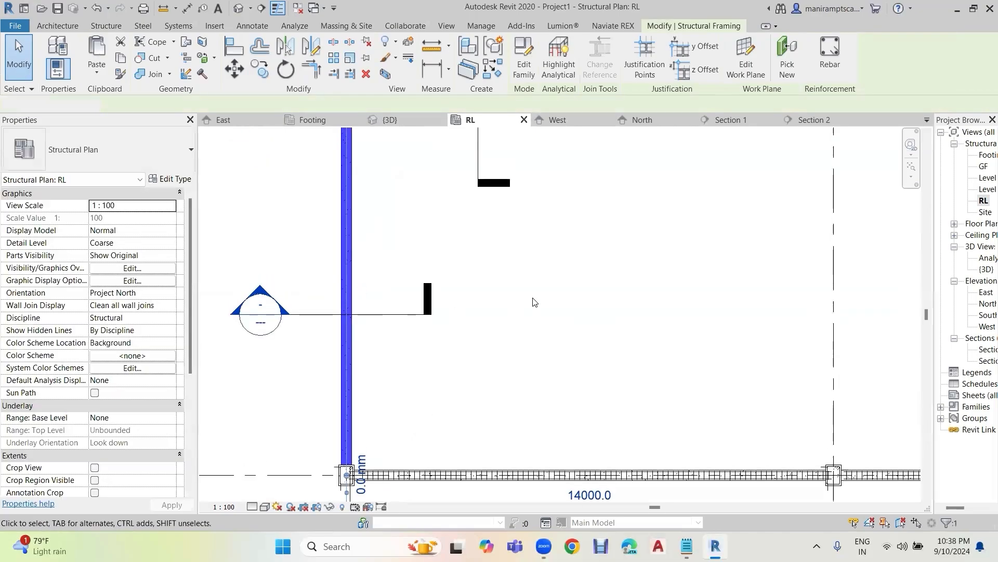
pyautogui.click(533, 302)
pyautogui.scroll(-2, 483, 299)
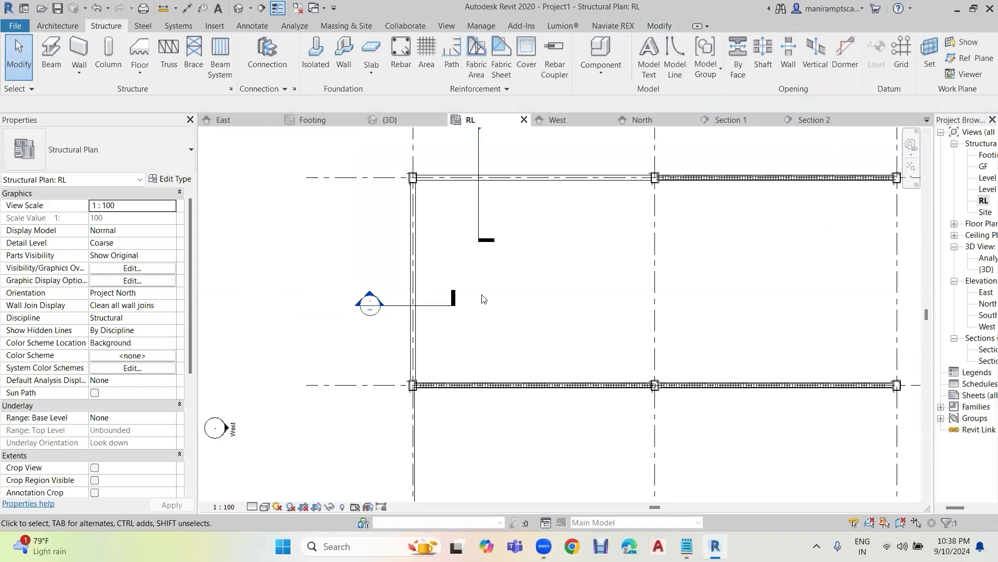
# Step: Select the grid 6 beam between grids 1 and 2 together with its rebar, filtering out the Grids category
pyautogui.moveTo(454, 228); pyautogui.dragTo(367, 264)
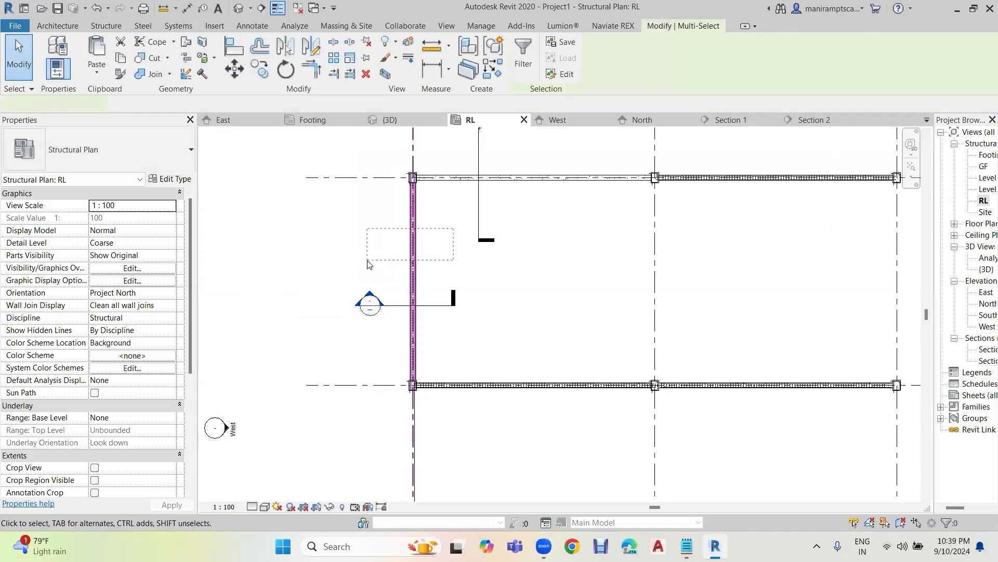
pyautogui.click(529, 62)
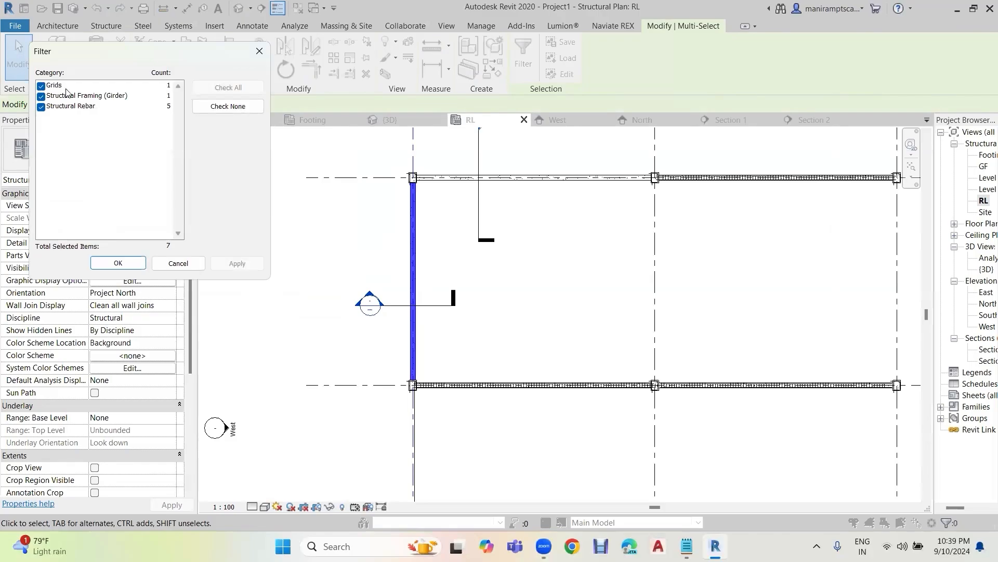
pyautogui.click(41, 86)
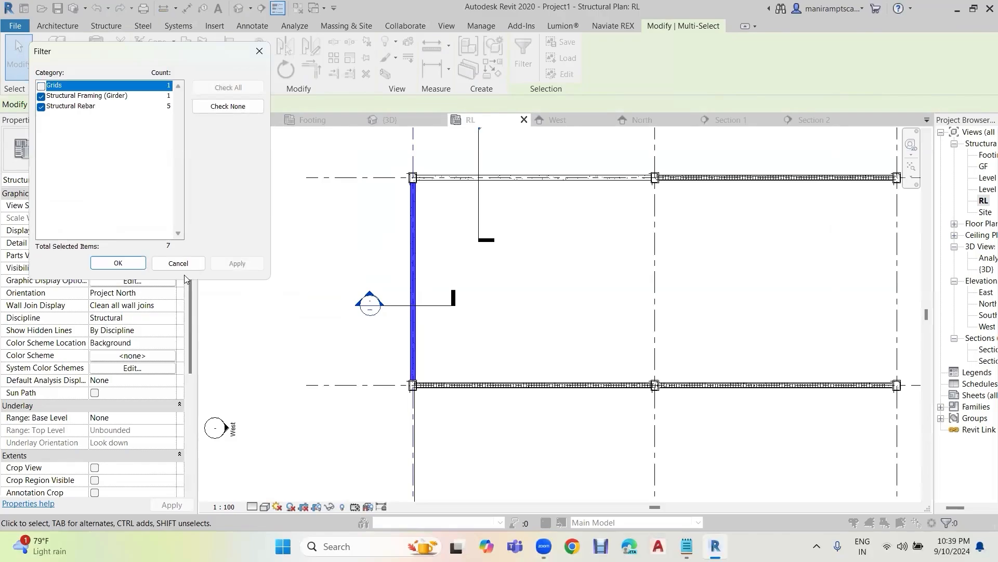
pyautogui.click(140, 263)
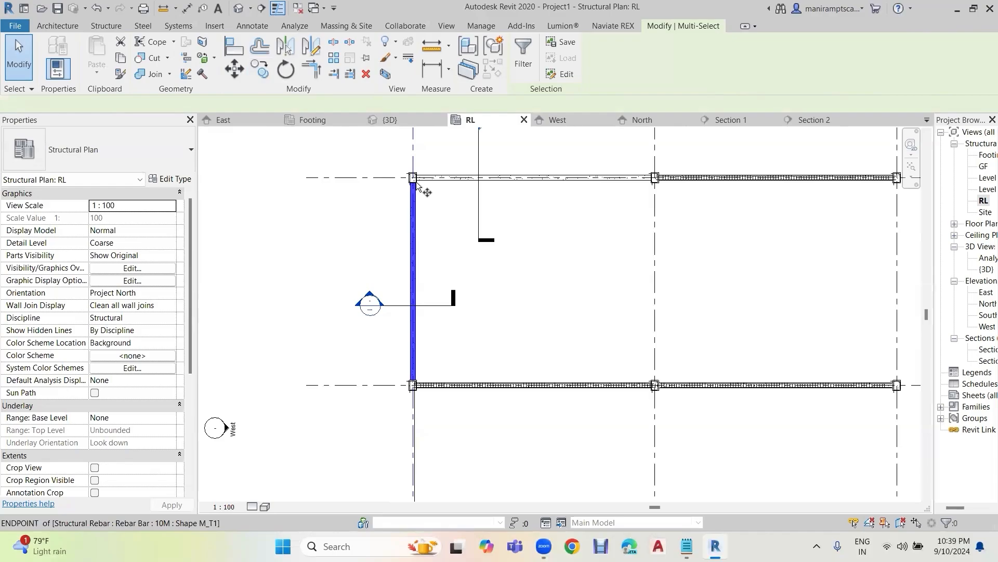
# Step: Copy the beam and its rebar along grid 6 into the bay between grids 2 and 3, from column face midpoint to matching face midpoint
pyautogui.press('m')
pyautogui.press('v')
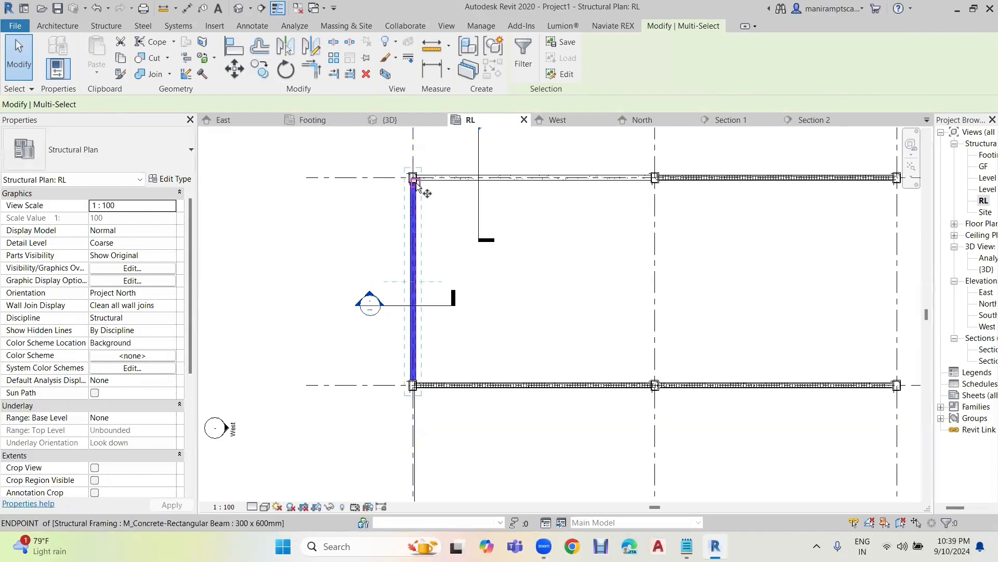
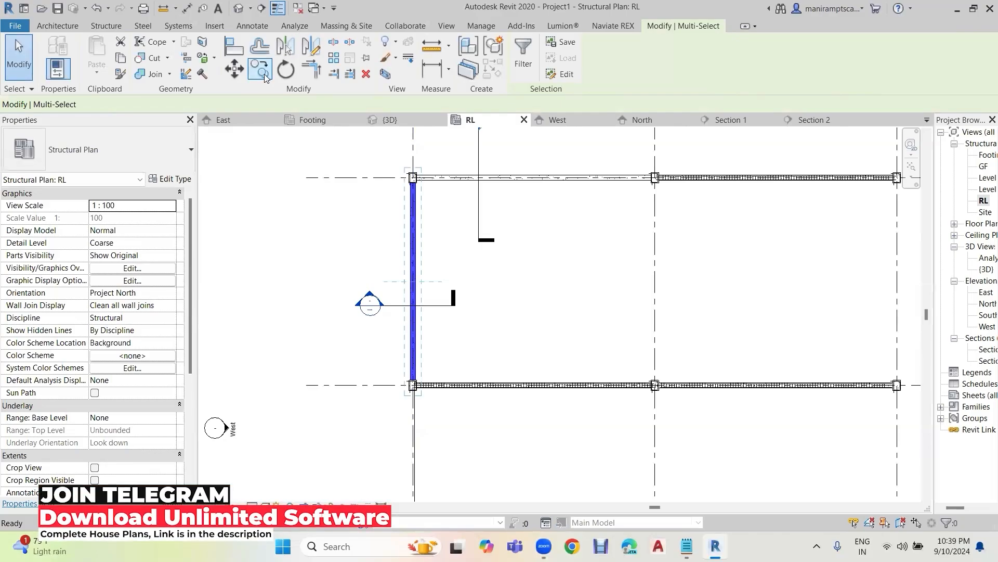
pyautogui.click(264, 74)
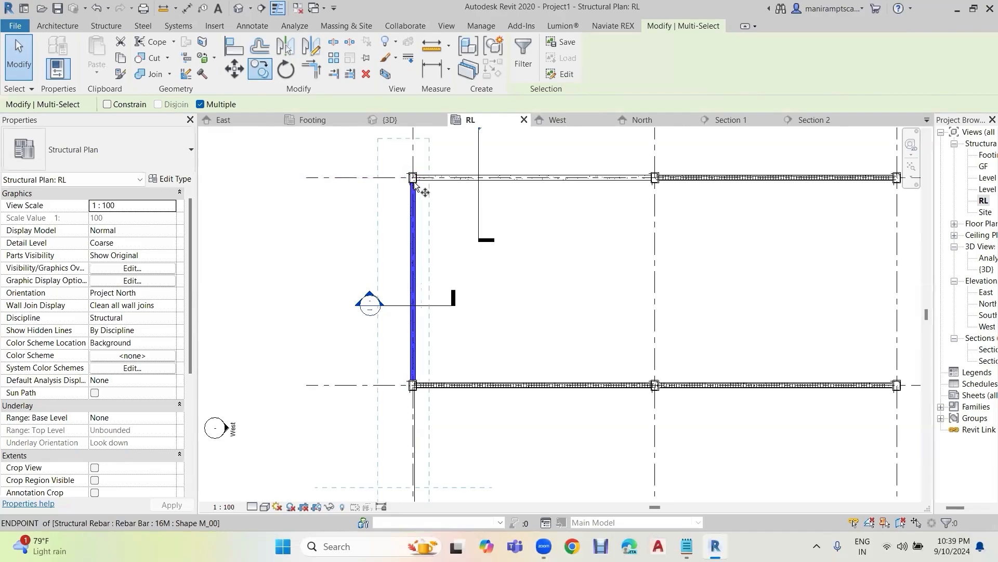
pyautogui.scroll(2, 414, 187)
pyautogui.scroll(2, 411, 195)
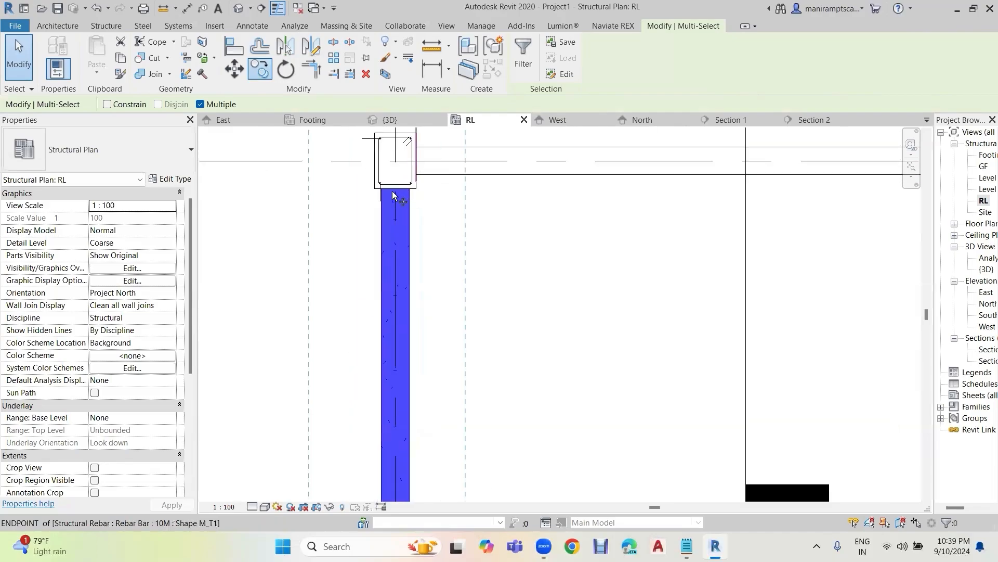
pyautogui.scroll(2, 399, 196)
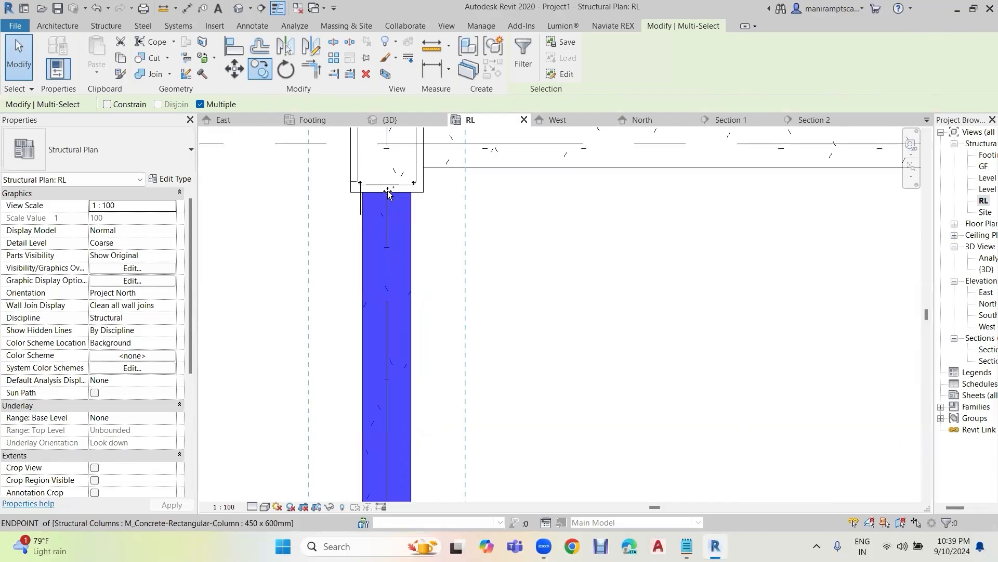
pyautogui.click(387, 193)
pyautogui.scroll(-2, 450, 294)
pyautogui.scroll(-3, 450, 295)
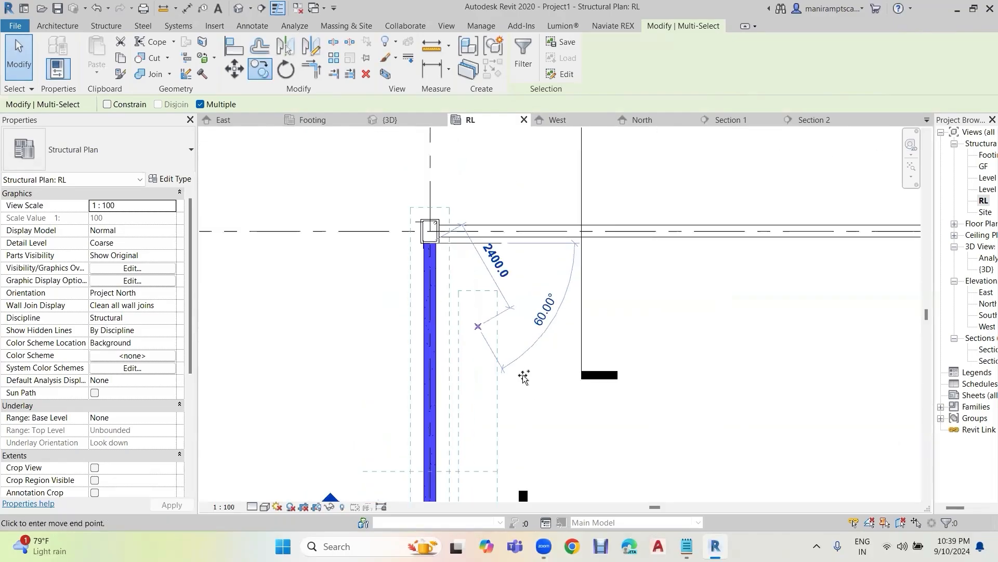
pyautogui.moveTo(489, 229); pyautogui.dragTo(485, 189, button='middle')
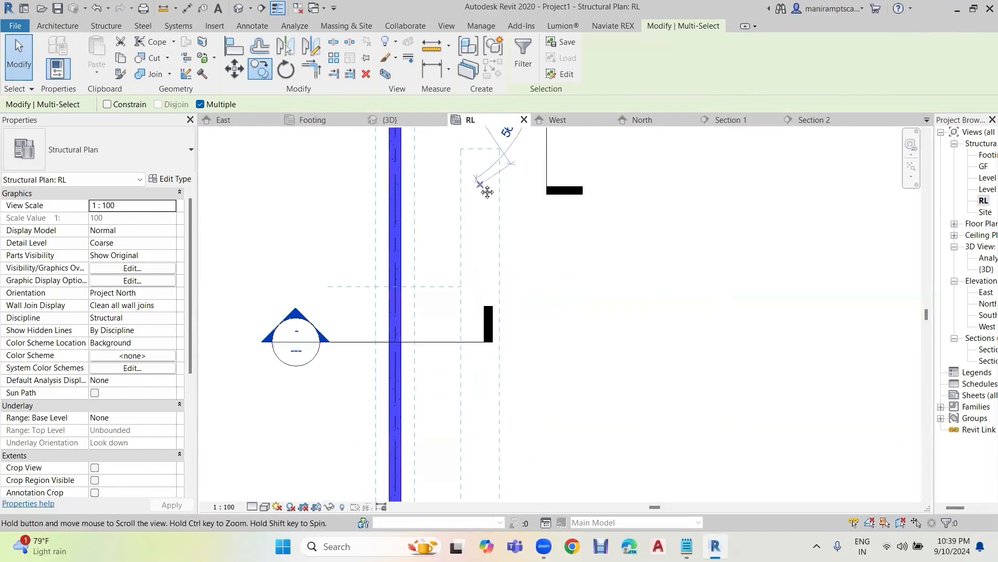
pyautogui.scroll(-3, 474, 260)
pyautogui.scroll(-5, 465, 385)
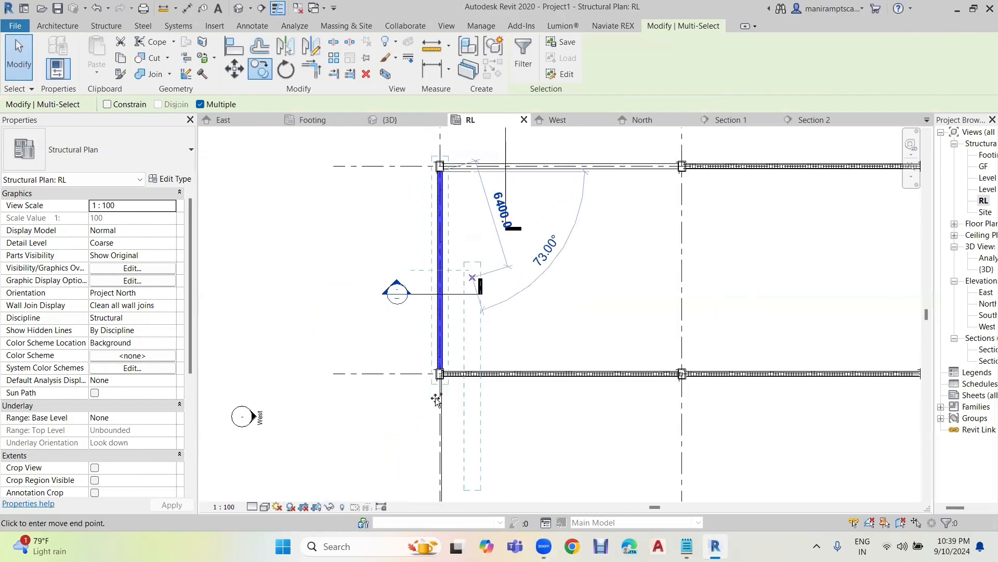
pyautogui.scroll(3, 457, 413)
pyautogui.scroll(5, 450, 333)
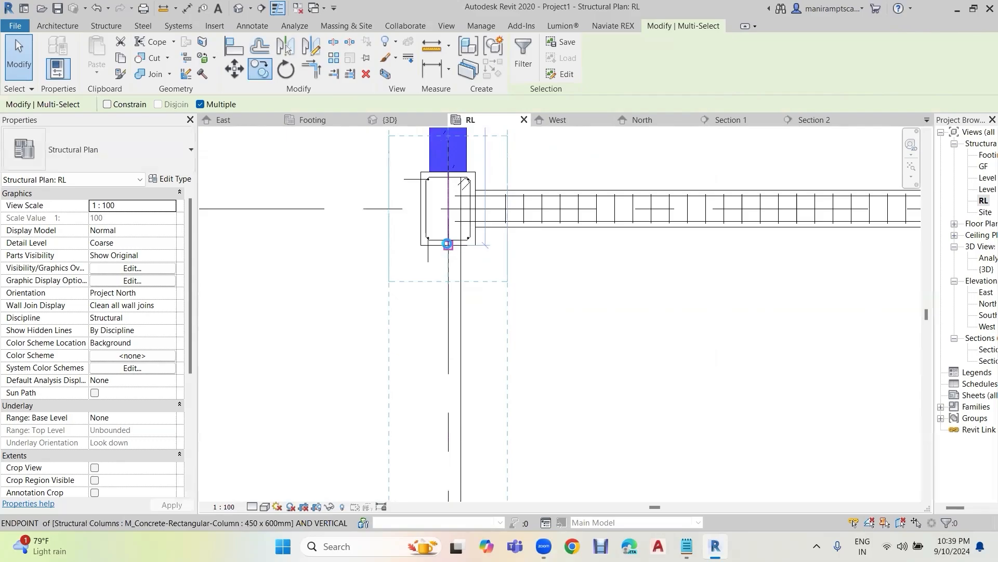
pyautogui.click(448, 244)
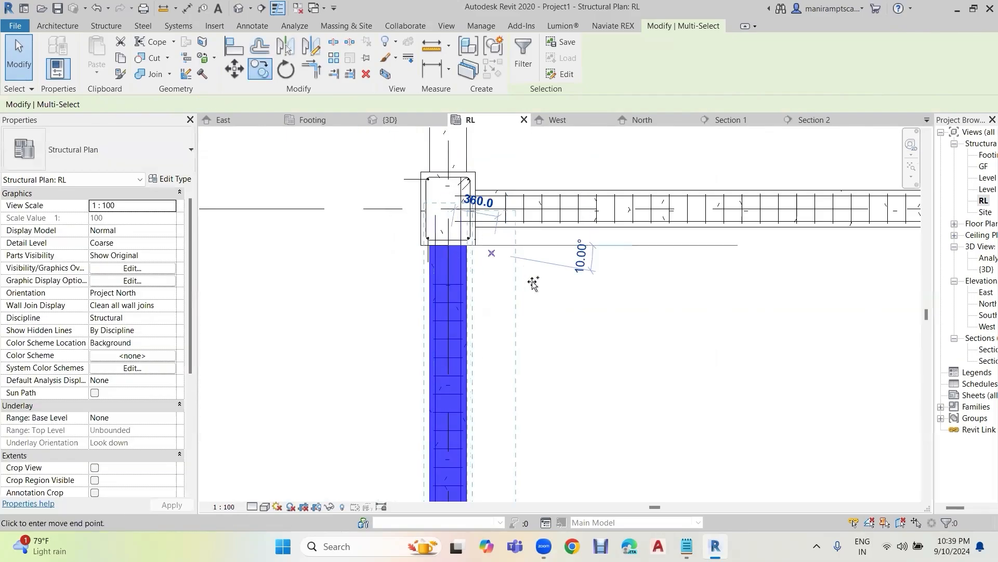
# Step: End the copying of the grid 6 beam and clear the selection
pyautogui.scroll(-3, 535, 286)
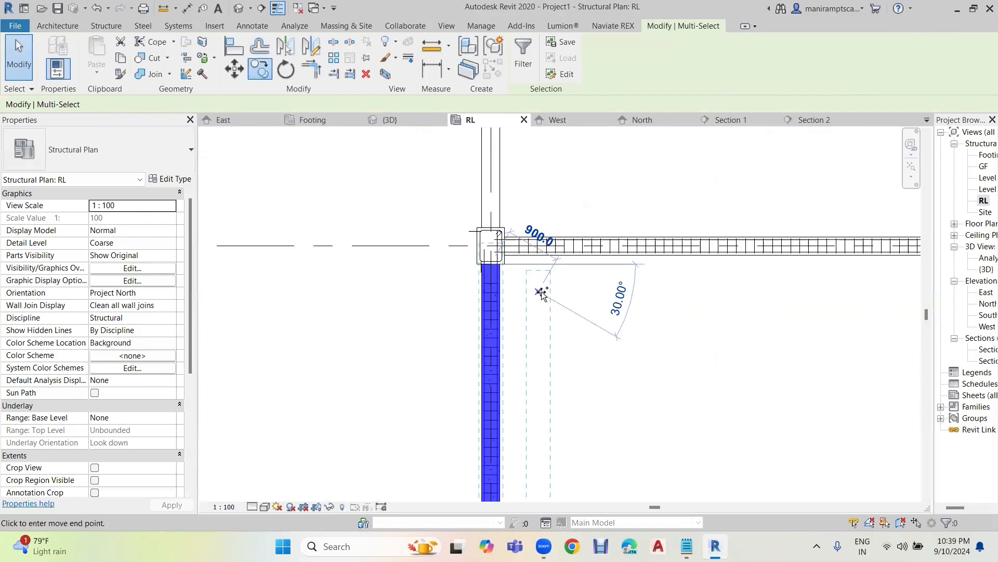
pyautogui.click(541, 294)
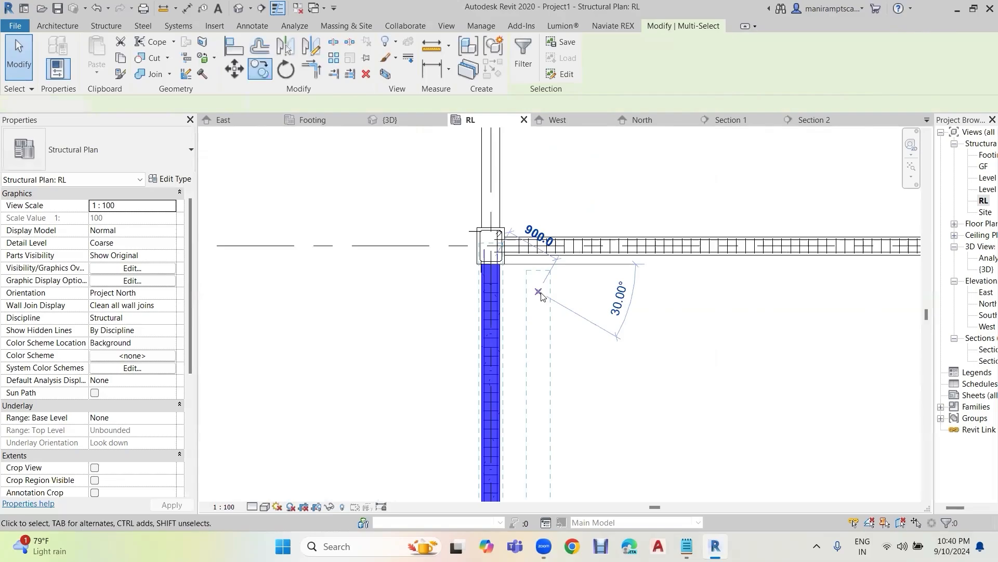
pyautogui.press('Escape')
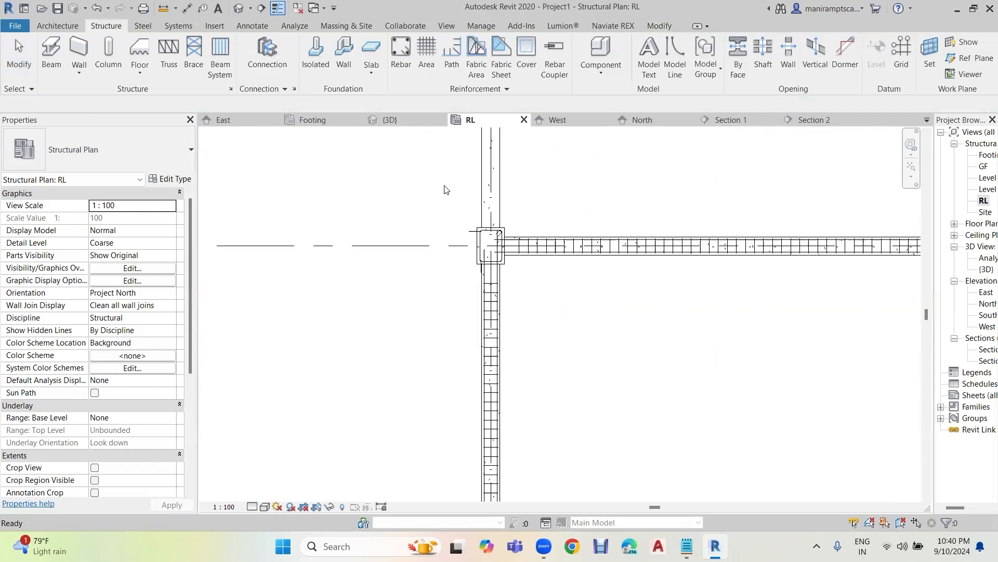
# Step: Select both grid 6 beams between grids 1 and 3 together with their rebar, filtering out the Grids category
pyautogui.scroll(-3, 553, 351)
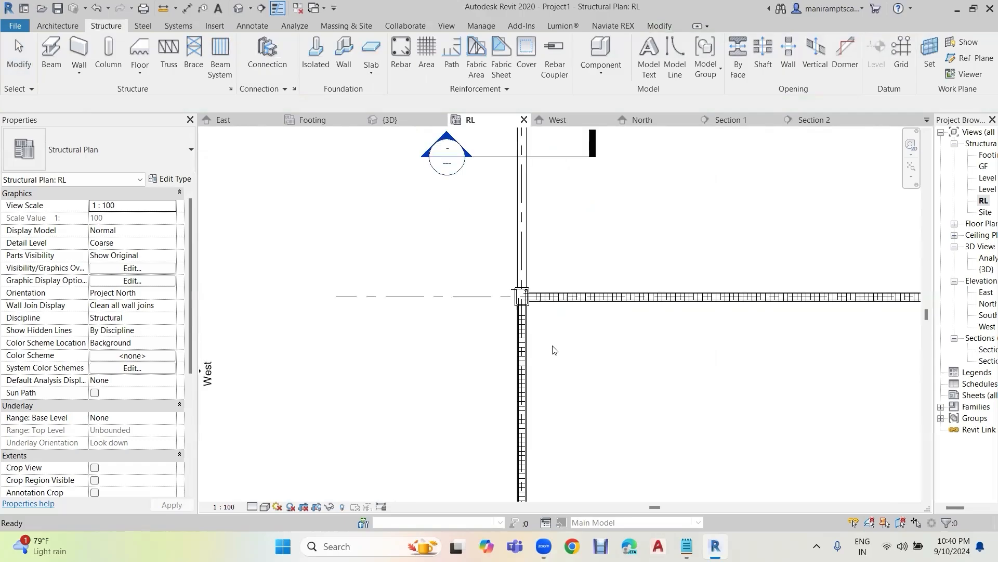
pyautogui.moveTo(561, 191); pyautogui.dragTo(461, 248)
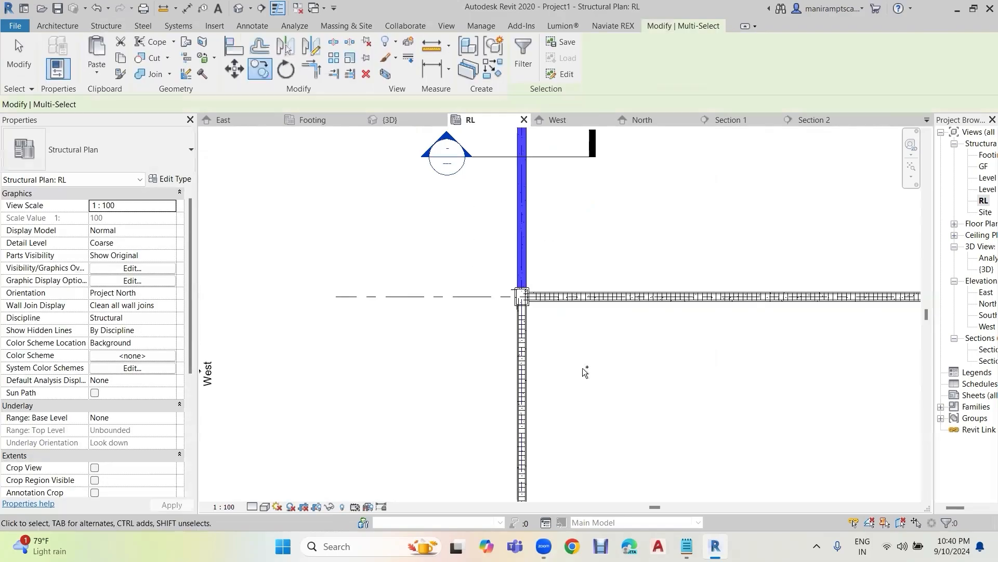
pyautogui.keyDown('ctrl'); pyautogui.moveTo(586, 366); pyautogui.dragTo(446, 427); pyautogui.keyUp('ctrl')
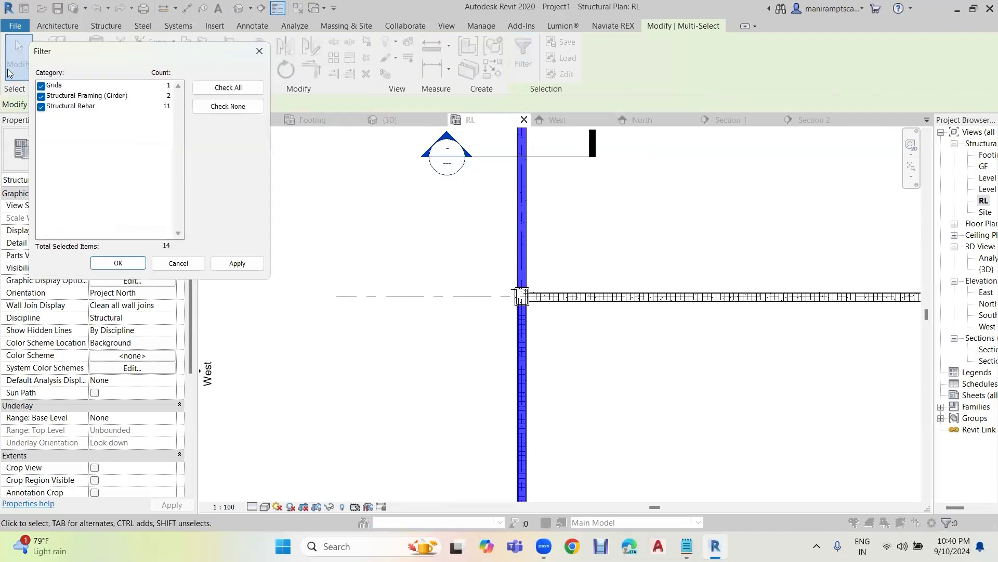
pyautogui.click(41, 87)
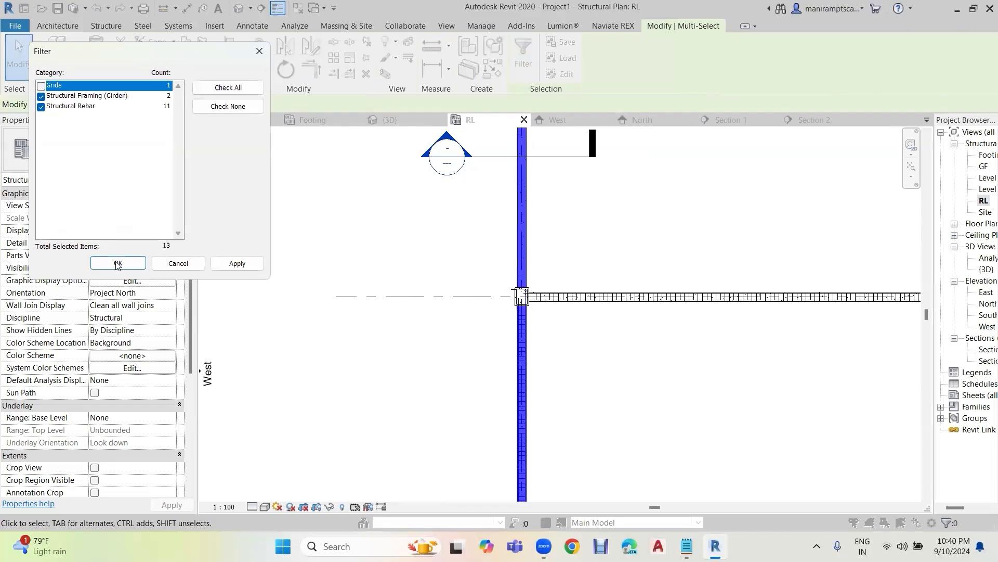
pyautogui.click(232, 263)
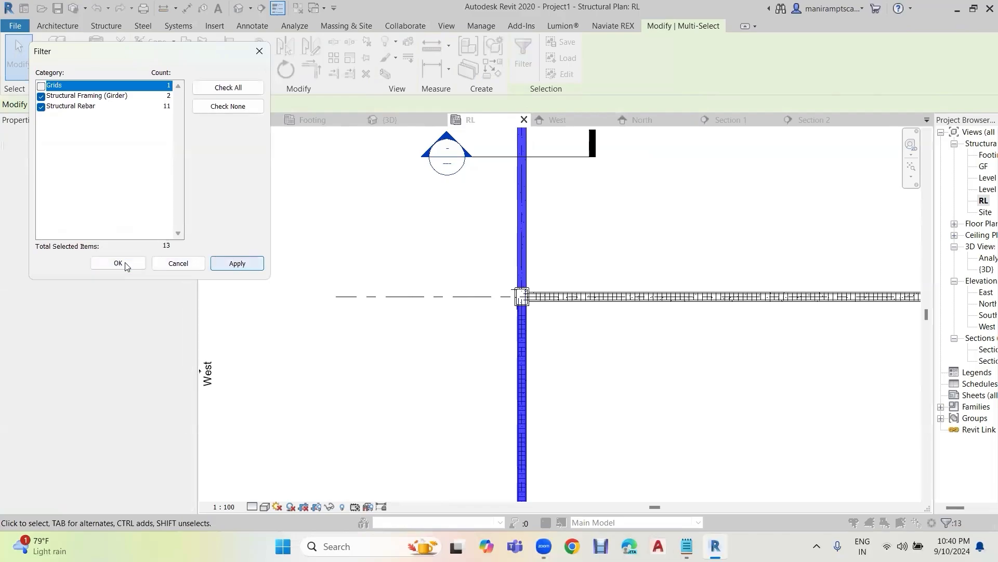
pyautogui.click(125, 264)
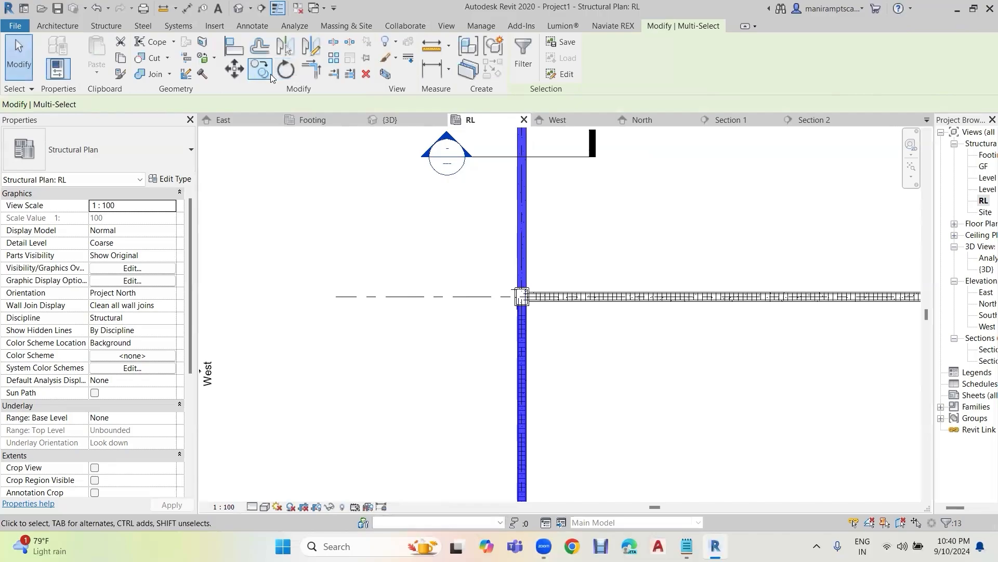
# Step: Copy the selected beams and rebar in Multiple mode from the grid 1/6 column's inner face midpoint to the matching midpoint at grid 5
pyautogui.click(271, 74)
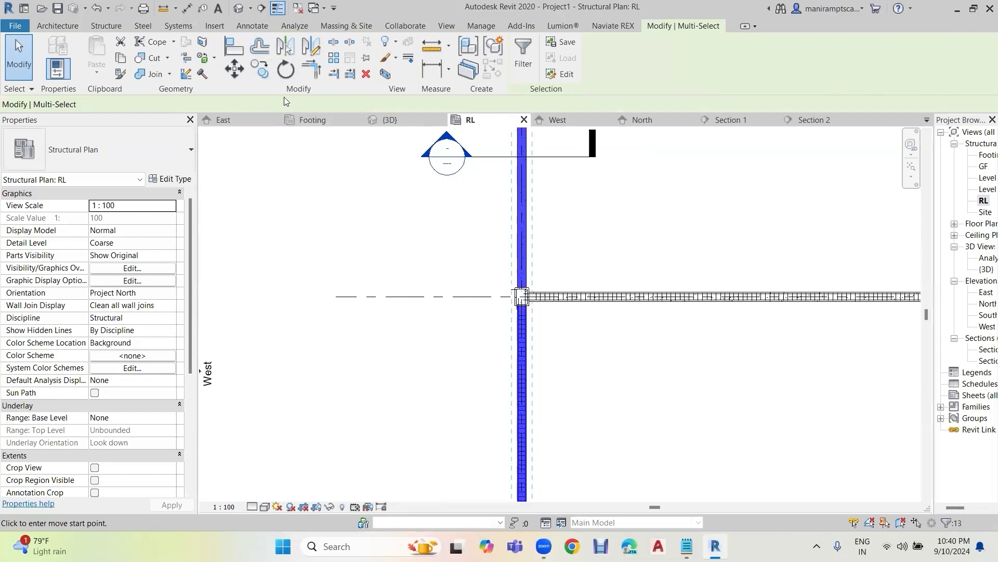
pyautogui.click(262, 74)
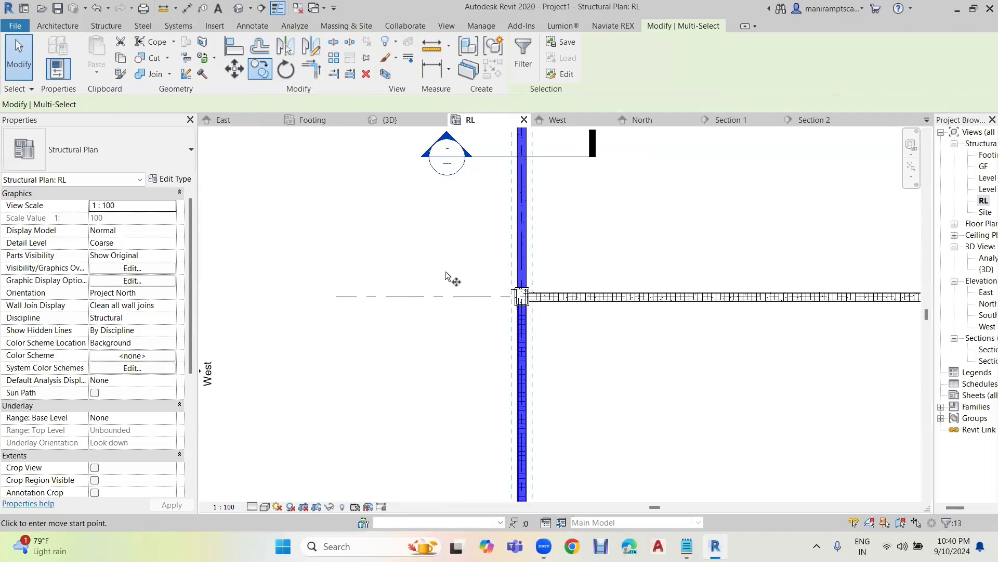
pyautogui.scroll(-3, 443, 276)
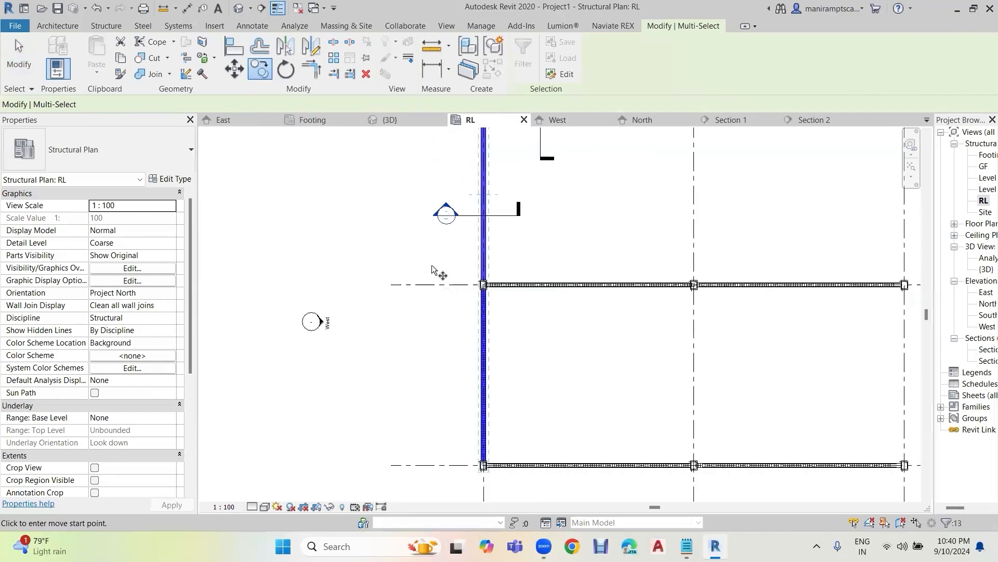
pyautogui.scroll(-2, 441, 272)
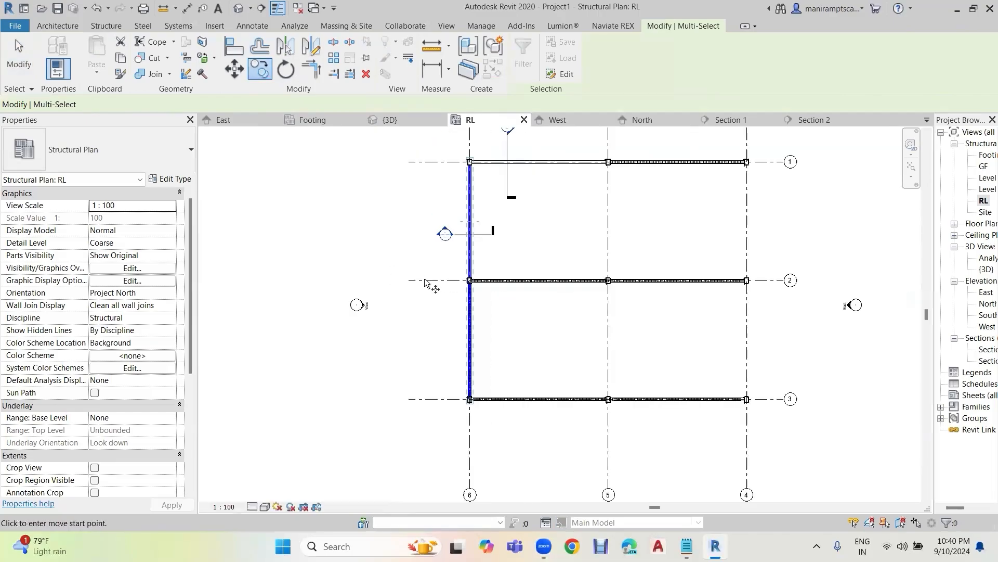
pyautogui.moveTo(461, 163); pyautogui.dragTo(481, 243, button='middle')
pyautogui.click(490, 169)
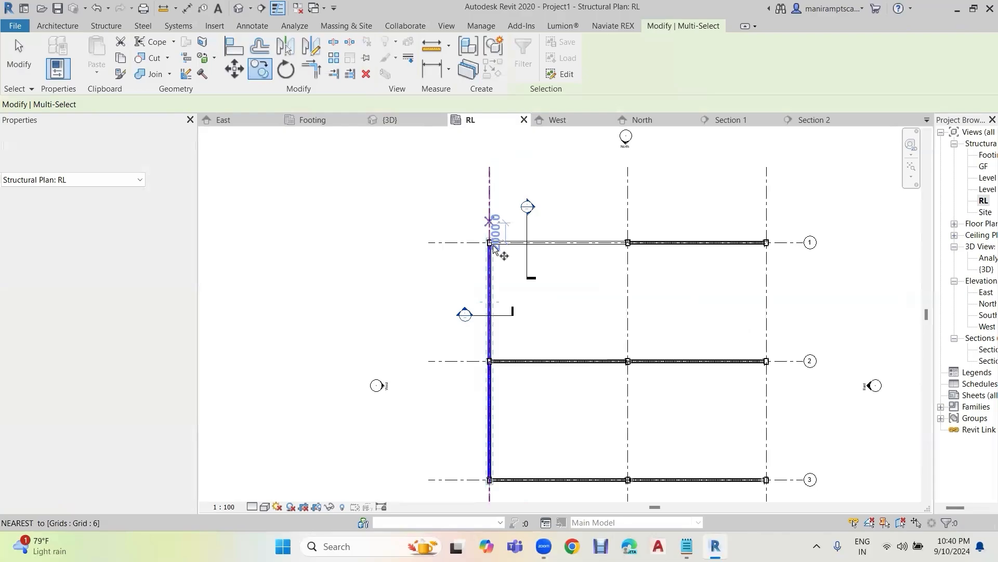
pyautogui.scroll(3, 491, 251)
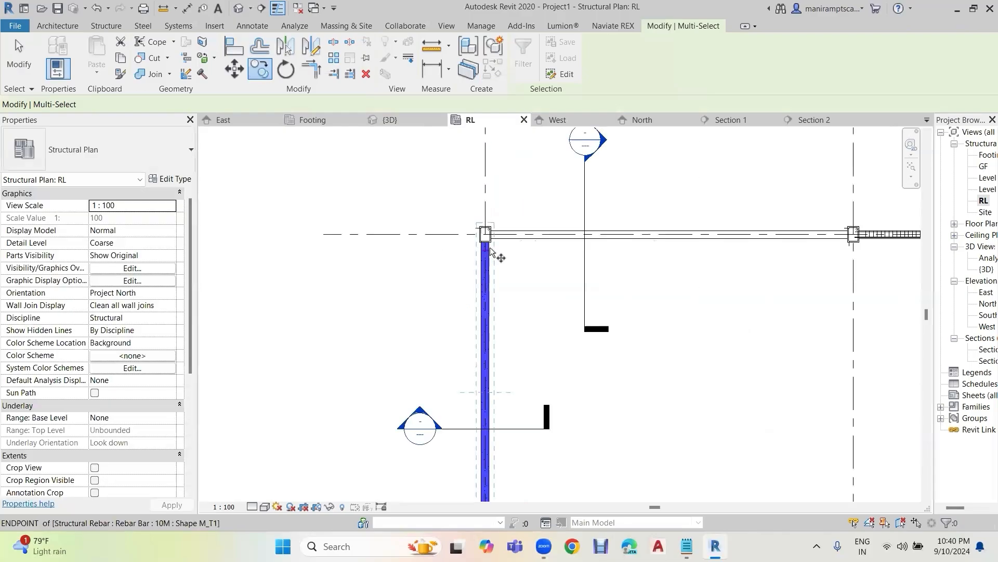
pyautogui.scroll(2, 492, 252)
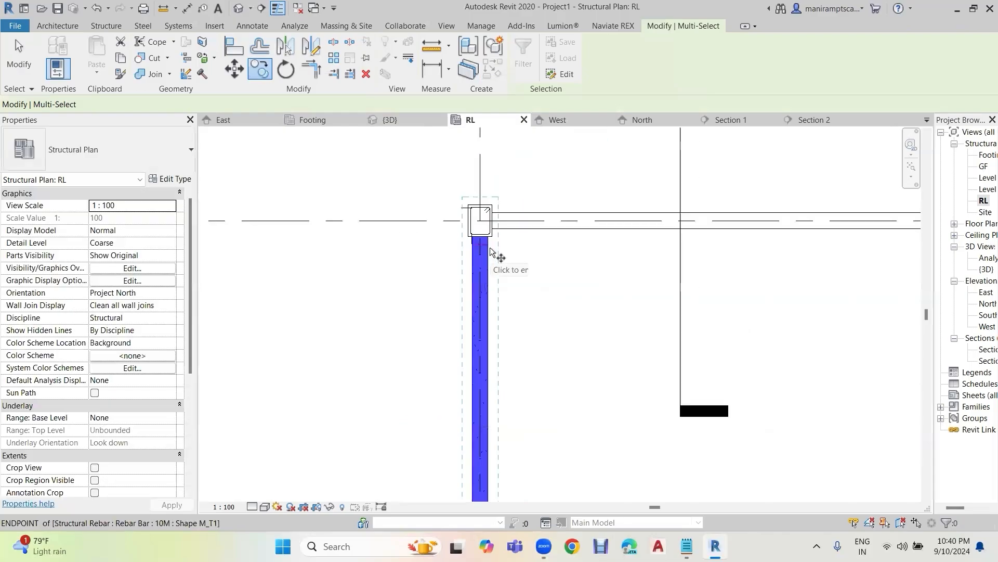
pyautogui.click(263, 72)
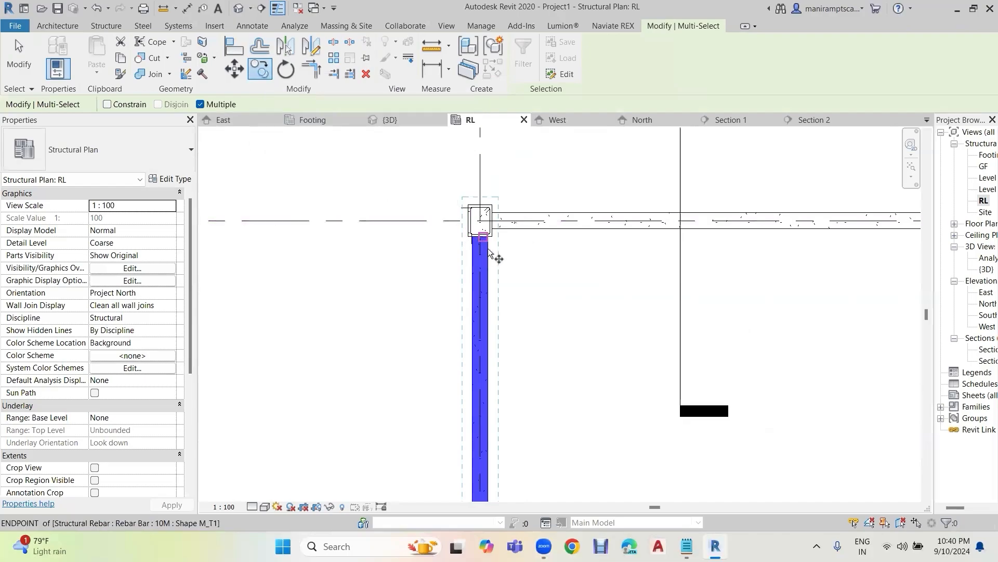
pyautogui.scroll(3, 486, 251)
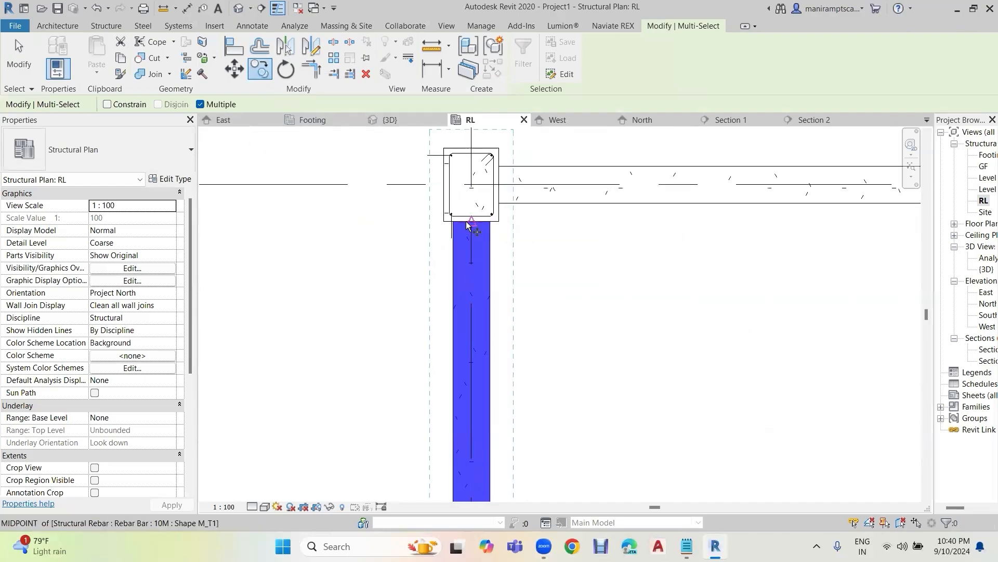
pyautogui.click(469, 223)
pyautogui.scroll(-2, 571, 229)
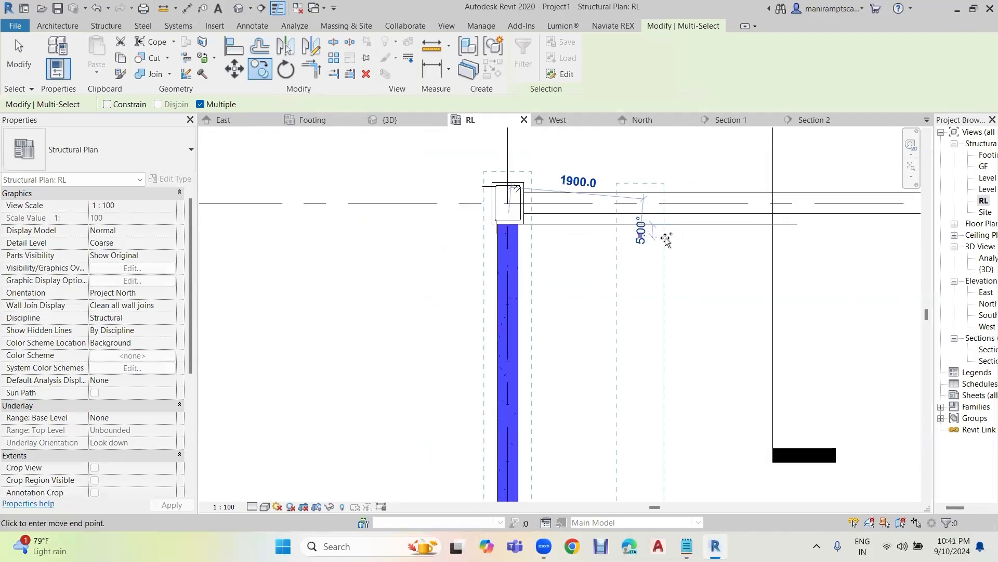
pyautogui.scroll(-2, 666, 240)
pyautogui.moveTo(696, 237); pyautogui.dragTo(251, 250, button='middle')
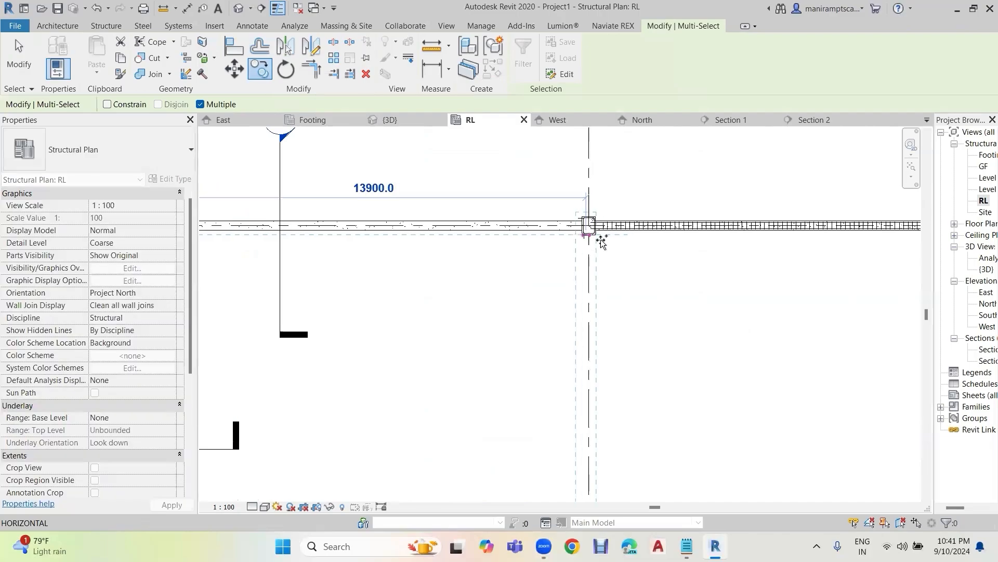
pyautogui.scroll(4, 602, 242)
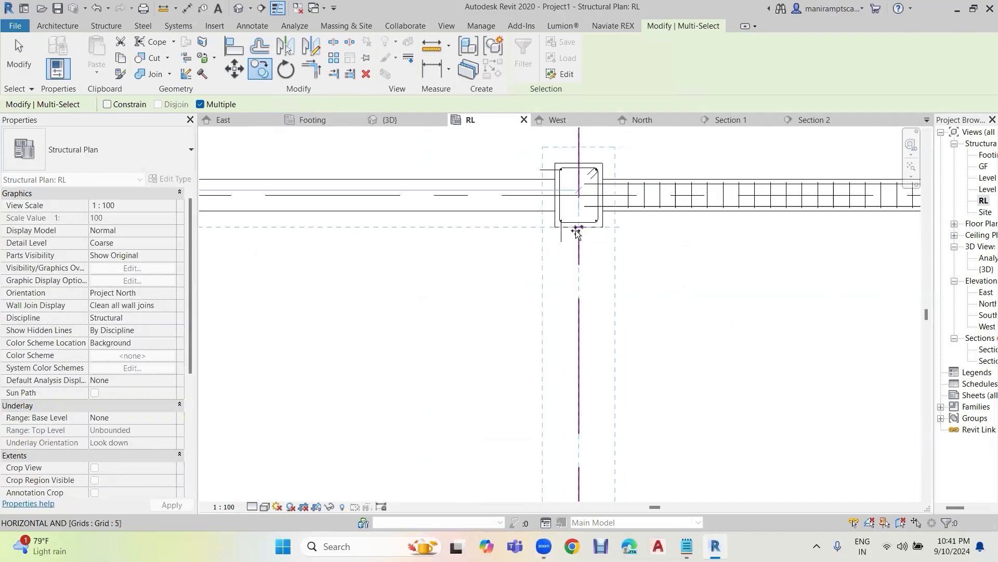
pyautogui.click(578, 229)
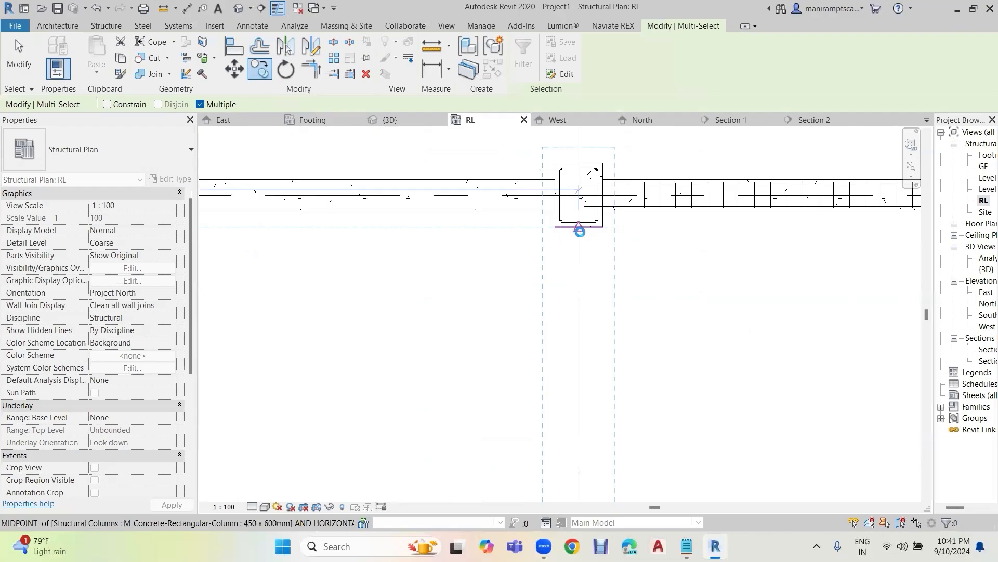
# Step: Place another copy of the beams and rebar at the grid 1/4 column's inner face midpoint and open the default 3D view
pyautogui.scroll(-3, 580, 232)
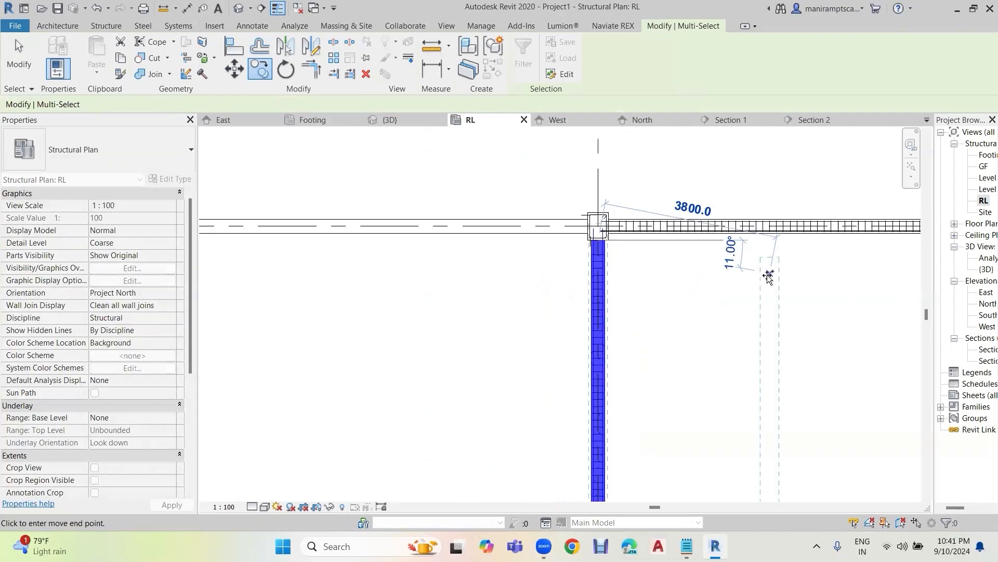
pyautogui.scroll(-3, 754, 277)
pyautogui.moveTo(660, 279); pyautogui.dragTo(116, 293, button='middle')
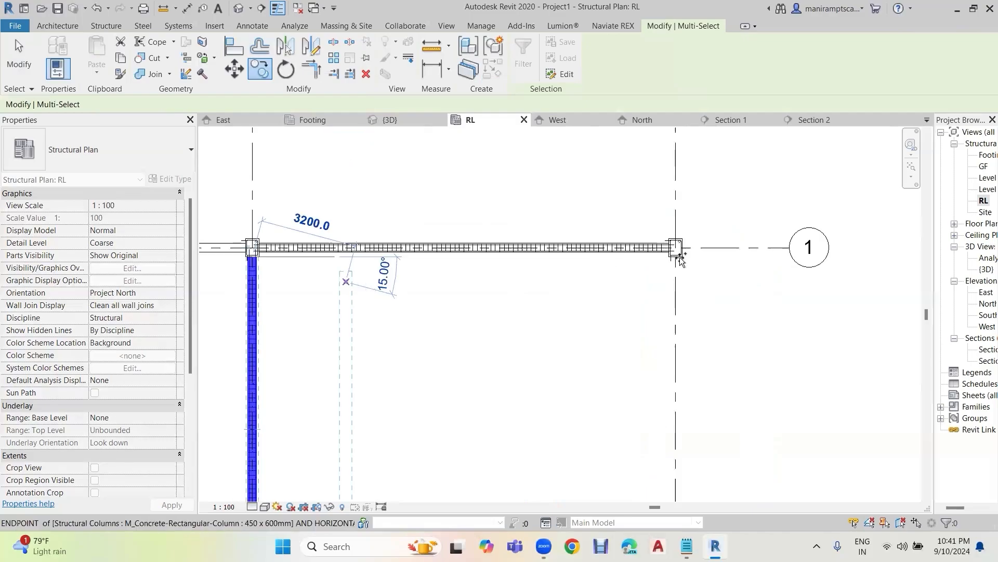
pyautogui.scroll(1, 679, 258)
pyautogui.scroll(4, 669, 258)
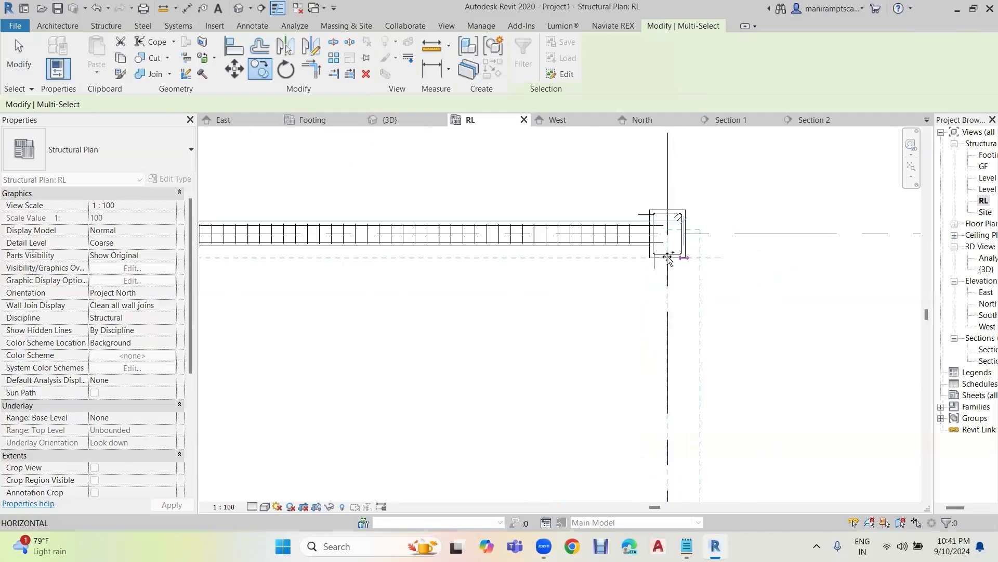
pyautogui.click(668, 257)
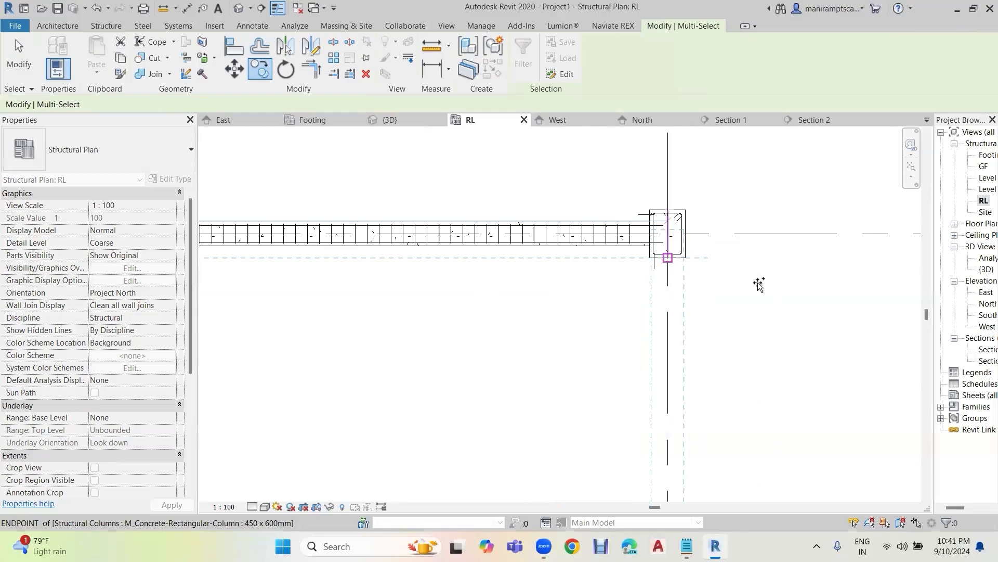
pyautogui.click(239, 9)
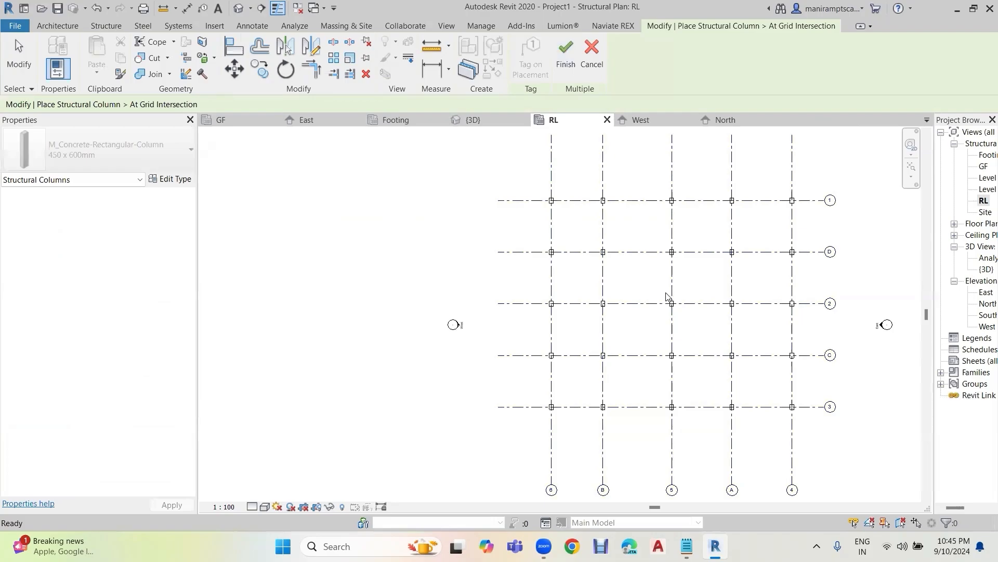
# Step: End the column placement at grid intersections and select all instances of the 450 x 600mm concrete rectangular column
pyautogui.press('Escape')
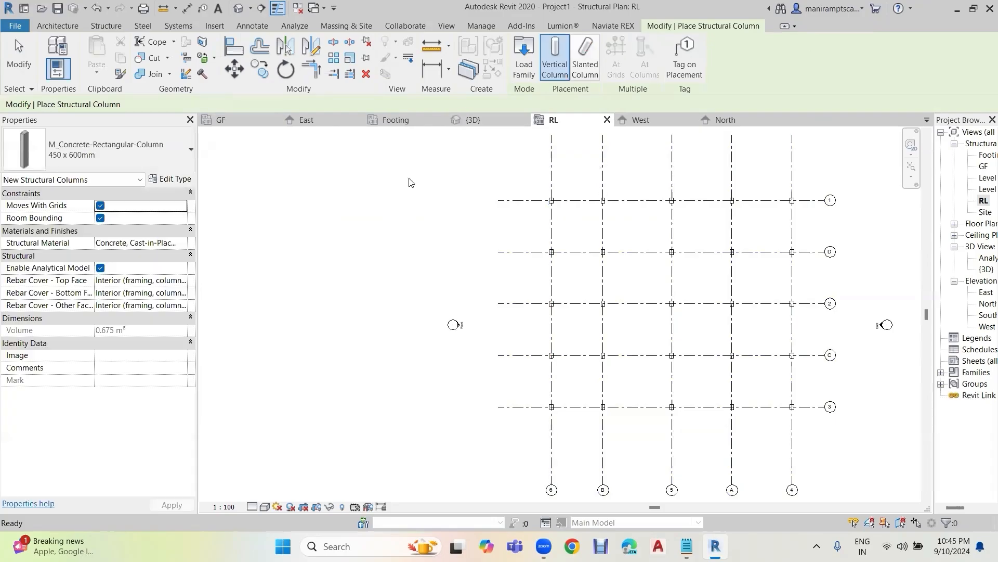
pyautogui.press('Escape')
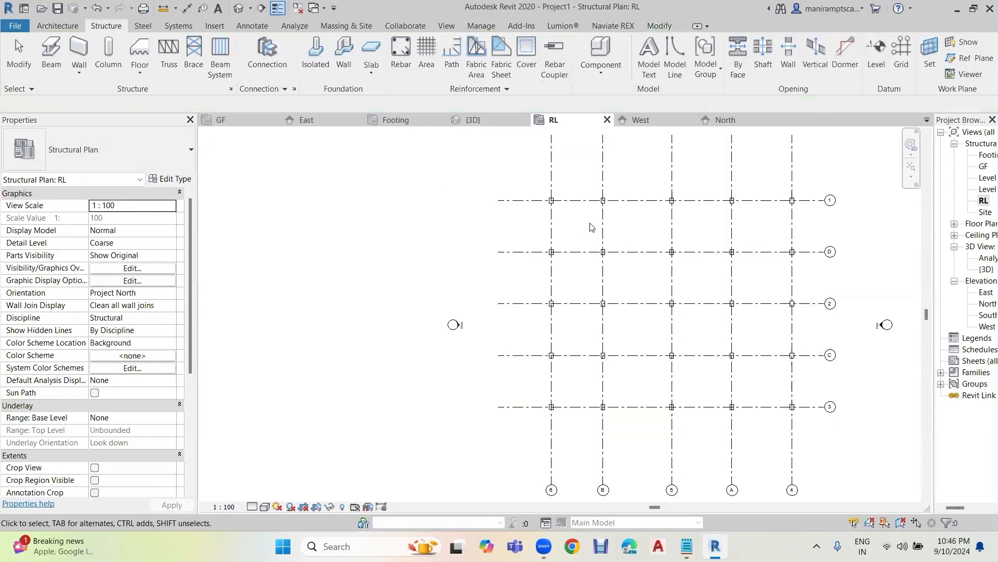
pyautogui.click(553, 207)
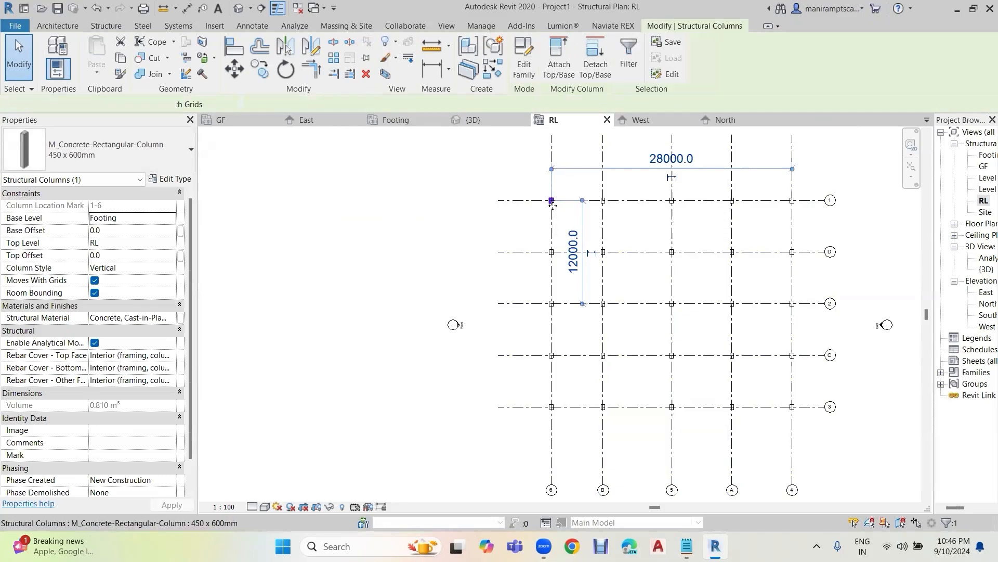
pyautogui.press('s')
pyautogui.press('a')
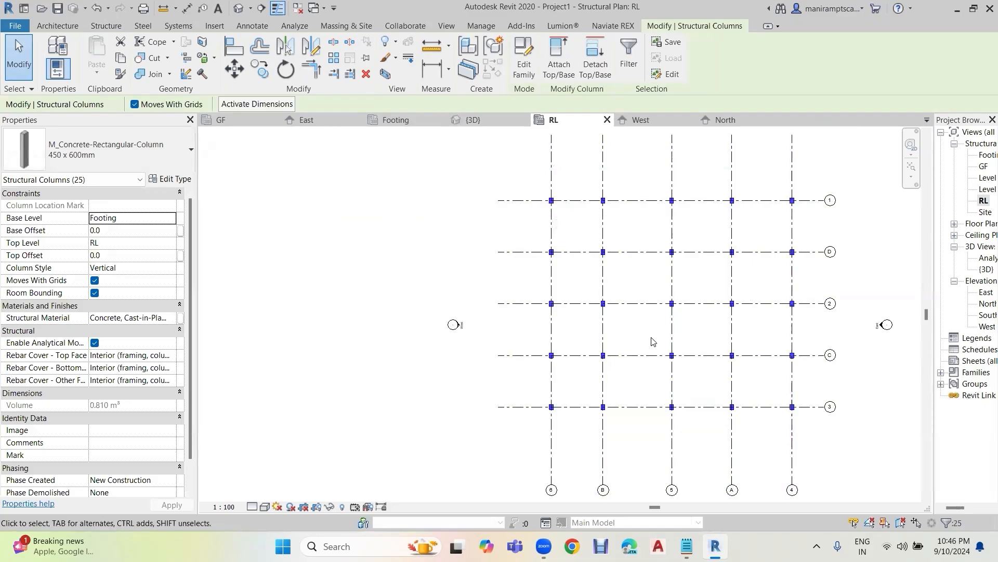
# Step: Start the Naviate REX column reinforcement for the selected columns and review its geometry, bar, stirrup and dowel settings
pyautogui.click(613, 26)
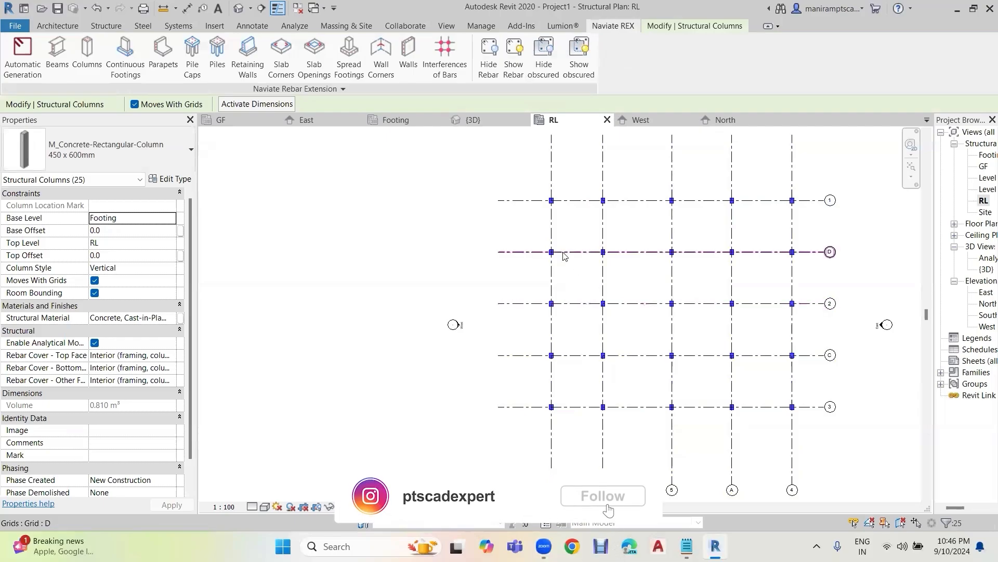
pyautogui.click(92, 62)
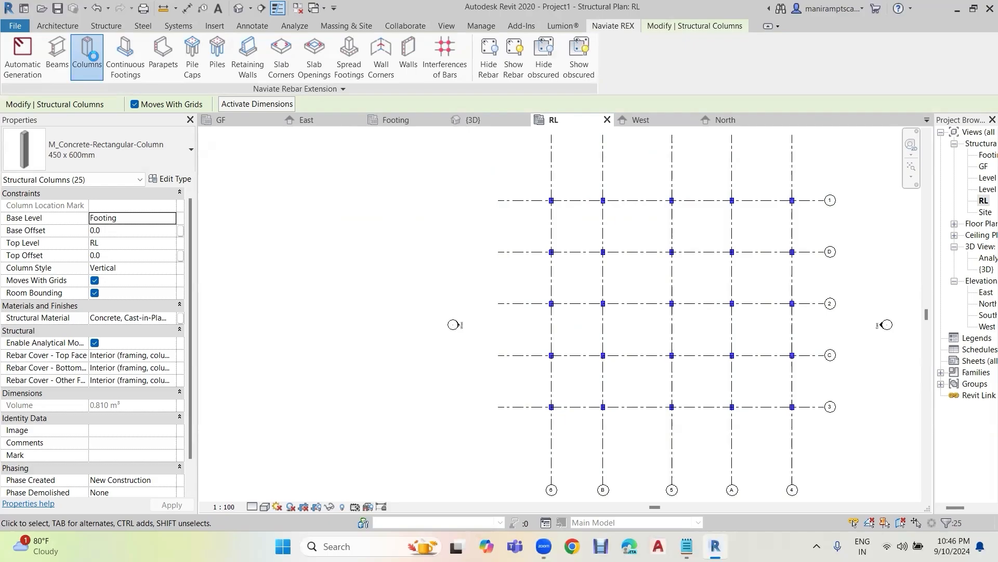
pyautogui.click(94, 57)
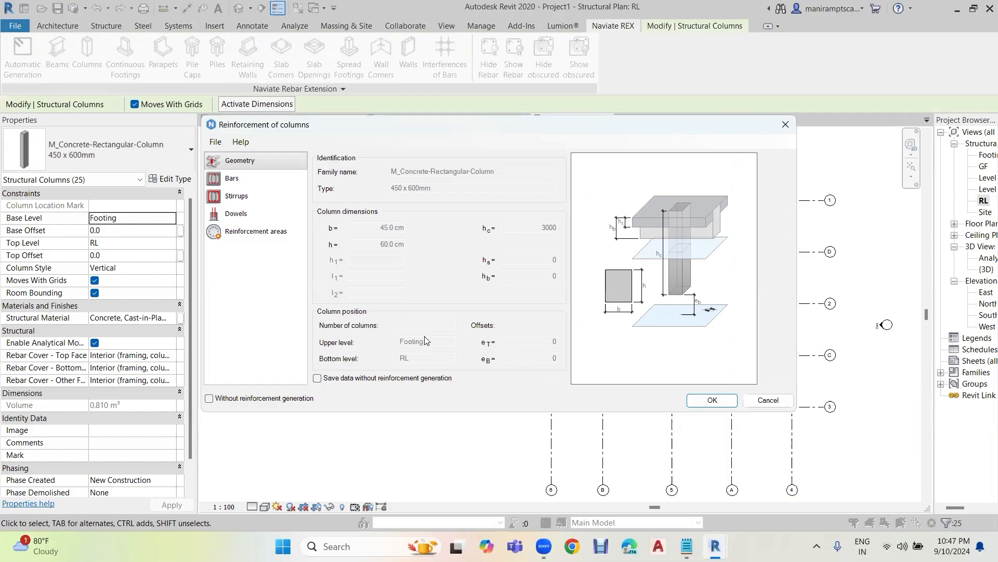
pyautogui.click(234, 178)
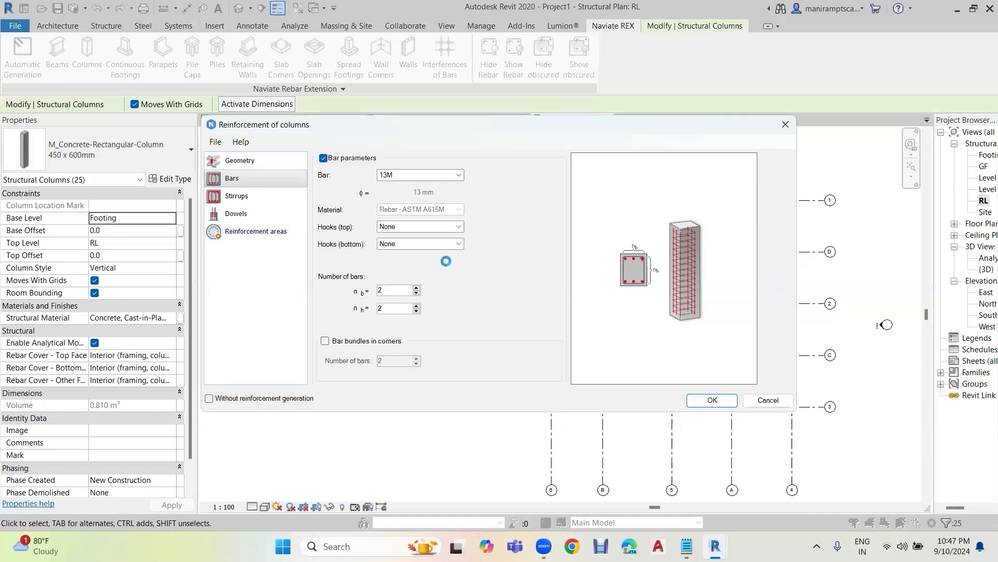
pyautogui.click(251, 162)
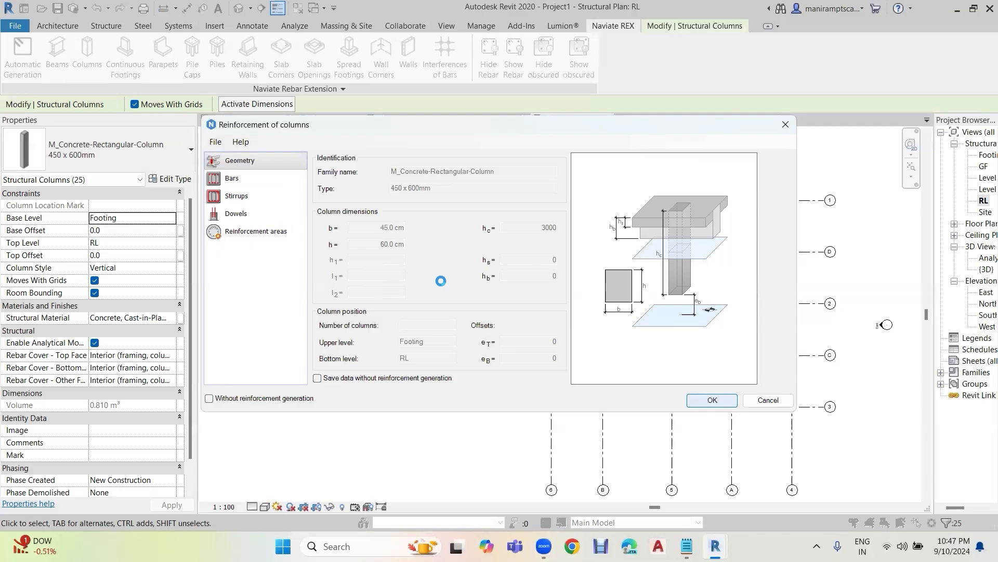
pyautogui.click(253, 185)
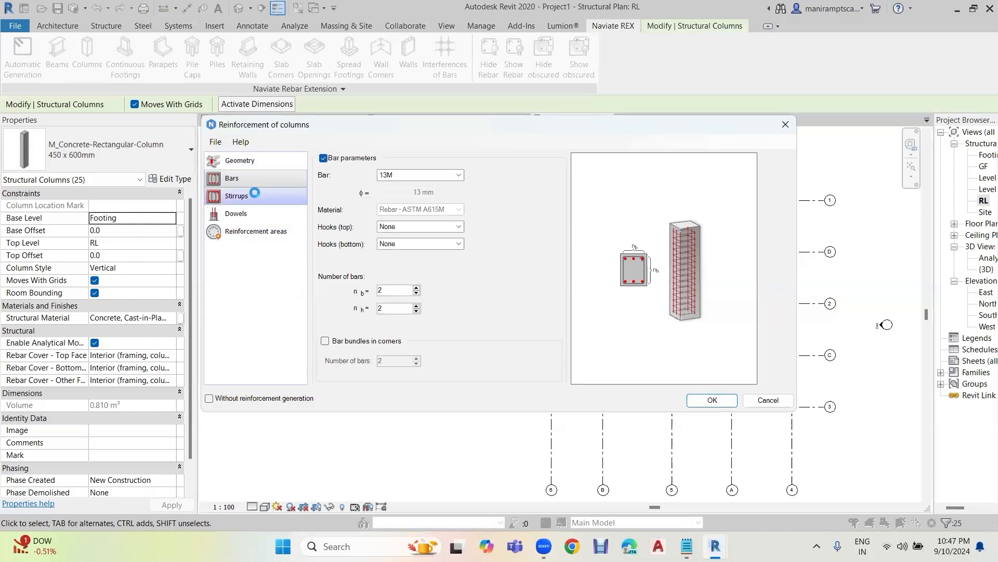
pyautogui.click(255, 193)
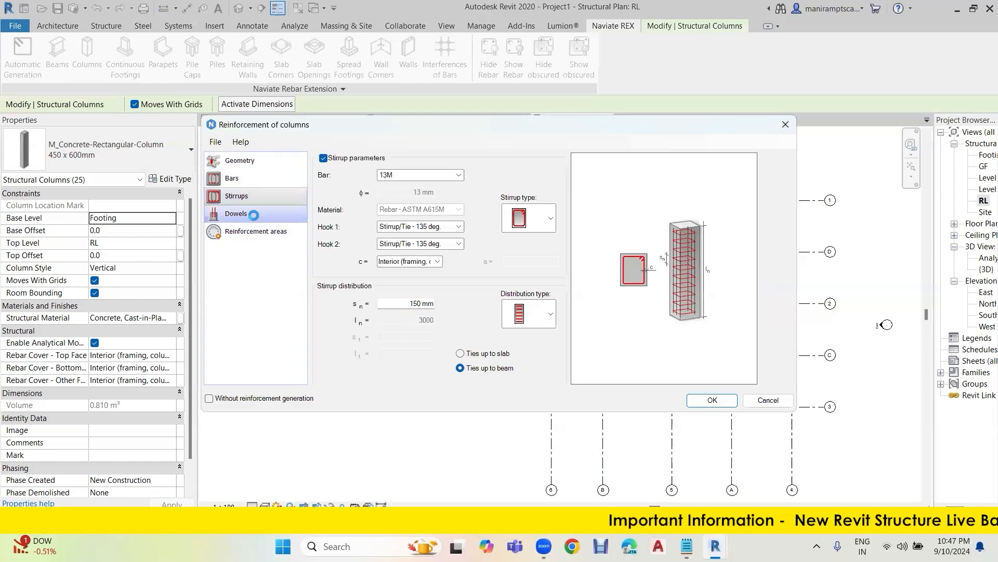
pyautogui.click(253, 214)
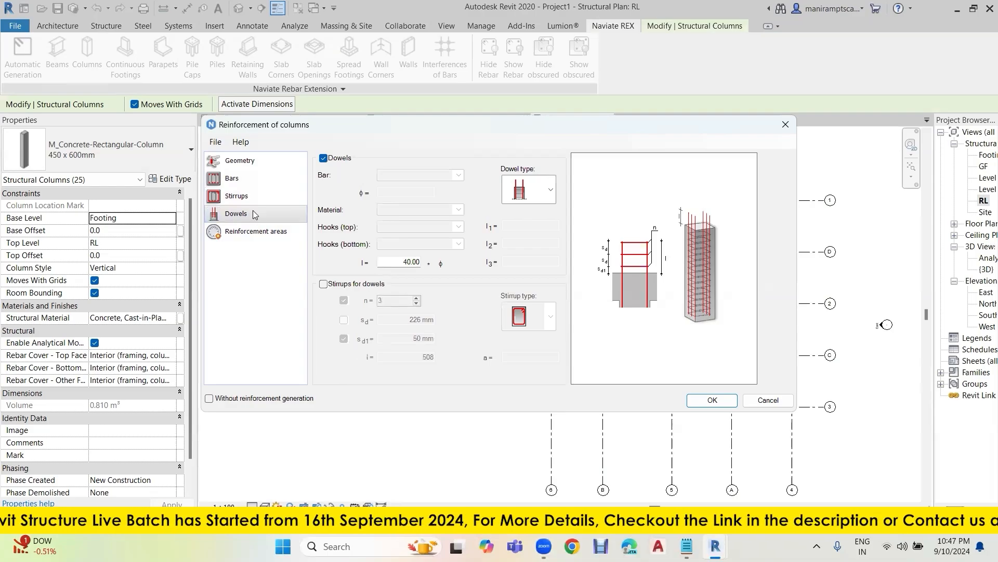
# Step: Choose Interior (framing, columns) <40 mm> stirrup cover, the single closed stirrup type and the distribution with denser zones at both column ends
pyautogui.click(251, 195)
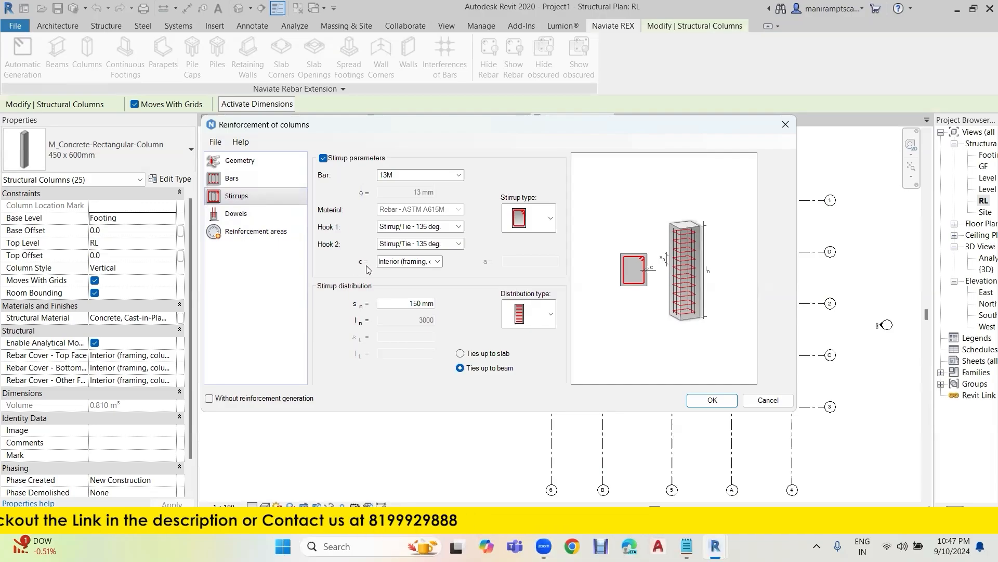
pyautogui.click(437, 262)
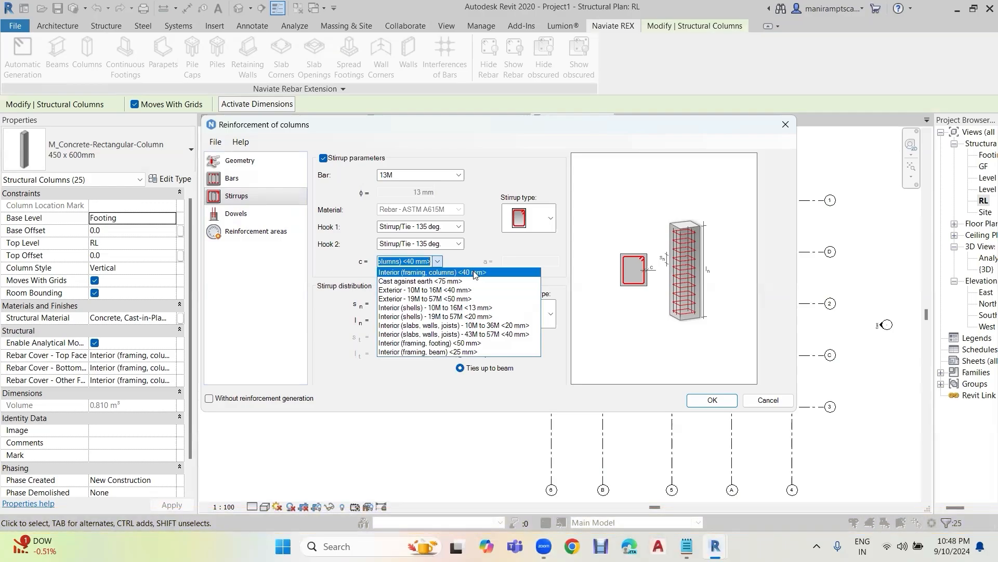
pyautogui.click(475, 272)
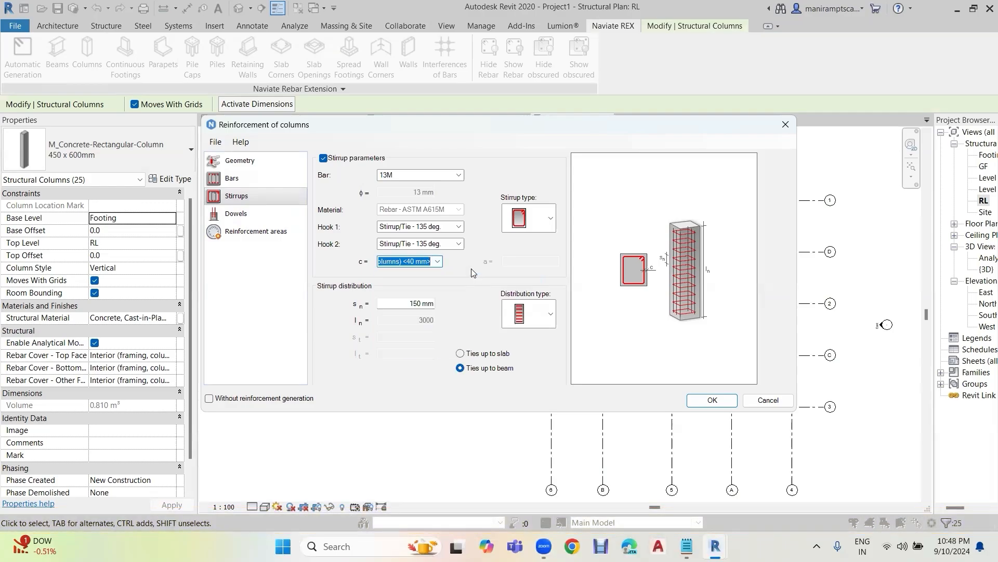
pyautogui.click(549, 218)
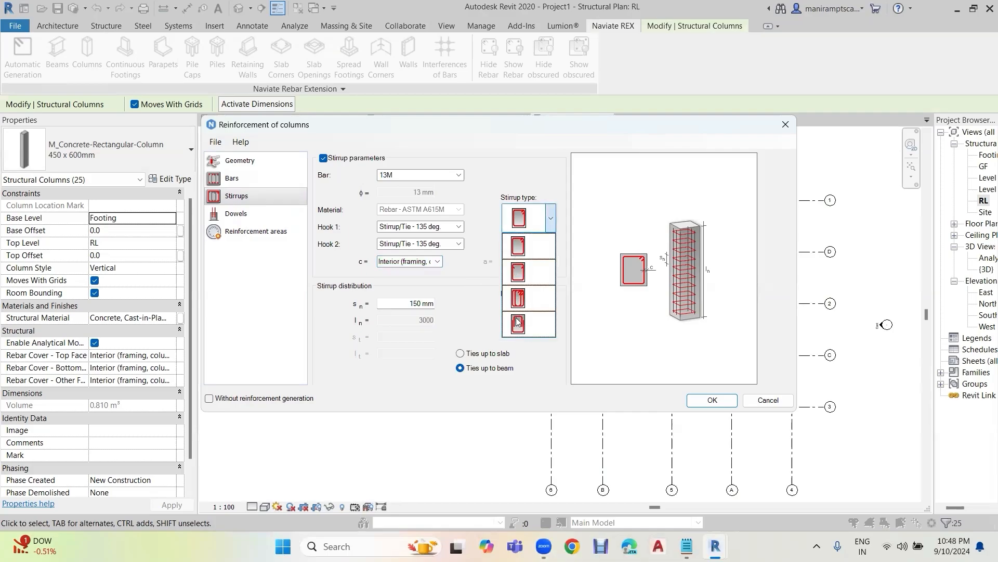
pyautogui.click(520, 252)
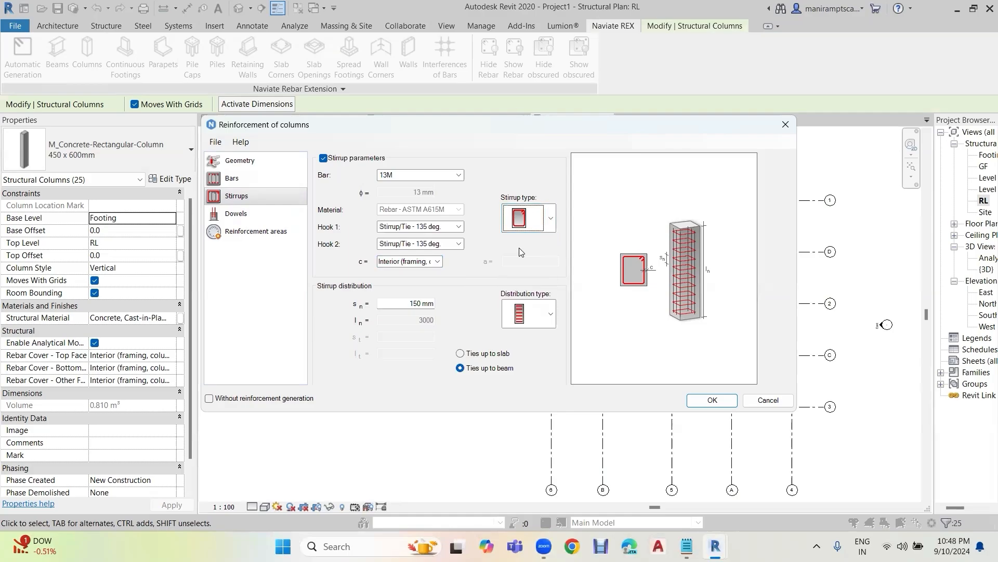
pyautogui.click(551, 314)
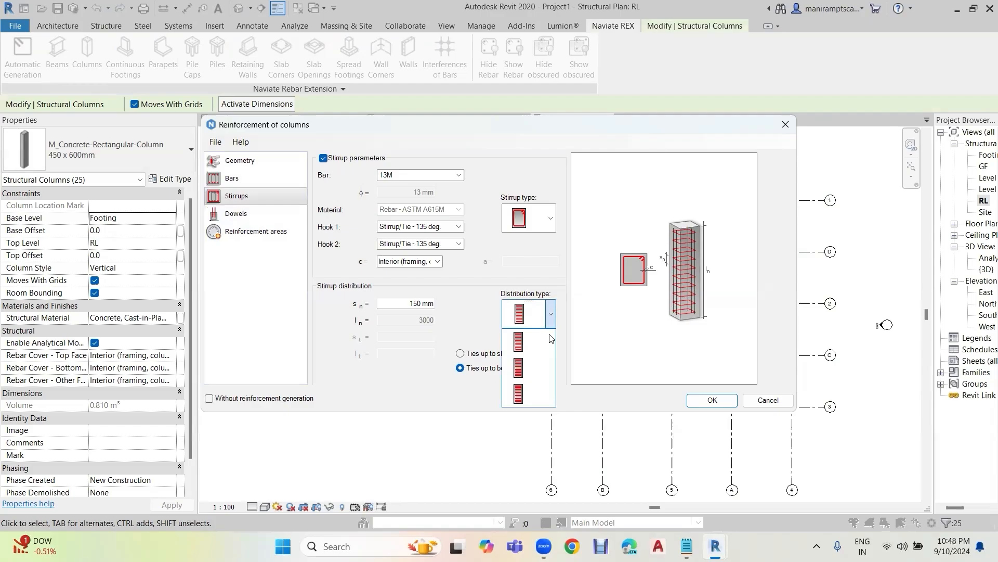
pyautogui.click(521, 395)
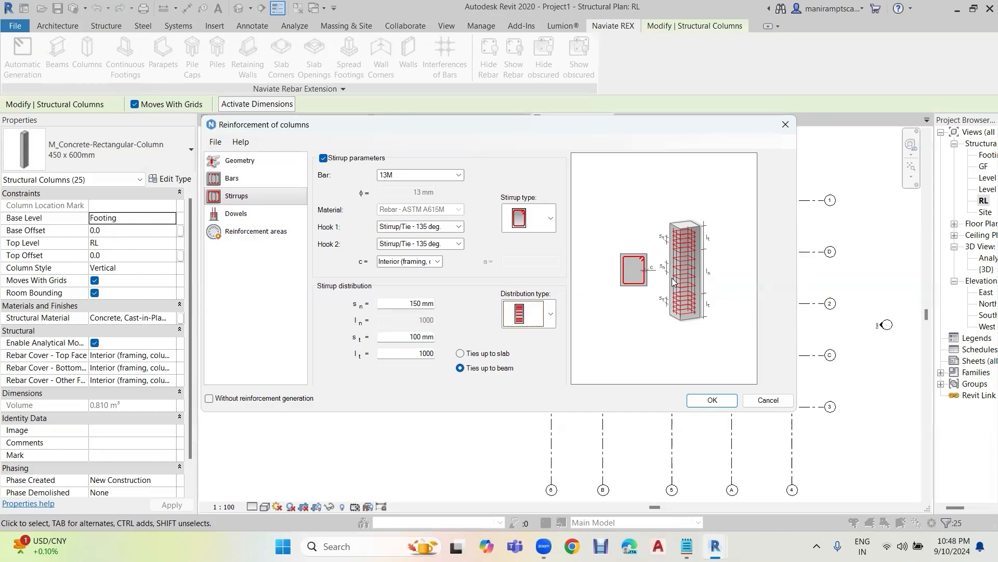
# Step: Set the stirrup spacing s t in the column's end zones to 120 mm
pyautogui.click(427, 304)
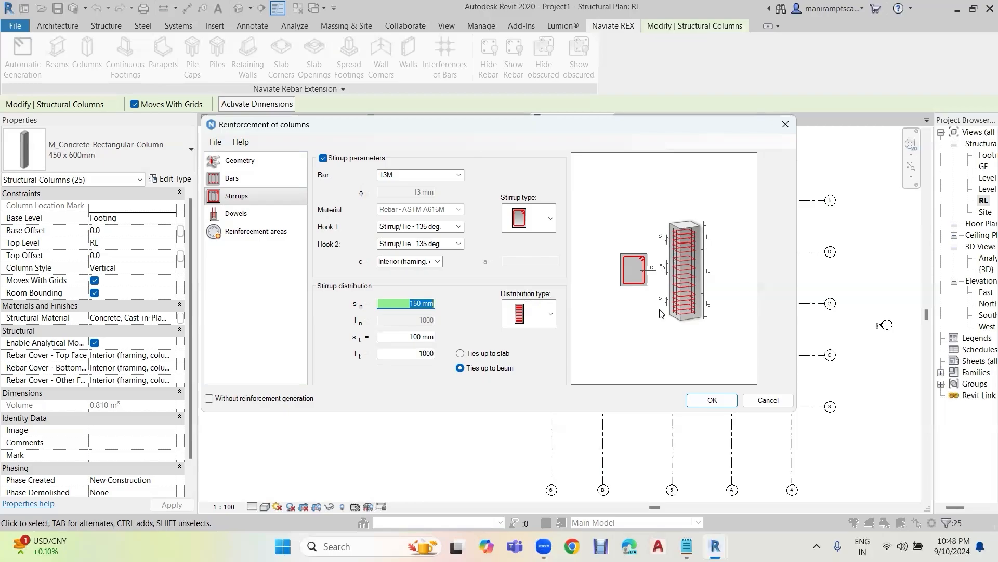
pyautogui.click(418, 337)
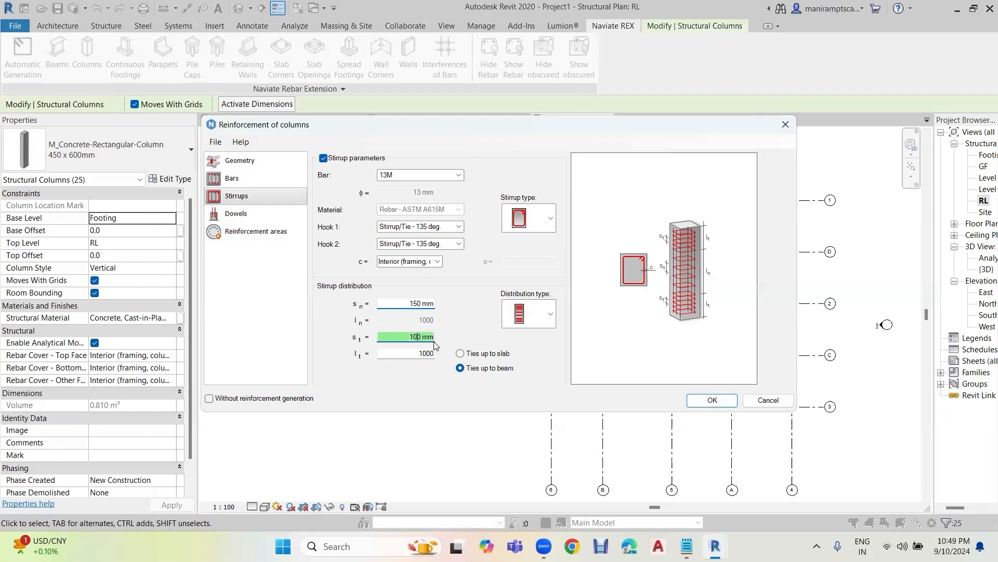
pyautogui.press('BackSpace')
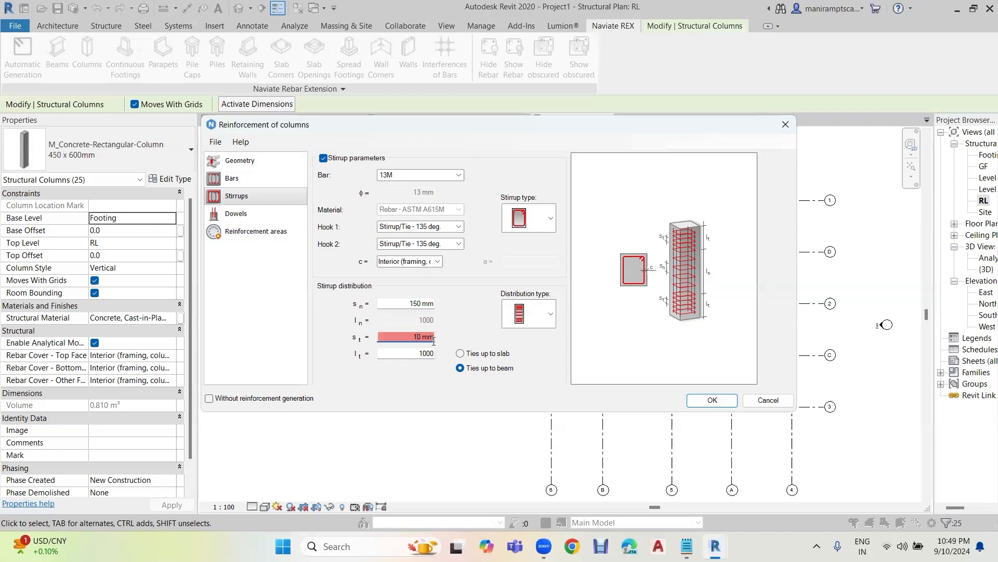
pyautogui.write('2')
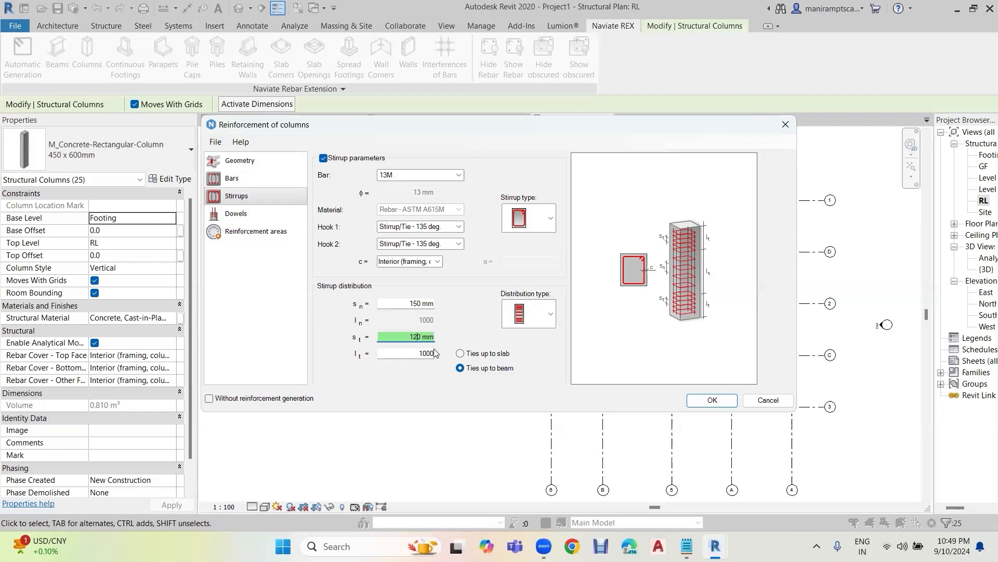
pyautogui.click(421, 354)
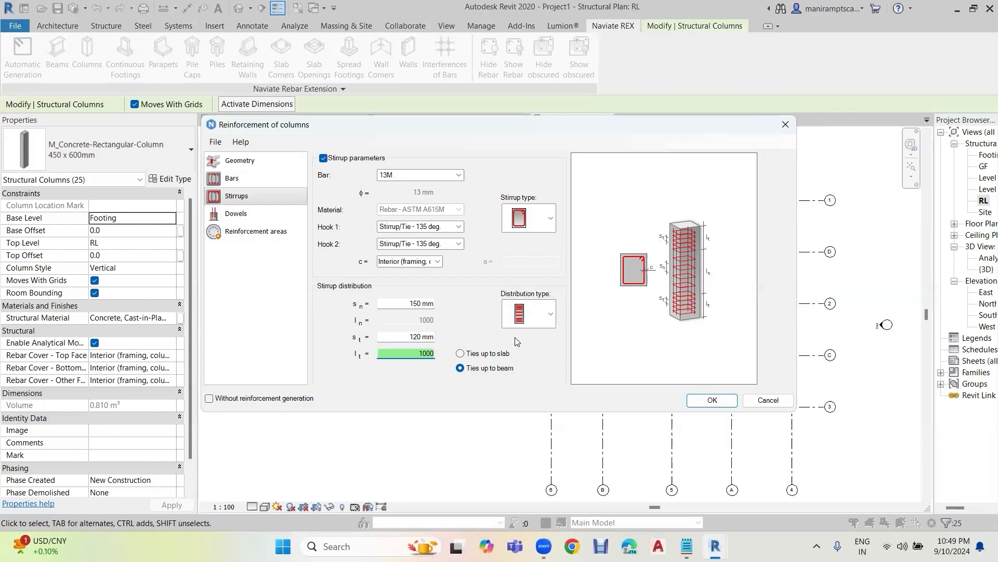
# Step: Set both stirrup hooks to Stirrup/Tie - 90 deg. and the stirrup bar size to 10M
pyautogui.click(439, 227)
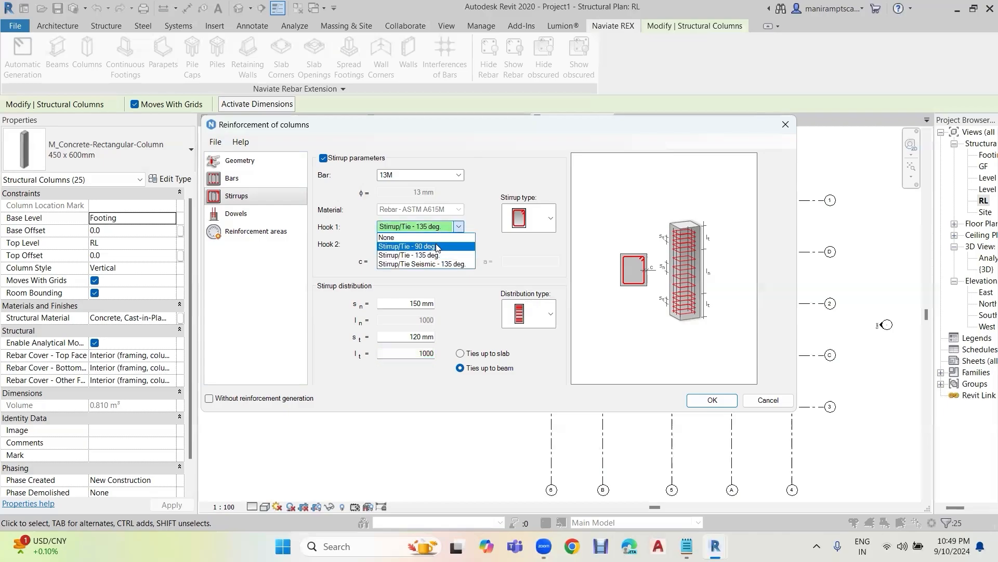
pyautogui.click(436, 247)
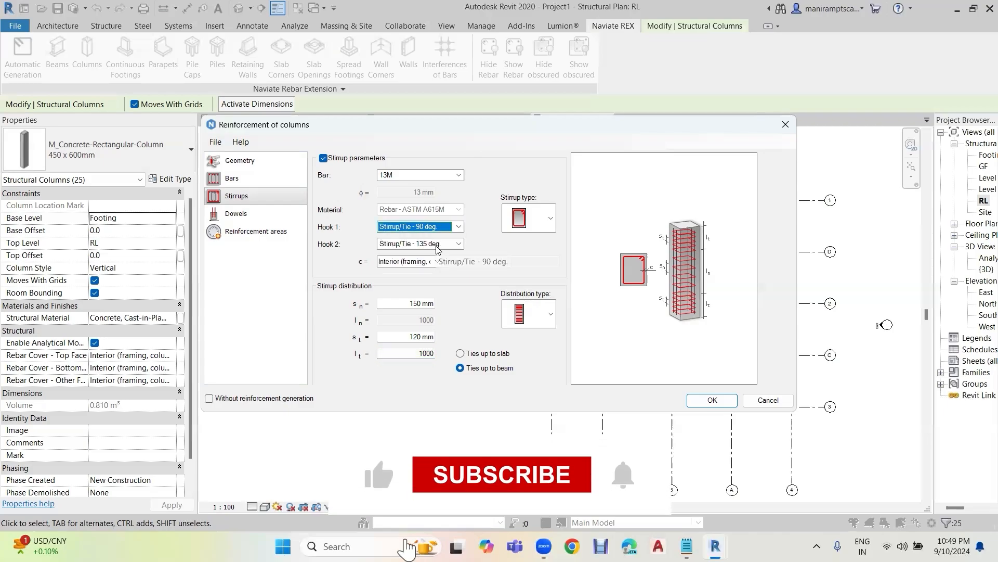
pyautogui.click(436, 246)
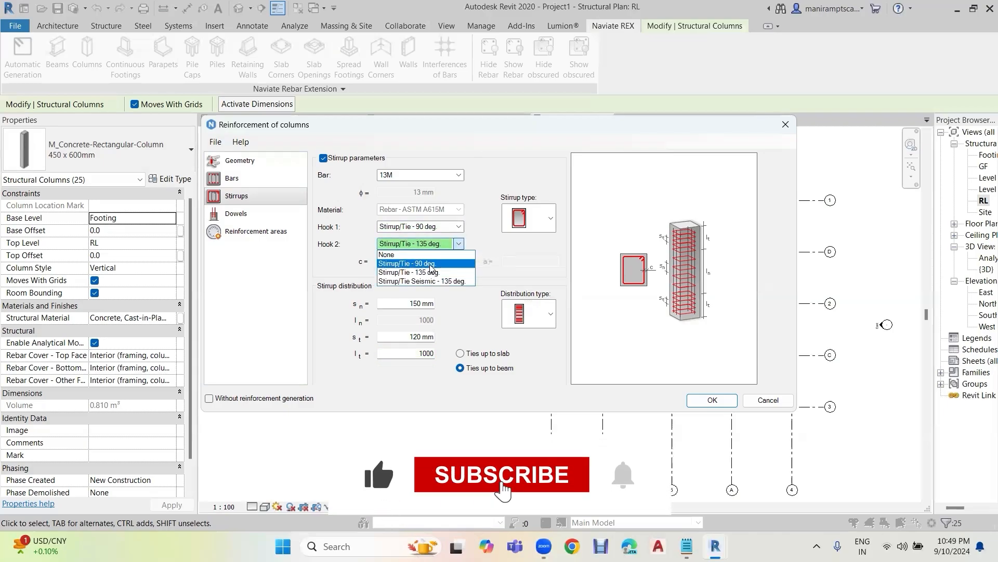
pyautogui.click(439, 263)
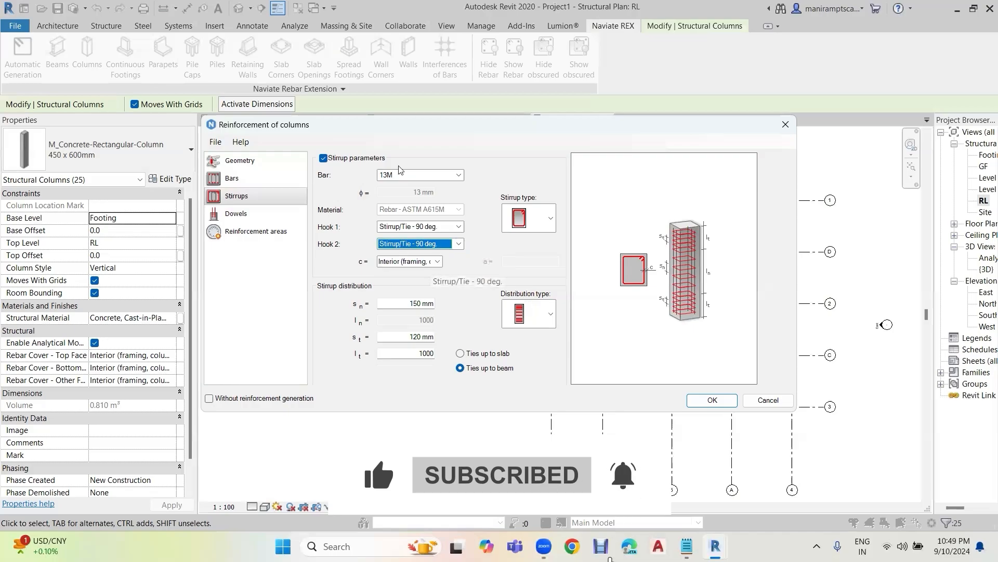
pyautogui.click(433, 176)
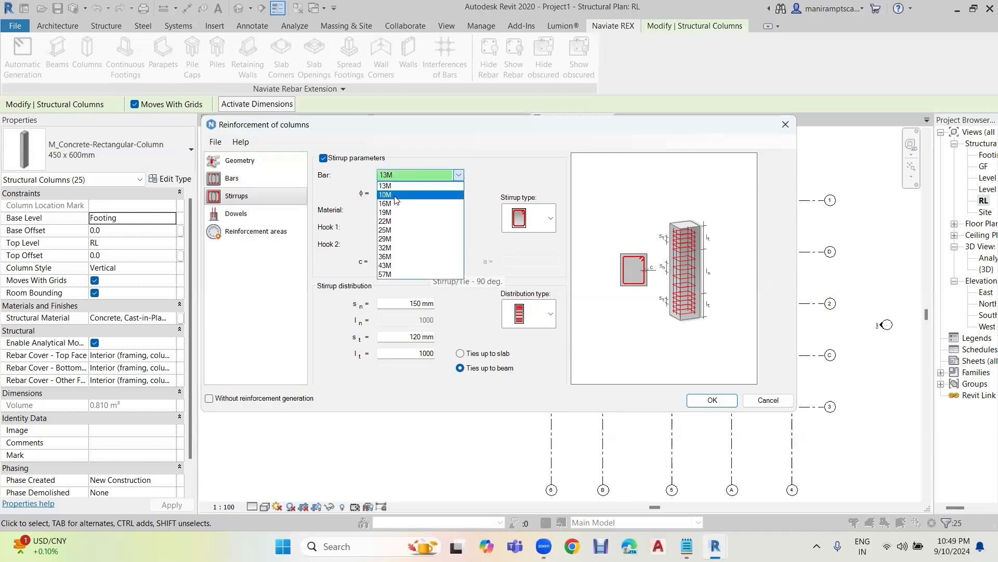
pyautogui.click(395, 199)
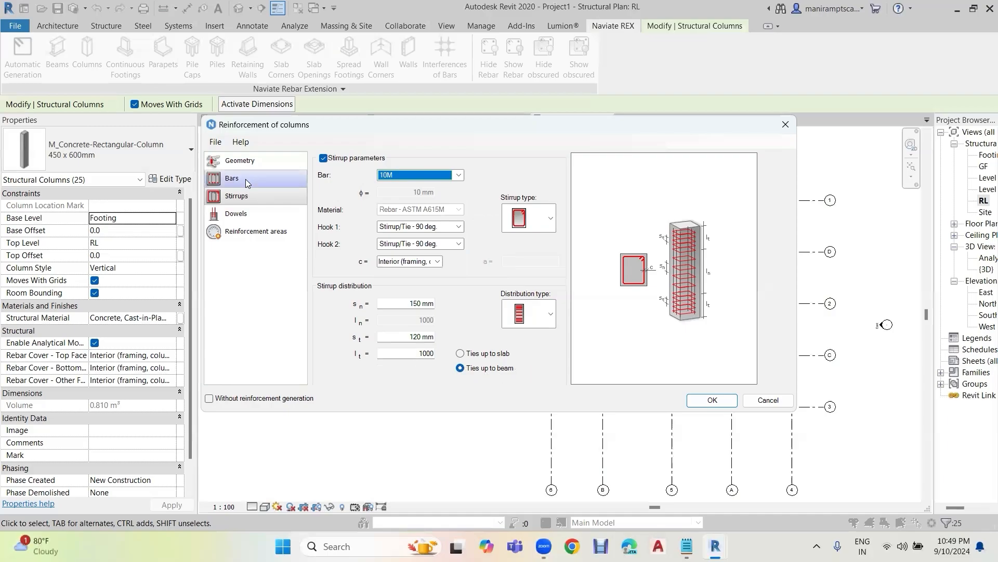
# Step: Choose the dowel type whose bars bend inward above the column
pyautogui.click(247, 218)
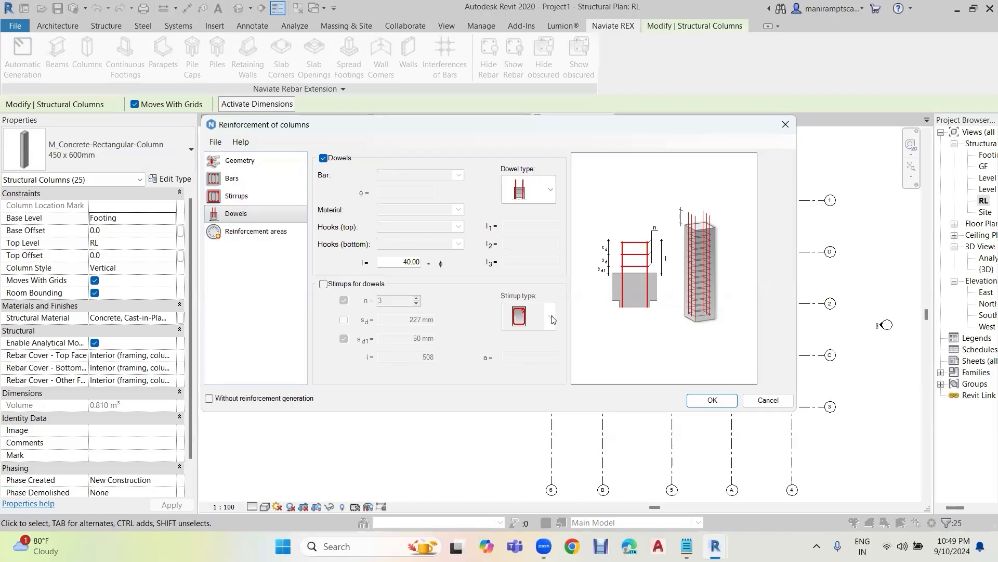
pyautogui.click(550, 193)
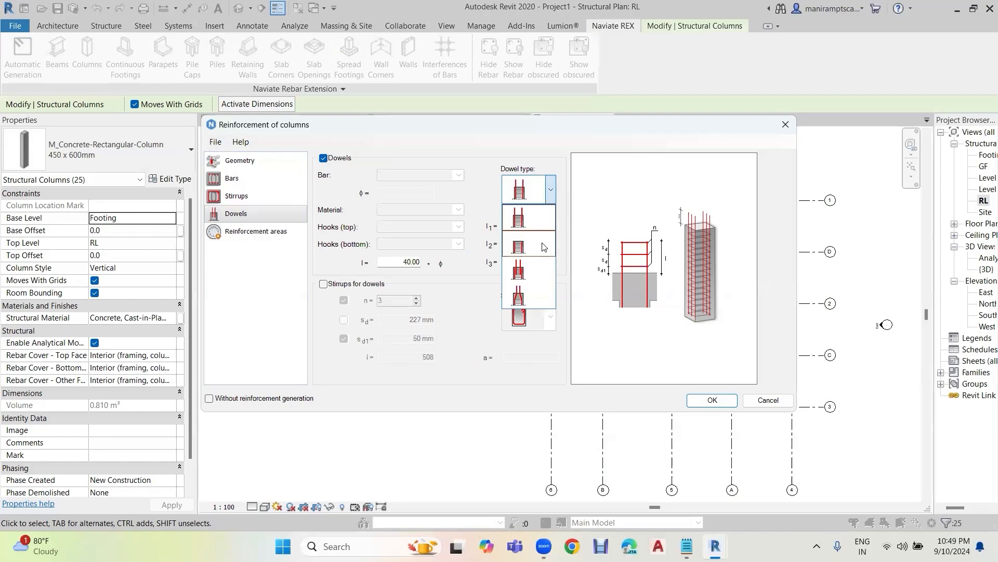
pyautogui.click(534, 295)
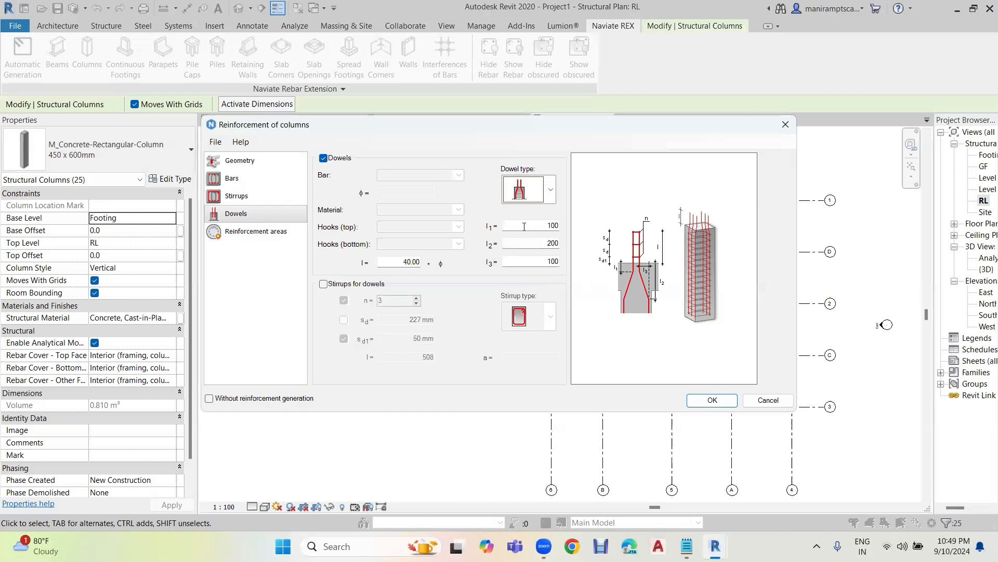
pyautogui.moveTo(560, 225); pyautogui.dragTo(547, 226)
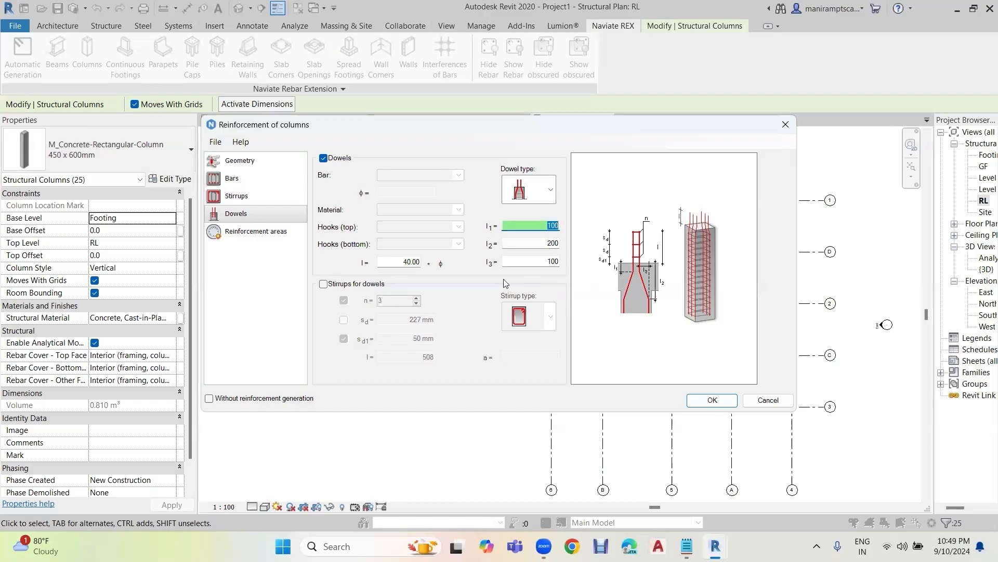
# Step: Set the columns' longitudinal bar size to 16M and keep None for the top hooks
pyautogui.click(244, 181)
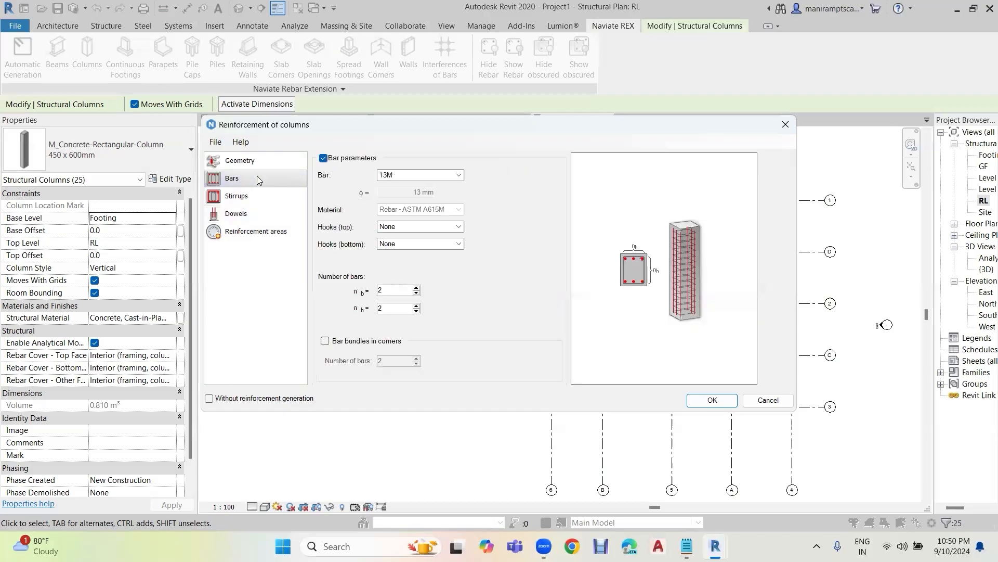
pyautogui.click(460, 175)
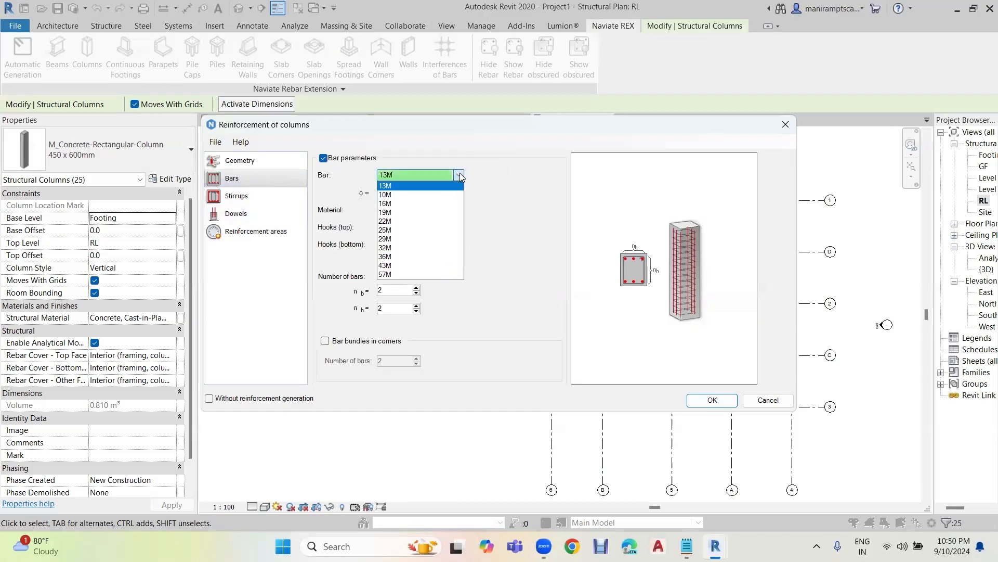
pyautogui.click(397, 207)
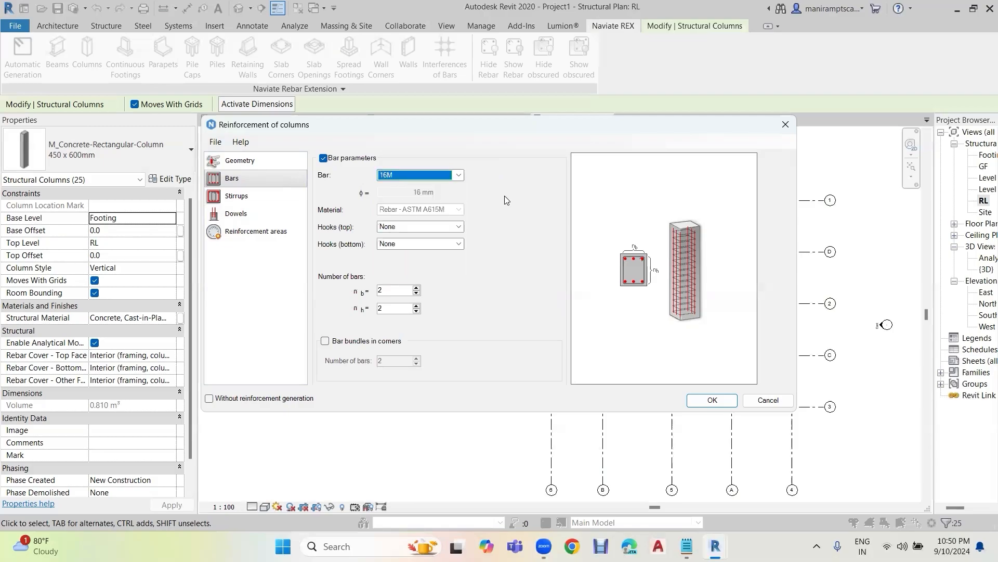
pyautogui.click(452, 228)
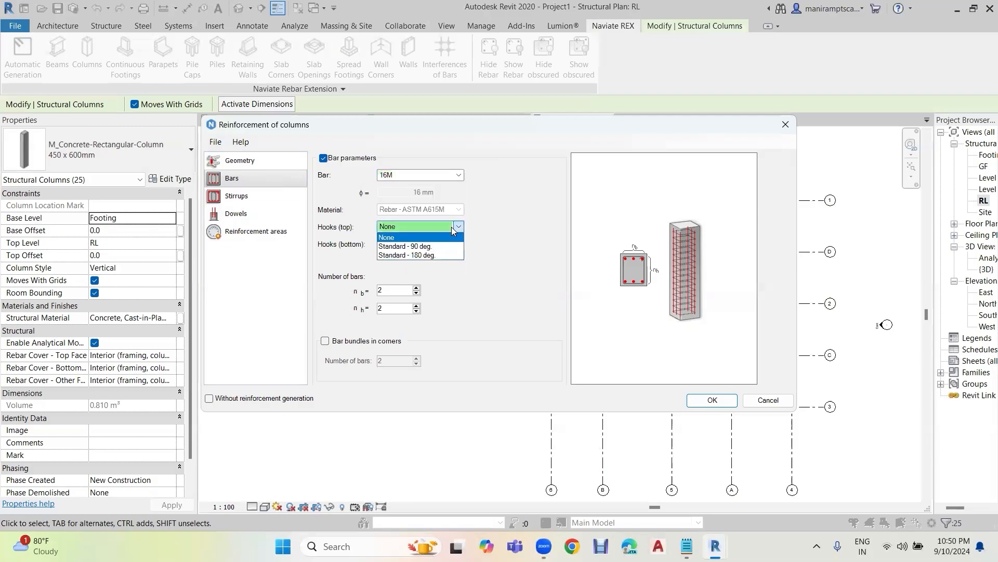
pyautogui.click(457, 229)
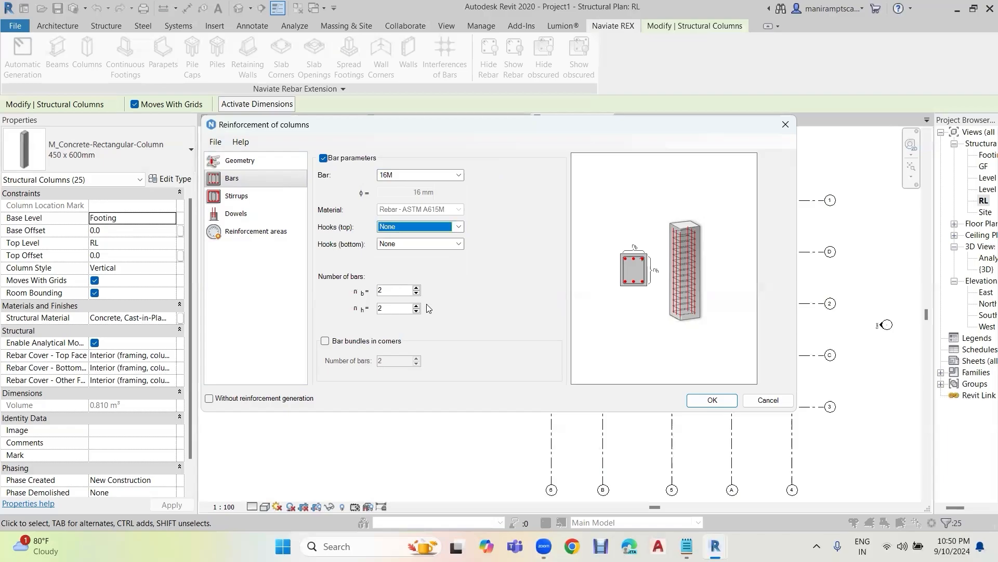
# Step: Generate the configured reinforcement for the selected columns, save the project and check the rebar in the 3D view
pyautogui.click(271, 232)
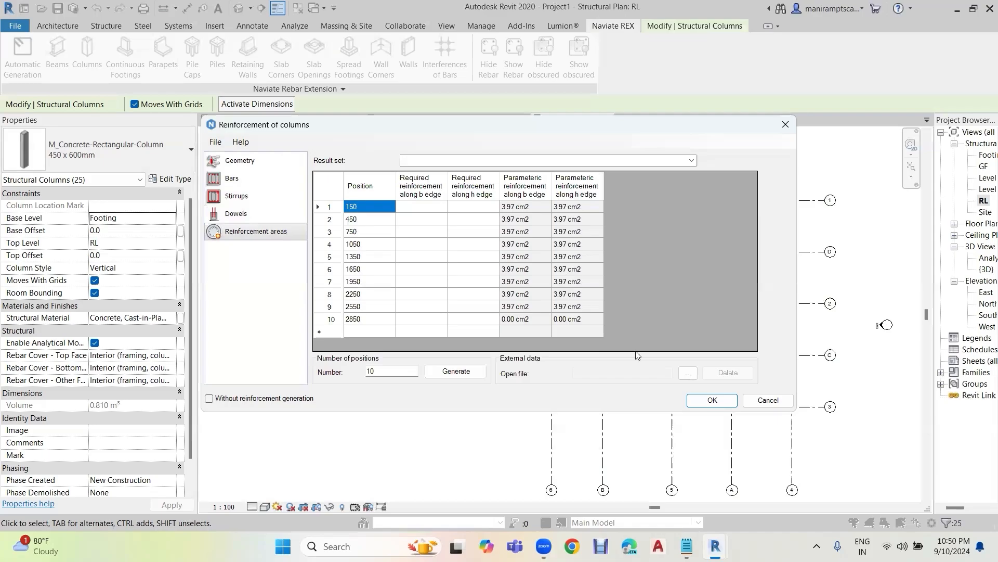
pyautogui.click(710, 402)
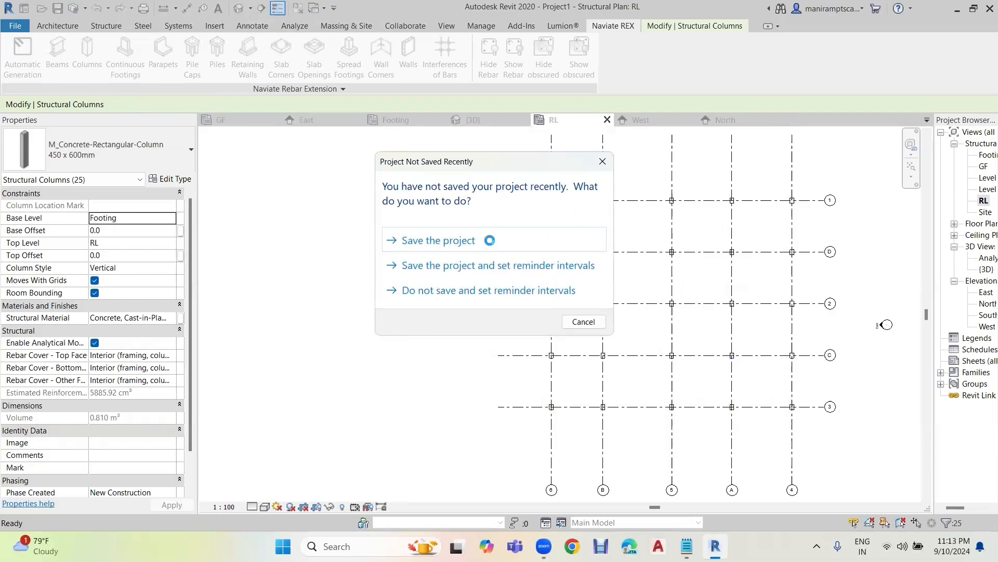
pyautogui.click(490, 240)
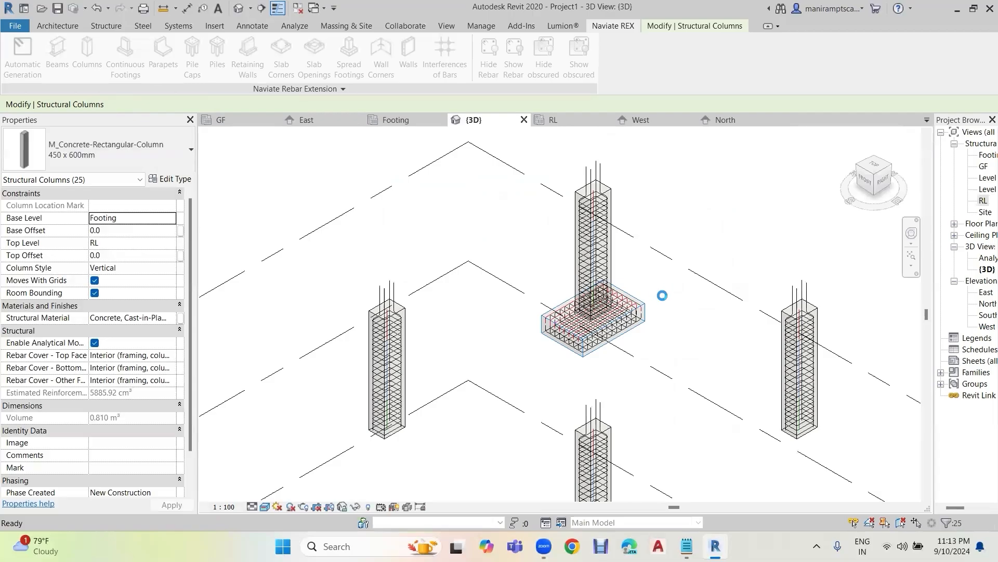
pyautogui.scroll(-3, 662, 292)
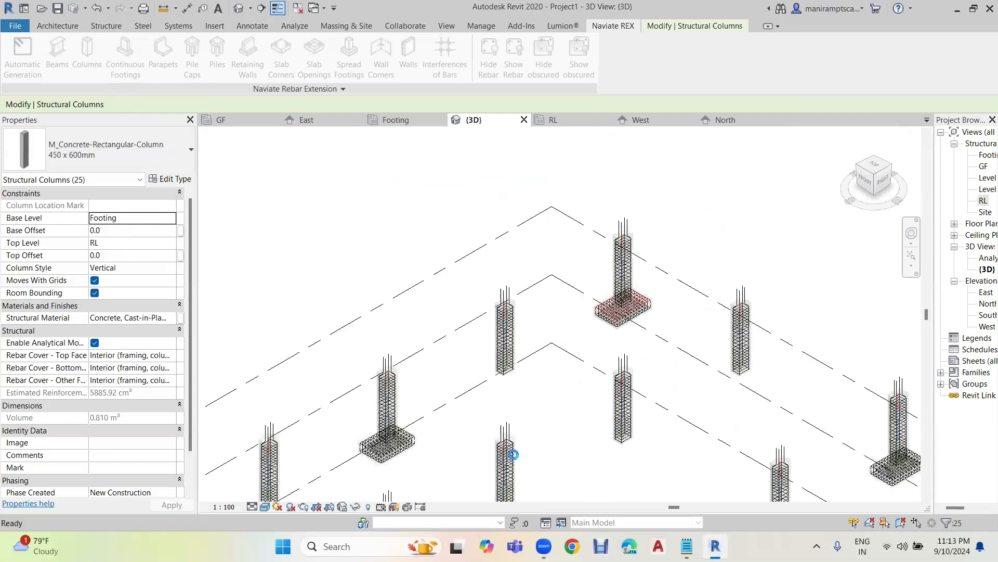
pyautogui.scroll(1, 513, 364)
pyautogui.scroll(1, 522, 343)
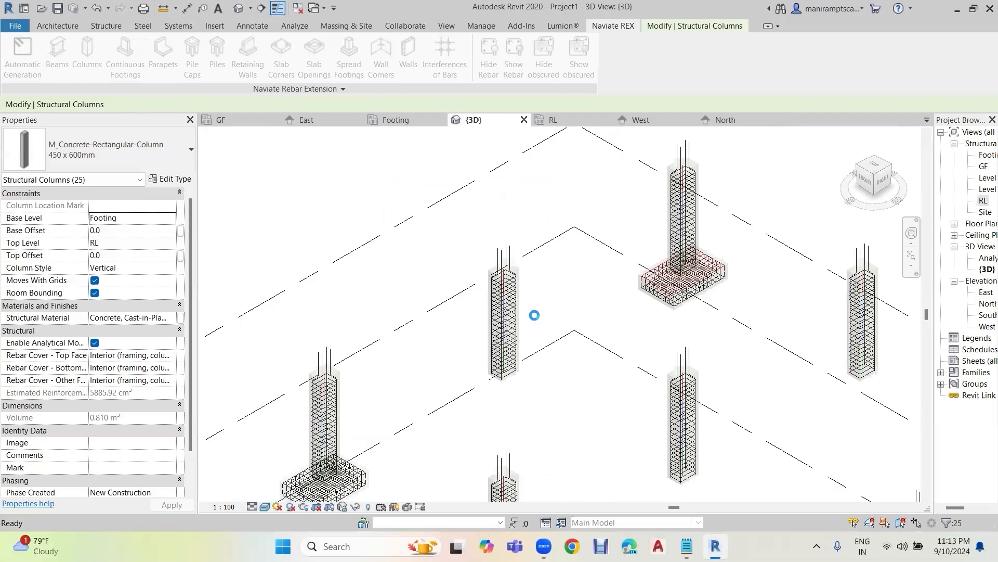
pyautogui.scroll(1, 535, 315)
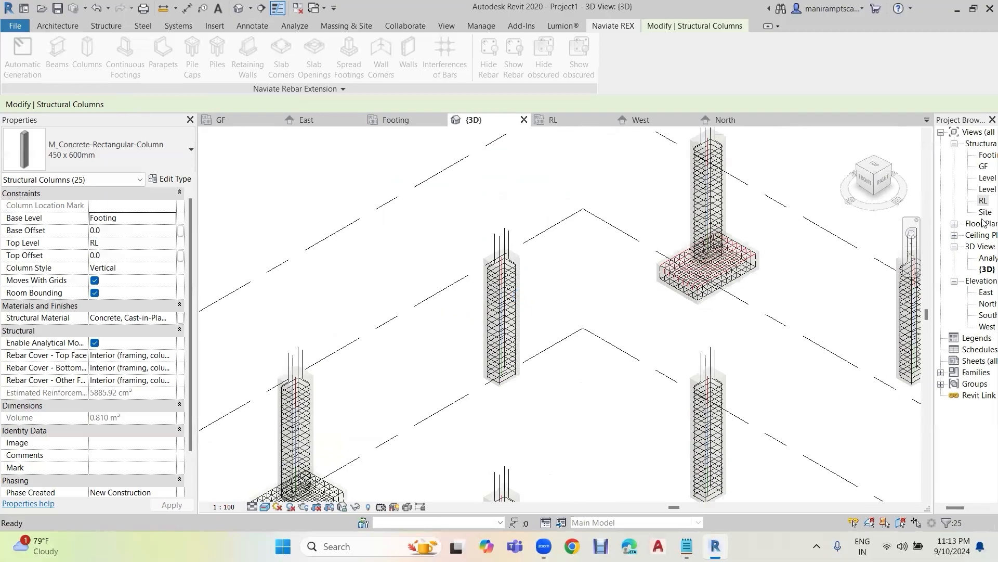
# Step: Place M_Concrete-Rectangular Beam 300 x 600mm beams along the grid lines in the RL structural plan
pyautogui.doubleClick(983, 201)
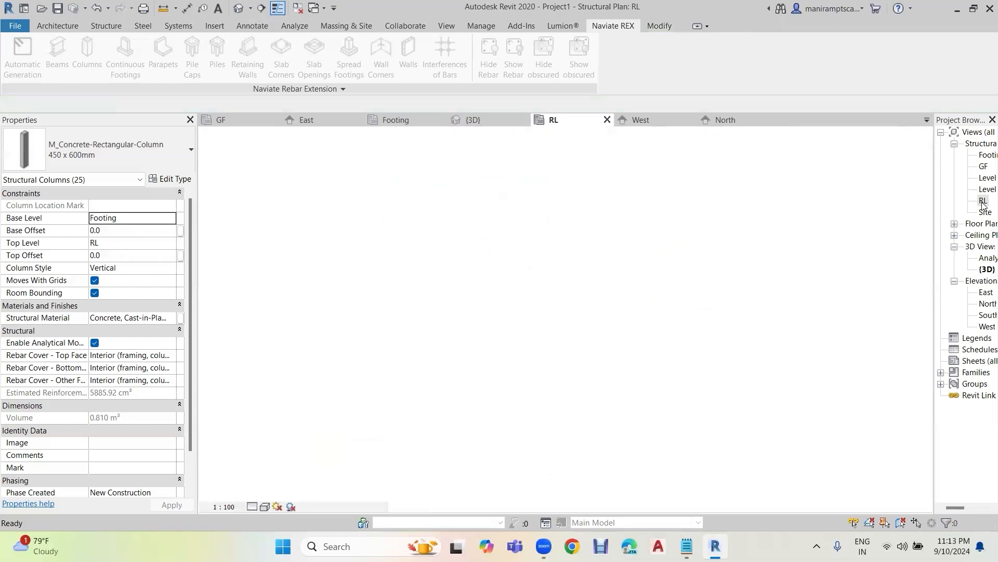
pyautogui.scroll(2, 652, 226)
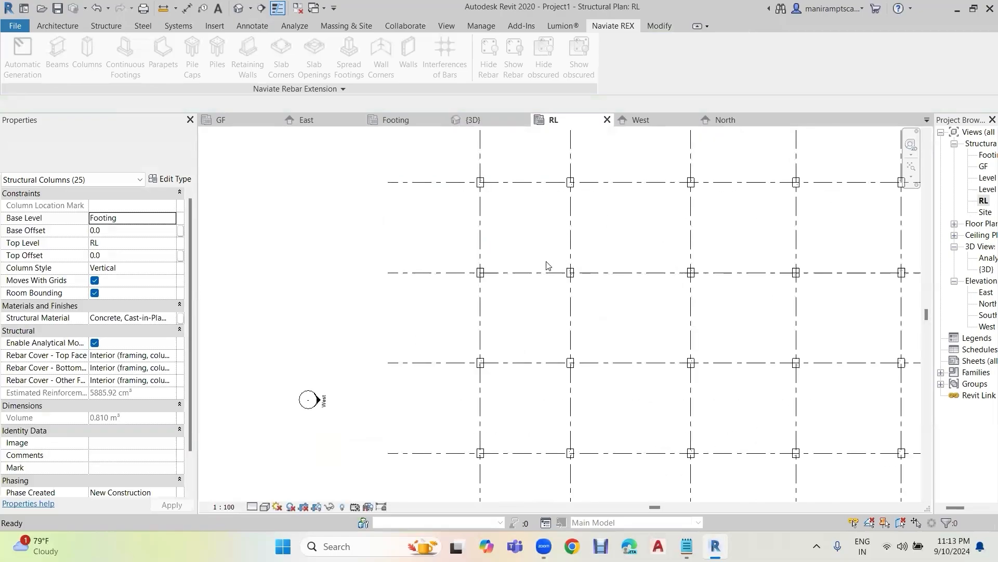
pyautogui.click(111, 29)
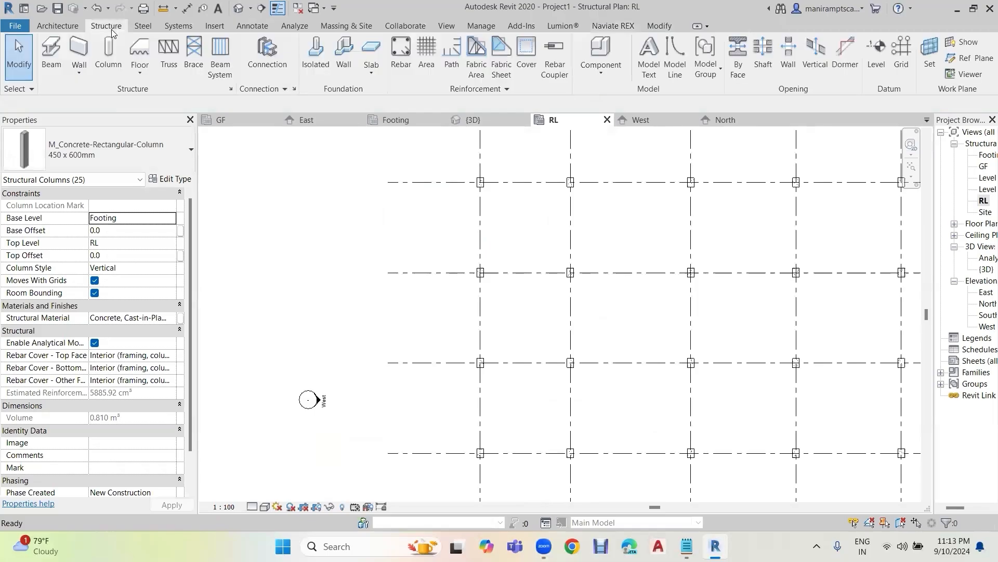
pyautogui.click(52, 52)
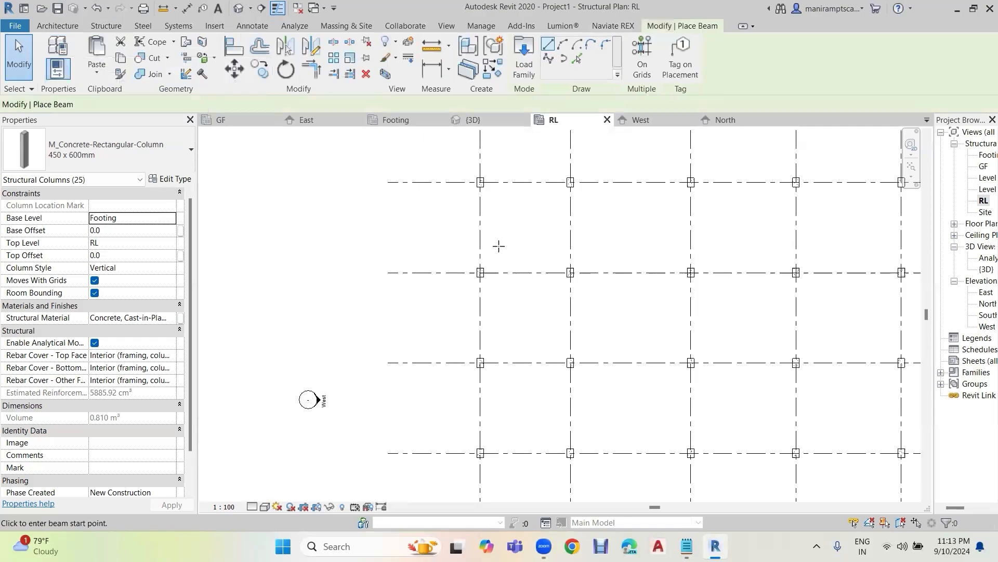
pyautogui.click(641, 61)
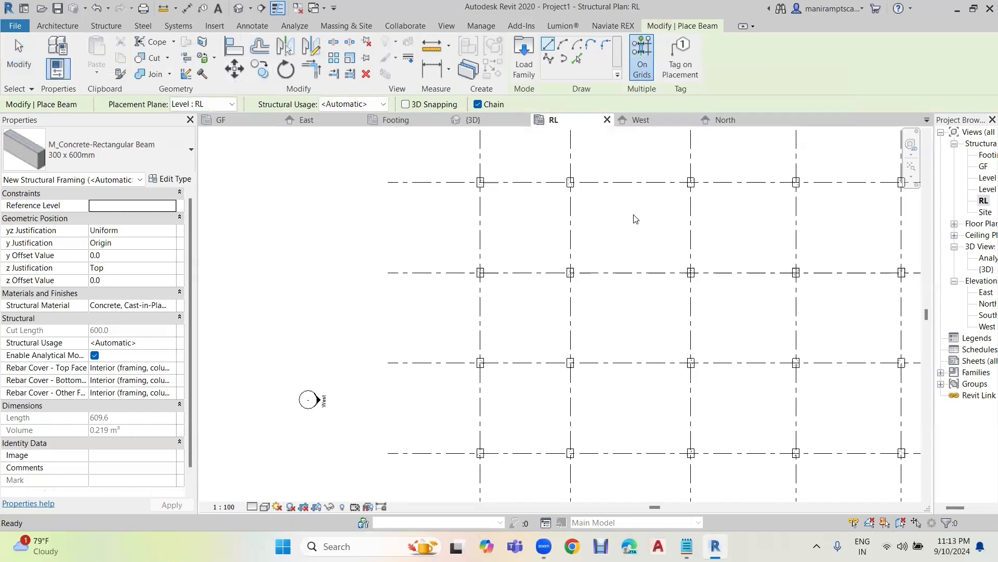
pyautogui.scroll(-3, 635, 218)
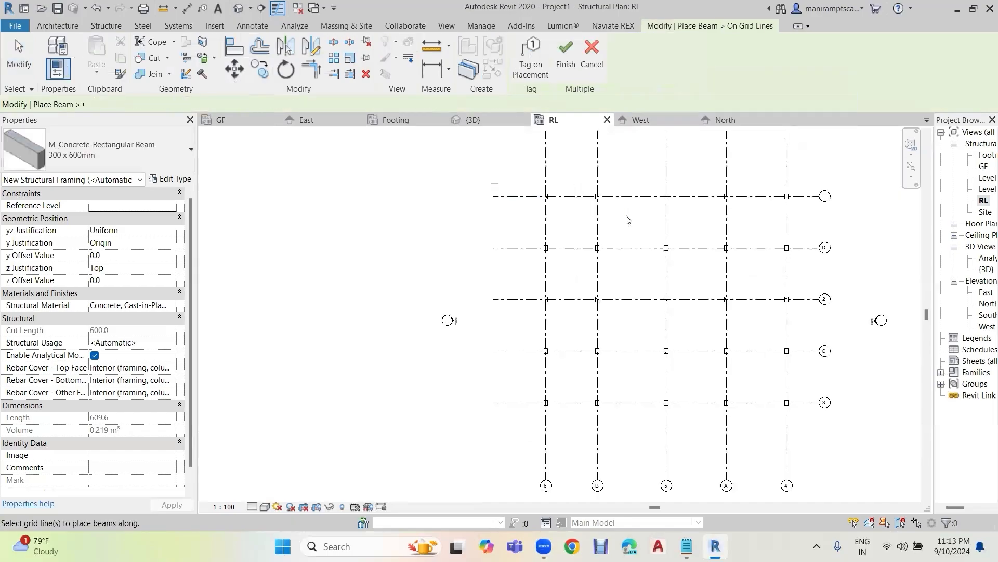
pyautogui.moveTo(810, 167); pyautogui.dragTo(527, 260)
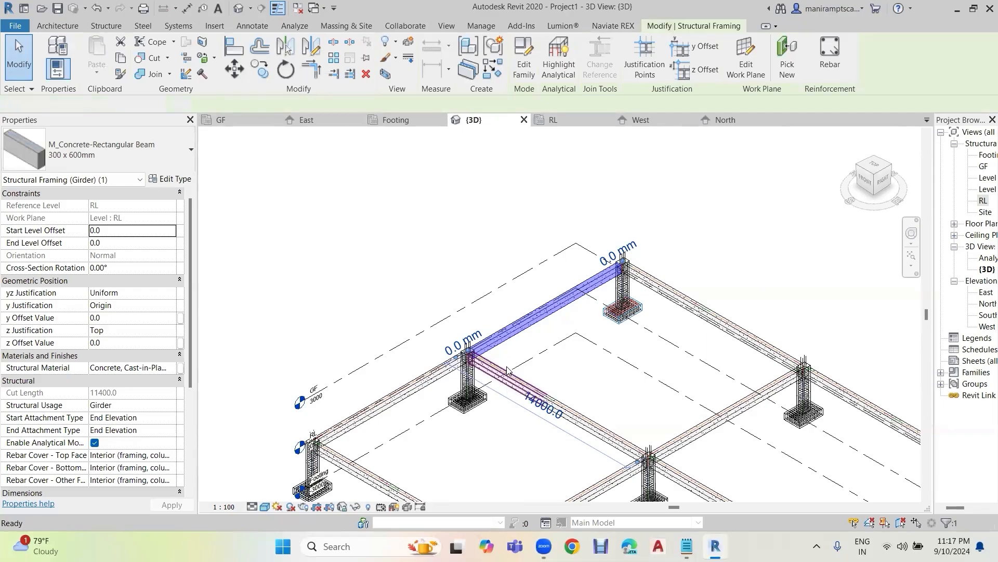
# Step: Try to reinforce the whole chain of connected 300 x 600mm beams at once with the Beams rebar extension
pyautogui.press('Tab')
pyautogui.click(532, 426)
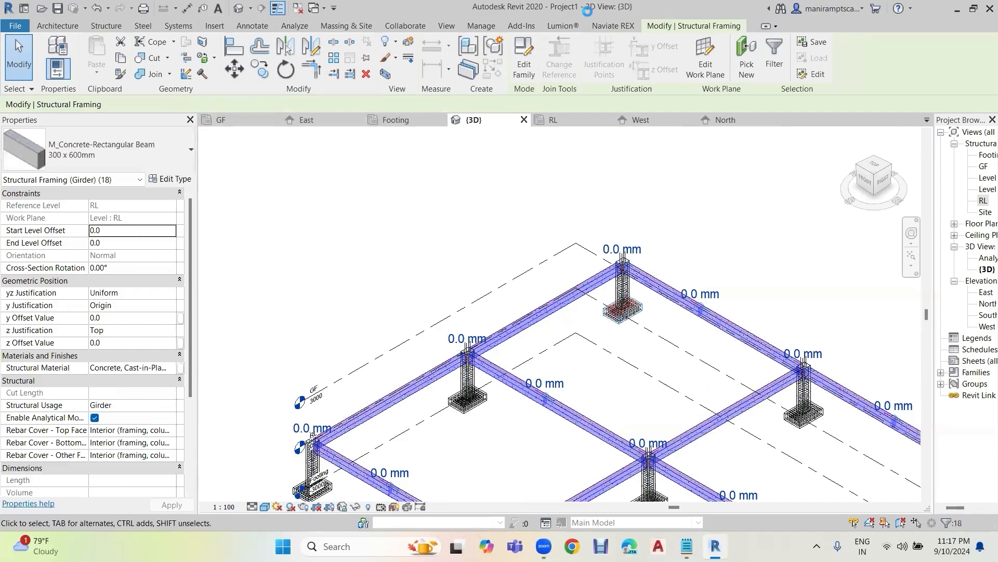
pyautogui.click(613, 25)
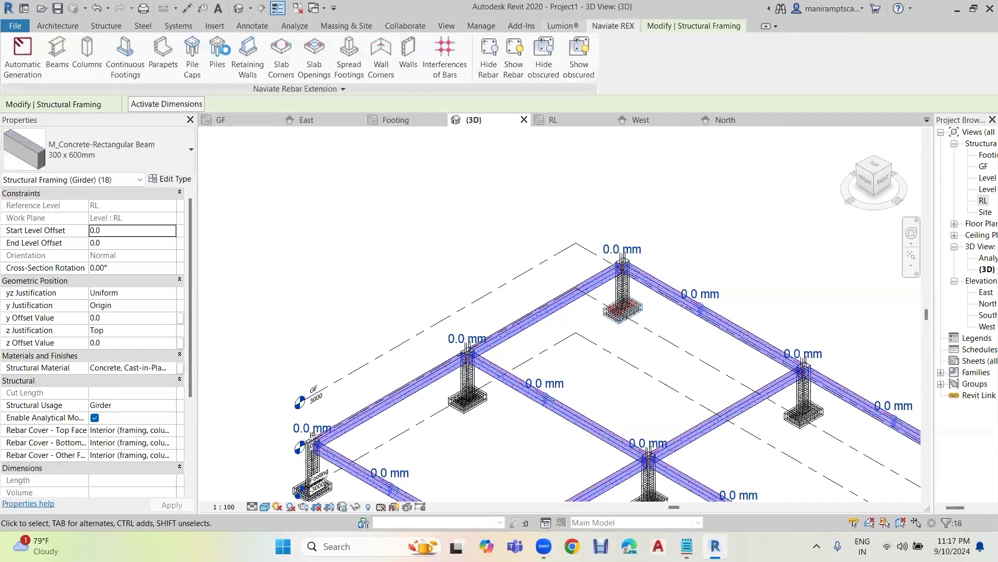
pyautogui.click(64, 50)
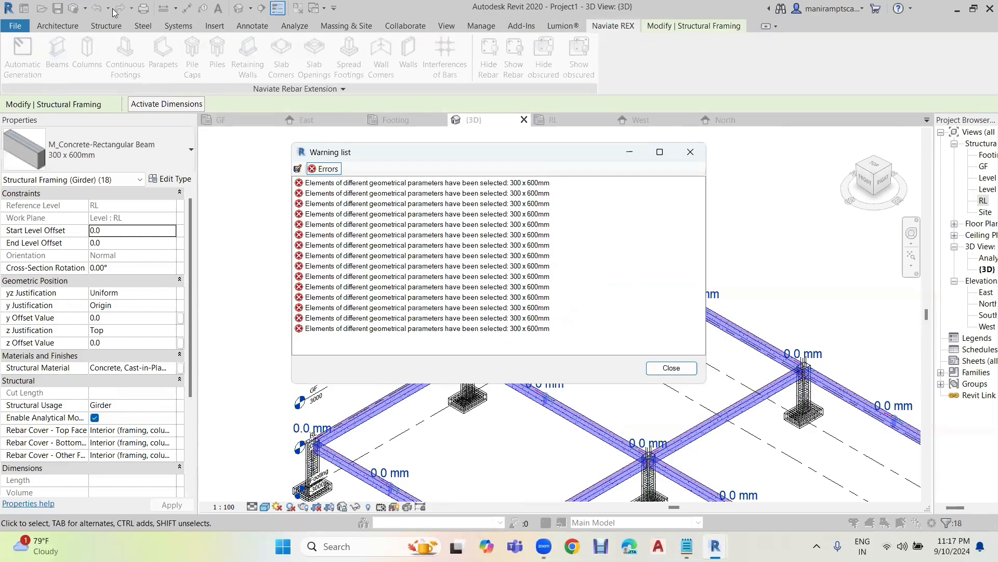
pyautogui.click(700, 157)
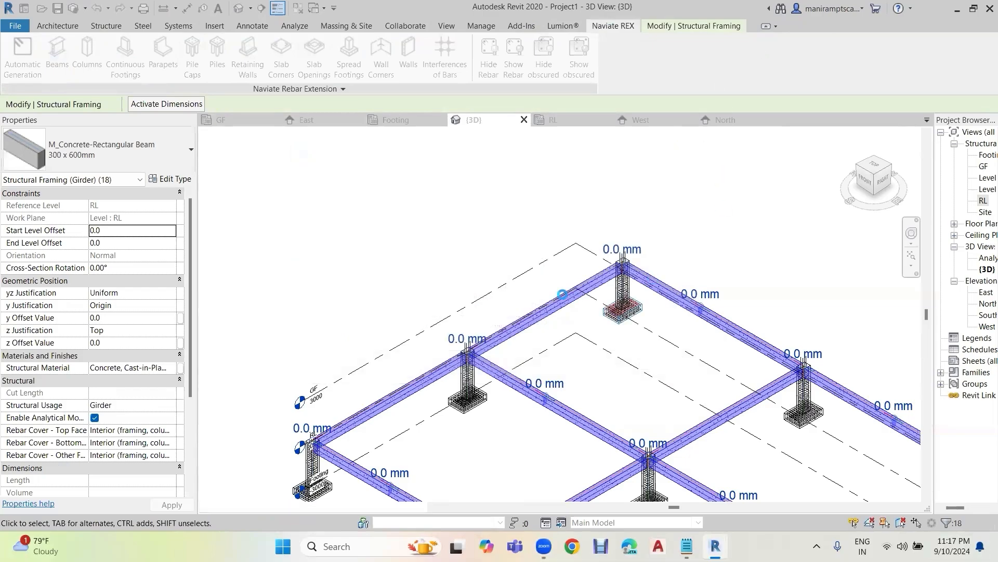
pyautogui.press('Escape')
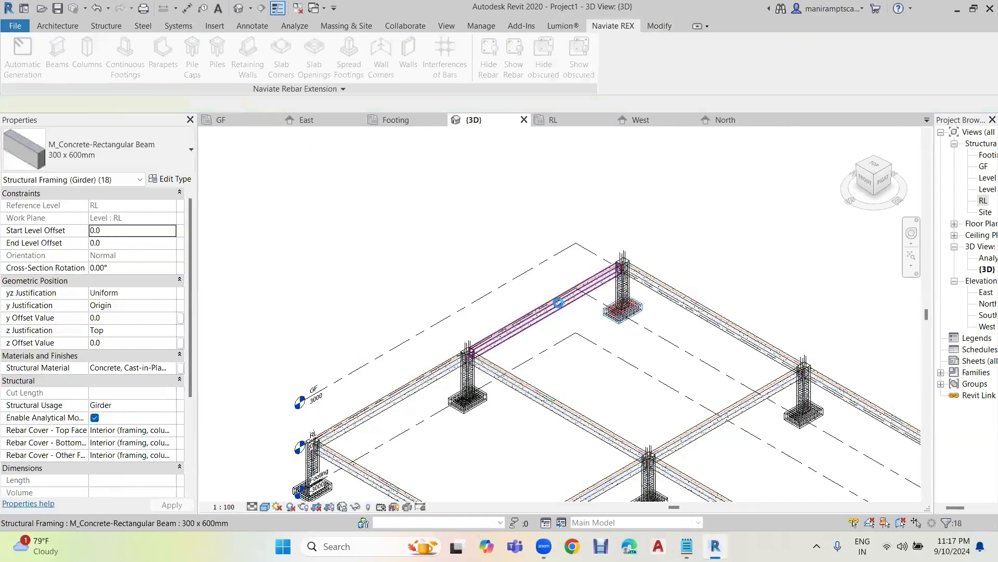
# Step: Start reinforcing the single outer beam at the far corner column, with closed rectangular stirrups and cover Interior (framing, beam) <25 mm>
pyautogui.click(558, 303)
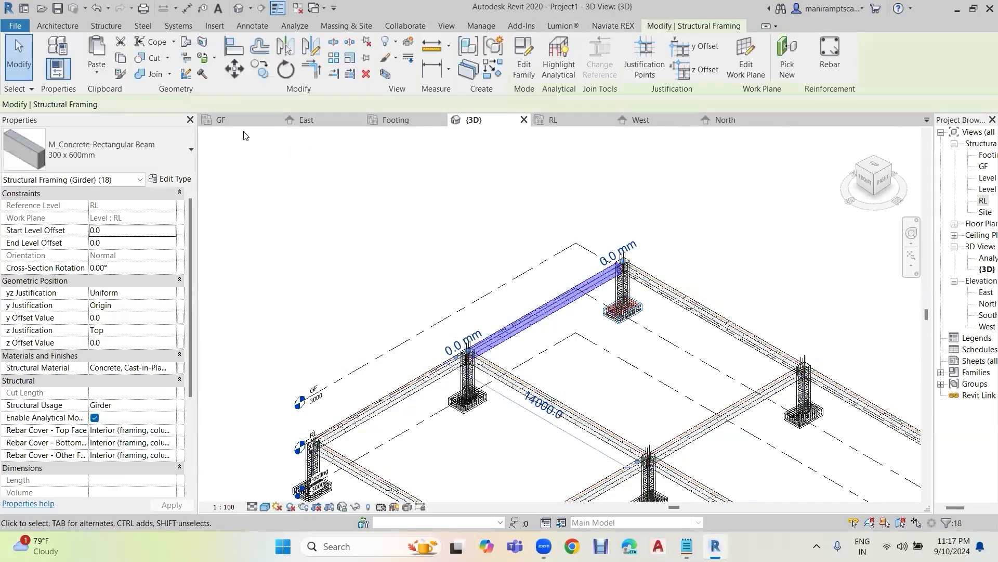
pyautogui.click(613, 26)
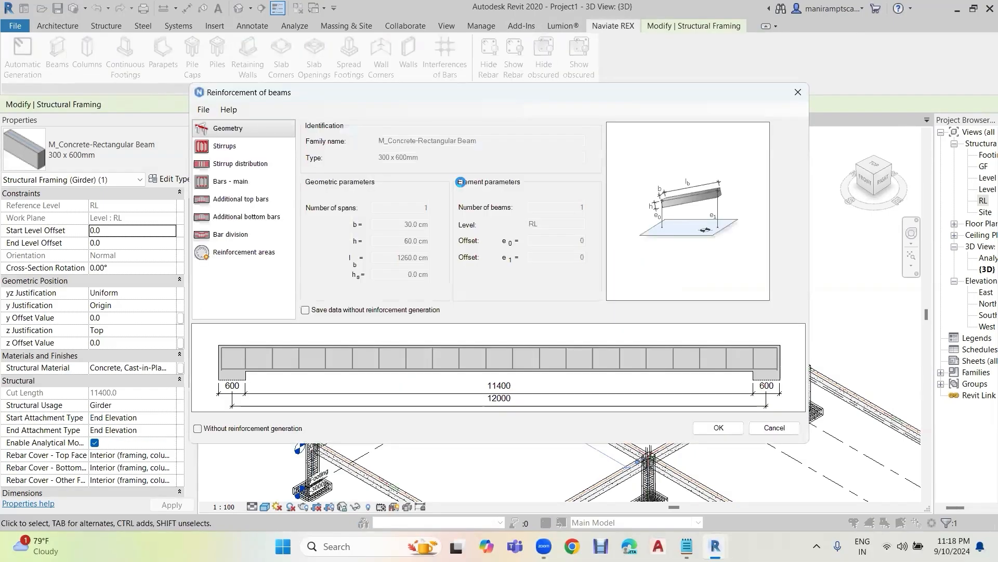
pyautogui.click(245, 146)
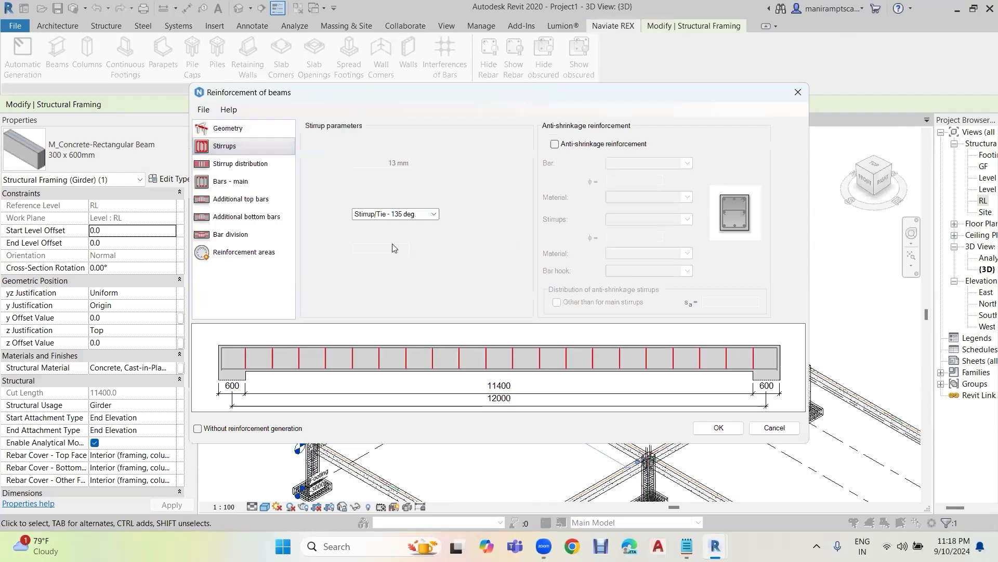
pyautogui.click(413, 232)
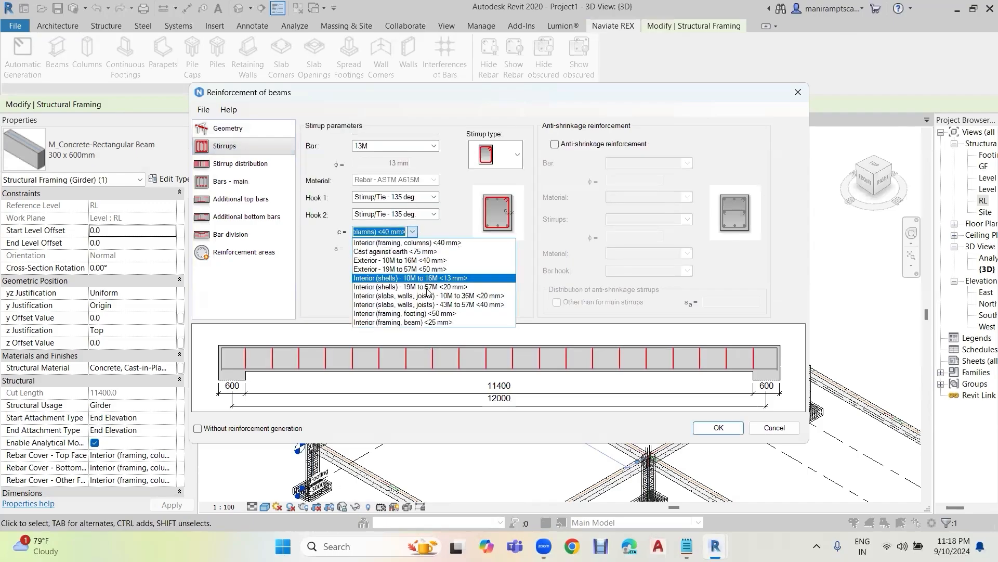
pyautogui.click(441, 323)
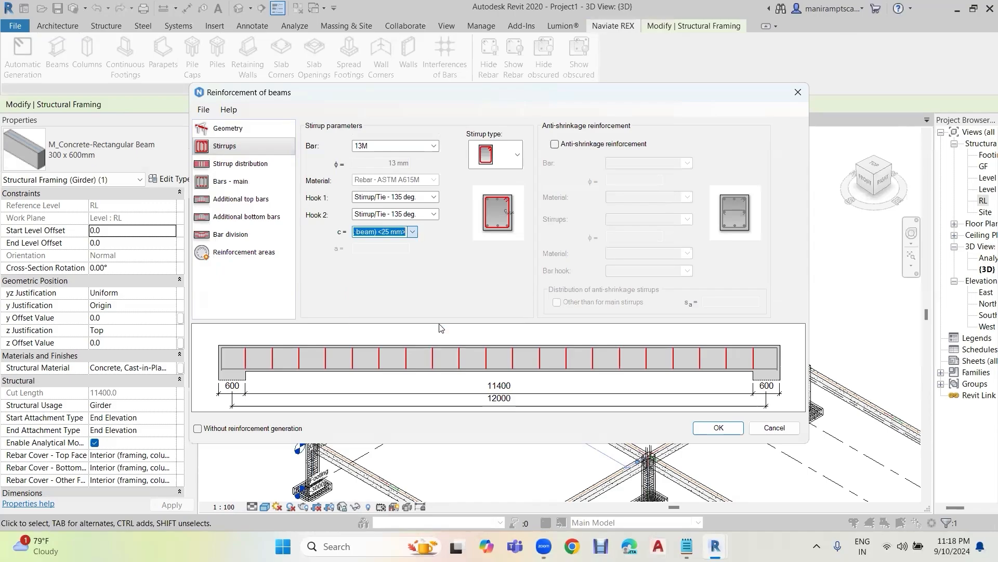
pyautogui.click(519, 155)
pyautogui.click(496, 188)
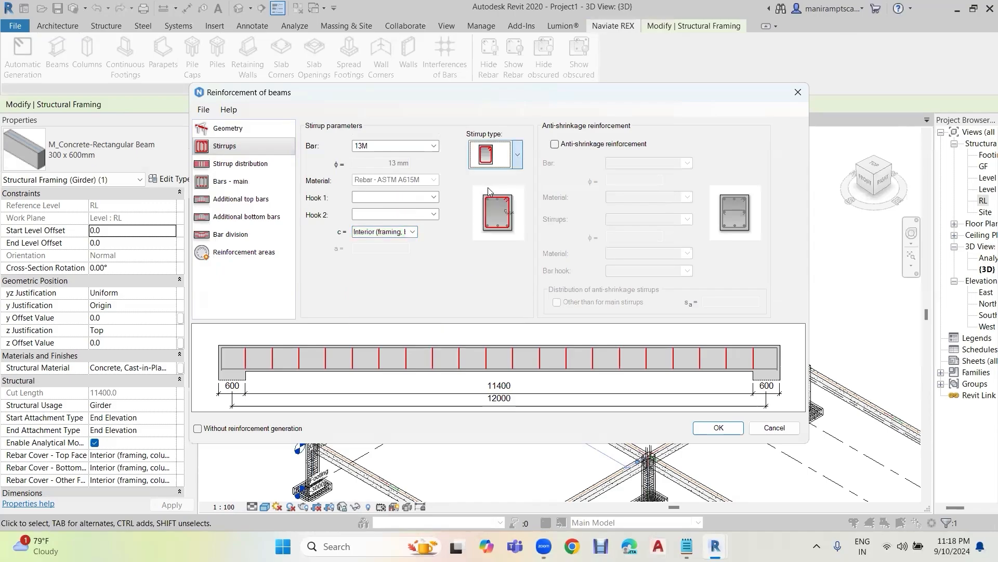
# Step: Set the beam's stirrup bar size to 10M and both stirrup hooks to Stirrup/Tie - 90 deg
pyautogui.click(432, 147)
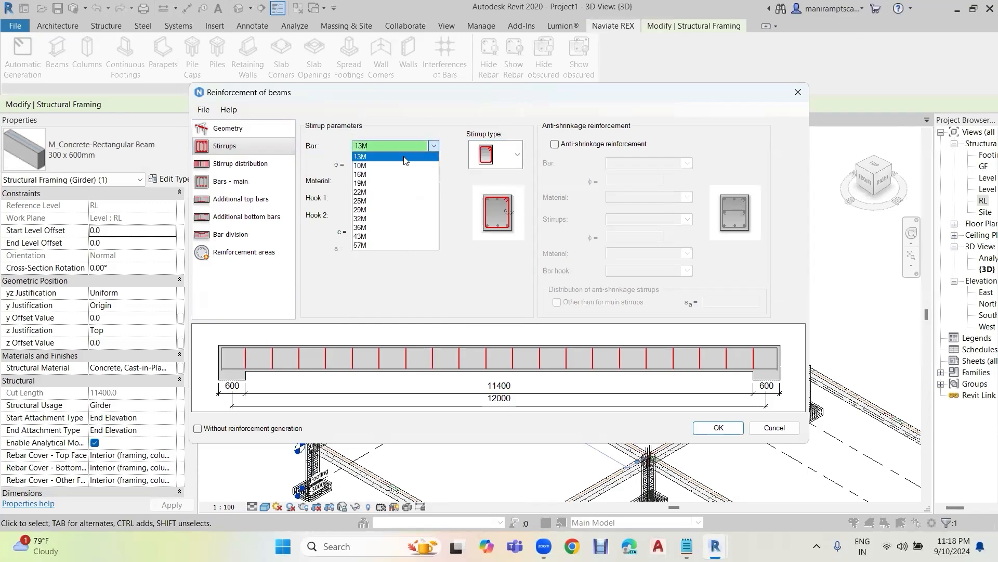
pyautogui.click(376, 156)
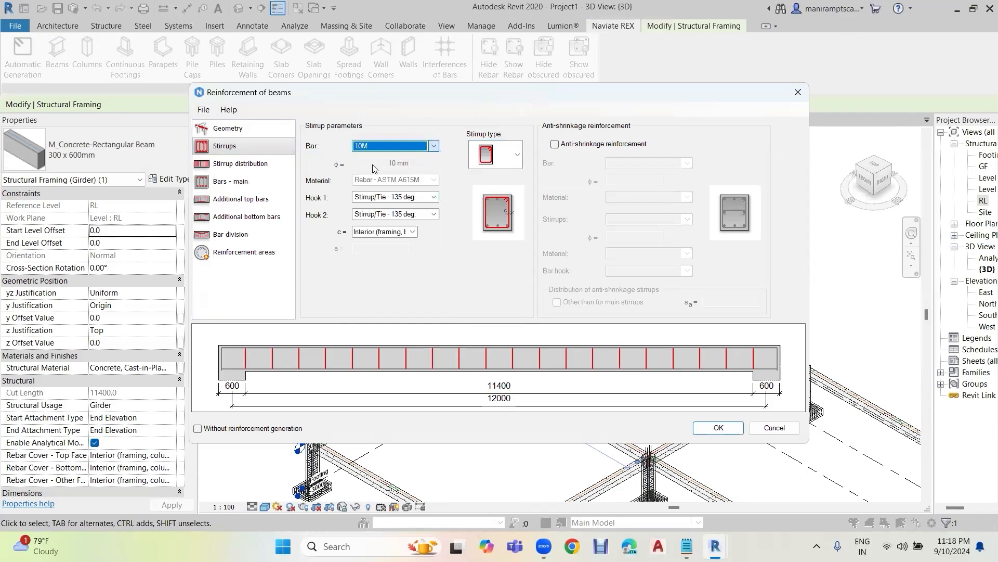
pyautogui.click(432, 198)
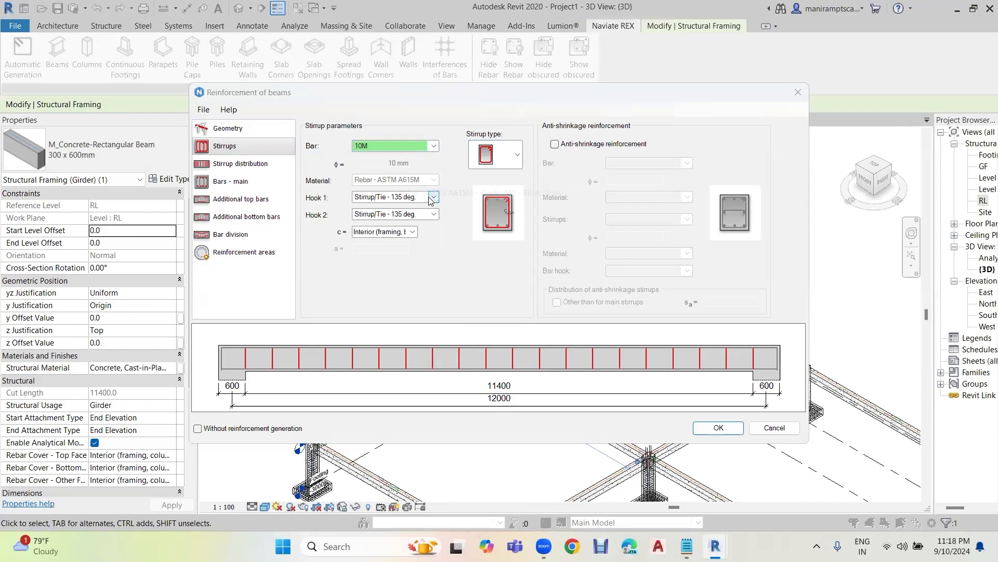
pyautogui.click(434, 198)
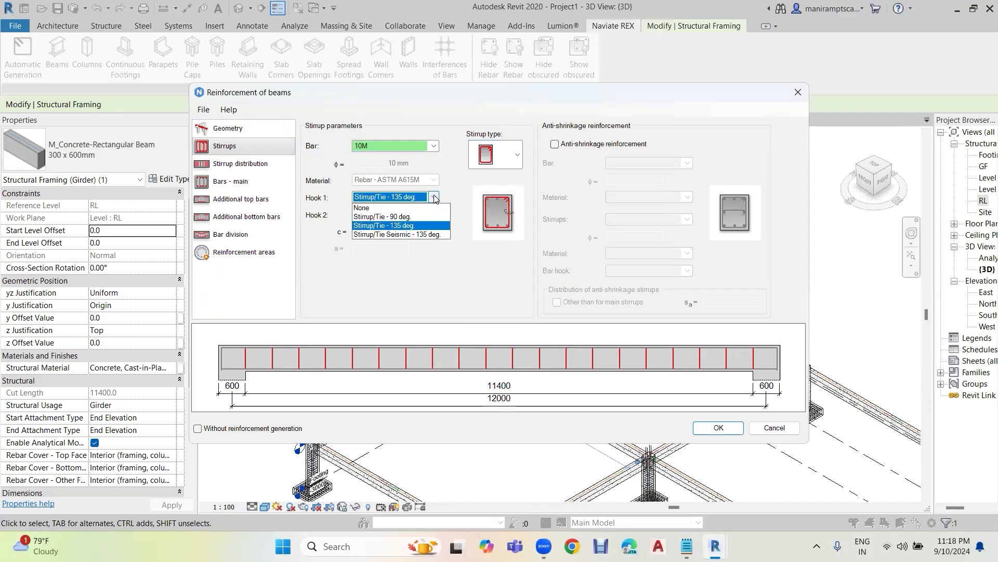
pyautogui.click(408, 218)
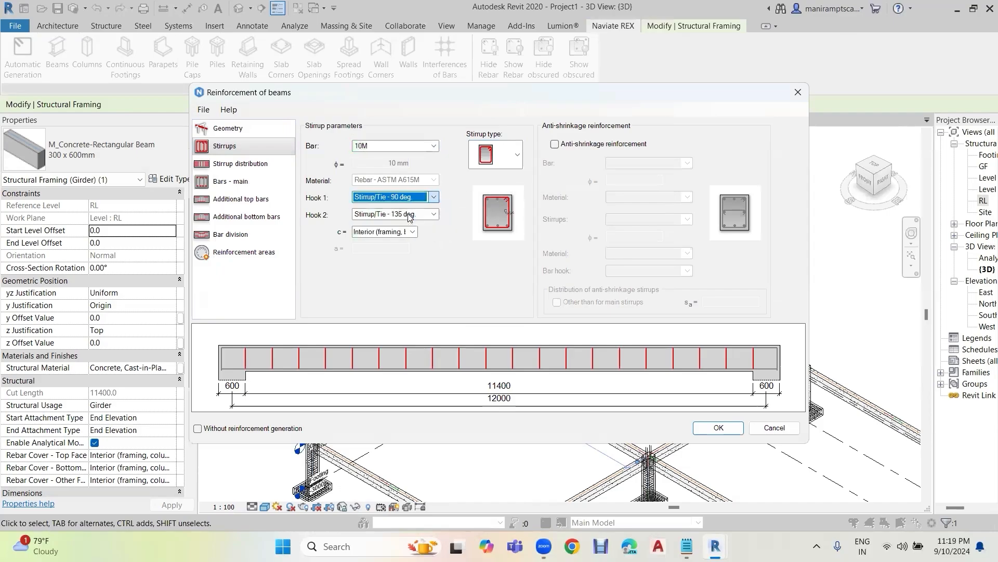
pyautogui.click(433, 213)
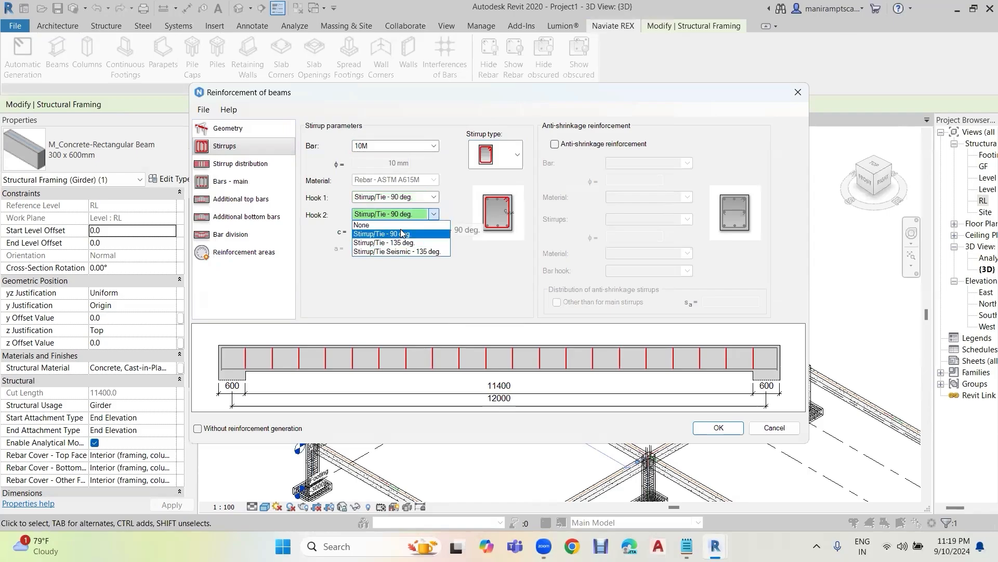
pyautogui.click(402, 233)
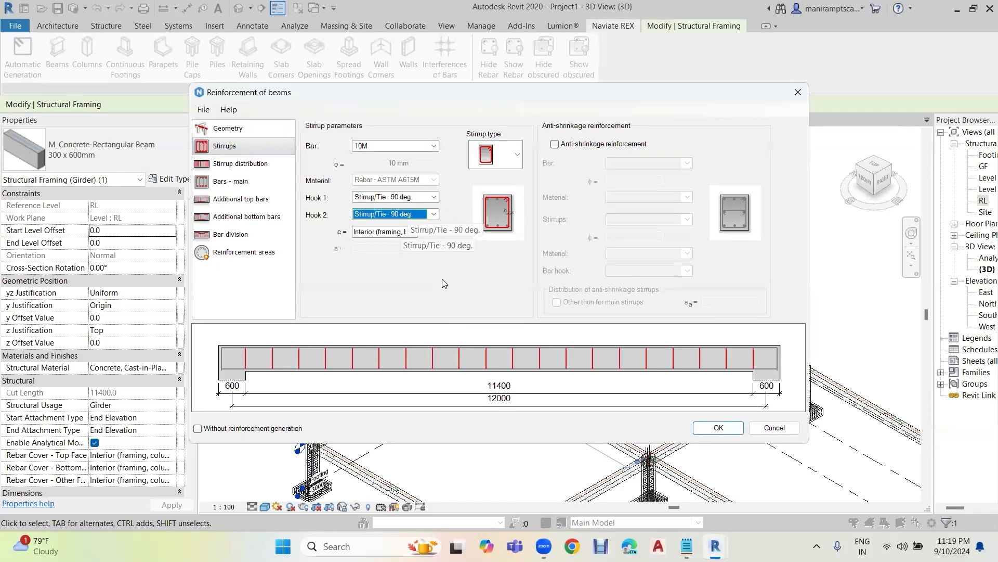
# Step: Set the beam's main stirrup distribution to the three-zone type, with spacings of 300, 600 and 300 mm
pyautogui.click(229, 165)
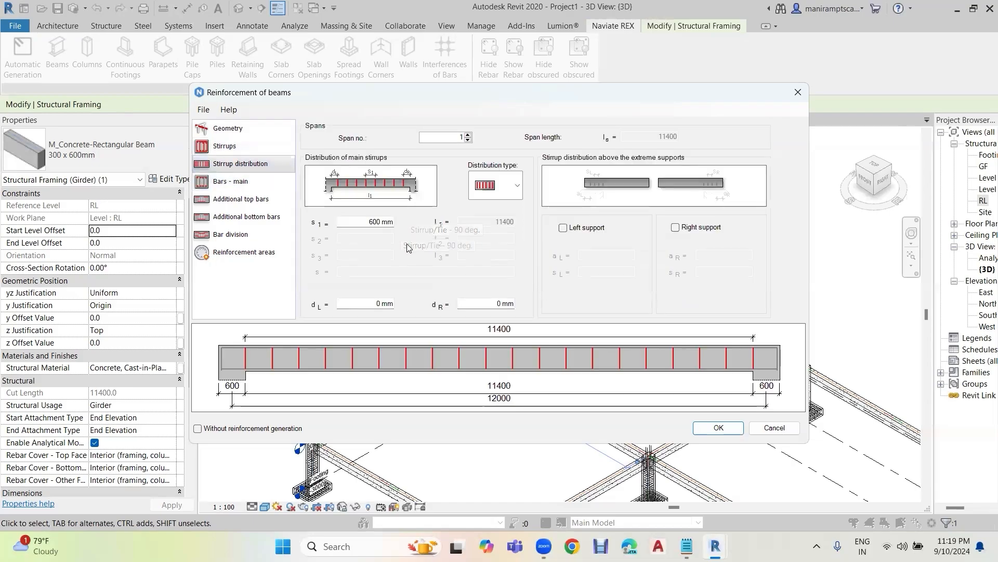
pyautogui.click(518, 191)
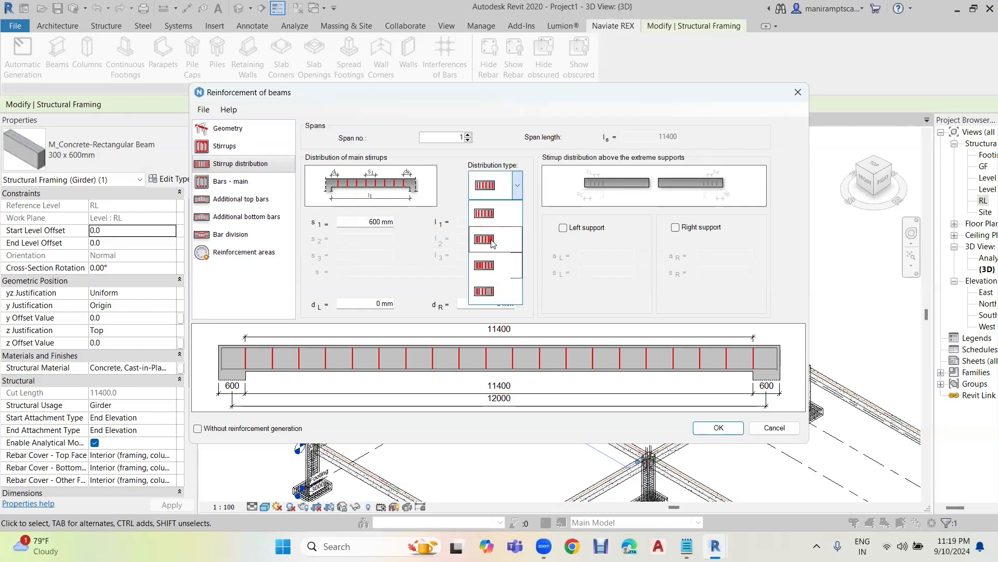
pyautogui.click(489, 240)
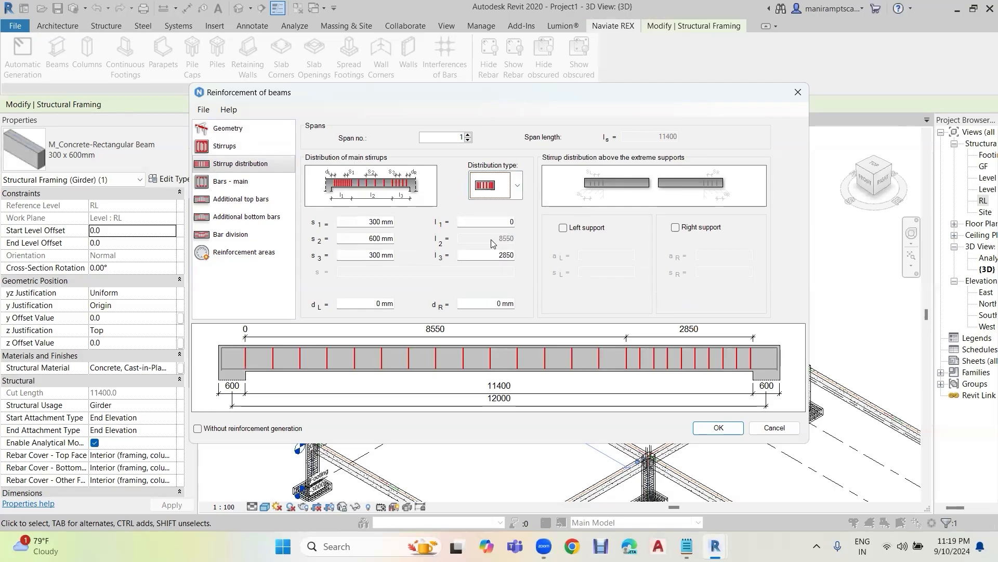
pyautogui.click(371, 222)
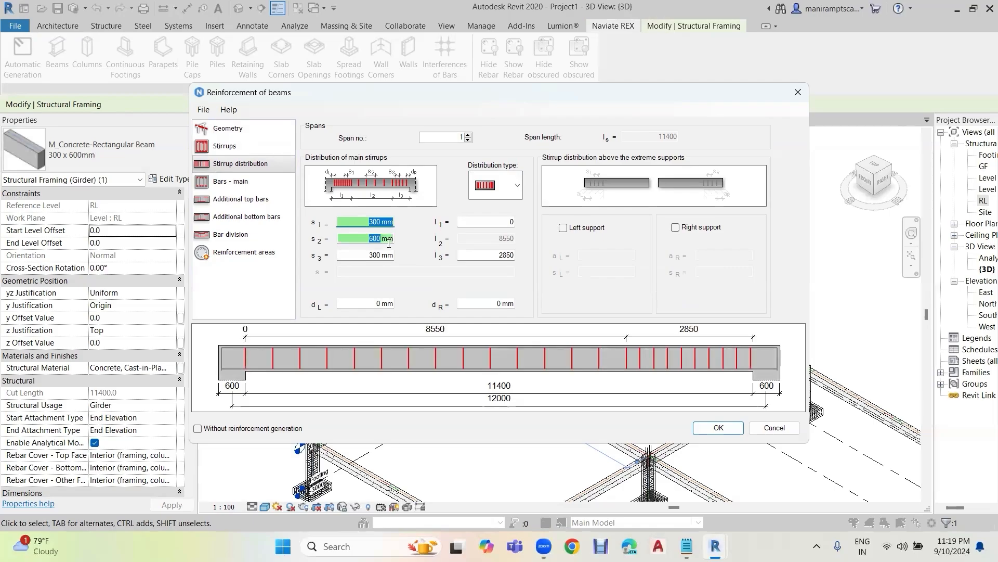
pyautogui.click(369, 238)
pyautogui.click(372, 254)
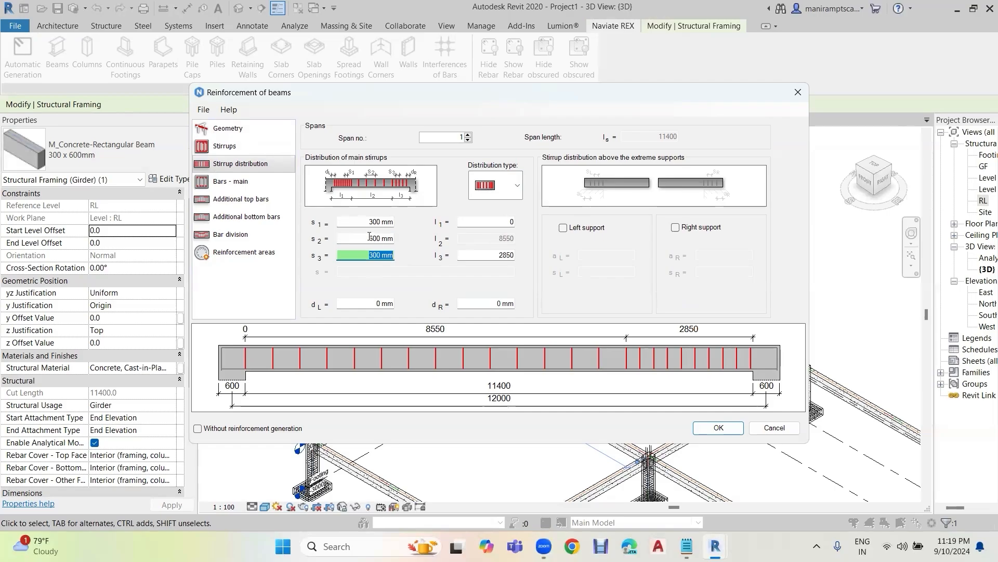
pyautogui.click(371, 238)
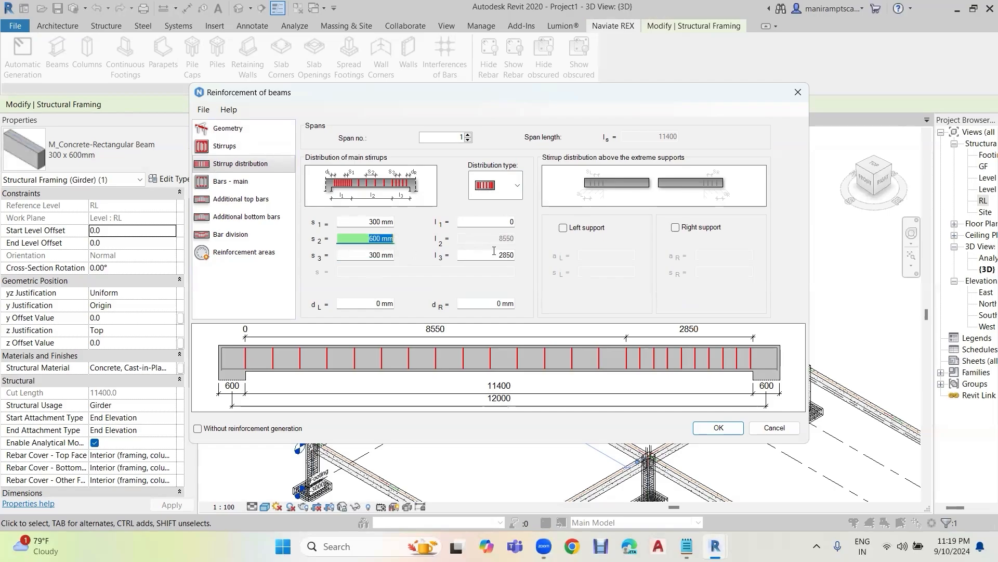
# Step: Add one additional 13M top bar above each of the beam's extreme left and right supports
pyautogui.click(239, 184)
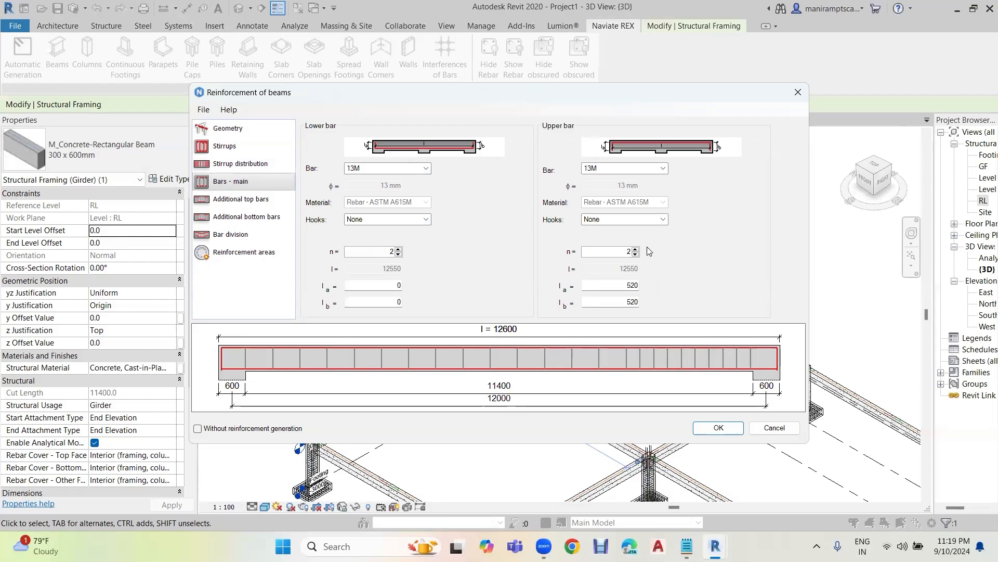
pyautogui.click(247, 200)
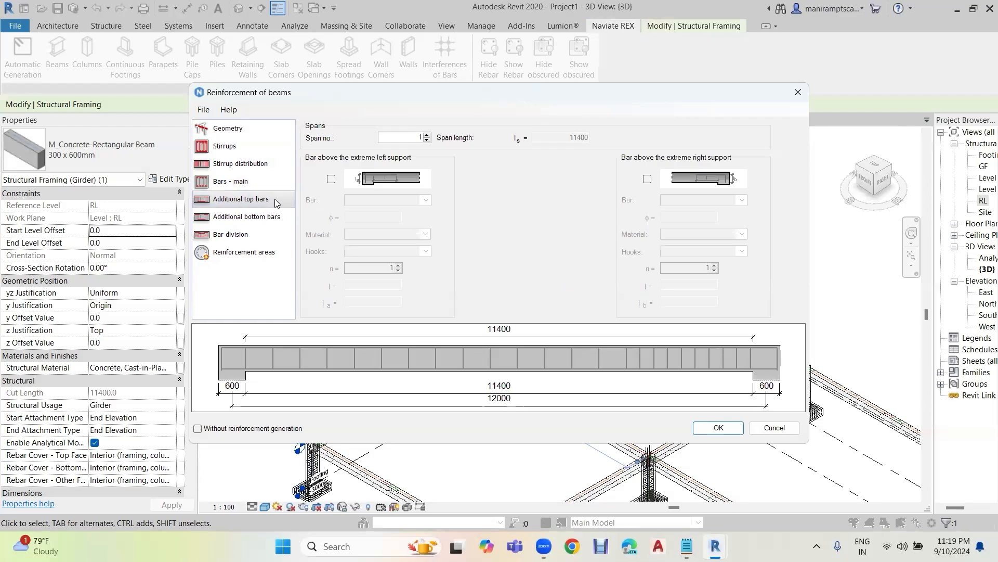
pyautogui.click(331, 179)
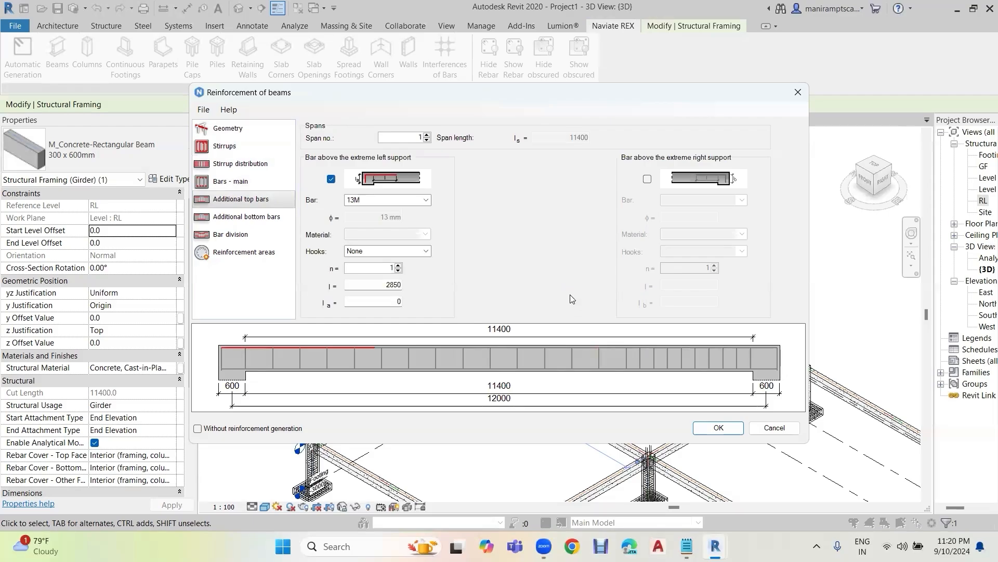
pyautogui.click(647, 179)
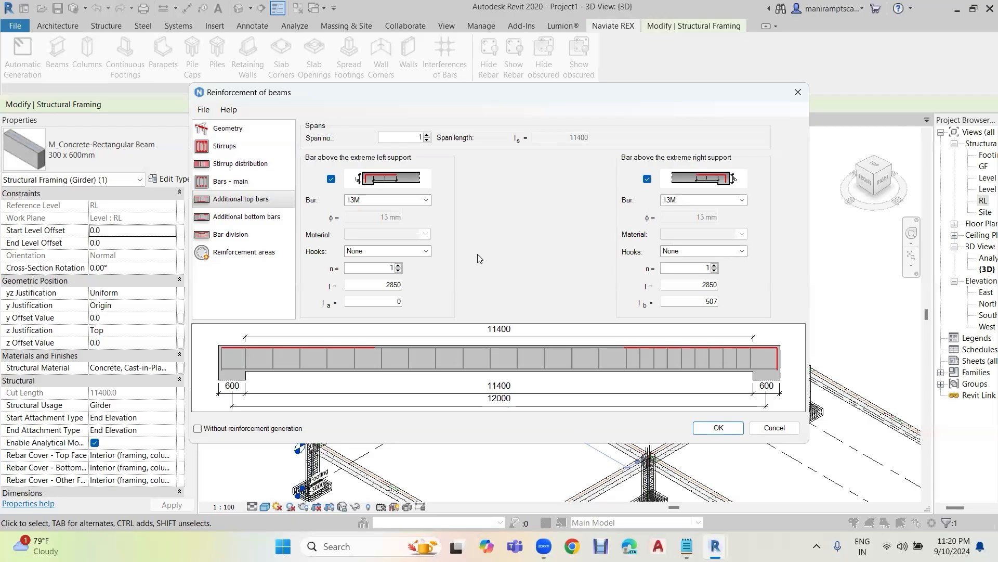
# Step: Add one additional 13M bottom span bar, leave the main bars undivided and generate the beam's reinforcement
pyautogui.click(231, 219)
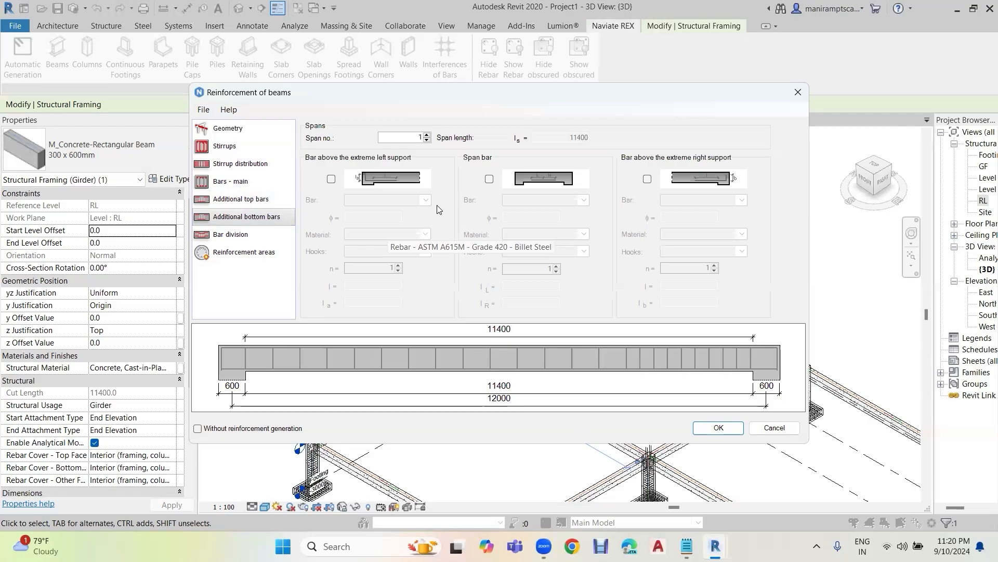
pyautogui.click(490, 179)
pyautogui.click(489, 179)
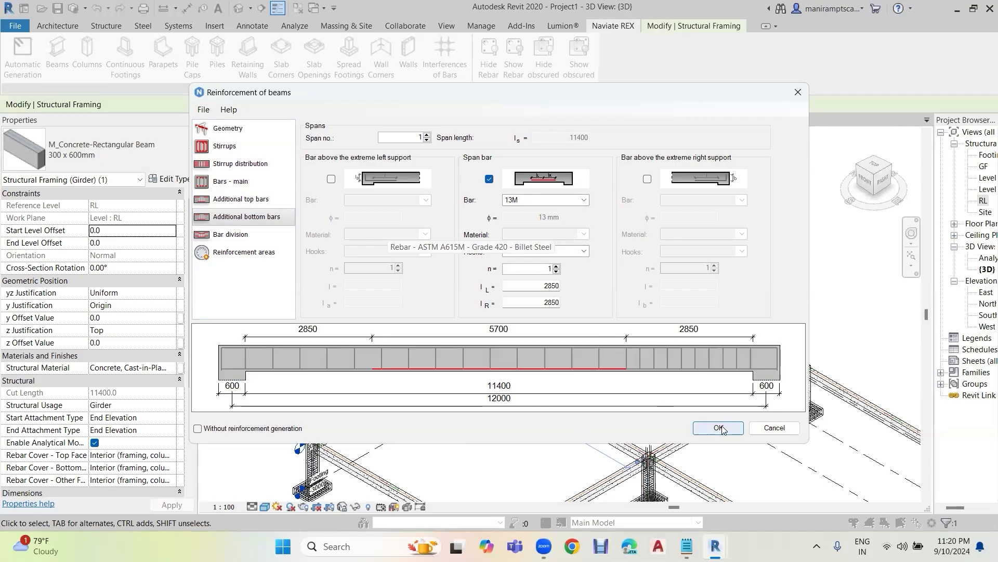
pyautogui.click(238, 237)
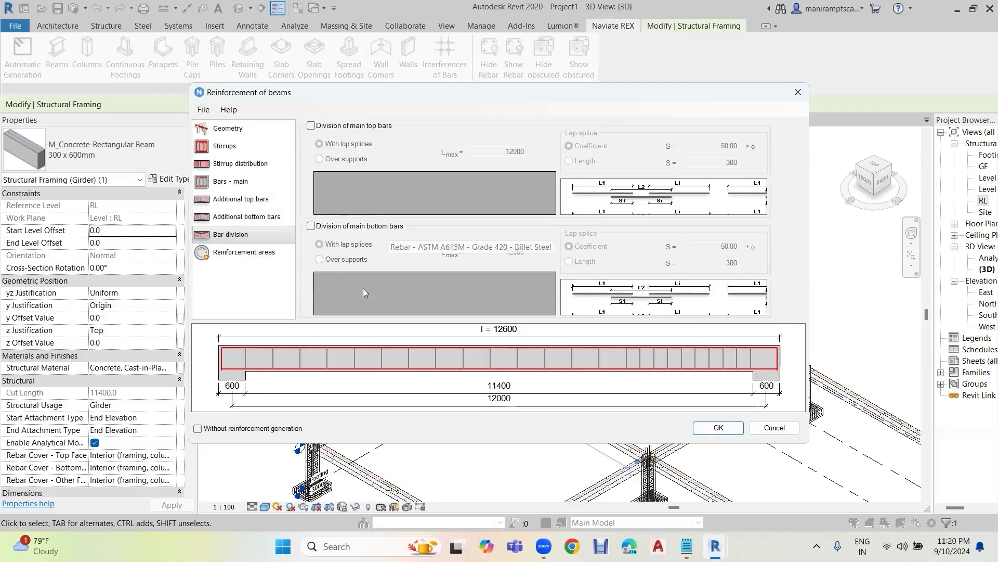
pyautogui.click(237, 253)
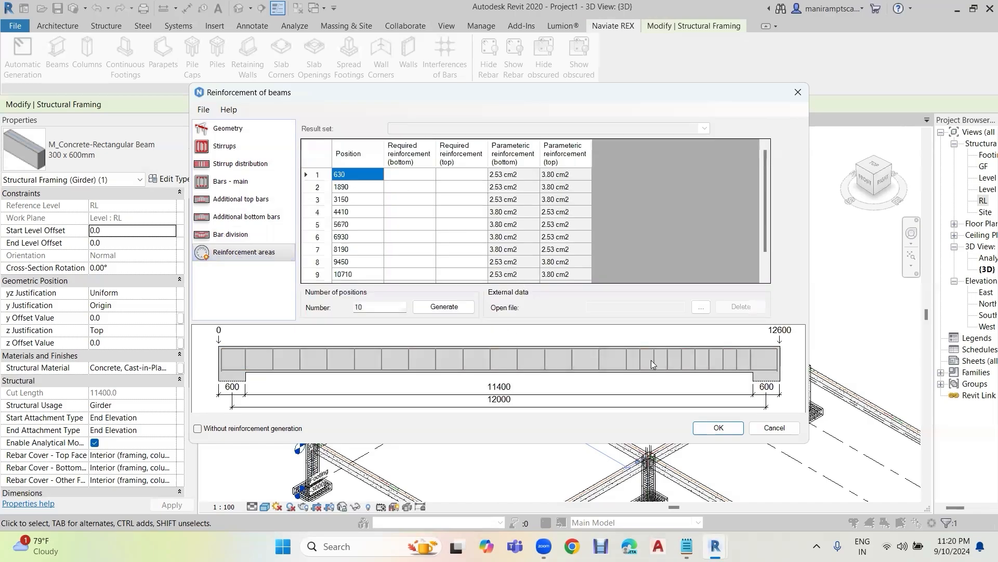
pyautogui.click(714, 423)
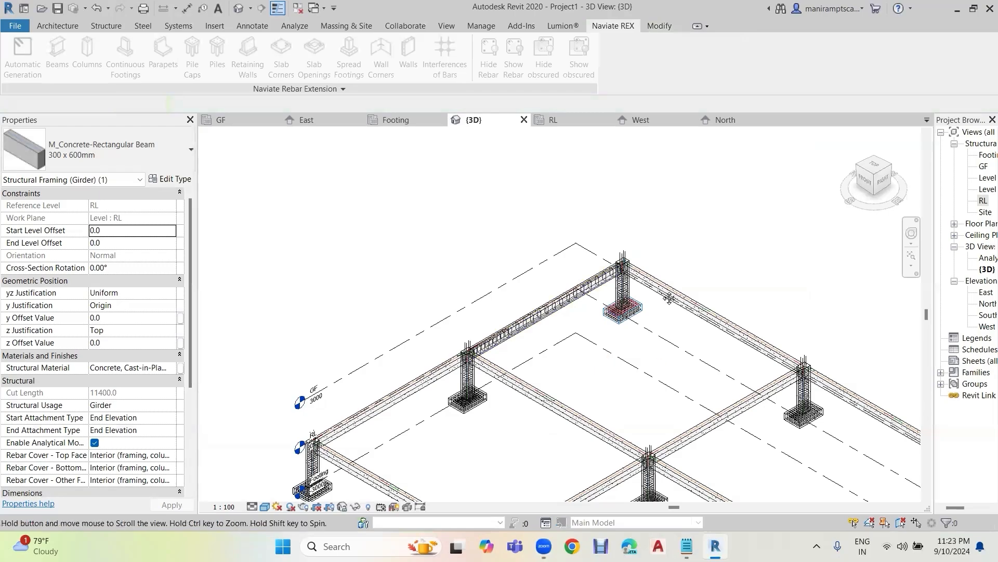
pyautogui.moveTo(669, 298); pyautogui.dragTo(674, 241, button='middle')
pyautogui.moveTo(736, 368); pyautogui.dragTo(728, 356, button='middle')
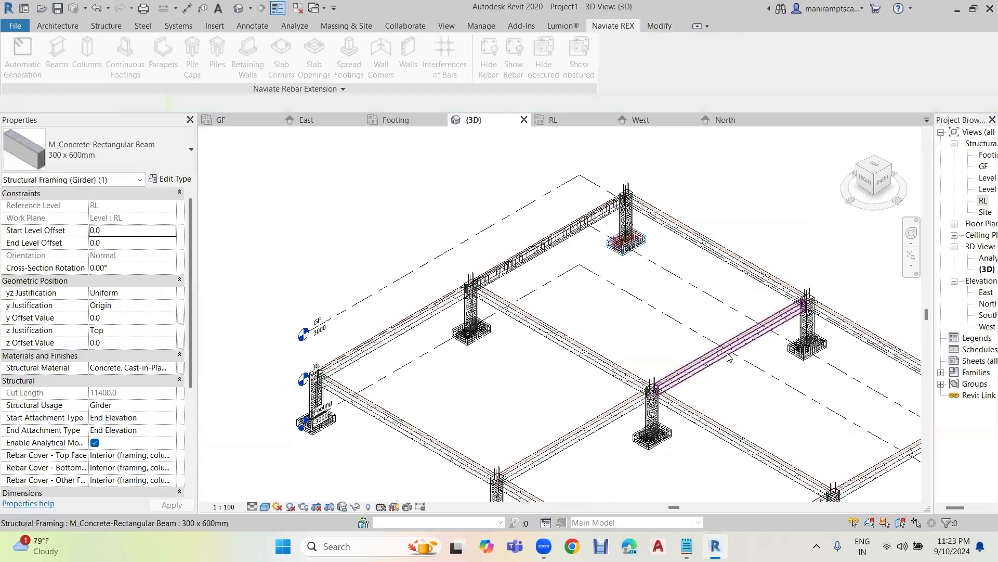
pyautogui.click(728, 357)
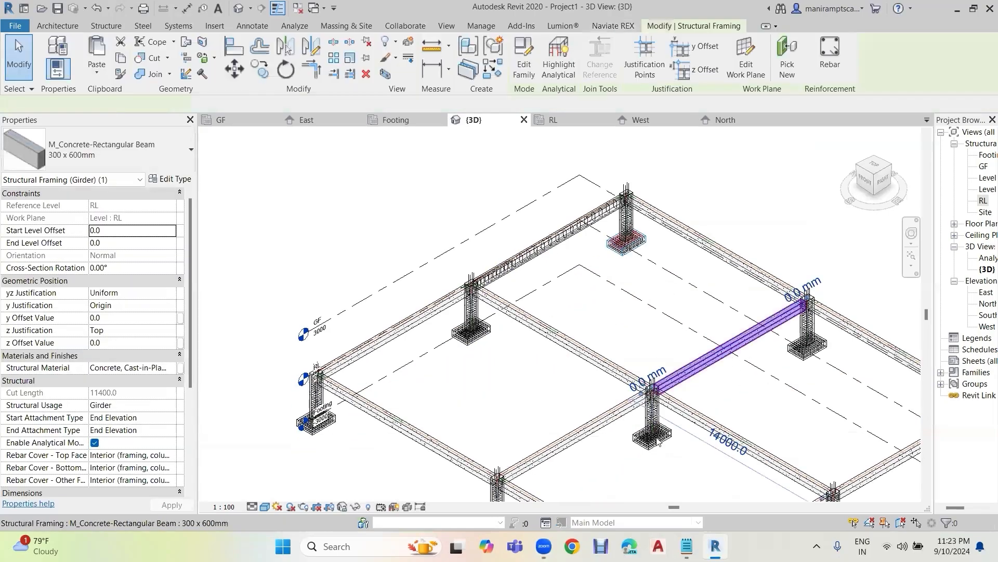
pyautogui.keyDown('ctrl'); pyautogui.click(592, 429); pyautogui.keyUp('ctrl')
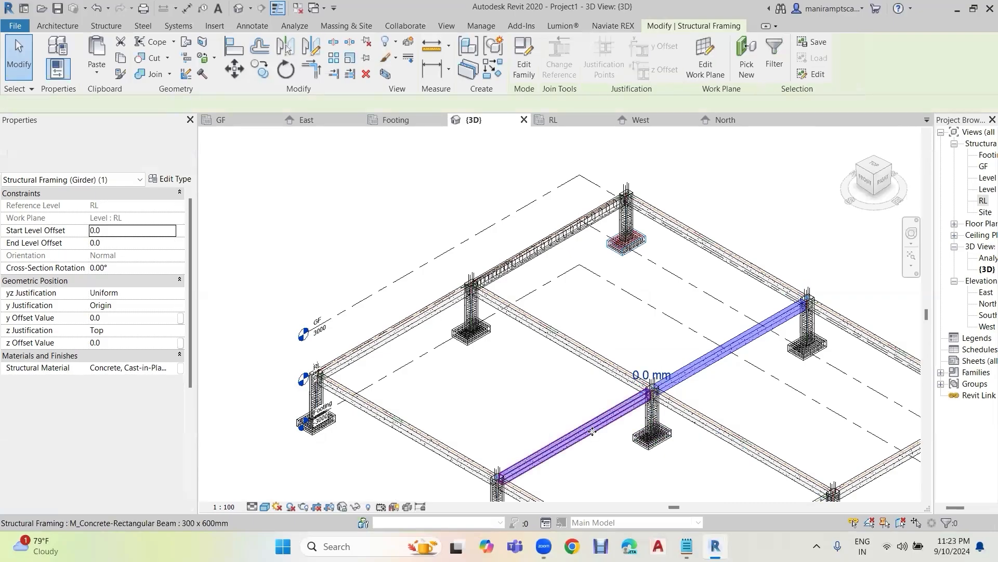
pyautogui.click(618, 27)
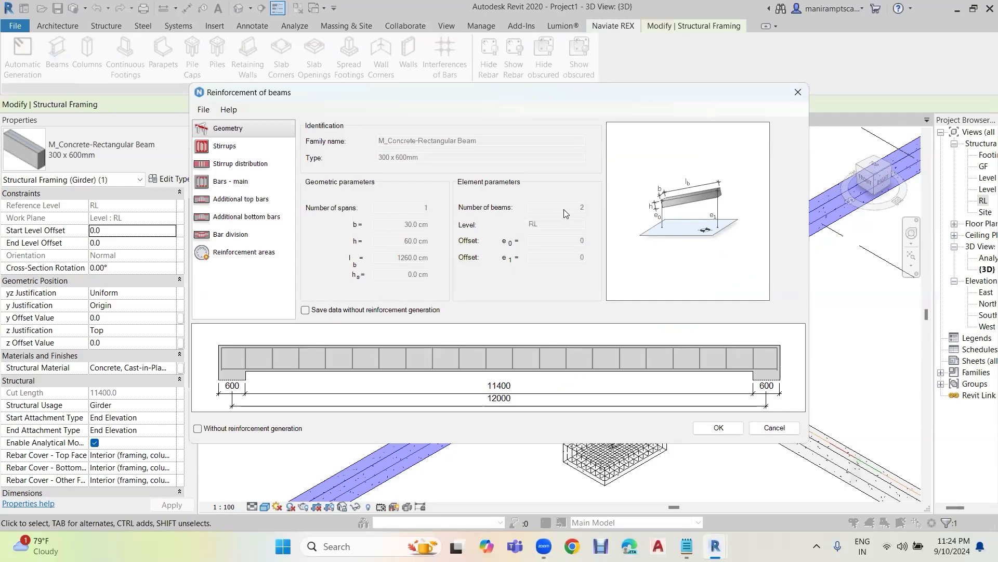
pyautogui.click(798, 92)
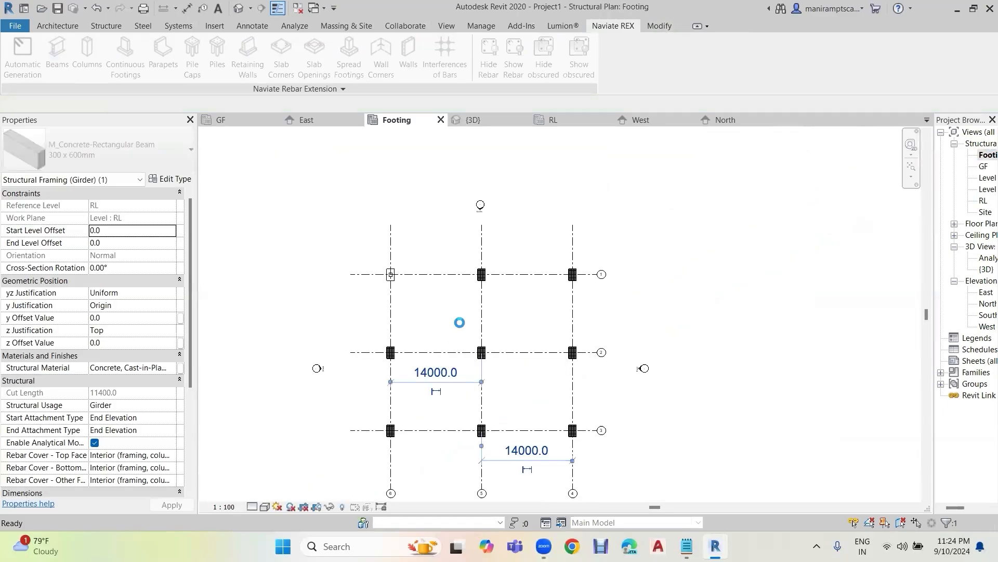
# Step: Delete the footings at grids 5 and 4 on grid line 1 in the Footing plan, and place a new isolated footing at grids 1 and 4
pyautogui.scroll(1, 473, 263)
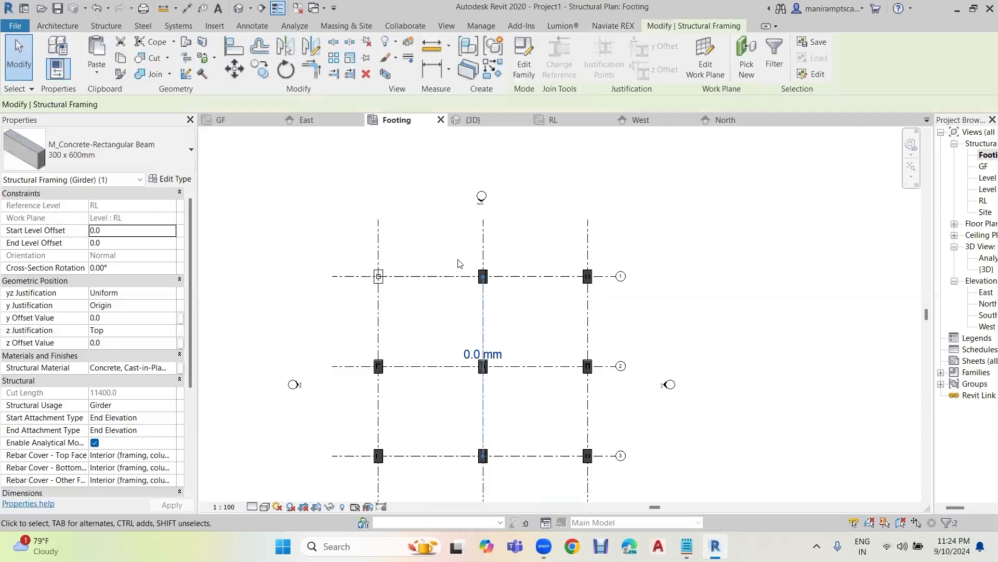
pyautogui.moveTo(458, 257); pyautogui.dragTo(602, 295)
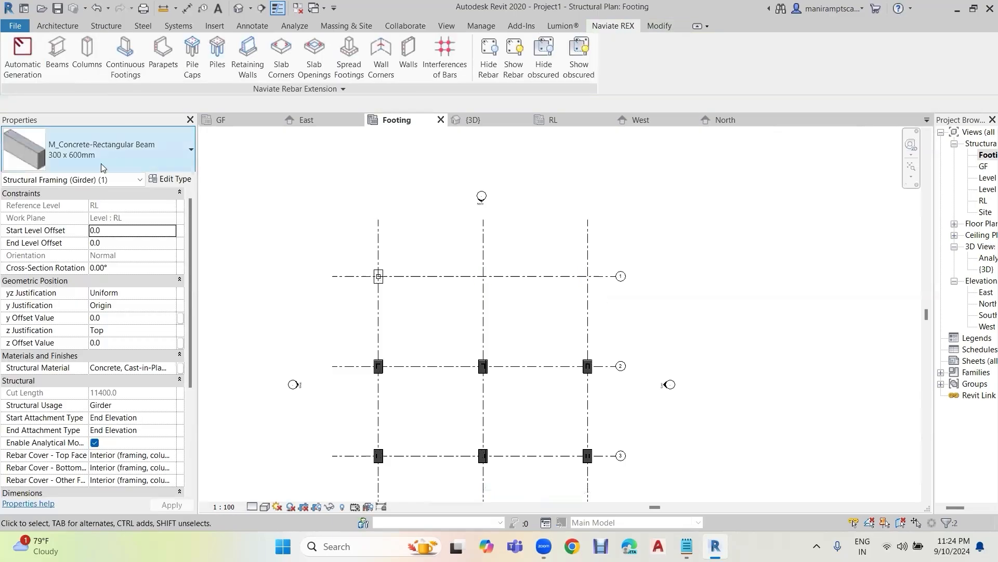
pyautogui.click(98, 26)
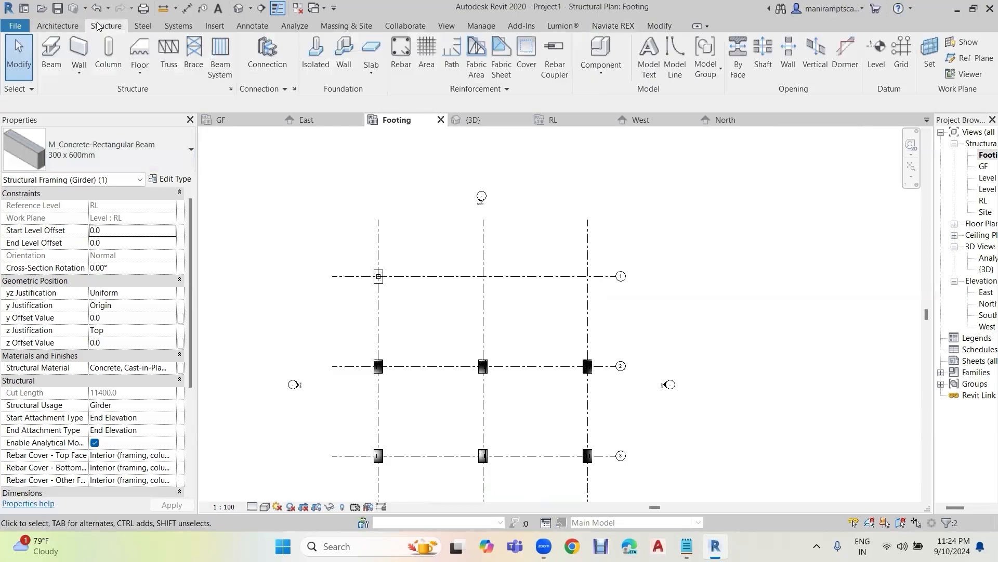
pyautogui.click(321, 59)
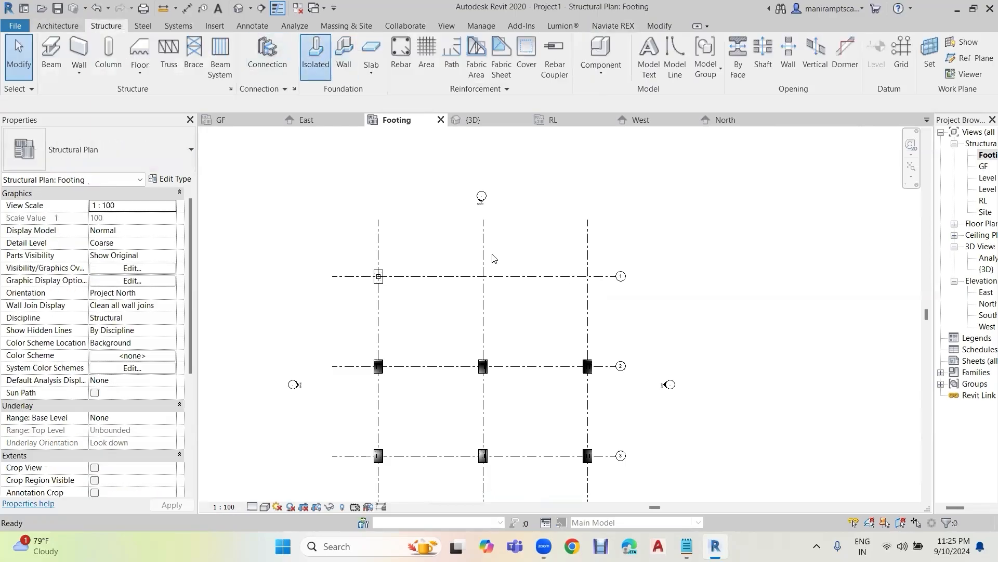
pyautogui.click(587, 276)
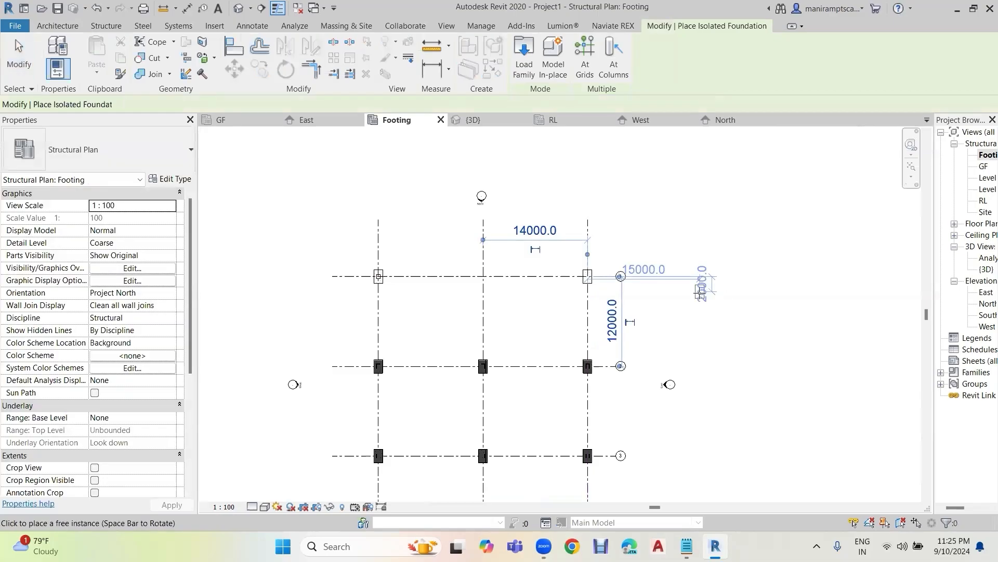
pyautogui.press('Escape')
pyautogui.press('Escape')
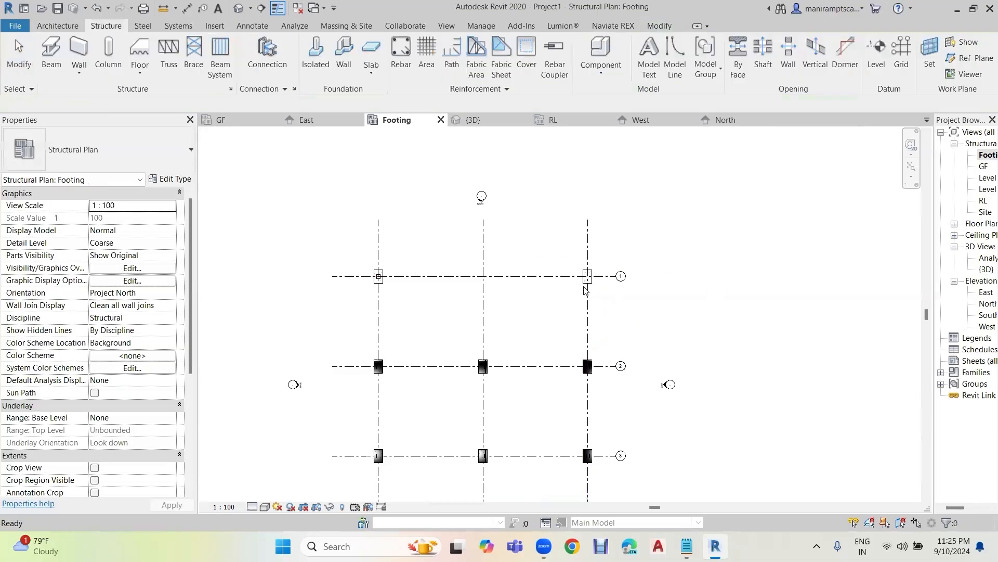
# Step: Start reinforcing the new 1800 x 1200 x 450mm footing with Spread Footings, using bottom reinforcement cover Interior (framing, footing) <50 mm>
pyautogui.click(588, 277)
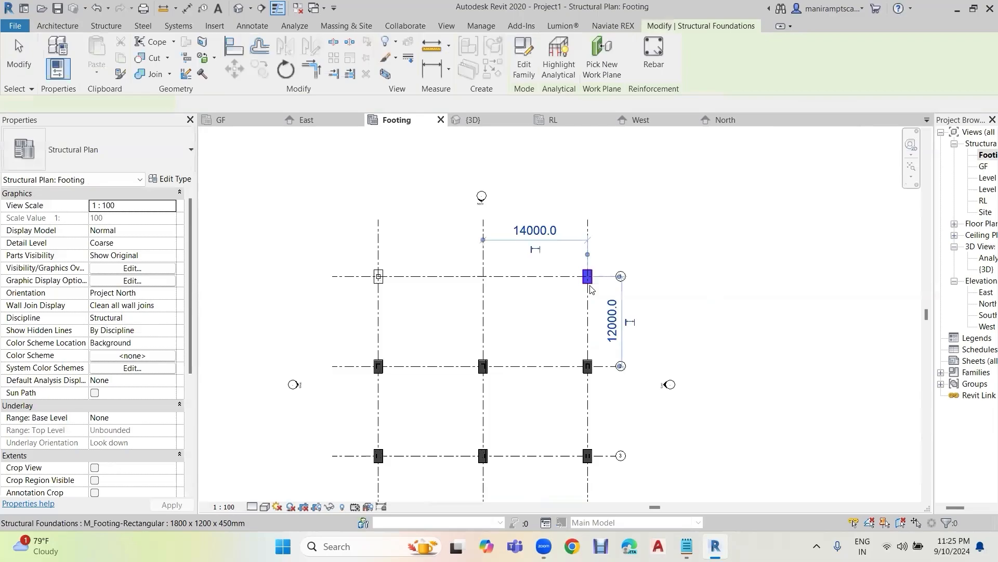
pyautogui.click(619, 29)
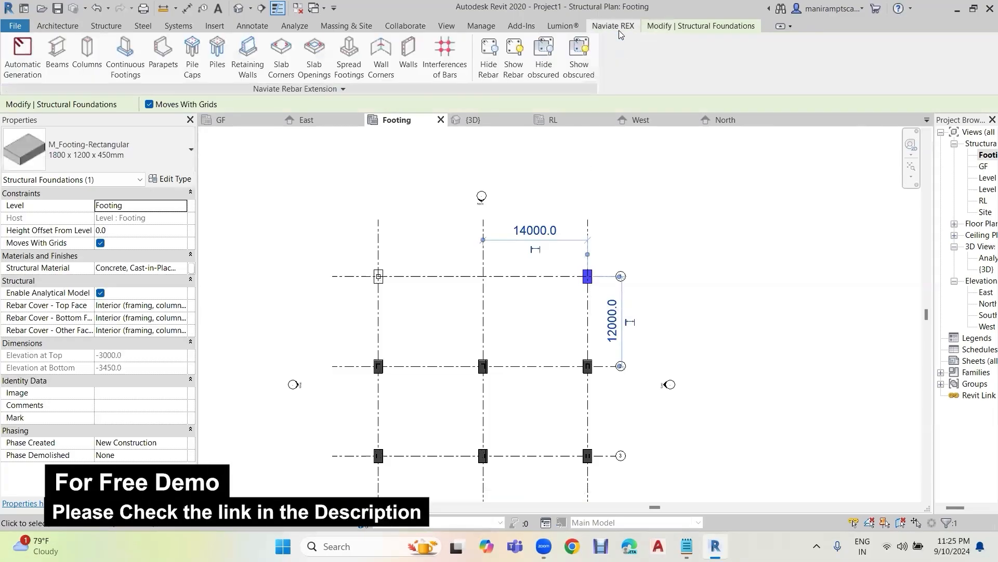
pyautogui.click(342, 78)
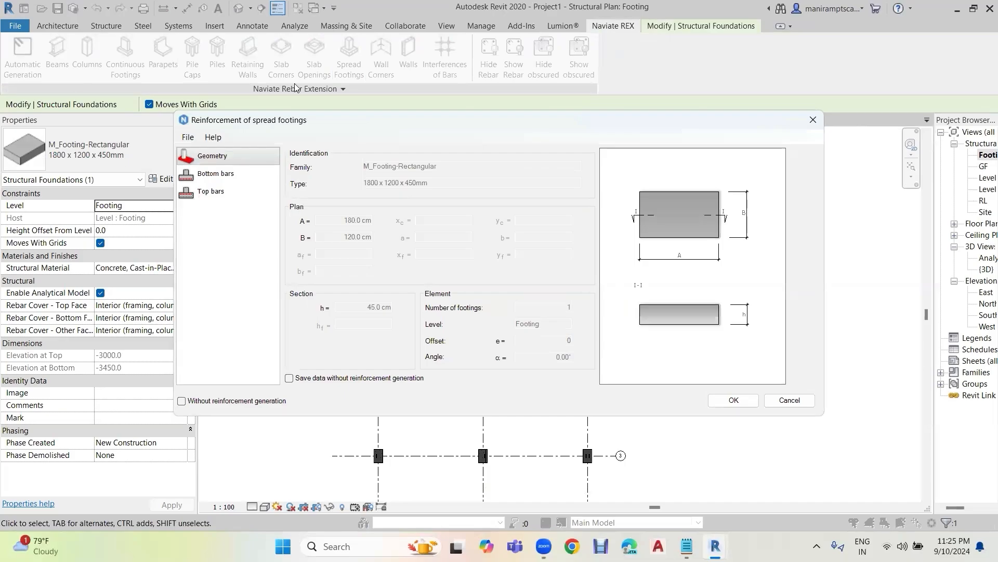
pyautogui.click(234, 179)
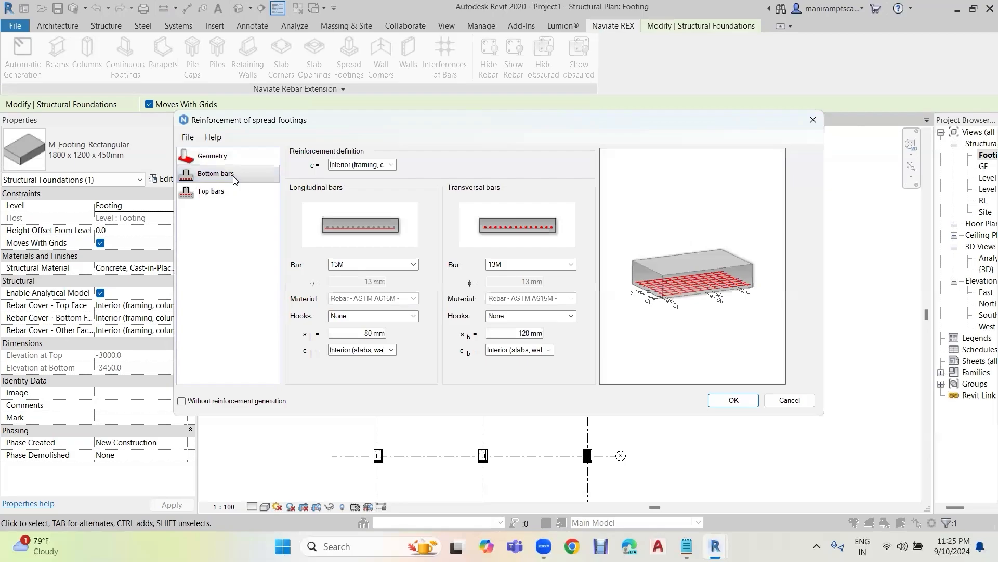
pyautogui.click(390, 164)
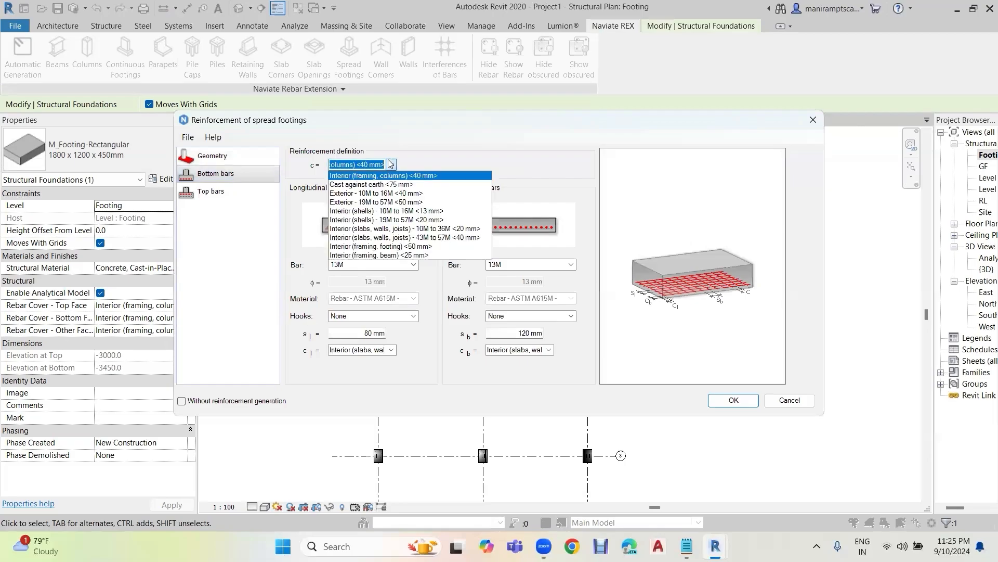
pyautogui.click(407, 247)
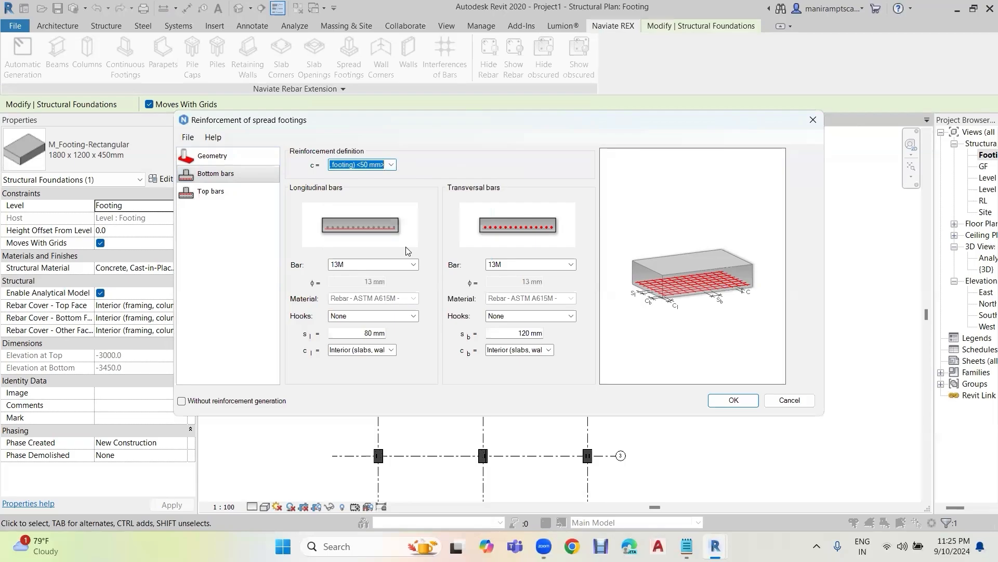
# Step: Set the side cover of the footing's bottom longitudinal bars to Interior (framing, footing) <50 mm>
pyautogui.click(391, 350)
pyautogui.click(394, 349)
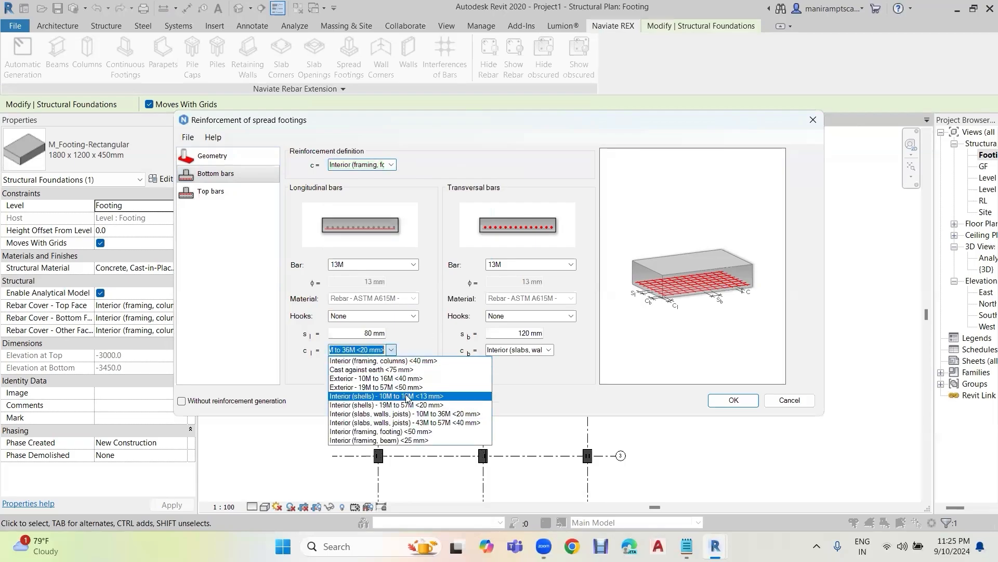
pyautogui.click(408, 431)
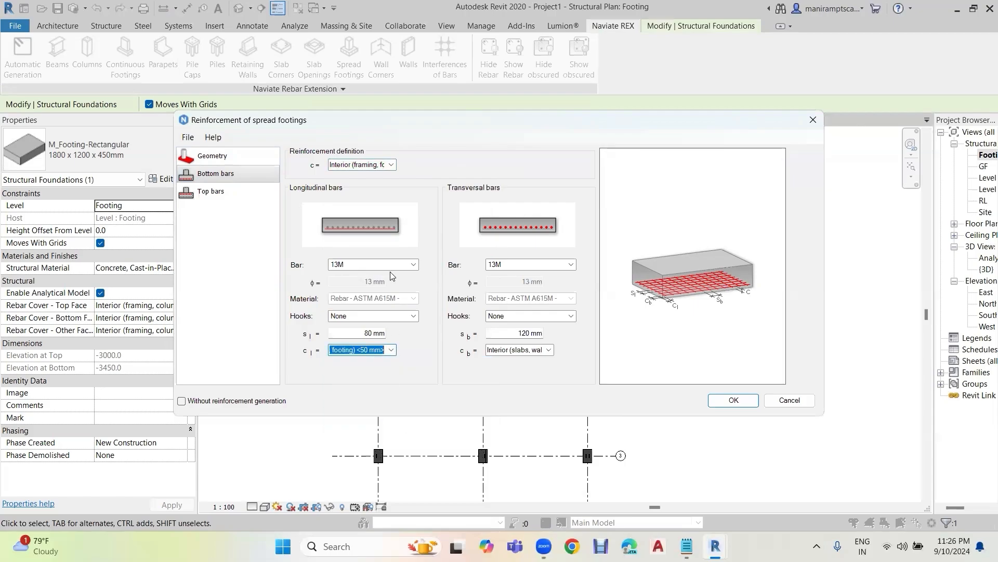
# Step: Use 10M bars with Standard - 90 deg. hooks for both the longitudinal and transversal bottom bars of the footing
pyautogui.click(413, 264)
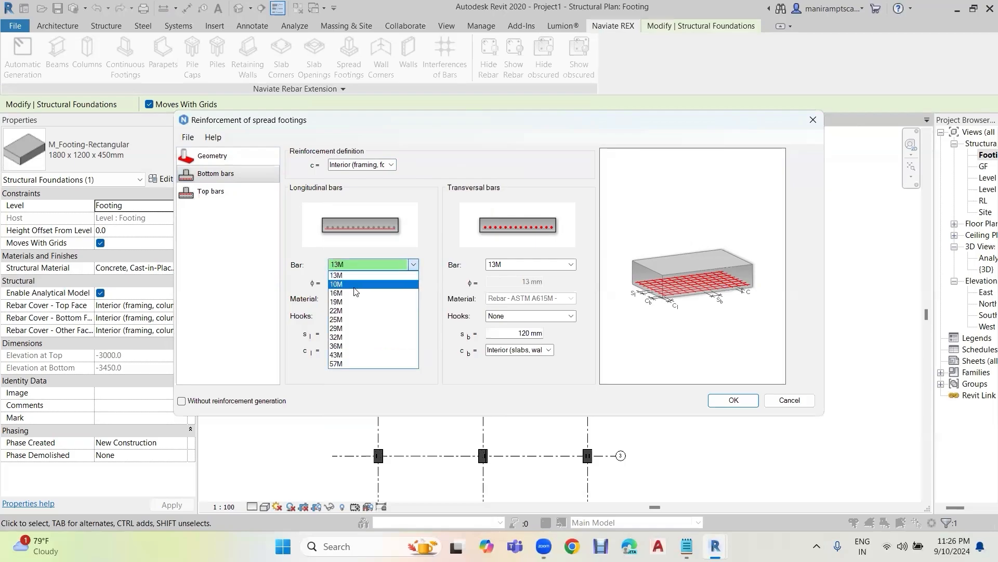
pyautogui.click(359, 272)
pyautogui.click(570, 264)
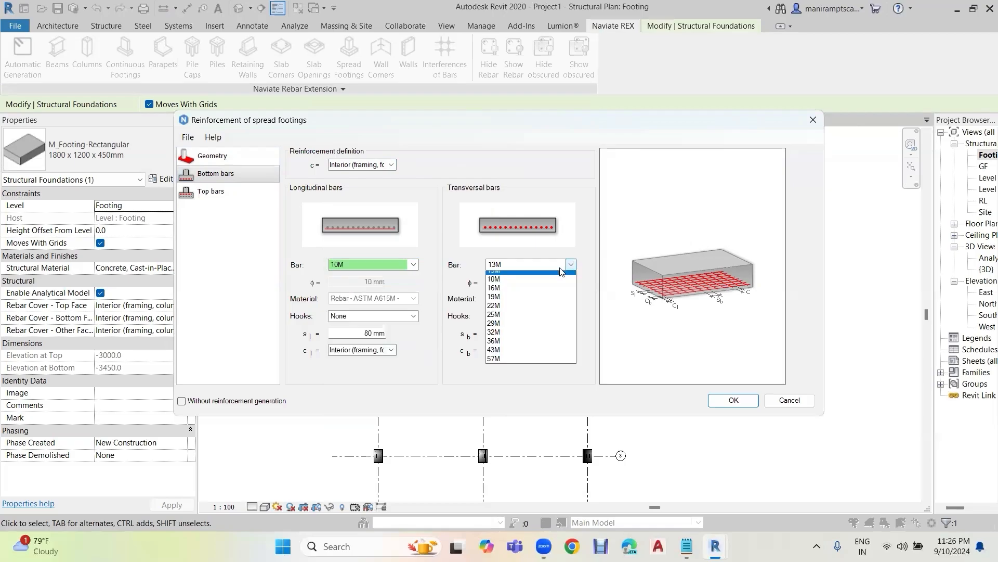
pyautogui.click(509, 284)
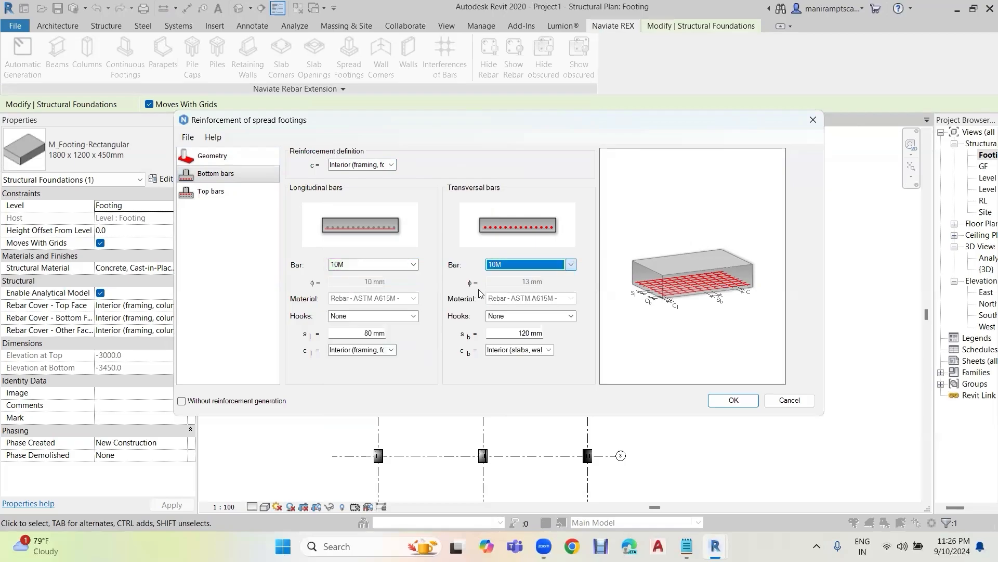
pyautogui.click(400, 317)
pyautogui.click(364, 335)
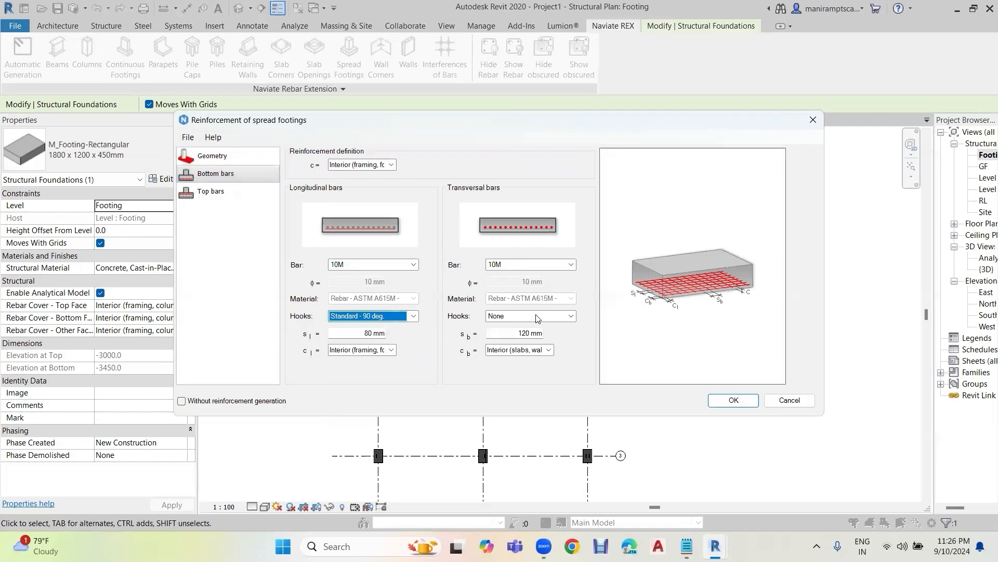
pyautogui.click(571, 316)
pyautogui.click(514, 335)
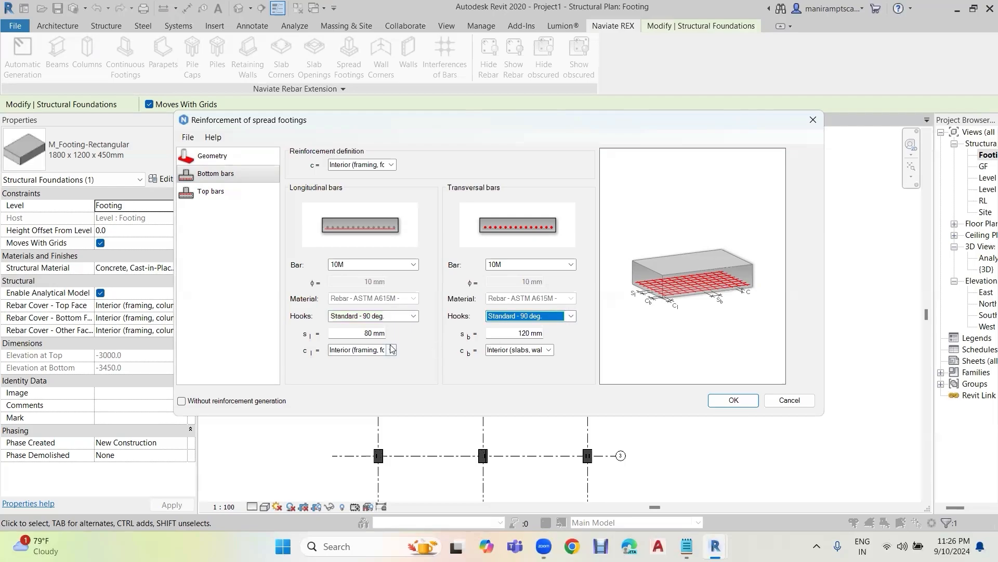
# Step: Set the spacing of the bottom longitudinal and transversal bars to 150 mm
pyautogui.click(356, 333)
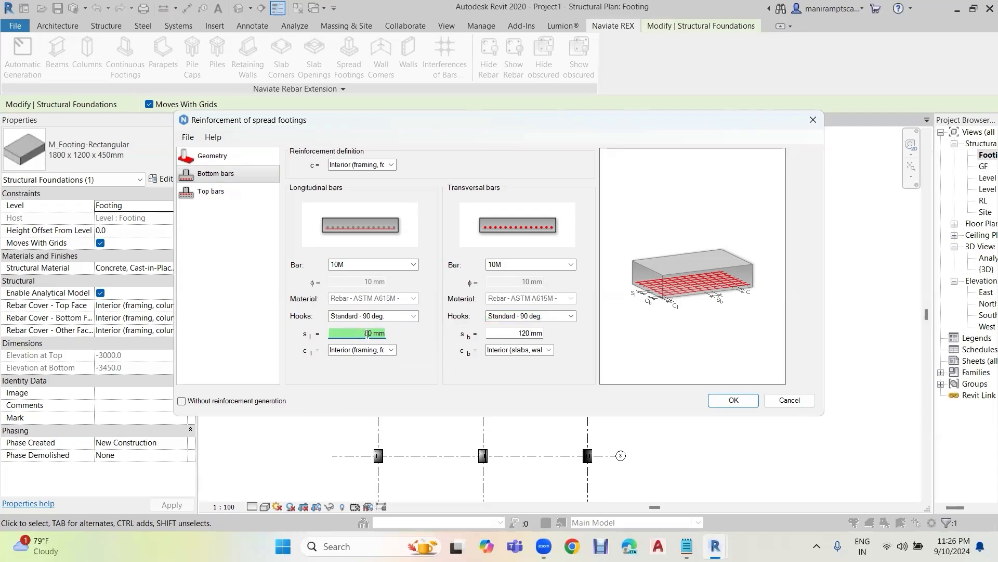
pyautogui.moveTo(362, 334); pyautogui.dragTo(406, 340)
pyautogui.write('150')
pyautogui.click(521, 334)
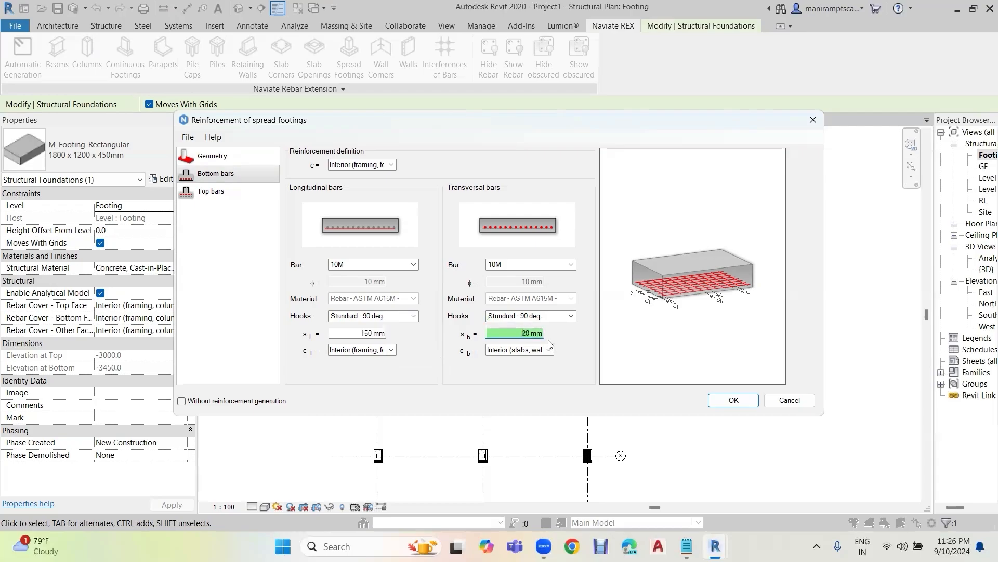
pyautogui.press('Delete')
pyautogui.press('Delete')
pyautogui.press('Delete')
pyautogui.write('150')
# Step: Enable top reinforcement for the footing and set its top, longitudinal and transversal covers to Interior (framing, footing) <50 mm>
pyautogui.click(238, 199)
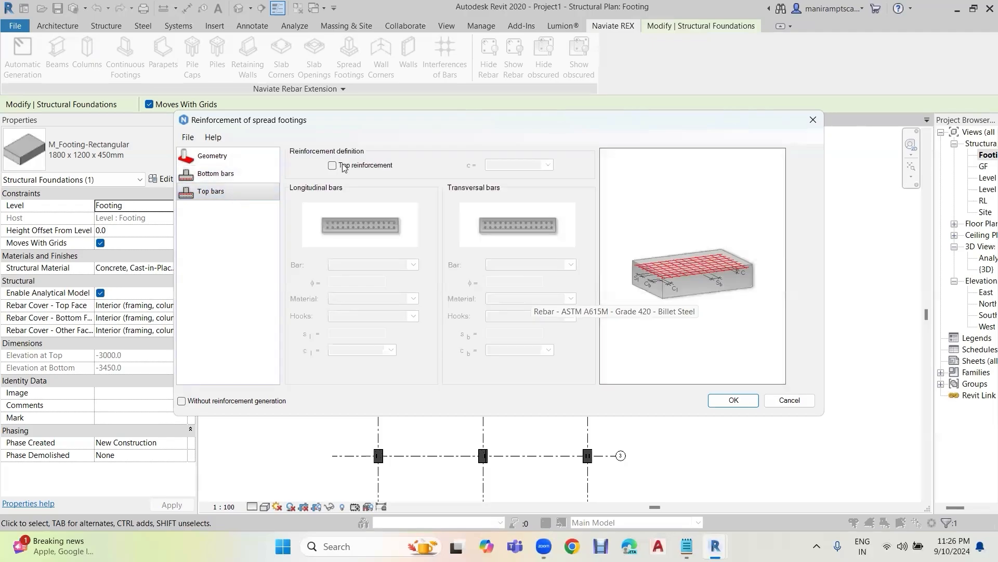
pyautogui.click(332, 165)
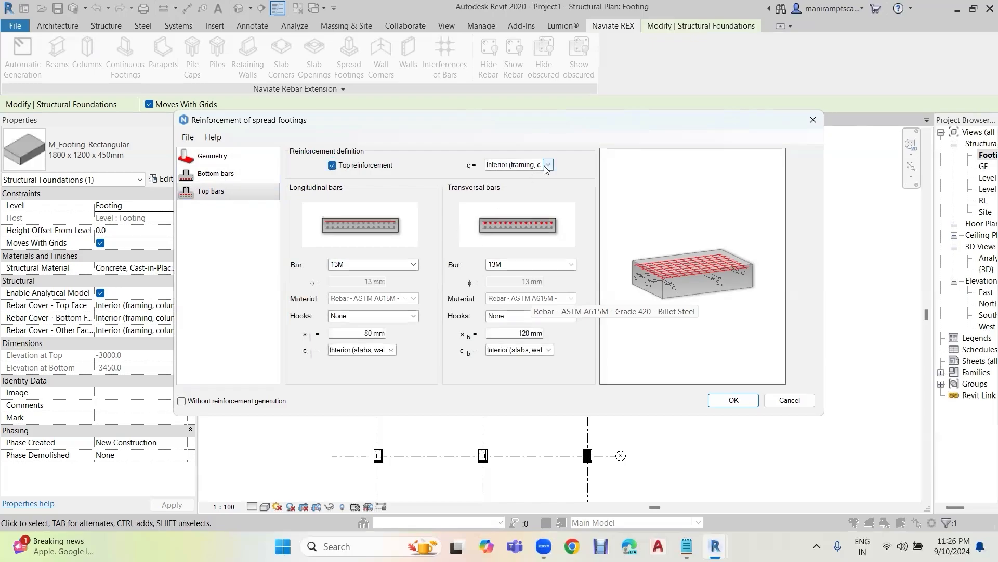
pyautogui.click(548, 165)
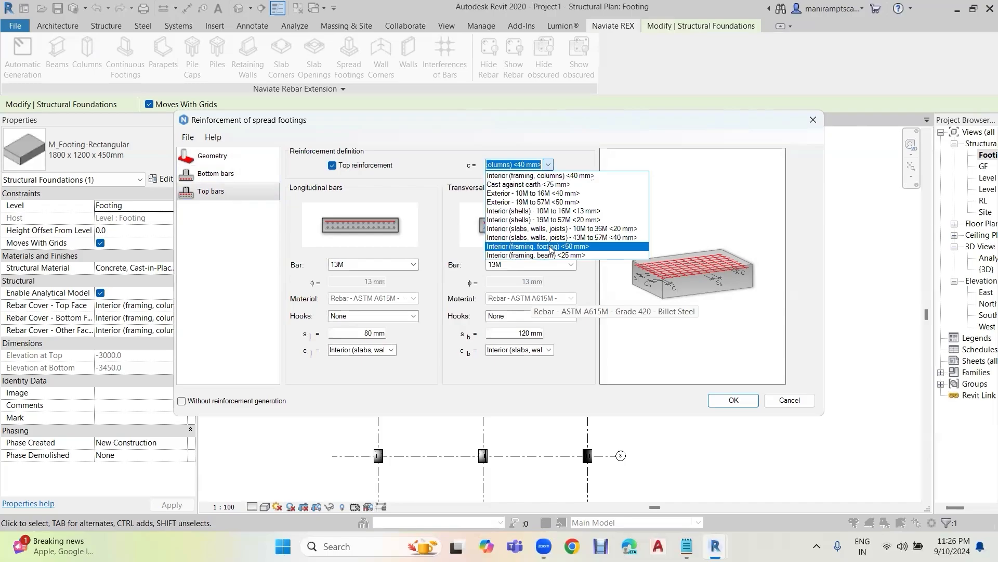
pyautogui.click(552, 247)
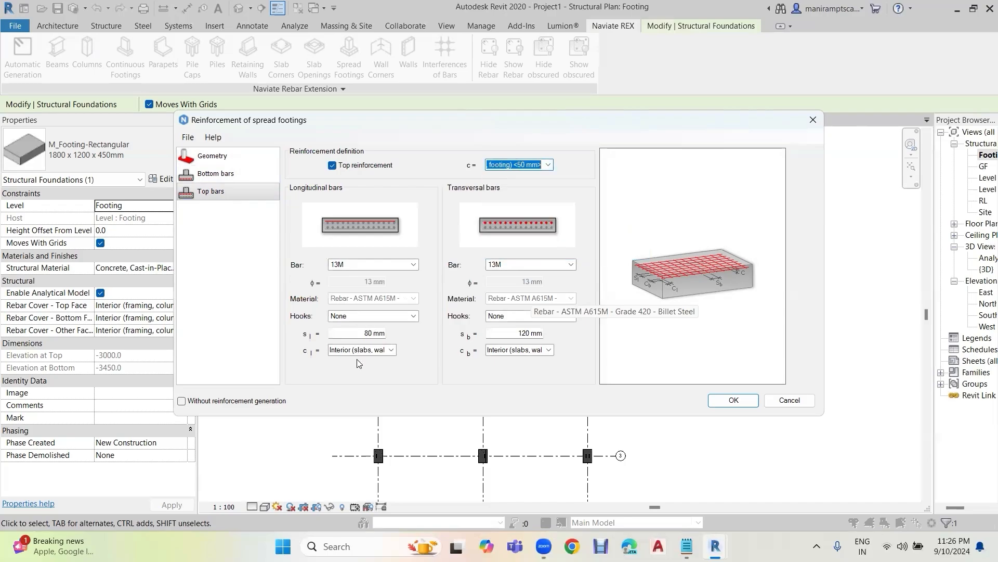
pyautogui.click(392, 351)
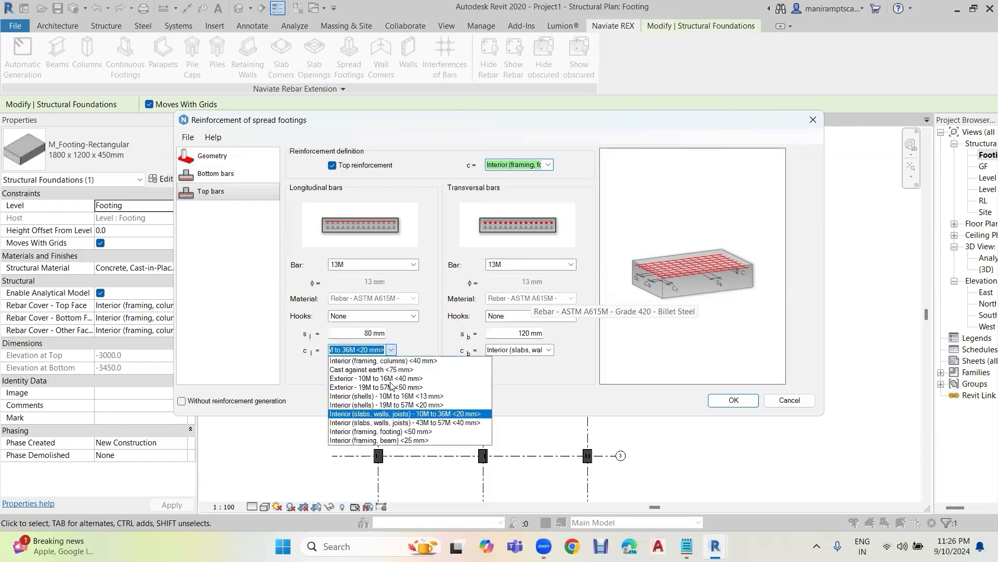
pyautogui.click(411, 432)
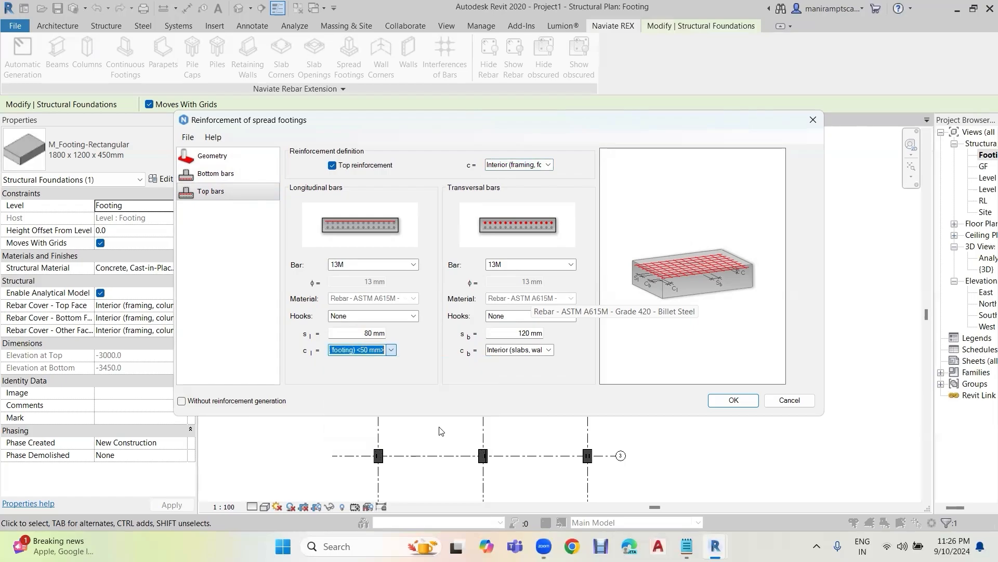
pyautogui.click(550, 350)
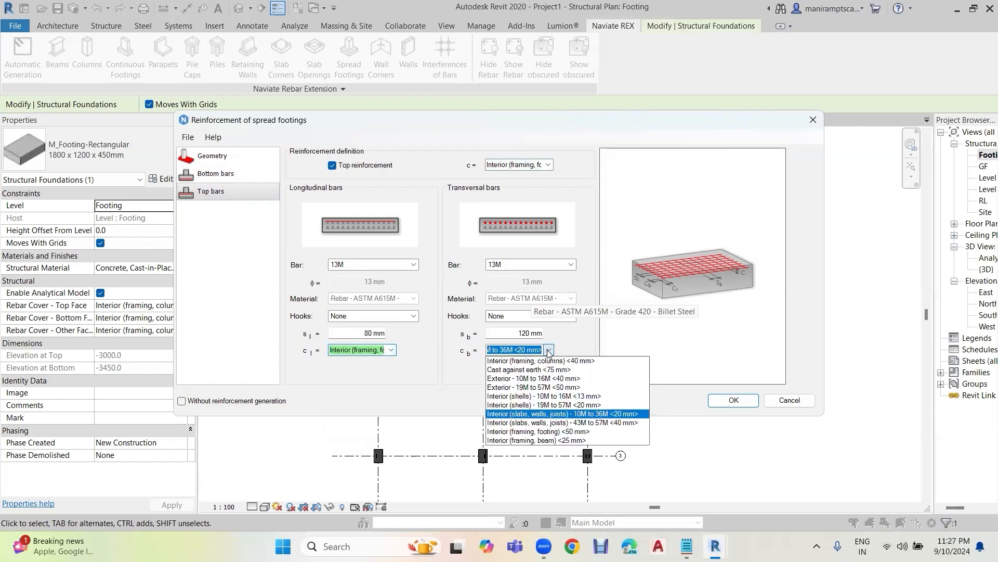
pyautogui.click(557, 432)
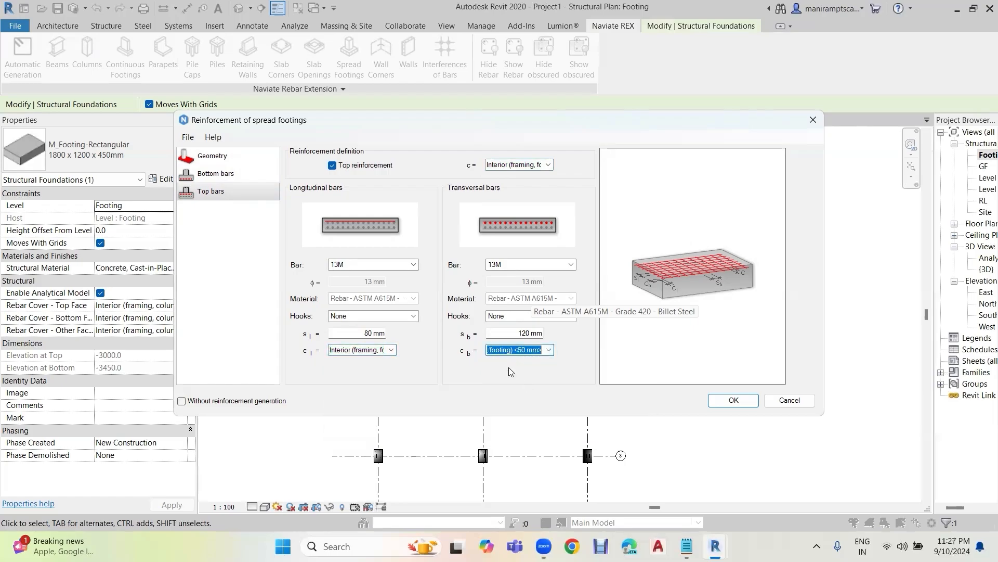
# Step: Set the spacing of the top longitudinal and transversal bars to 150 mm
pyautogui.moveTo(363, 334); pyautogui.dragTo(394, 335)
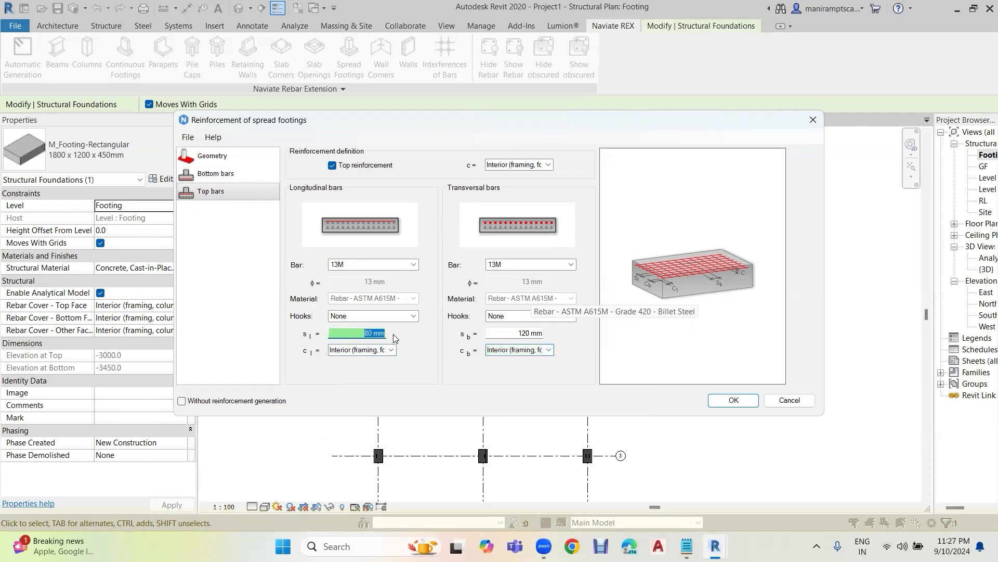
pyautogui.write('150')
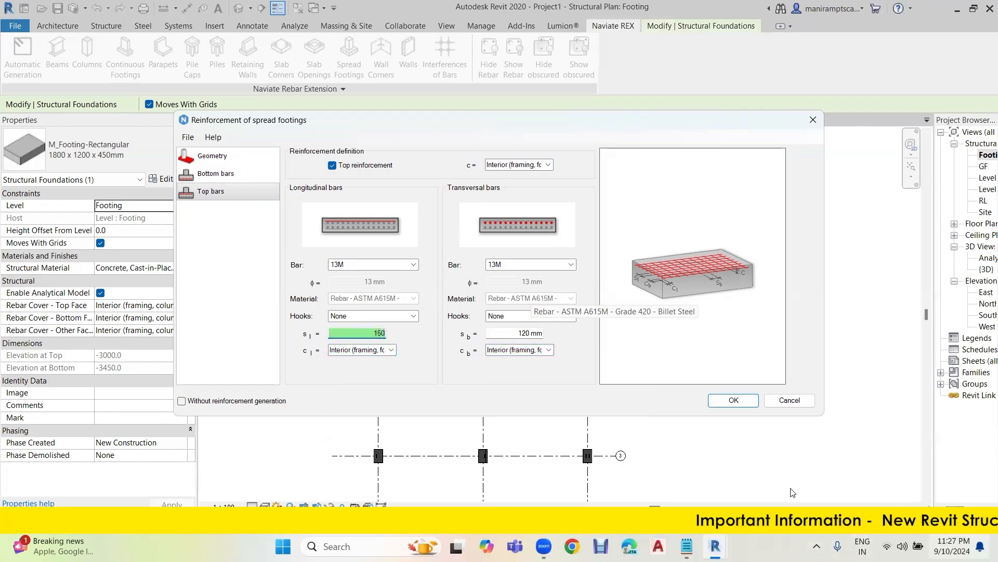
pyautogui.click(518, 335)
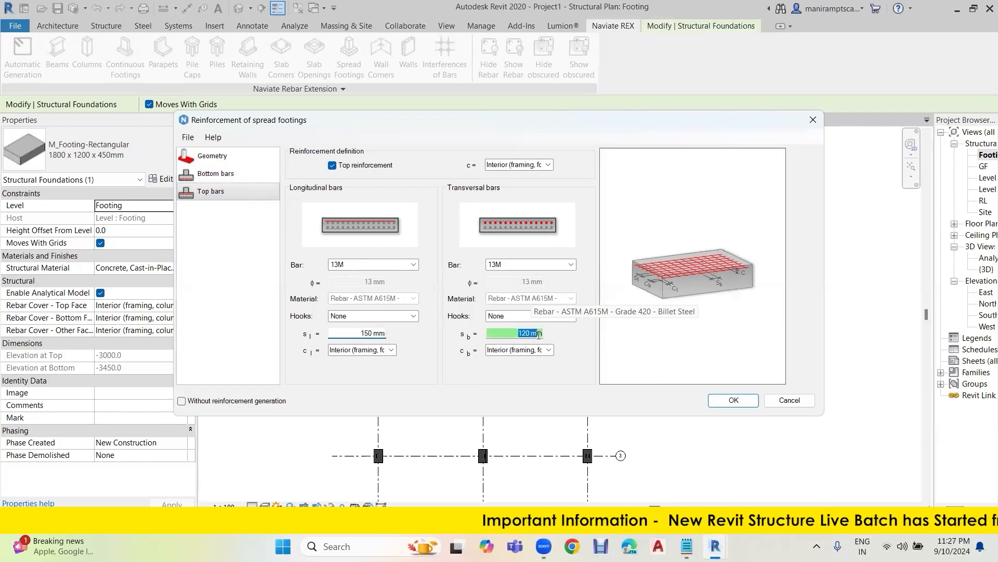
pyautogui.write('150')
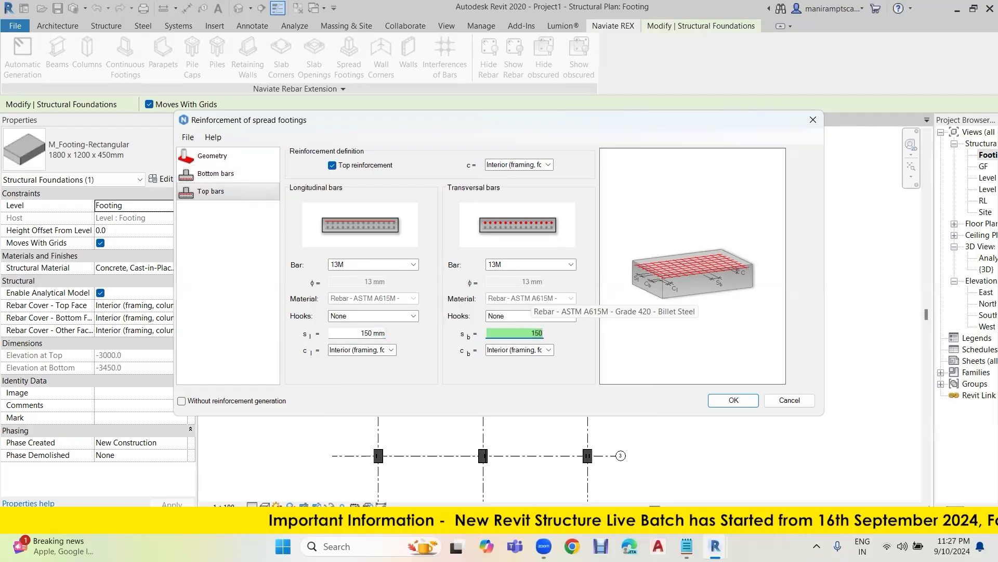
# Step: Give the top longitudinal and transversal bars Standard - 90 deg. hooks and the 10M bar size
pyautogui.click(515, 318)
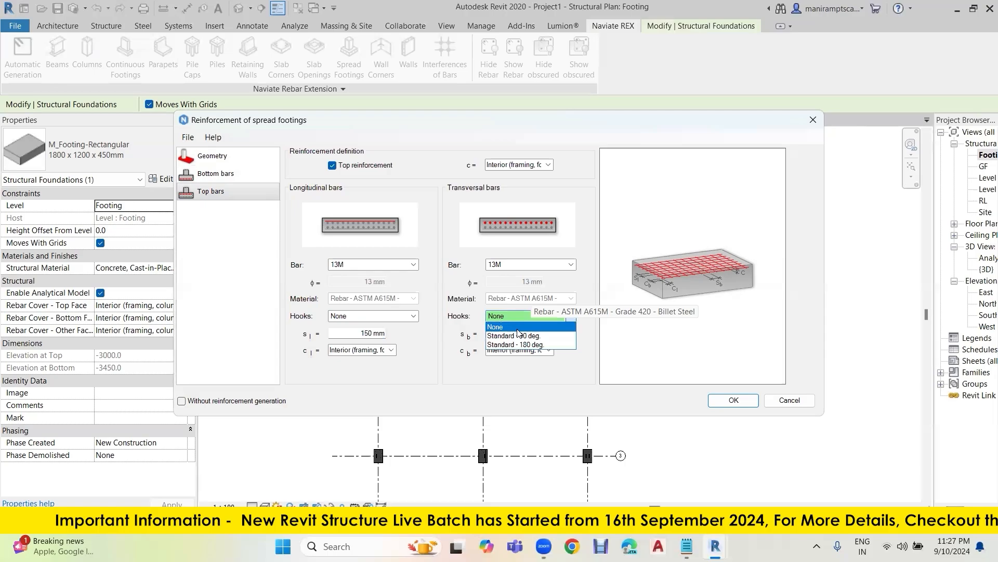
pyautogui.click(514, 335)
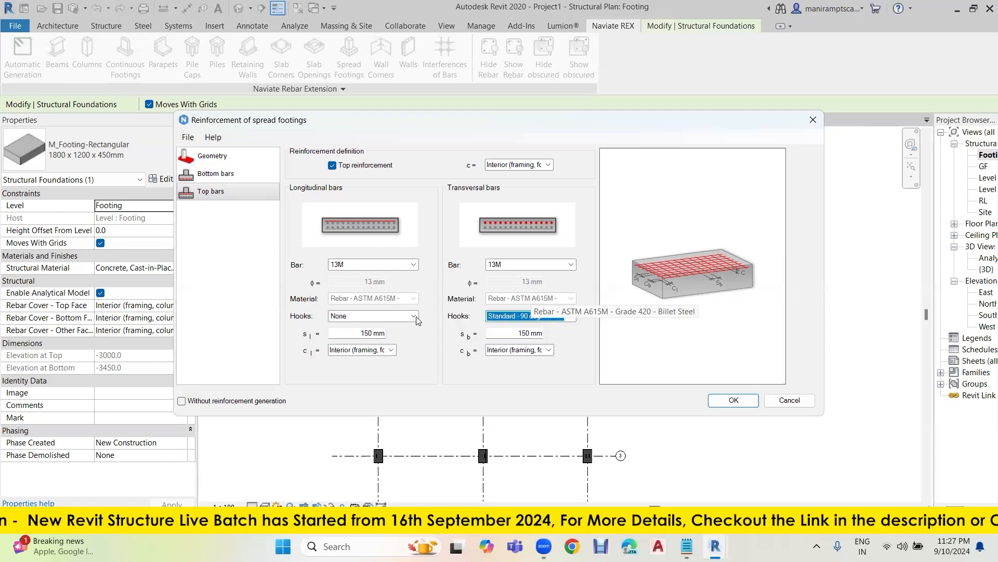
pyautogui.click(410, 316)
pyautogui.click(393, 336)
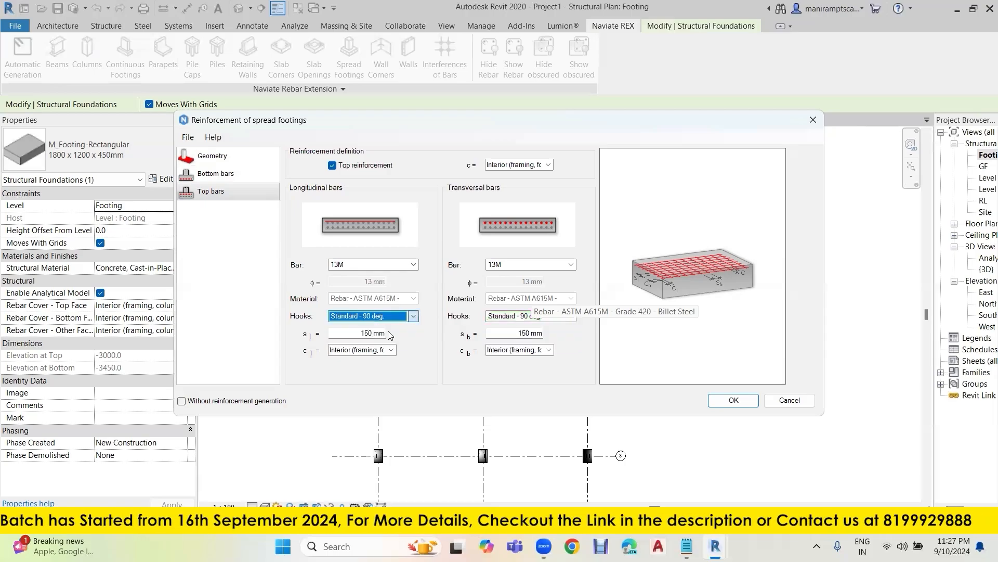
pyautogui.click(367, 265)
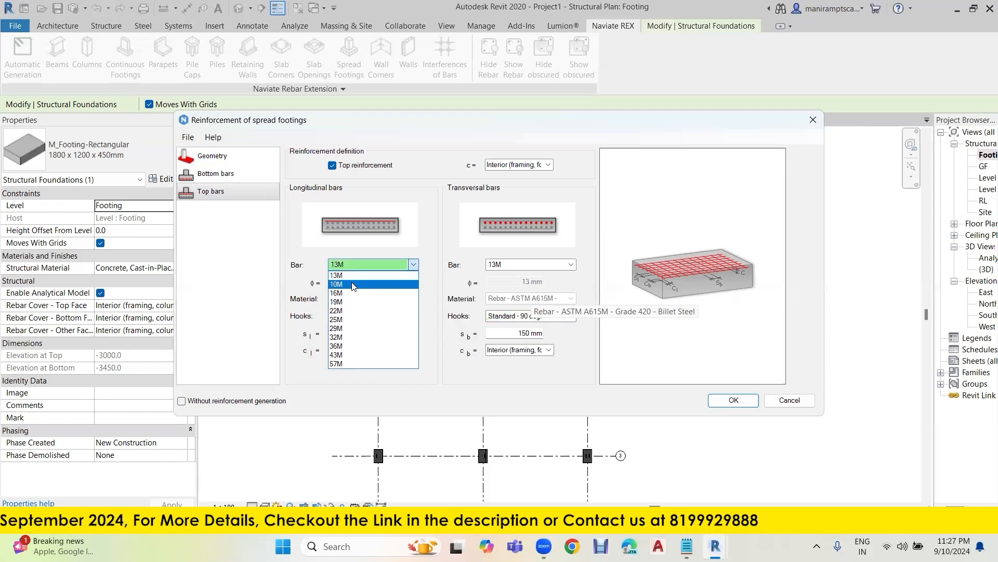
pyautogui.click(361, 284)
pyautogui.click(572, 264)
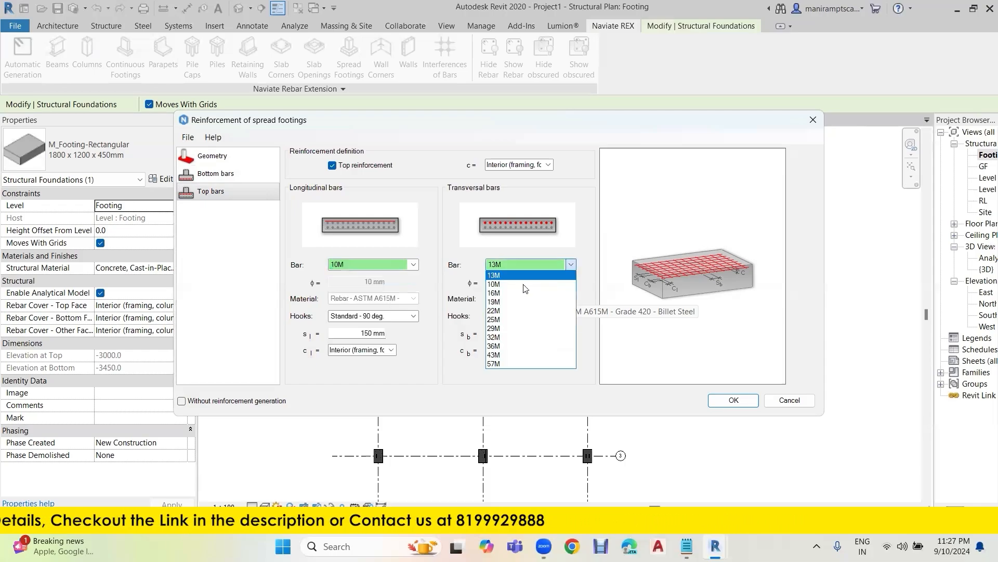
pyautogui.click(515, 274)
# Step: Set the bottom transversal bars' cover to Interior (framing, footing) <50 mm> and generate the footing's reinforcement
pyautogui.click(216, 174)
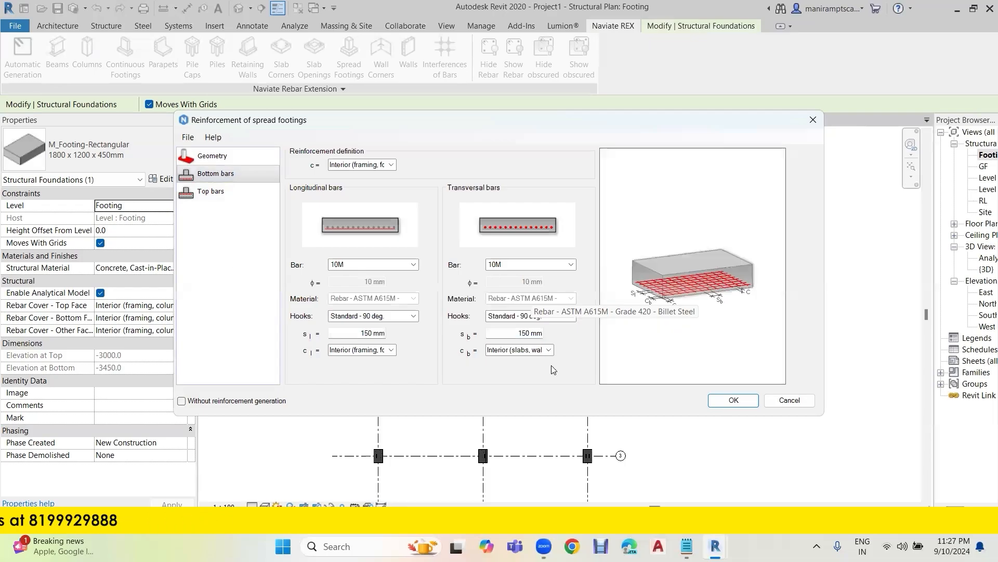
pyautogui.click(549, 351)
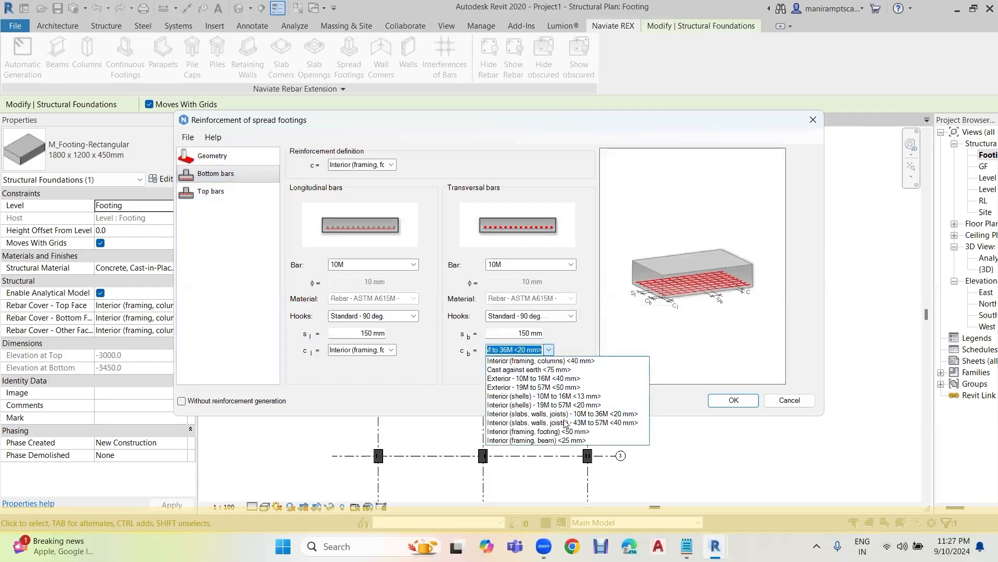
pyautogui.click(563, 419)
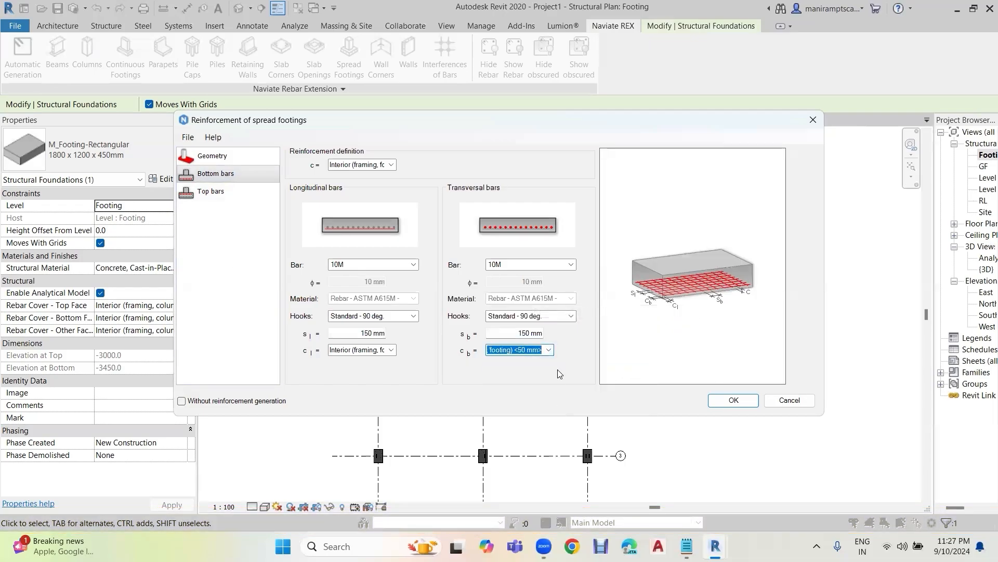
pyautogui.click(745, 403)
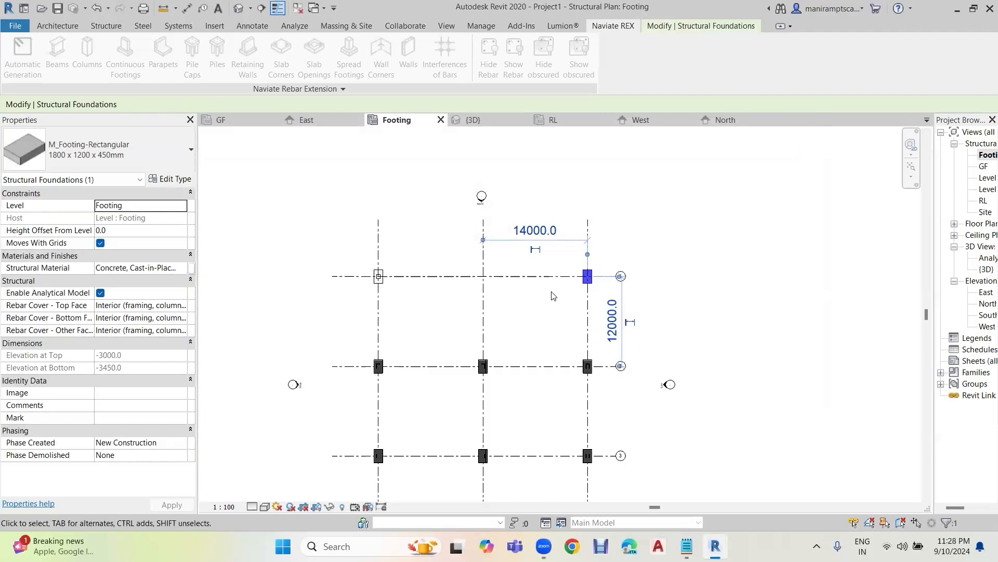
# Step: Display the Footing plan in Wireframe and inspect the rebar mesh of the new footing on grid line 1
pyautogui.click(570, 293)
pyautogui.scroll(3, 572, 293)
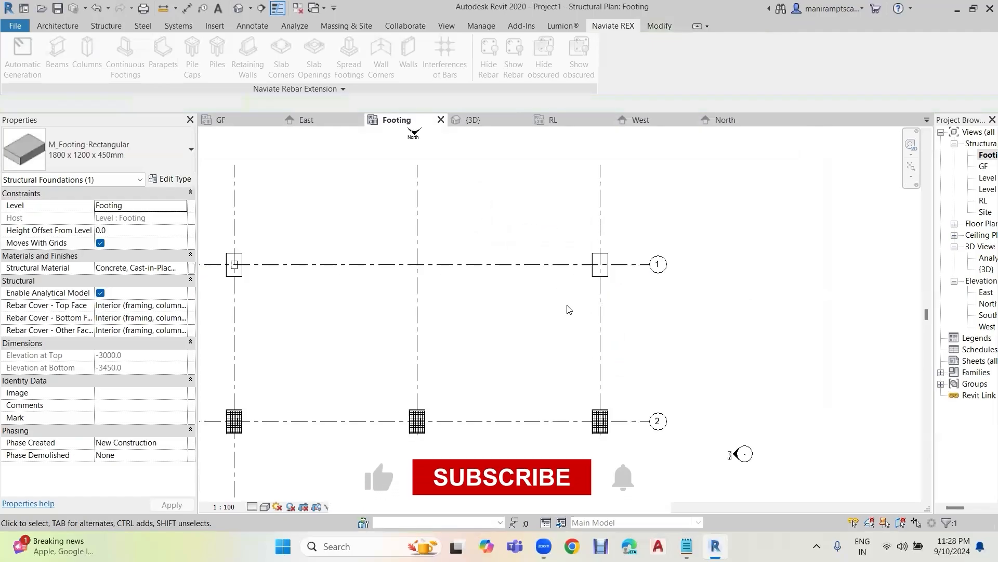
pyautogui.click(265, 507)
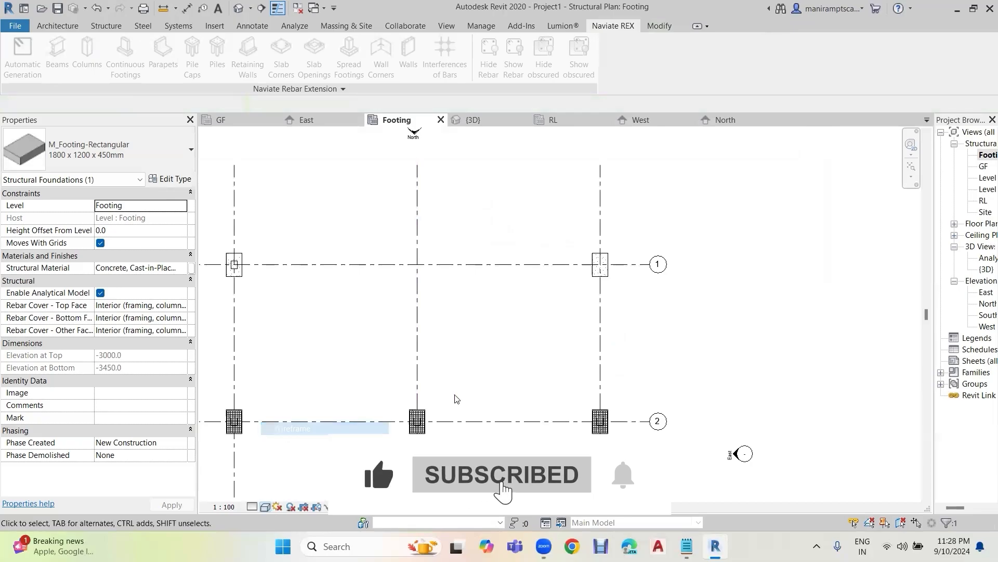
pyautogui.scroll(5, 619, 302)
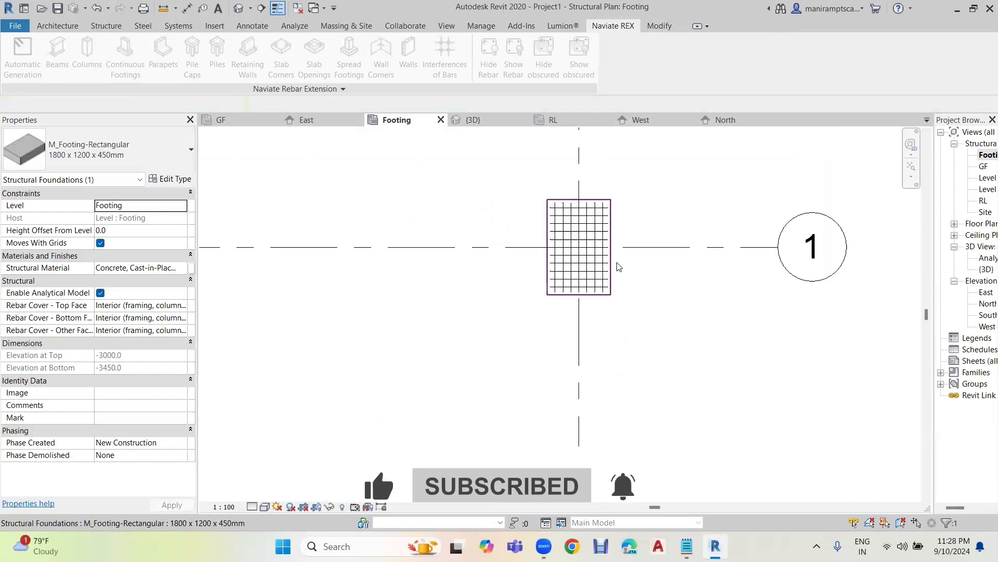
pyautogui.click(647, 307)
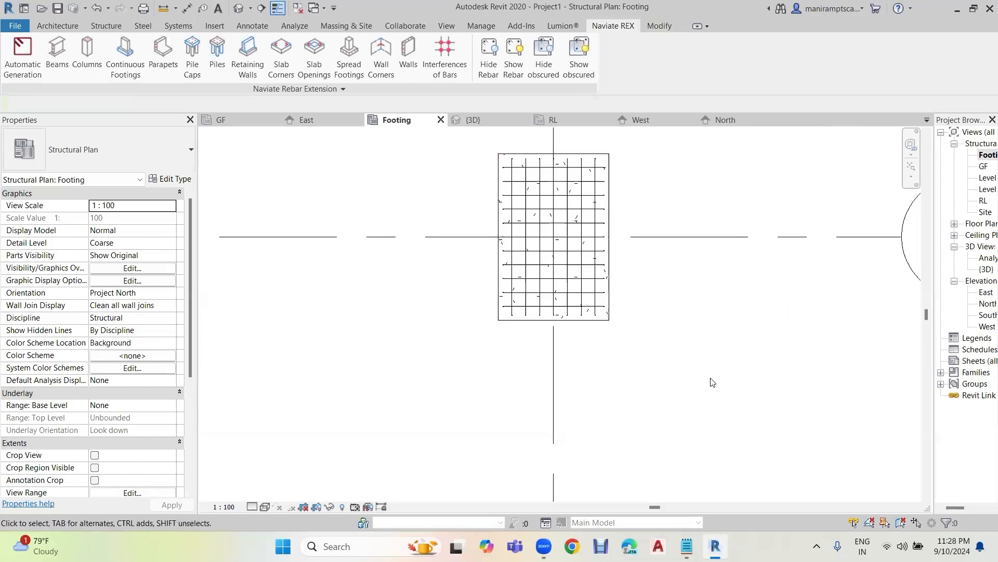
# Step: Examine the new footing's reinforcement within the whole structure in the {3D} view
pyautogui.click(472, 121)
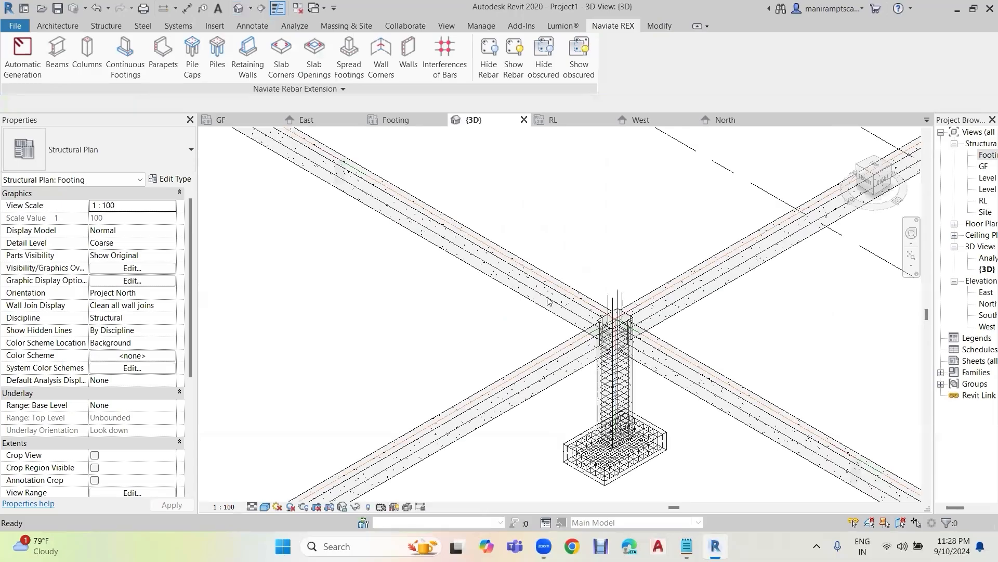
pyautogui.scroll(-8, 548, 300)
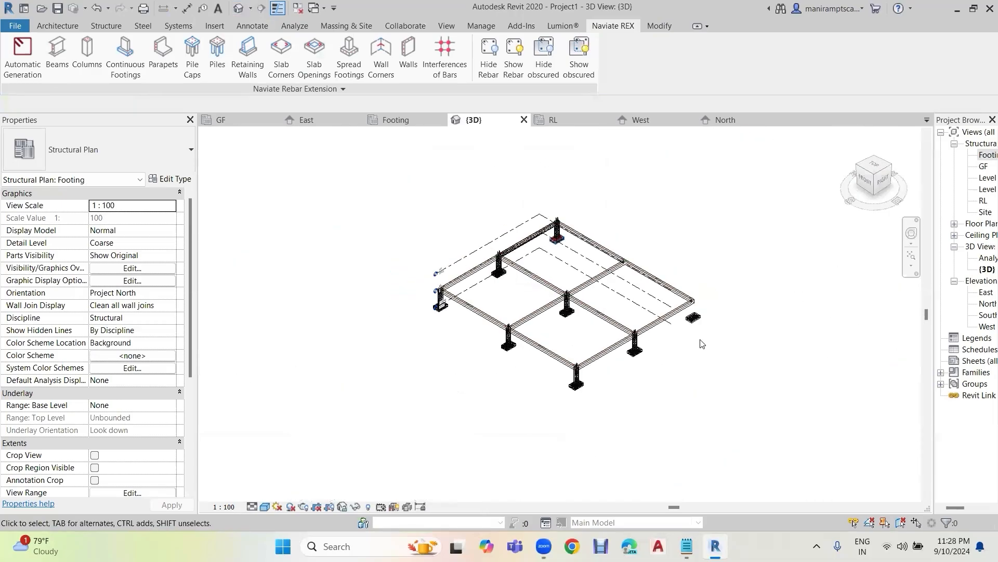
pyautogui.scroll(2, 700, 336)
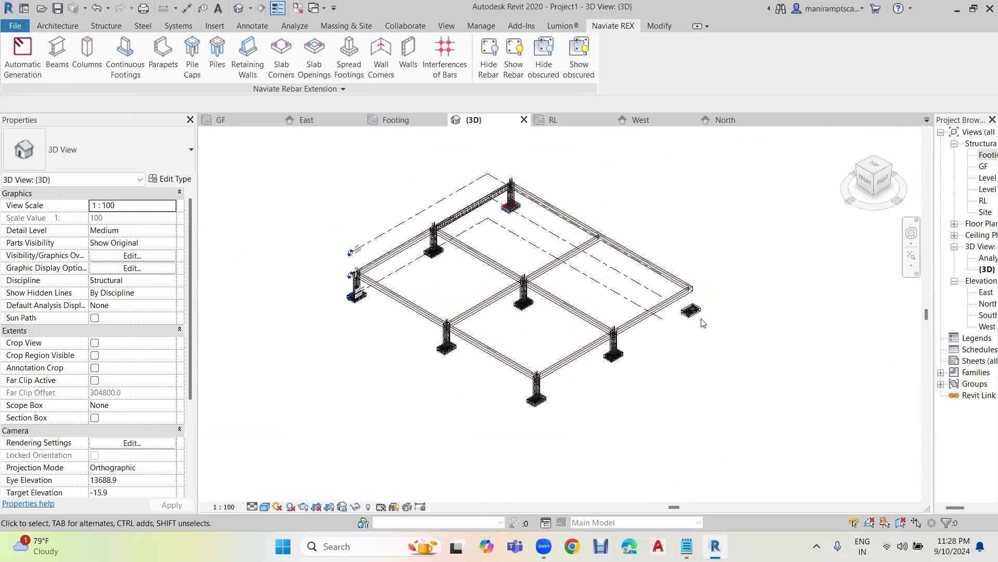